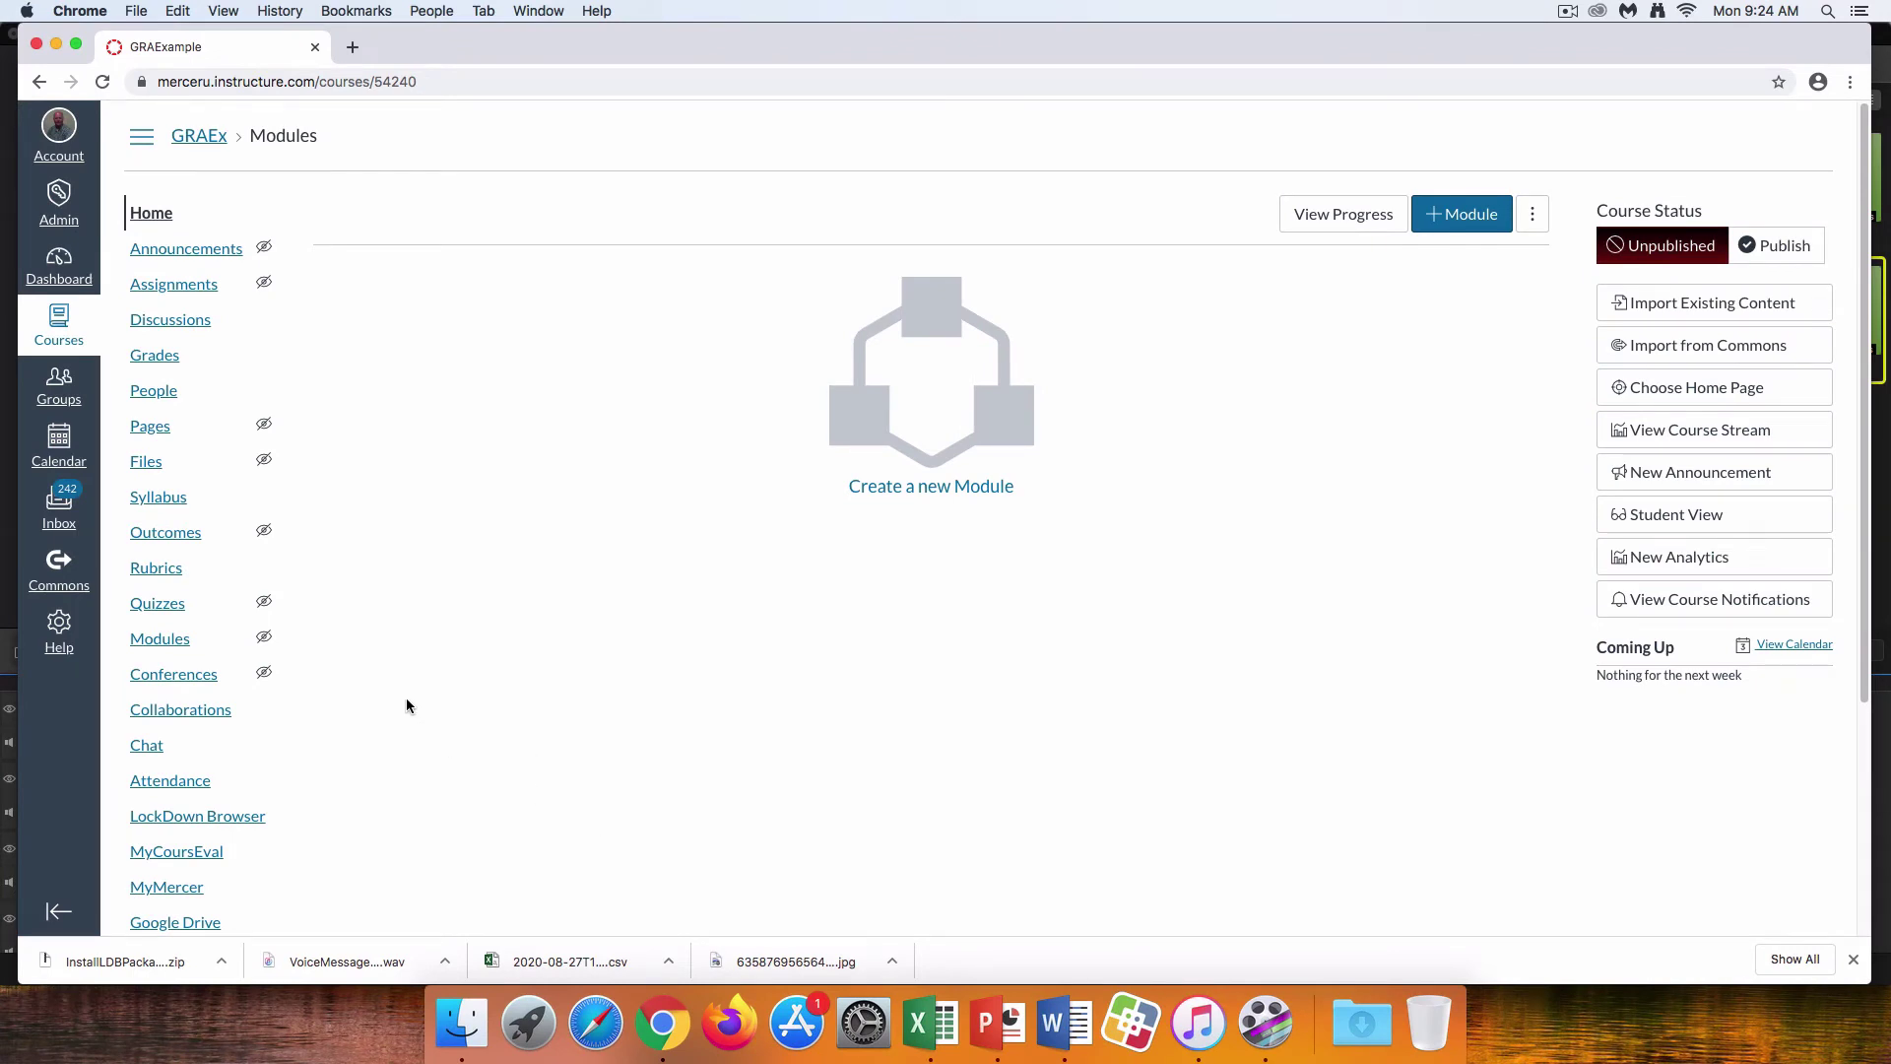
# Add an assignment group named Quiz on the course's Assignments page, leaving its percentage blank
pyautogui.click(163, 360)
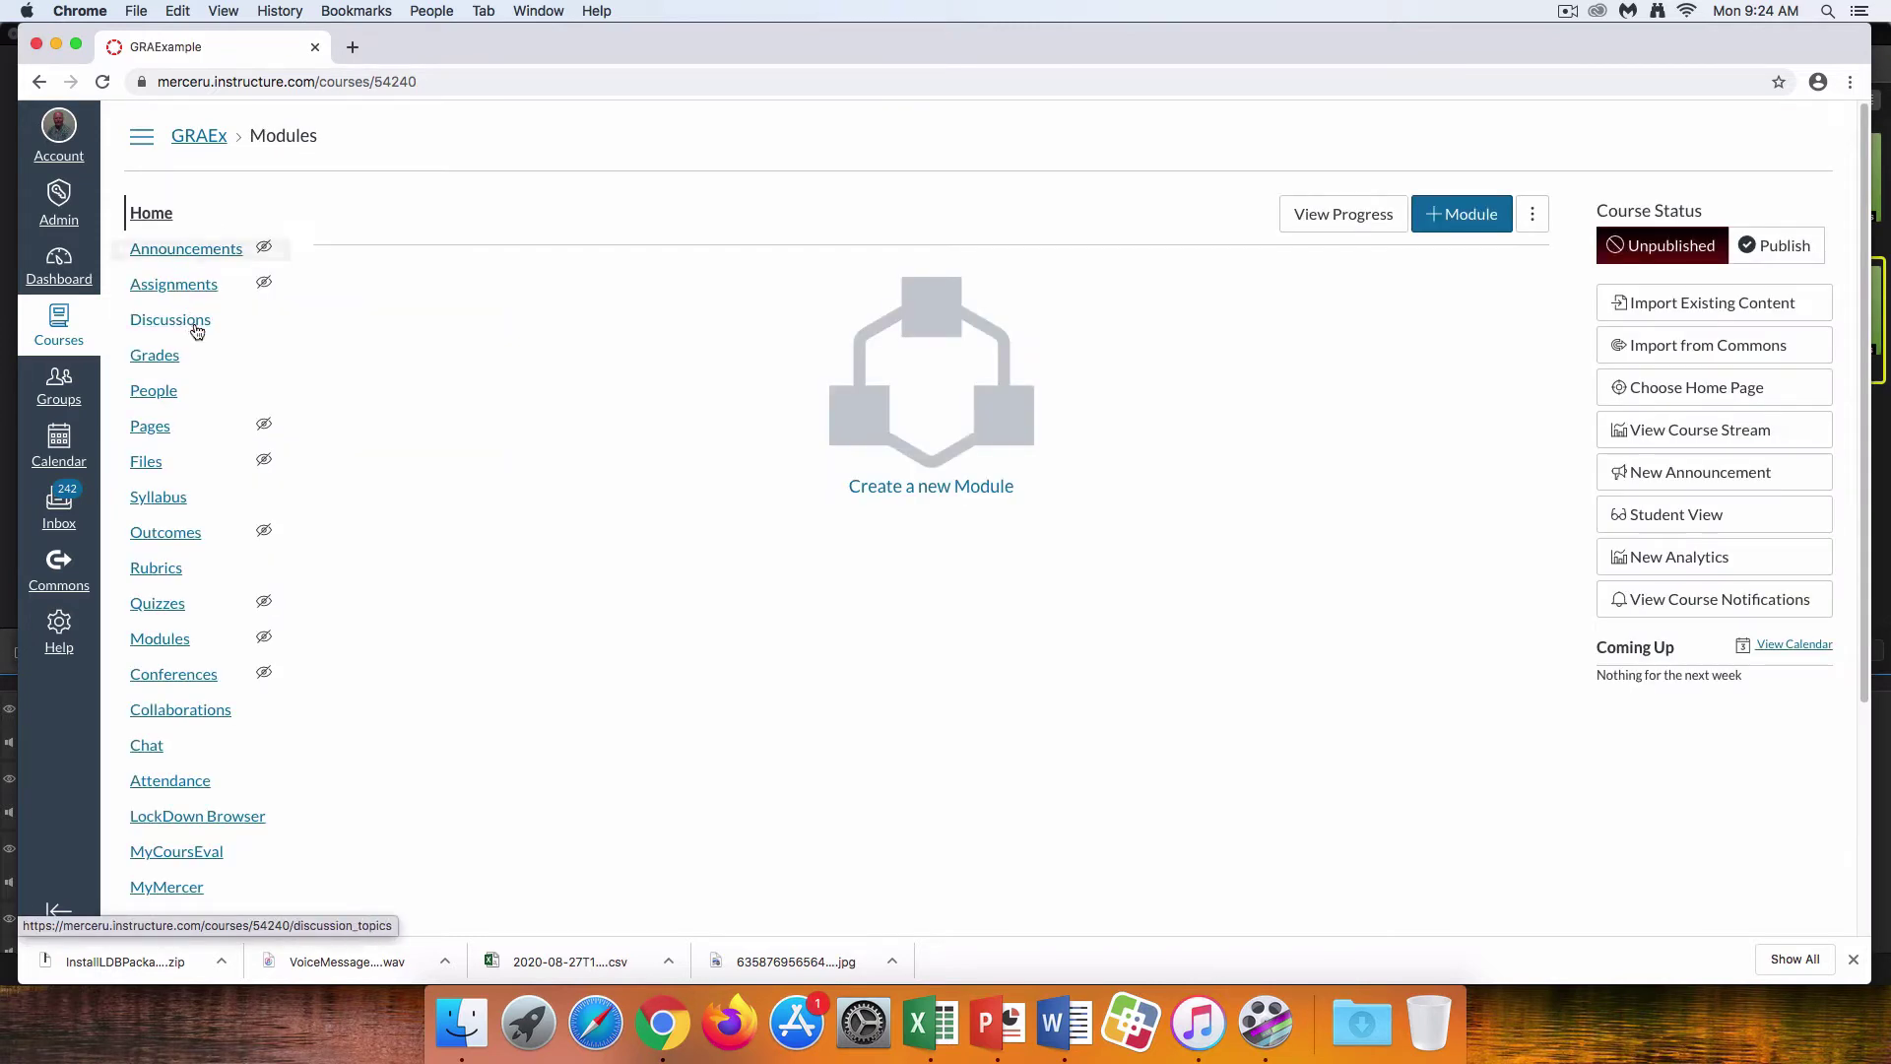
pyautogui.click(181, 289)
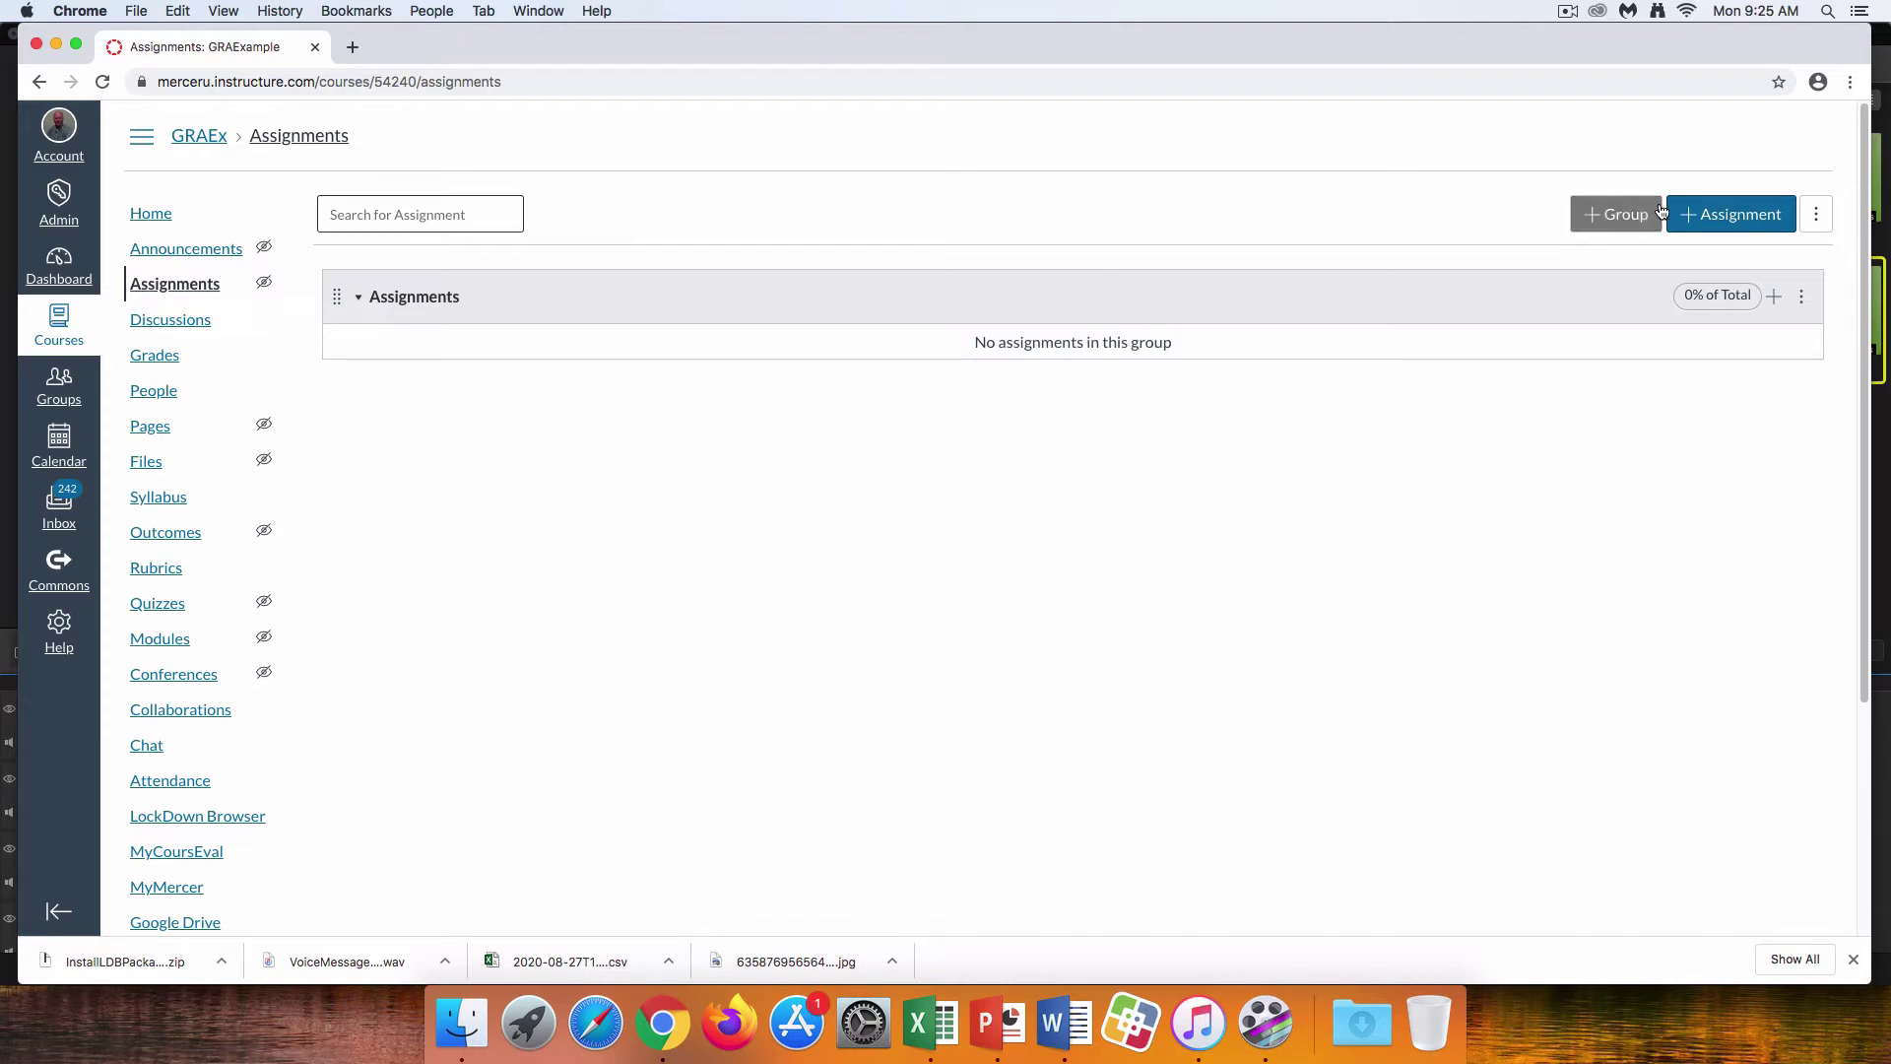
pyautogui.click(1624, 222)
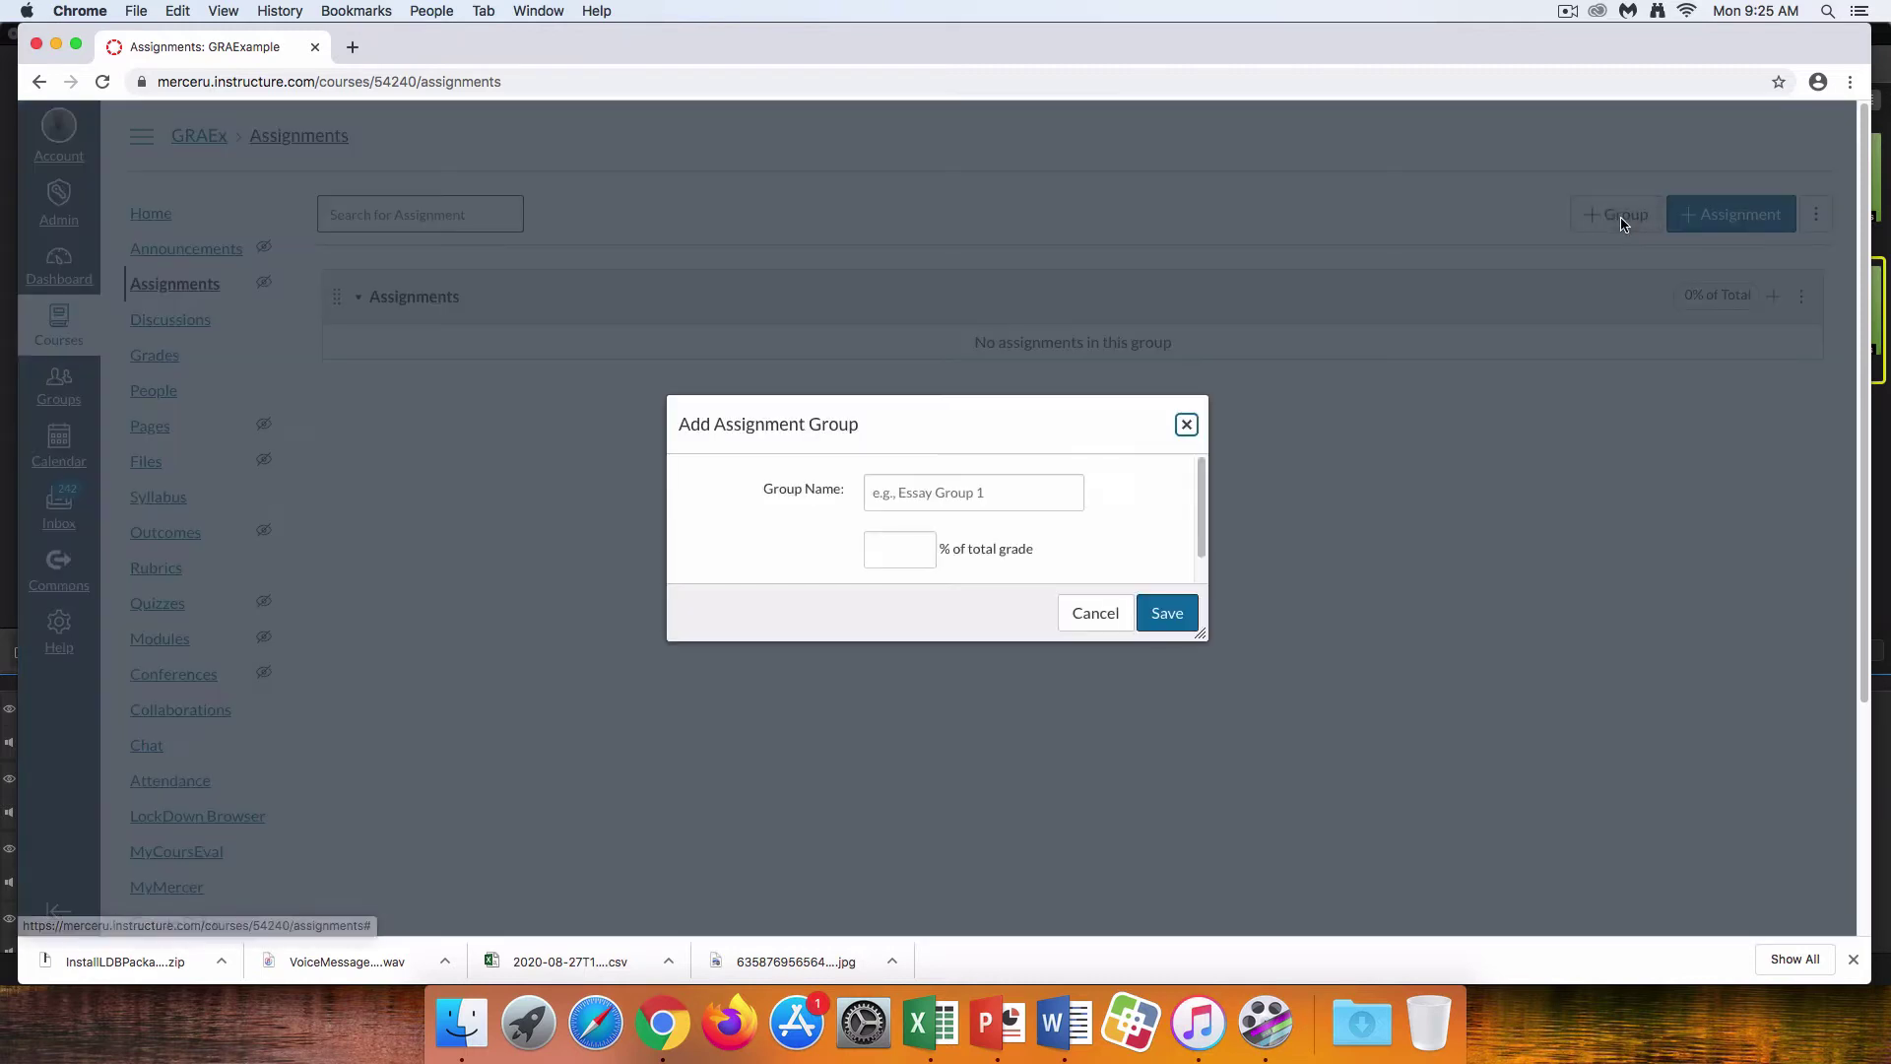
pyautogui.click(970, 489)
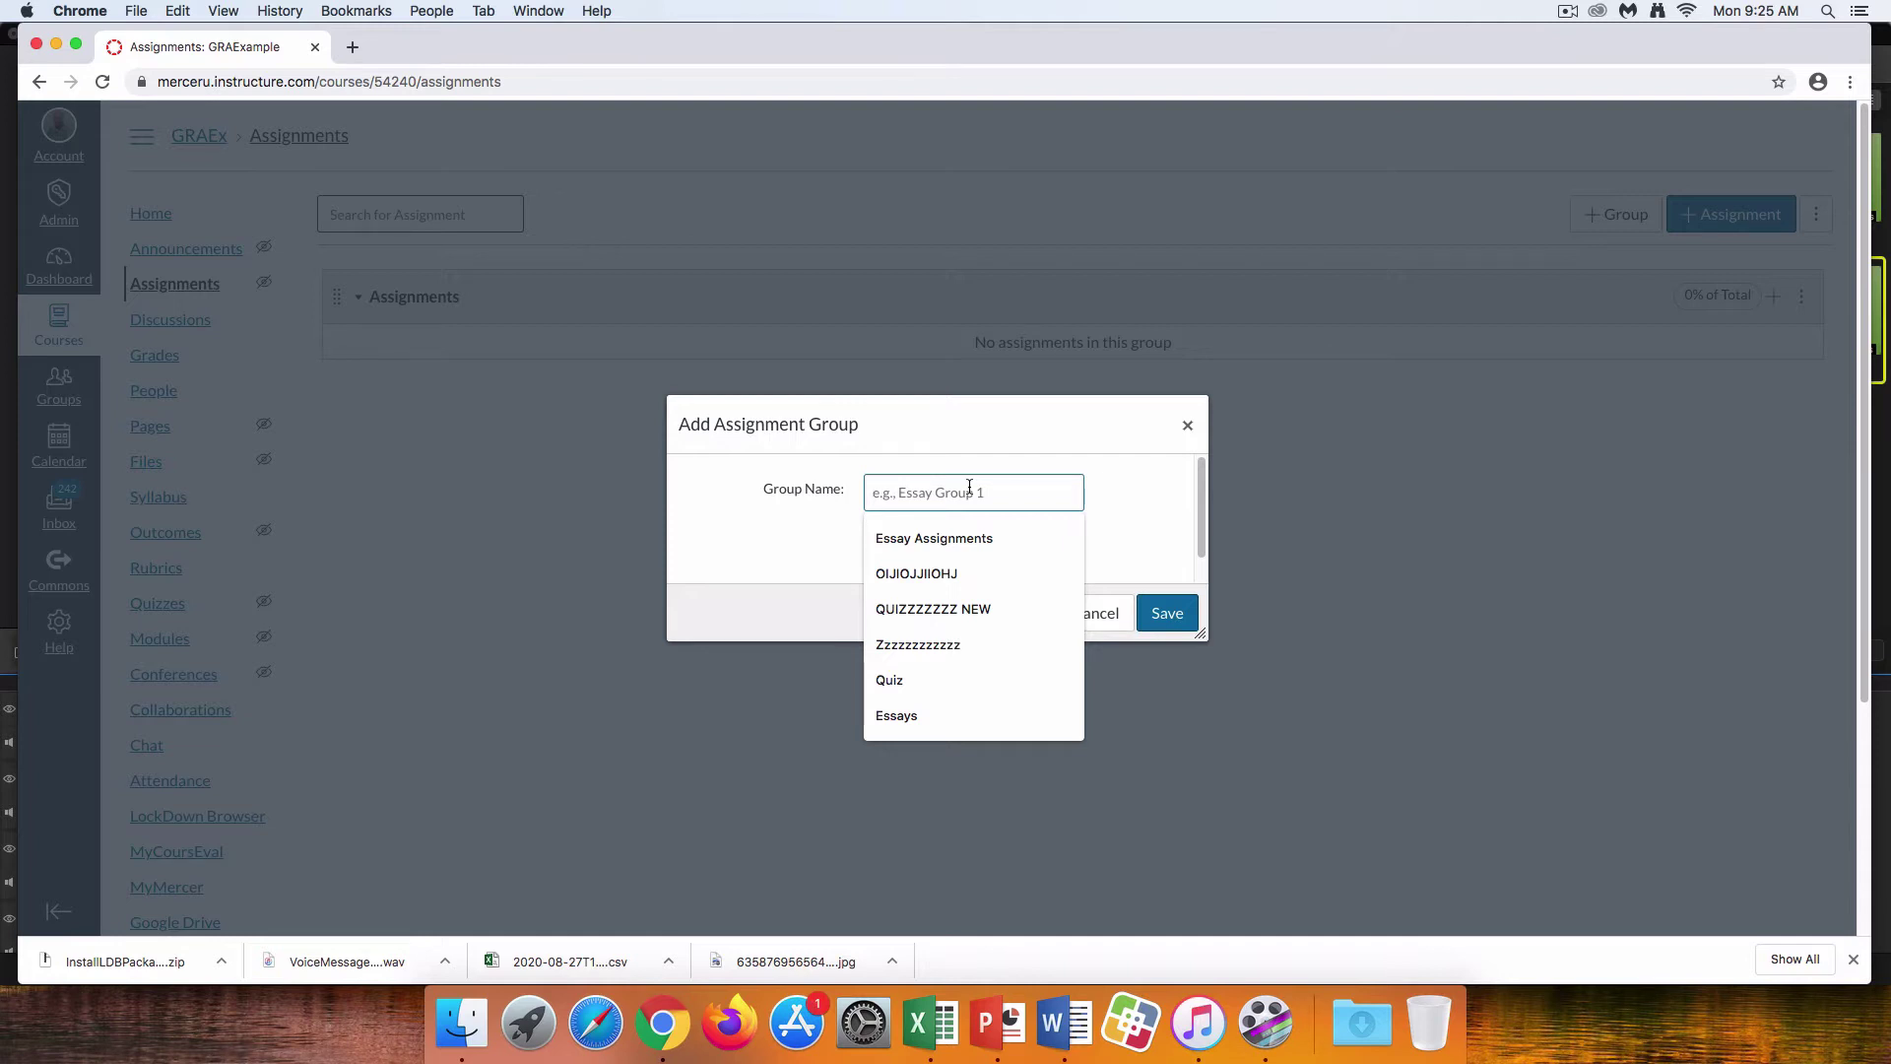
pyautogui.write('Quiz')
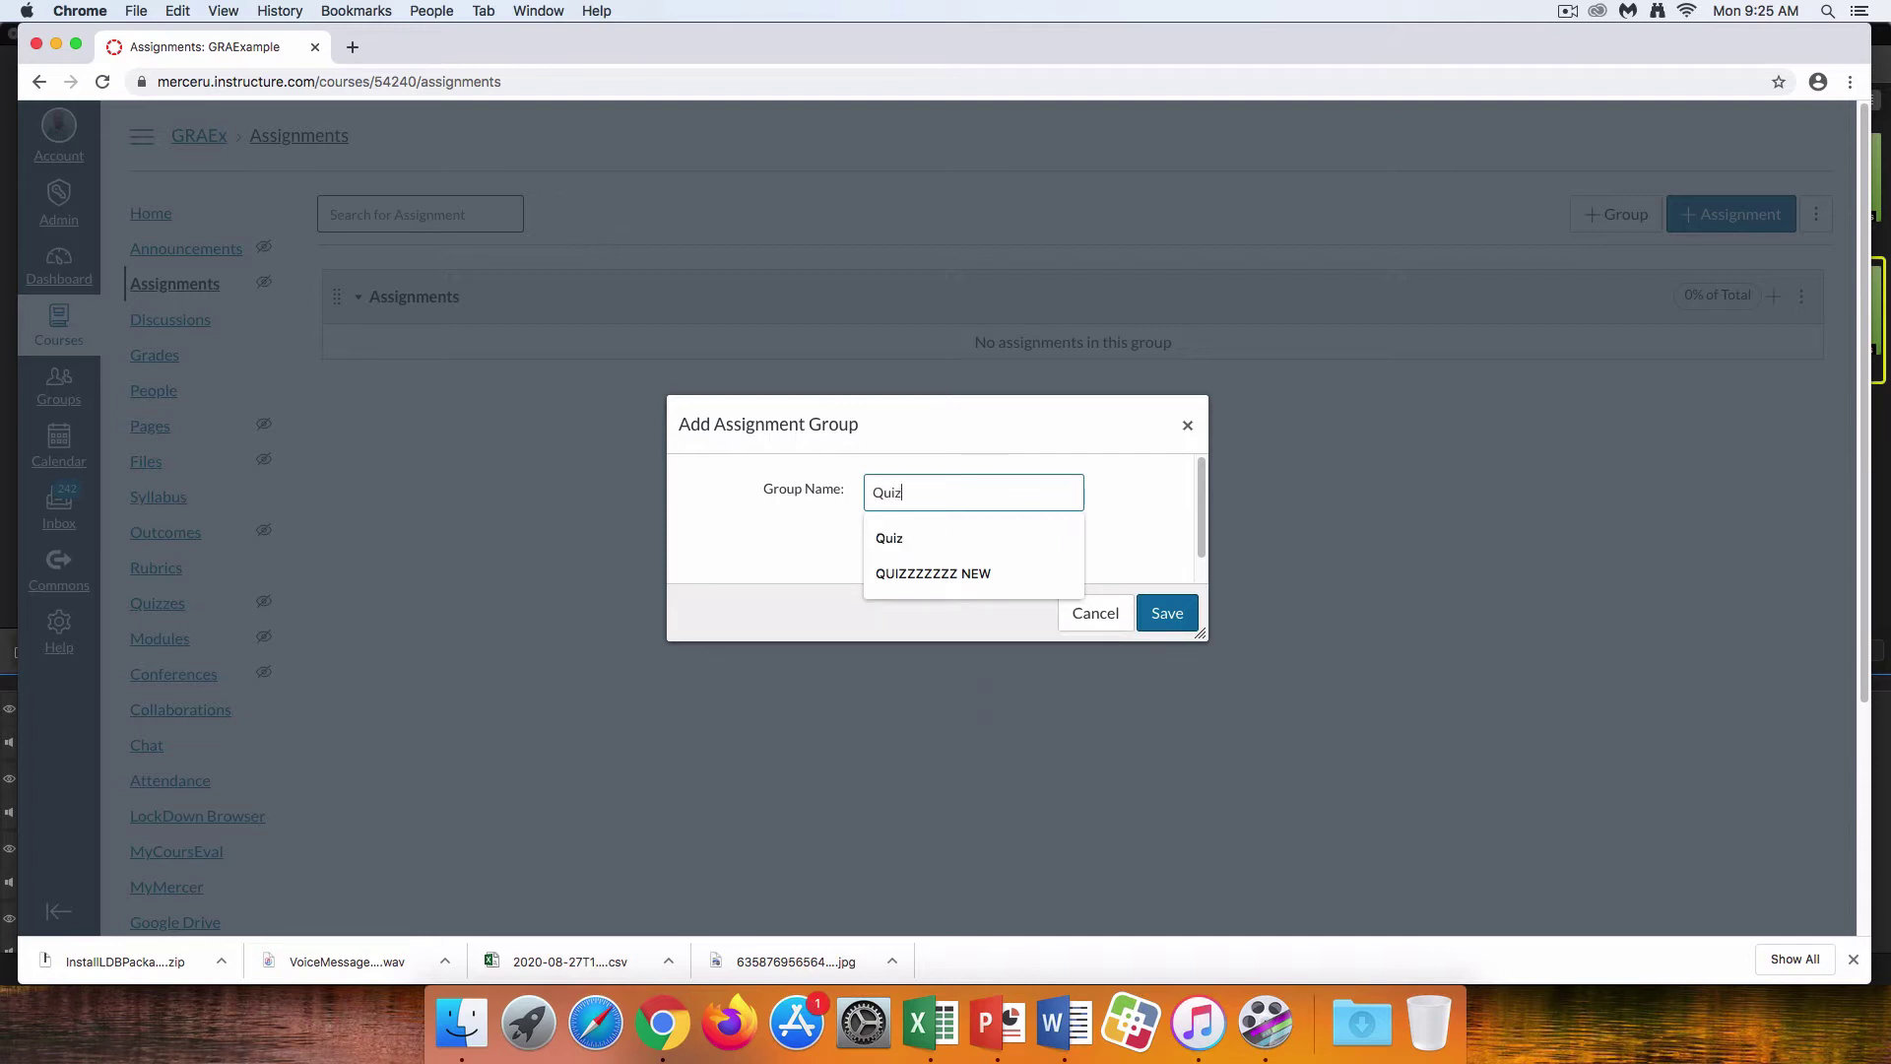
pyautogui.click(954, 538)
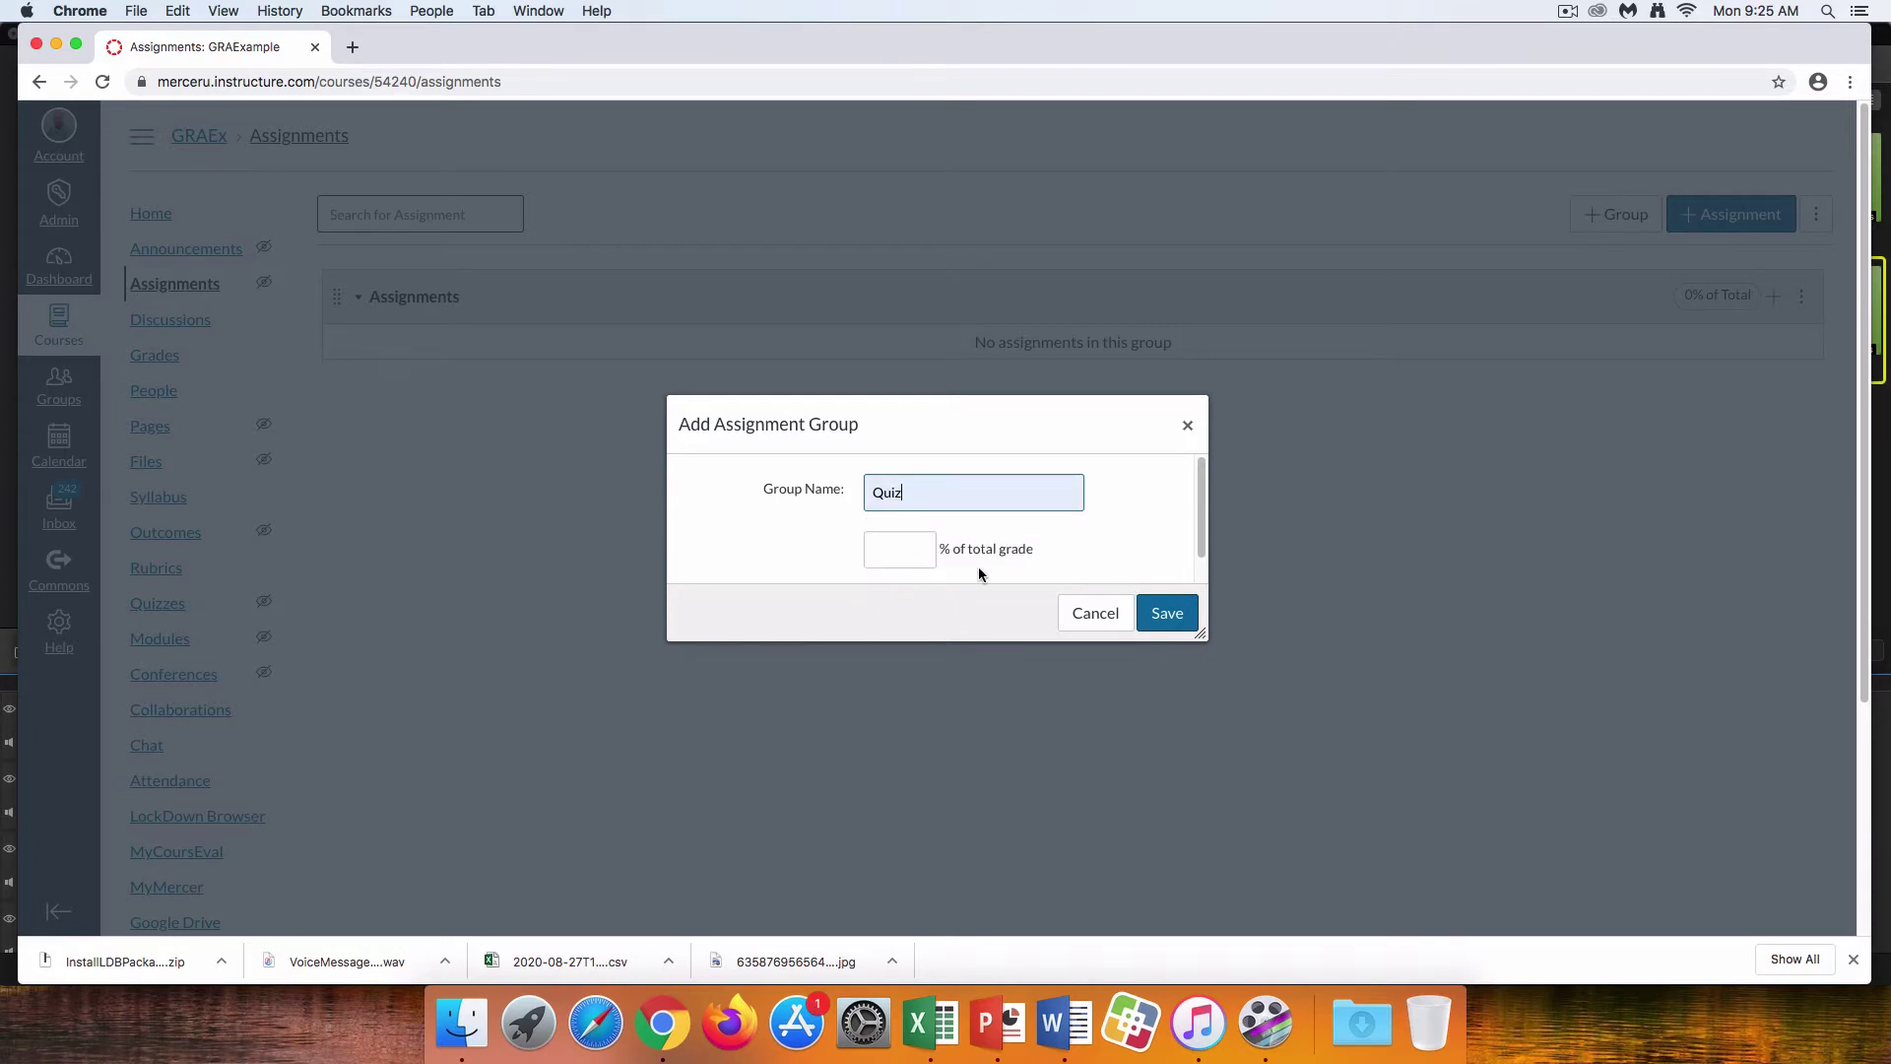
pyautogui.click(1167, 618)
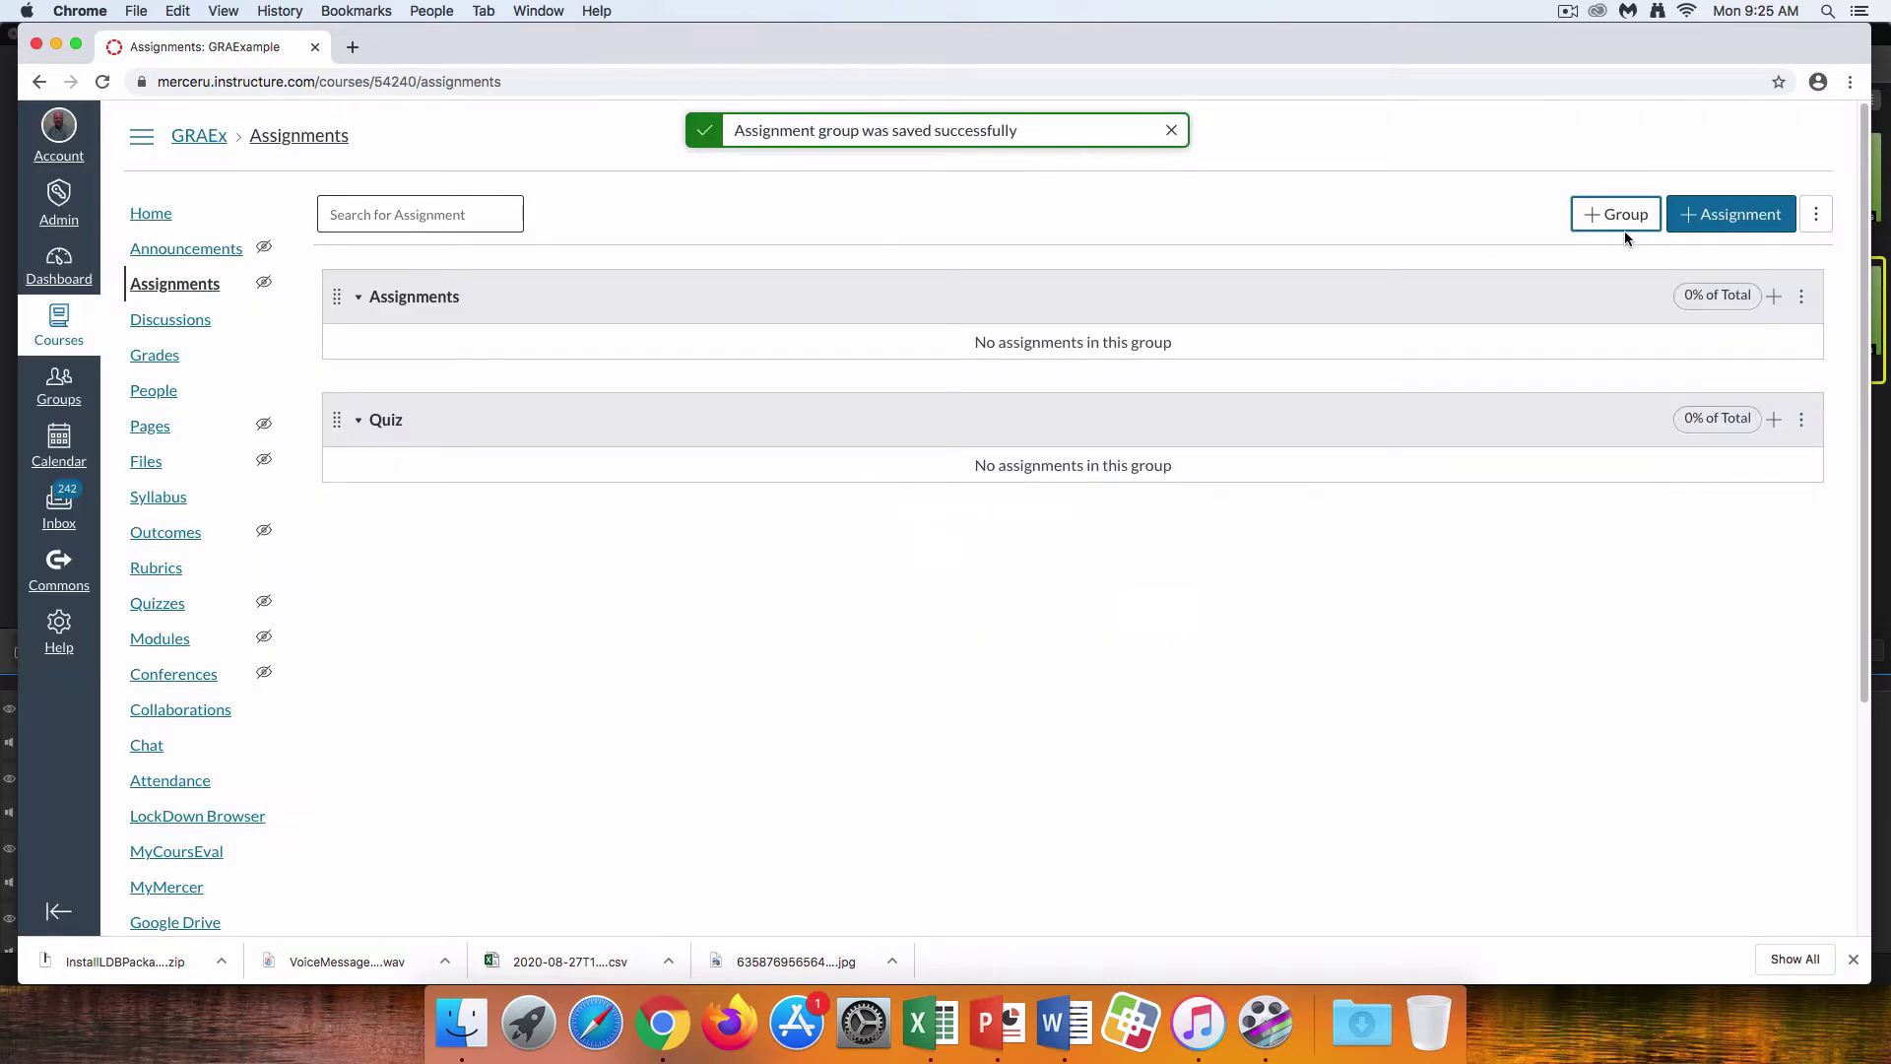
# Add another assignment group named Essays without a percentage of the total grade
pyautogui.click(1621, 227)
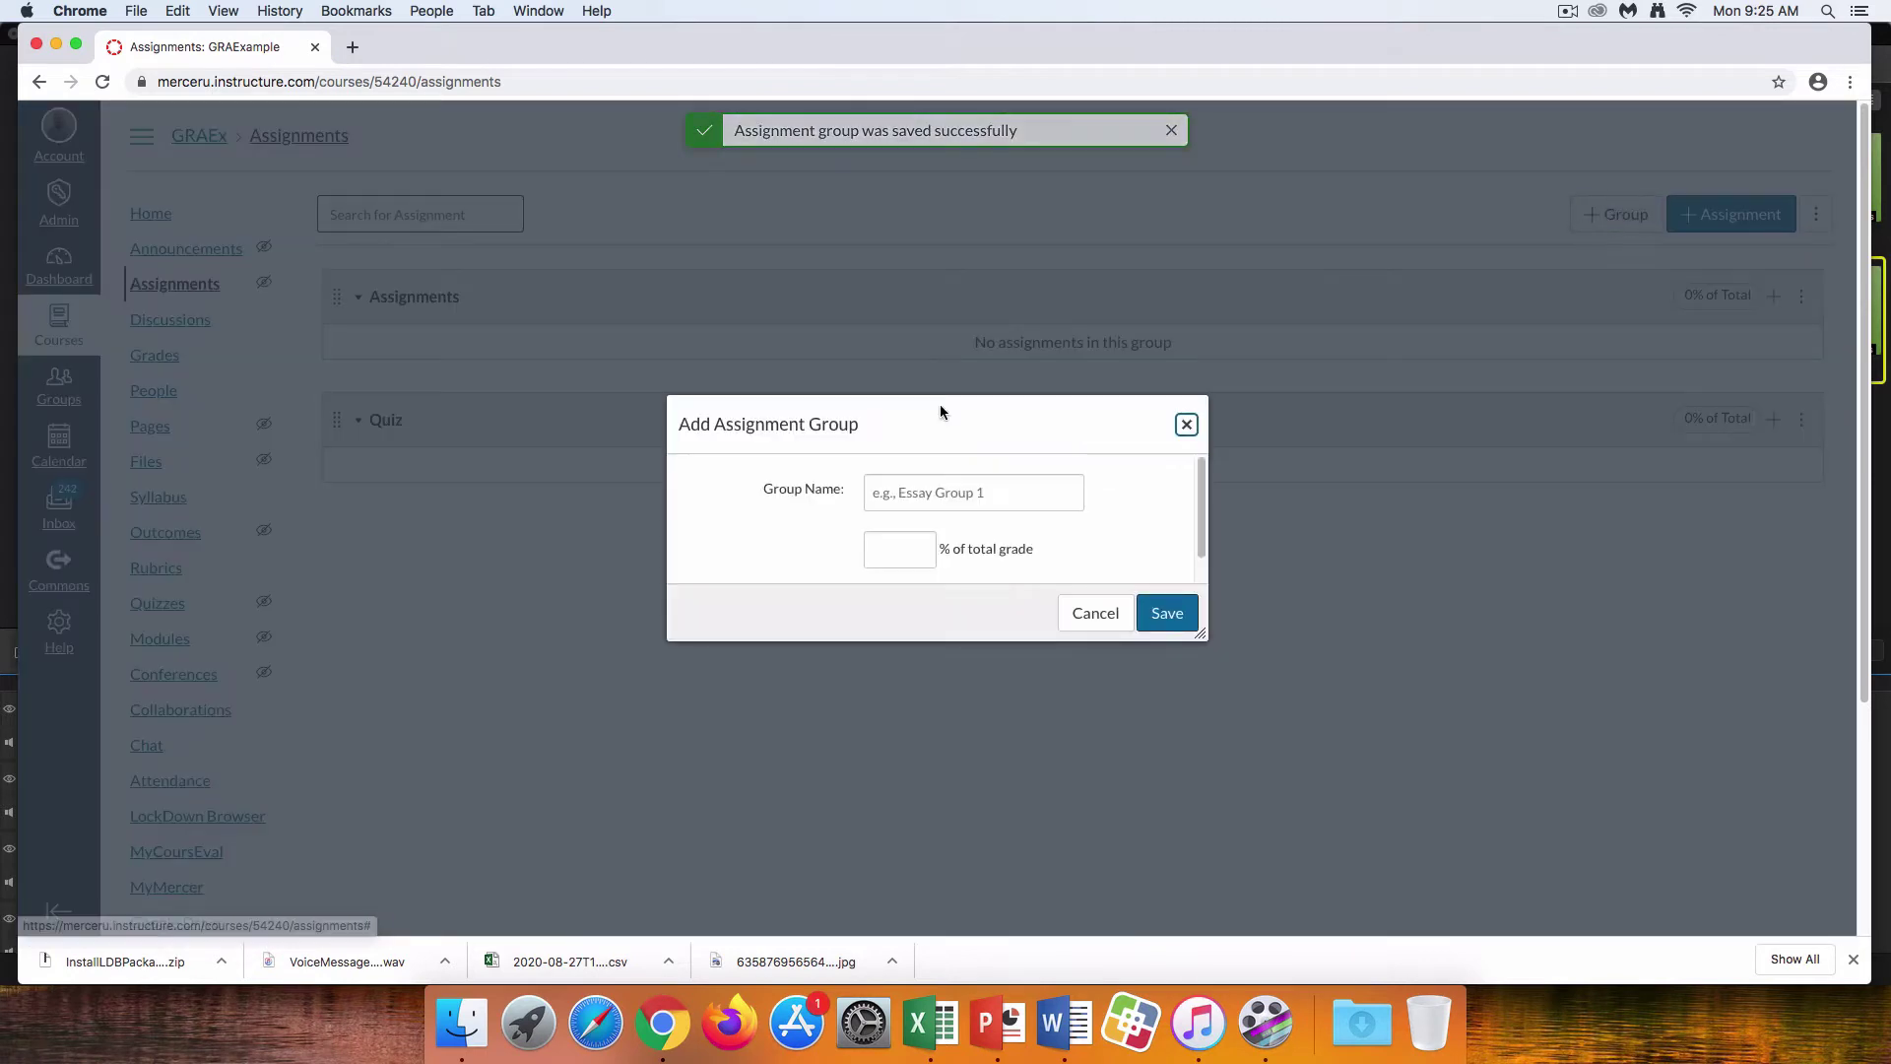
pyautogui.click(936, 490)
pyautogui.write('Essays')
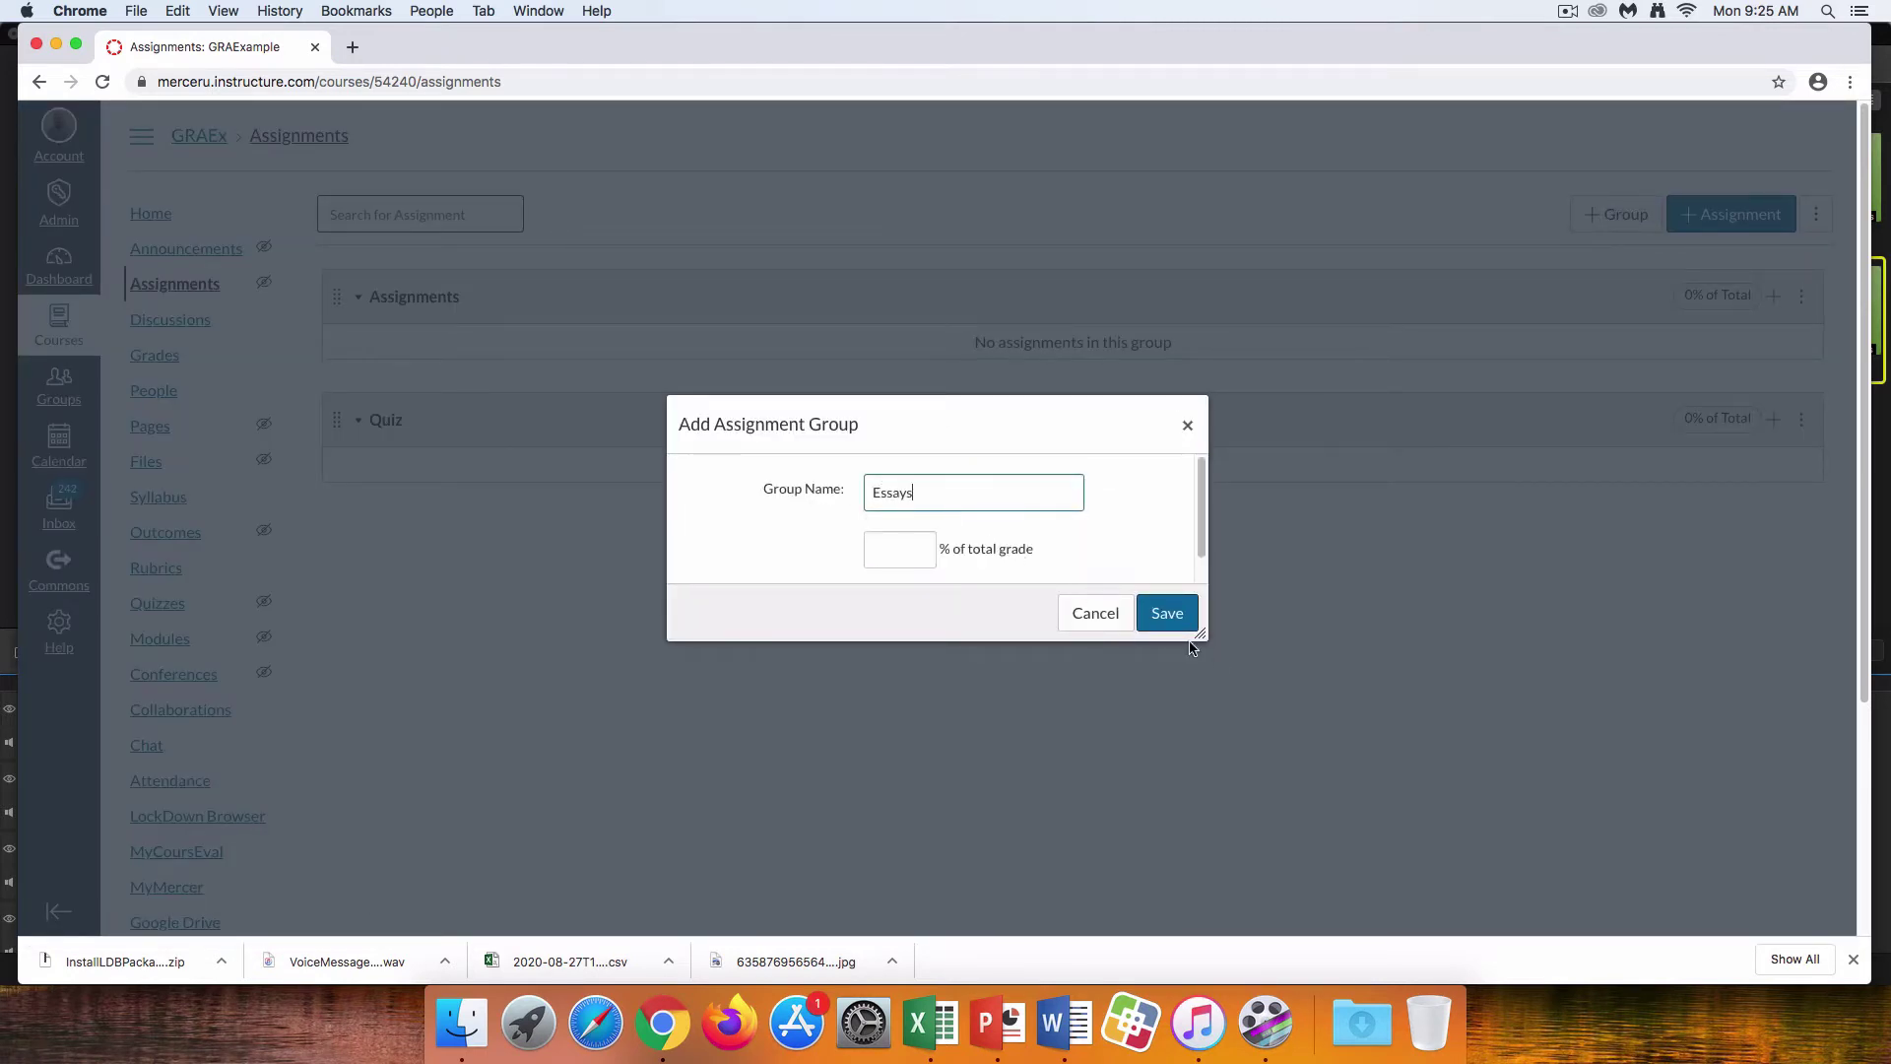
pyautogui.click(1165, 613)
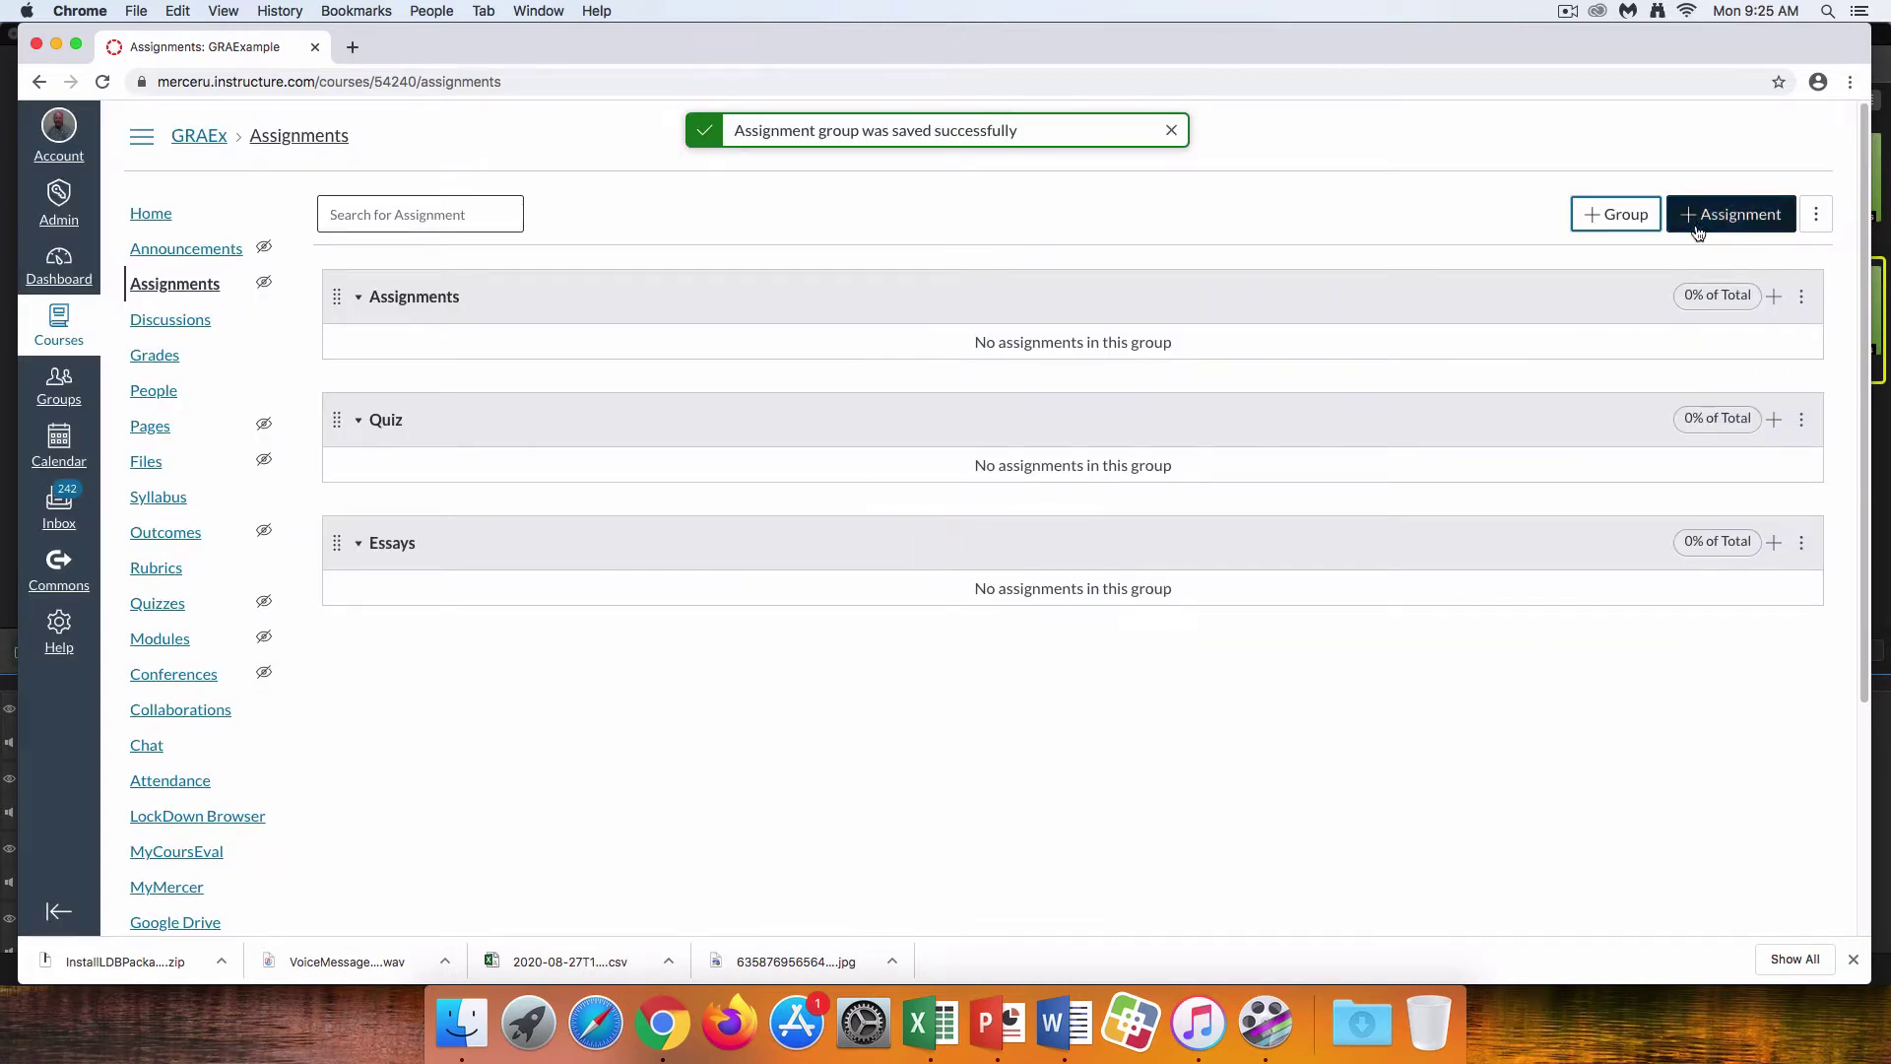
# Add an assignment group named Discussions without a percentage of the total grade
pyautogui.click(1616, 214)
pyautogui.click(879, 495)
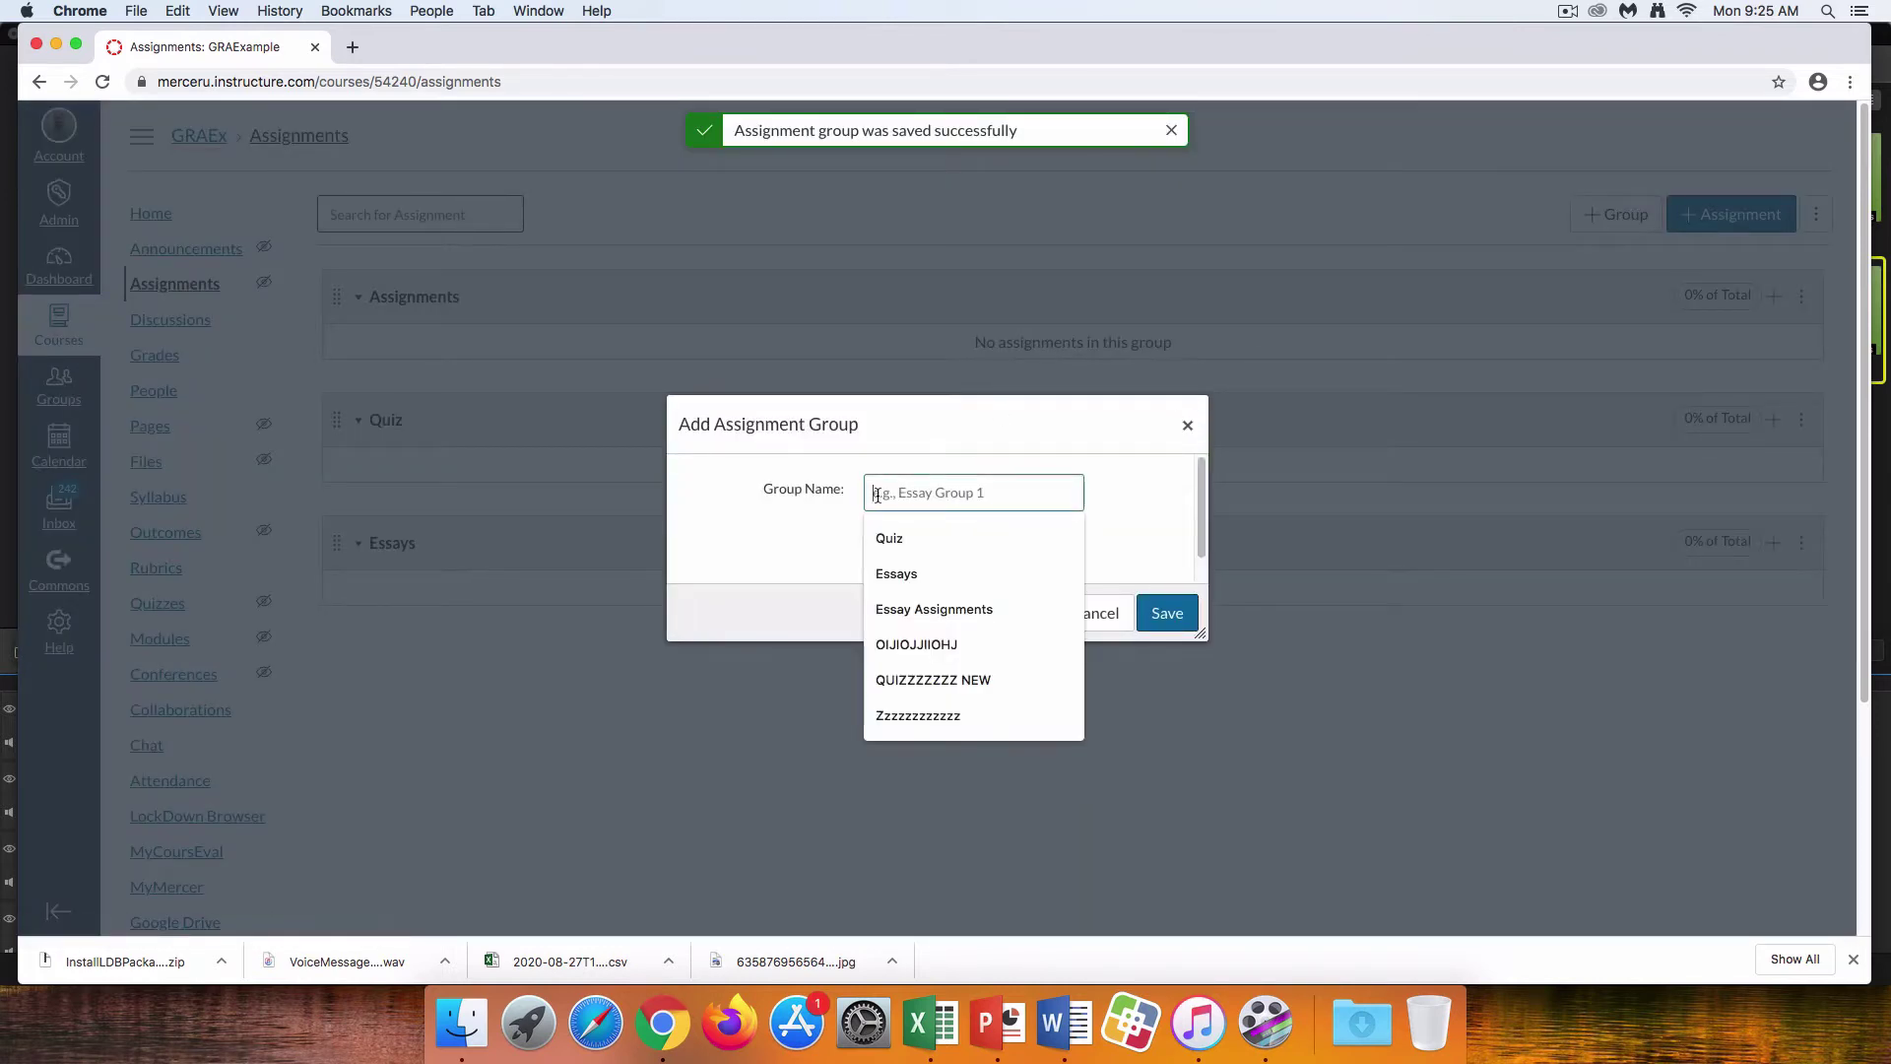
pyautogui.write('Discussions')
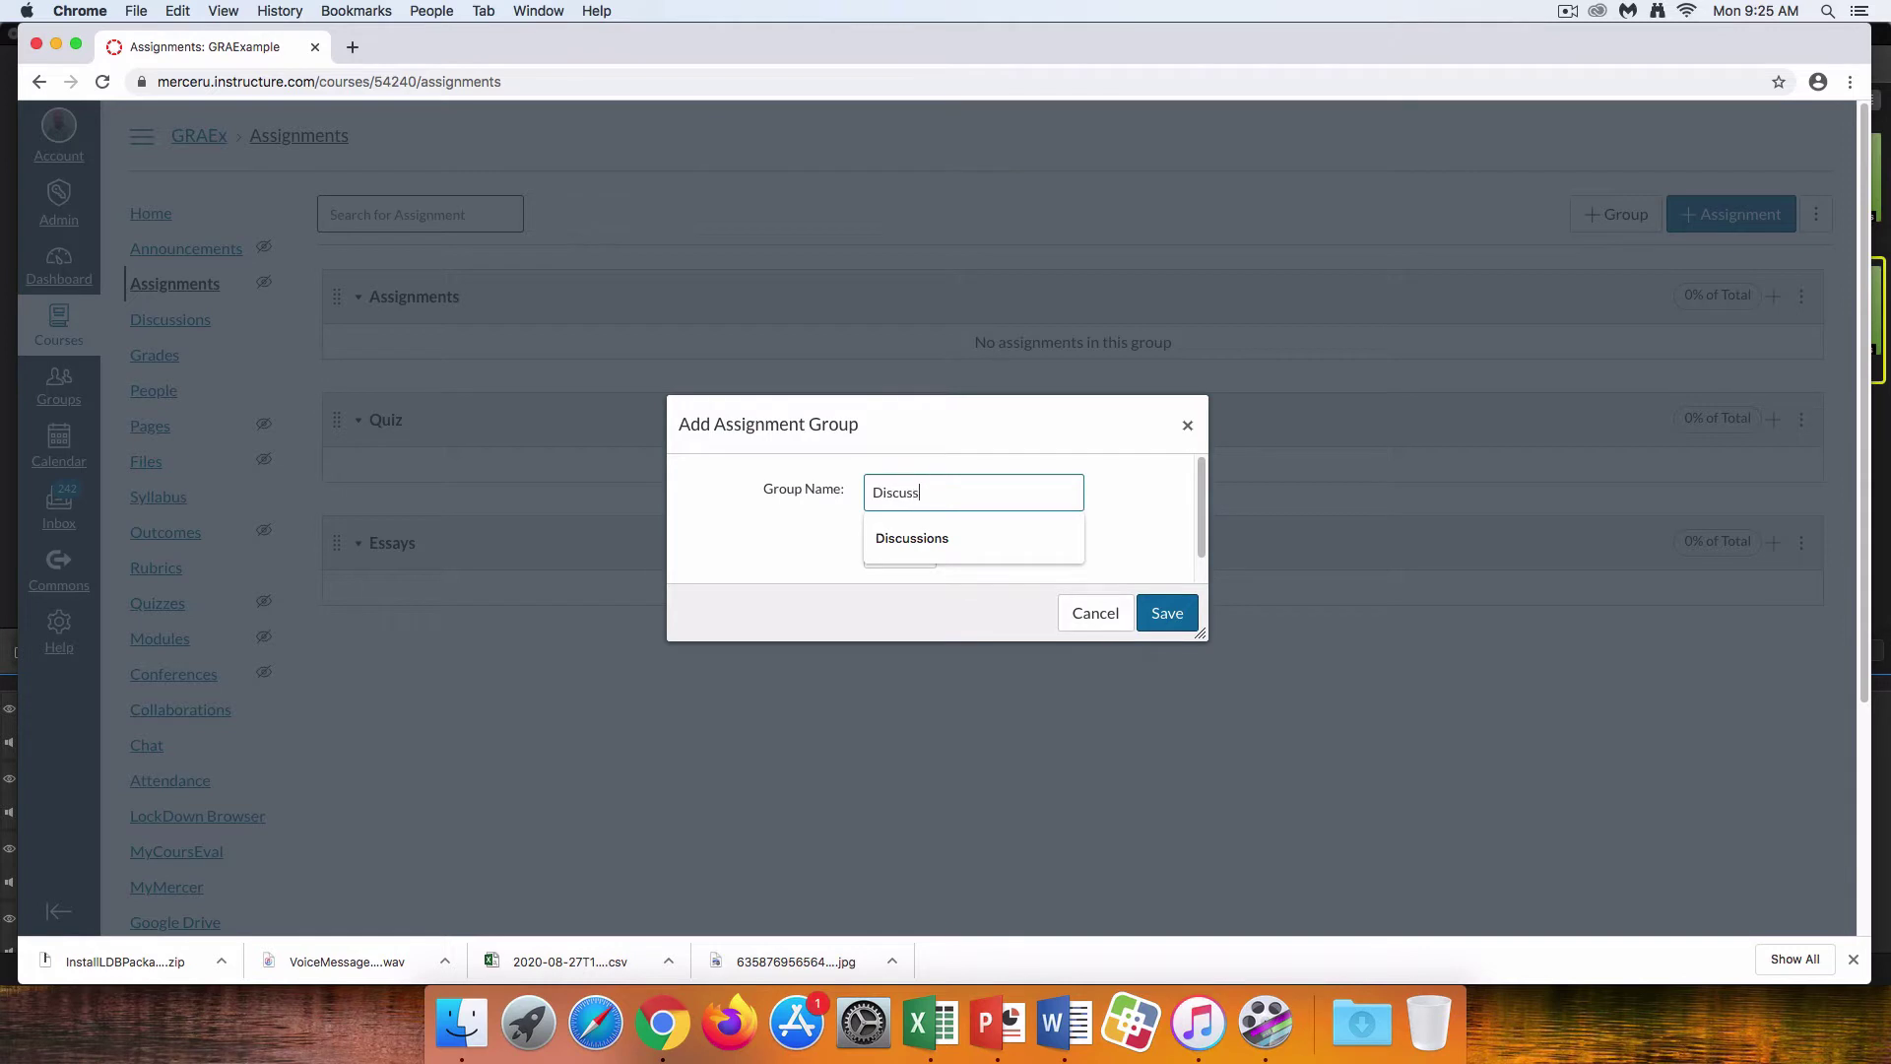
pyautogui.click(1167, 612)
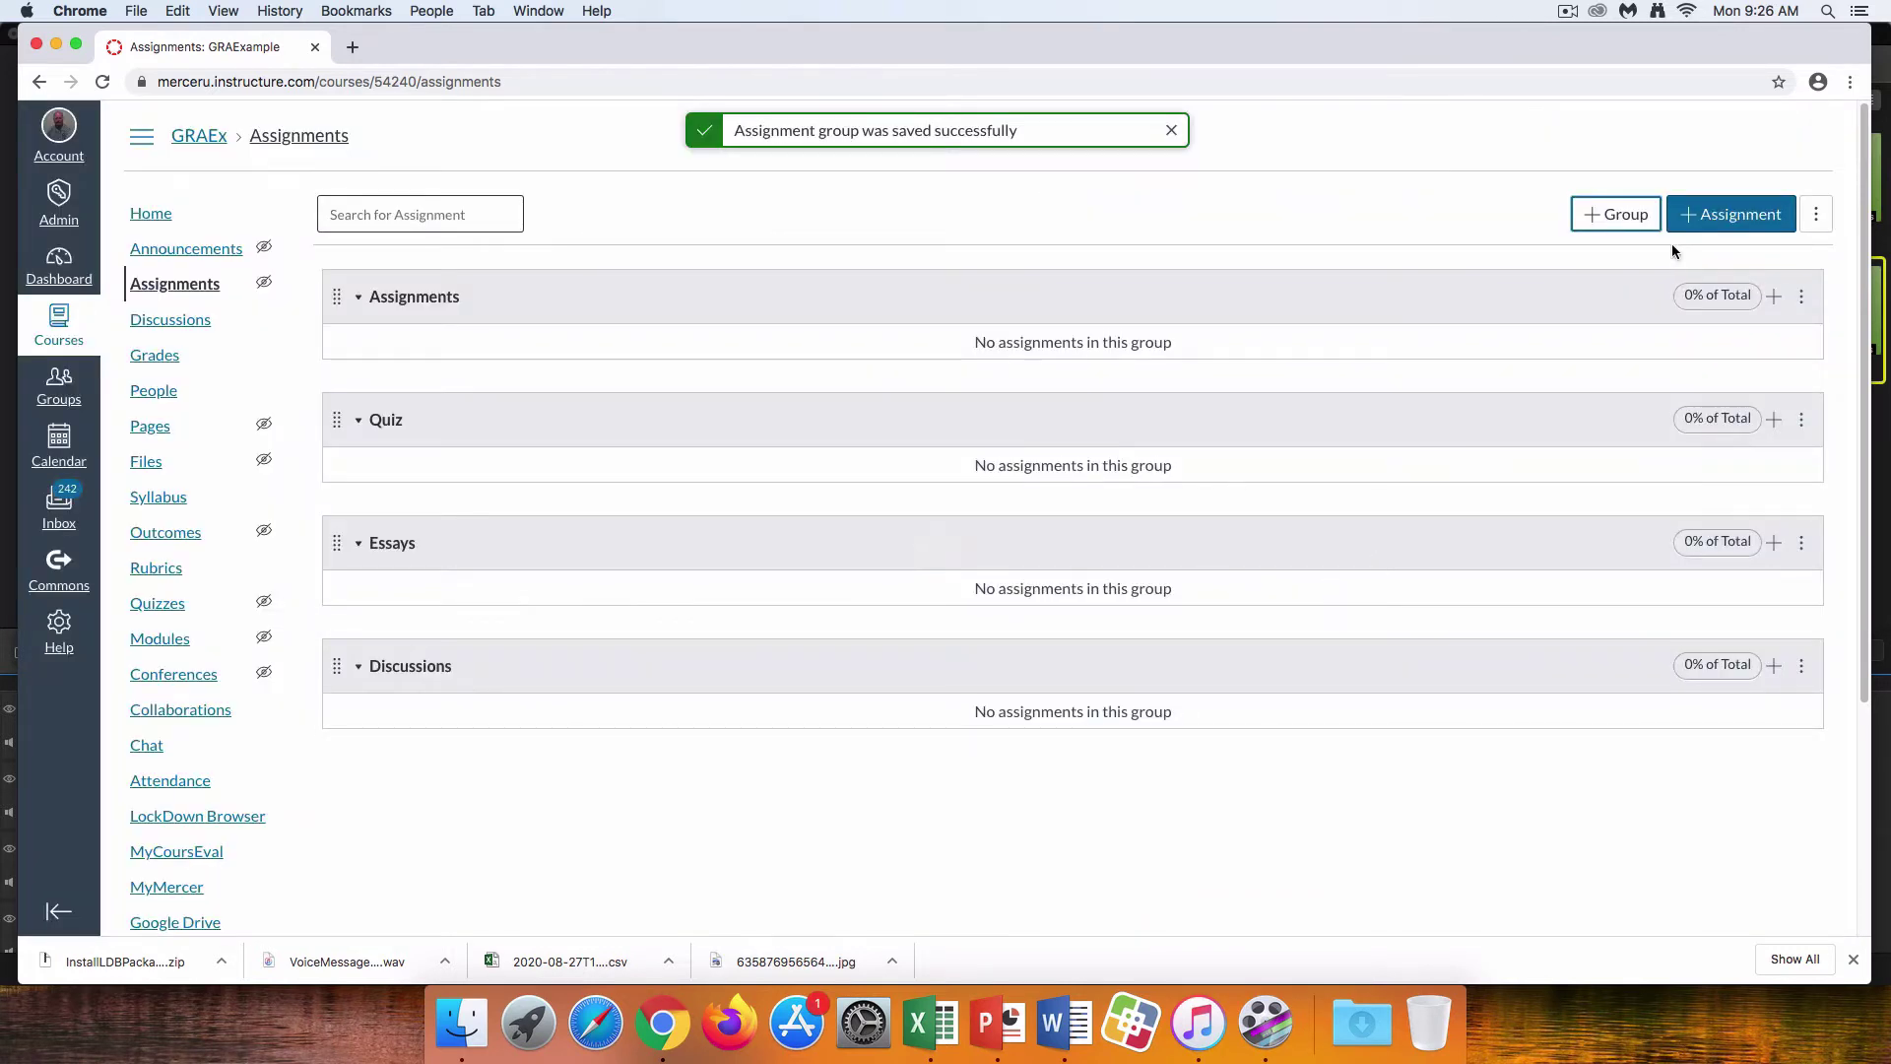
# Add an assignment group named Group Assignments without a percentage of the total grade
pyautogui.click(1615, 214)
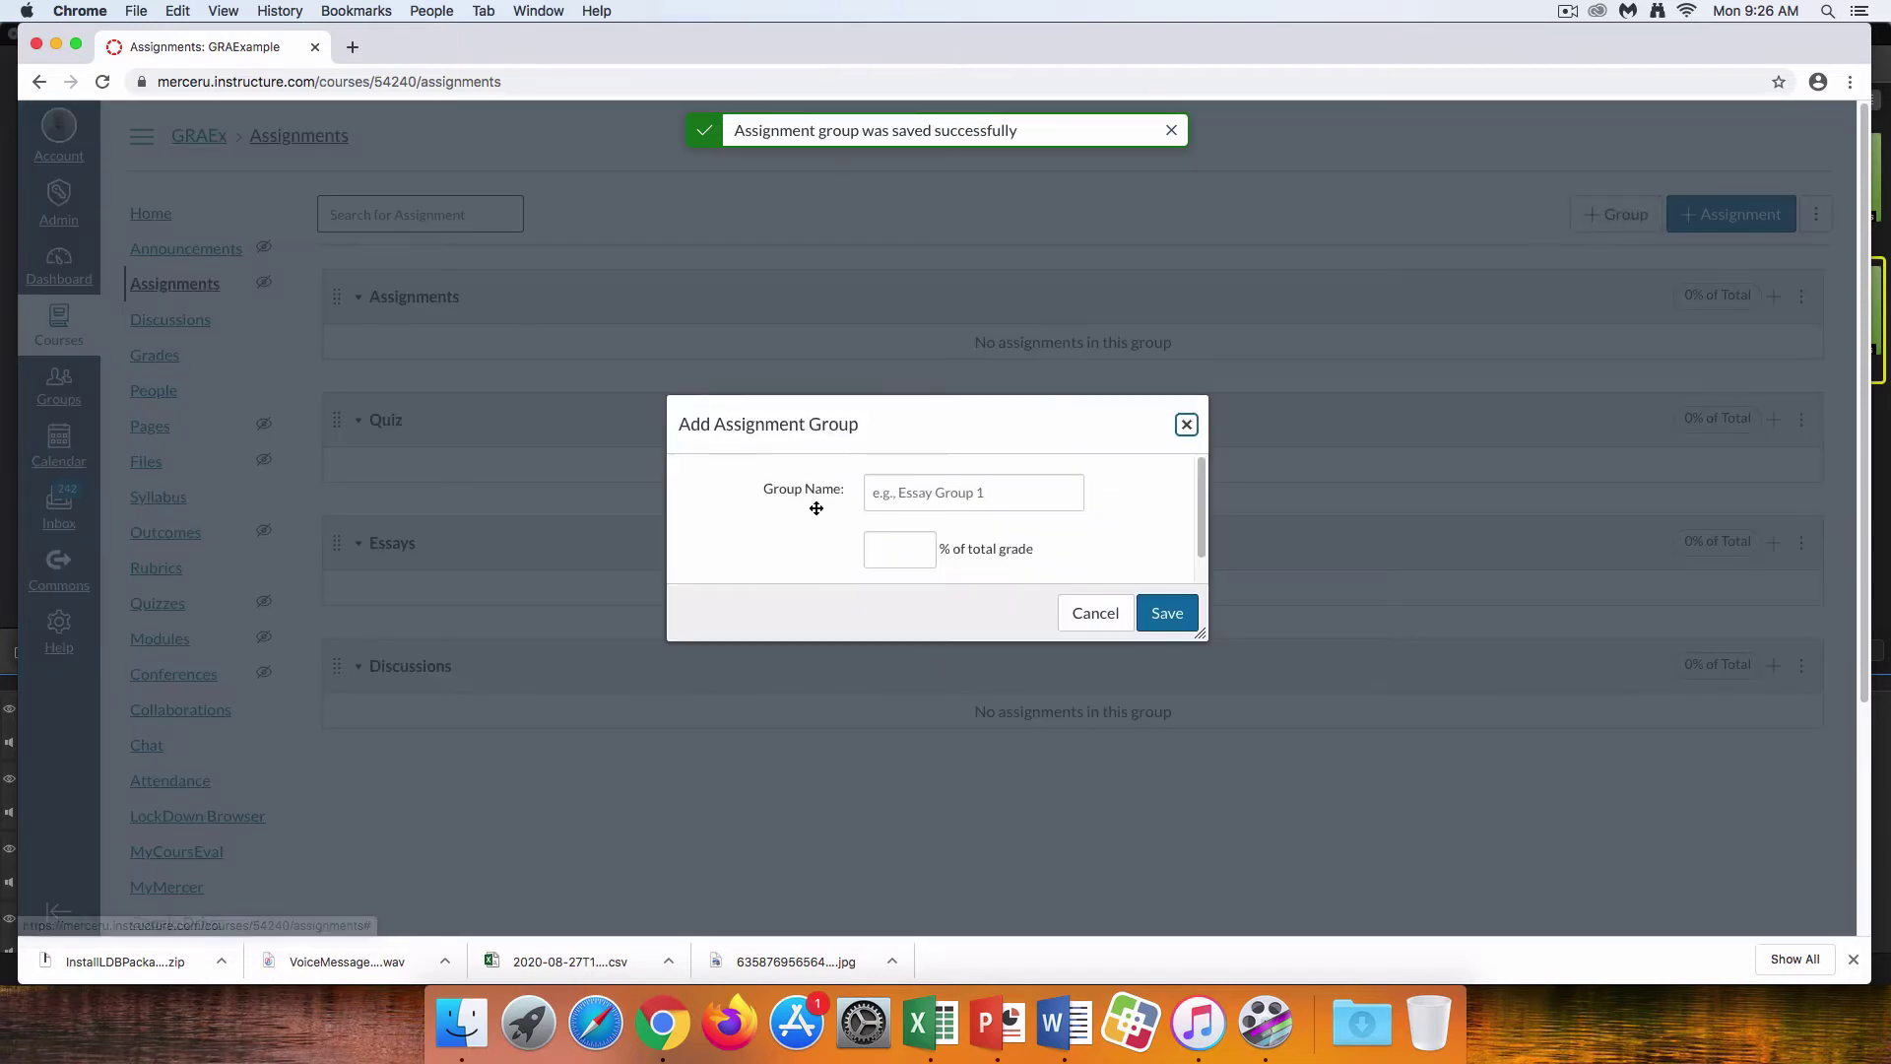
pyautogui.click(911, 486)
pyautogui.write('G')
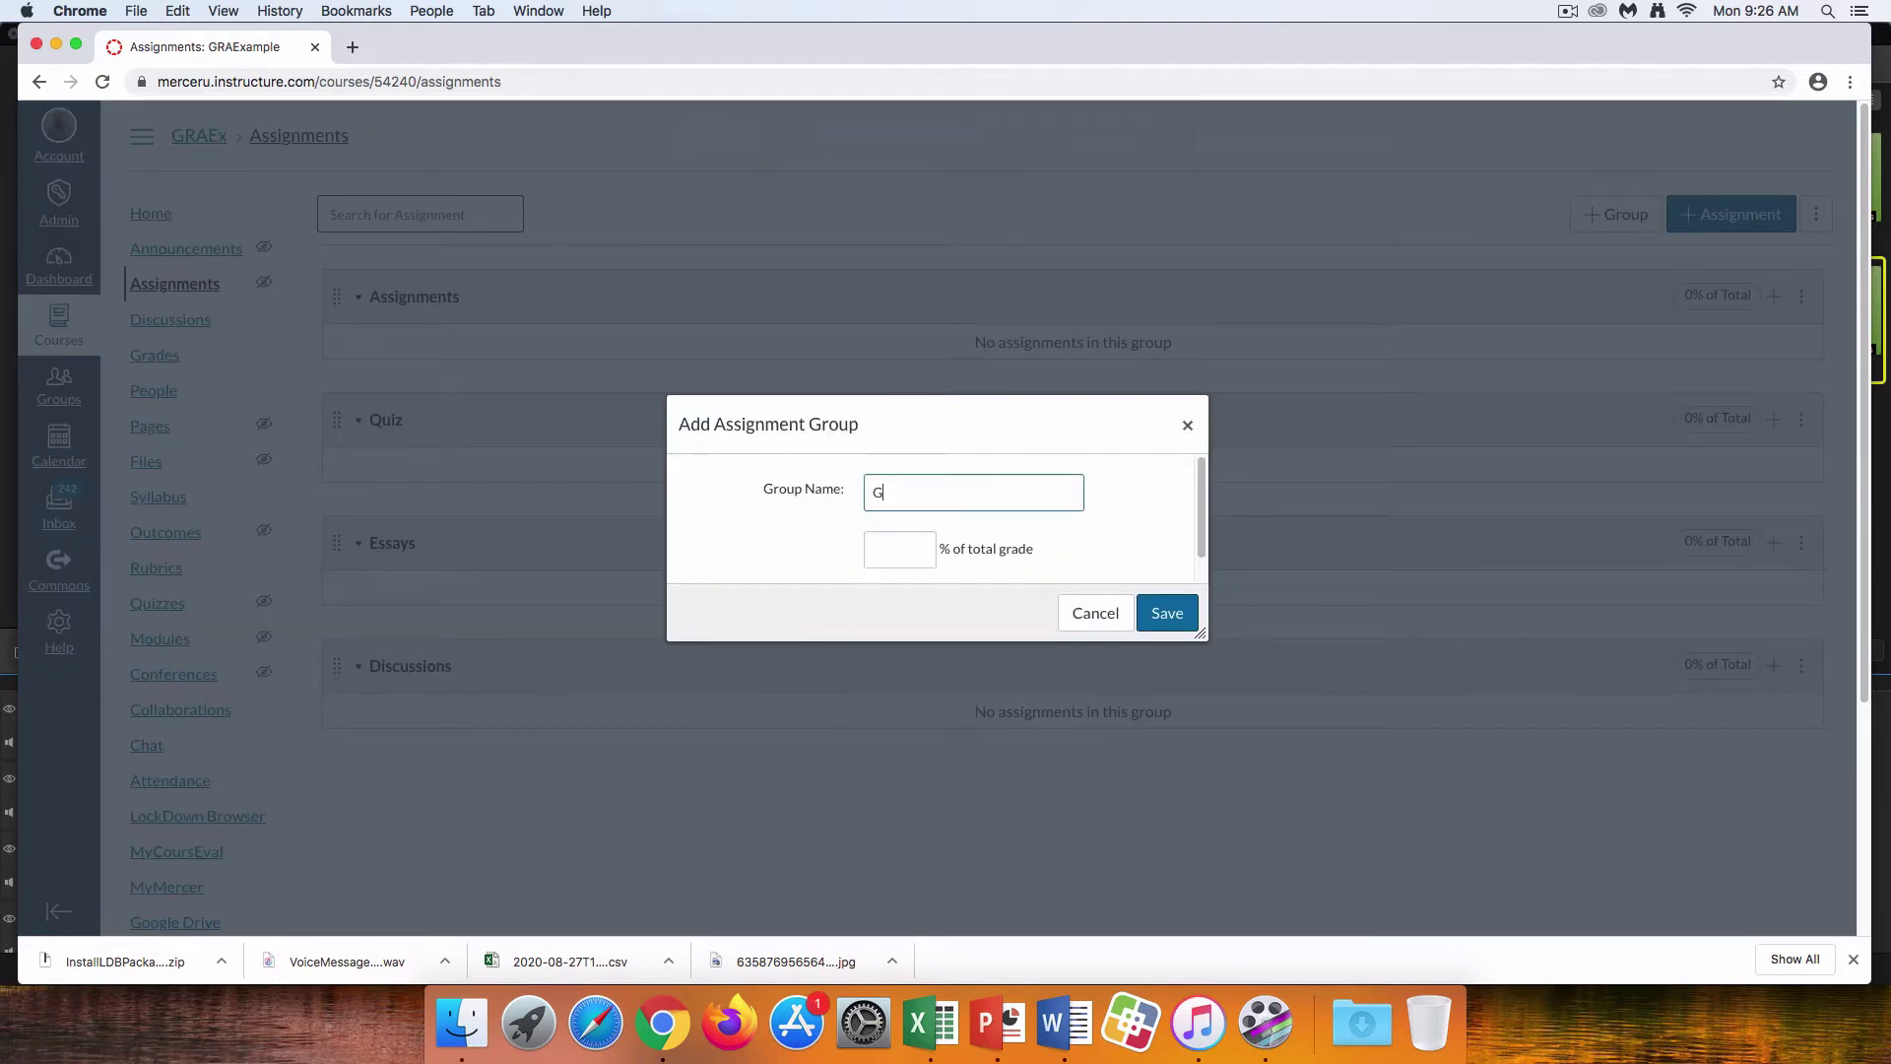
pyautogui.write('roup Assignments')
pyautogui.click(1168, 615)
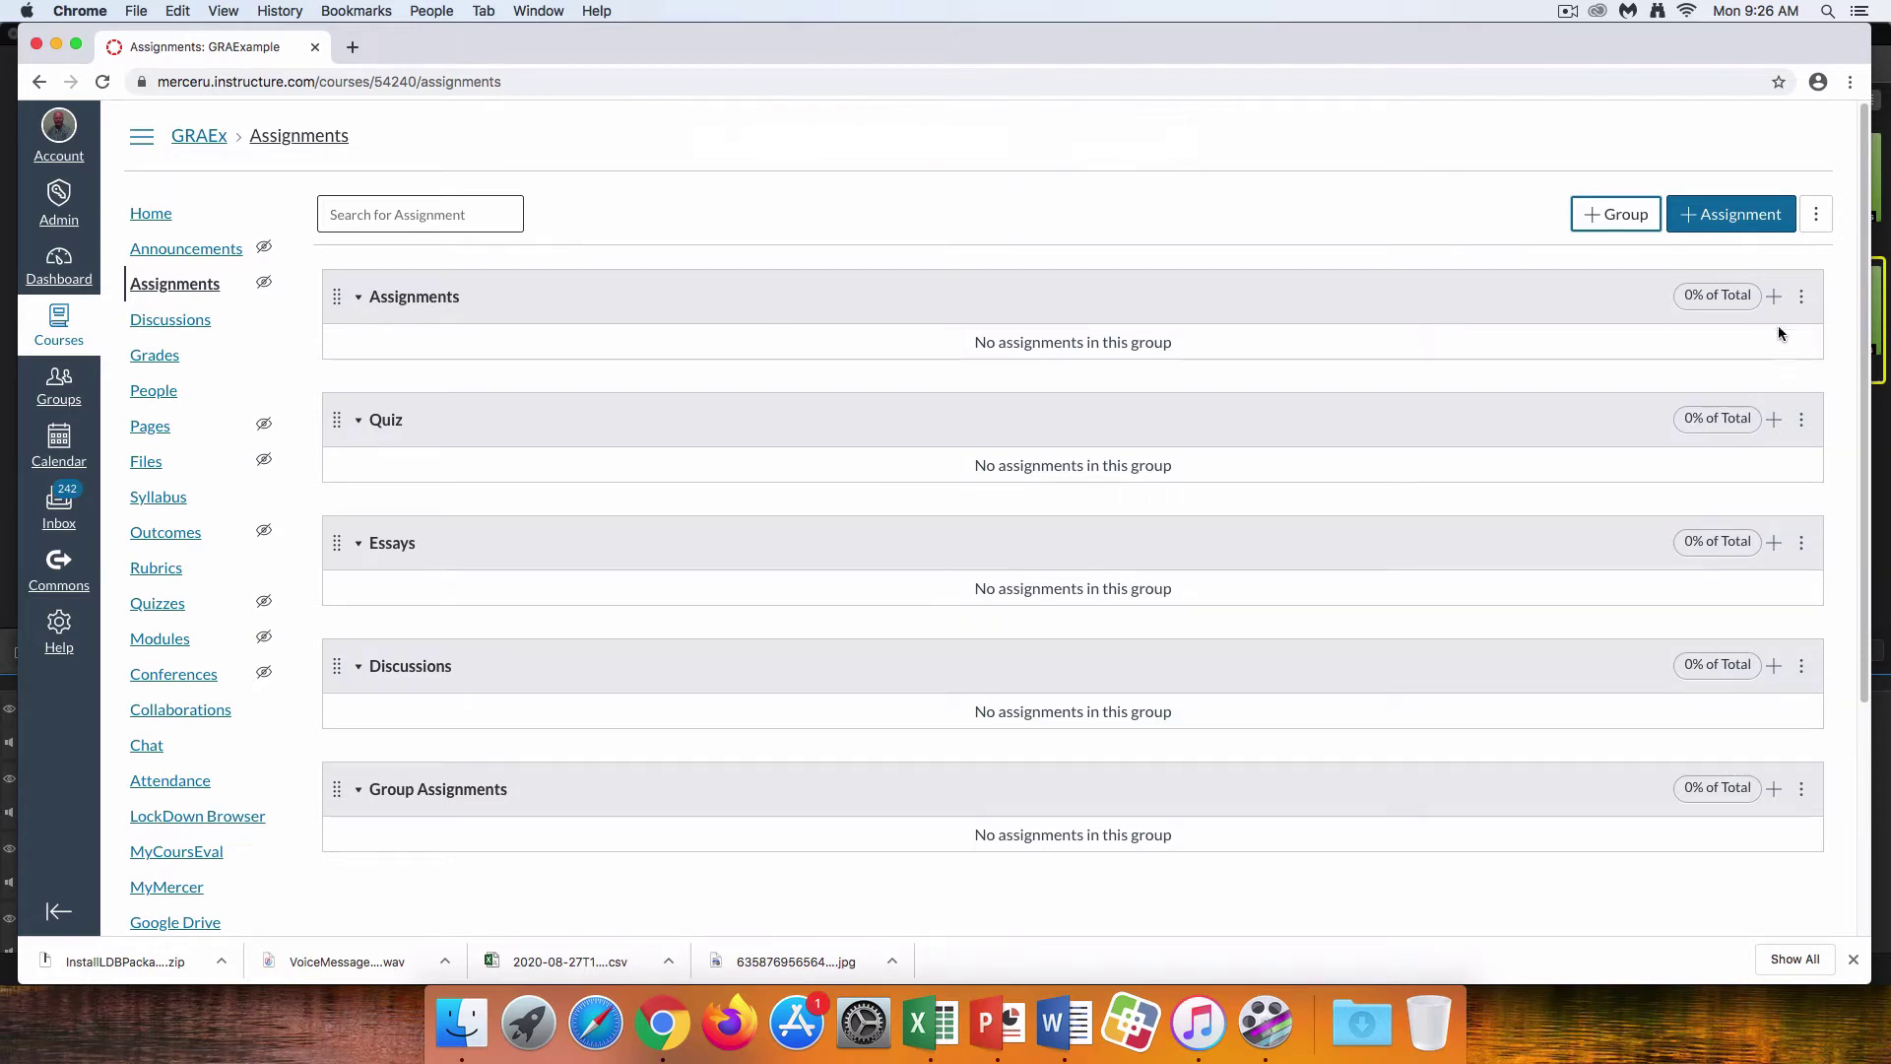
# Delete the default, empty Assignments group from the list of assignment groups
pyautogui.click(1801, 301)
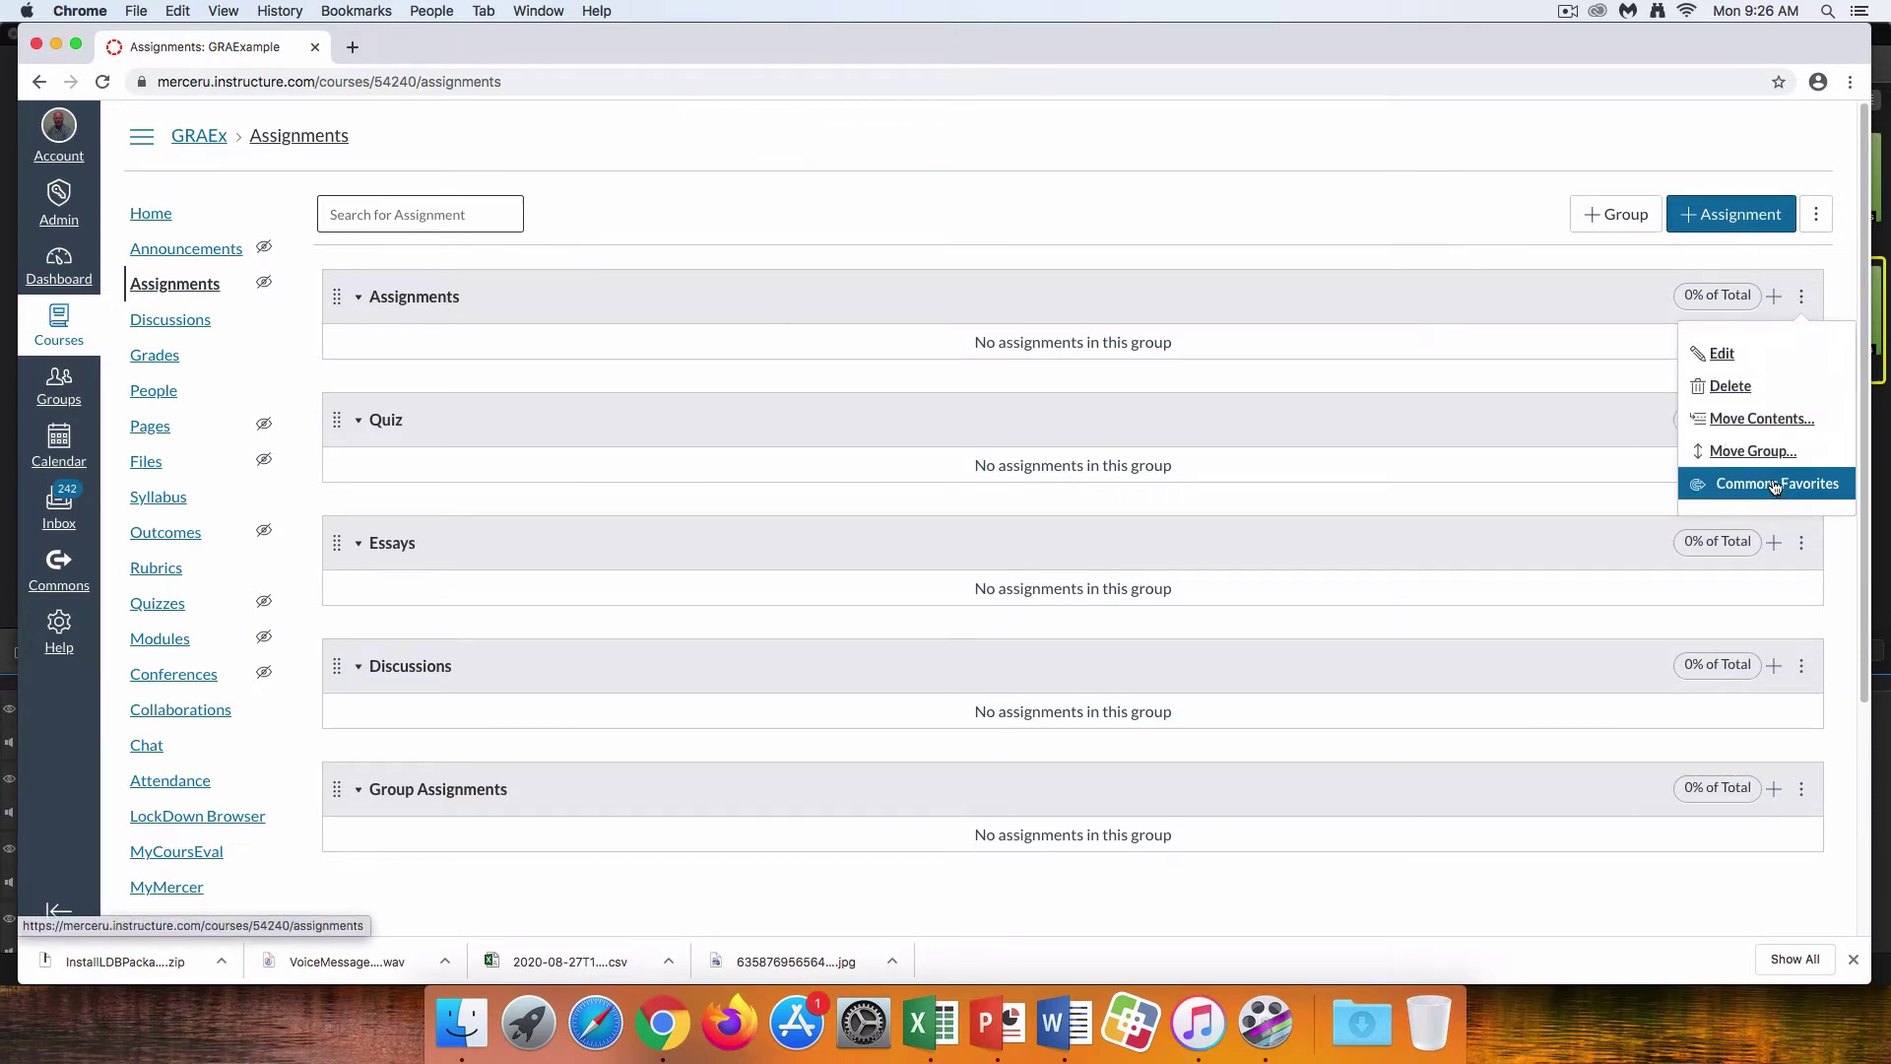
pyautogui.click(1734, 386)
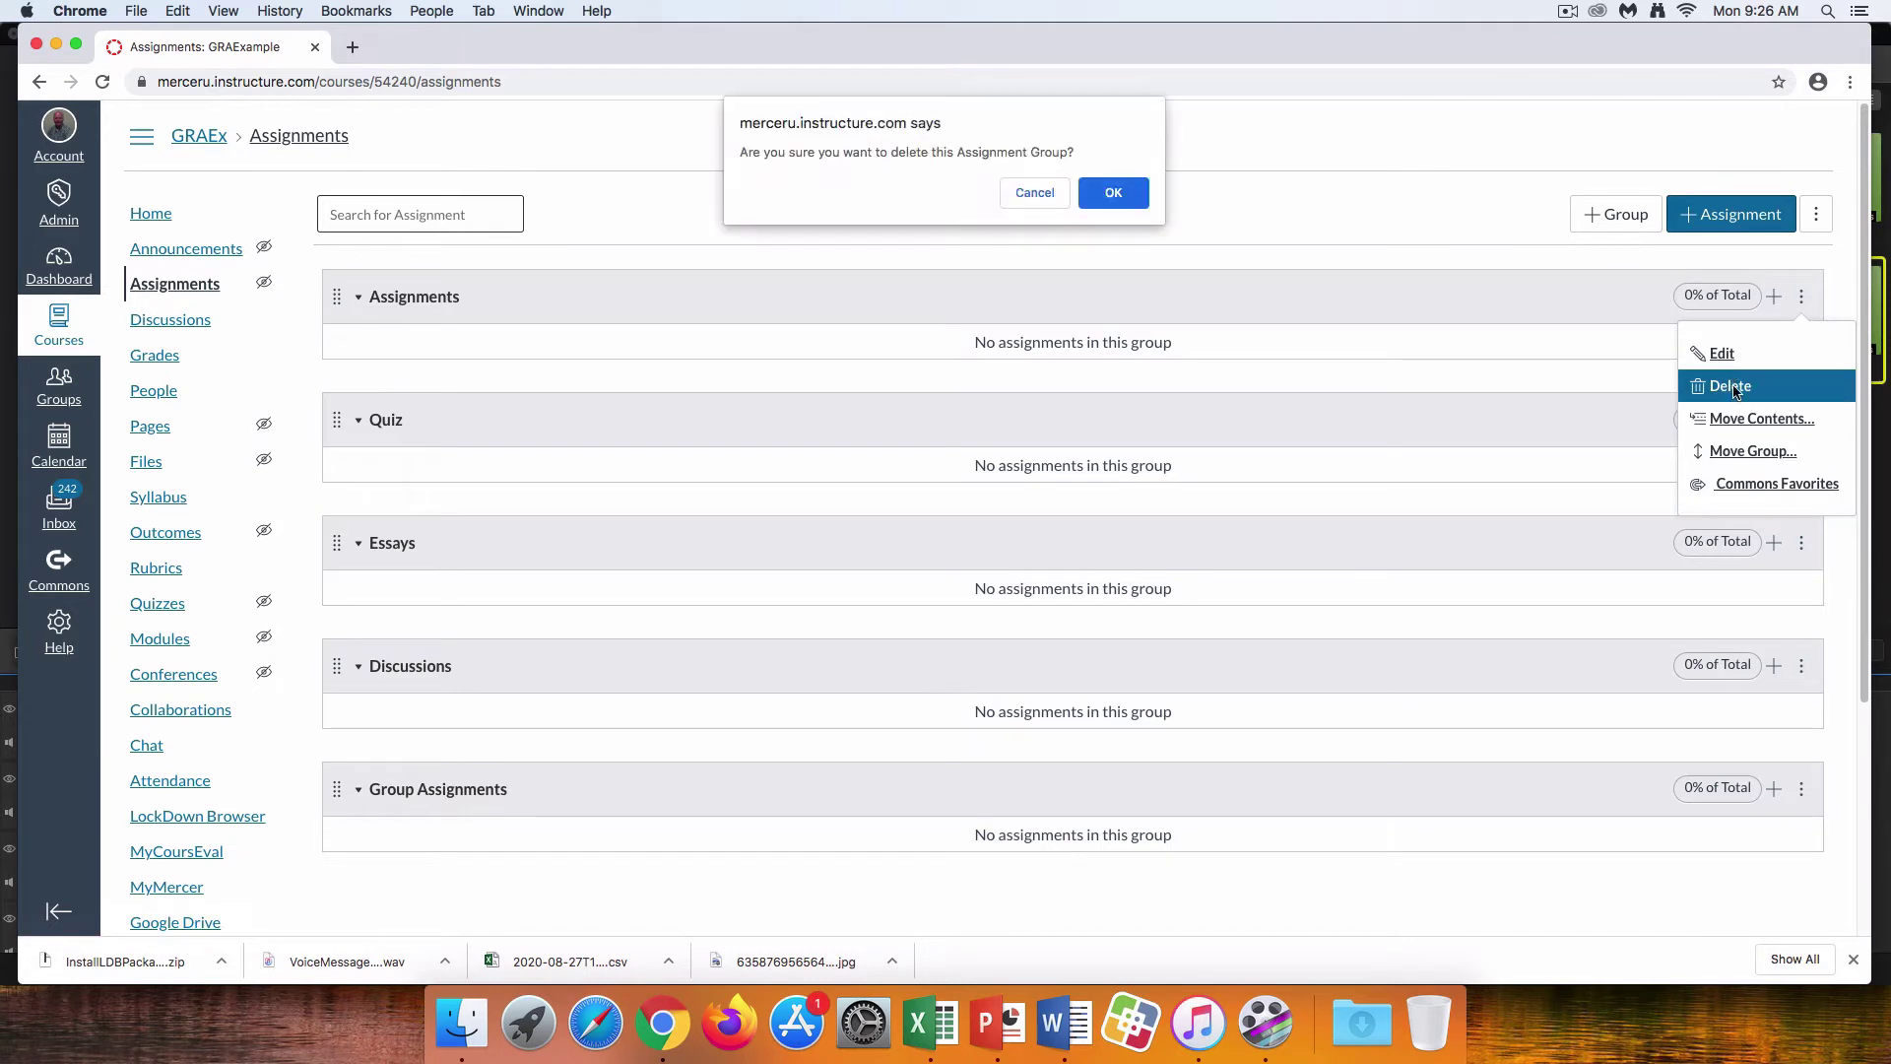
pyautogui.click(1115, 194)
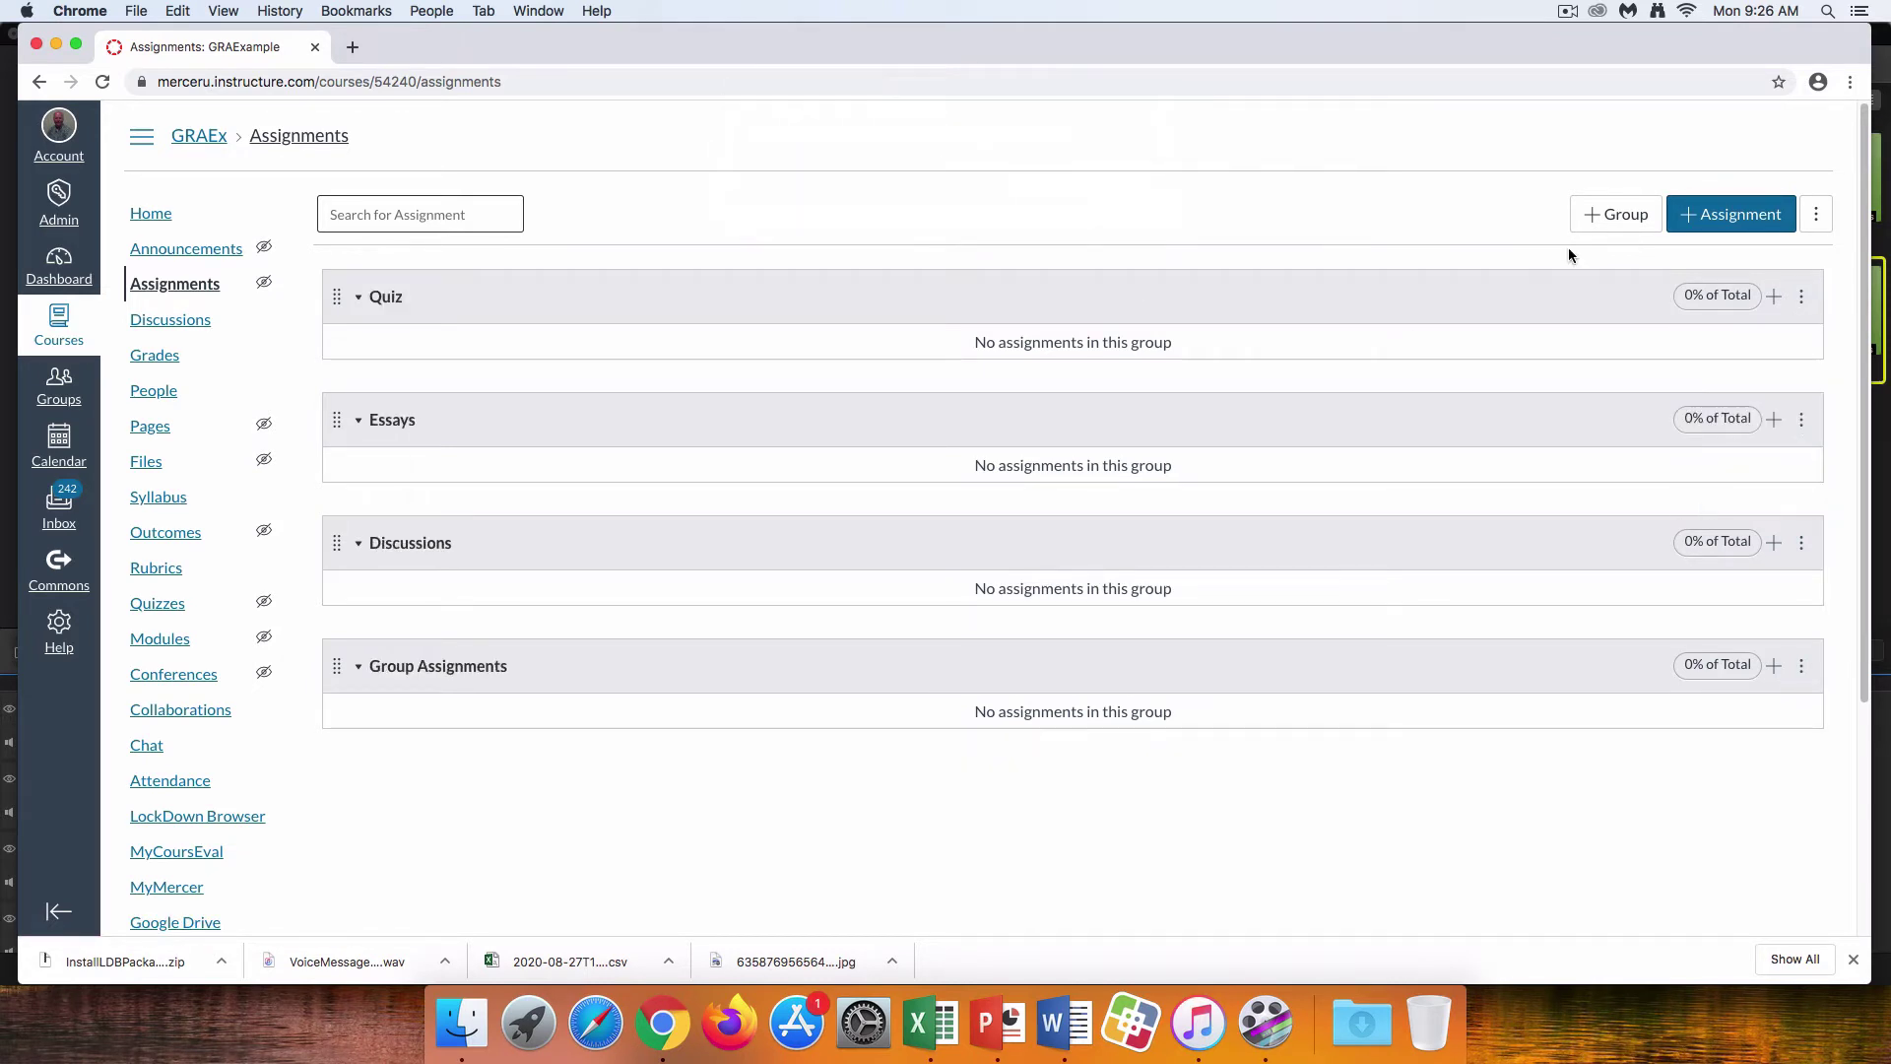
# Add an assignment group named Extra Credit without a percentage of the total grade
pyautogui.click(1606, 214)
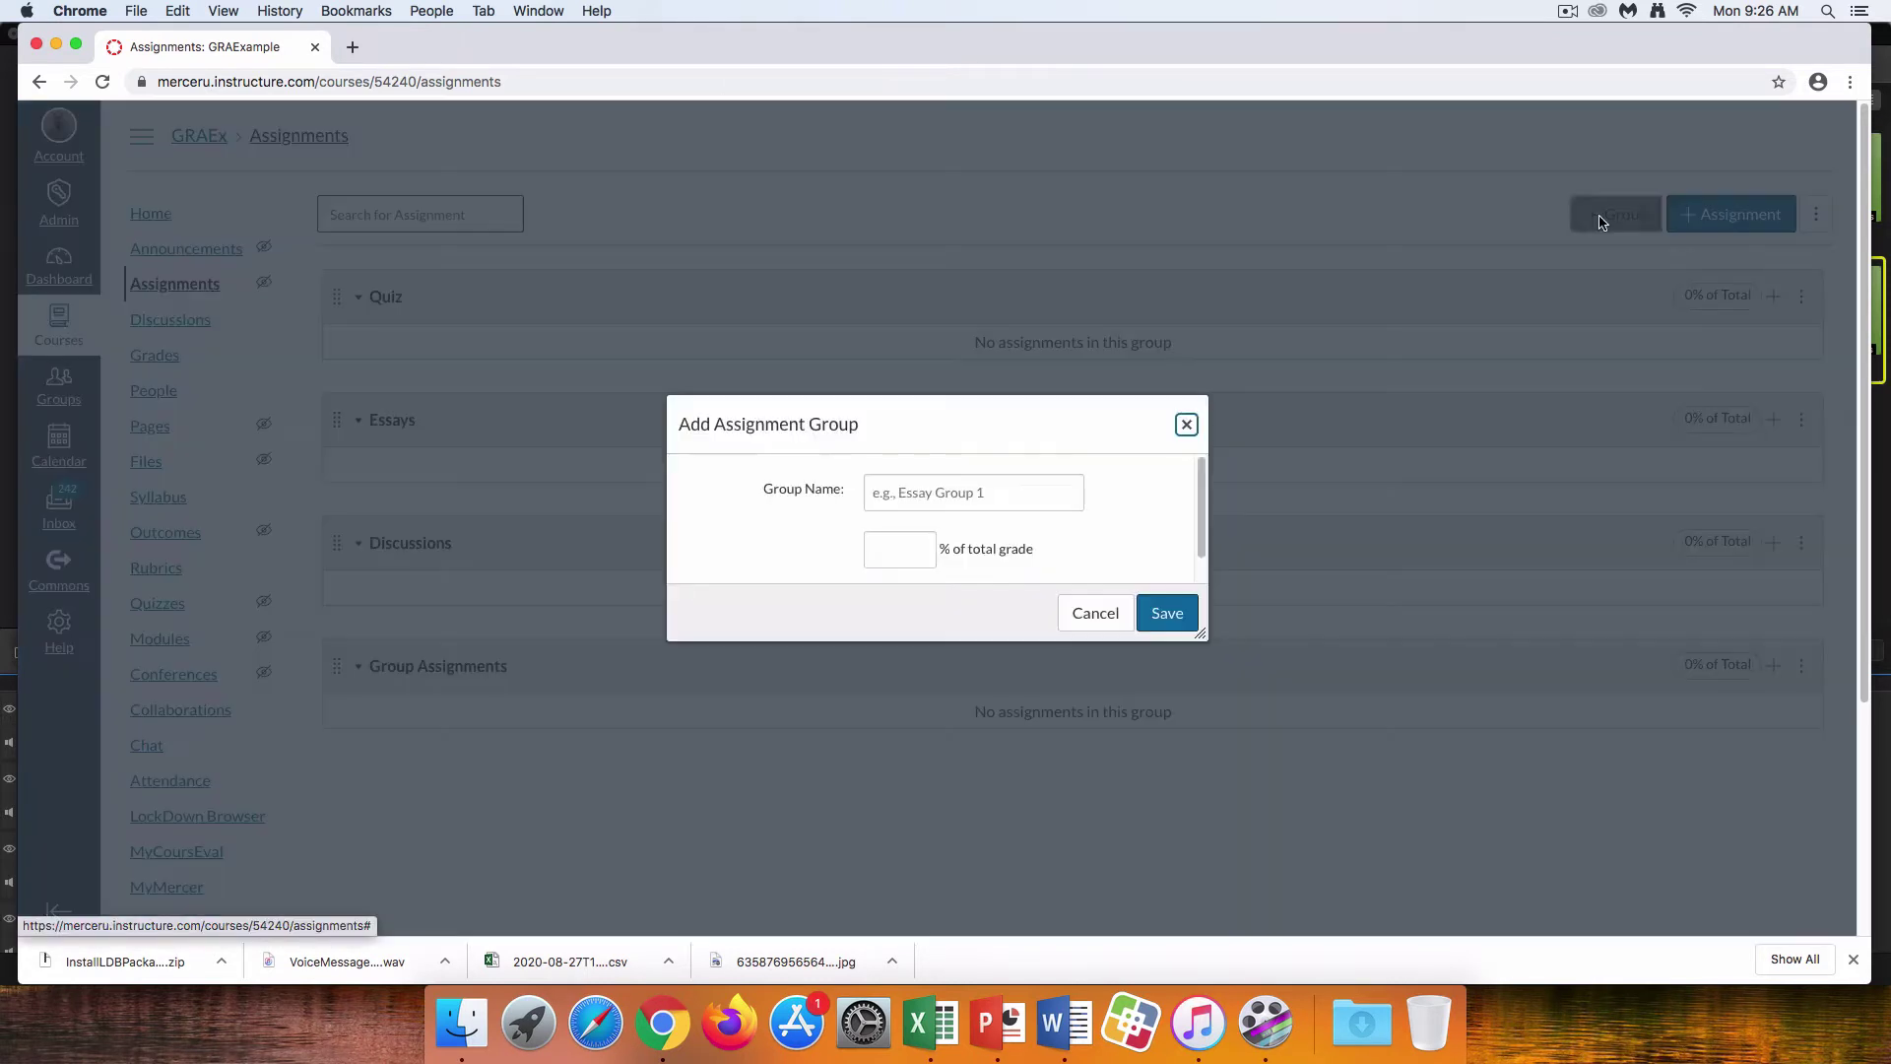
pyautogui.click(986, 498)
pyautogui.write('E')
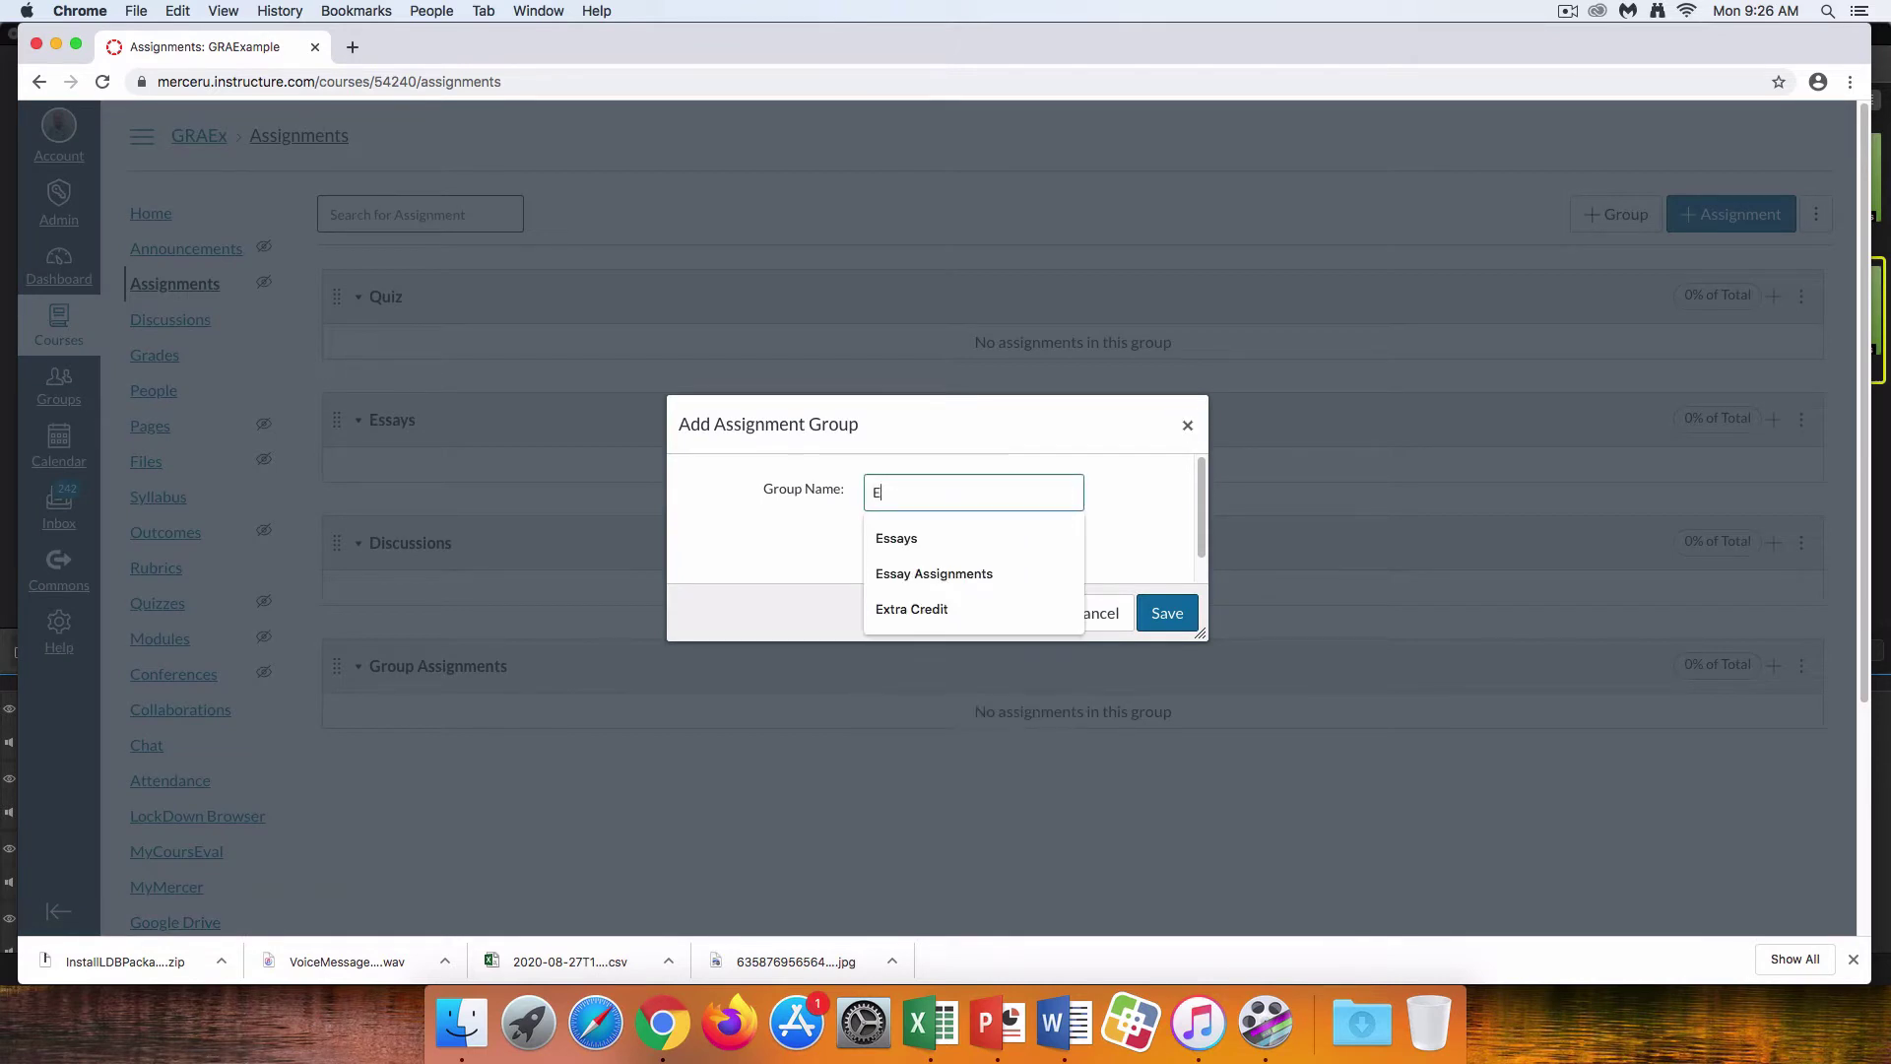
pyautogui.write('xtra ')
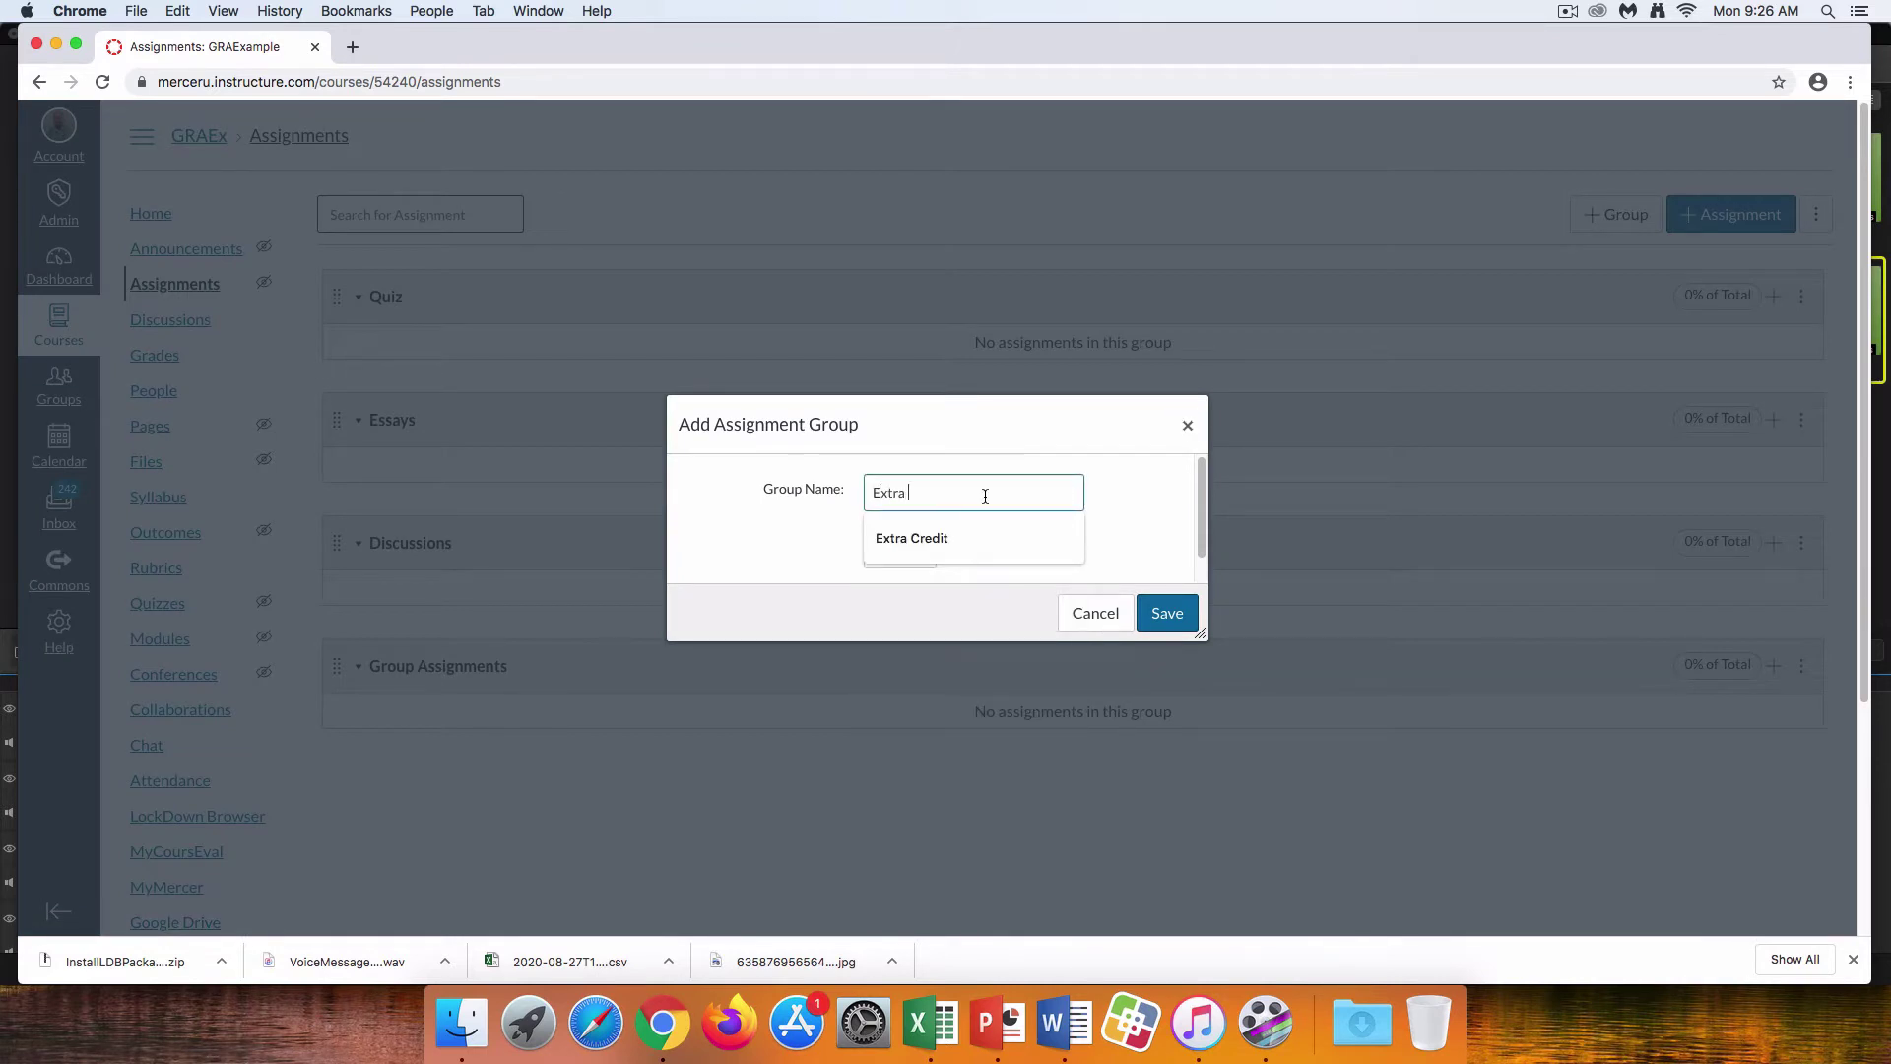
pyautogui.write('Credit')
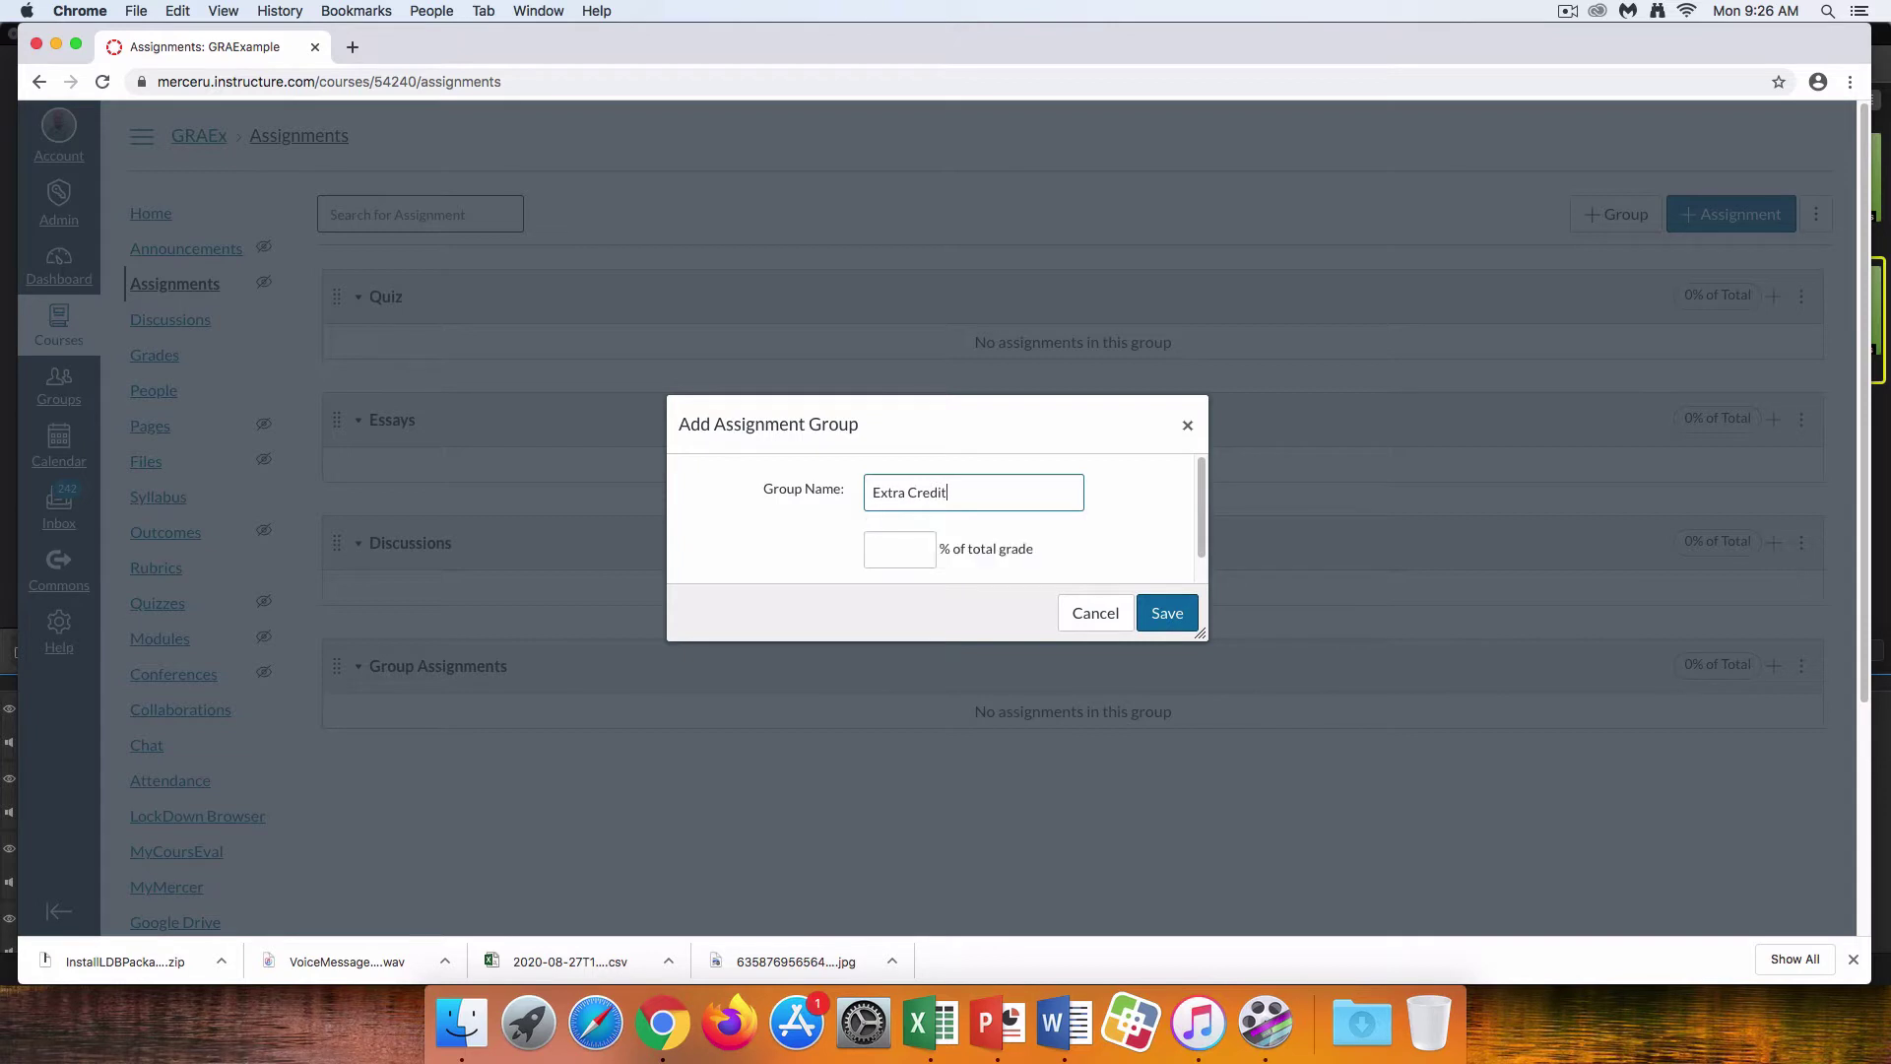
pyautogui.click(1167, 612)
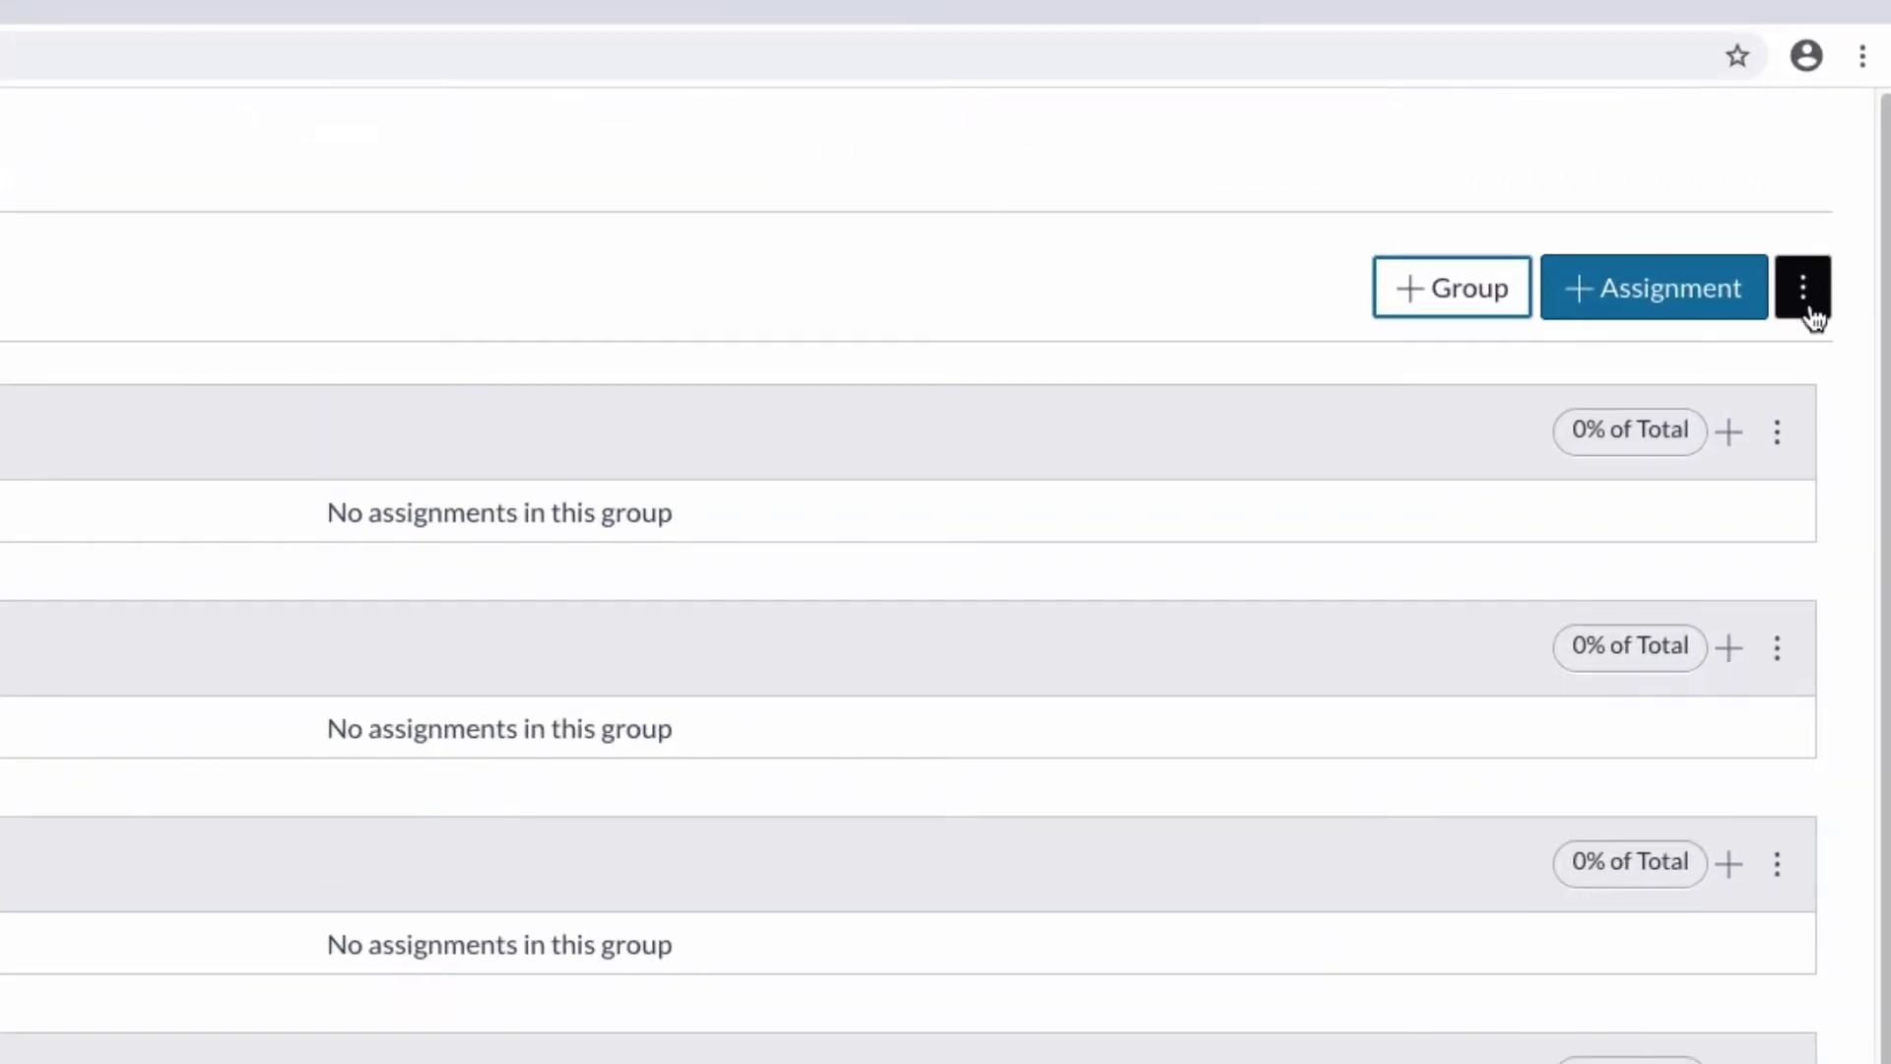
# In the assignment groups' weight settings, set Quiz to 30% and Essays to 25% of the final grade
pyautogui.click(1812, 305)
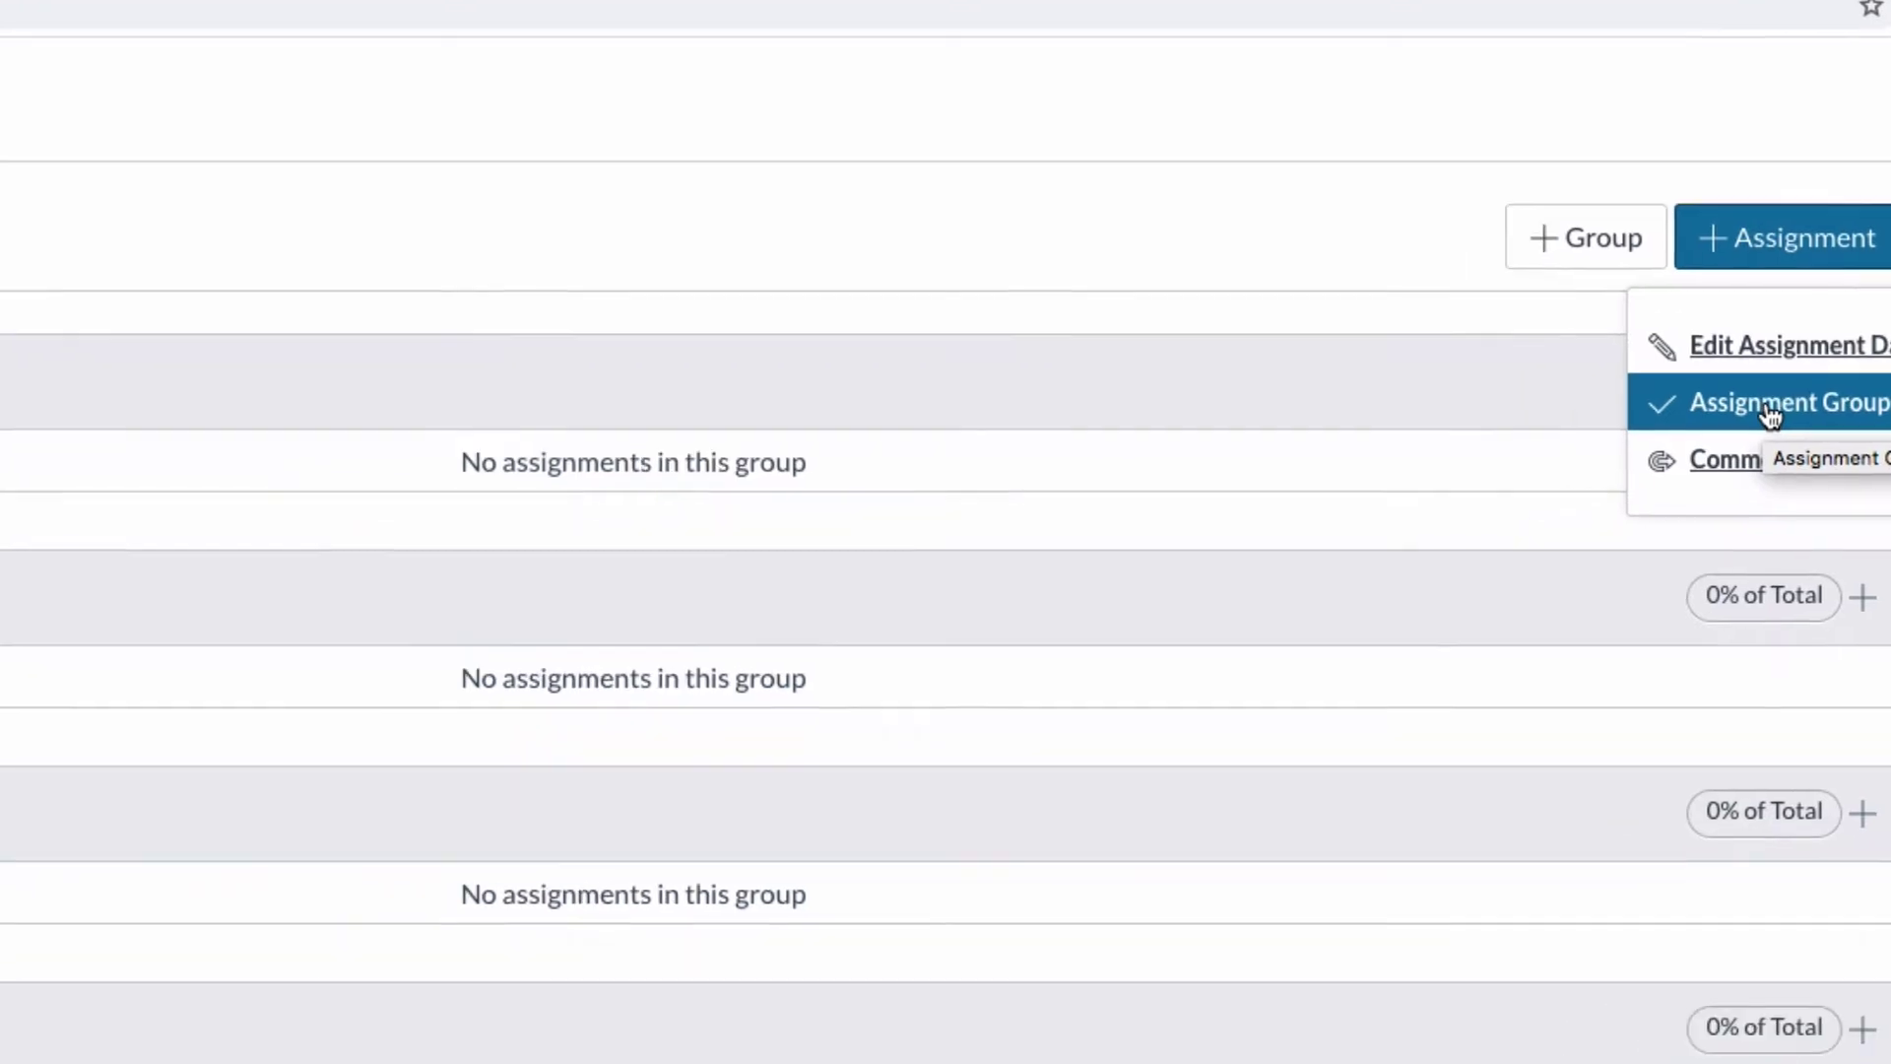
pyautogui.click(1636, 459)
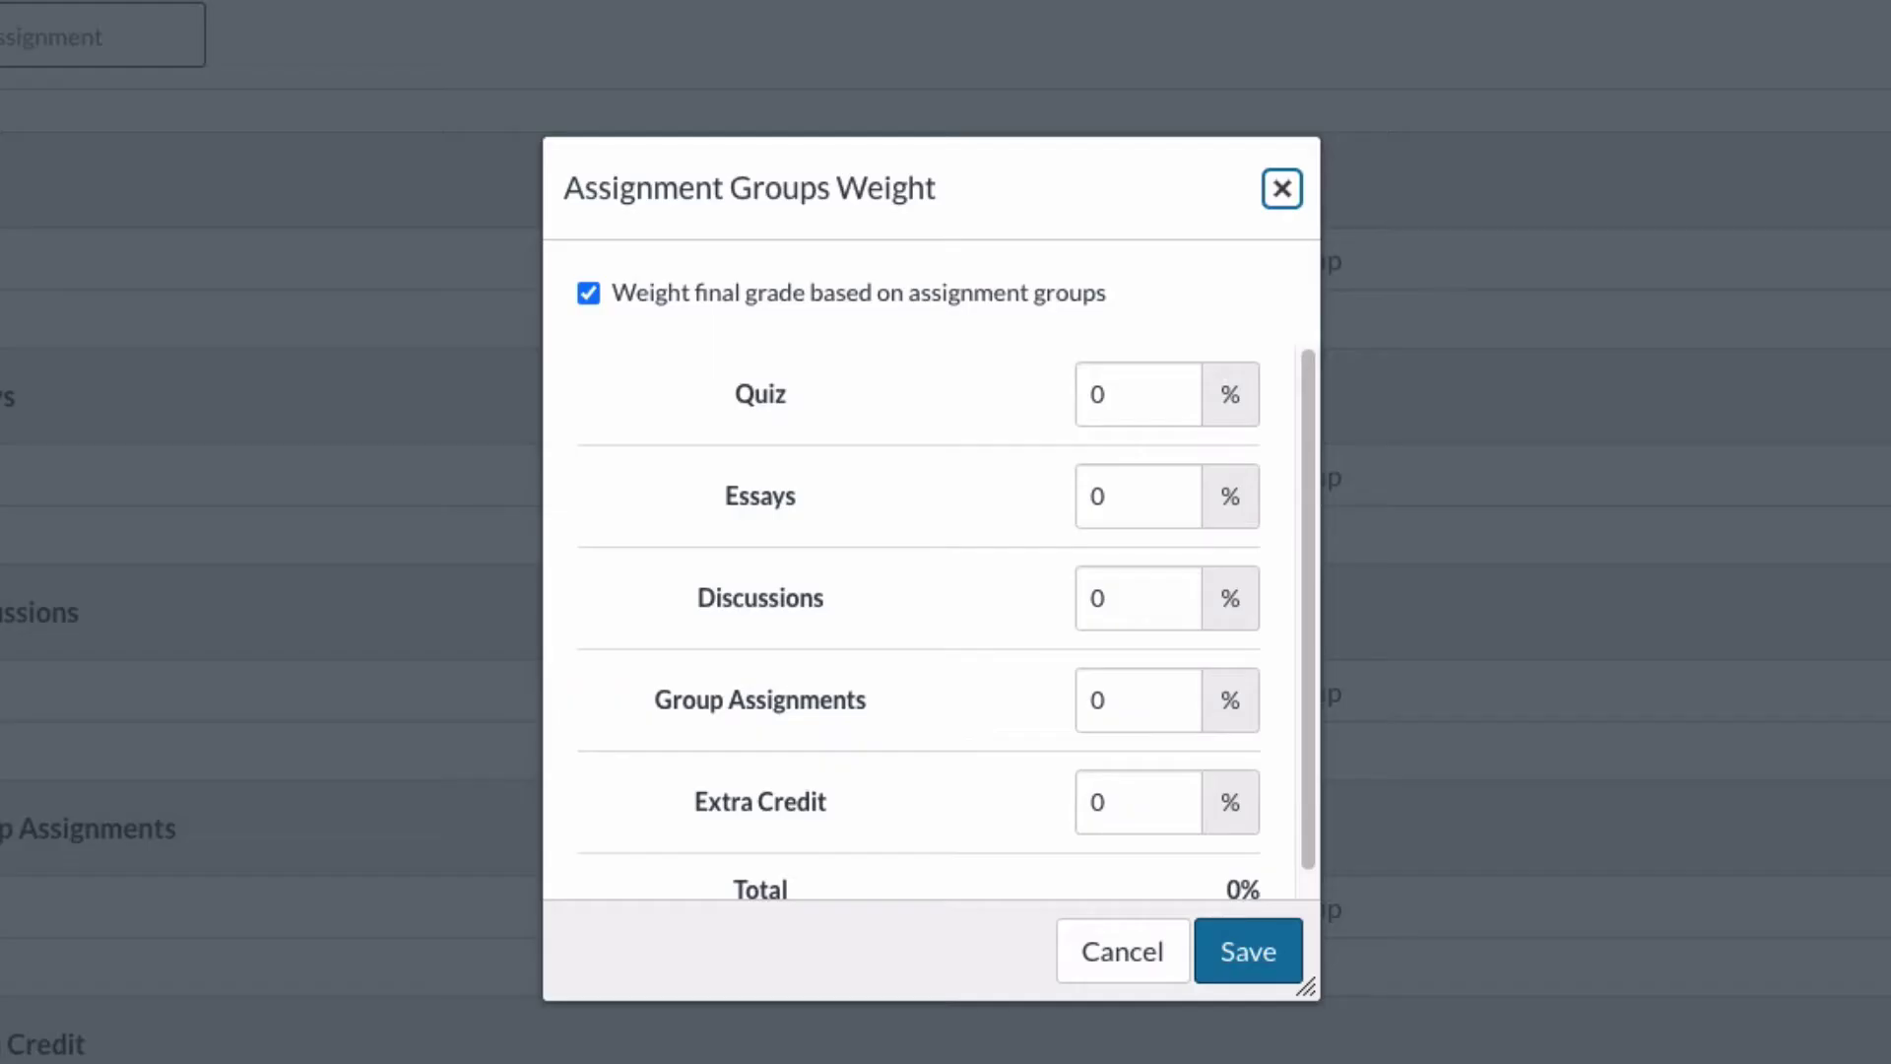
pyautogui.click(1140, 393)
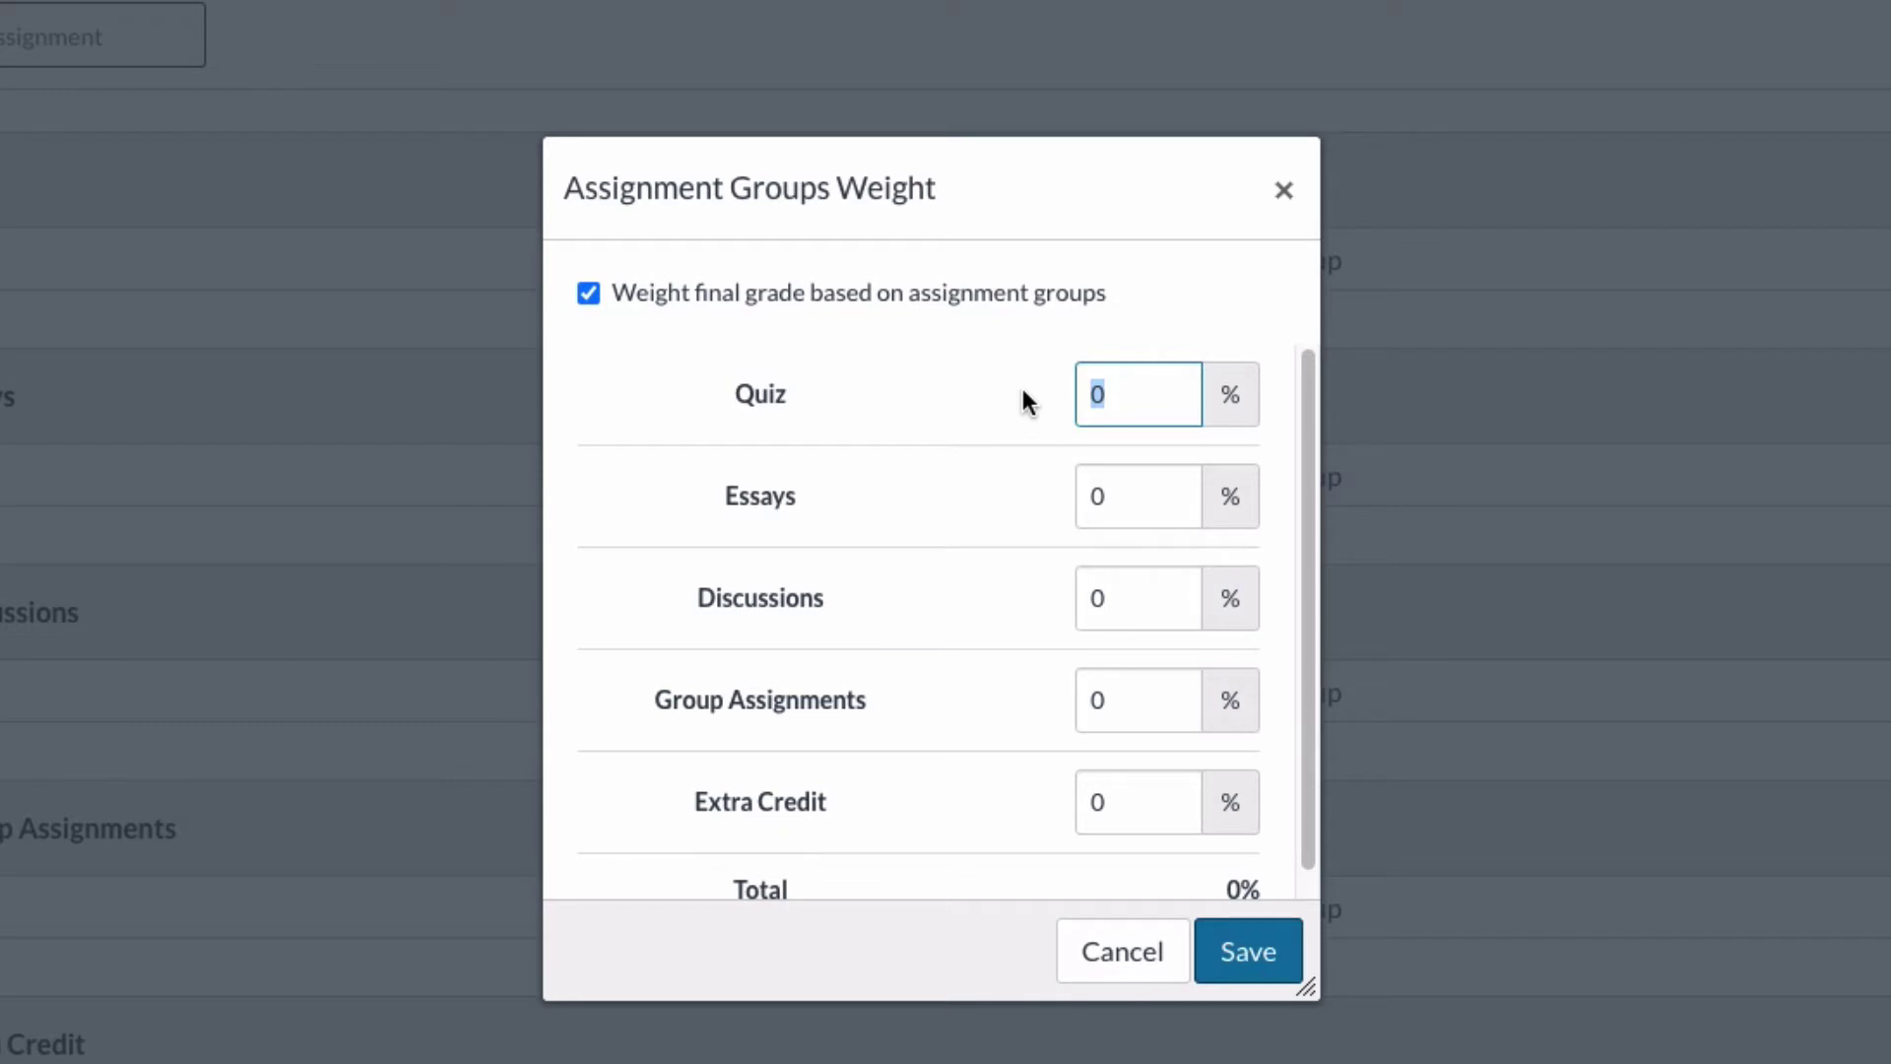
pyautogui.write('30')
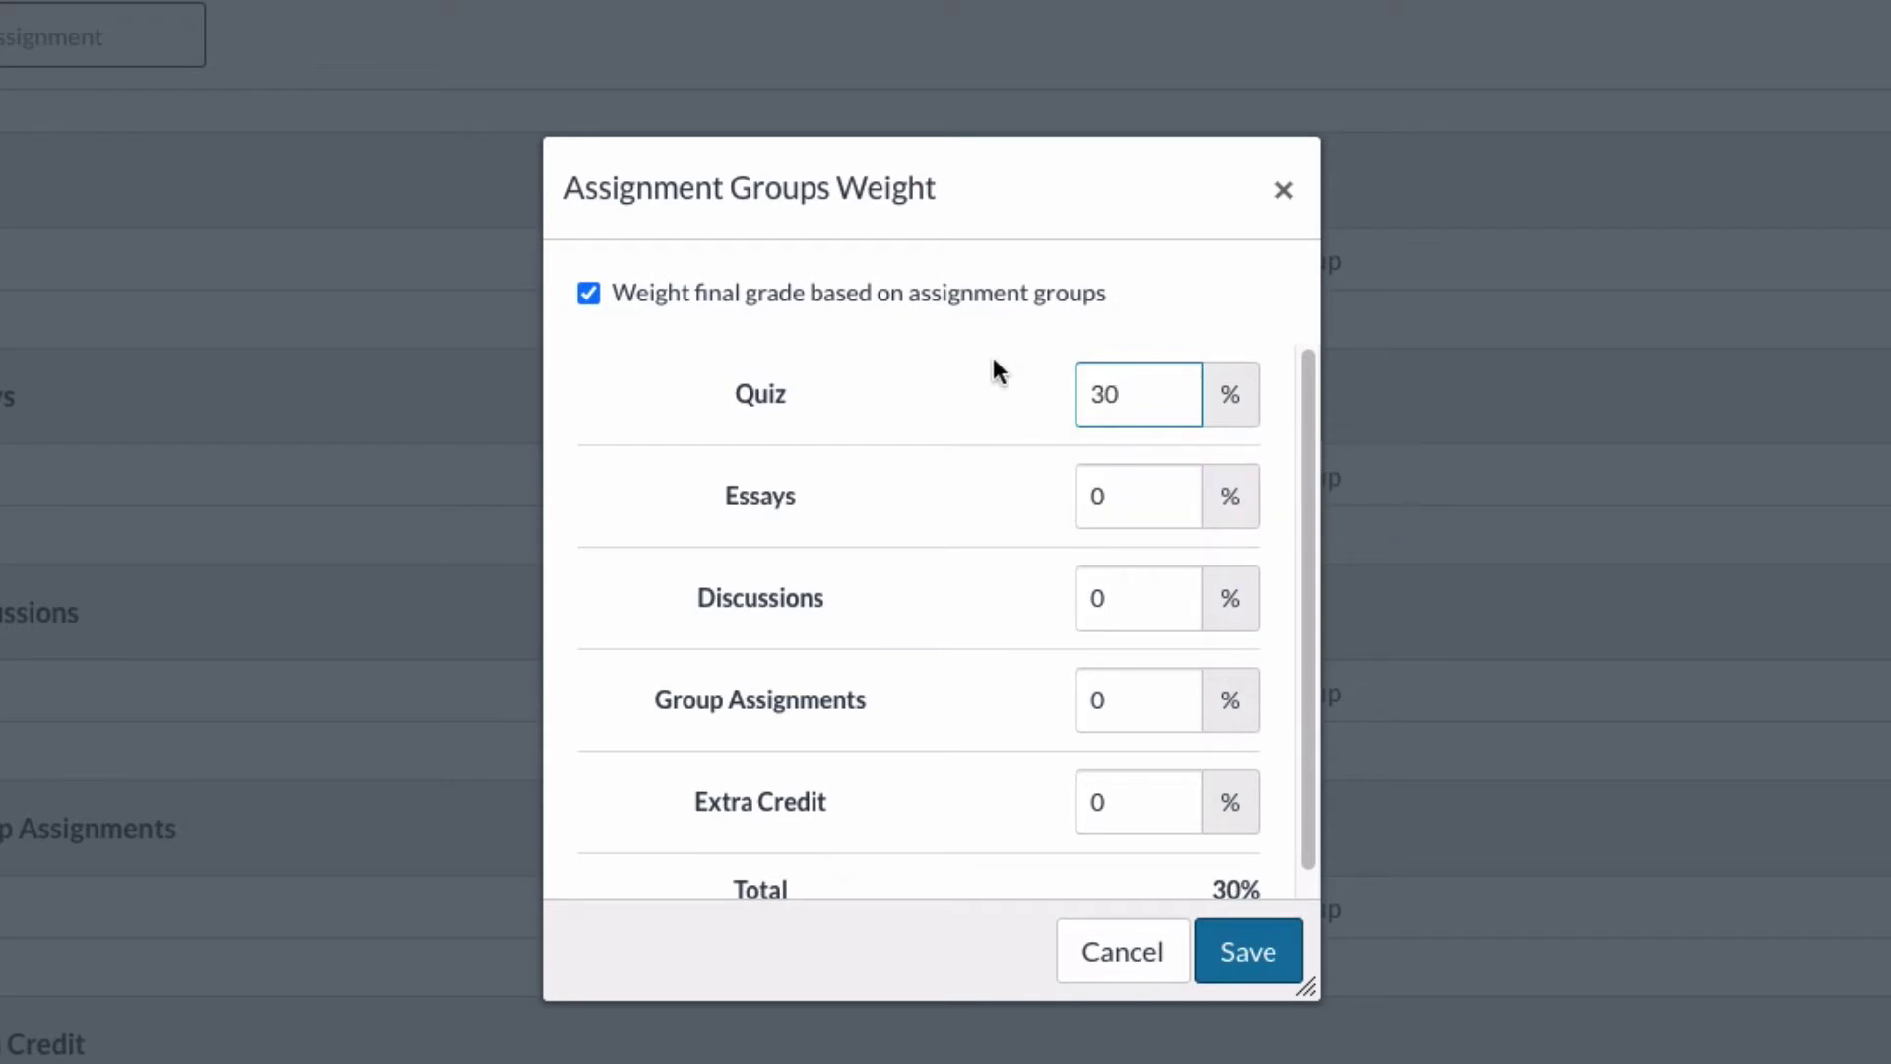
pyautogui.click(1106, 495)
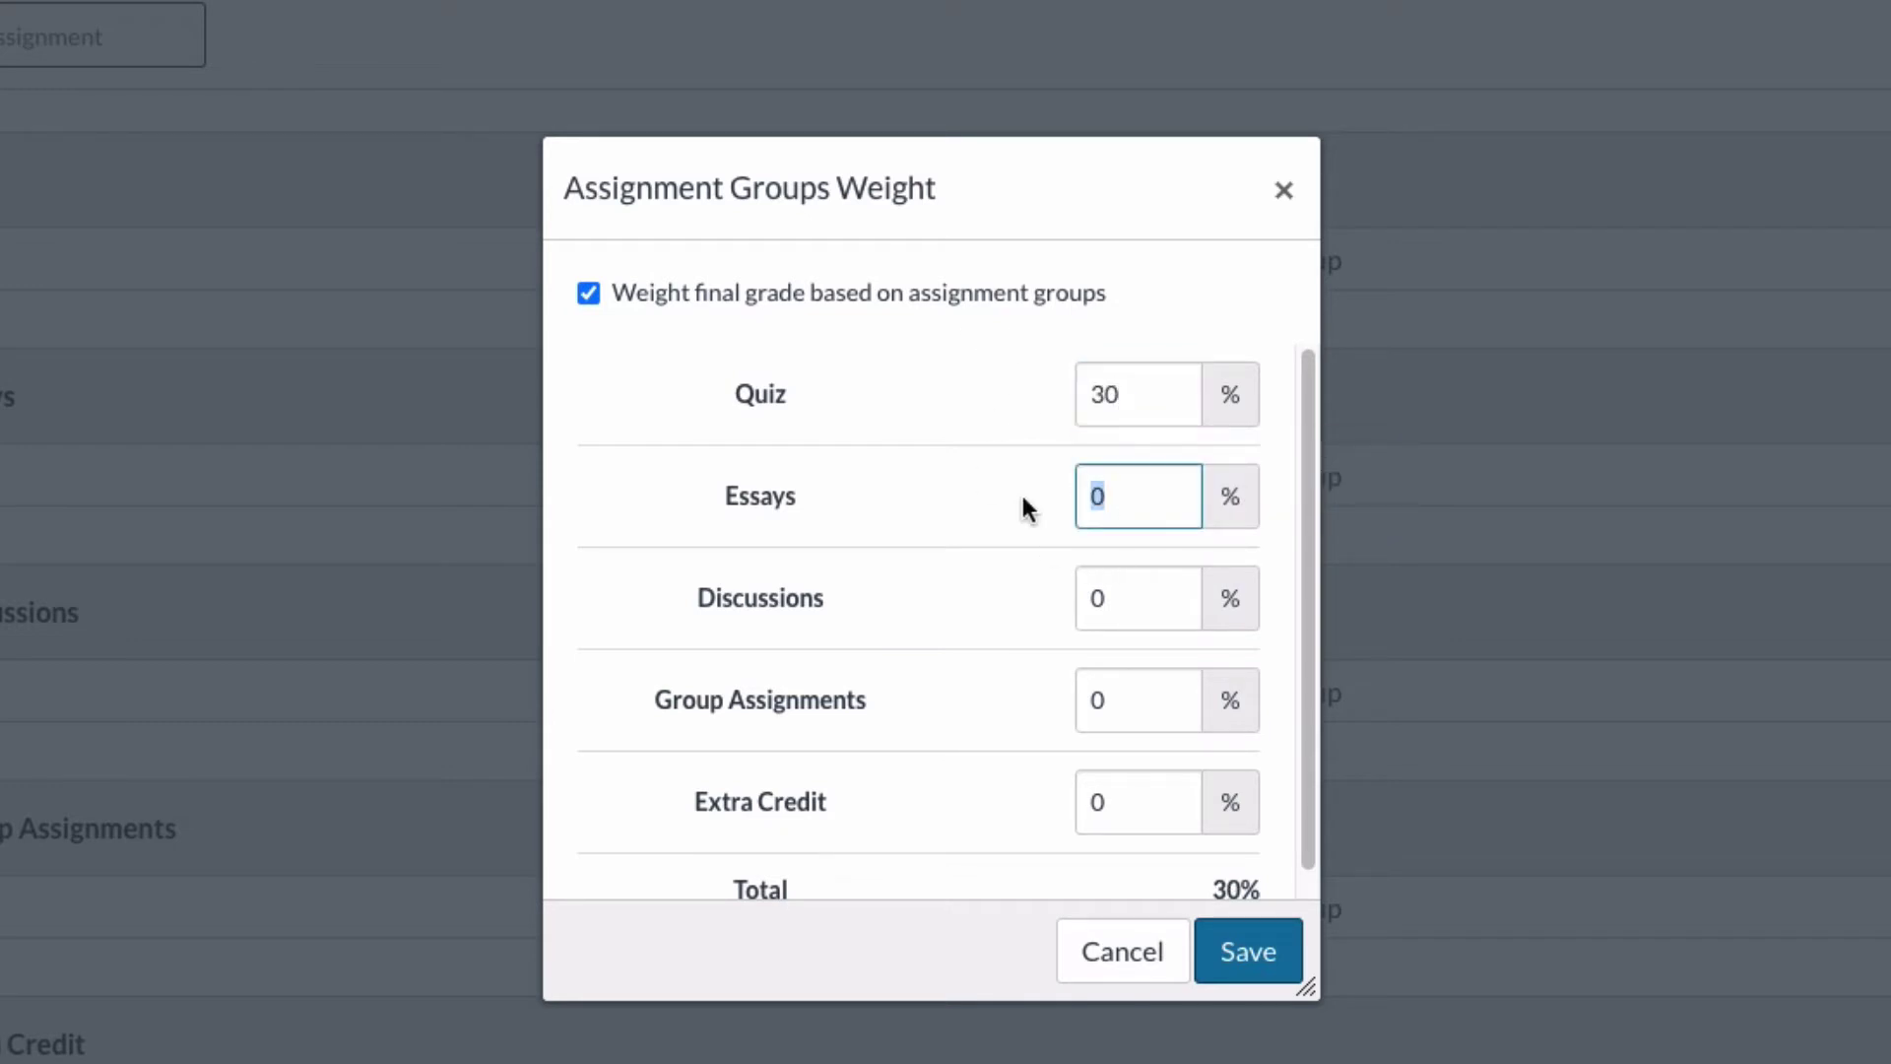
pyautogui.write('25')
# Set the weight of Discussions to 30% and Group Assignments to 15%, and save the group weights
pyautogui.click(1149, 615)
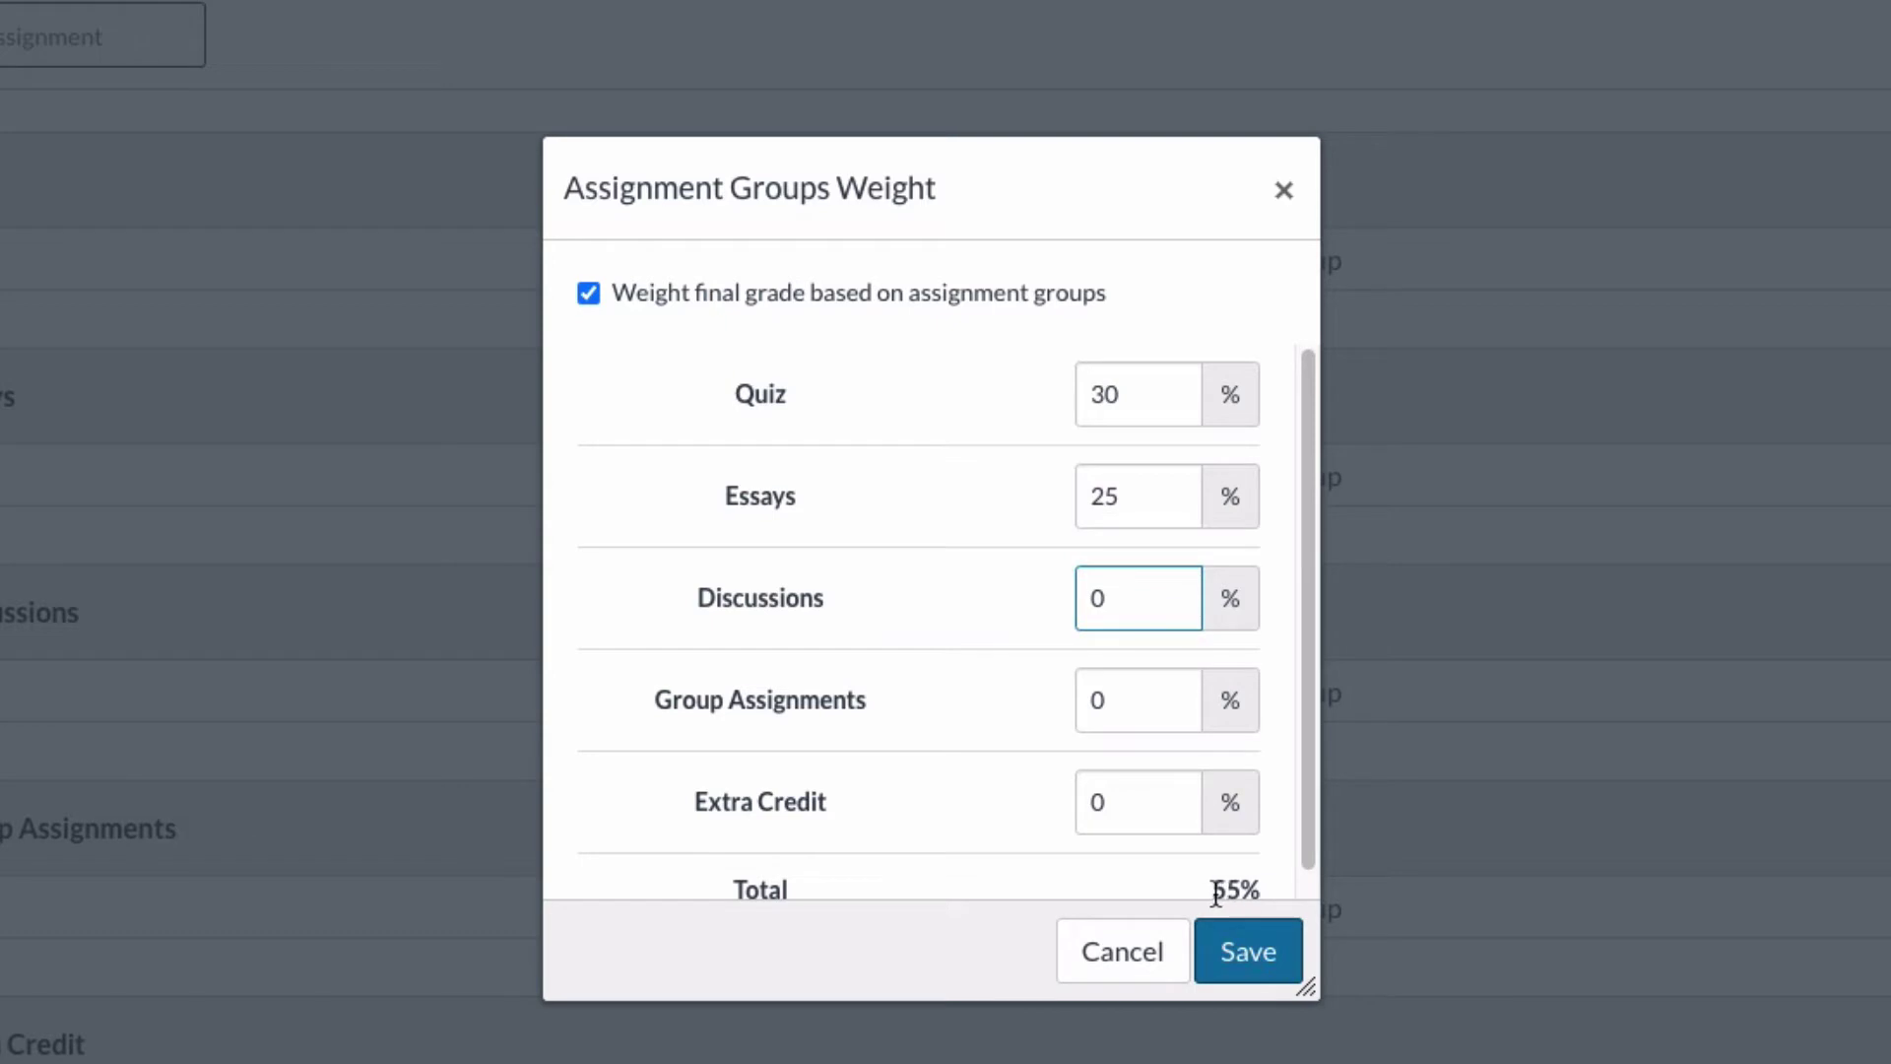
pyautogui.doubleClick(1251, 891)
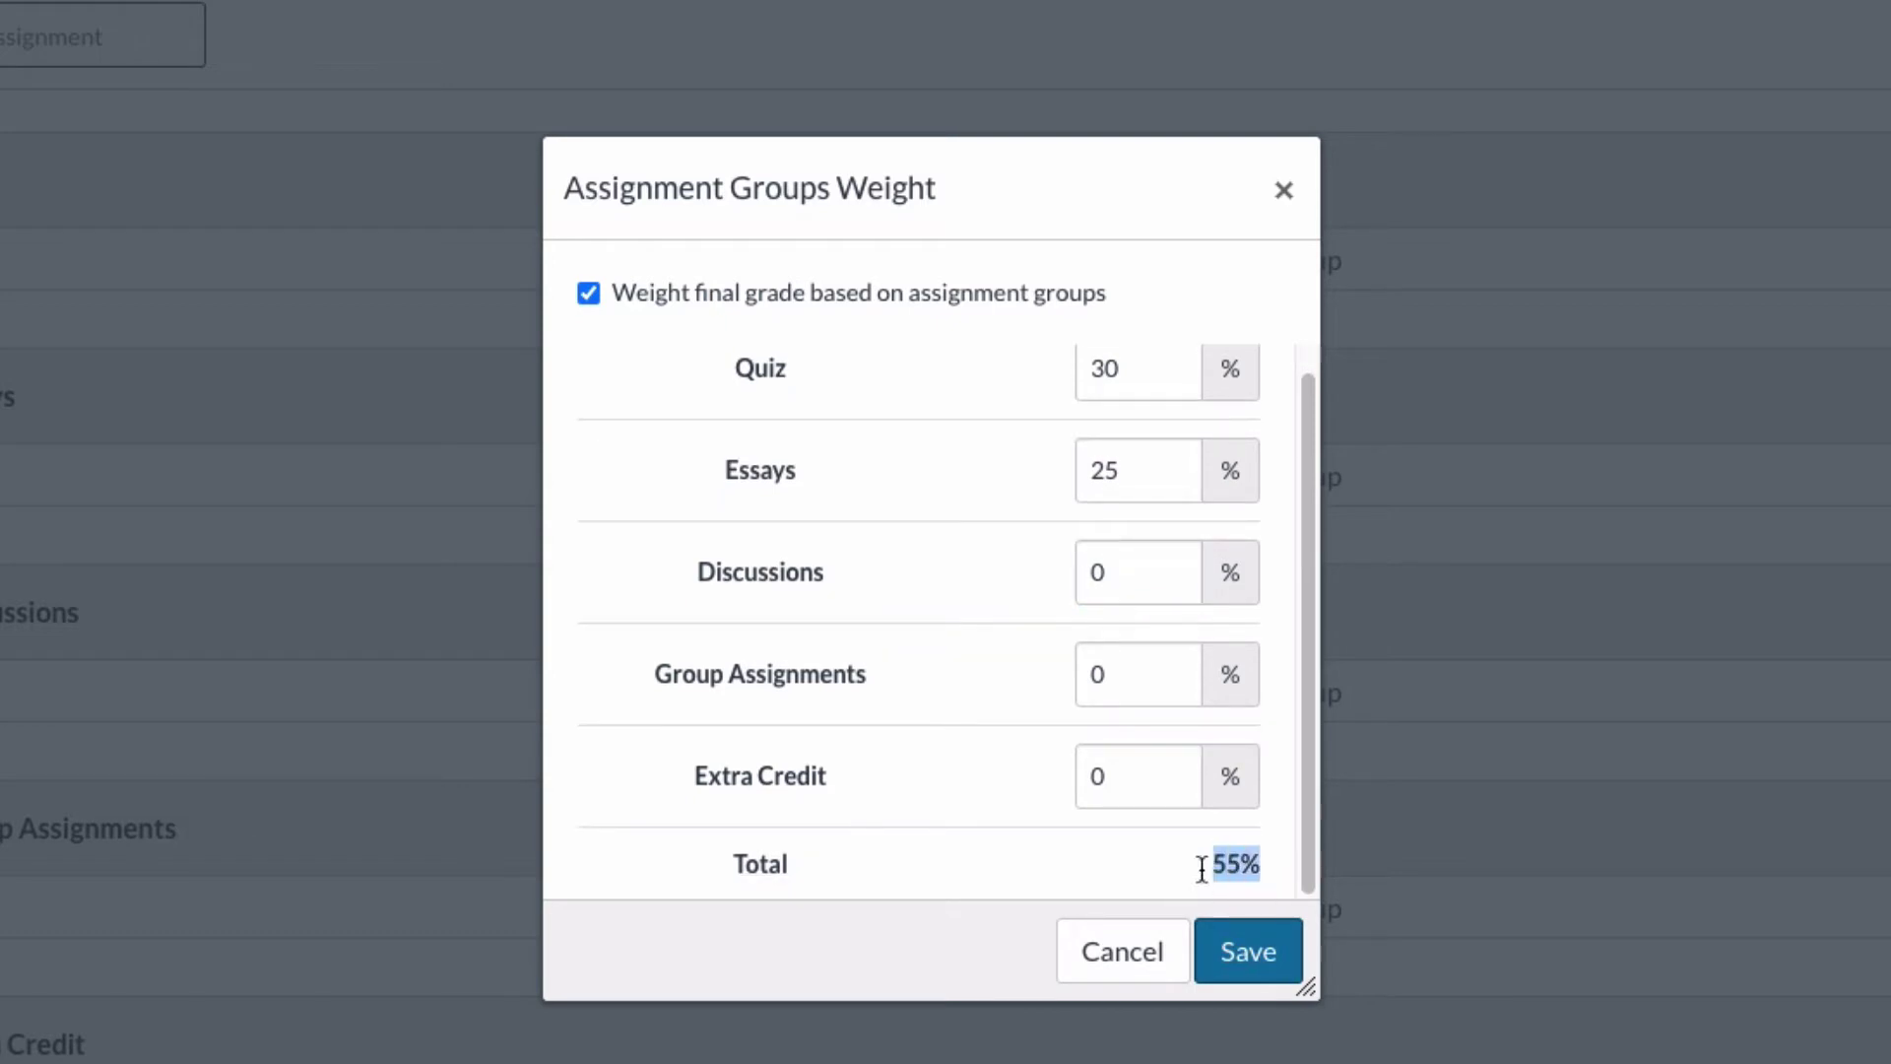
pyautogui.click(1147, 563)
pyautogui.moveTo(1146, 565); pyautogui.dragTo(1043, 570)
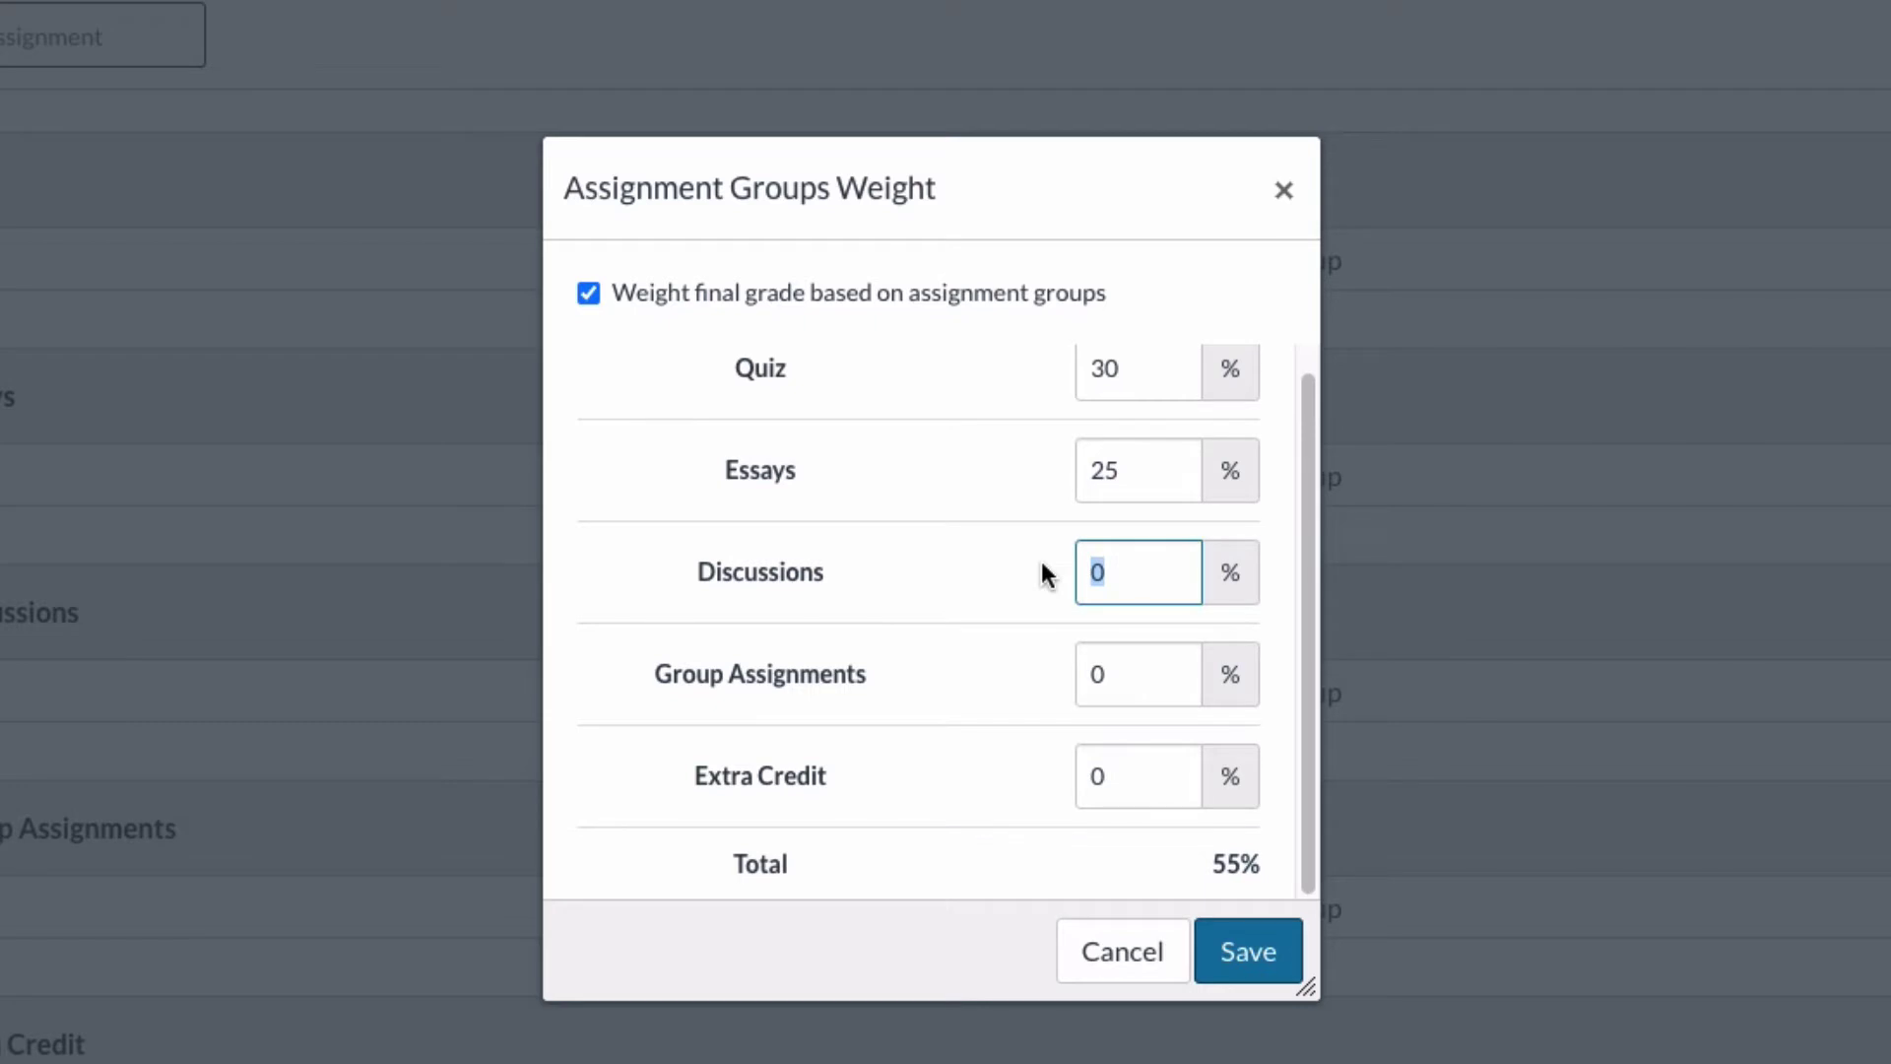
pyautogui.write('30')
pyautogui.moveTo(1149, 678); pyautogui.dragTo(1033, 674)
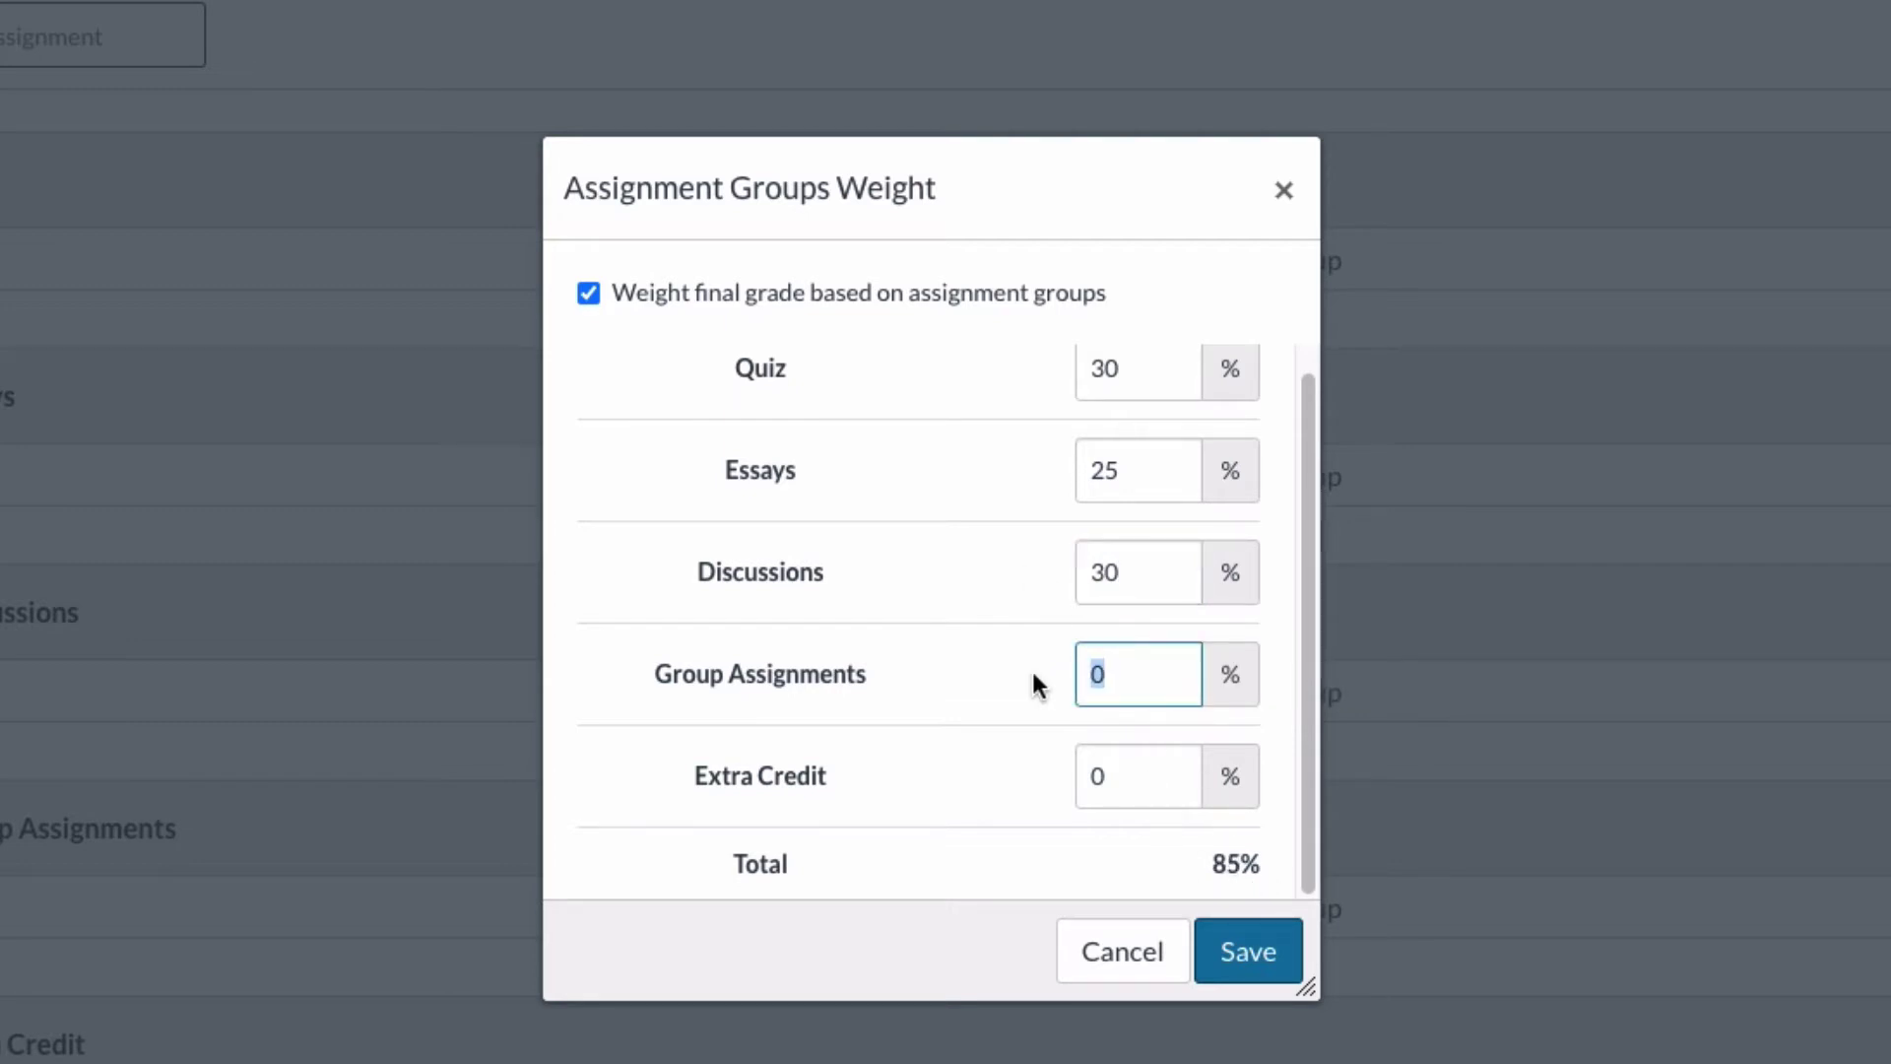
pyautogui.write('15')
pyautogui.click(1268, 978)
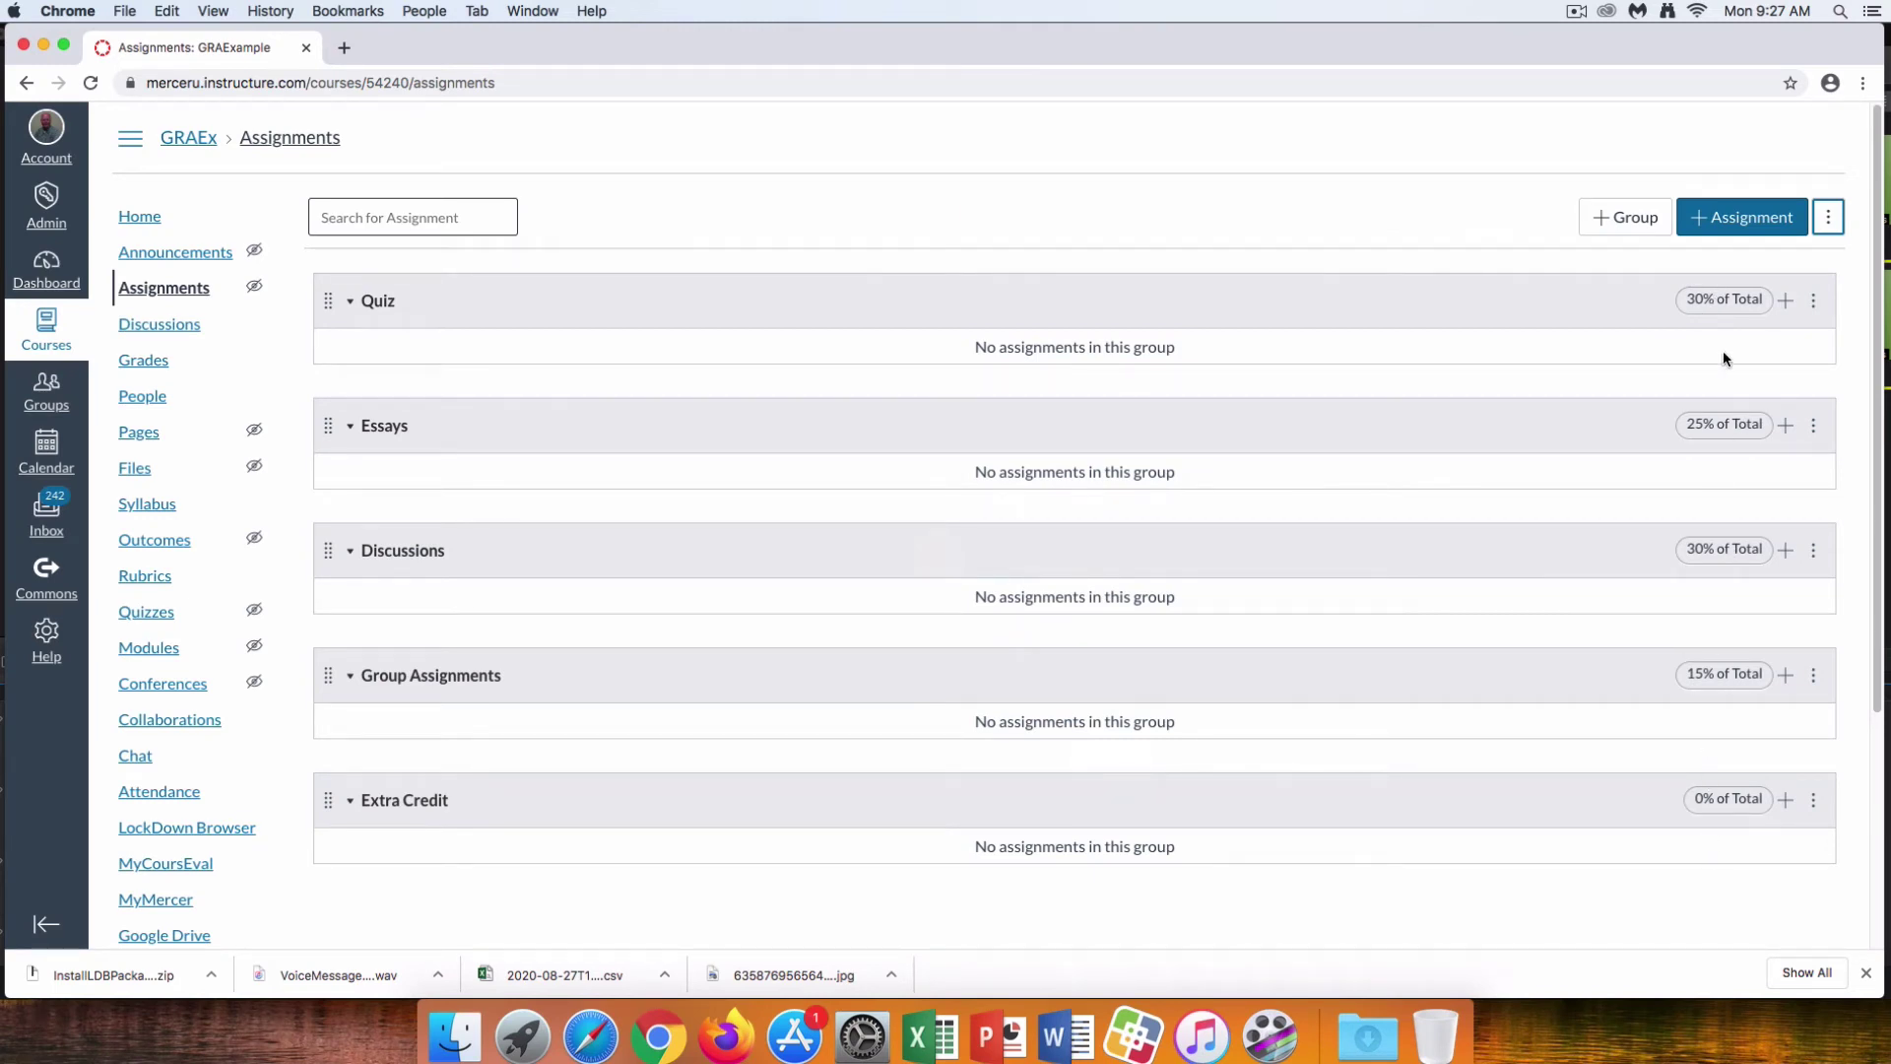
# Open the course gradebook and examine the weight shown for each assignment group
pyautogui.click(164, 366)
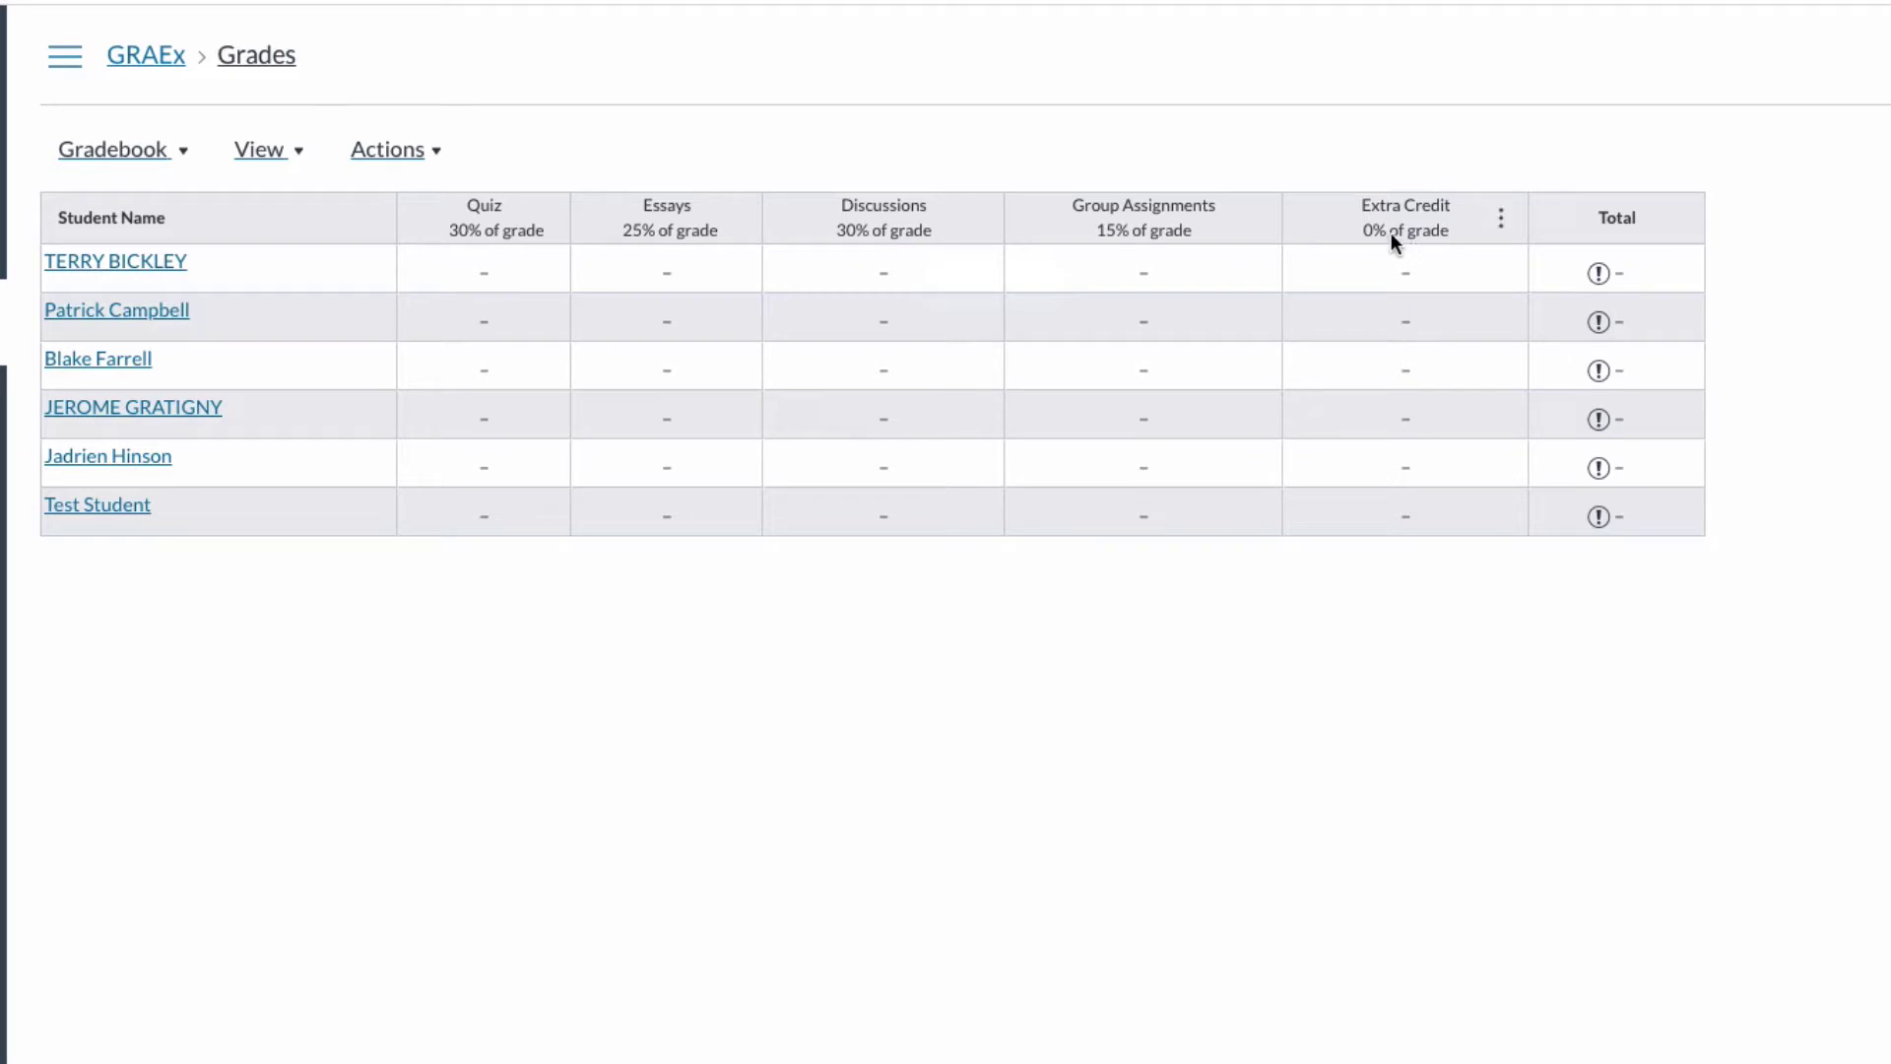
# Inspect the first student's cells for the Quiz and Essays groups in the gradebook
pyautogui.click(485, 283)
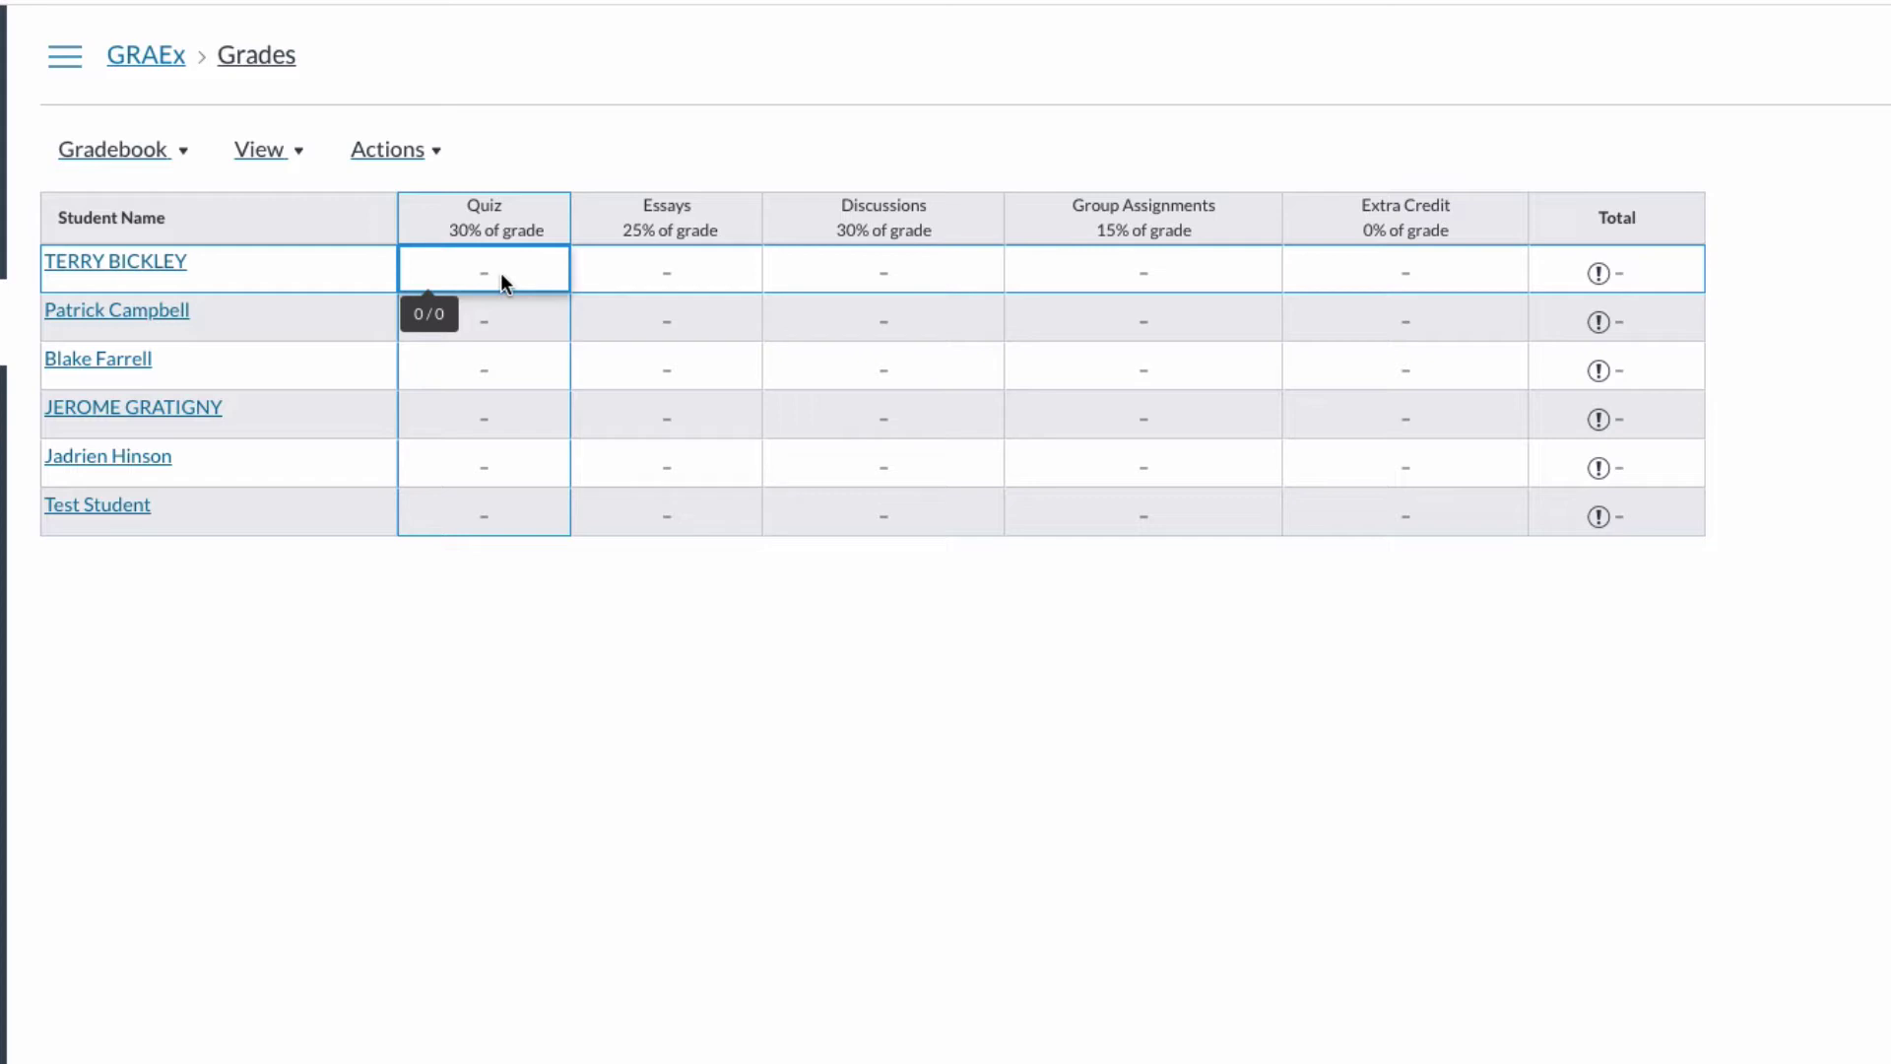
pyautogui.click(674, 292)
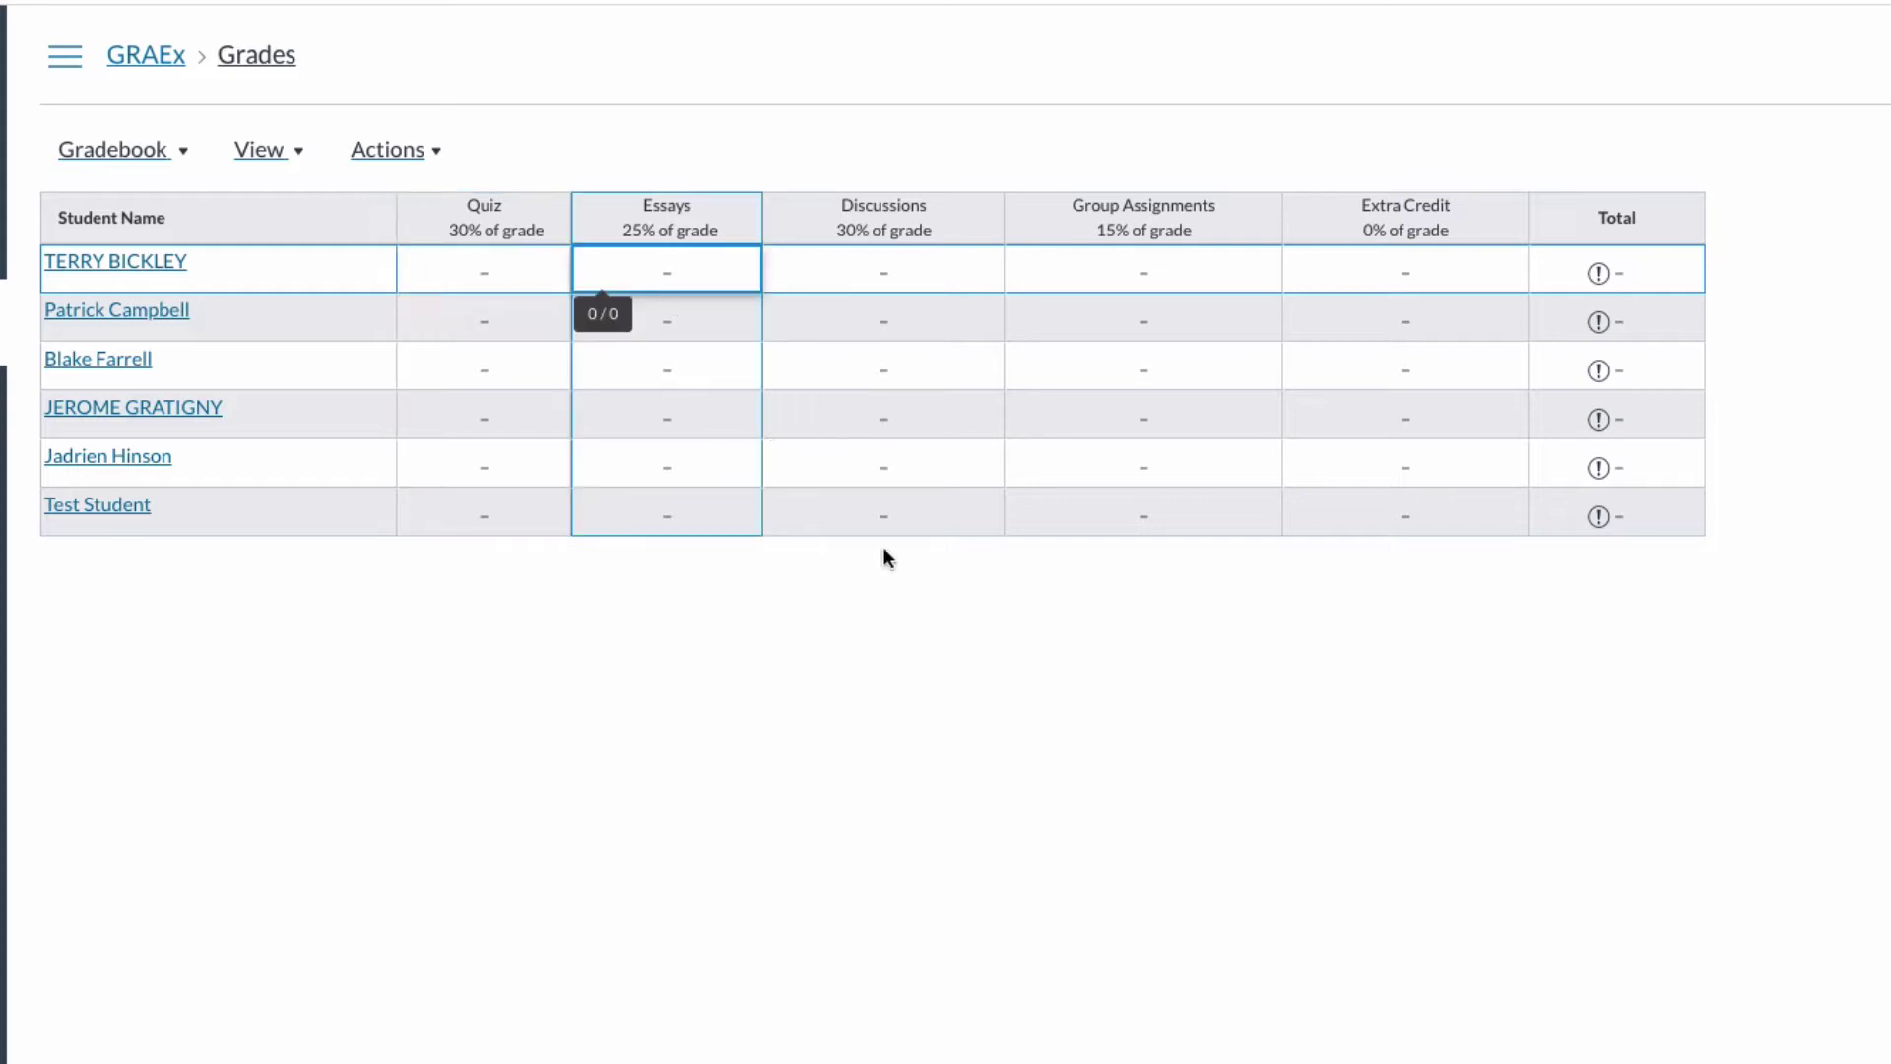
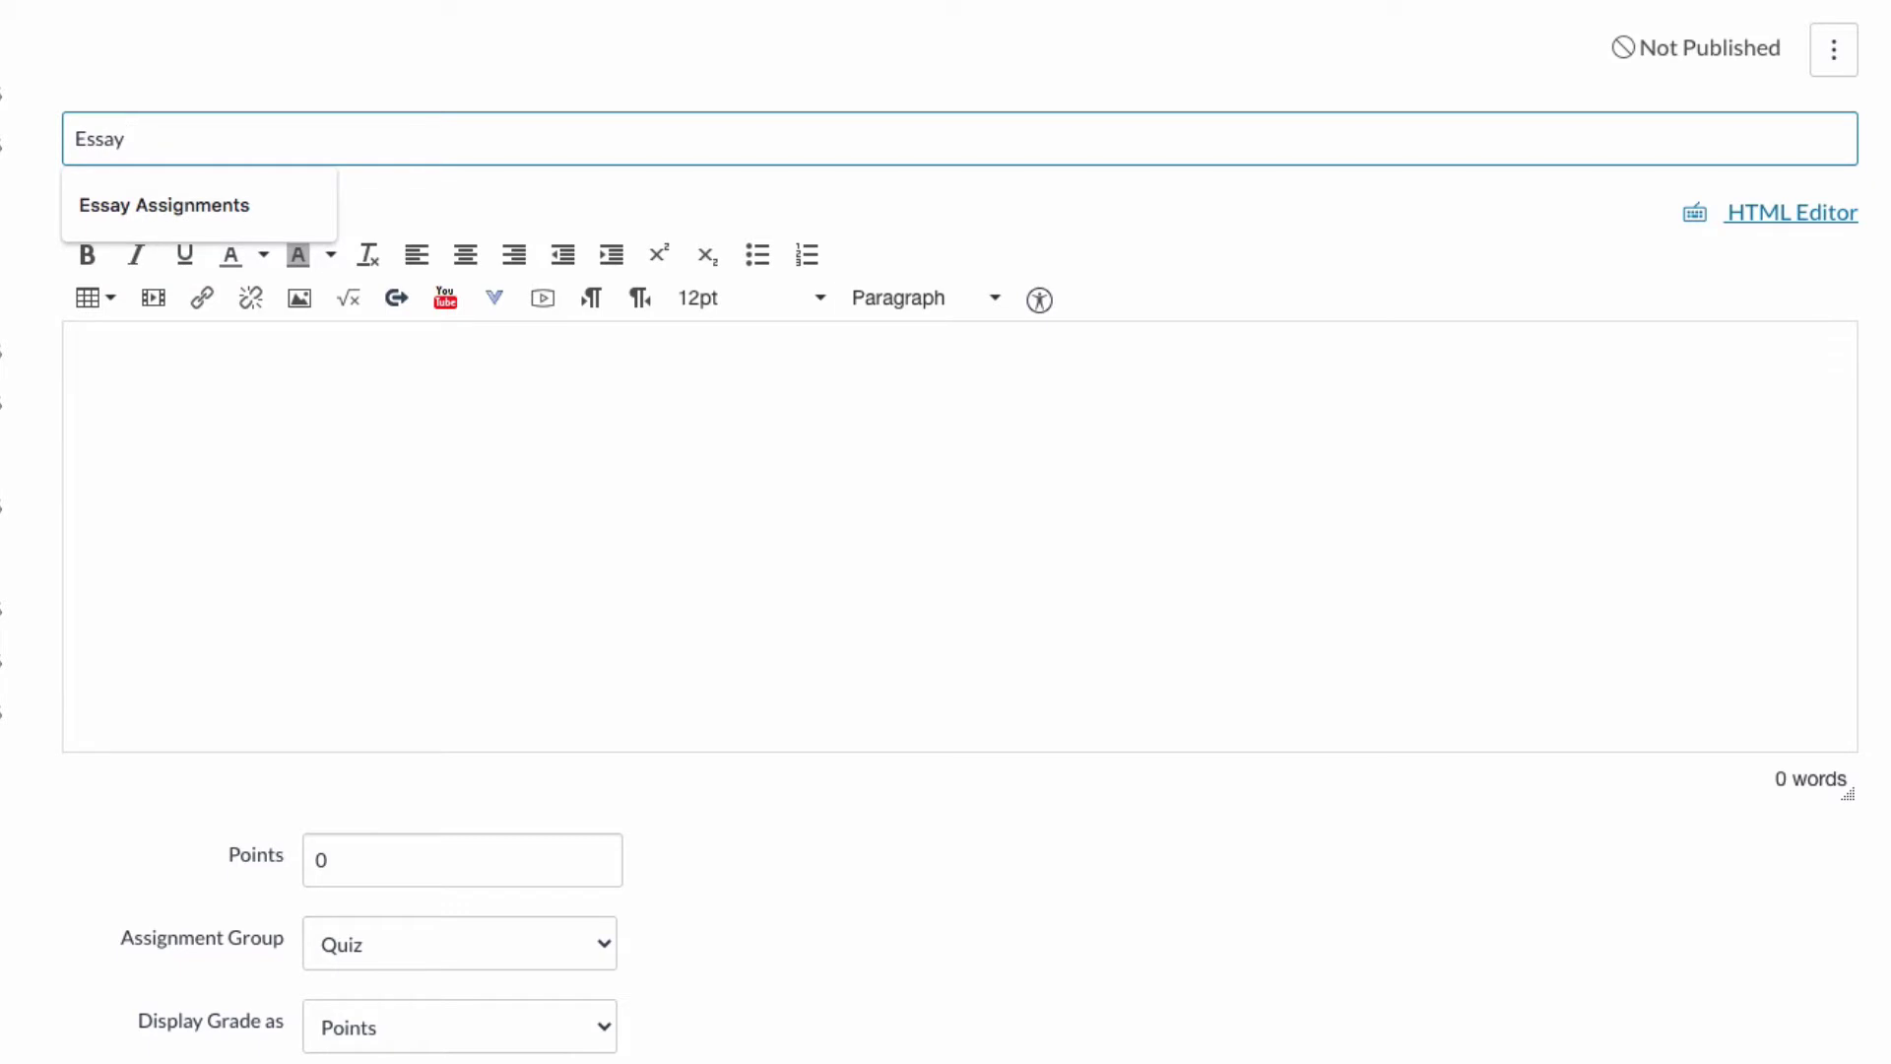
# Name the new assignment Essay one and paste the chapter 4 reflective essay instructions into its description
pyautogui.write('one')
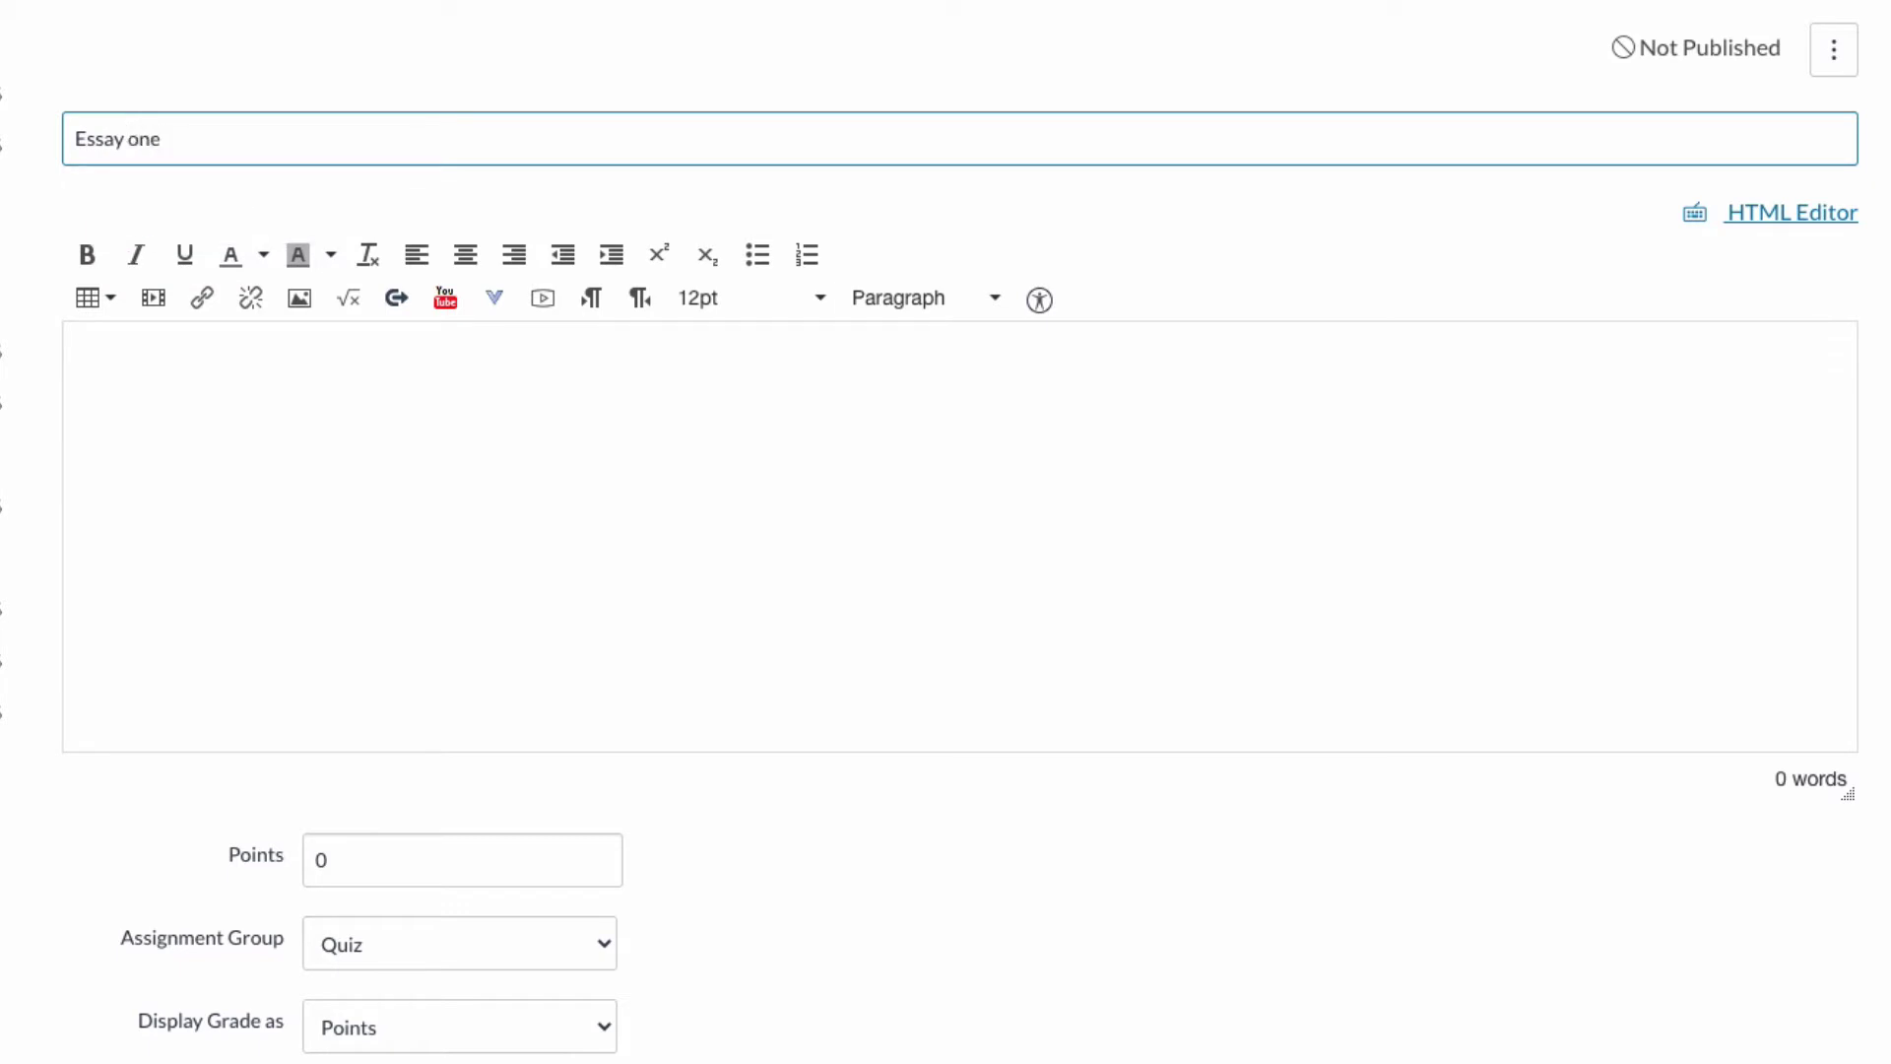
pyautogui.click(154, 357)
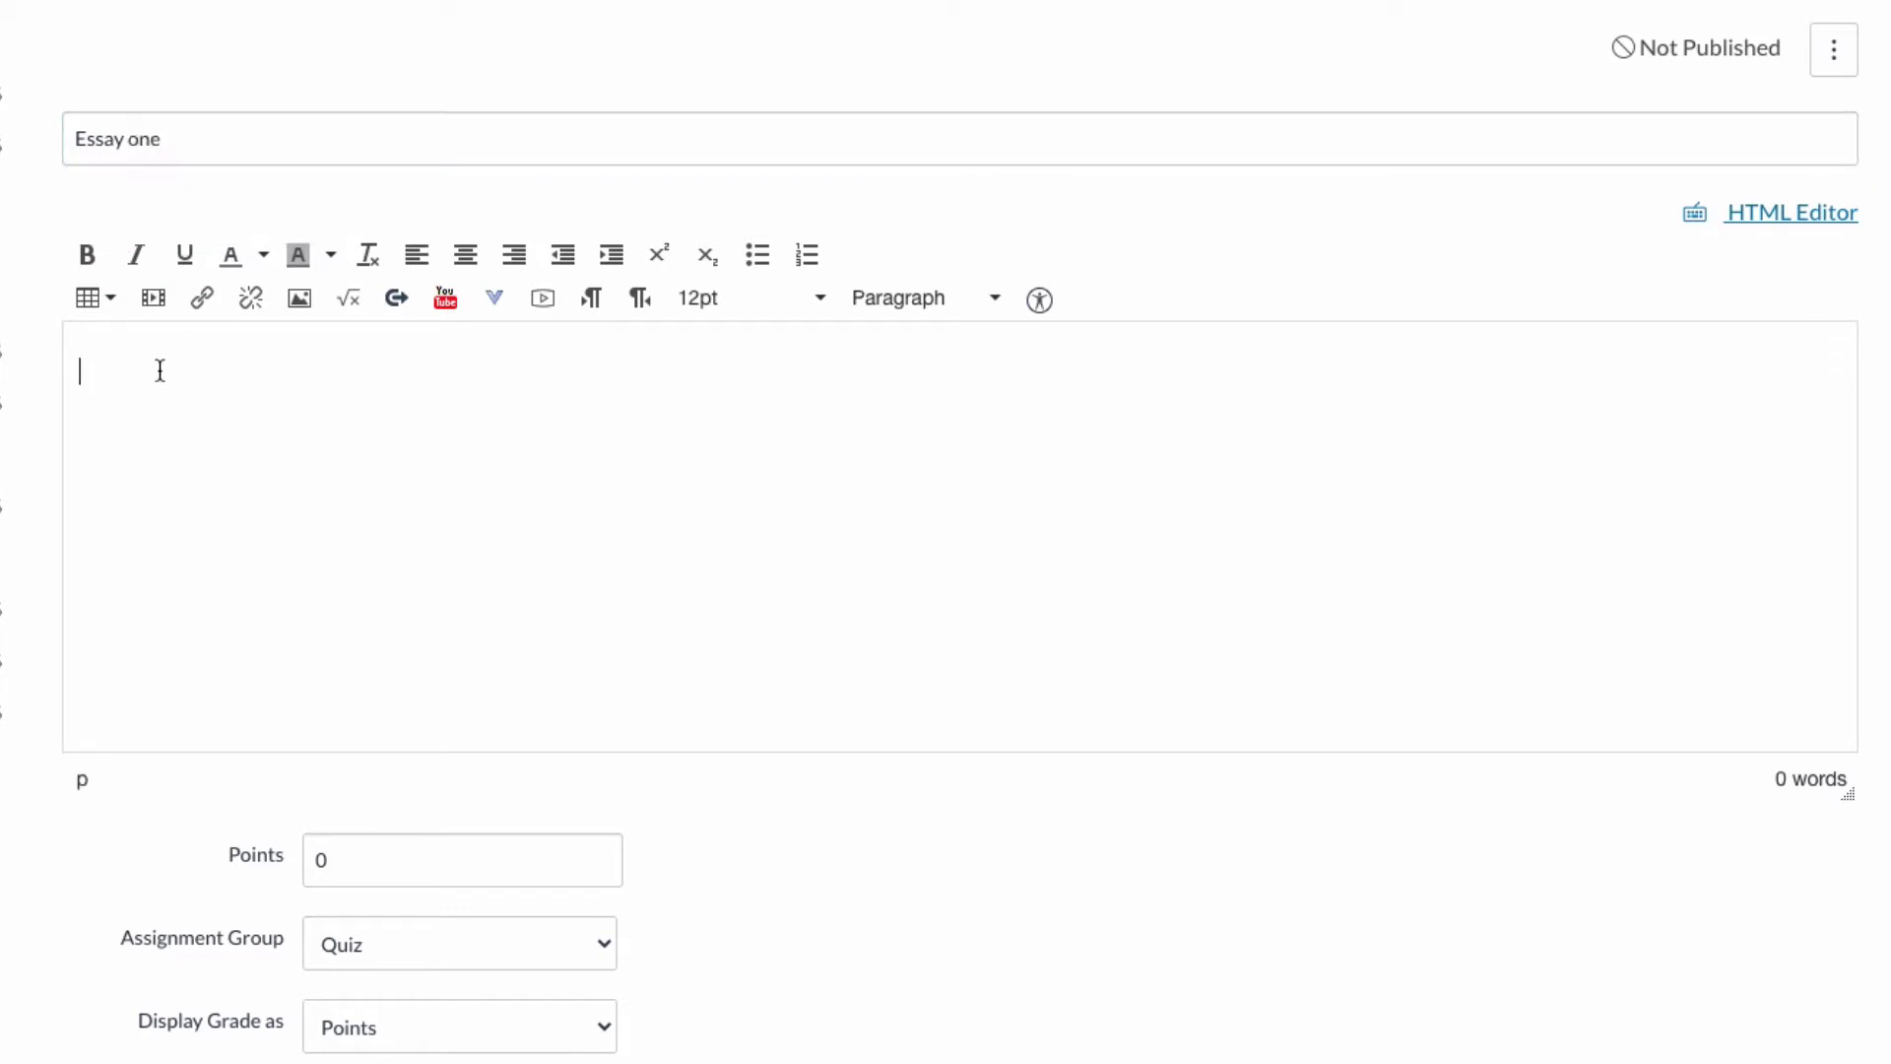
pyautogui.rightClick(128, 364)
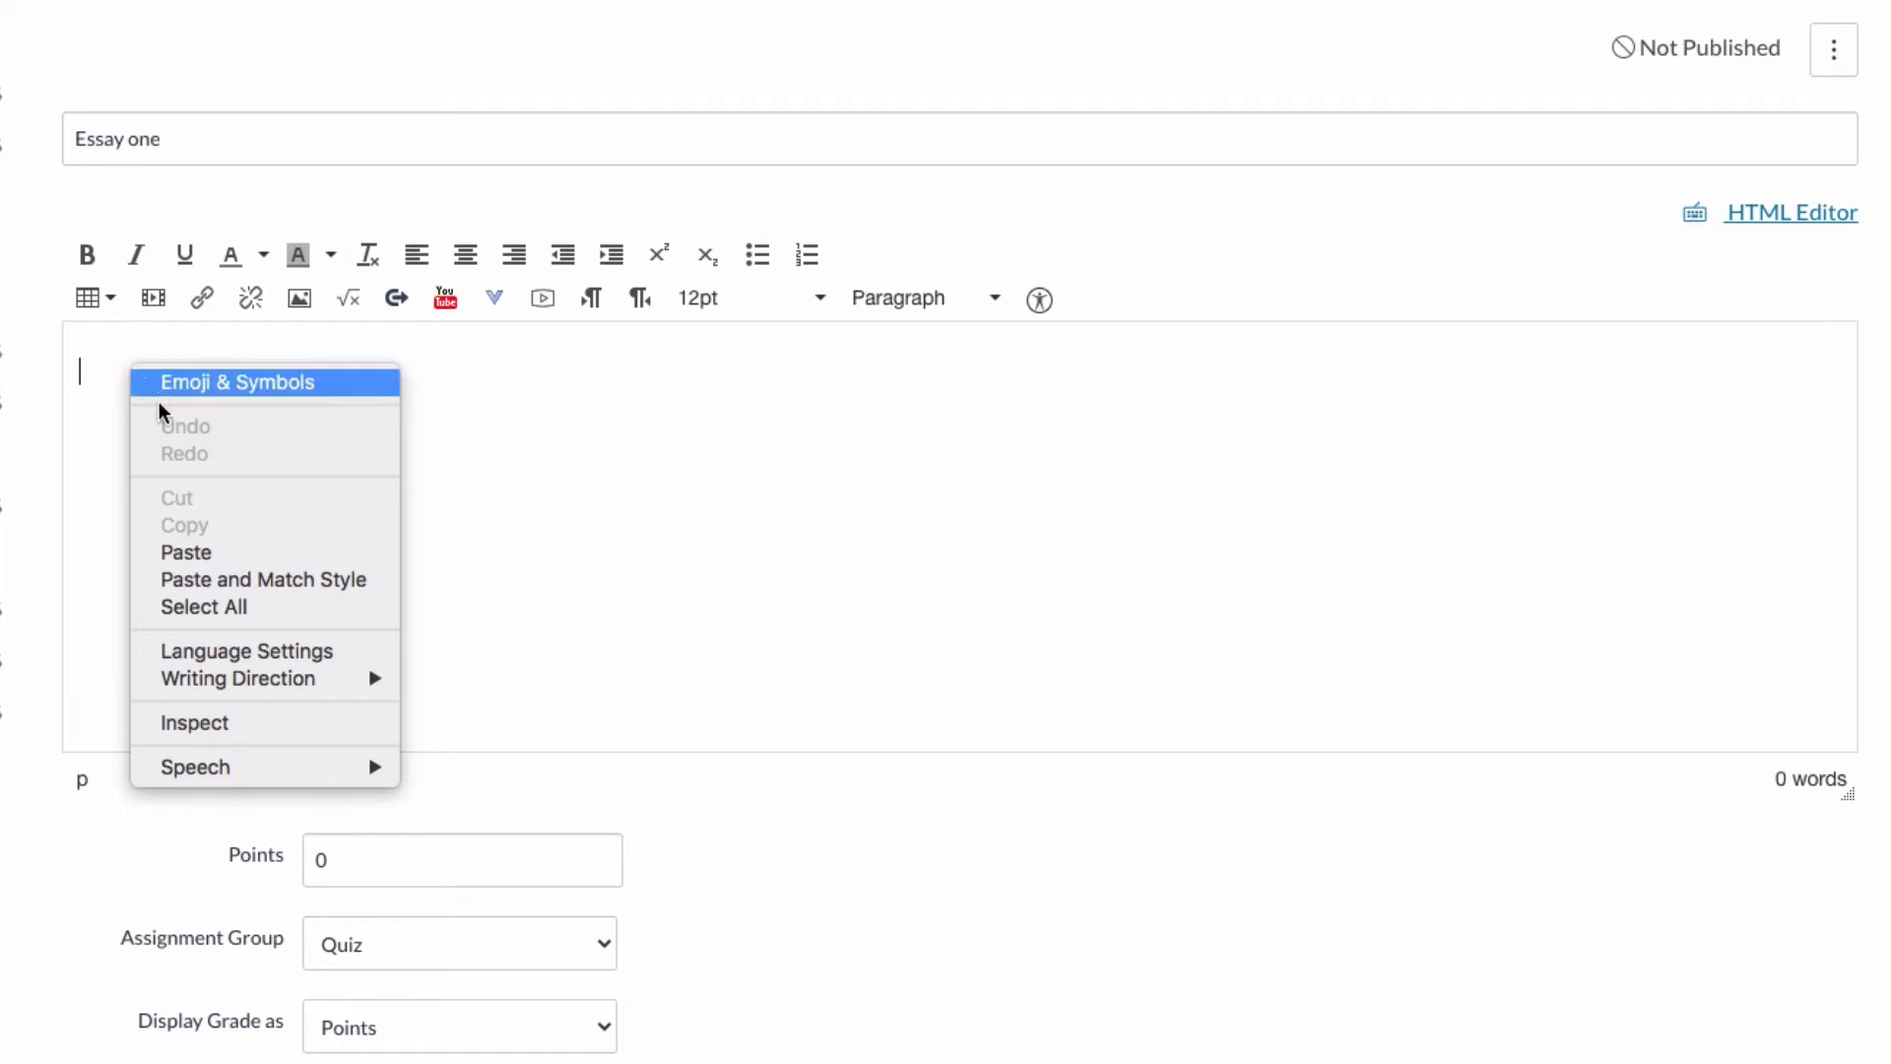
pyautogui.click(245, 552)
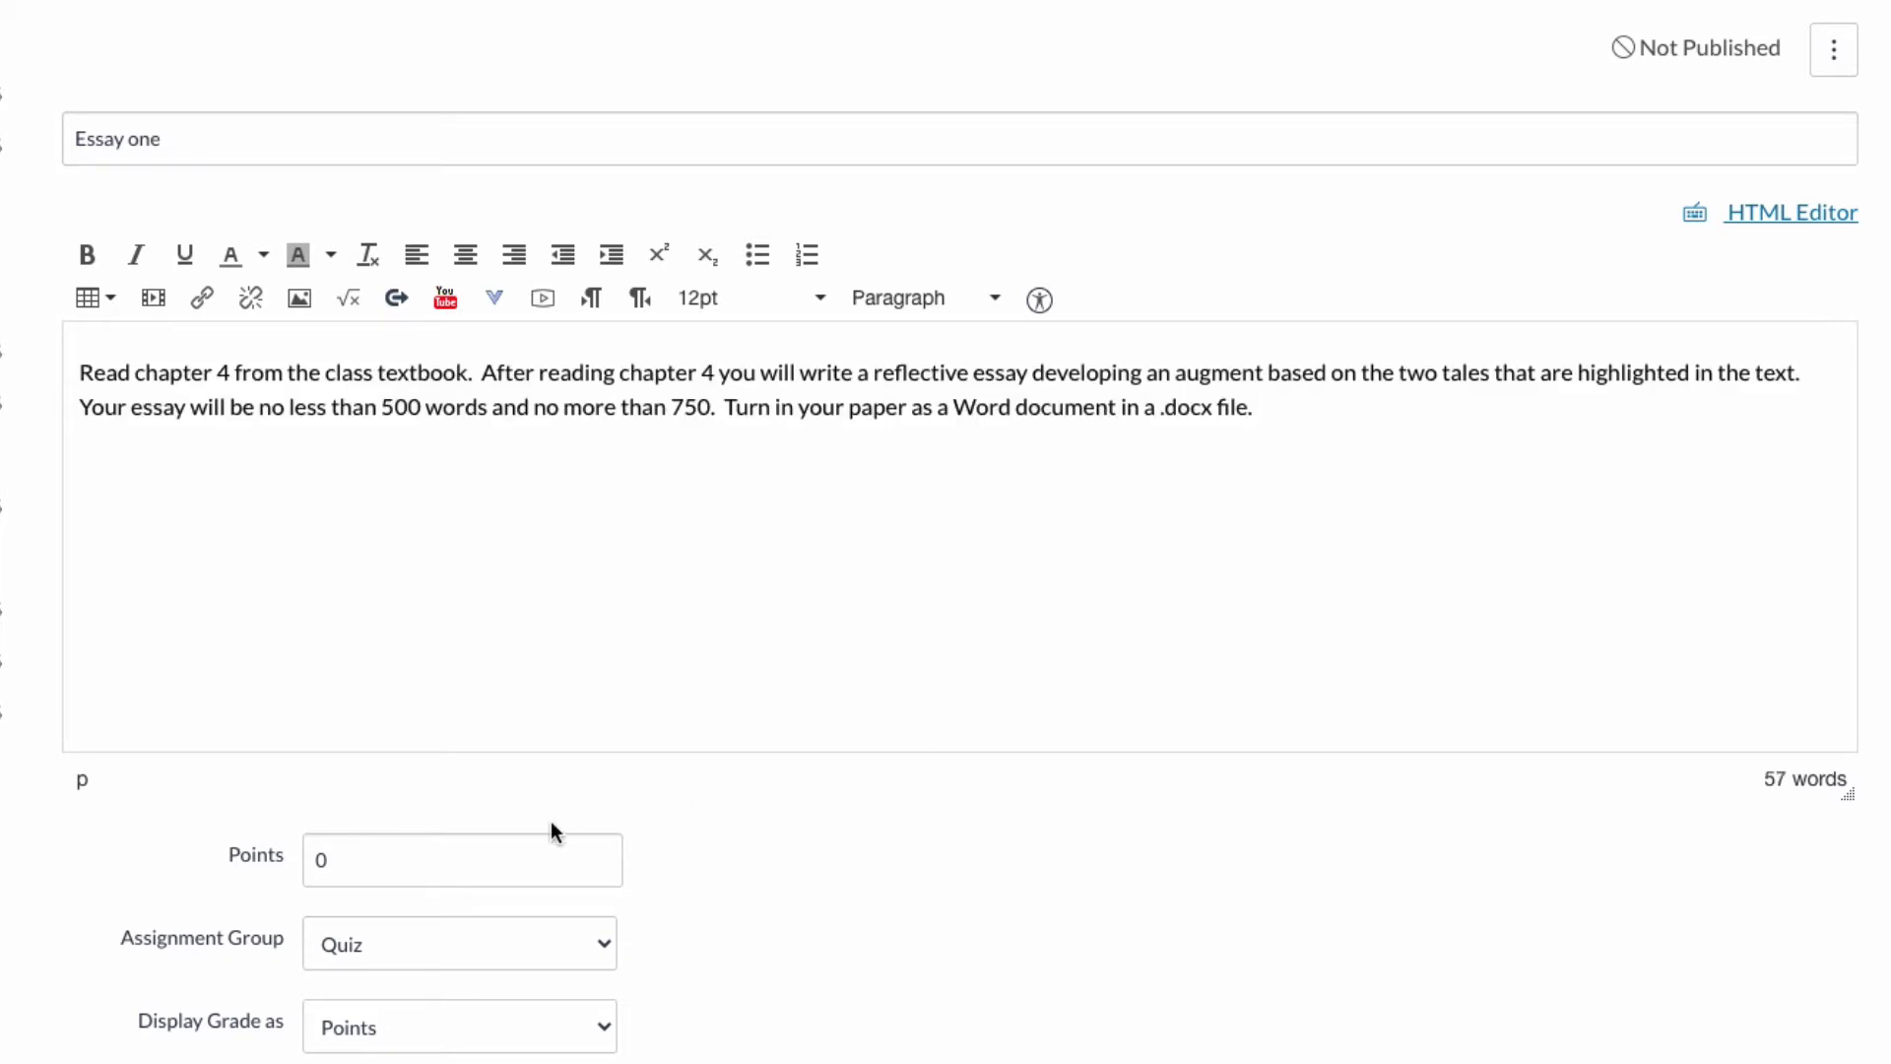
# Make the assignment worth 100 points and place it in the Essays assignment group
pyautogui.click(434, 857)
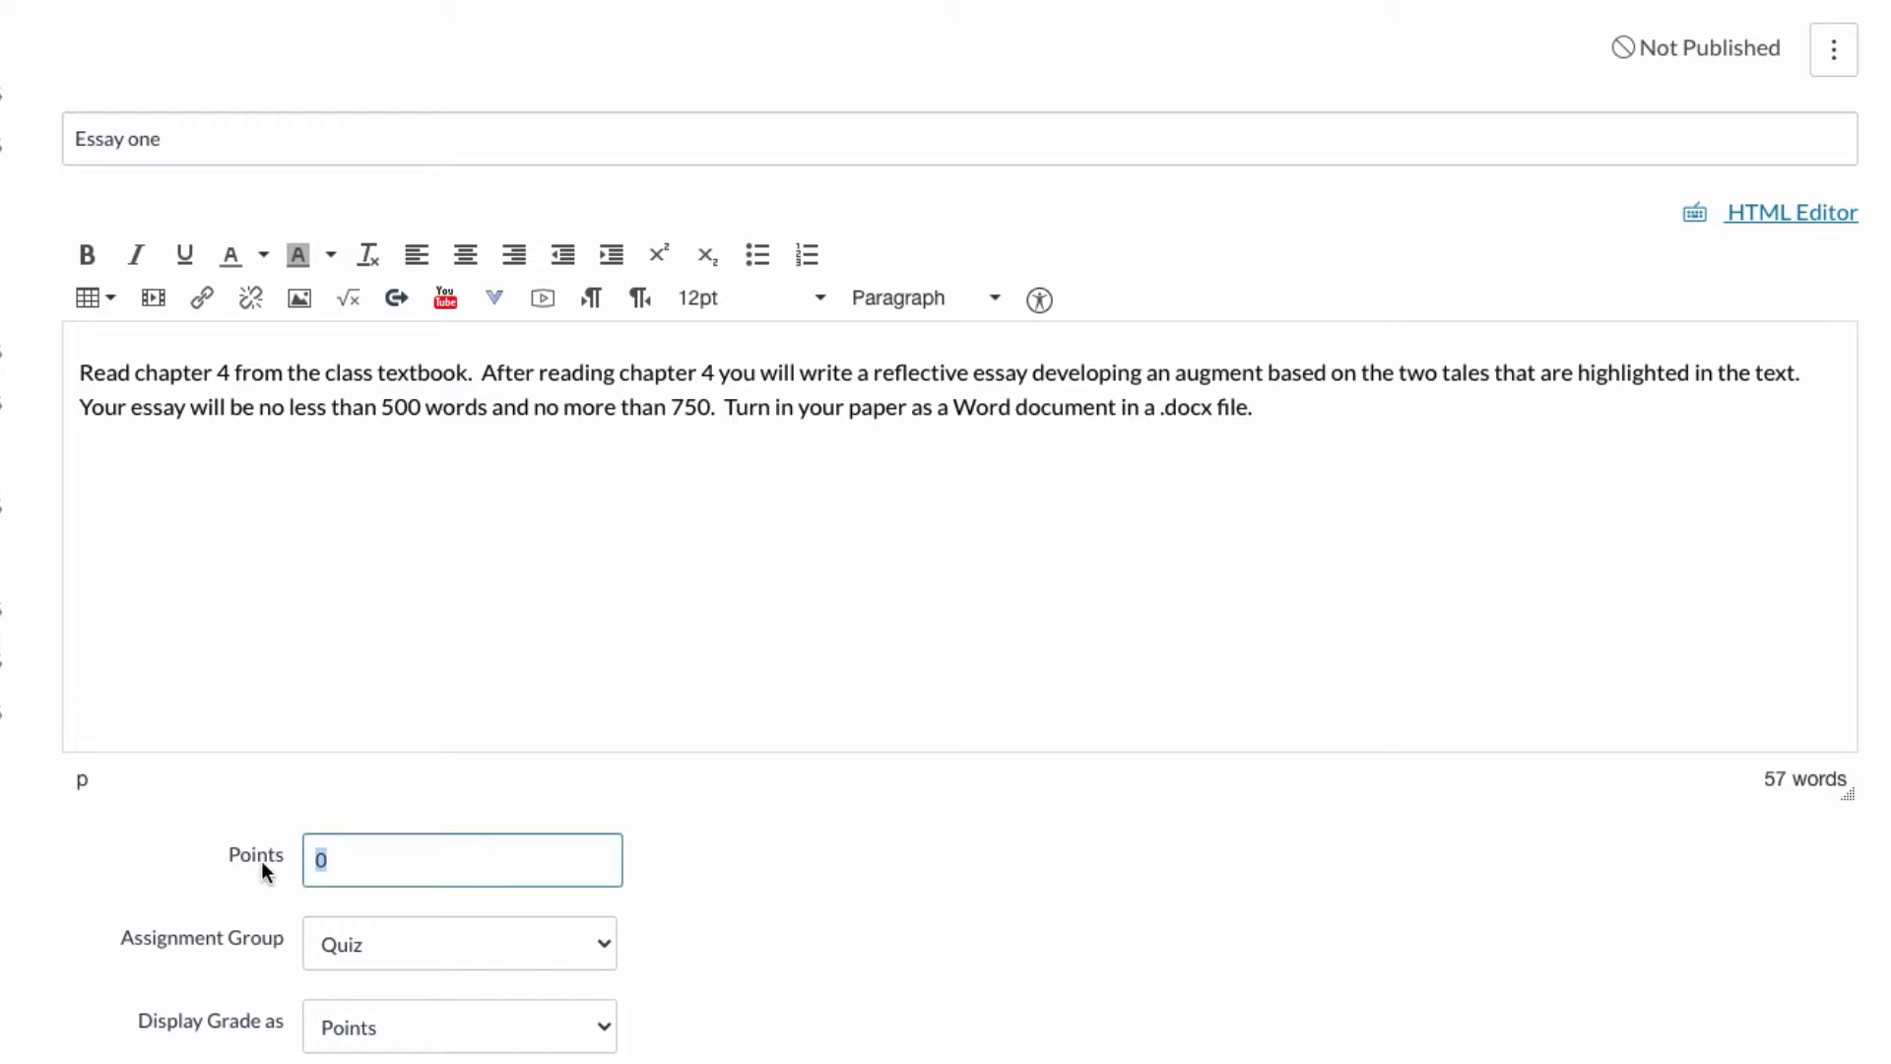
pyautogui.write('100')
pyautogui.scroll(-3, 733, 854)
pyautogui.scroll(-2, 731, 857)
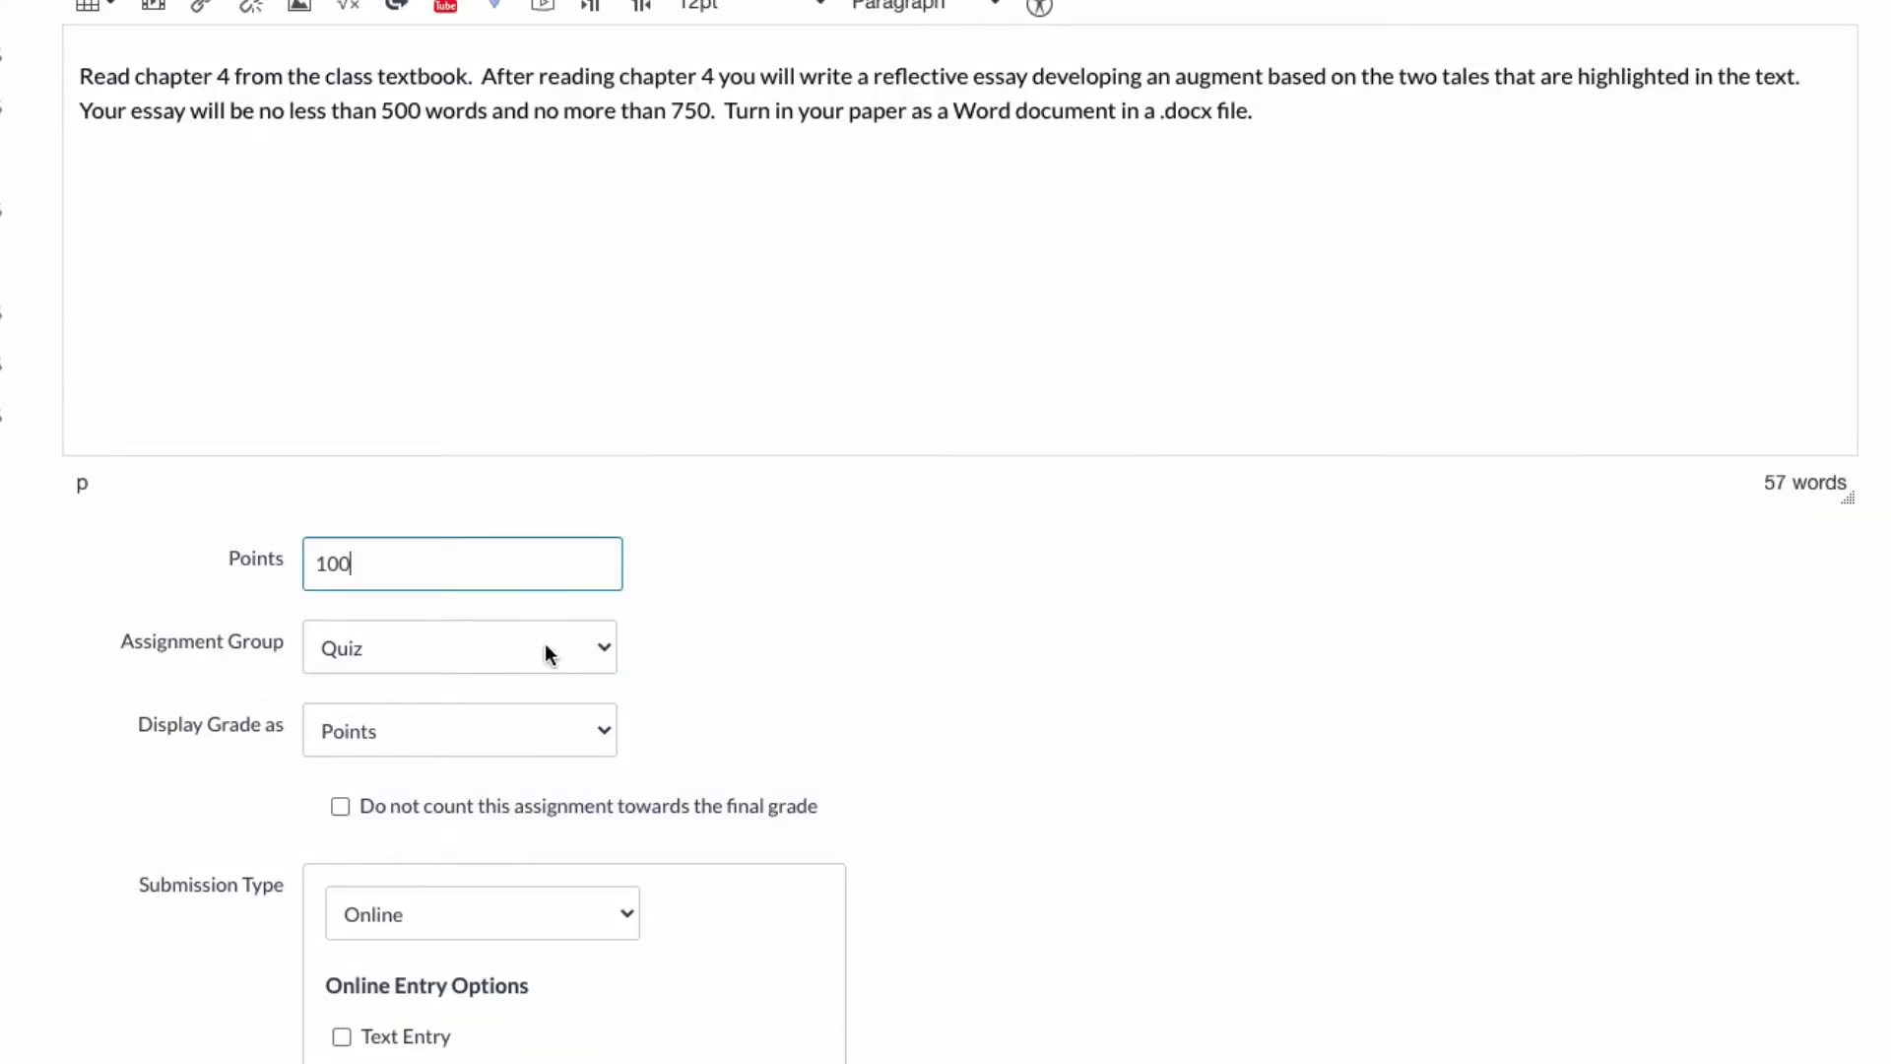
pyautogui.click(603, 648)
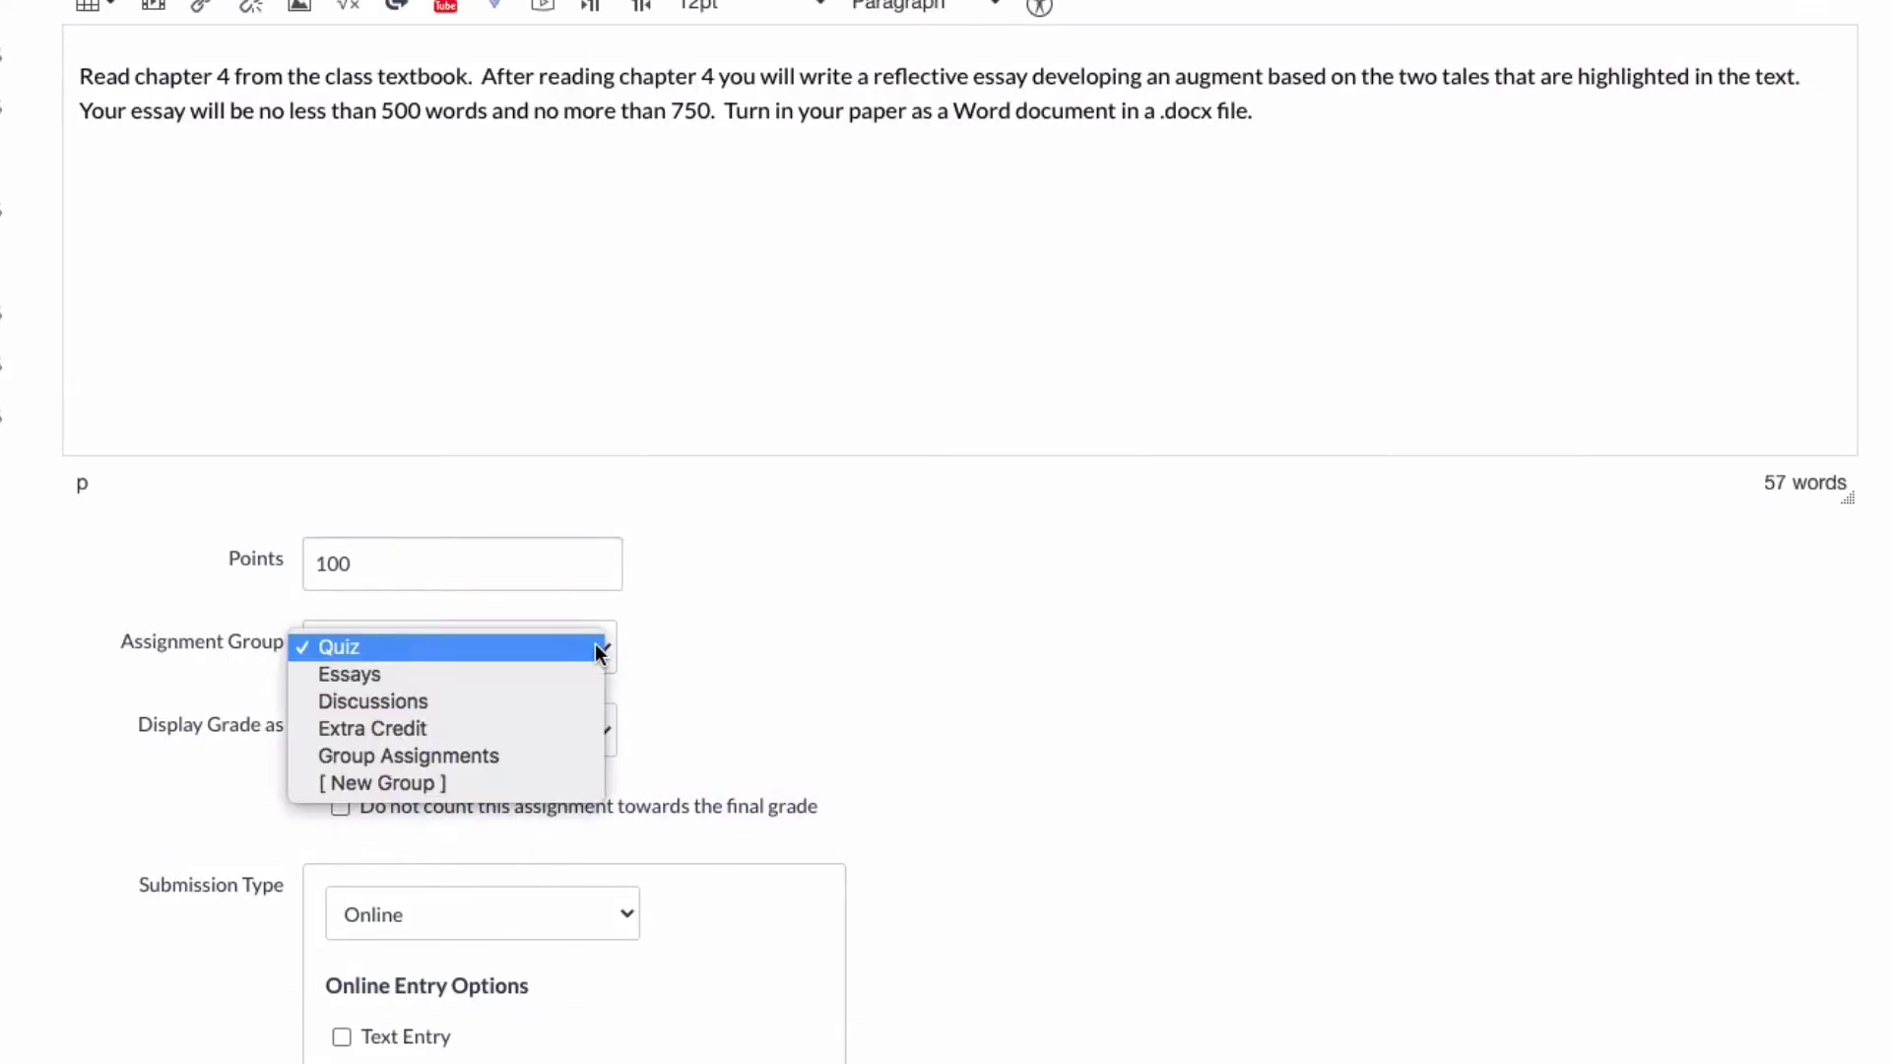
pyautogui.click(421, 676)
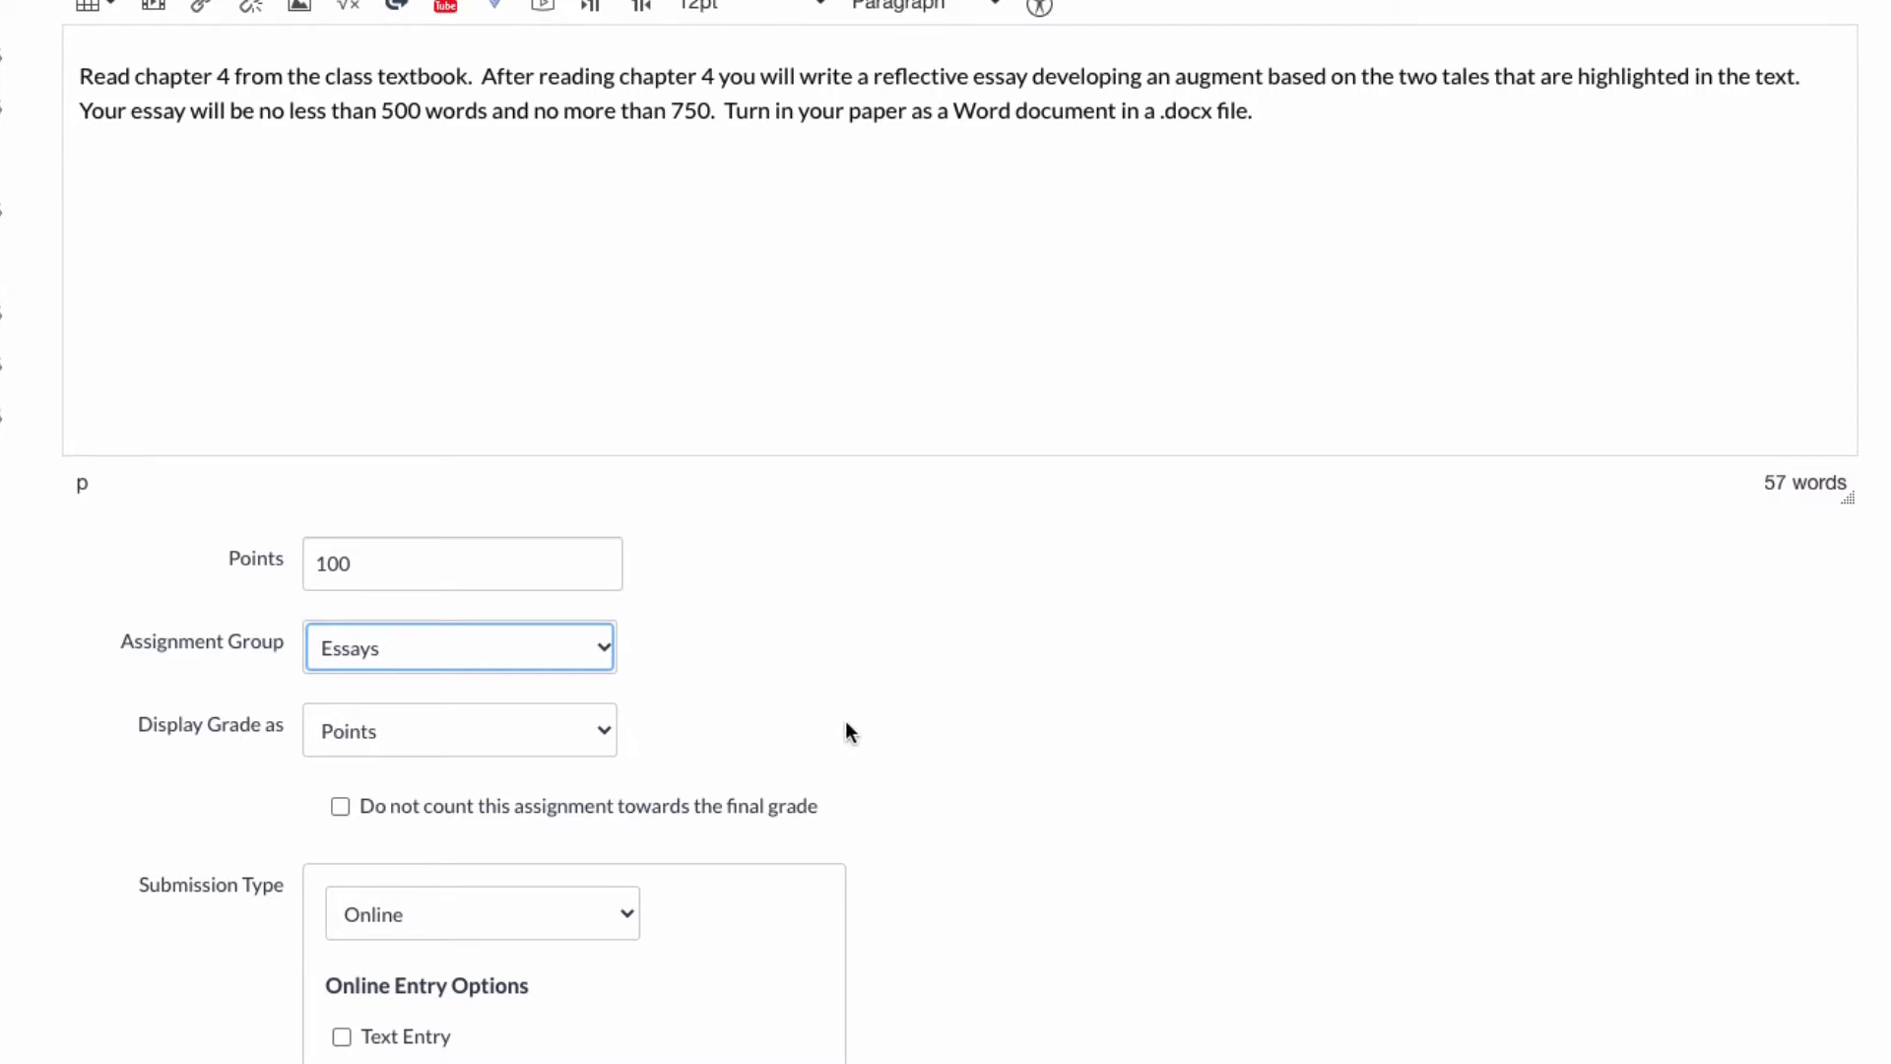
# Set the submission type to Online and allow File Uploads, leaving the upload file types unrestricted
pyautogui.scroll(-3, 815, 744)
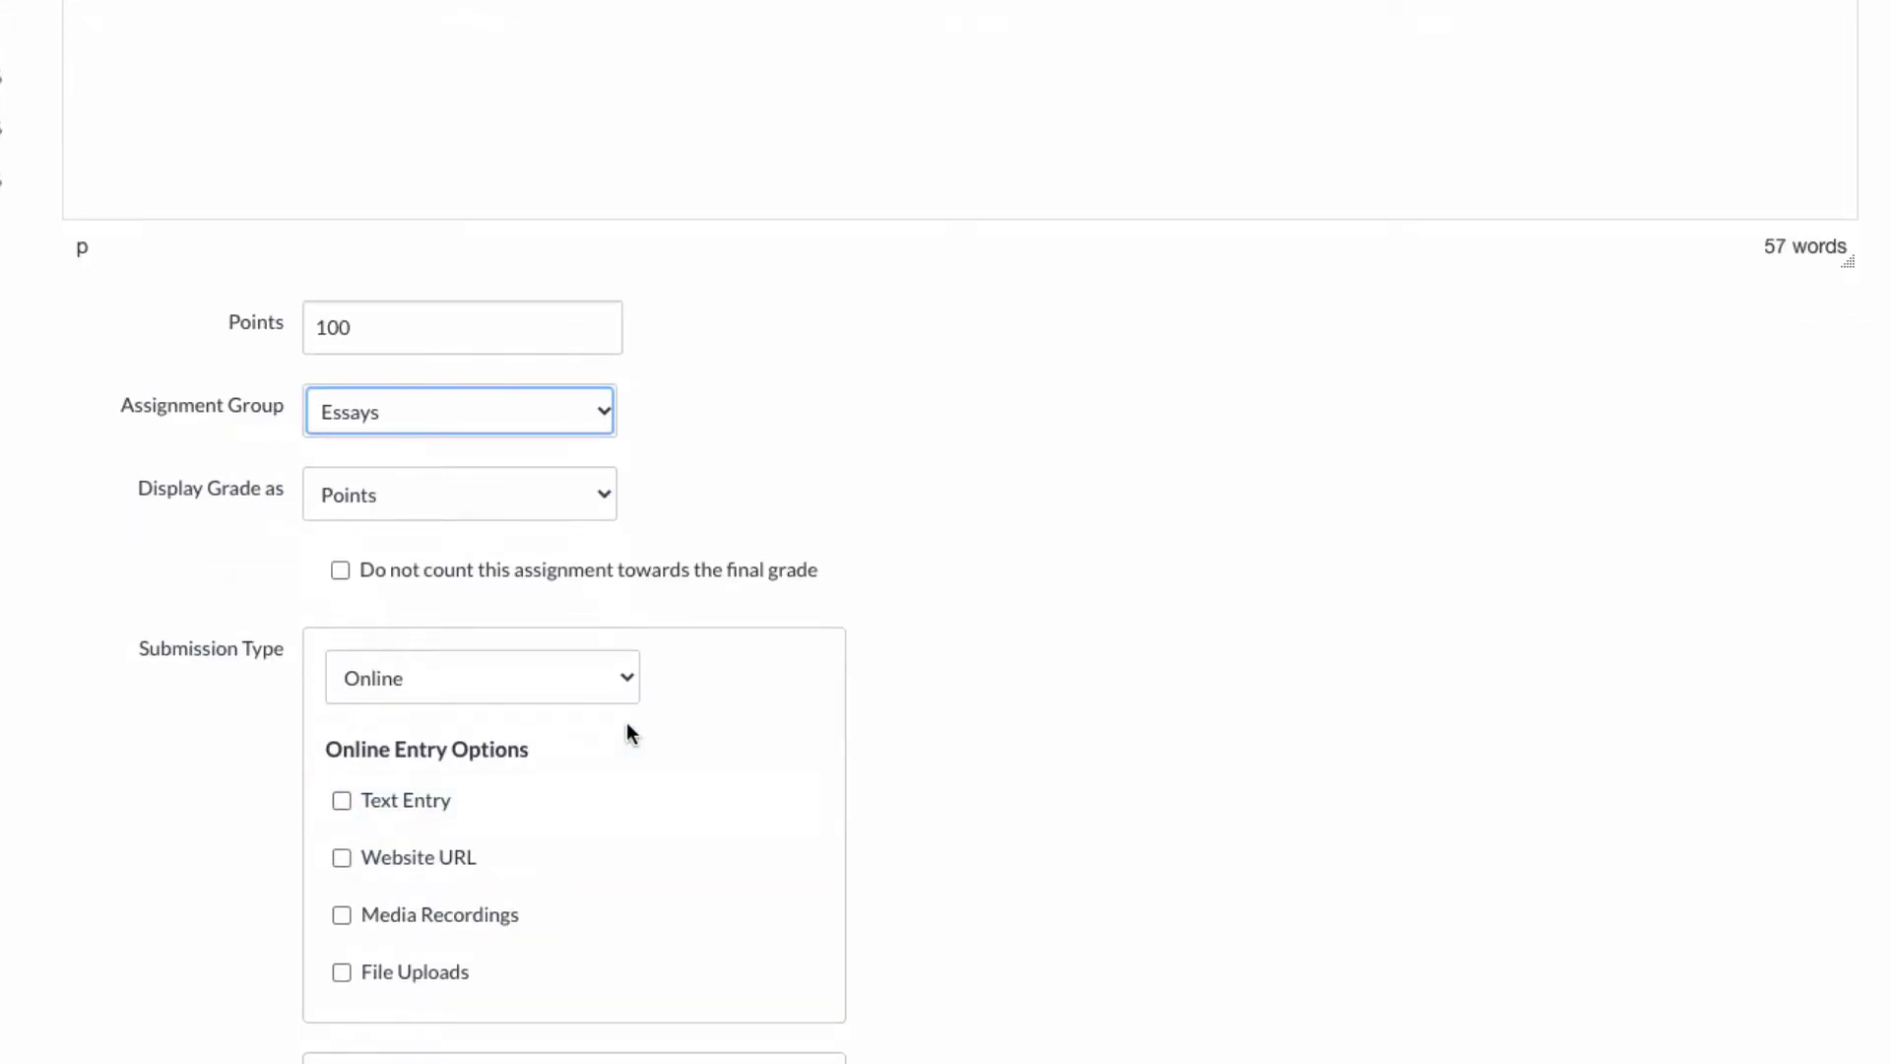
pyautogui.click(633, 680)
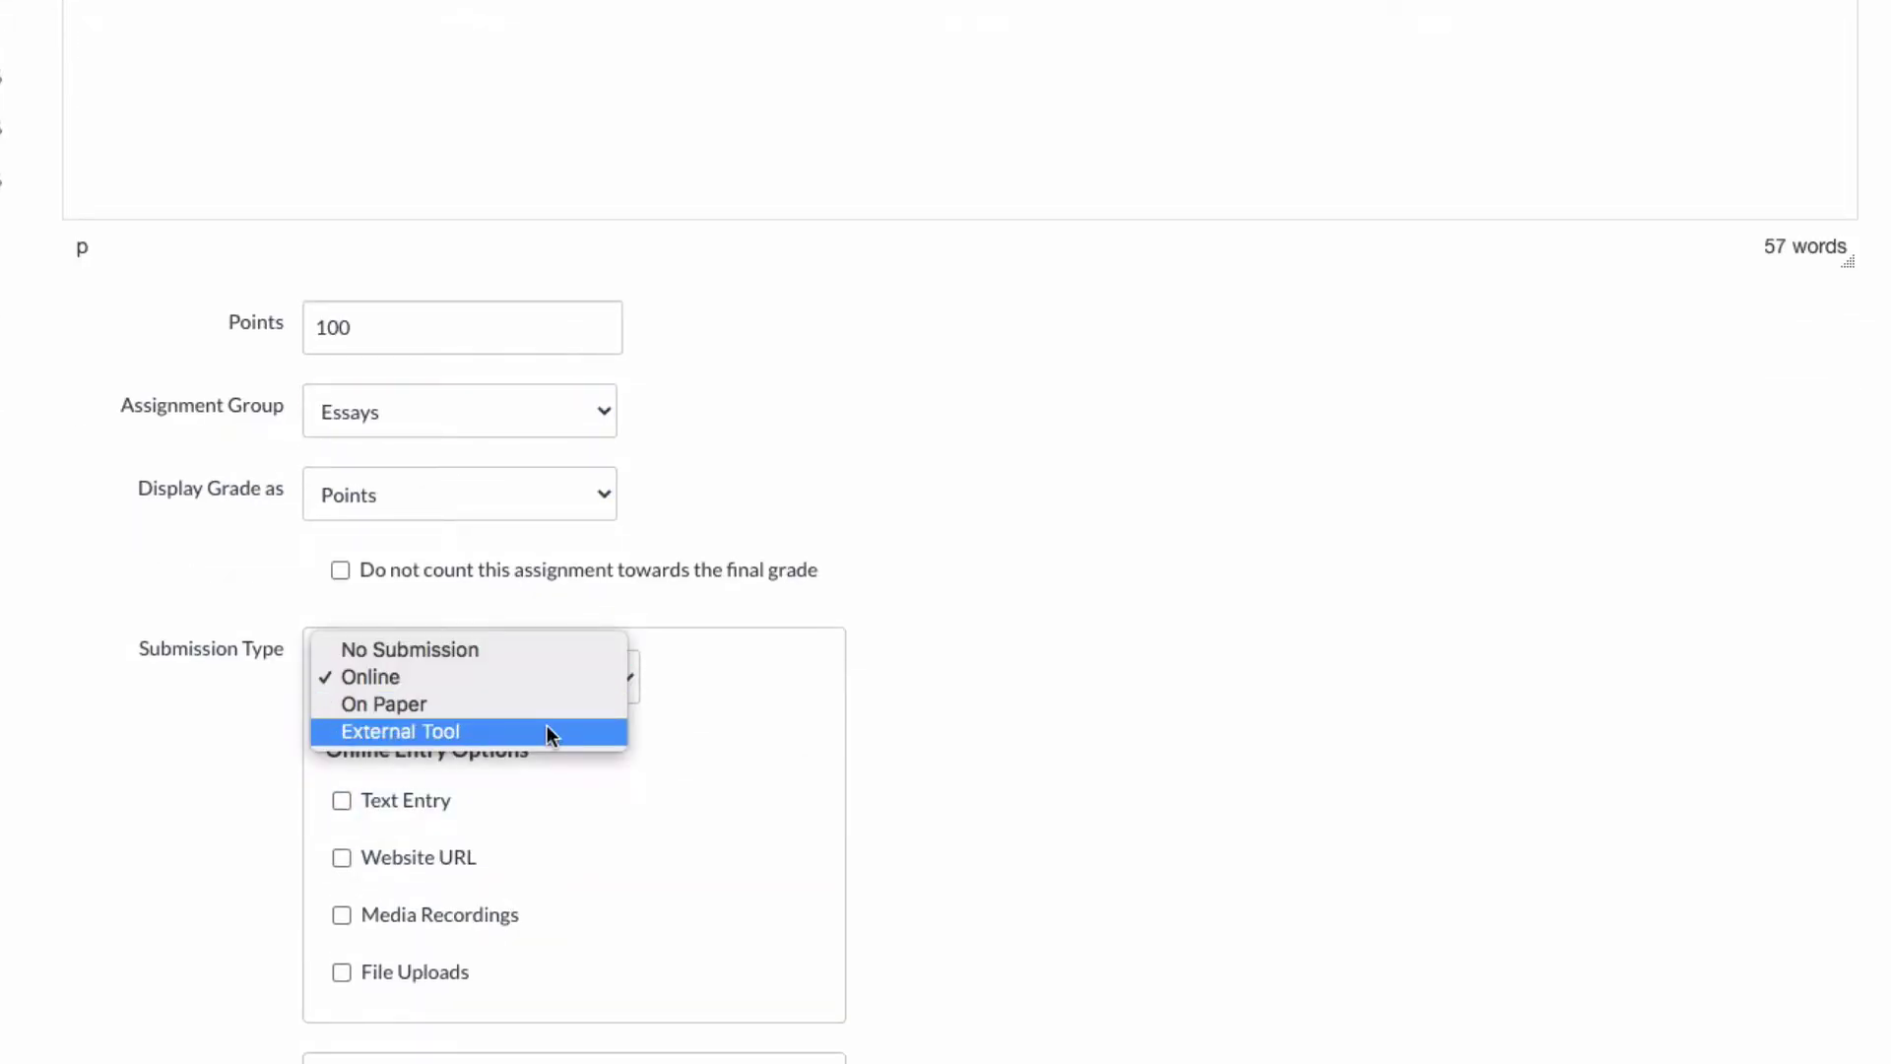
pyautogui.click(524, 680)
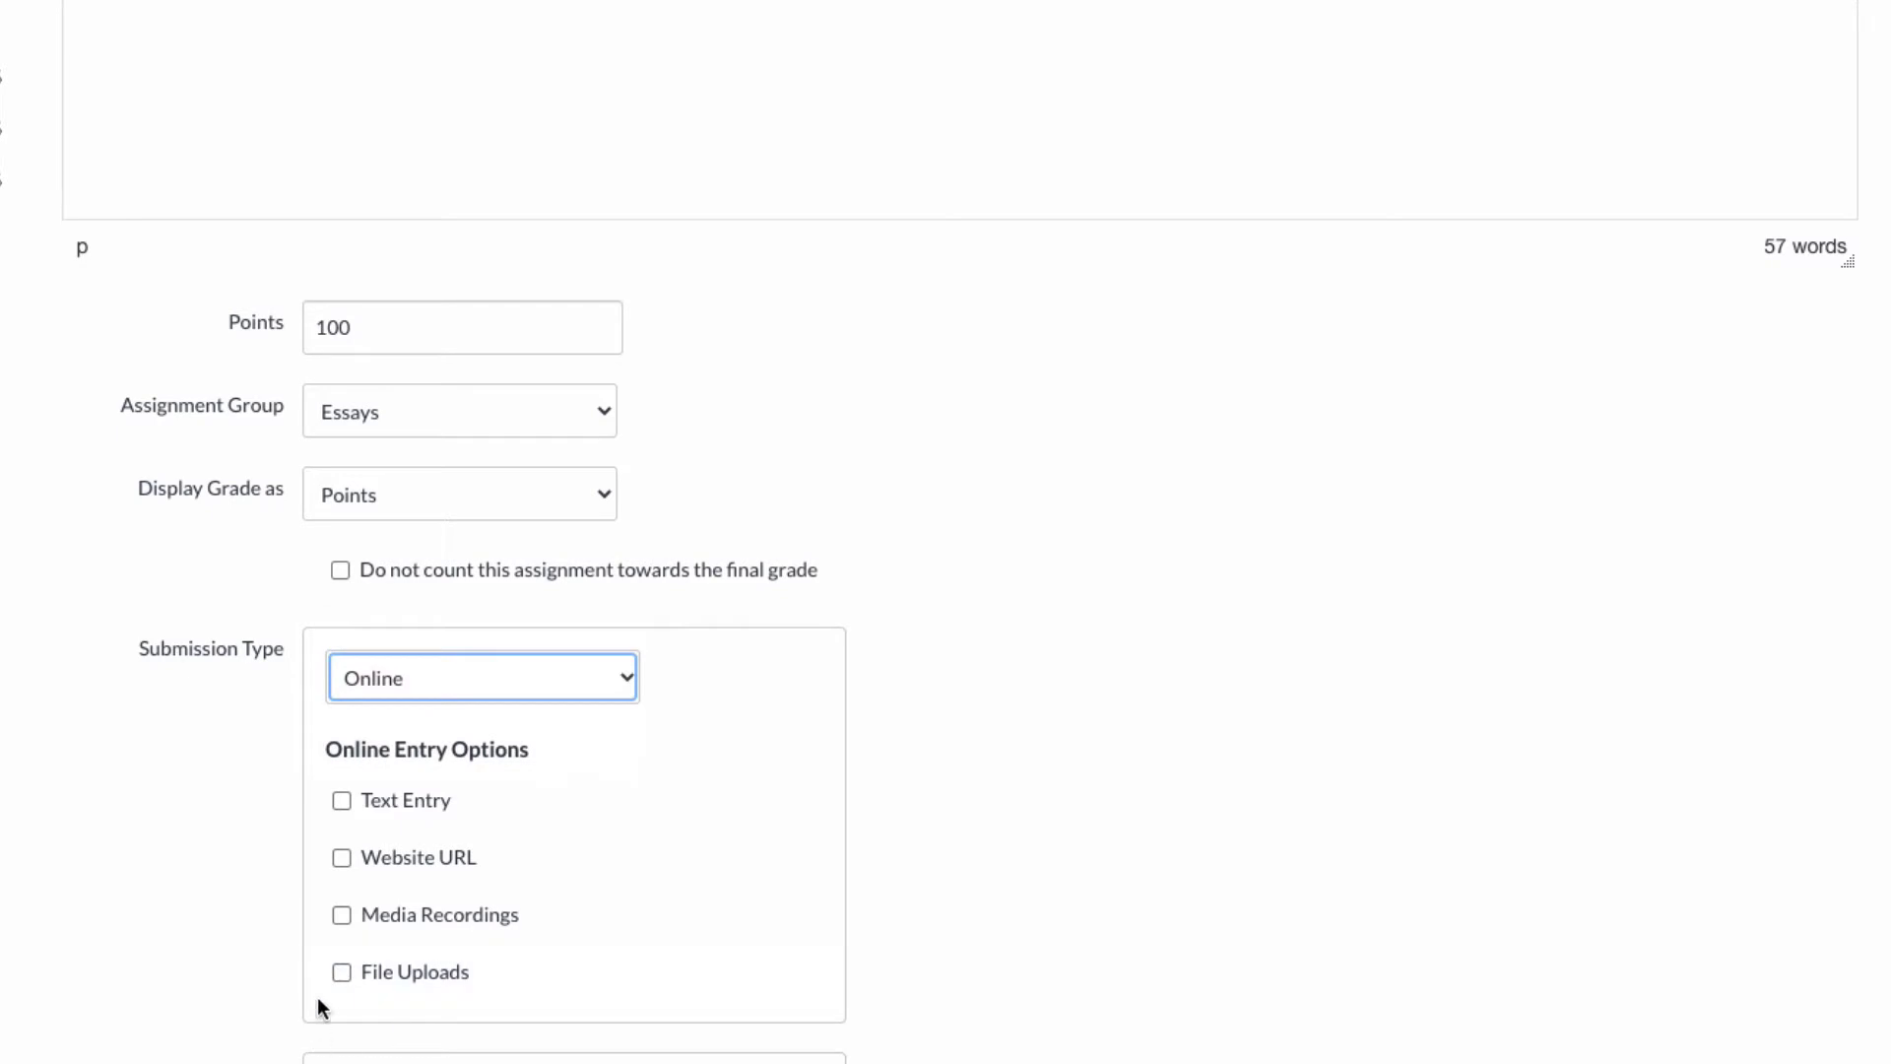
pyautogui.click(341, 972)
pyautogui.scroll(-6, 960, 963)
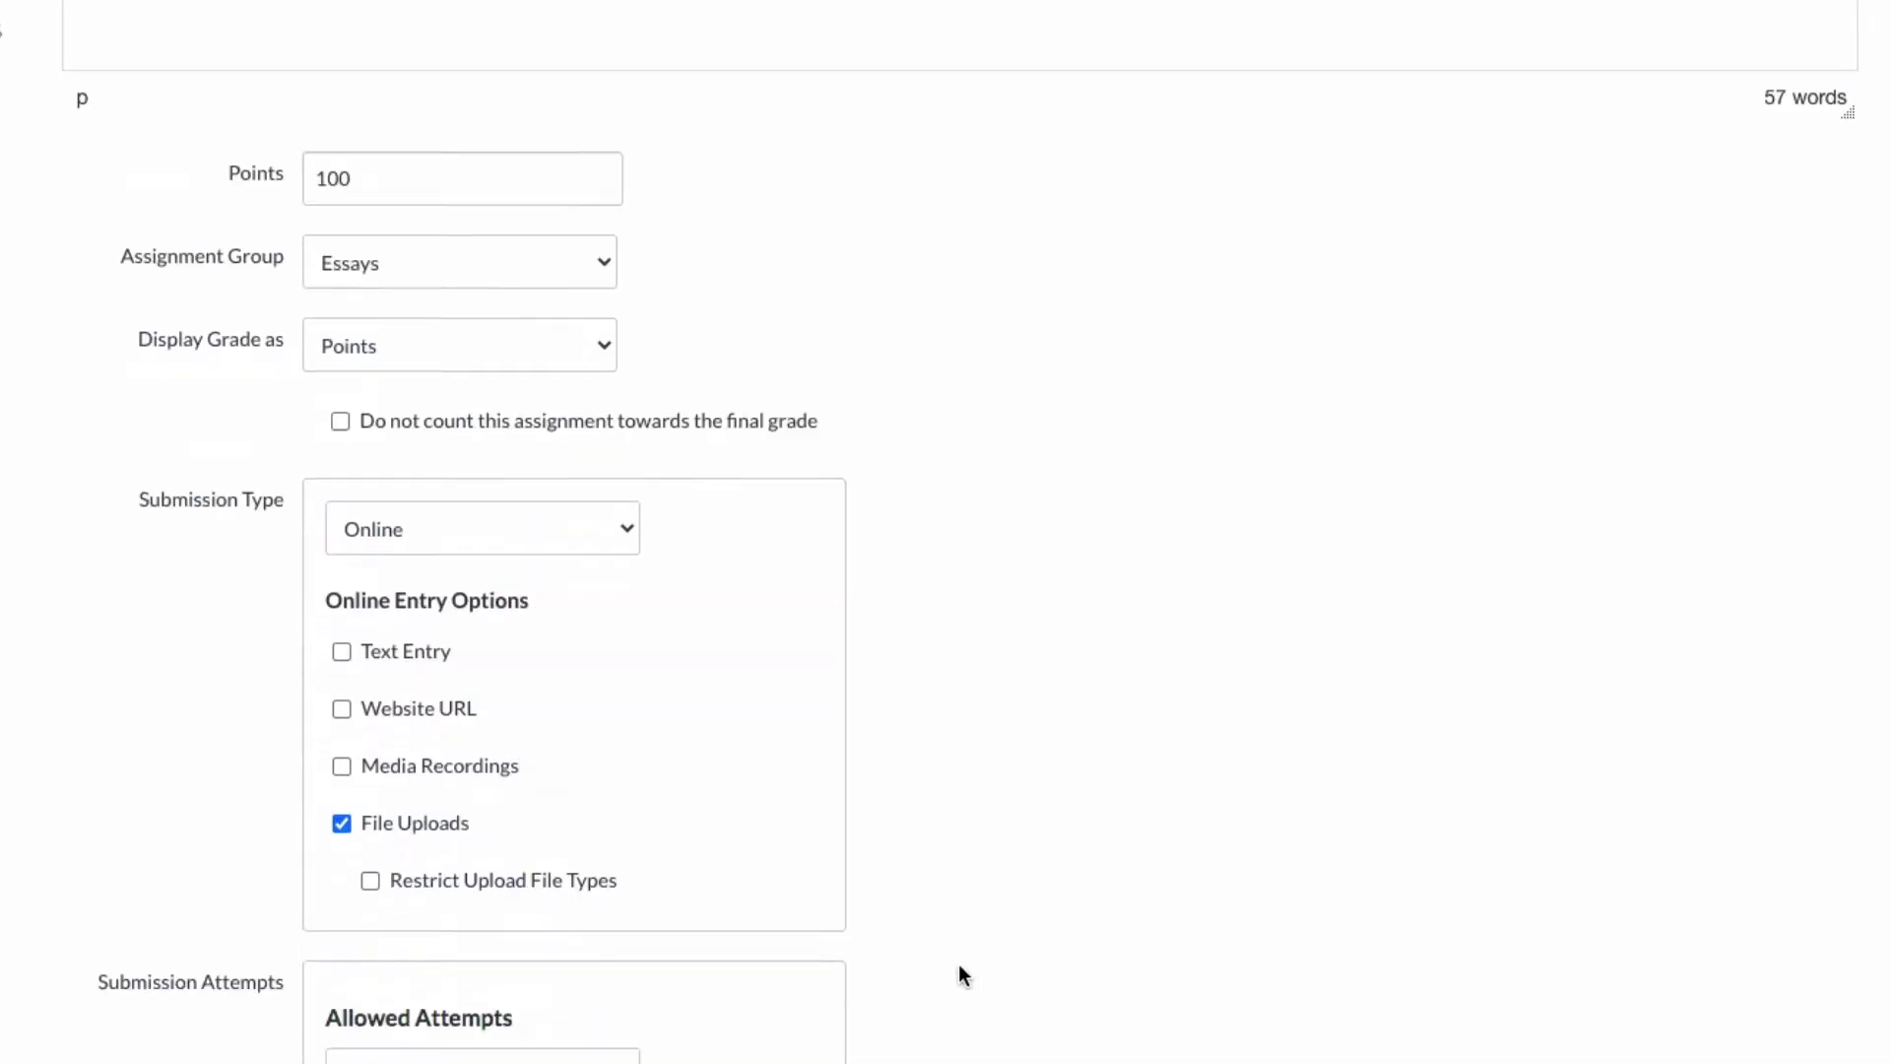
pyautogui.scroll(-1, 957, 960)
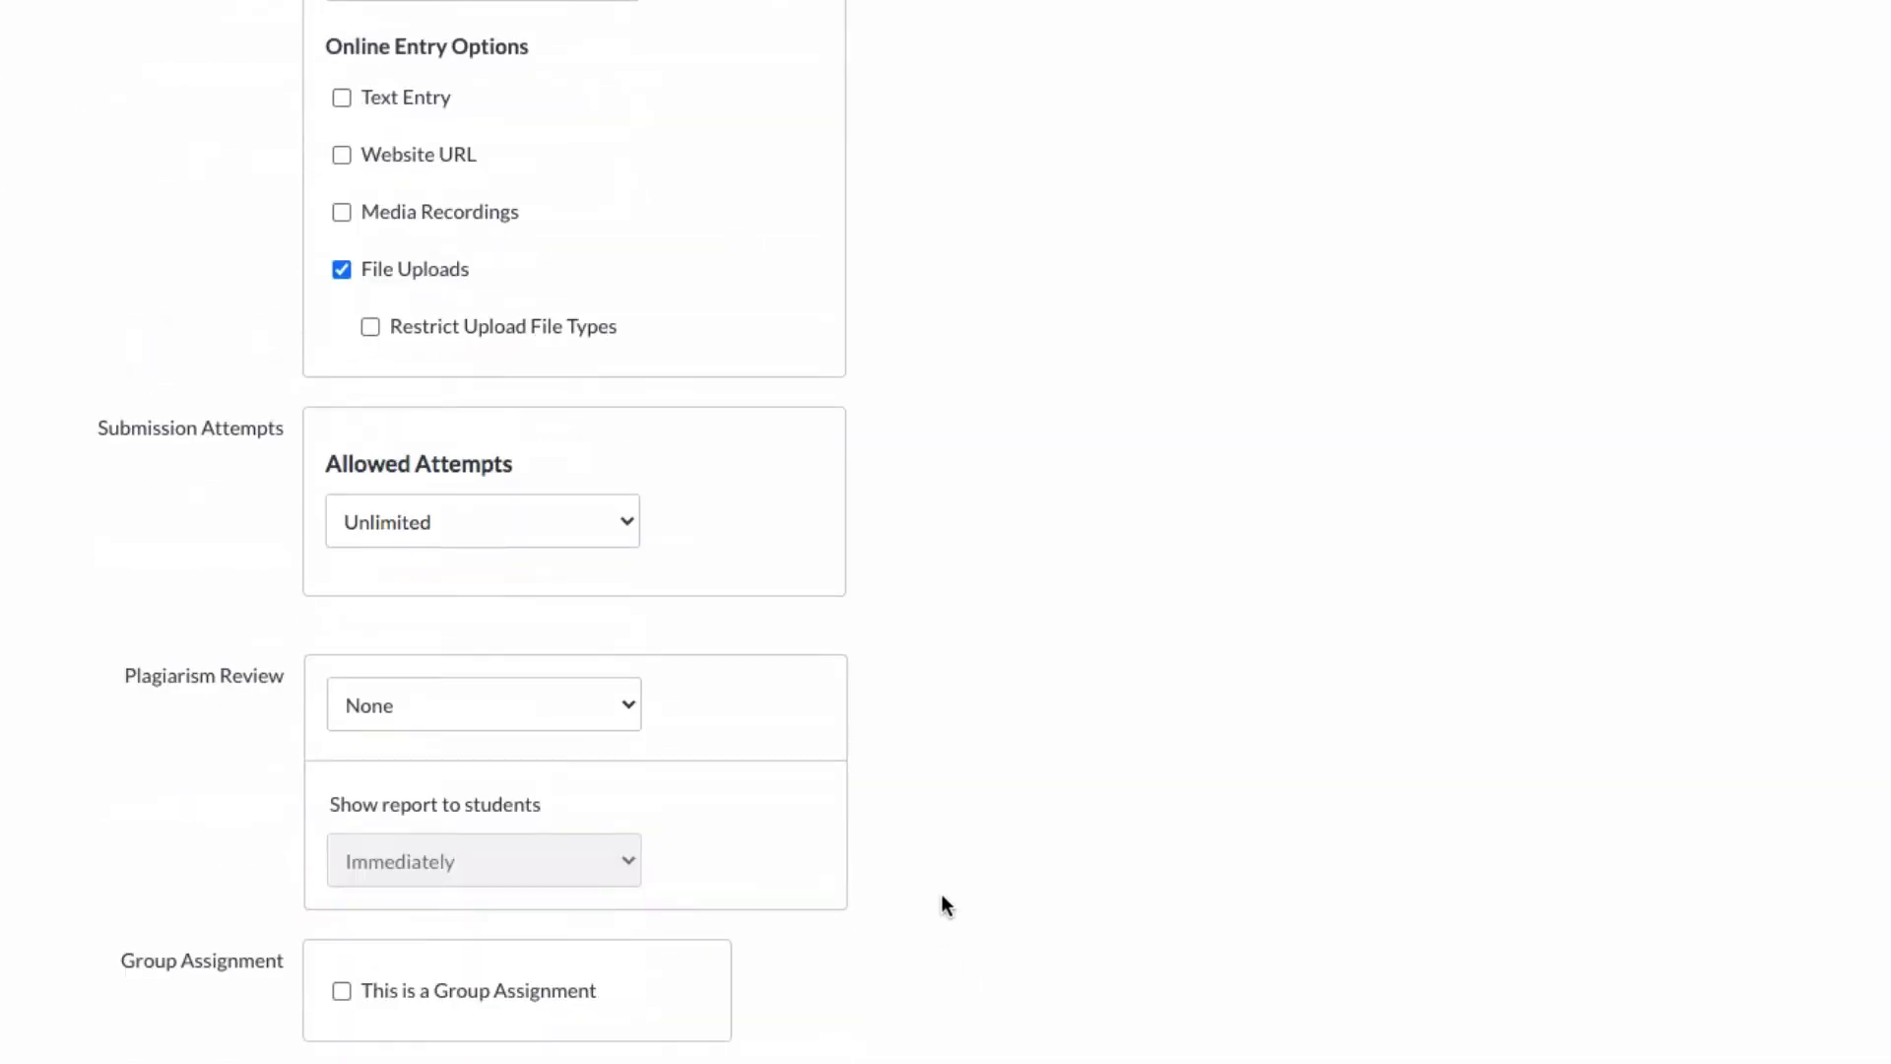
pyautogui.click(370, 328)
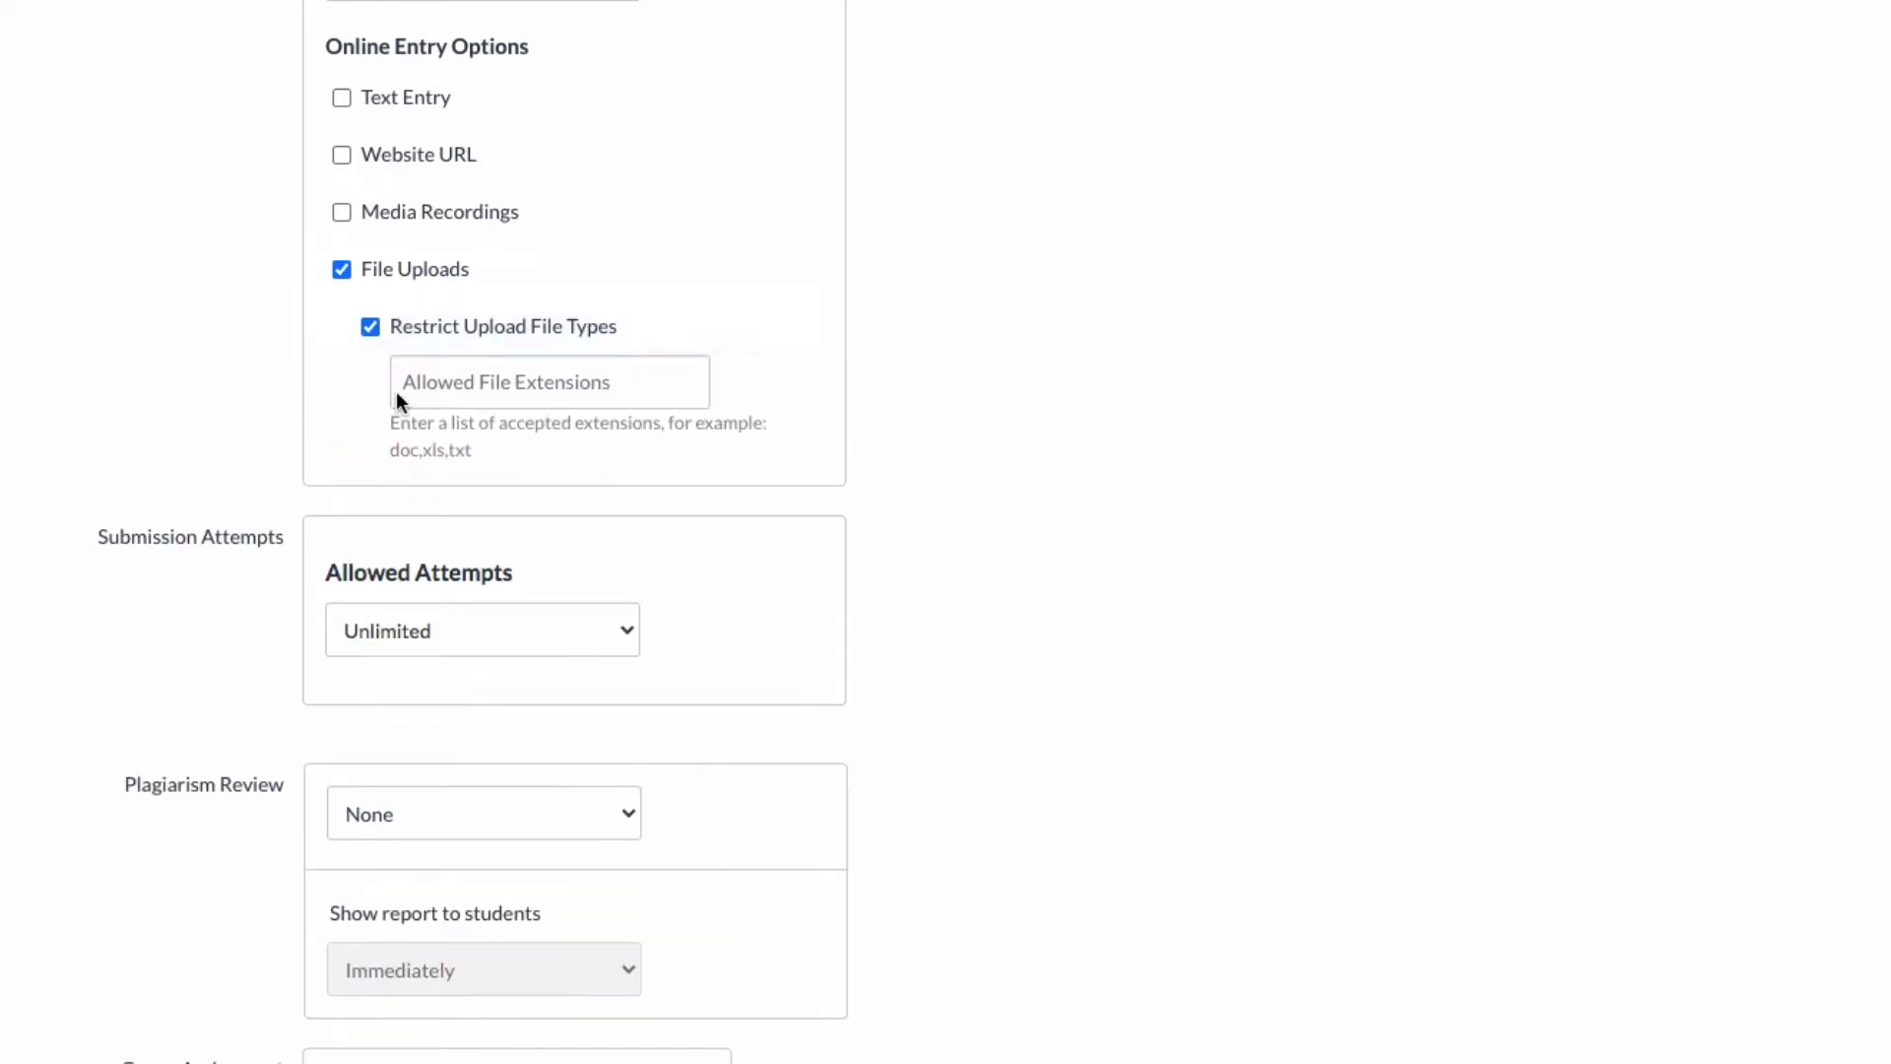
pyautogui.click(370, 328)
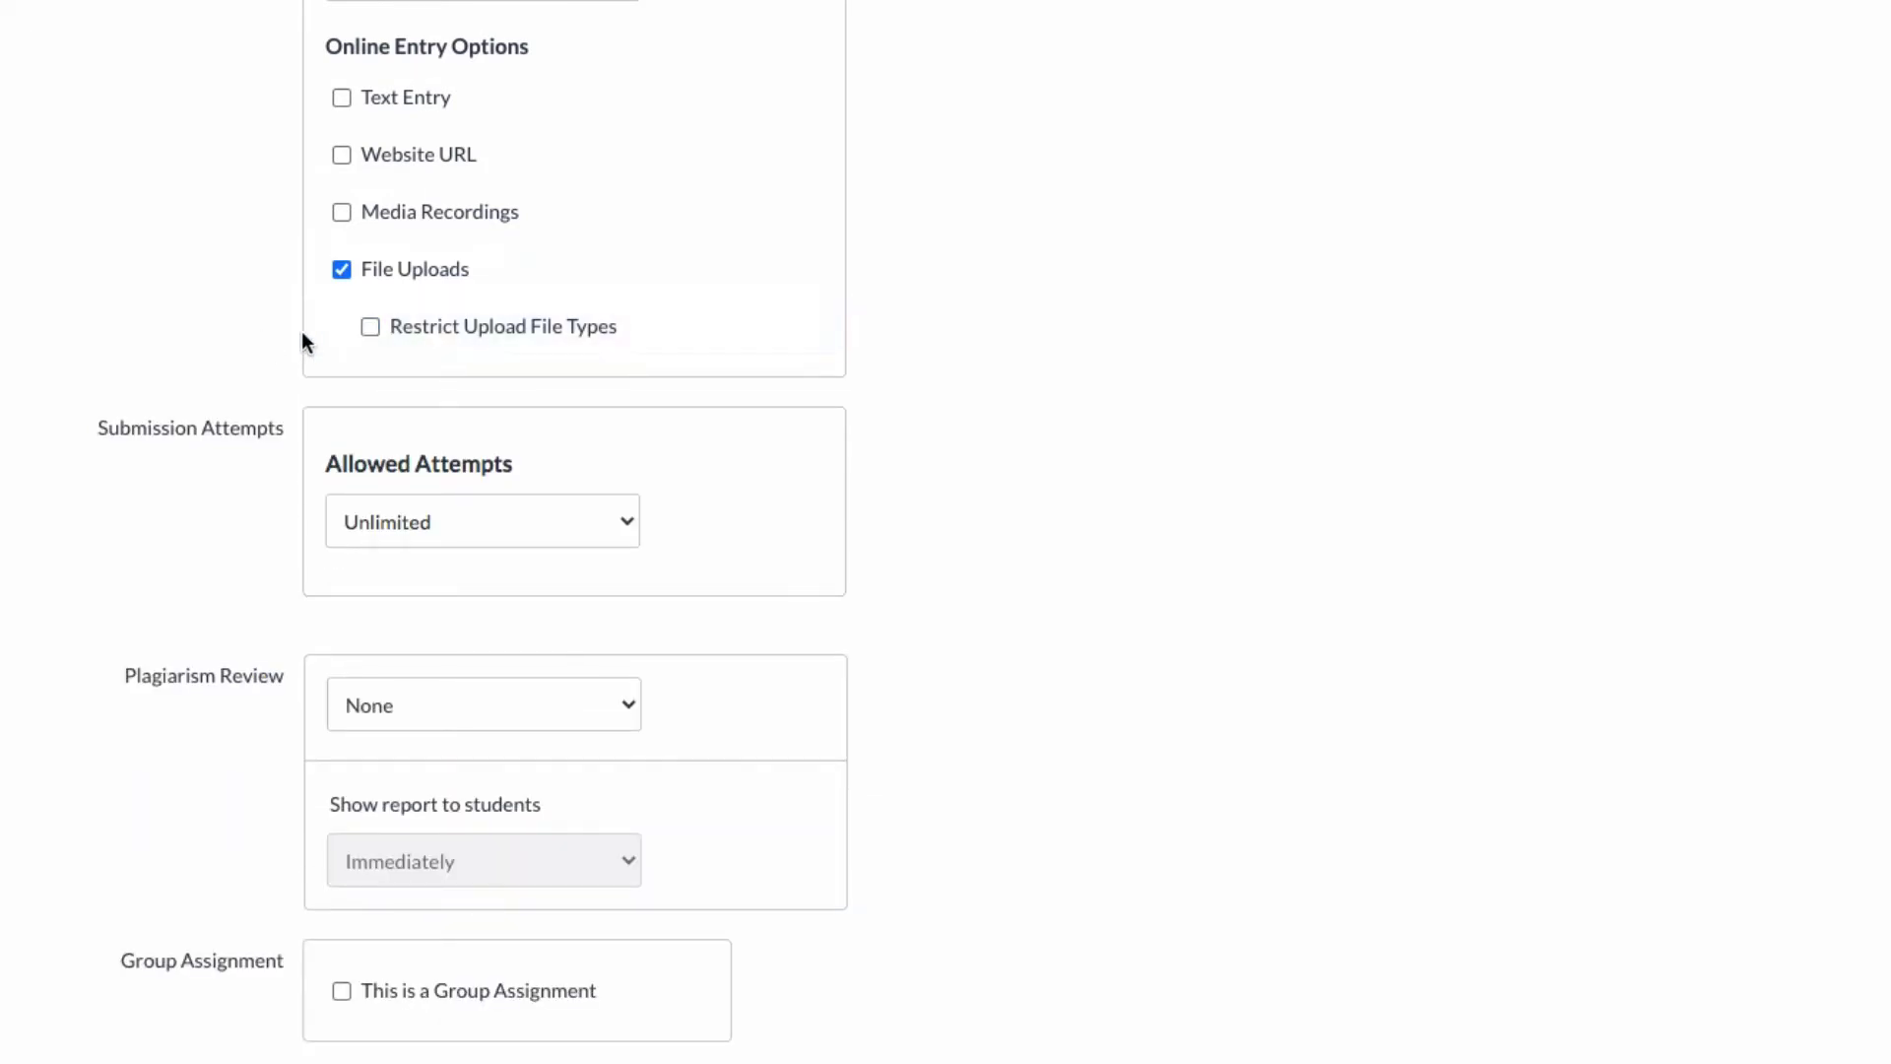
# Limit the allowed submission attempts for the essay to 2
pyautogui.click(627, 531)
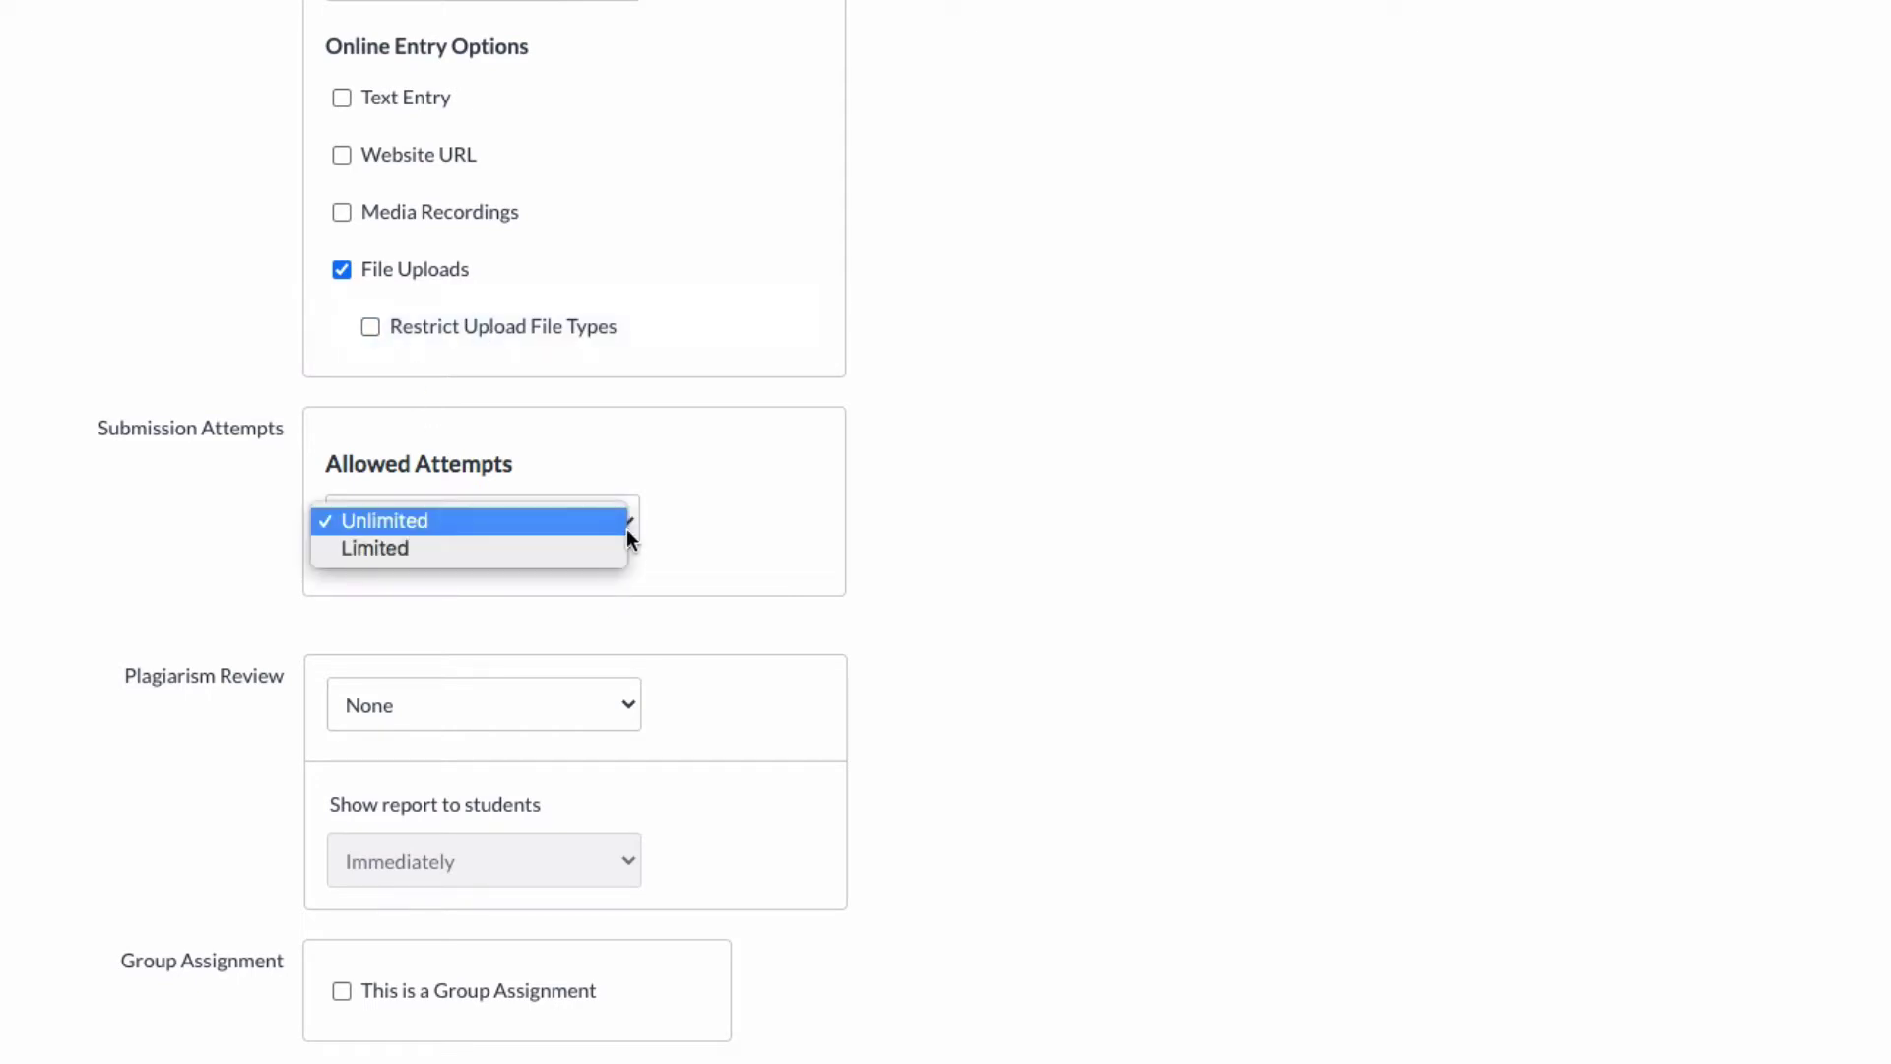
pyautogui.click(576, 553)
pyautogui.click(588, 632)
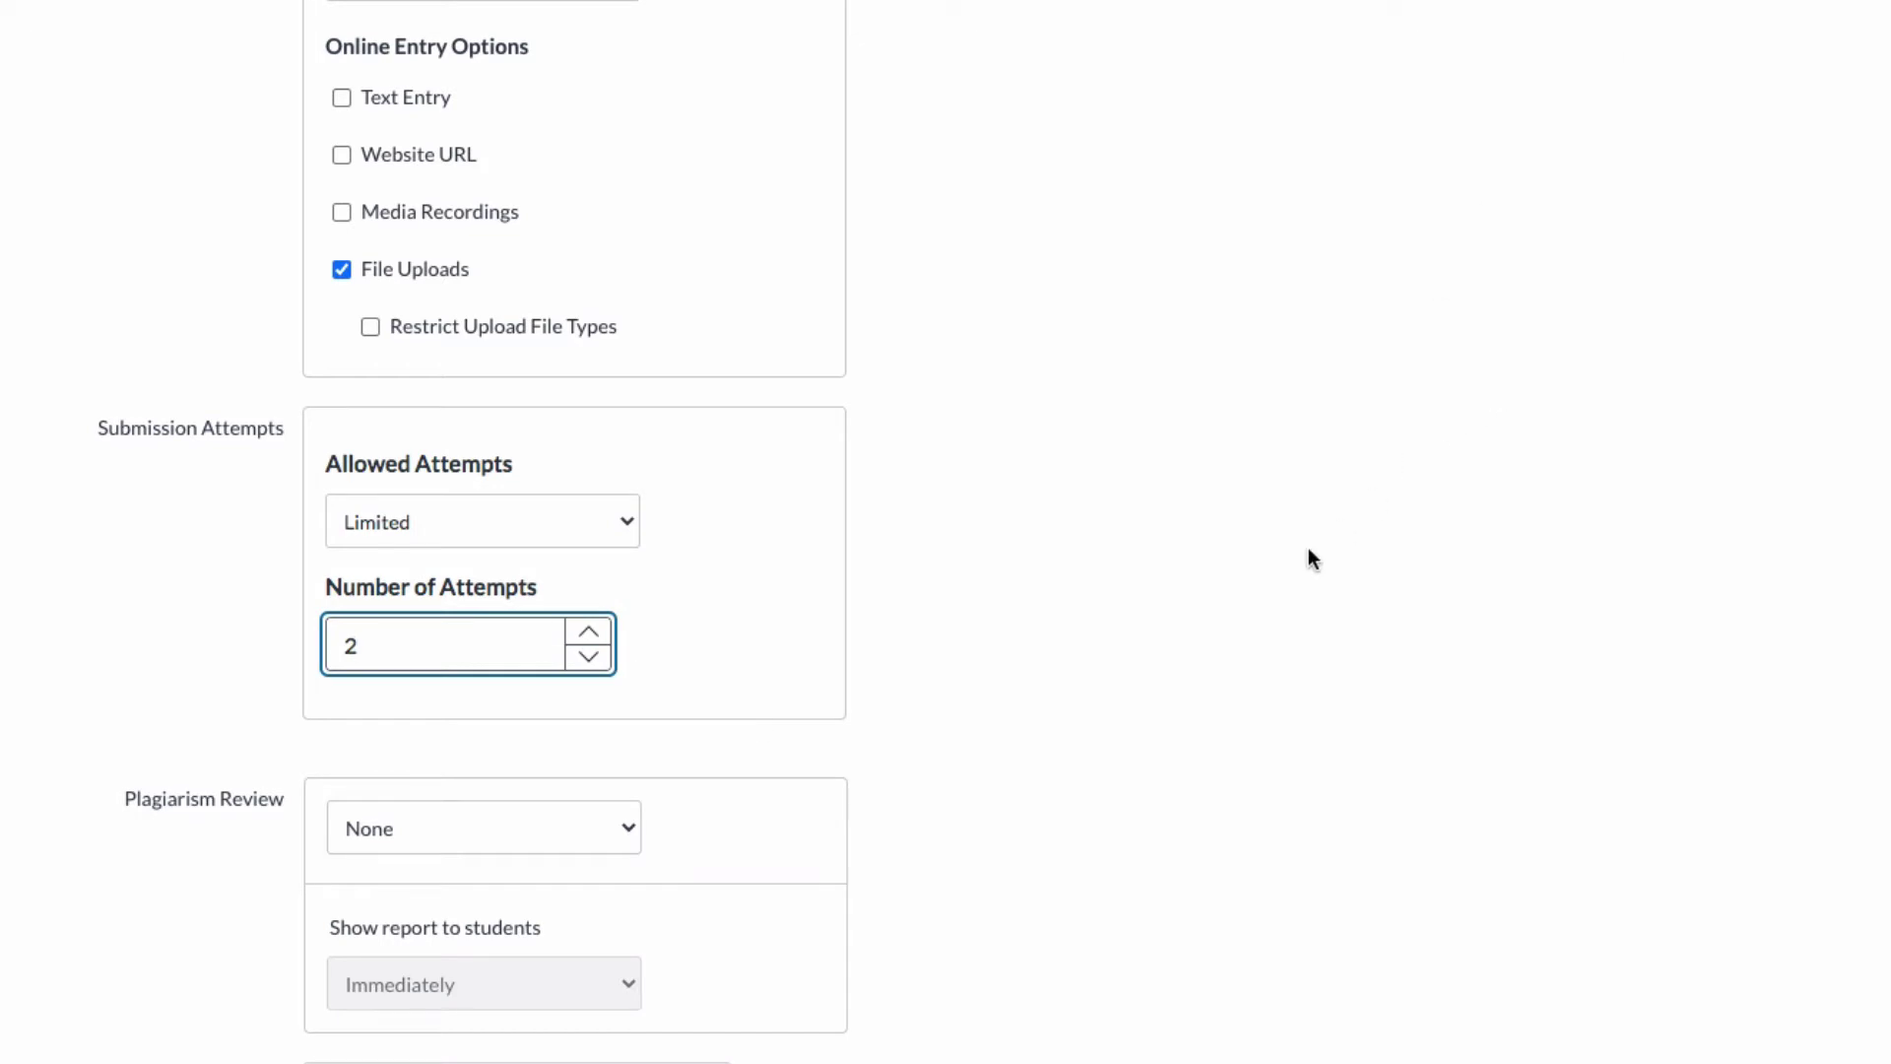
# Choose Turnitin as the plagiarism review for the essay assignment
pyautogui.scroll(-3, 1281, 576)
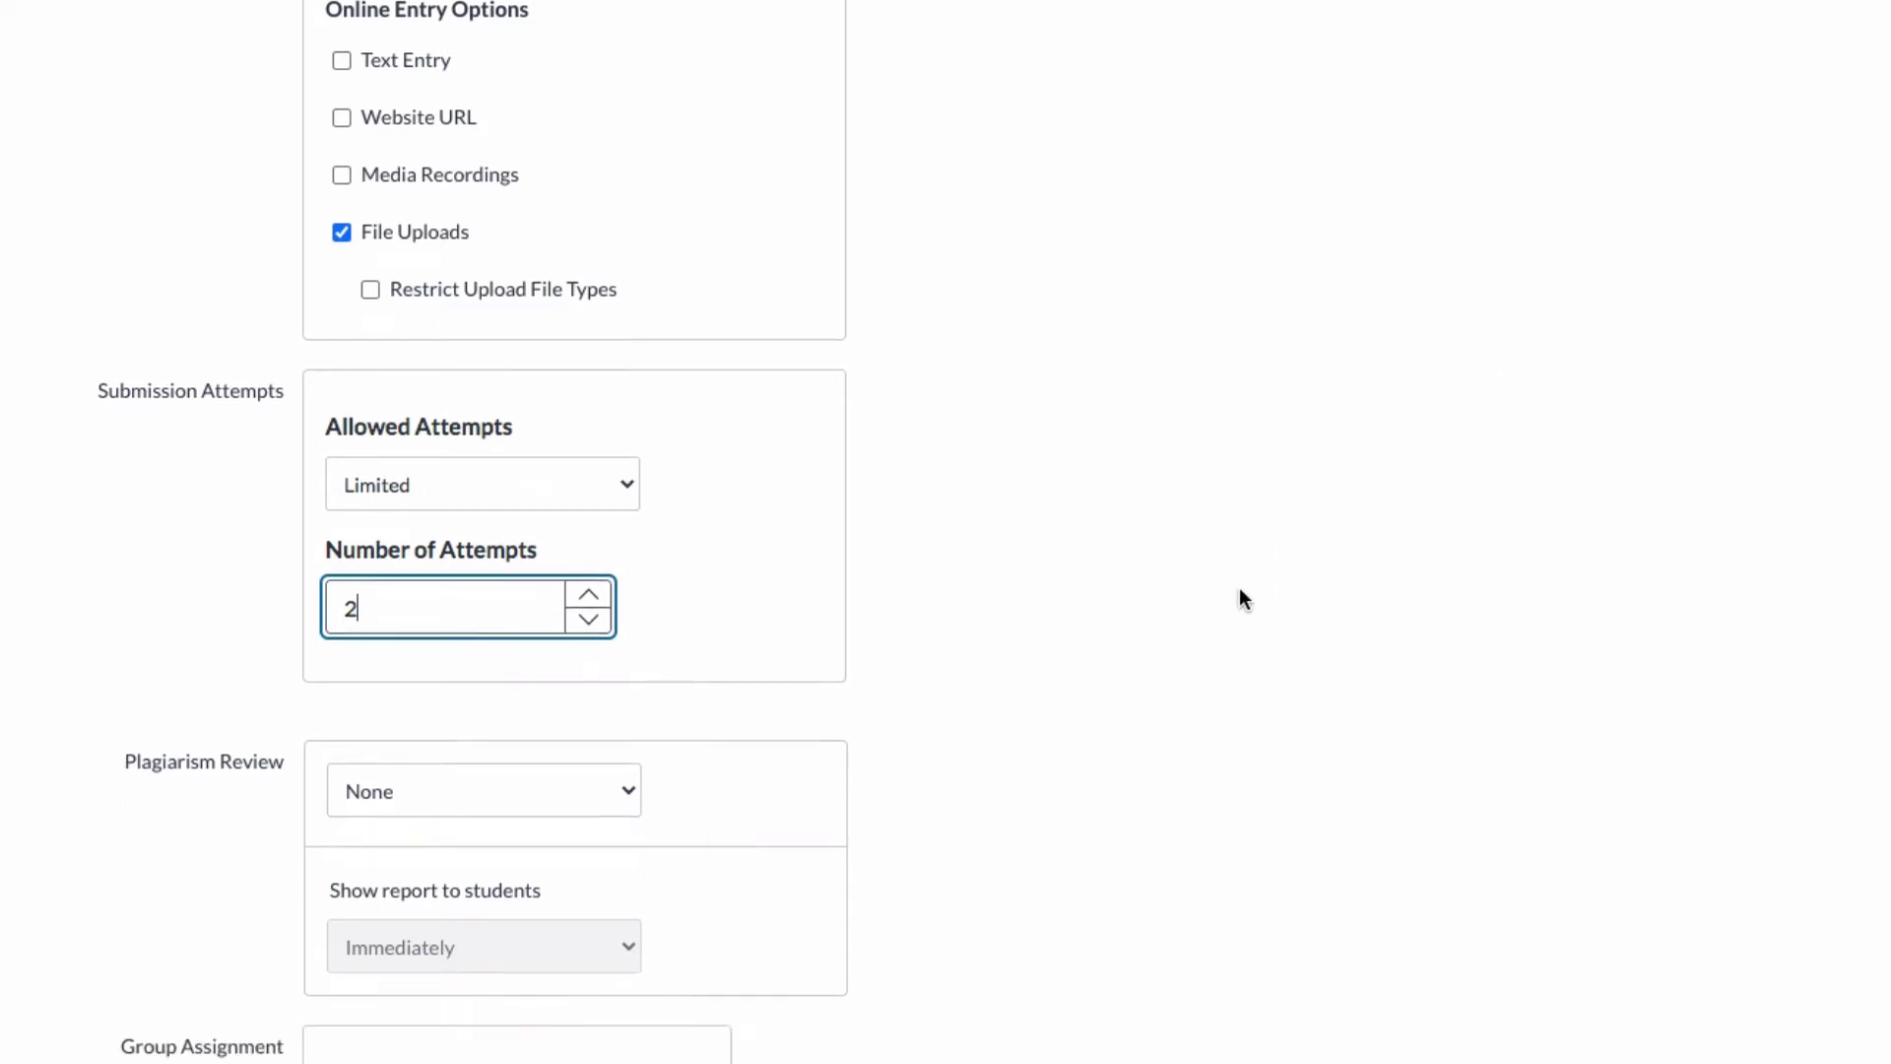
pyautogui.click(625, 464)
pyautogui.click(591, 491)
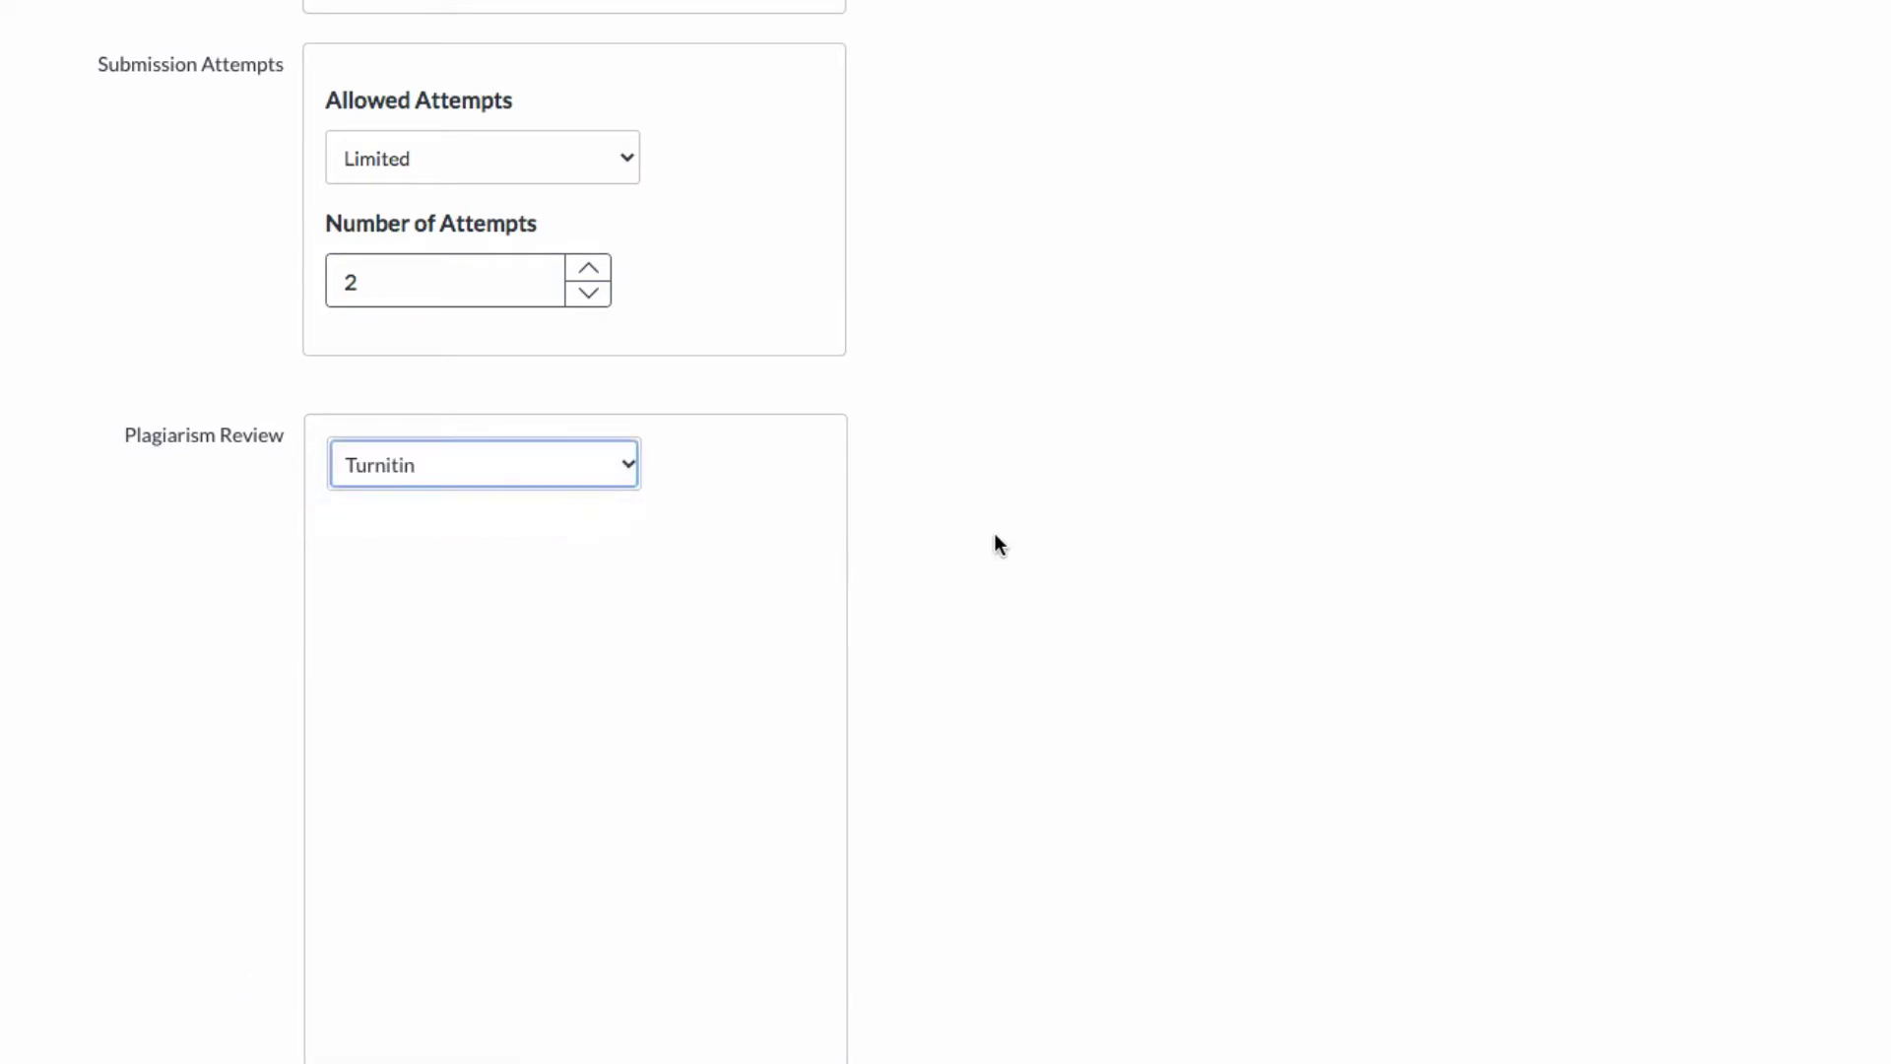
# Set the essay's due date to Sep 4, 2020 at 11:59pm, and save and publish the assignment
pyautogui.scroll(-4, 993, 628)
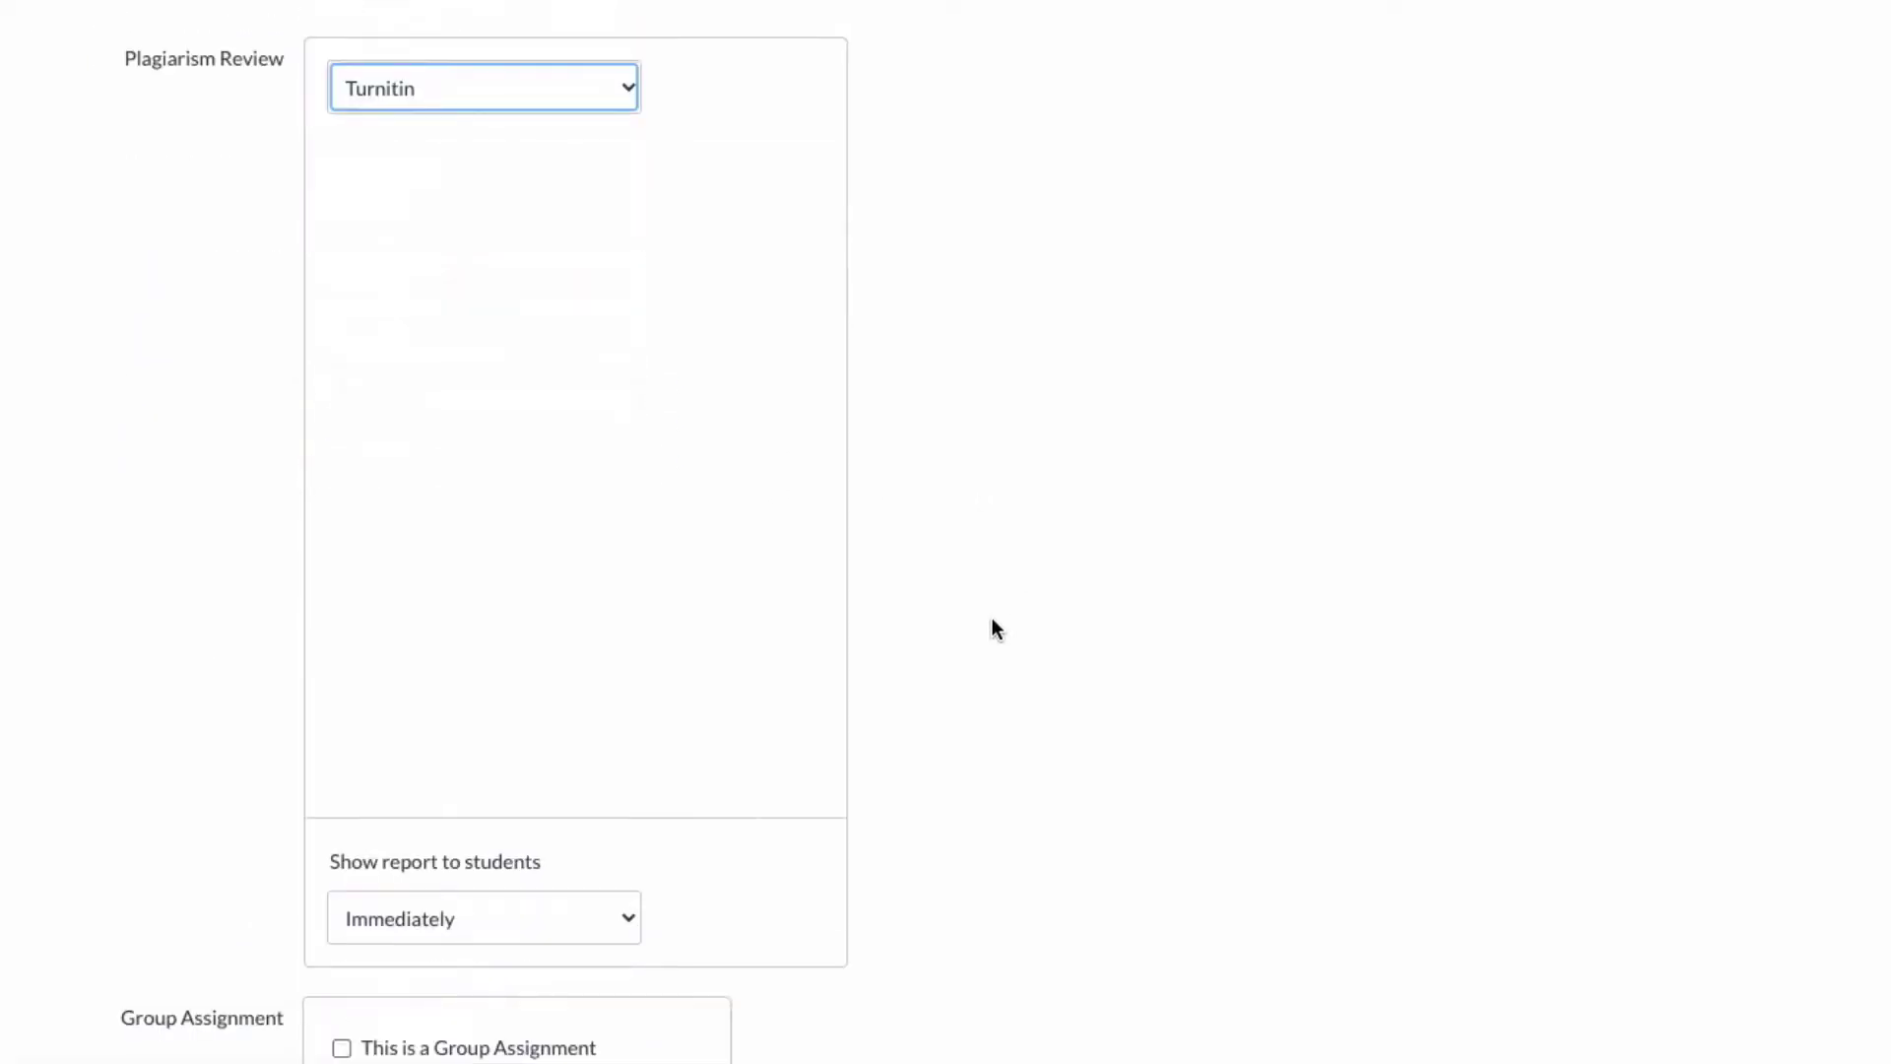
pyautogui.scroll(-6, 991, 618)
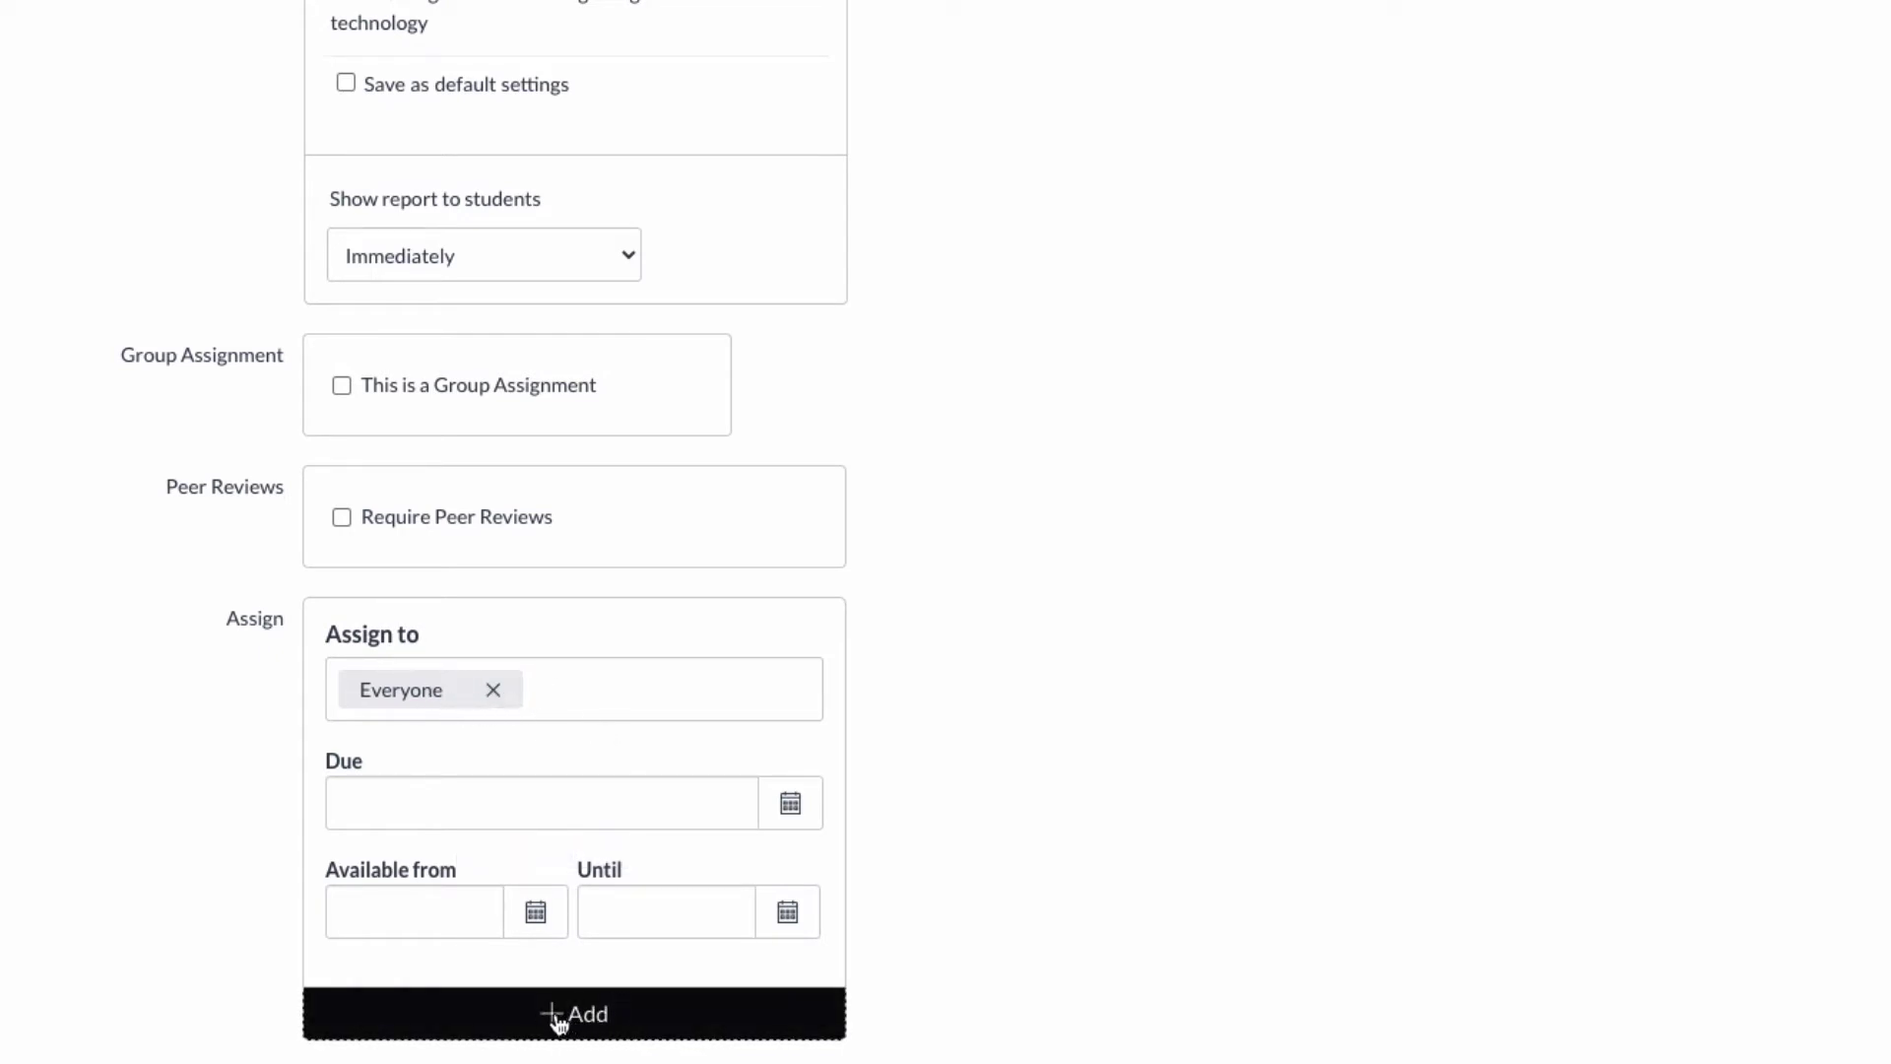
pyautogui.click(789, 805)
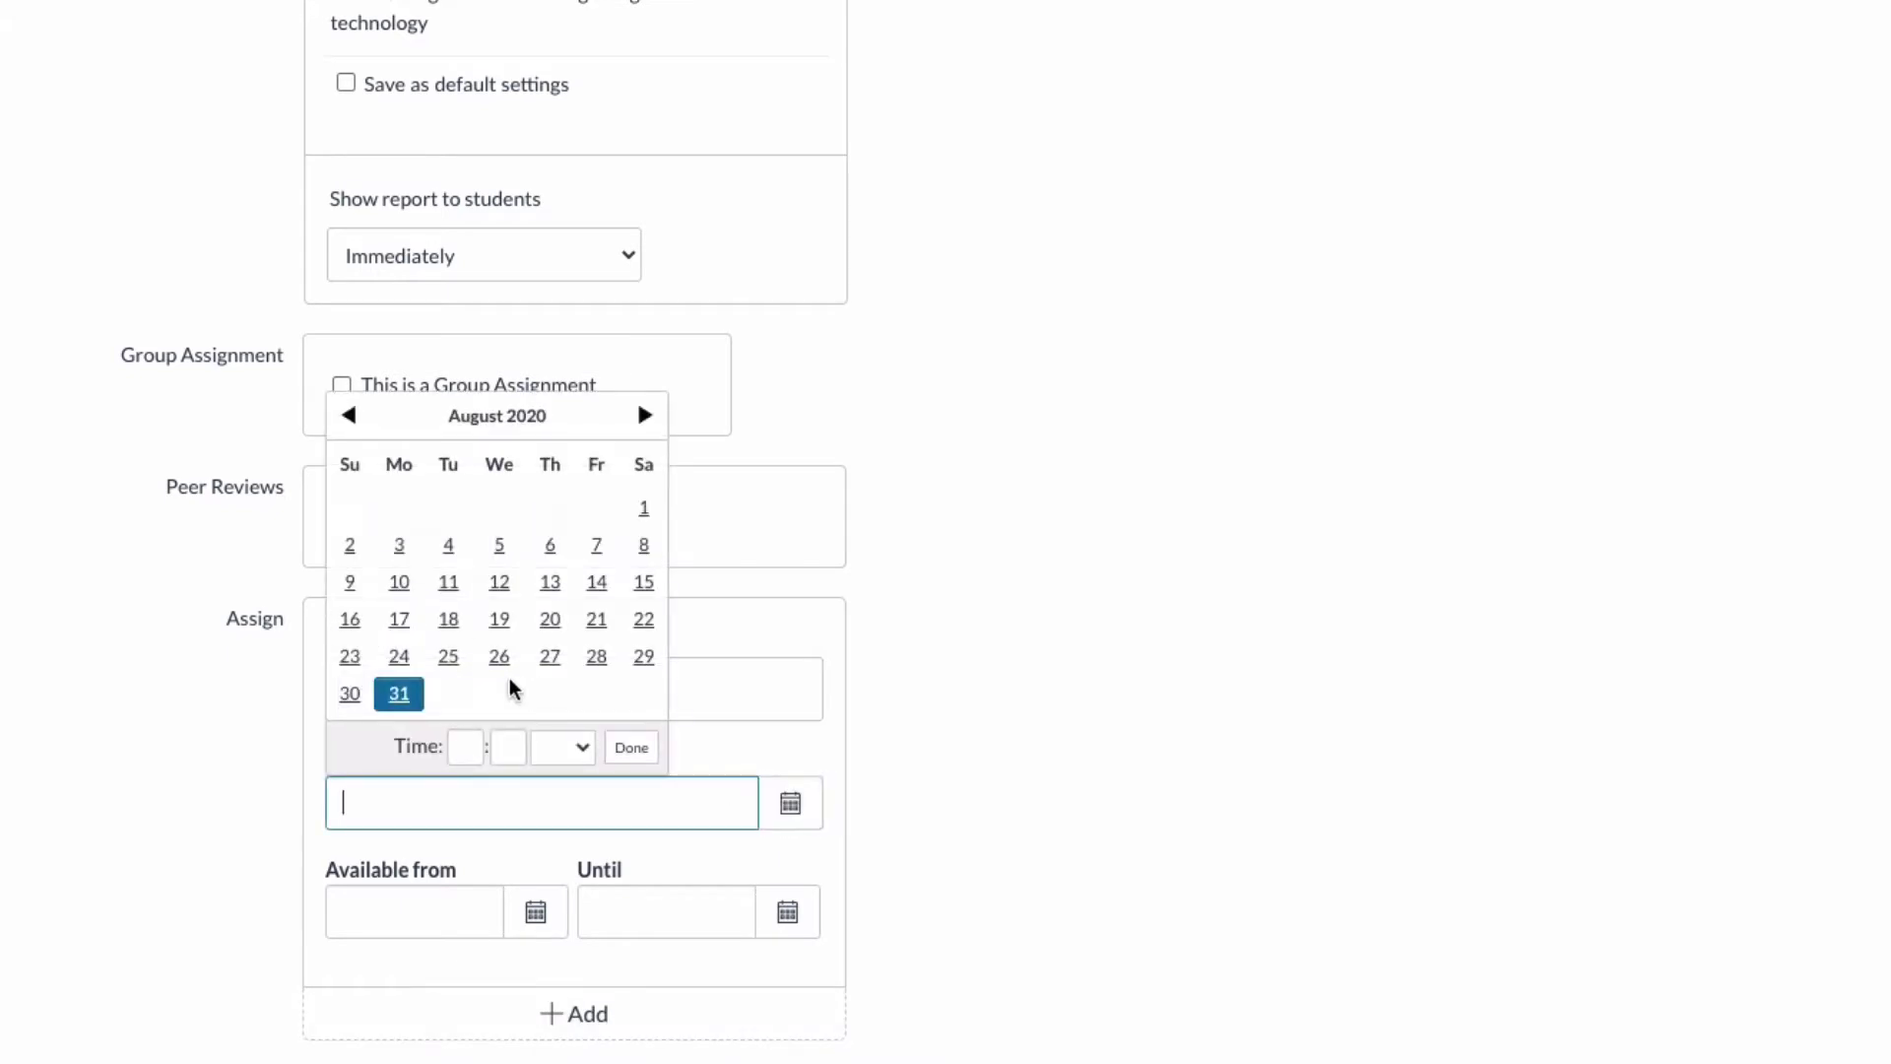
pyautogui.click(644, 415)
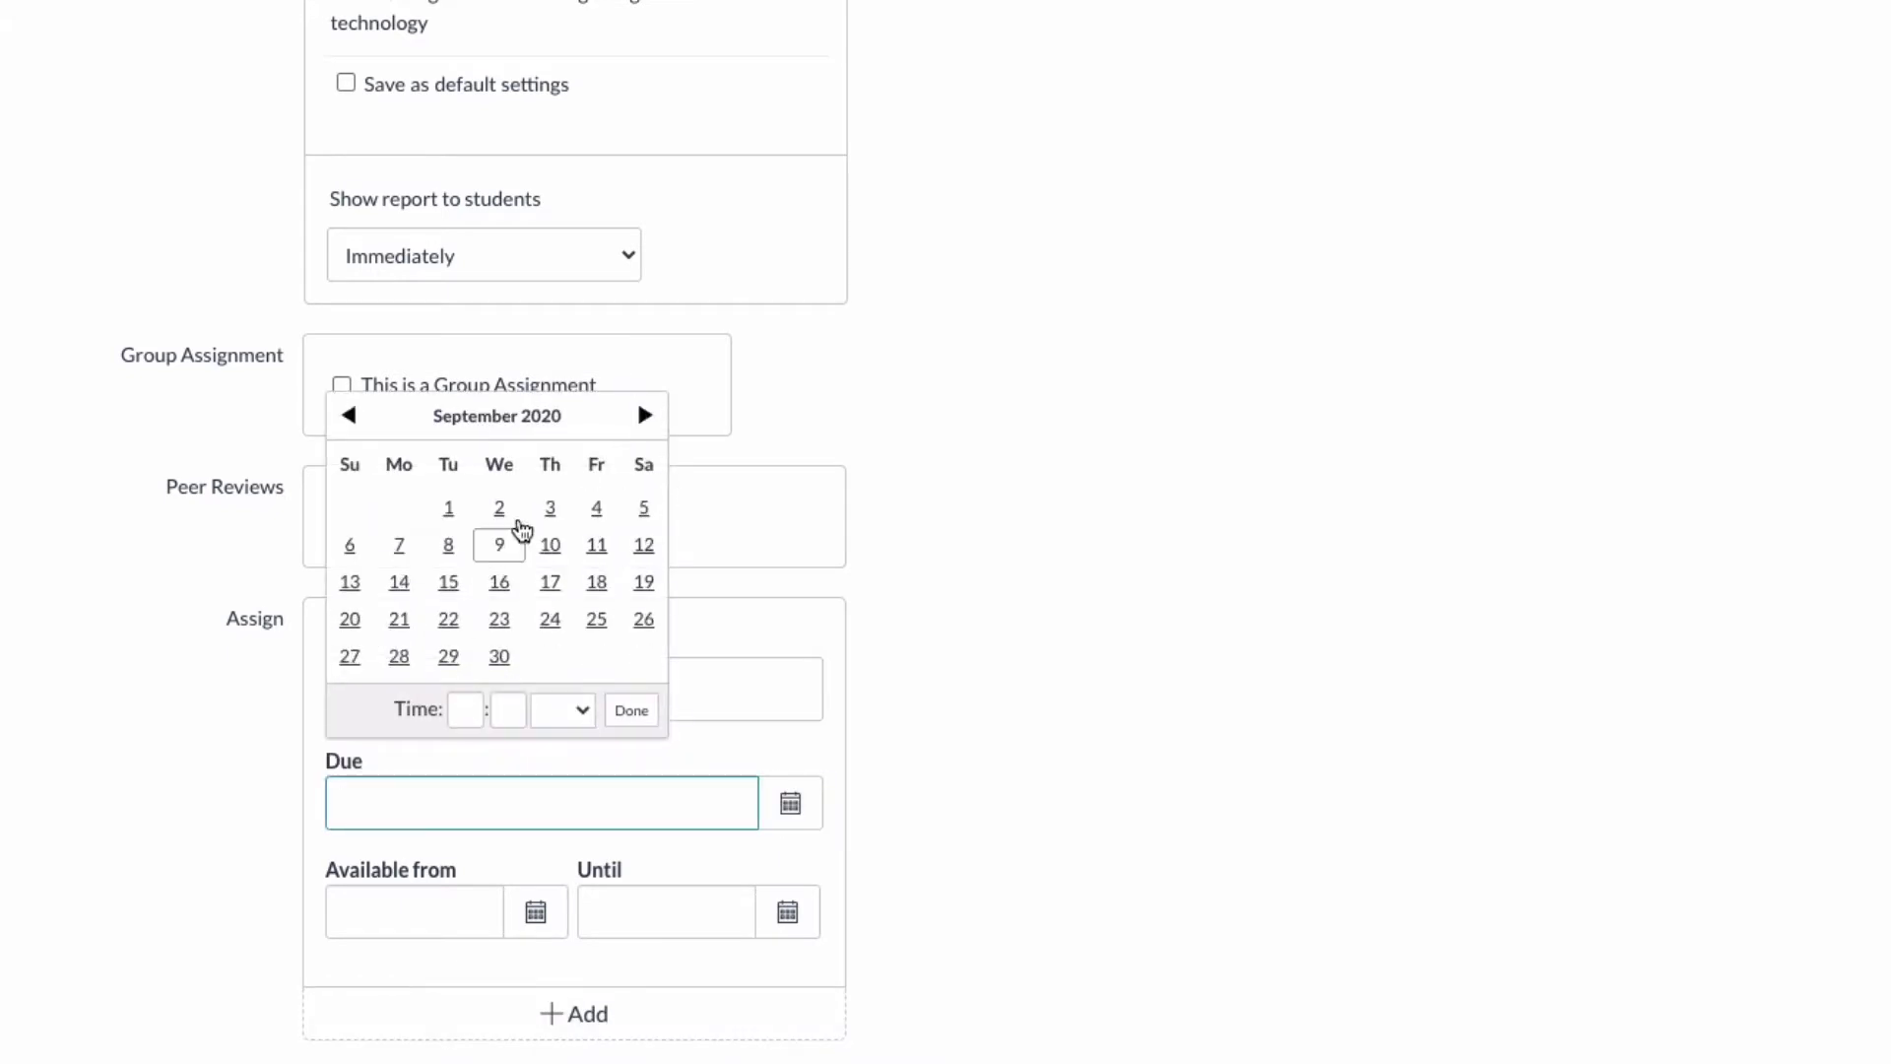
pyautogui.click(596, 509)
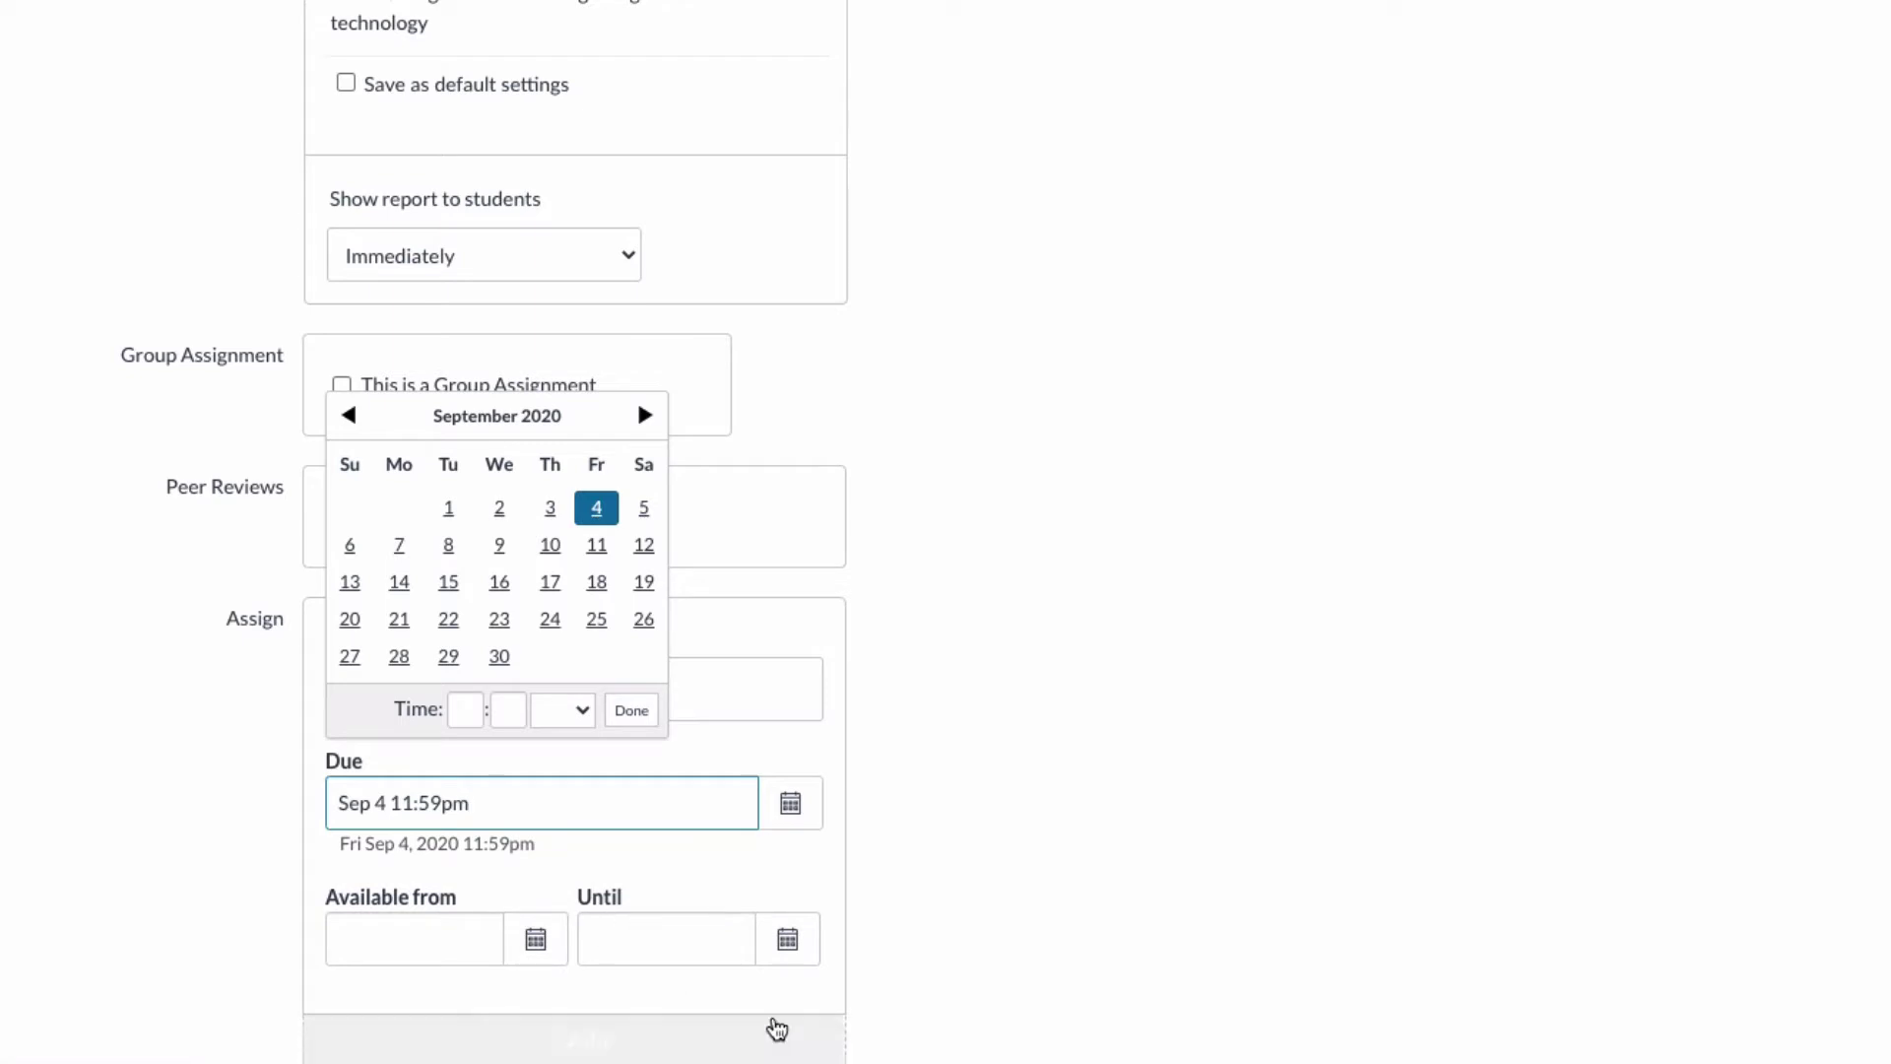
pyautogui.scroll(-2, 925, 1000)
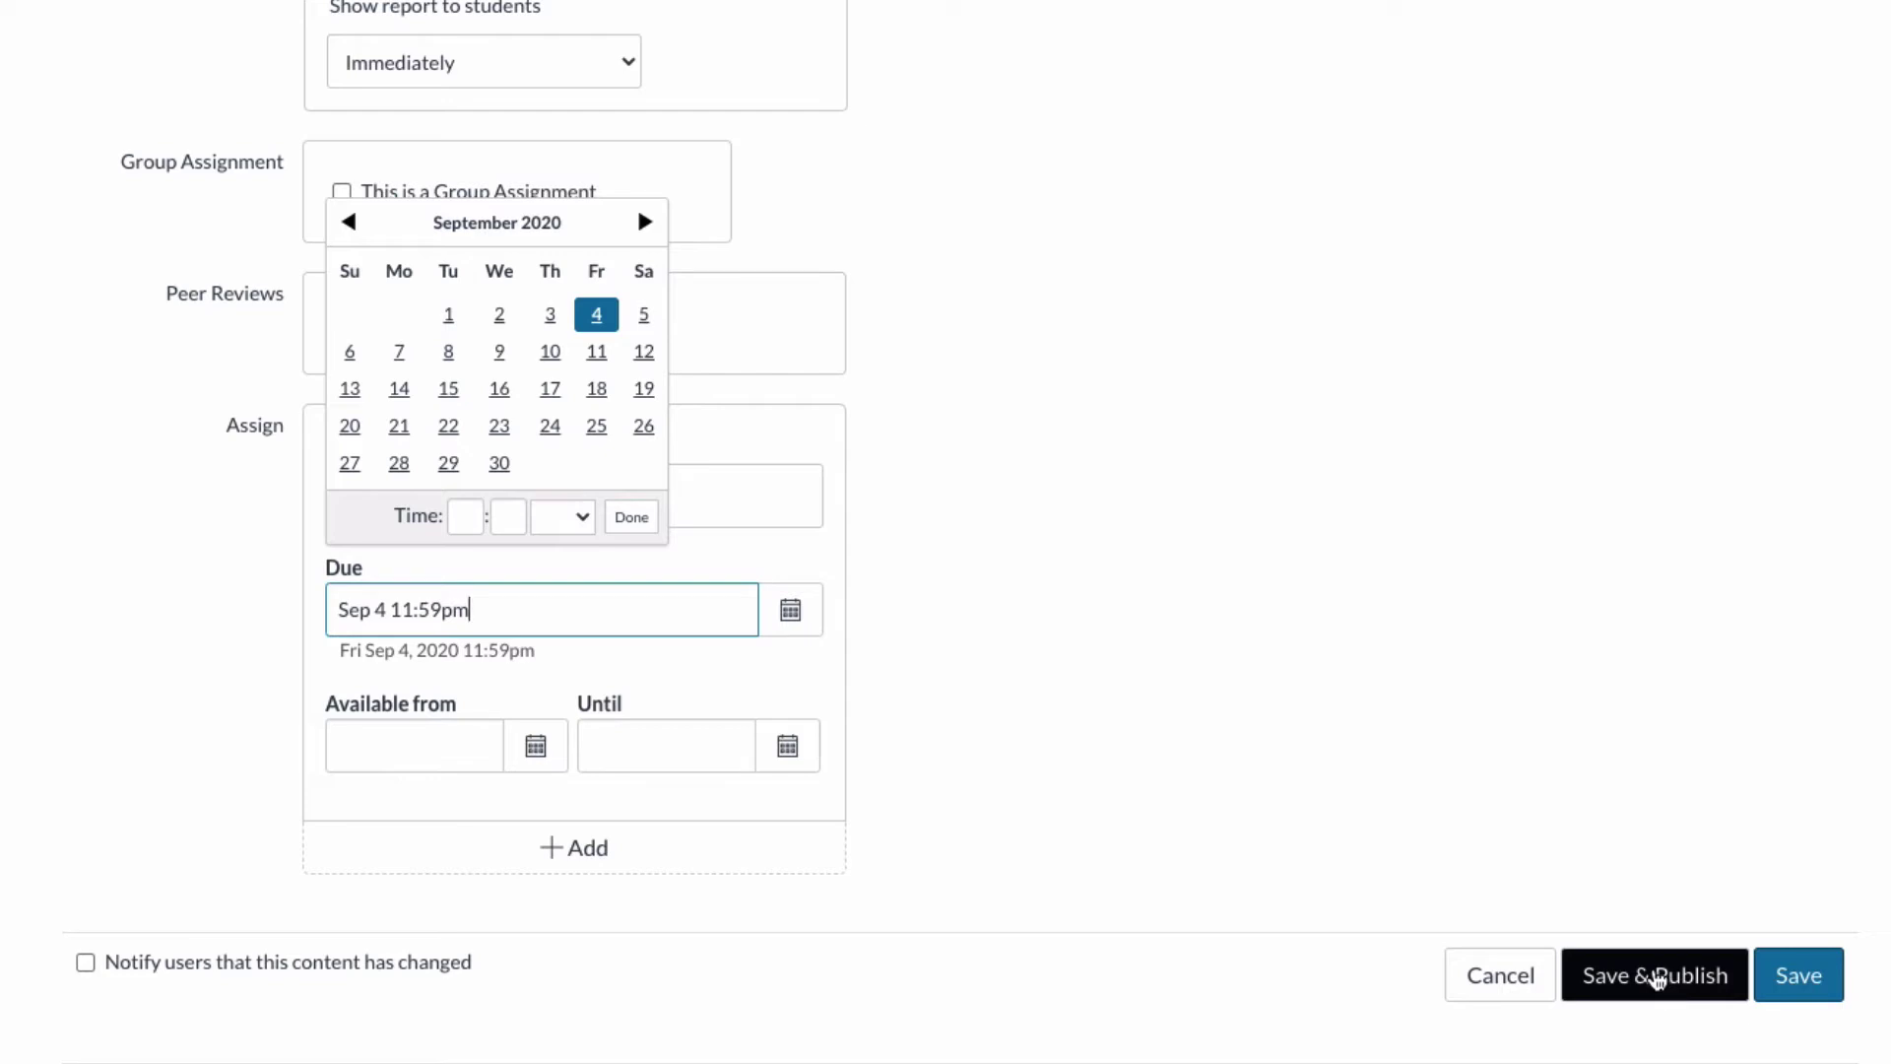
pyautogui.click(1659, 982)
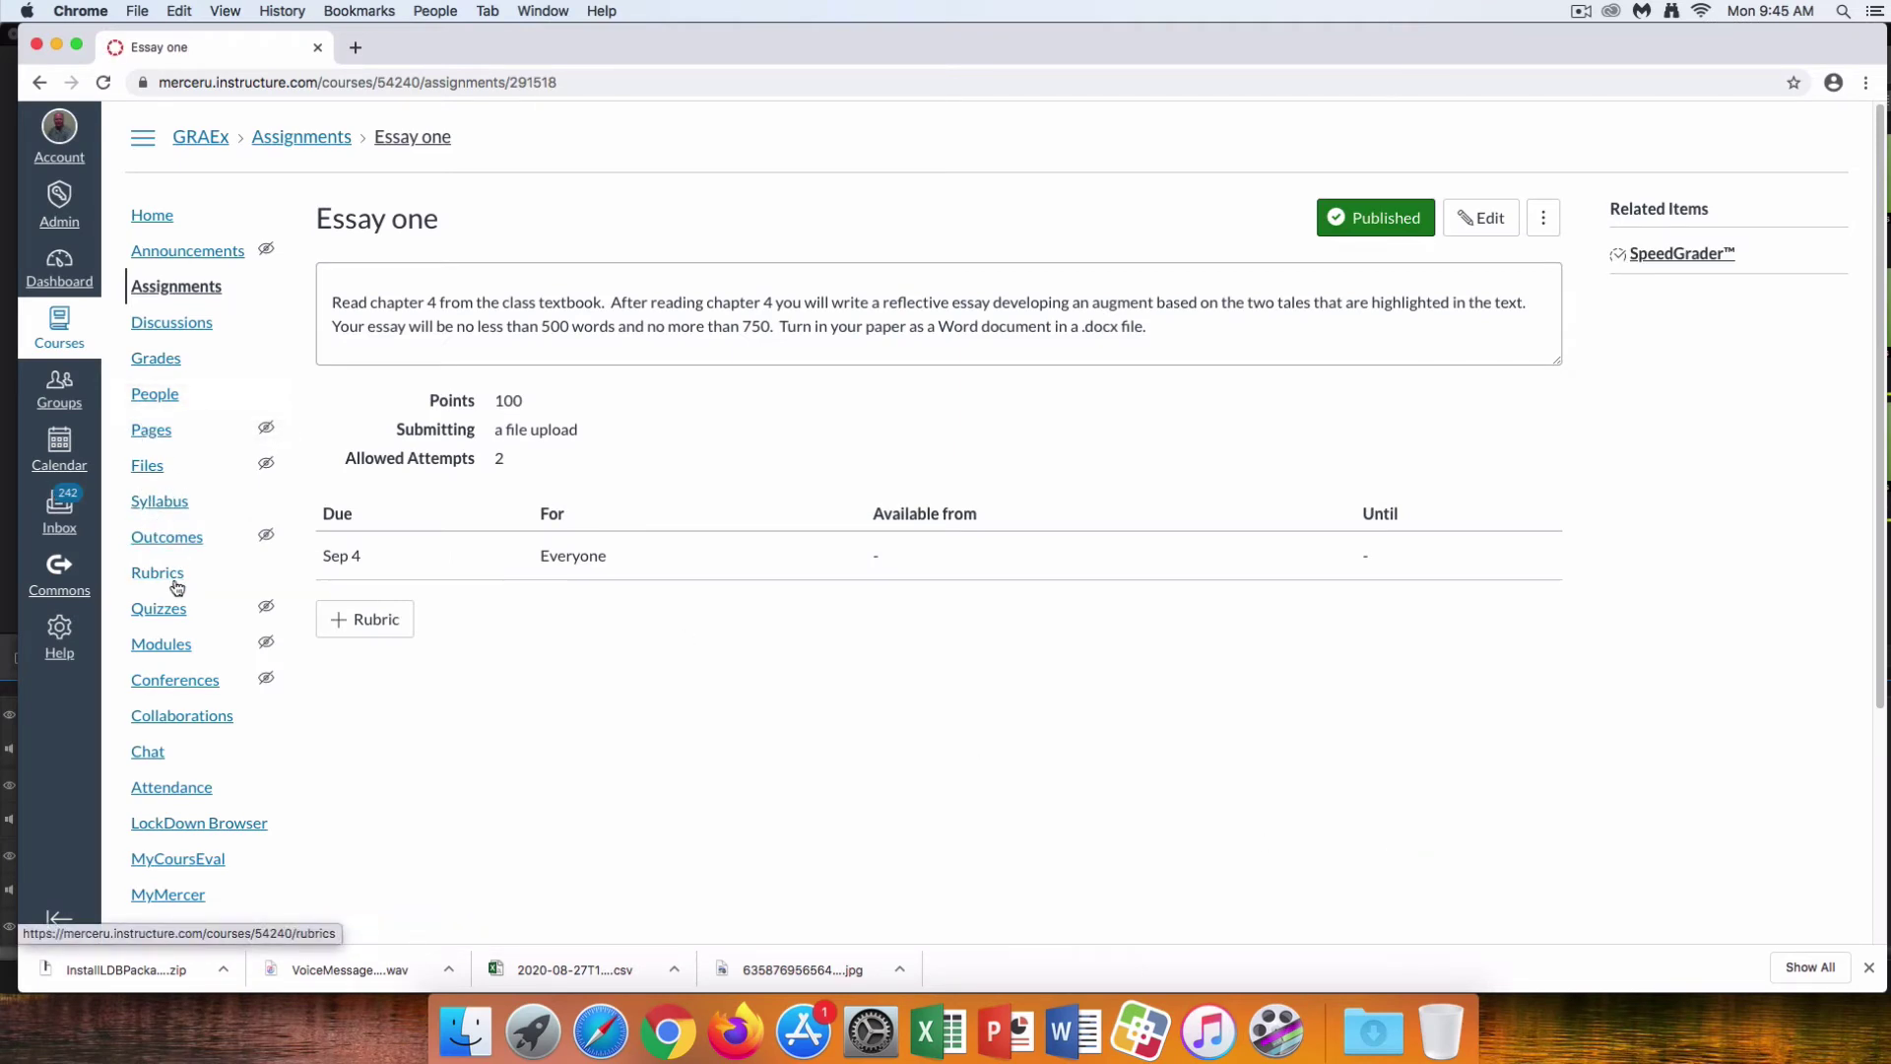
# Open the course gradebook and enter a grade of 95 for the first student on Essay one
pyautogui.click(153, 363)
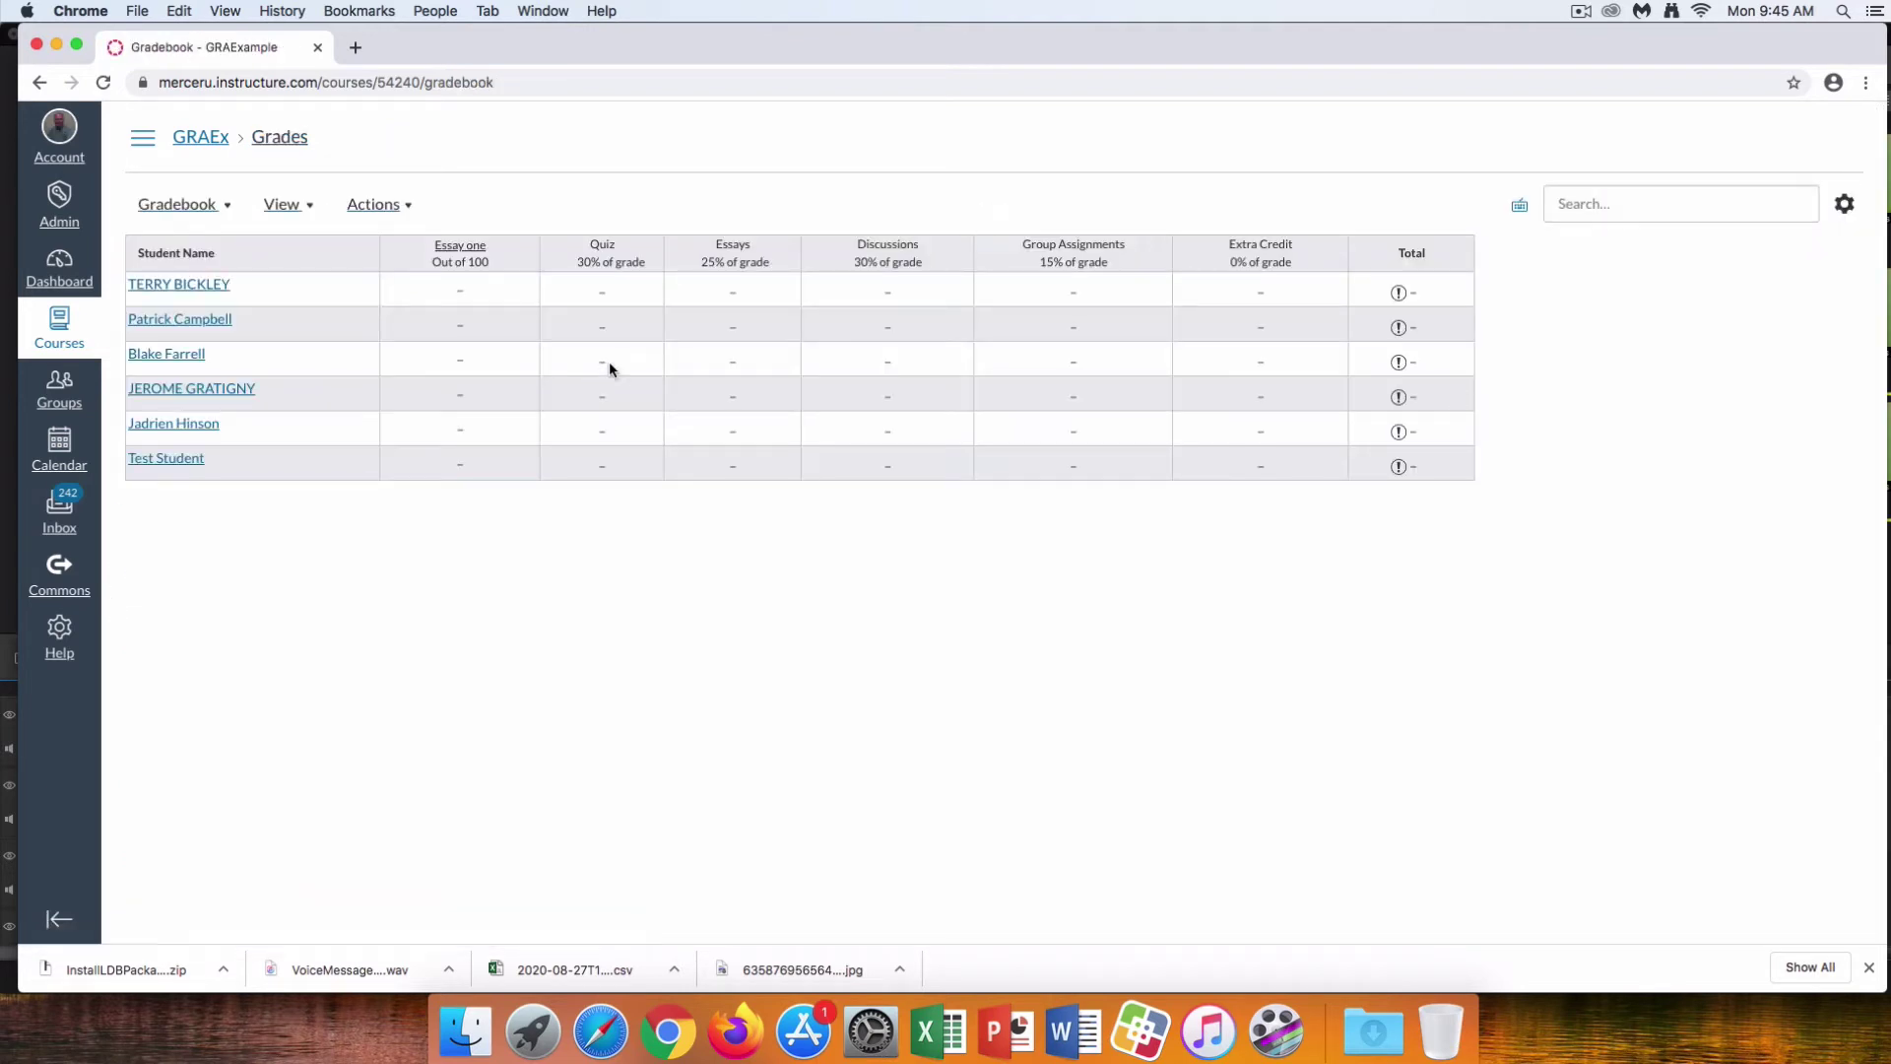
pyautogui.click(452, 291)
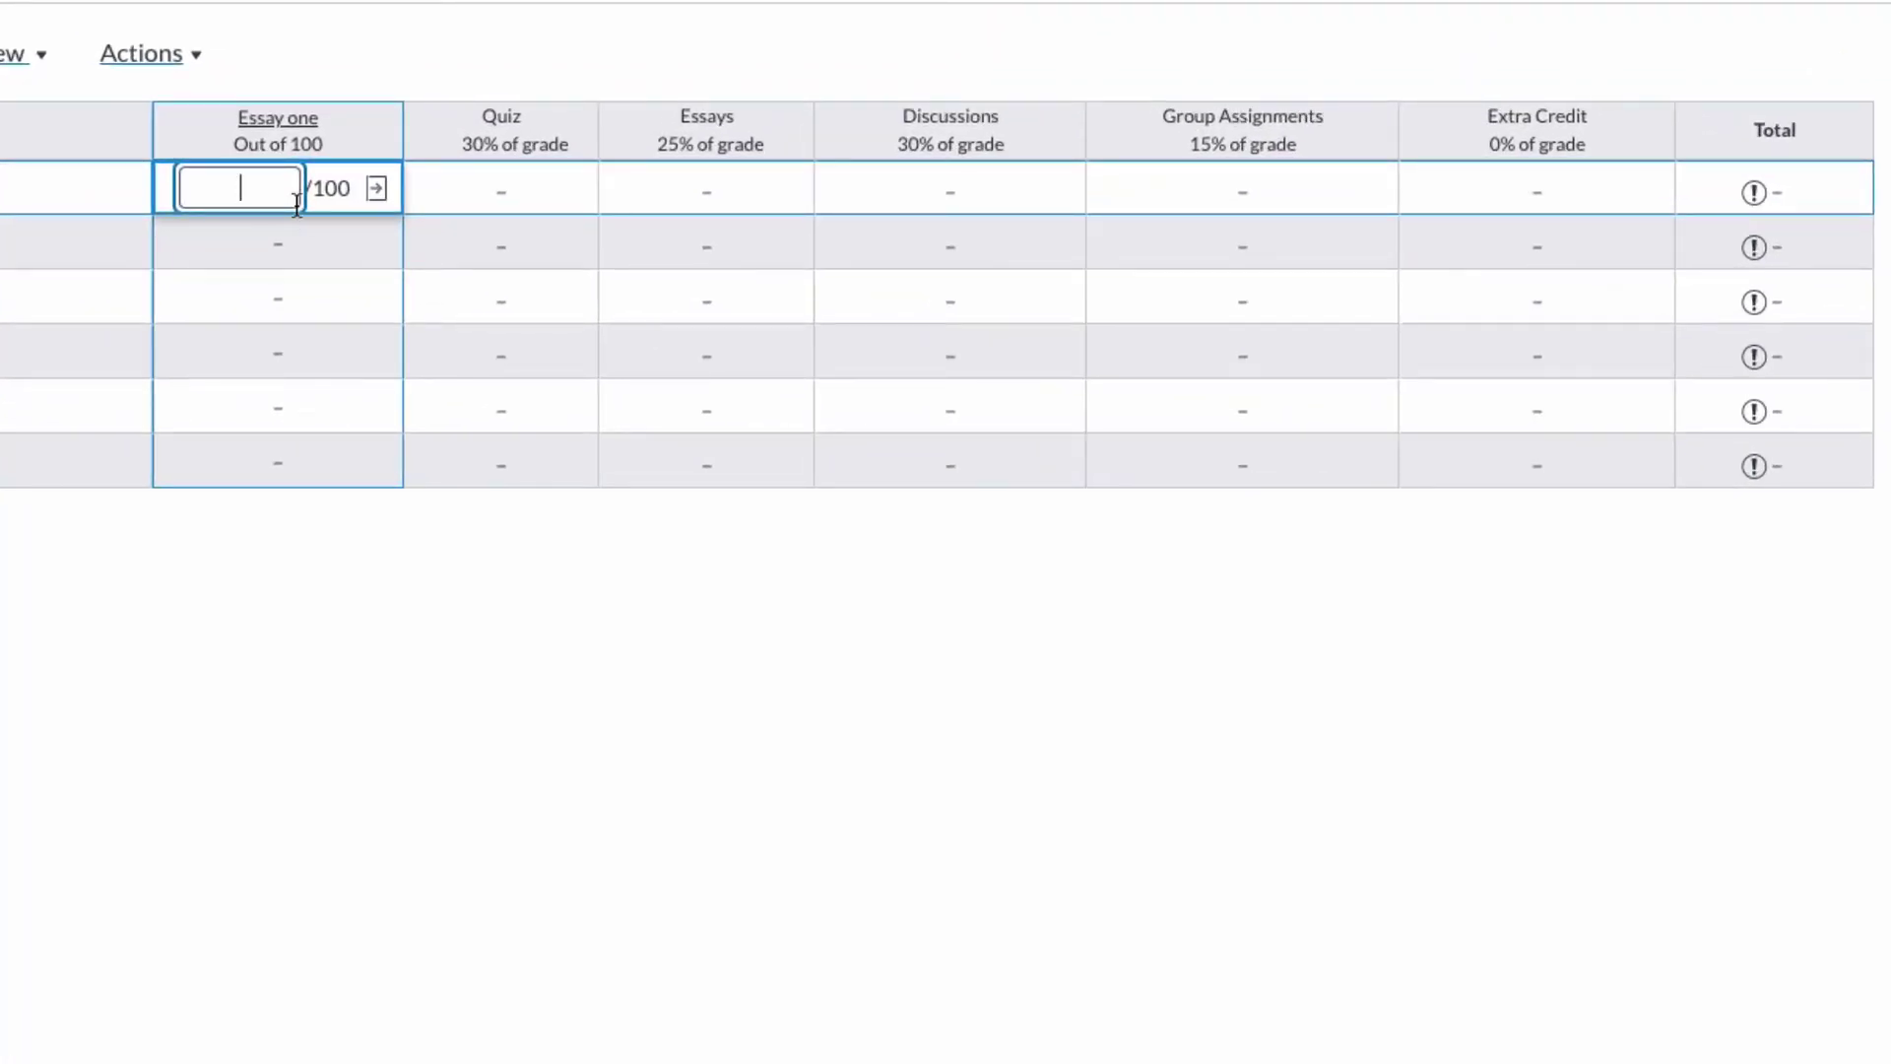
pyautogui.write('95')
pyautogui.click(529, 203)
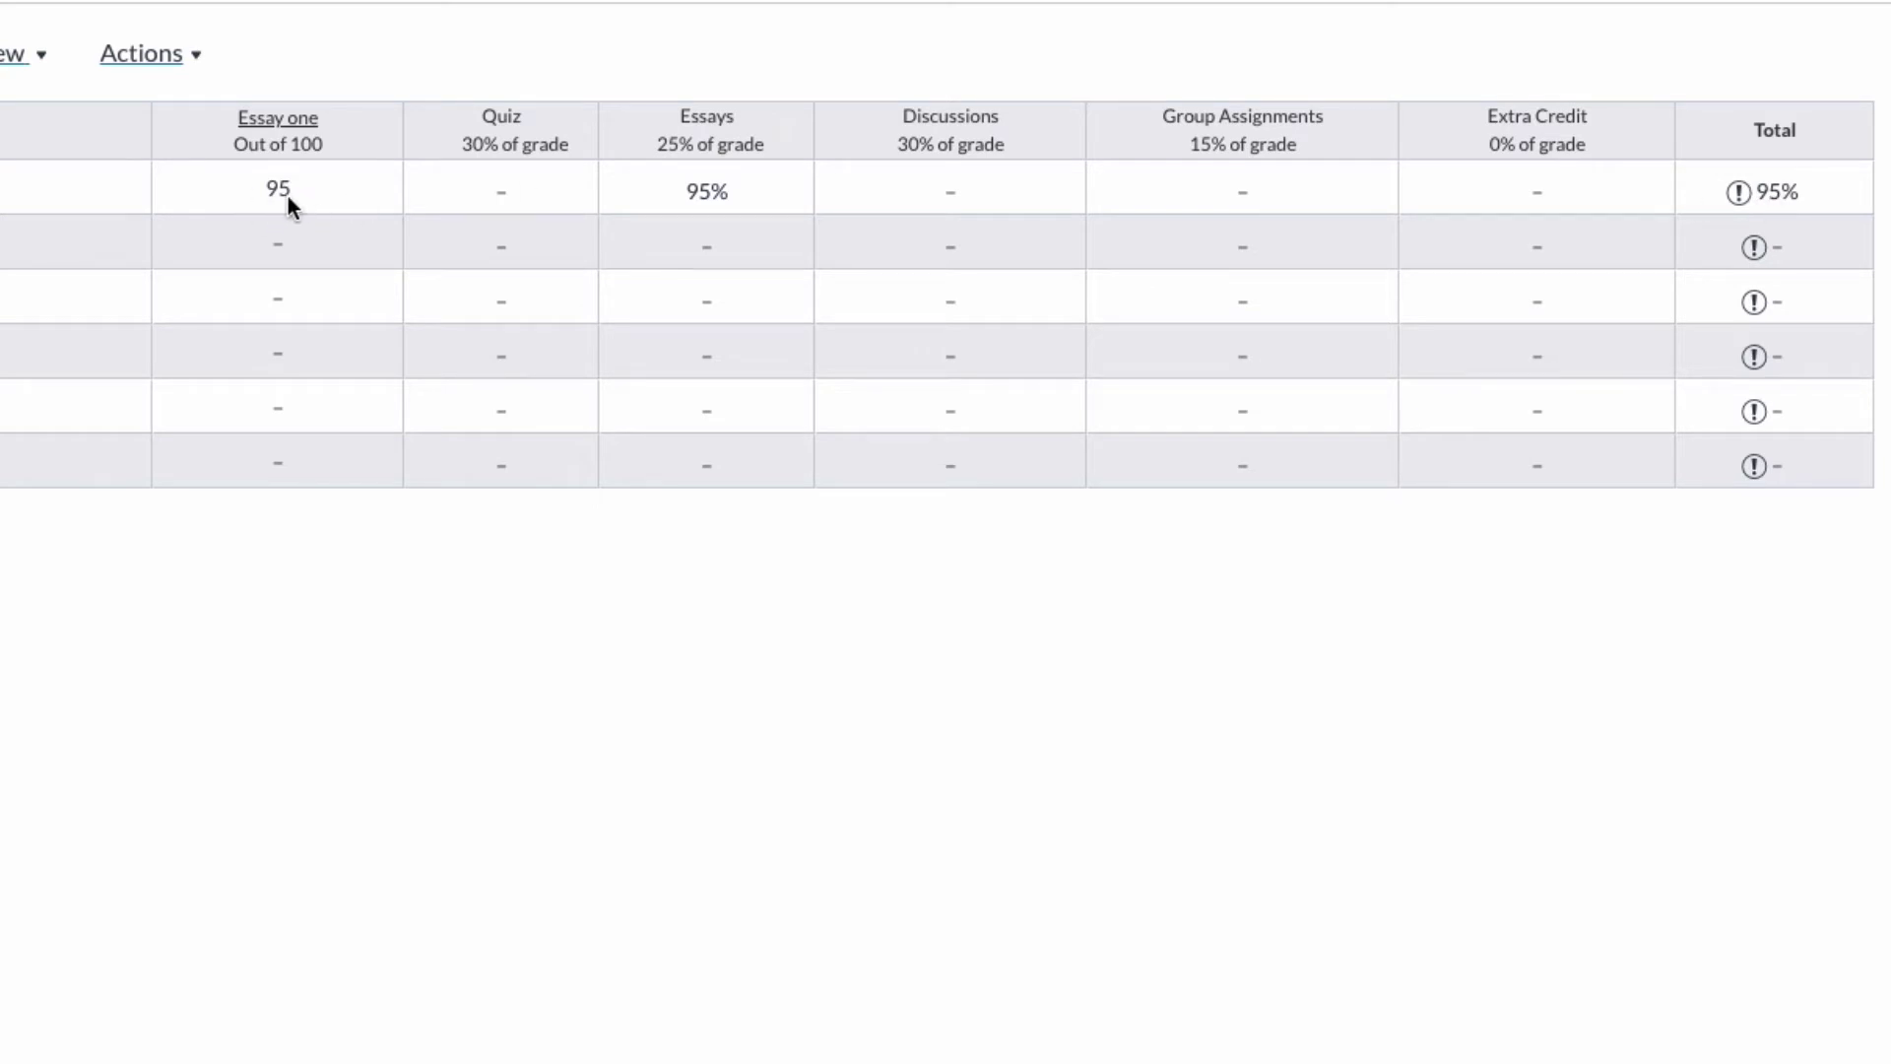
# Compare the first student's Essay one score with the Quiz and Essays group columns and the total
pyautogui.click(510, 193)
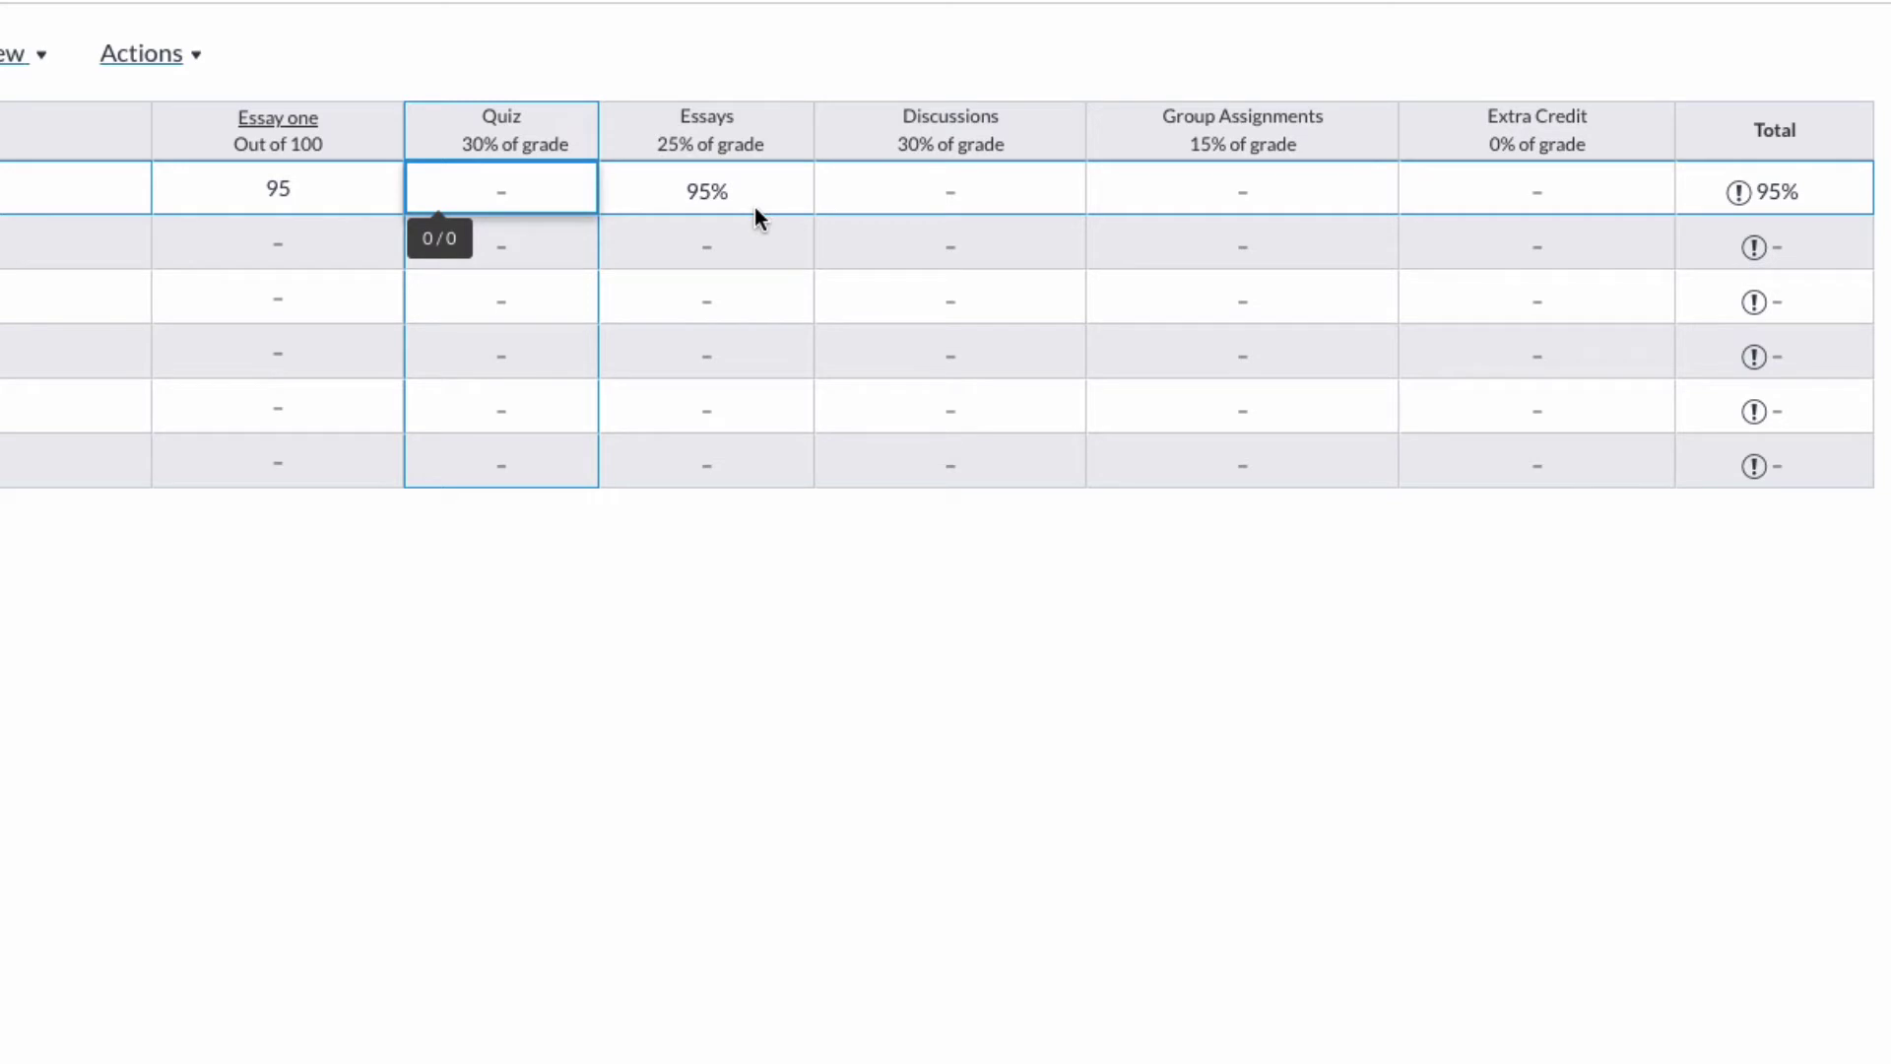
pyautogui.press('Left')
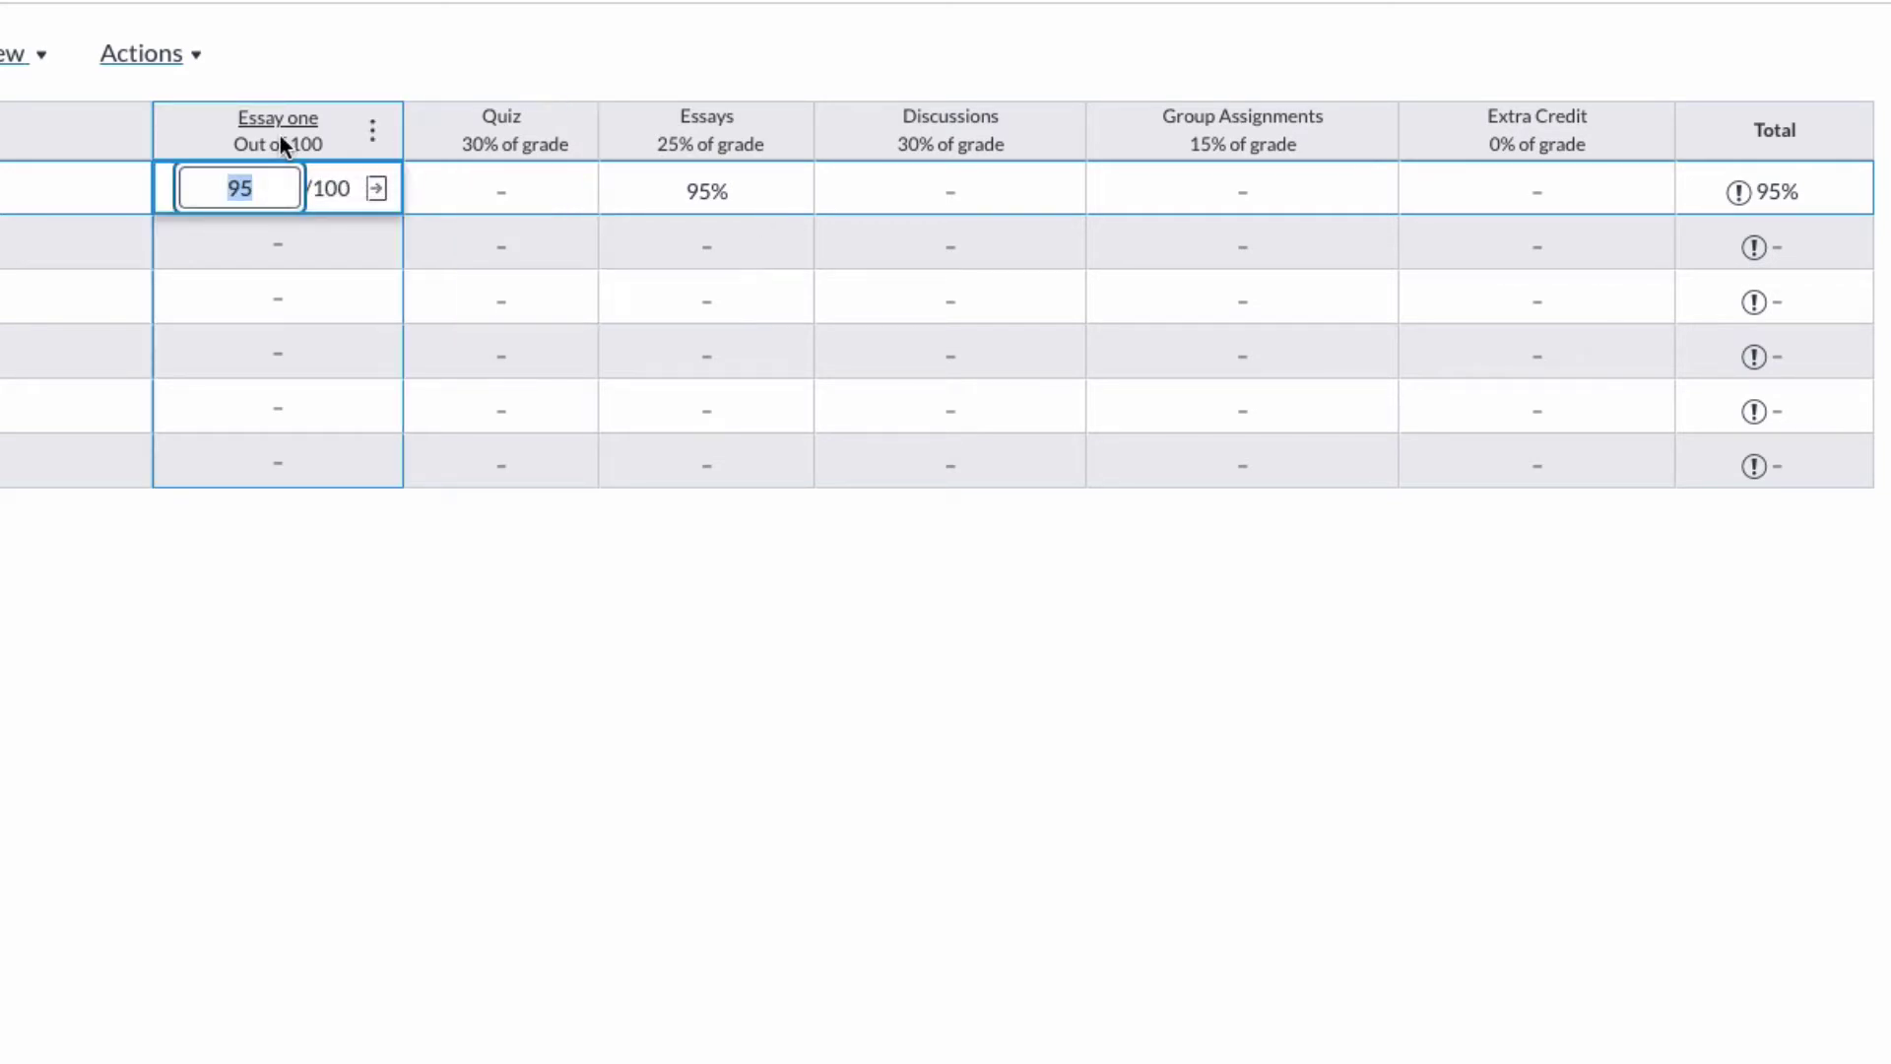
pyautogui.click(281, 53)
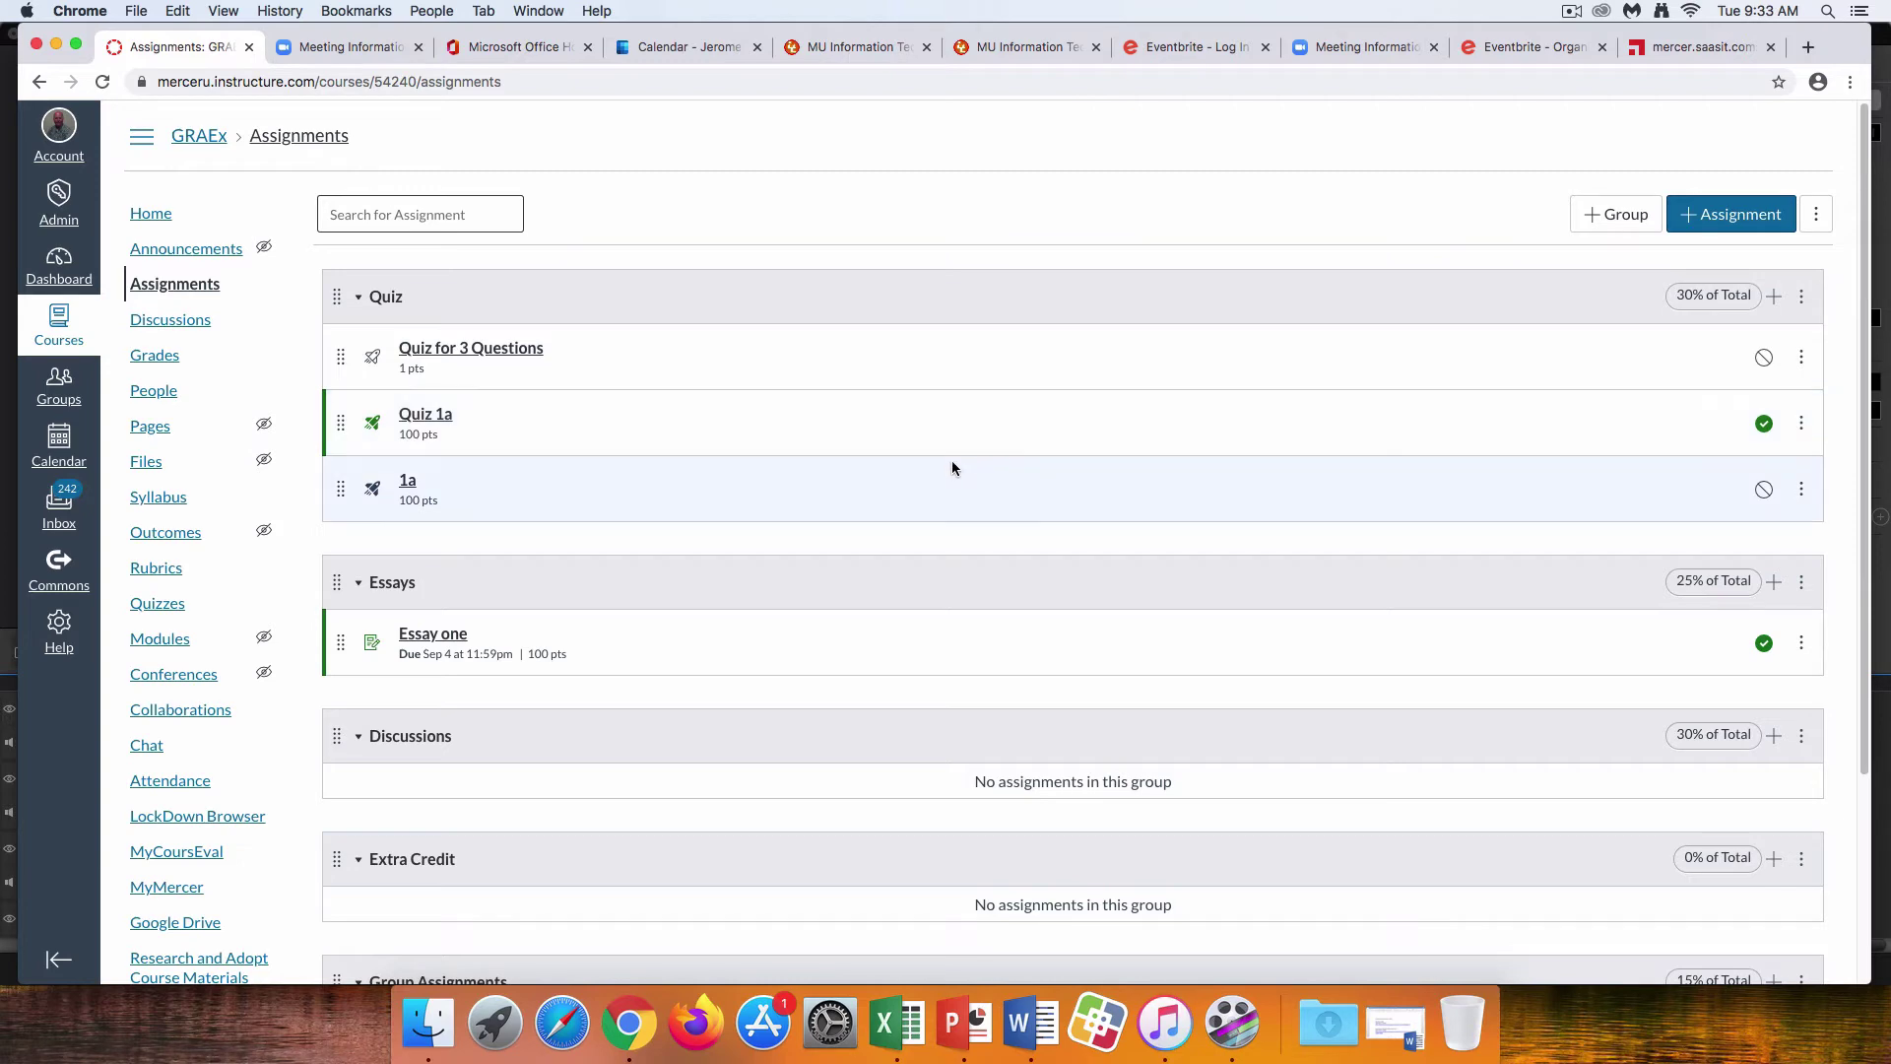
# Delete the Essay one assignment from the Essays group
pyautogui.click(1723, 553)
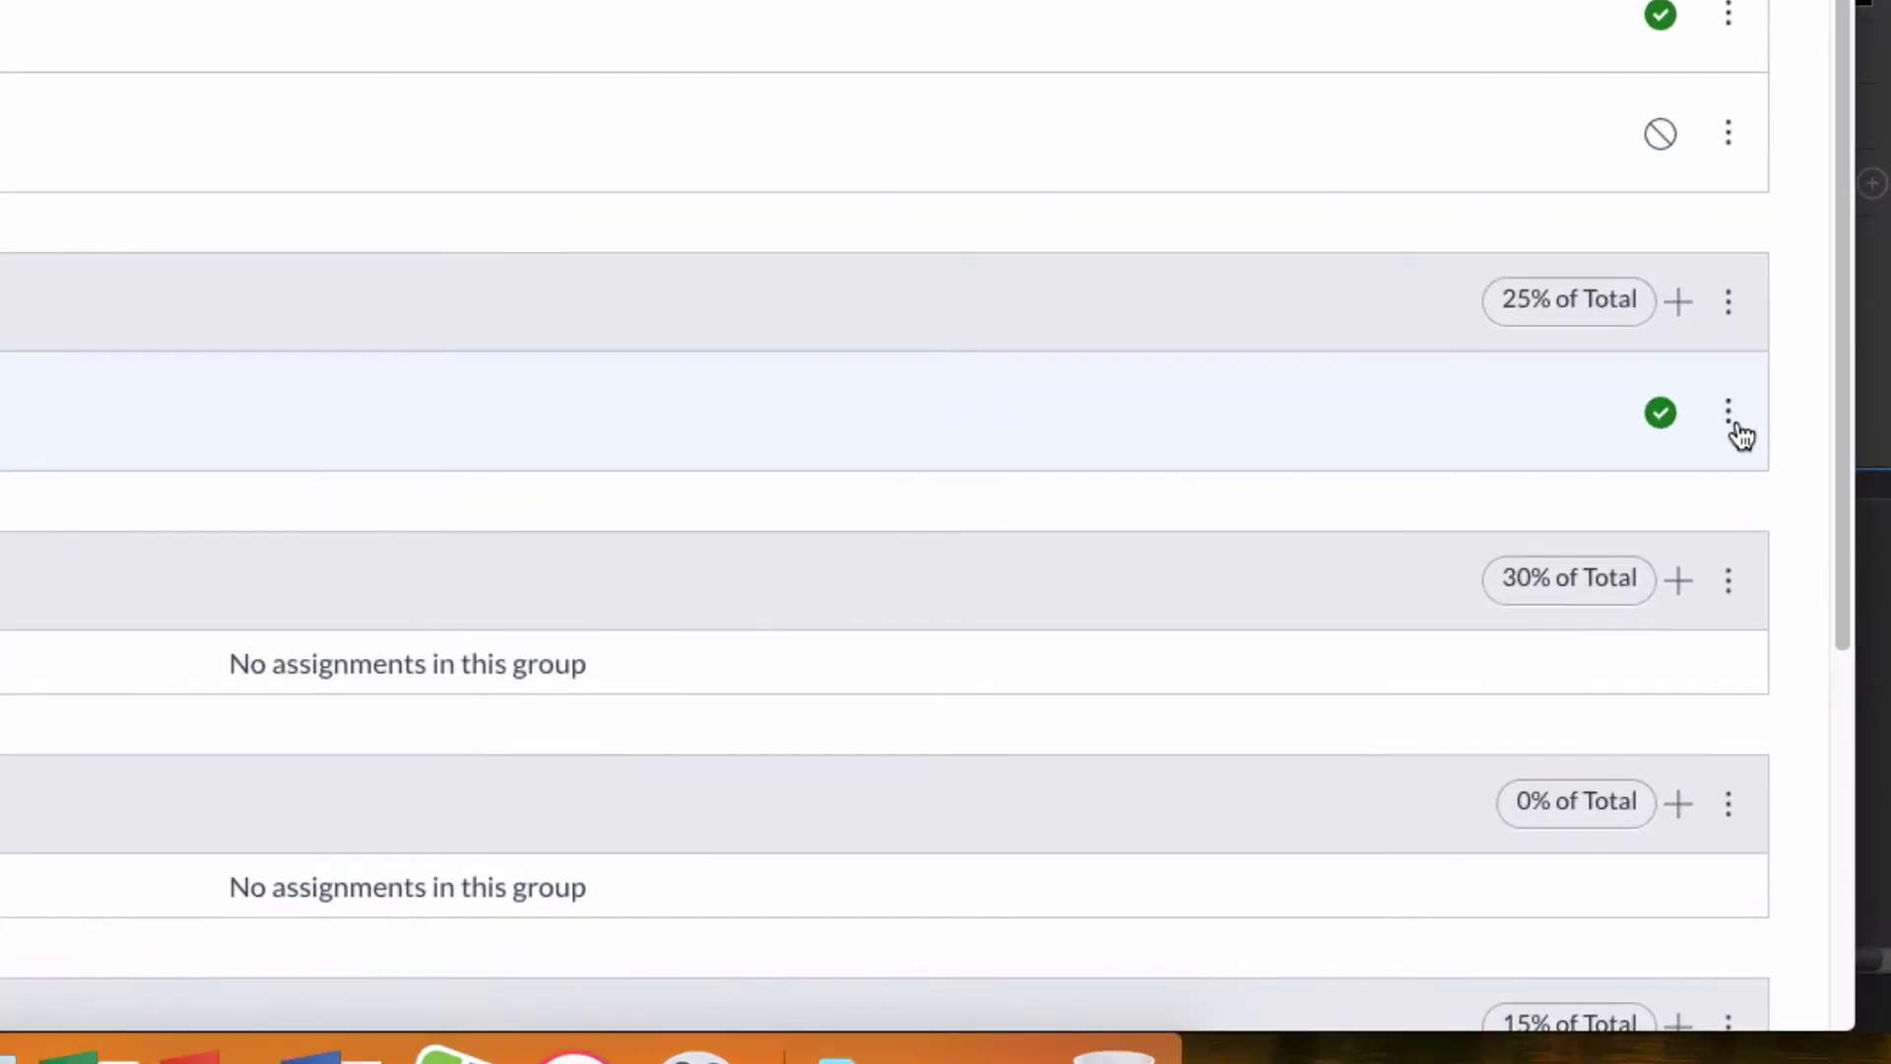
pyautogui.click(1729, 416)
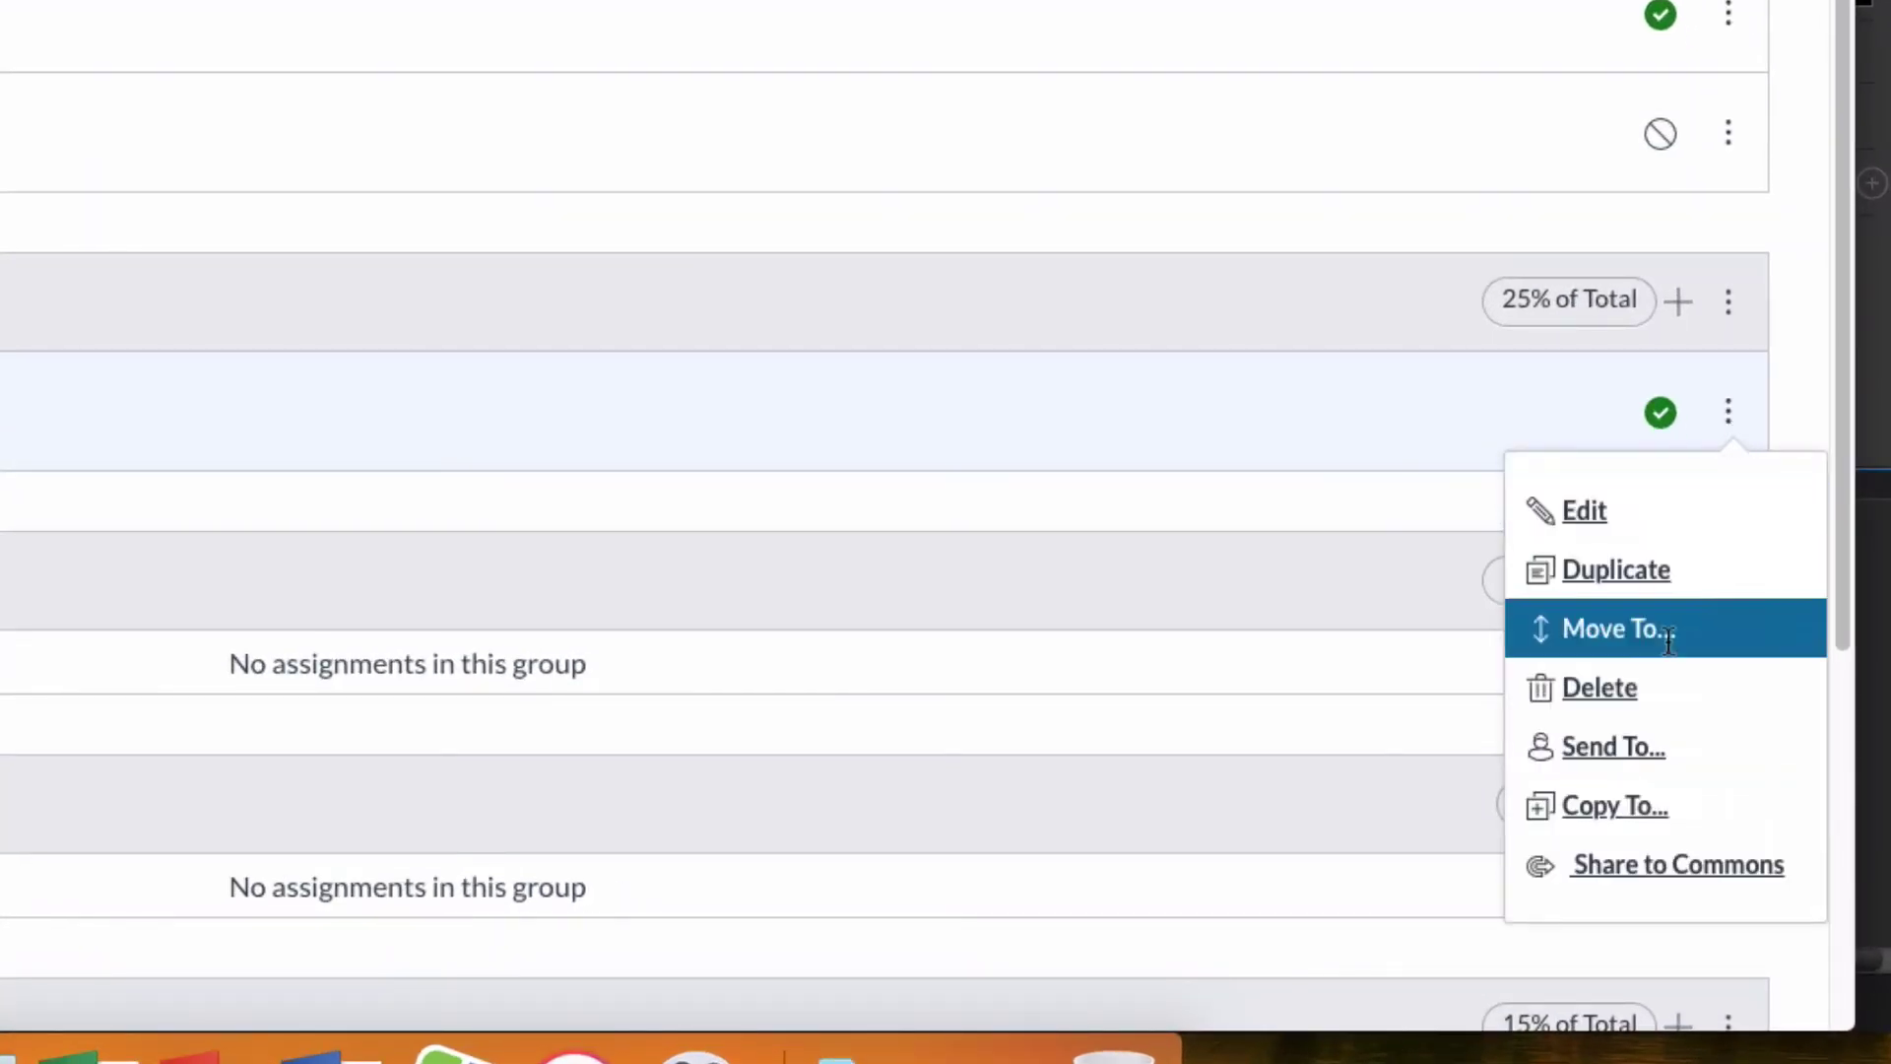
pyautogui.click(1574, 689)
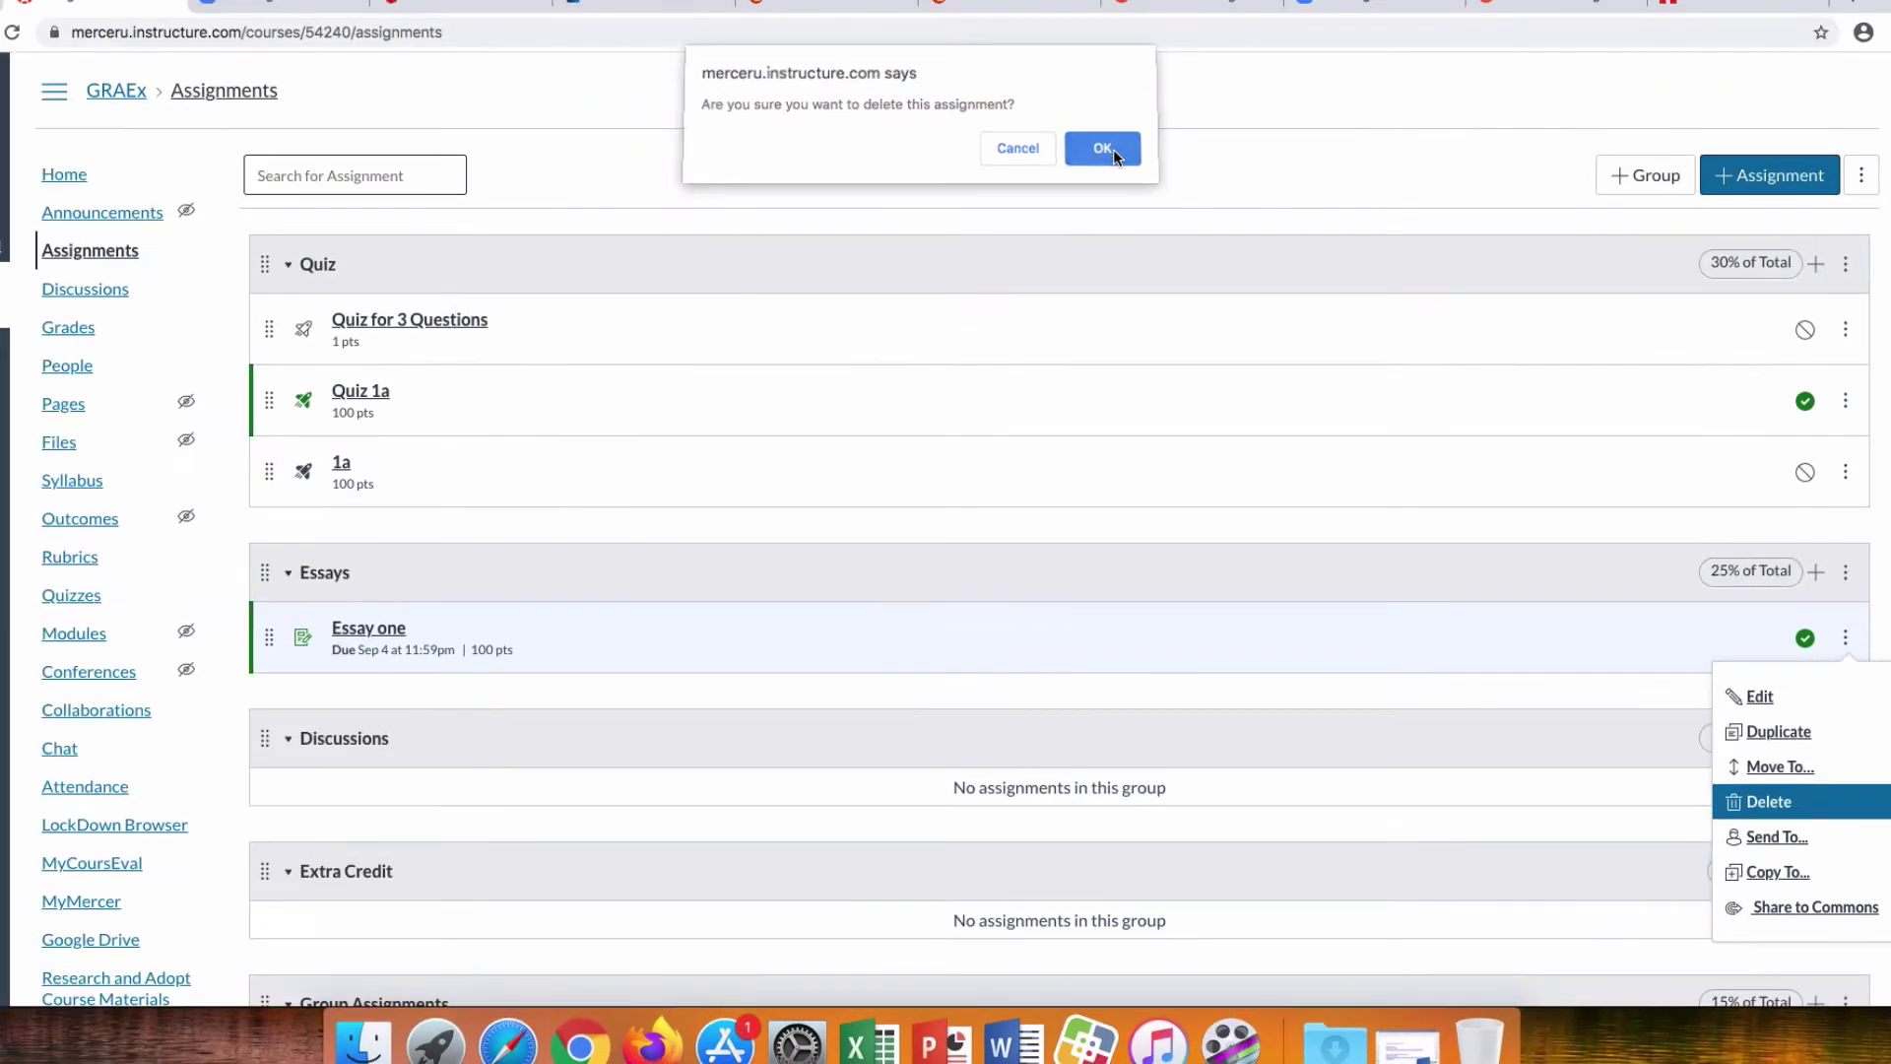
pyautogui.click(1113, 150)
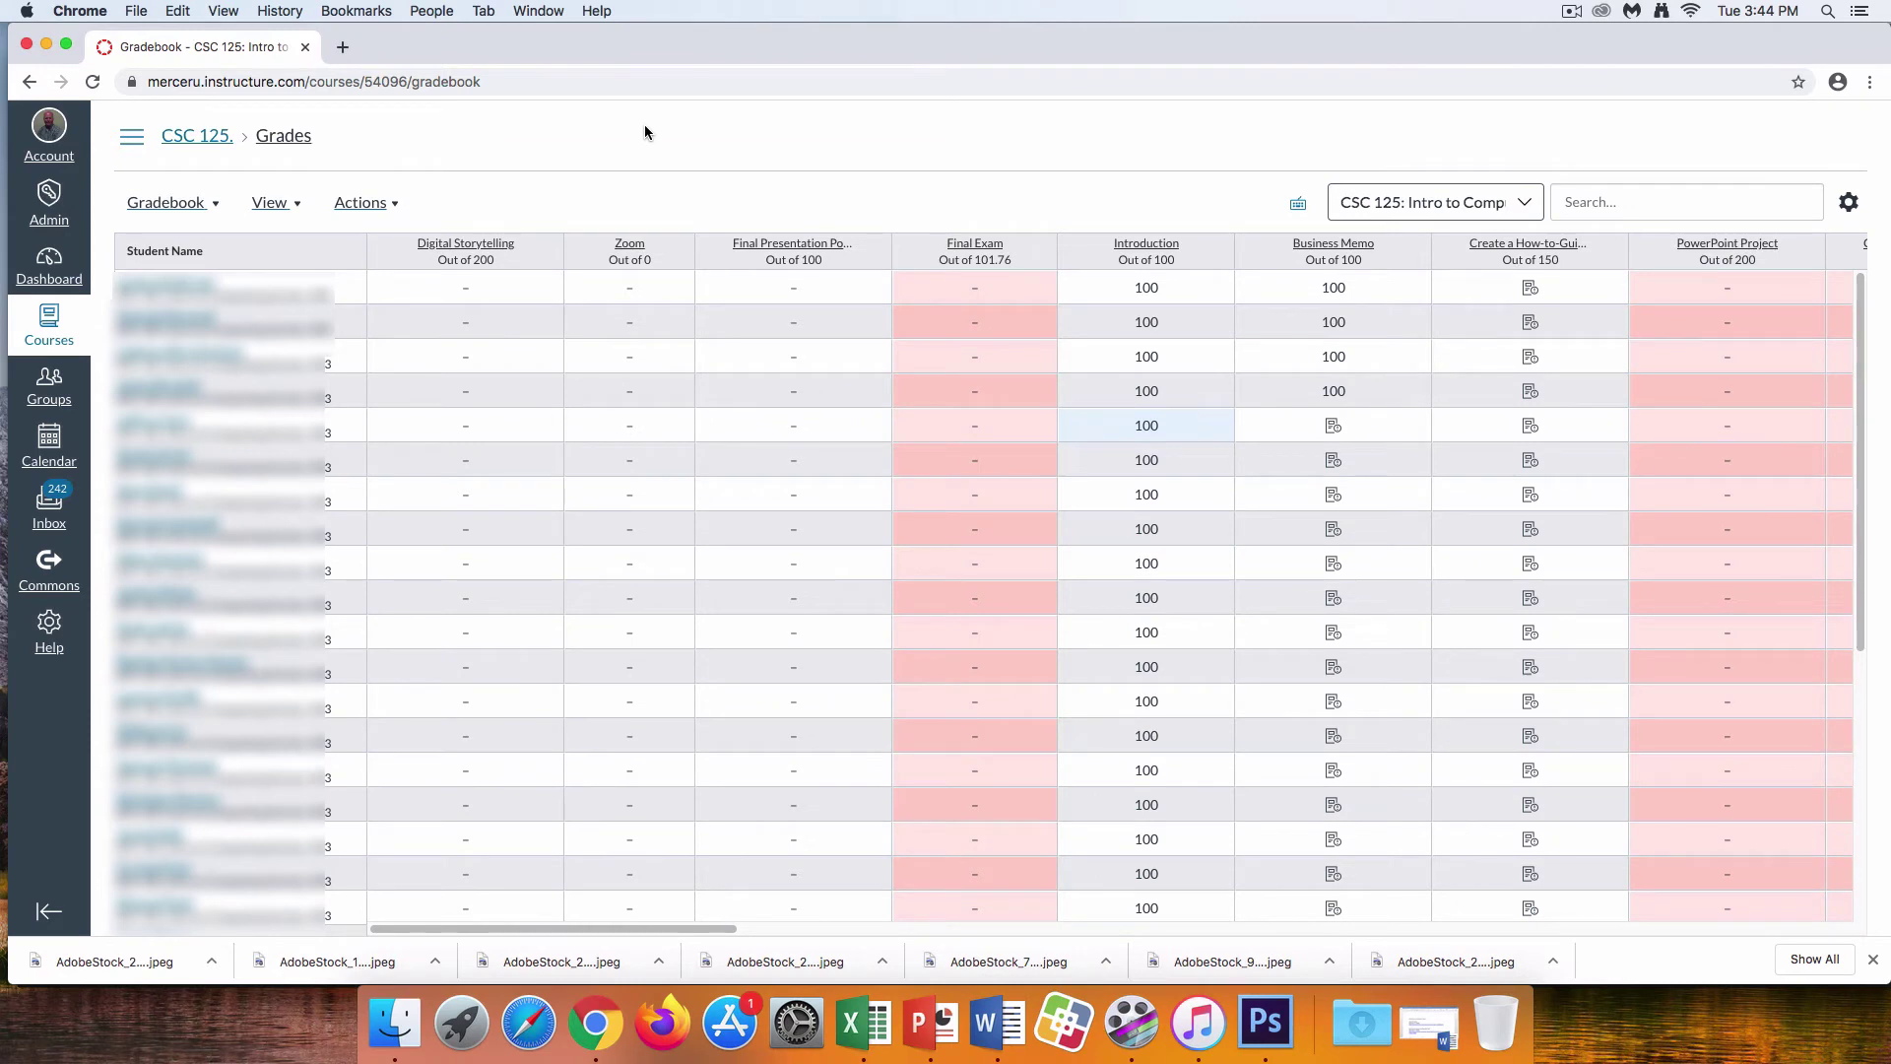
# Switch the CSC 125 gradebook to Individual View
pyautogui.click(213, 204)
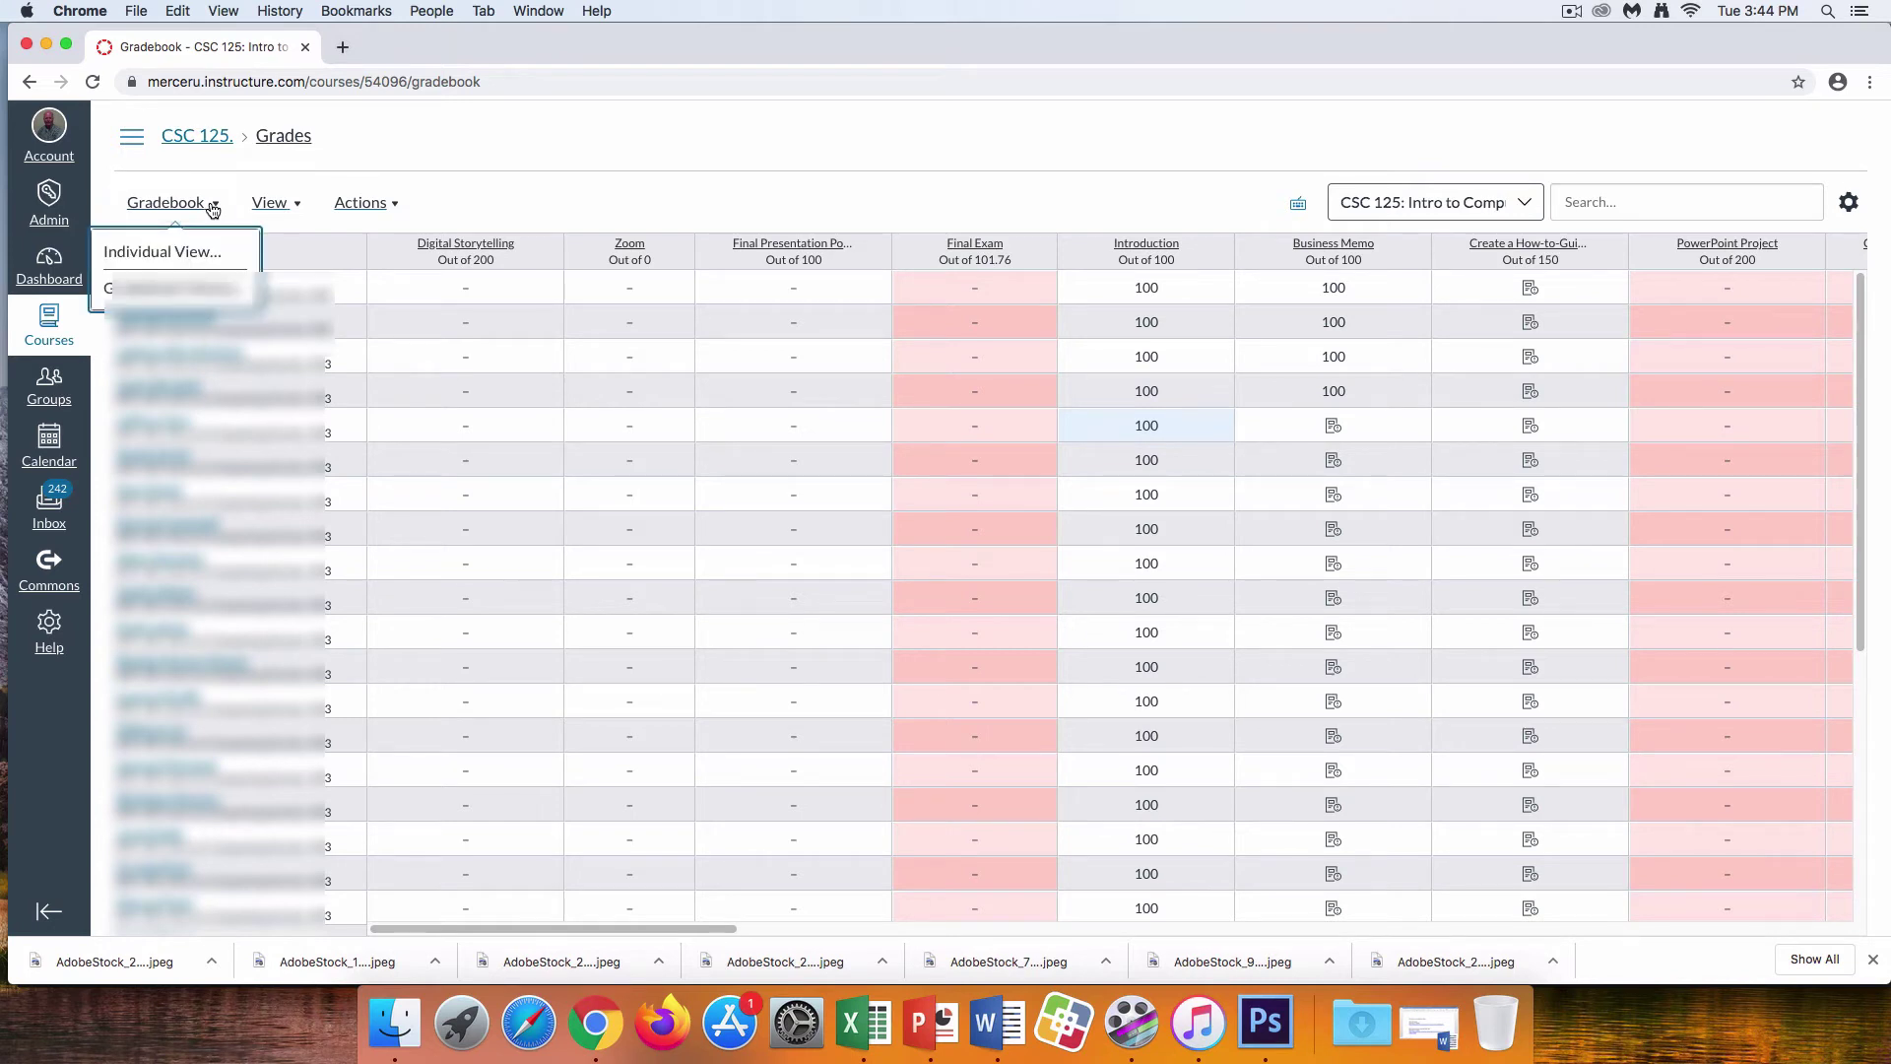
pyautogui.click(182, 253)
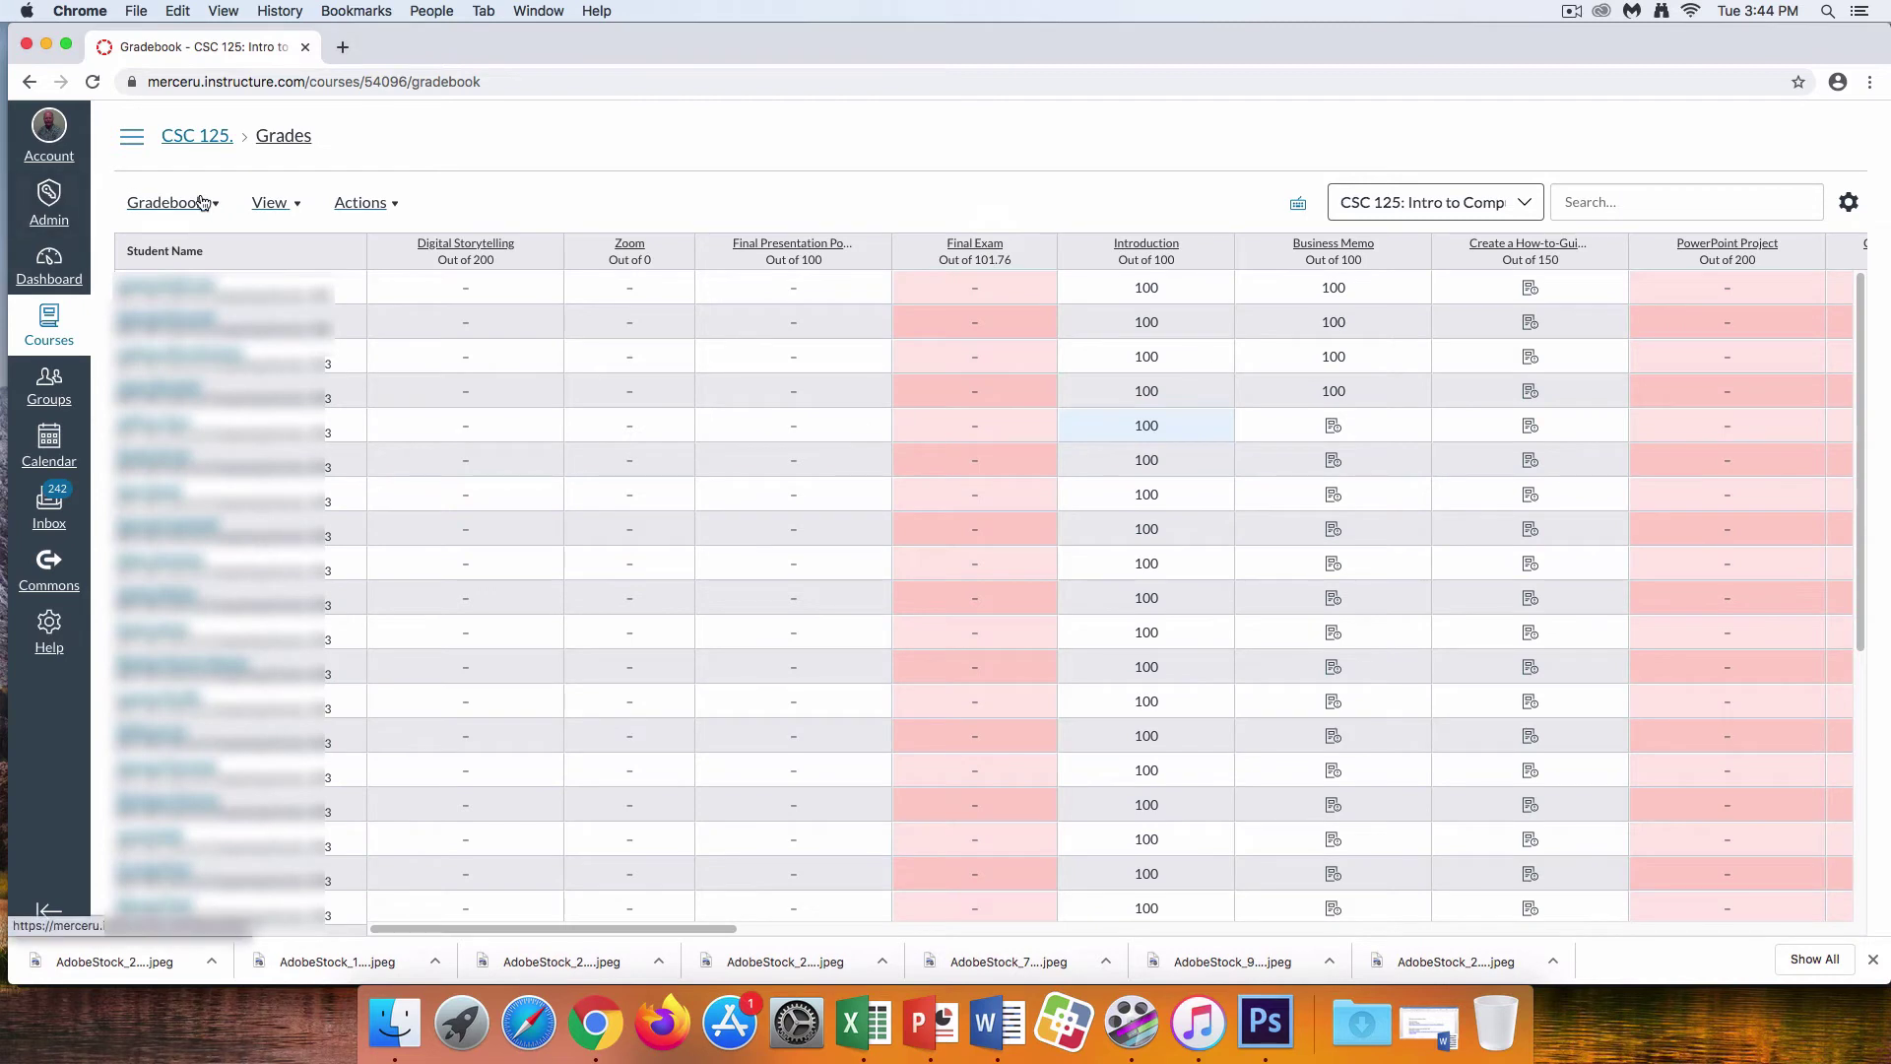
pyautogui.click(202, 202)
pyautogui.click(226, 265)
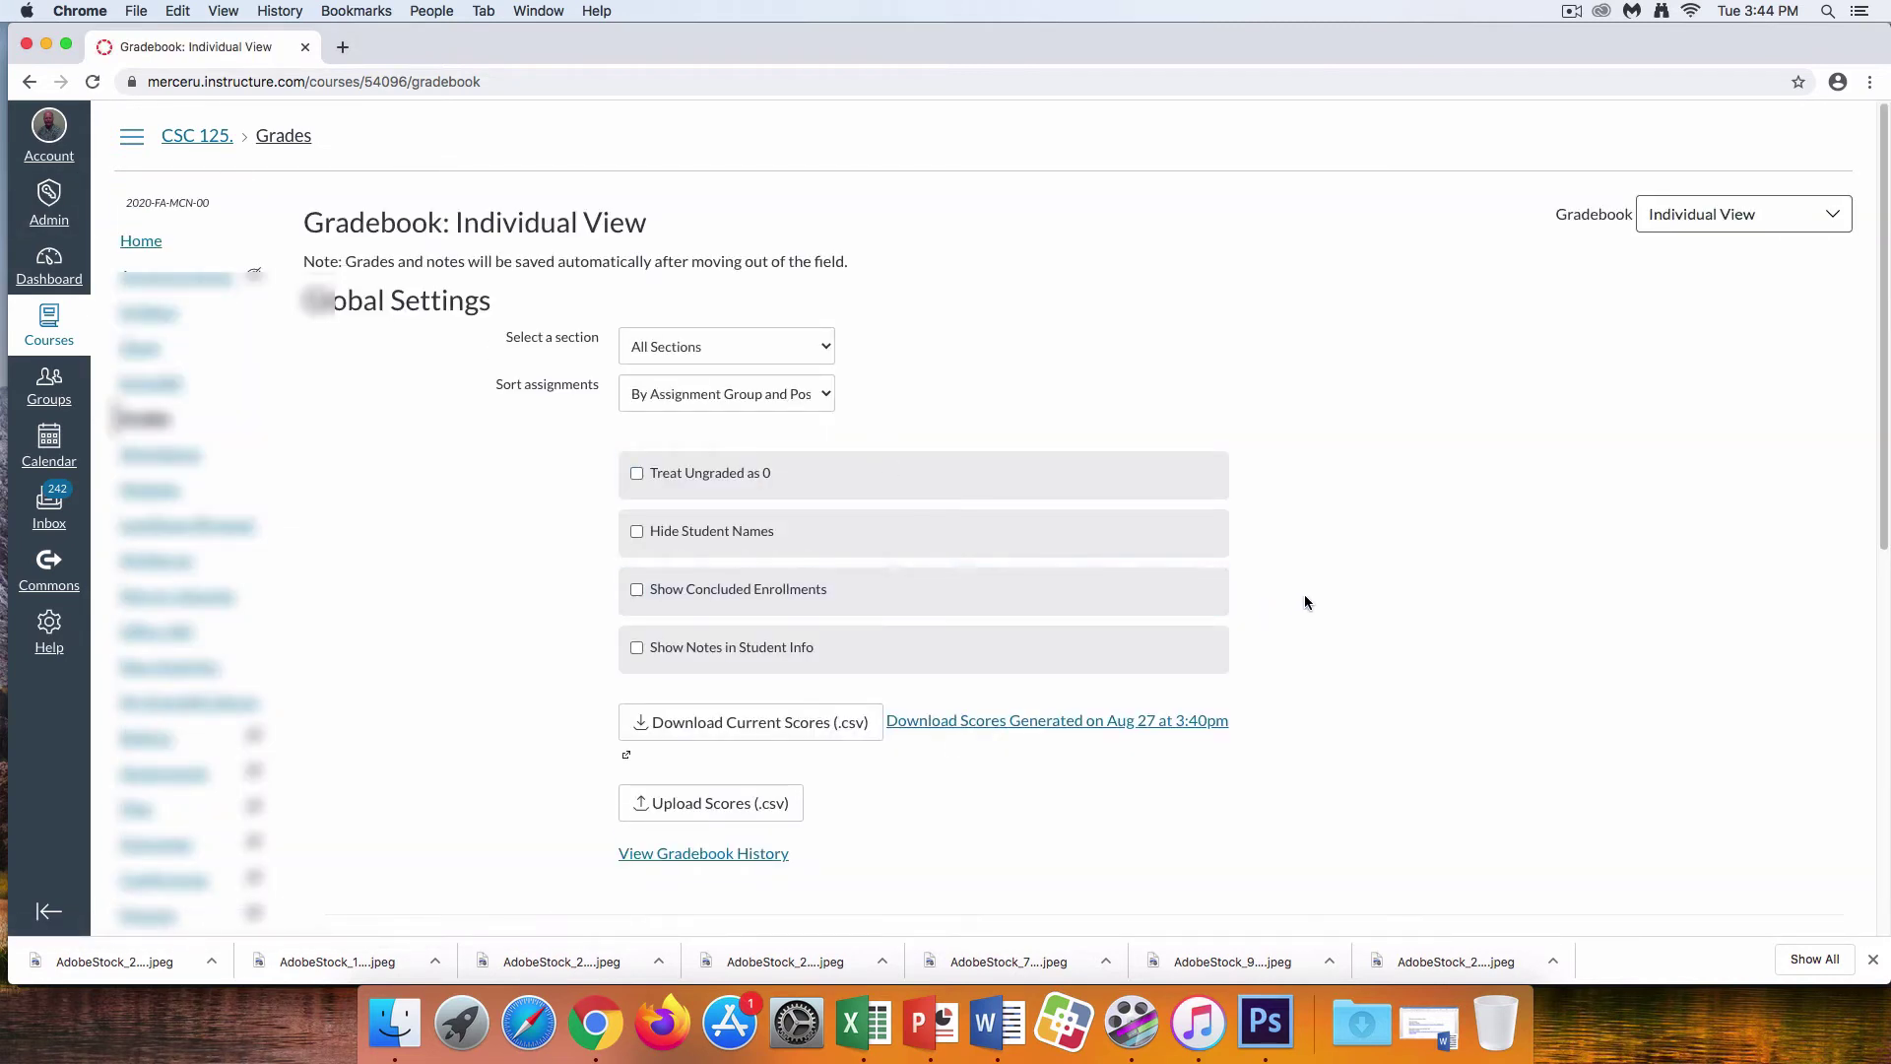
# Select a student in Individual View and review the student's grades for each assignment group
pyautogui.scroll(-6, 1385, 583)
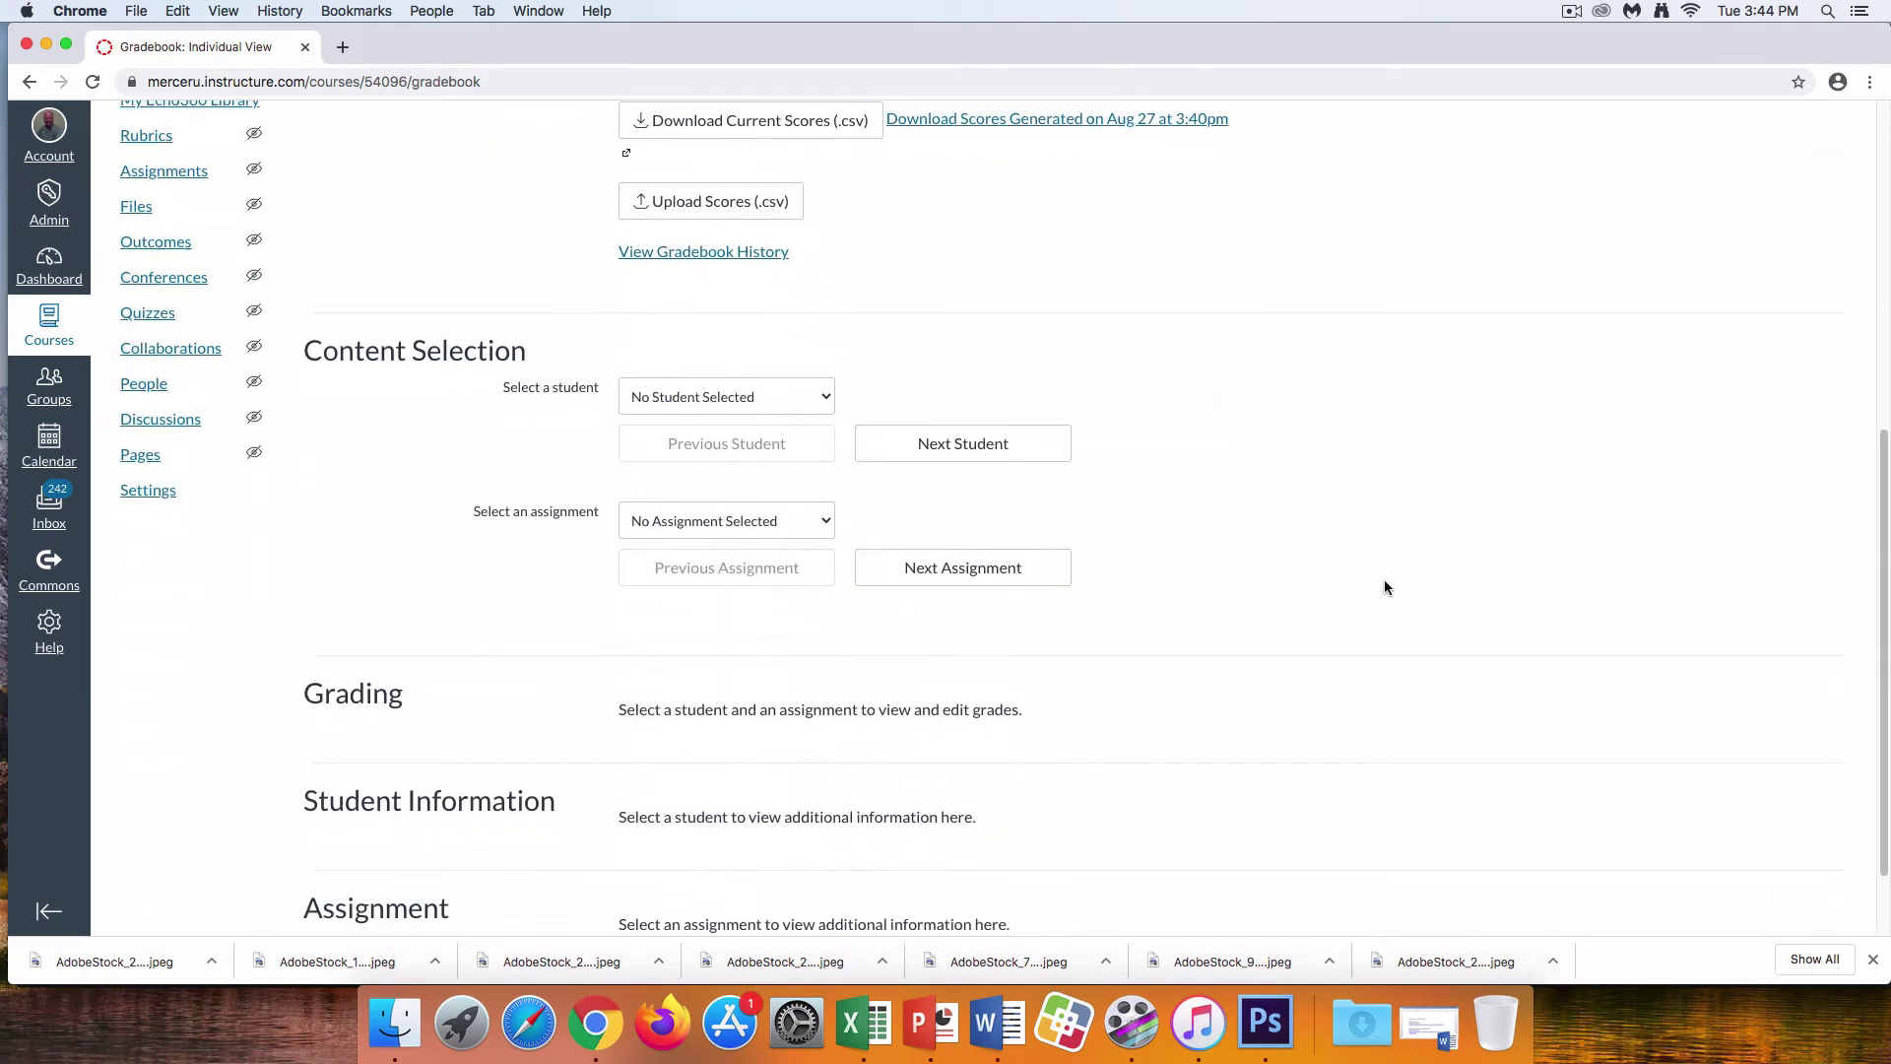
pyautogui.scroll(-2, 1361, 587)
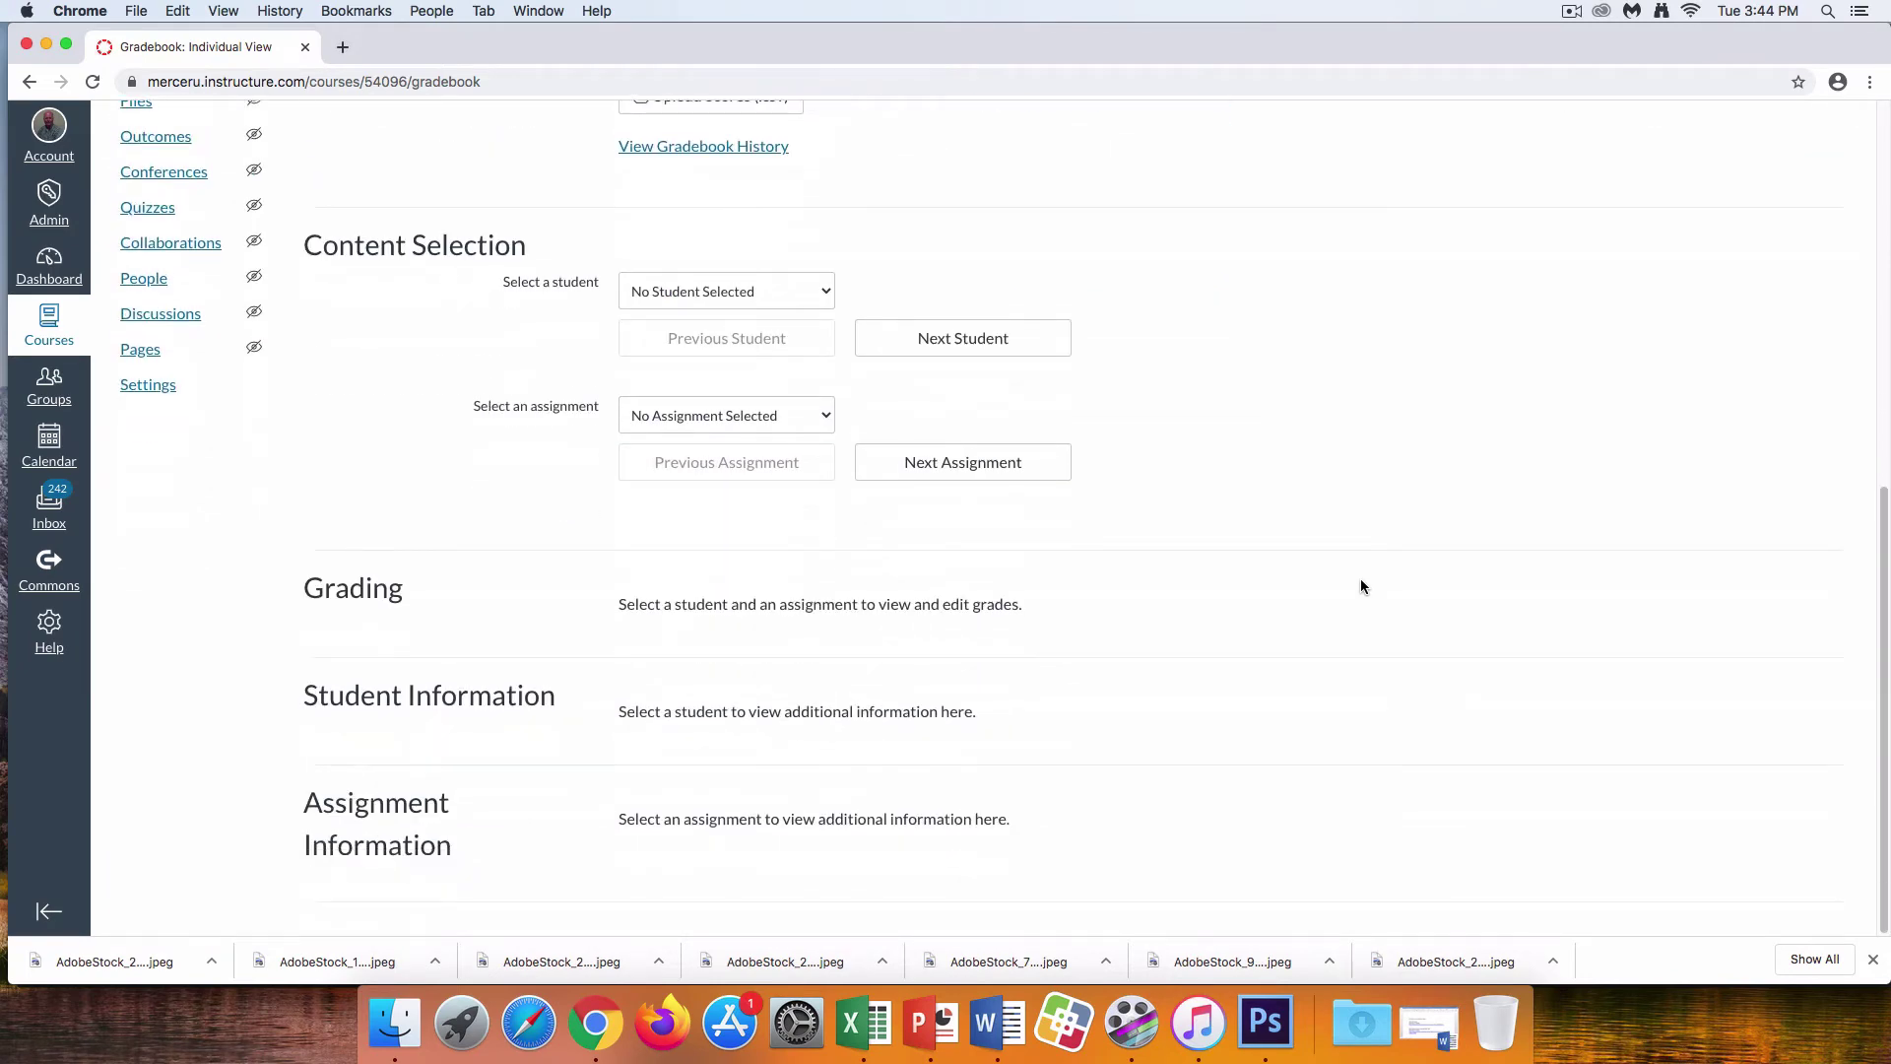
pyautogui.click(822, 294)
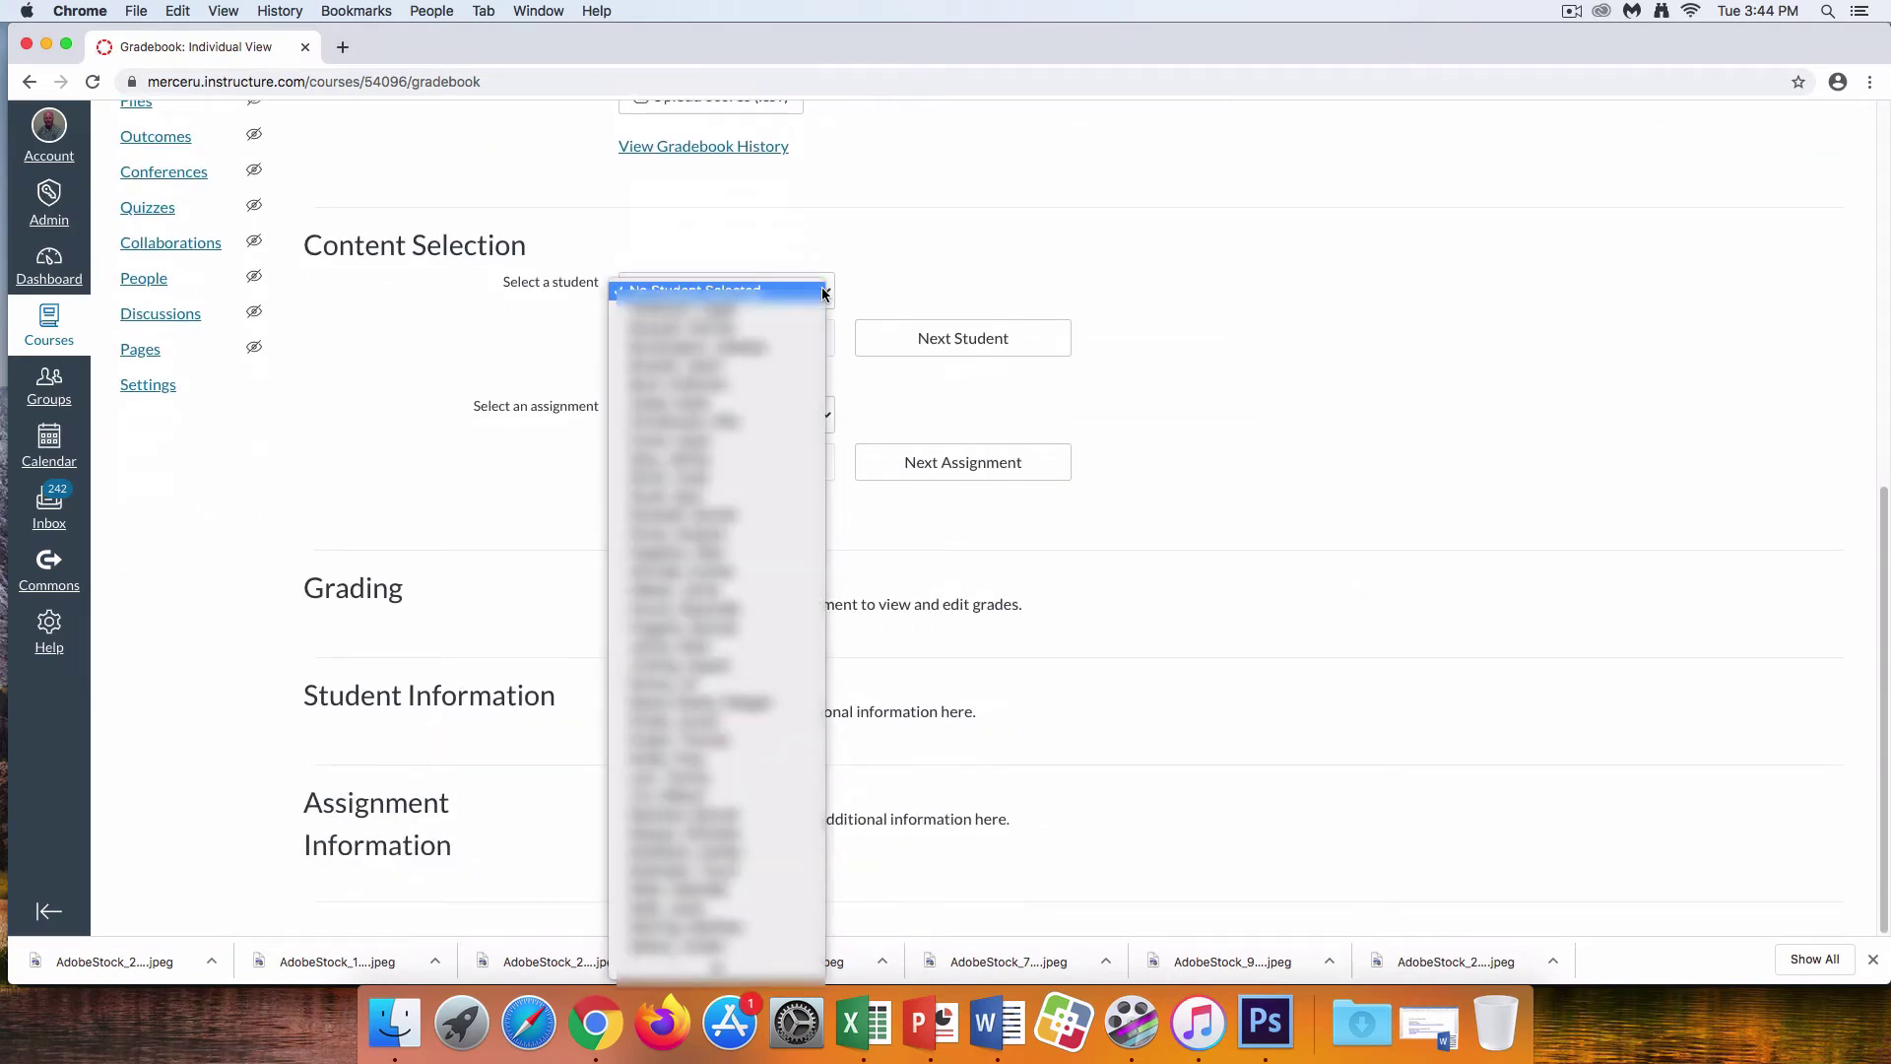
pyautogui.click(741, 405)
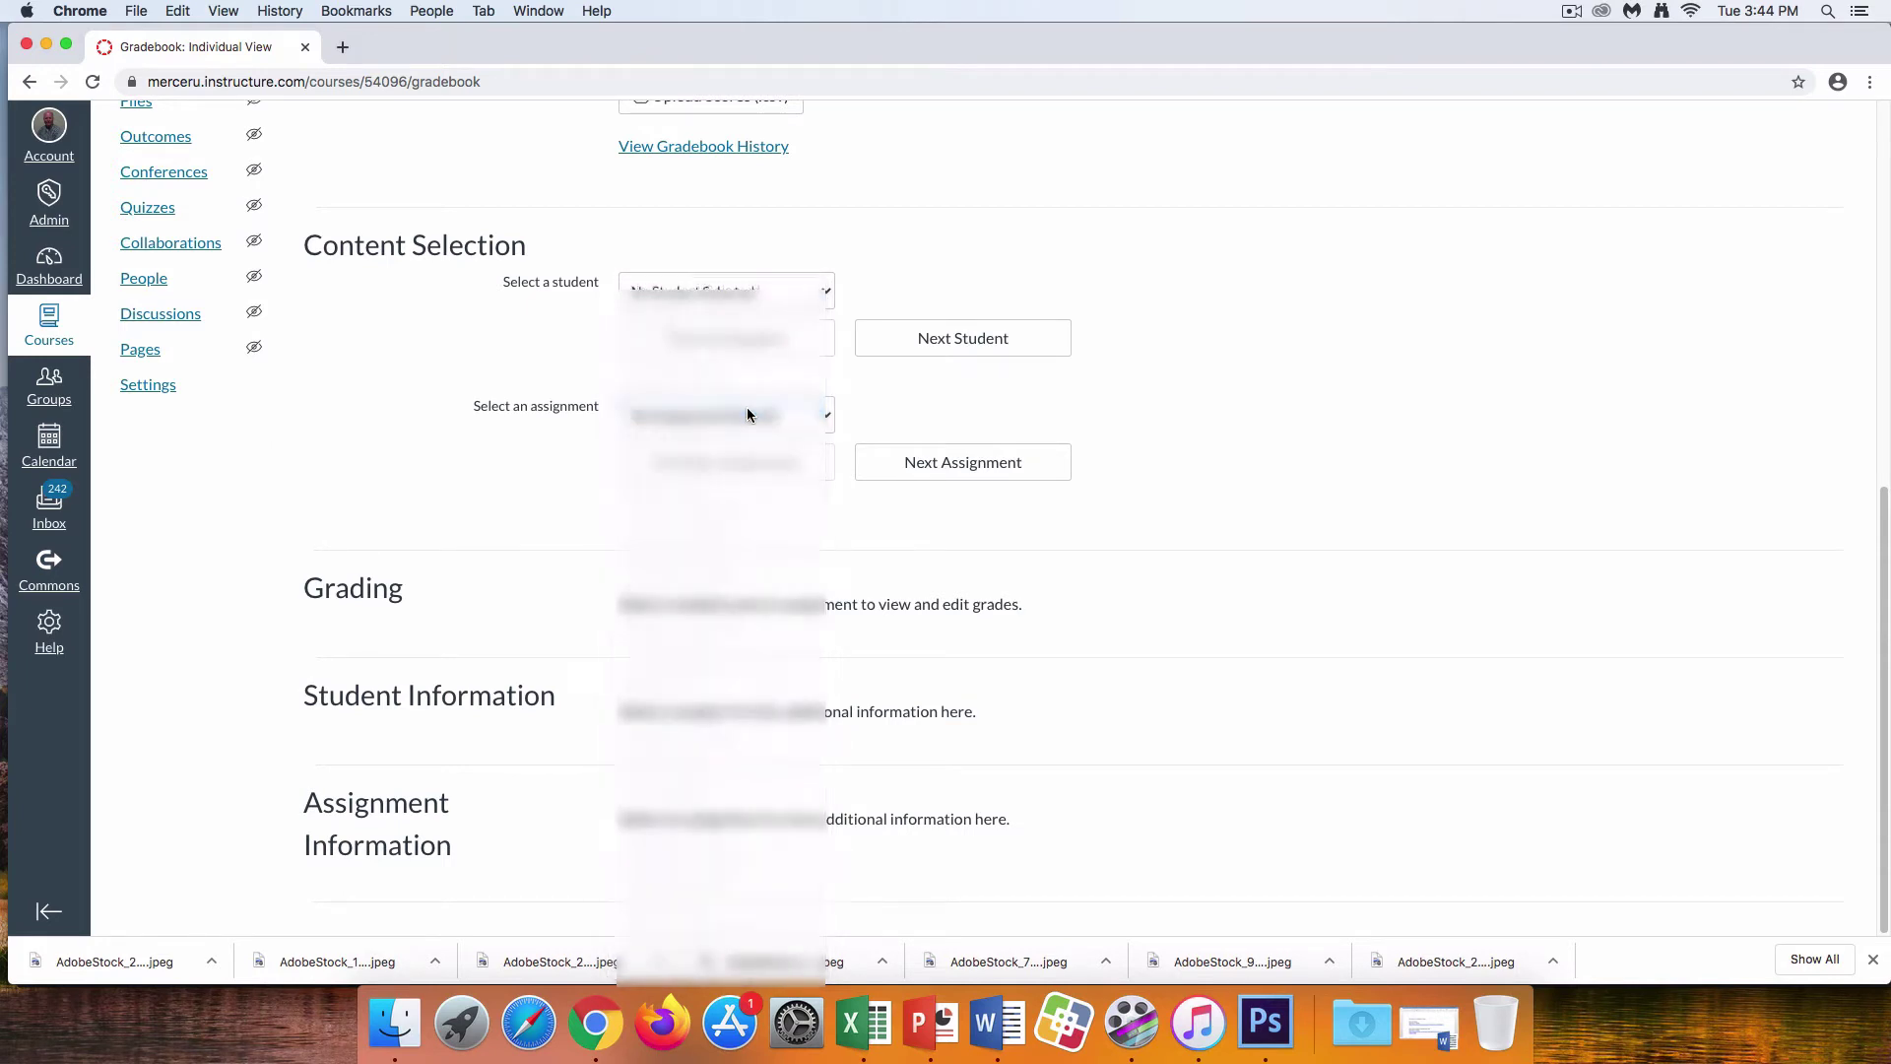
pyautogui.scroll(-5, 1251, 601)
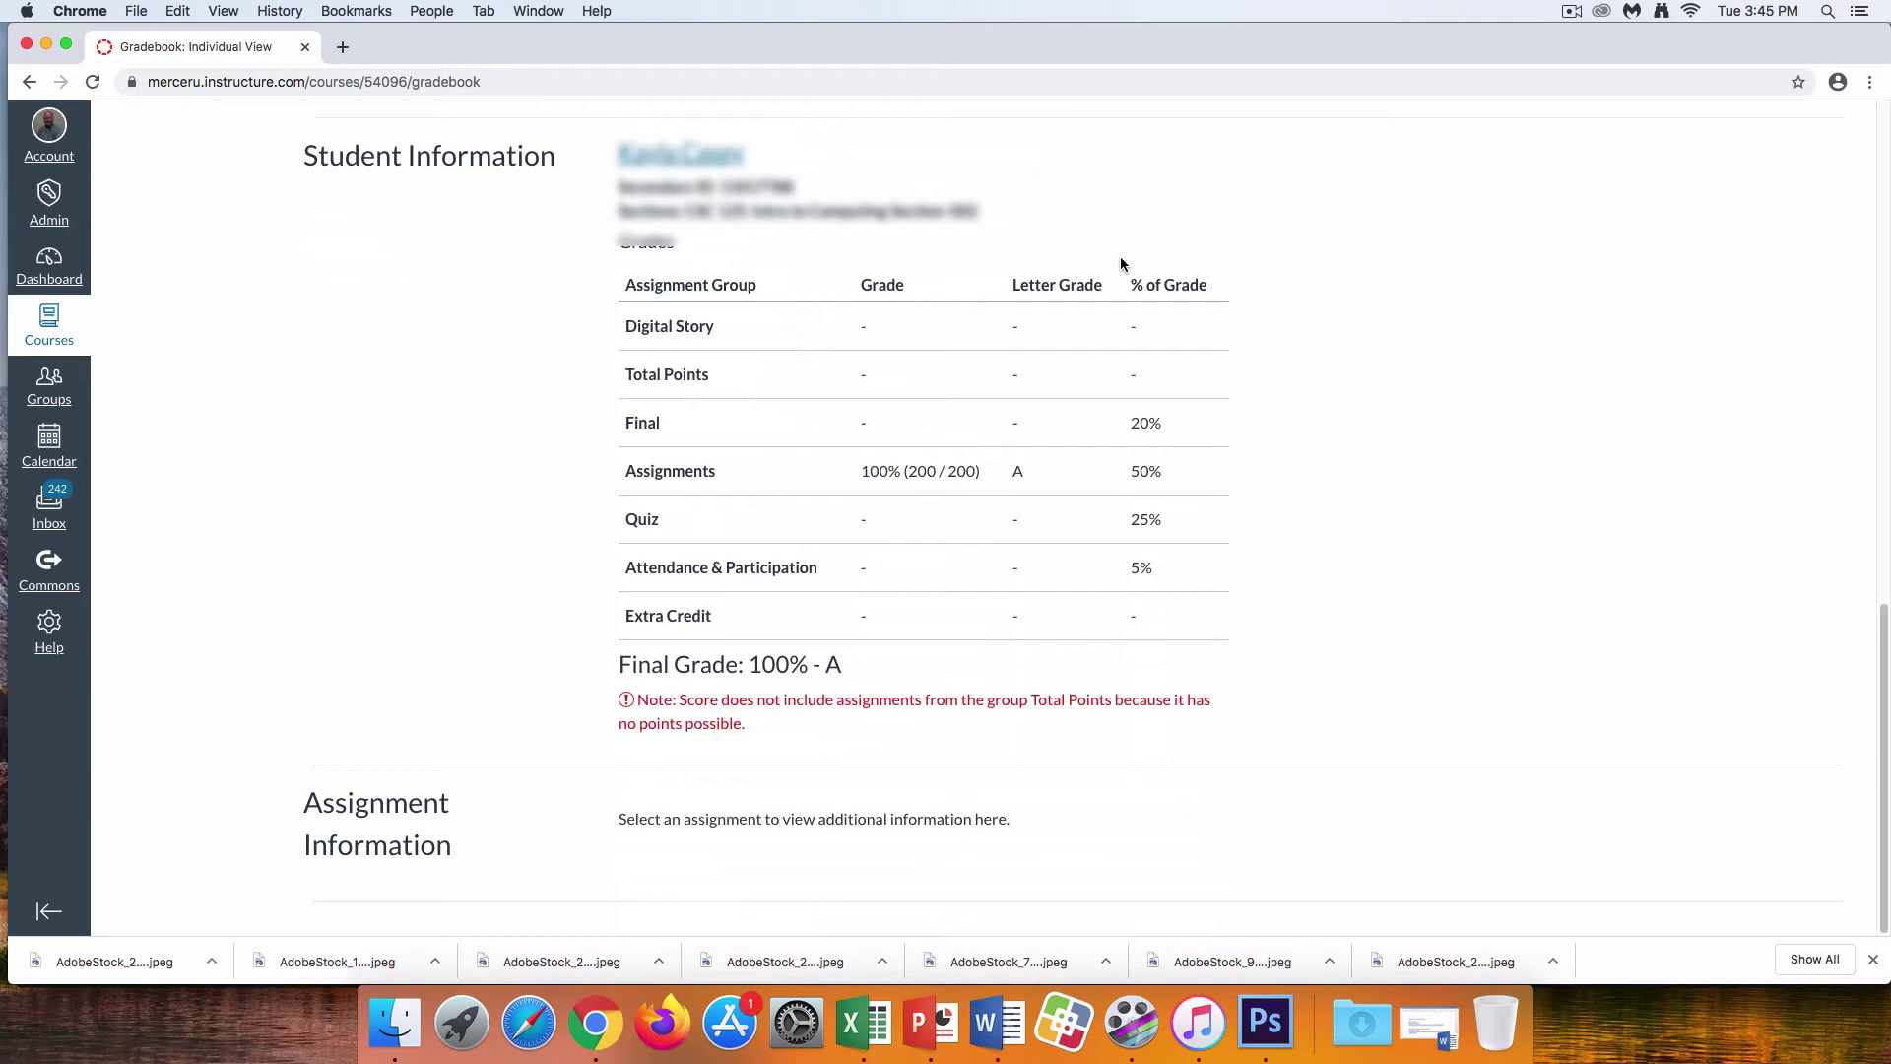
# Open the selected student's grades page and review the due dates, statuses and scores of the assignments
pyautogui.click(690, 157)
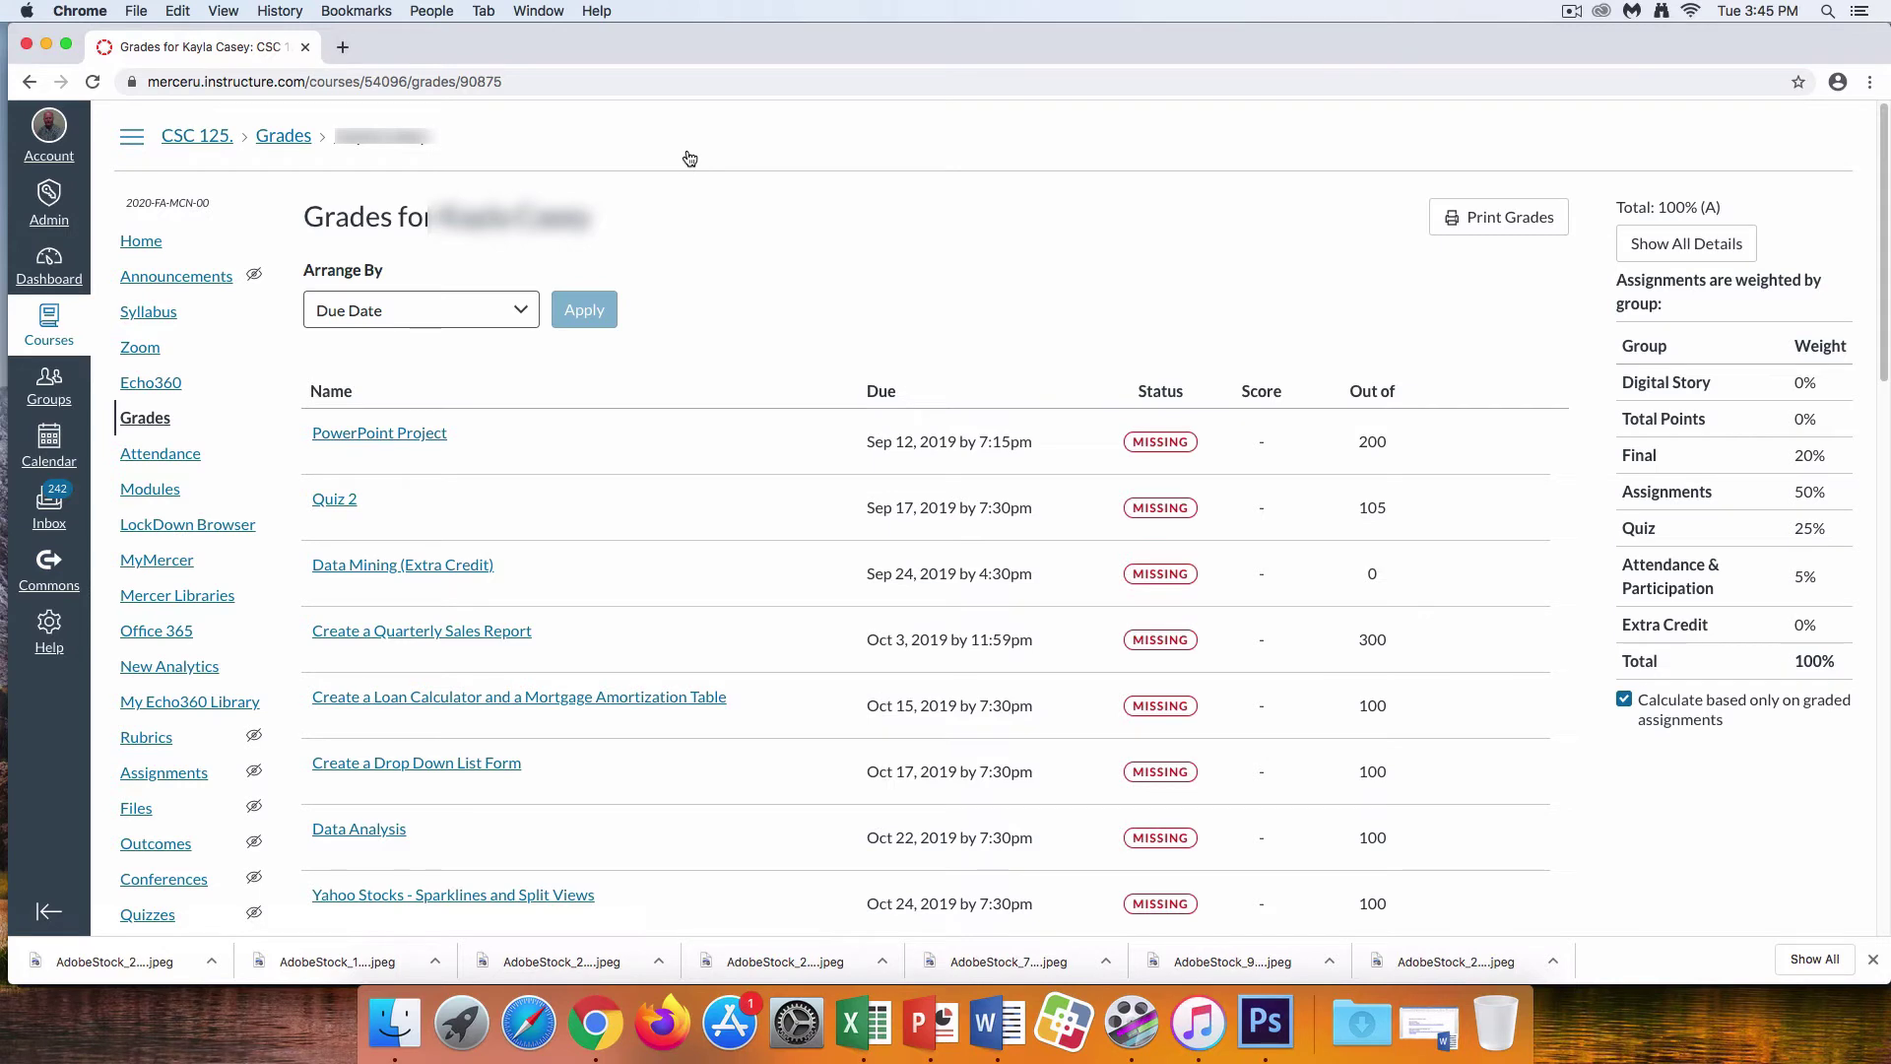
pyautogui.scroll(-3, 1302, 558)
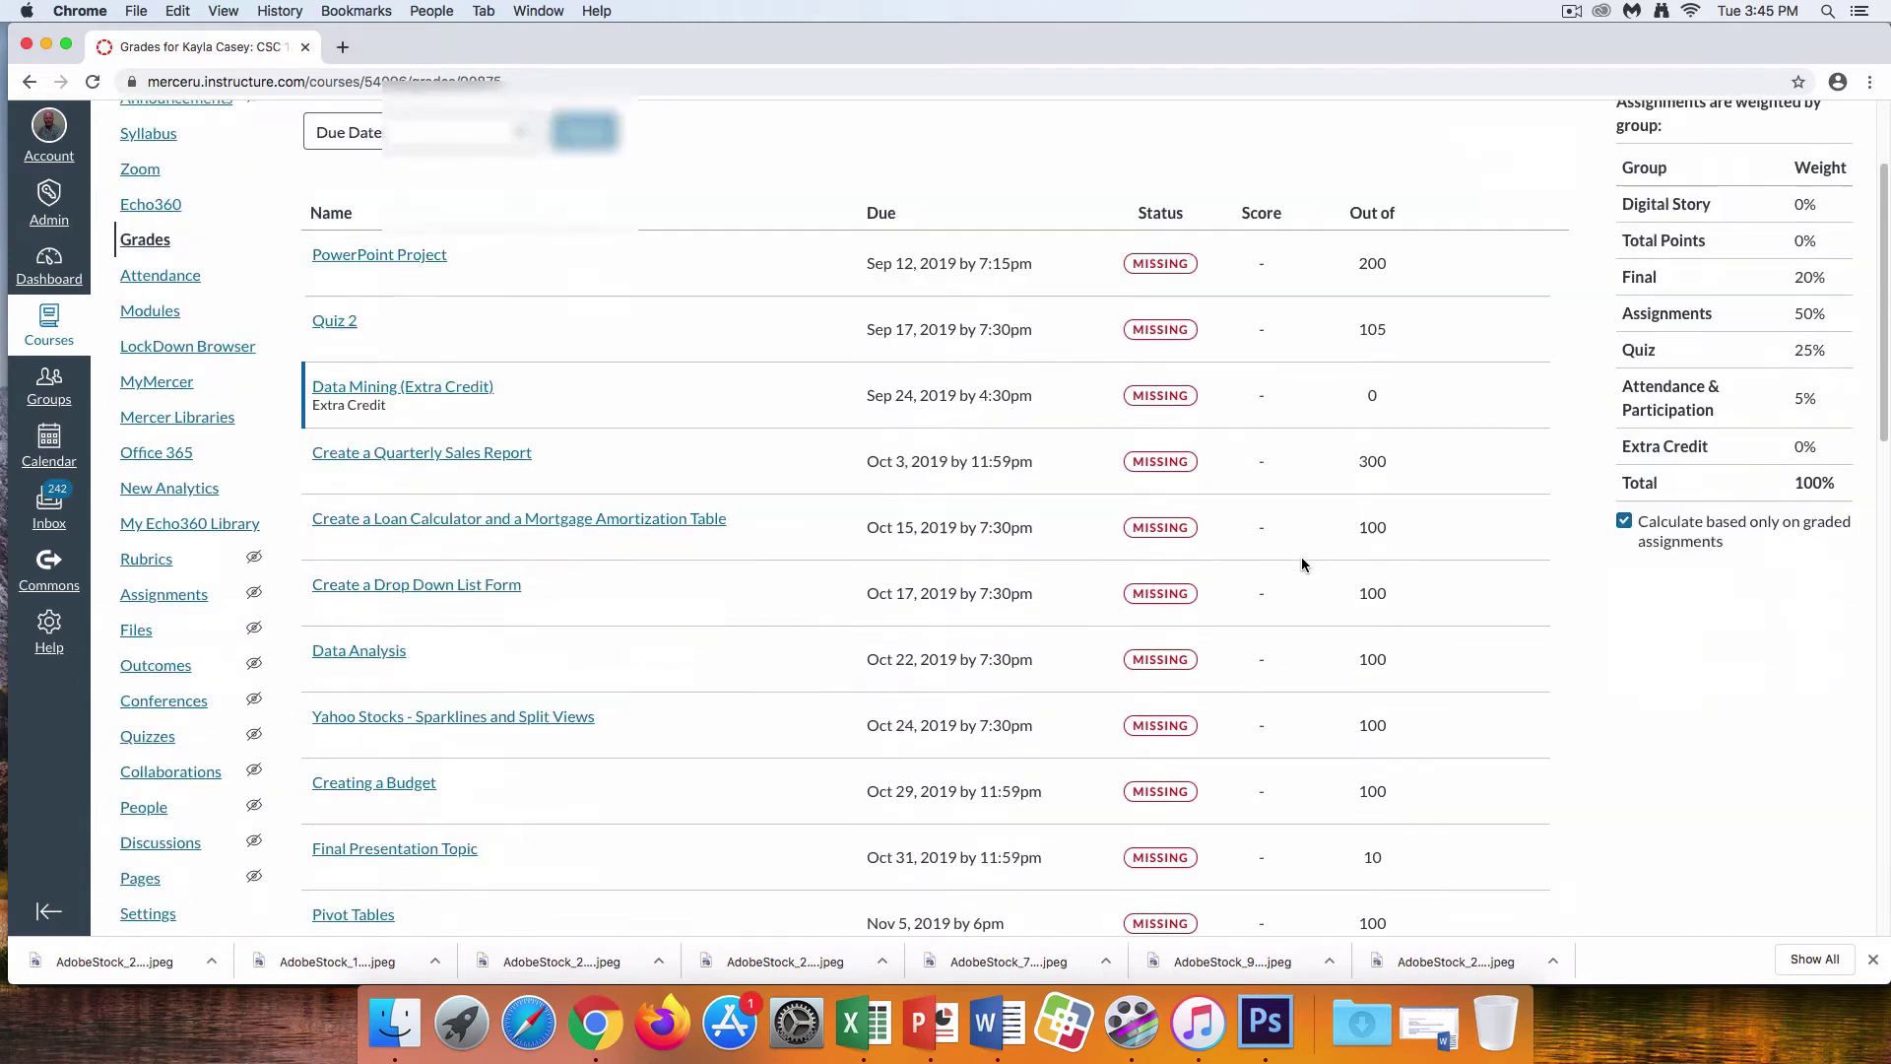
pyautogui.scroll(-1, 1302, 557)
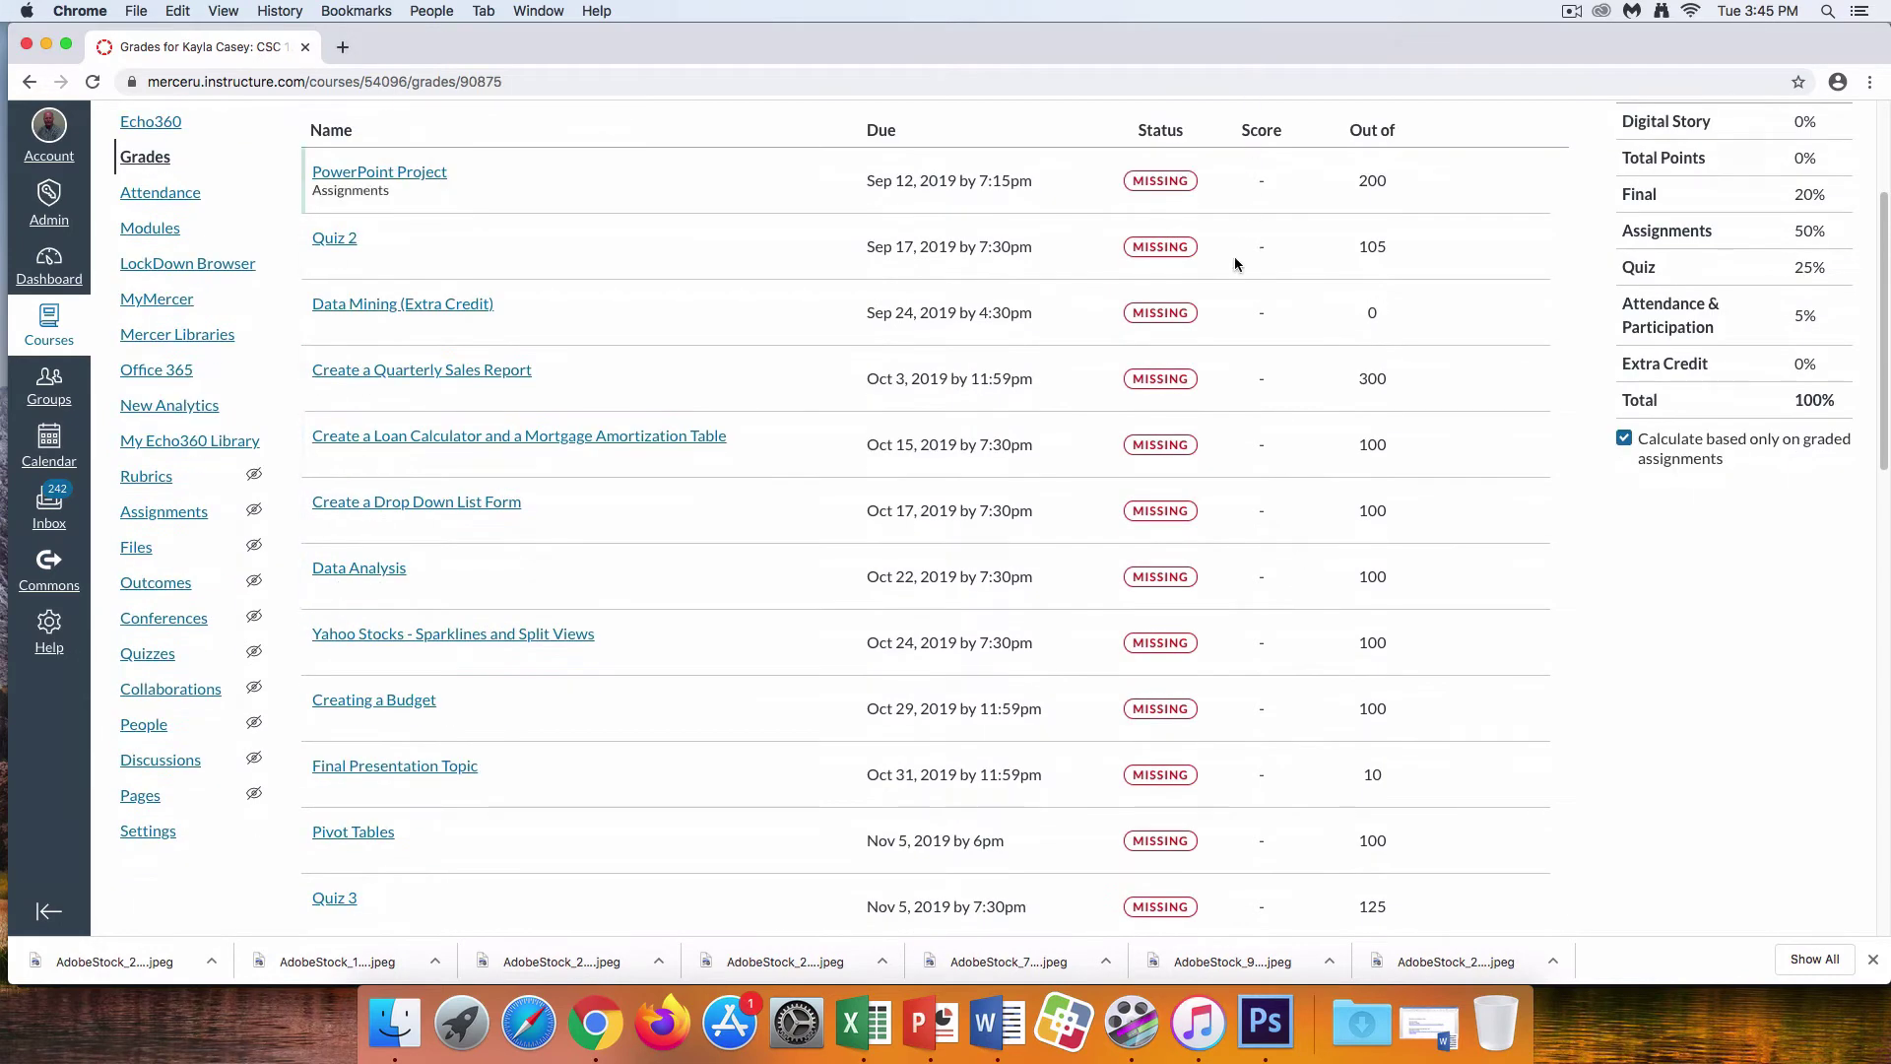
pyautogui.scroll(-2, 1262, 743)
pyautogui.scroll(5, 1267, 752)
# Return from the student's page to the full gradebook view and open the Gradebook History
pyautogui.click(285, 133)
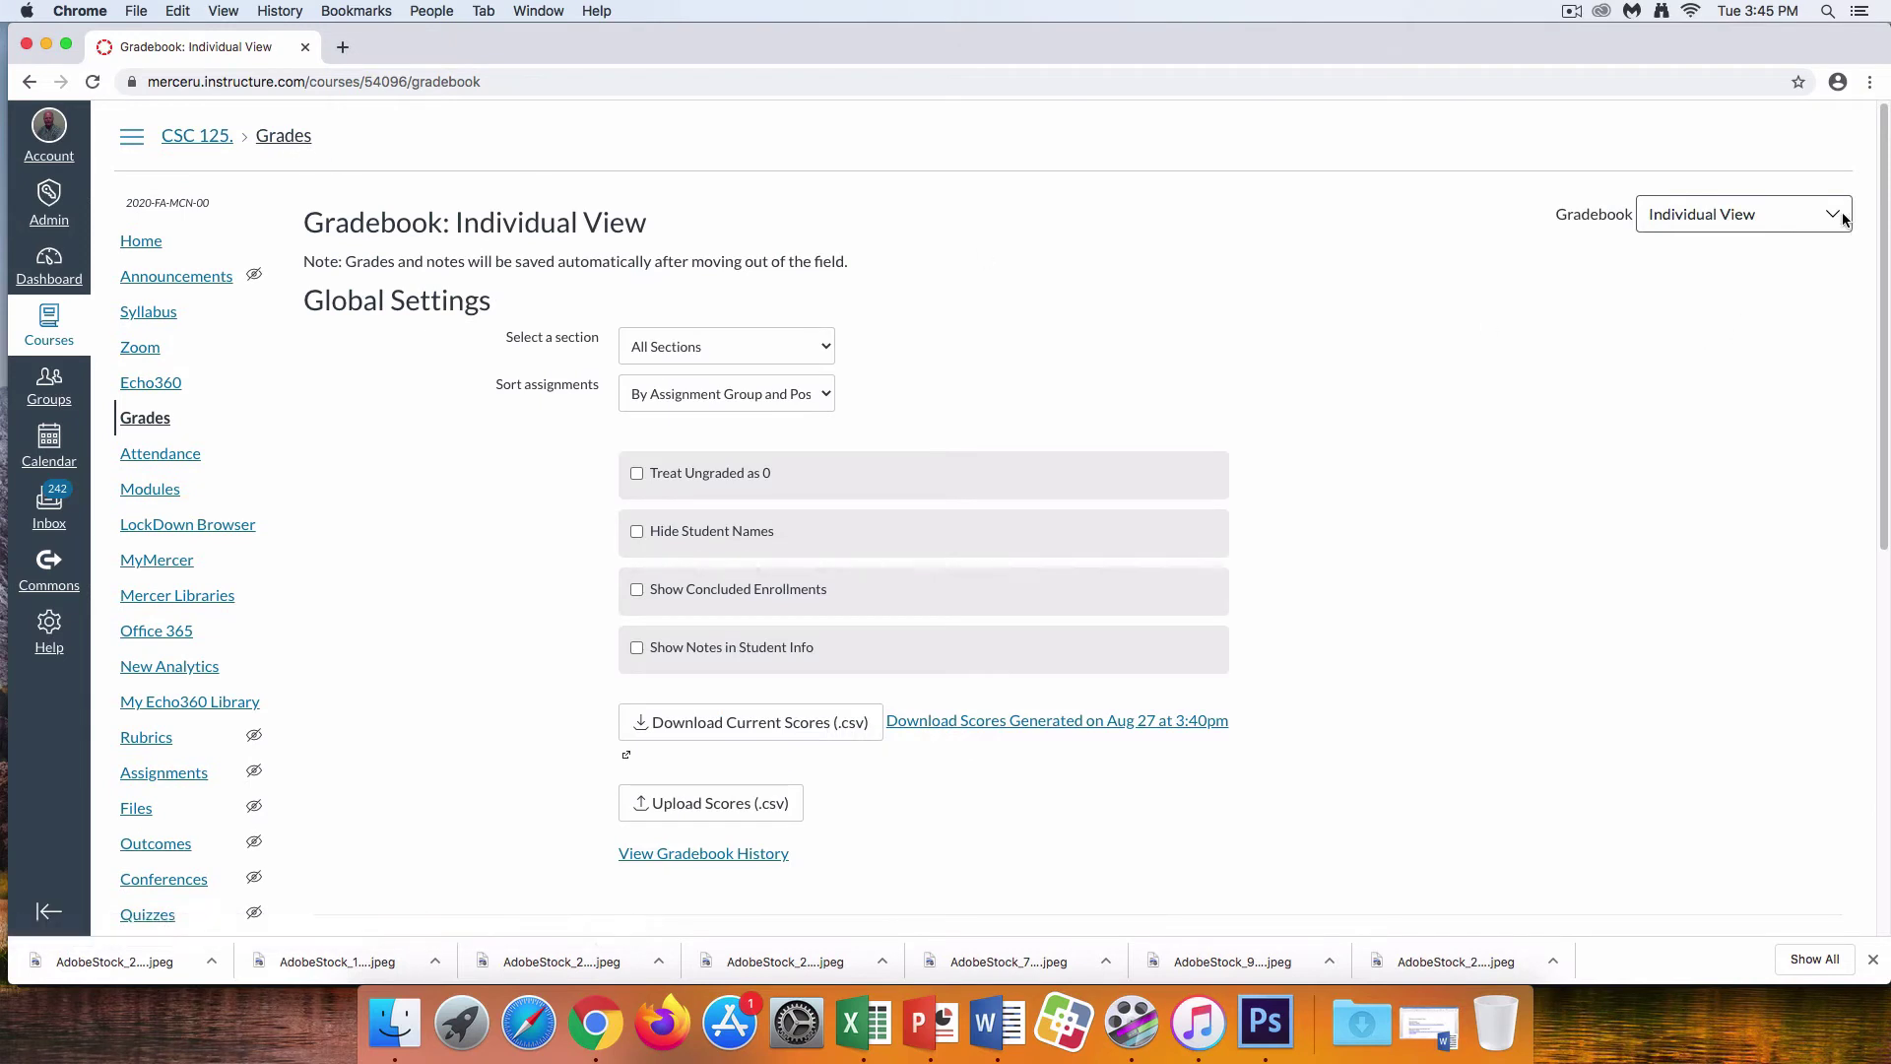
pyautogui.click(1832, 214)
pyautogui.click(1753, 288)
pyautogui.click(1845, 216)
pyautogui.click(1759, 281)
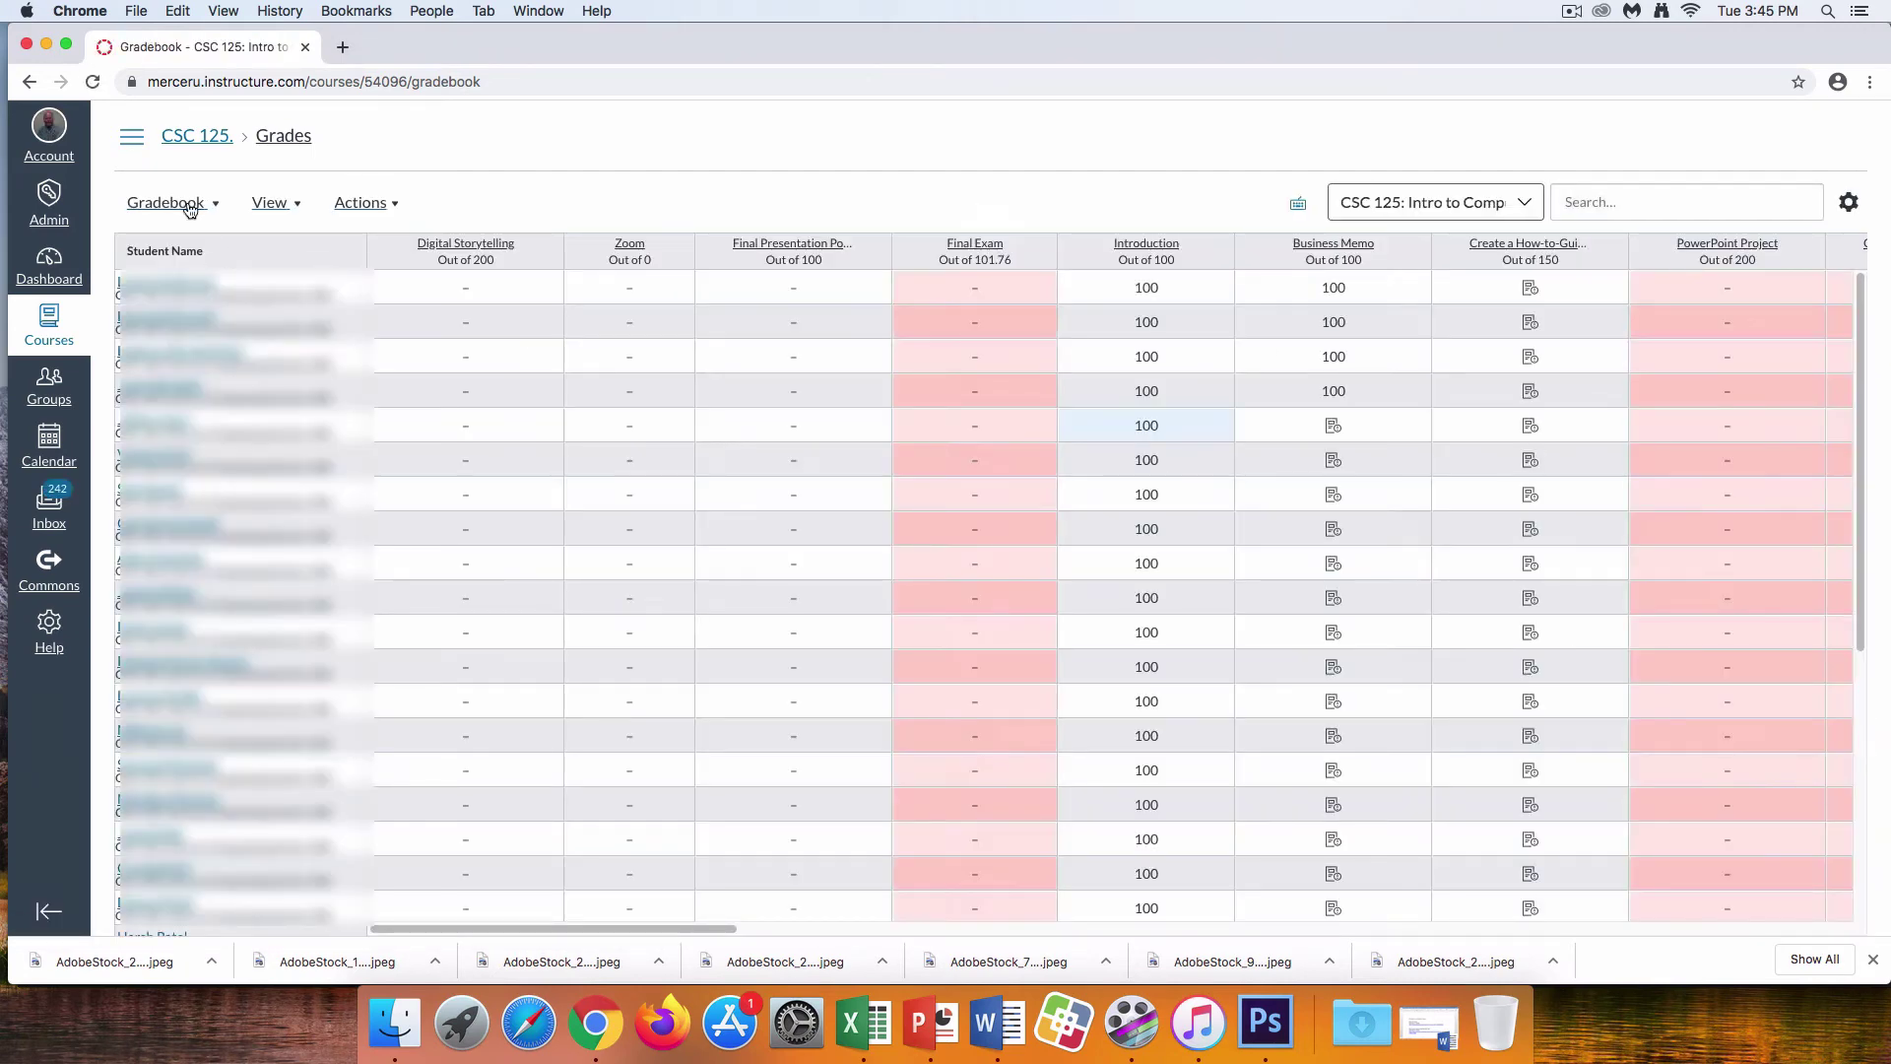
pyautogui.click(190, 209)
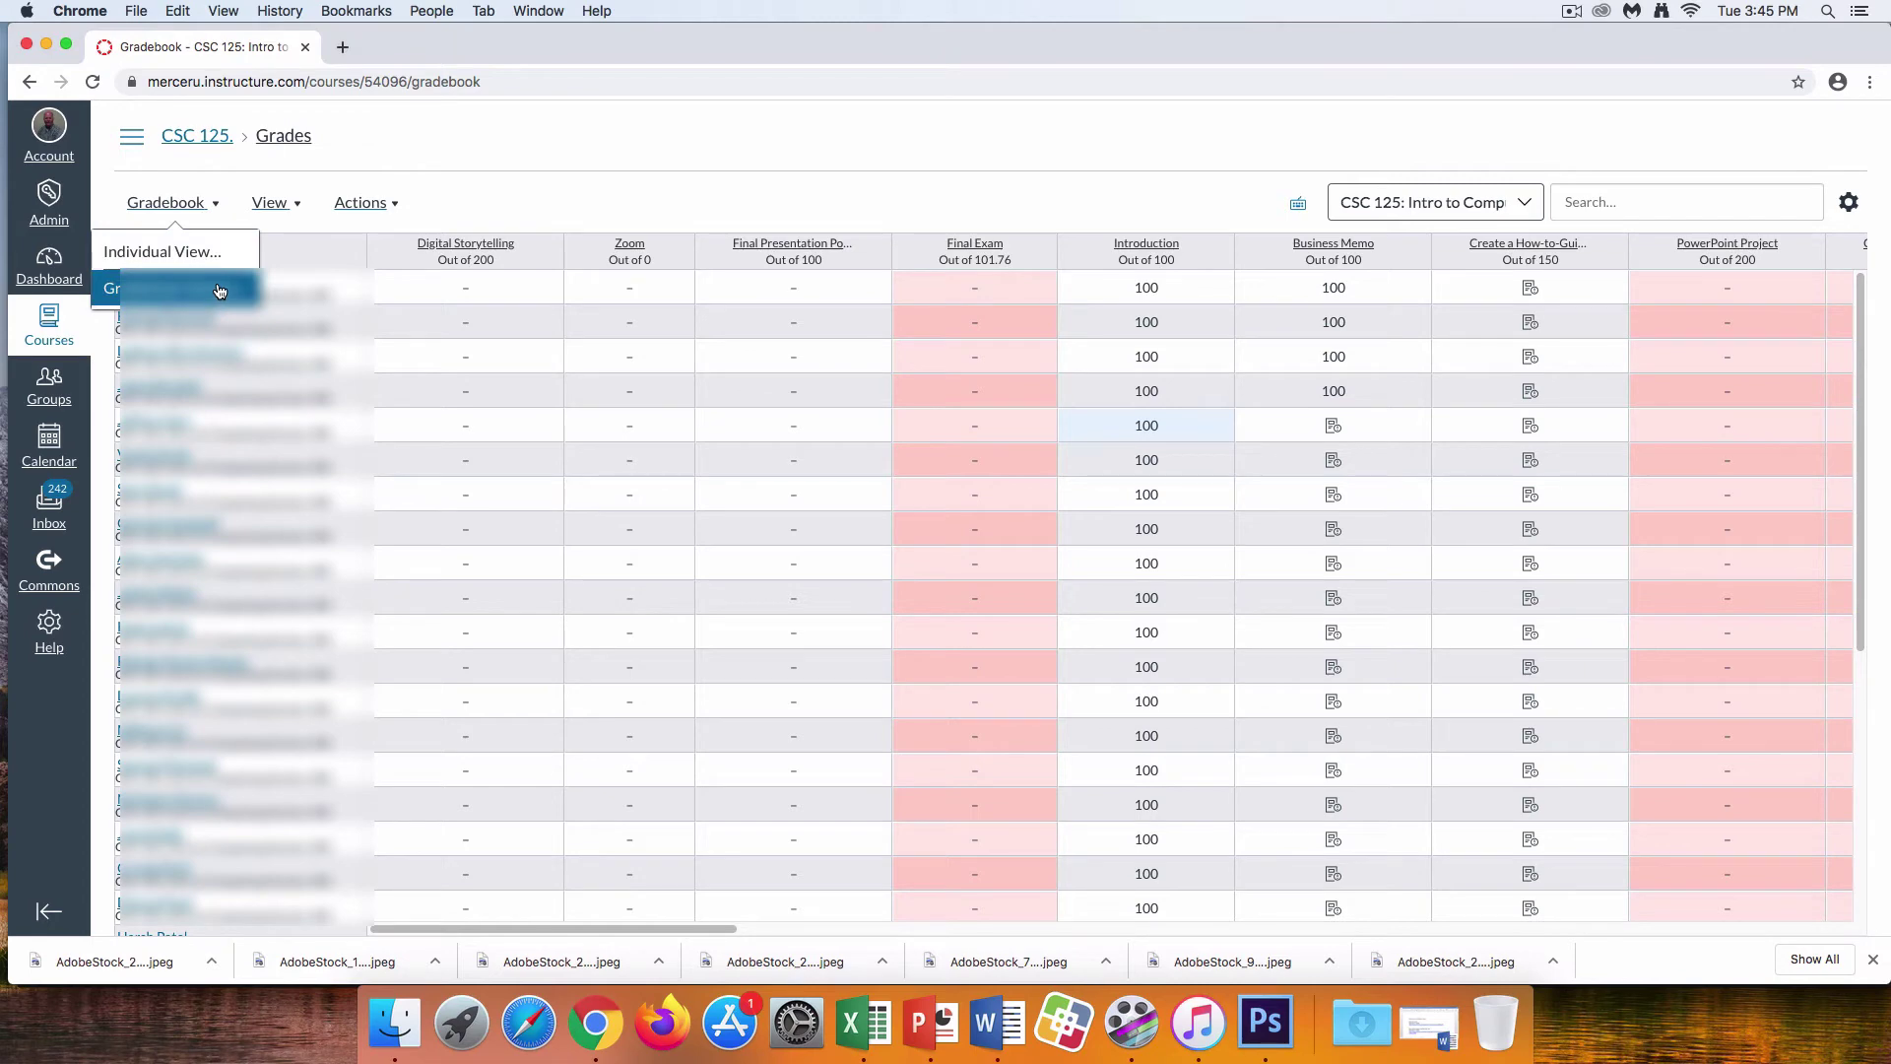
pyautogui.click(219, 288)
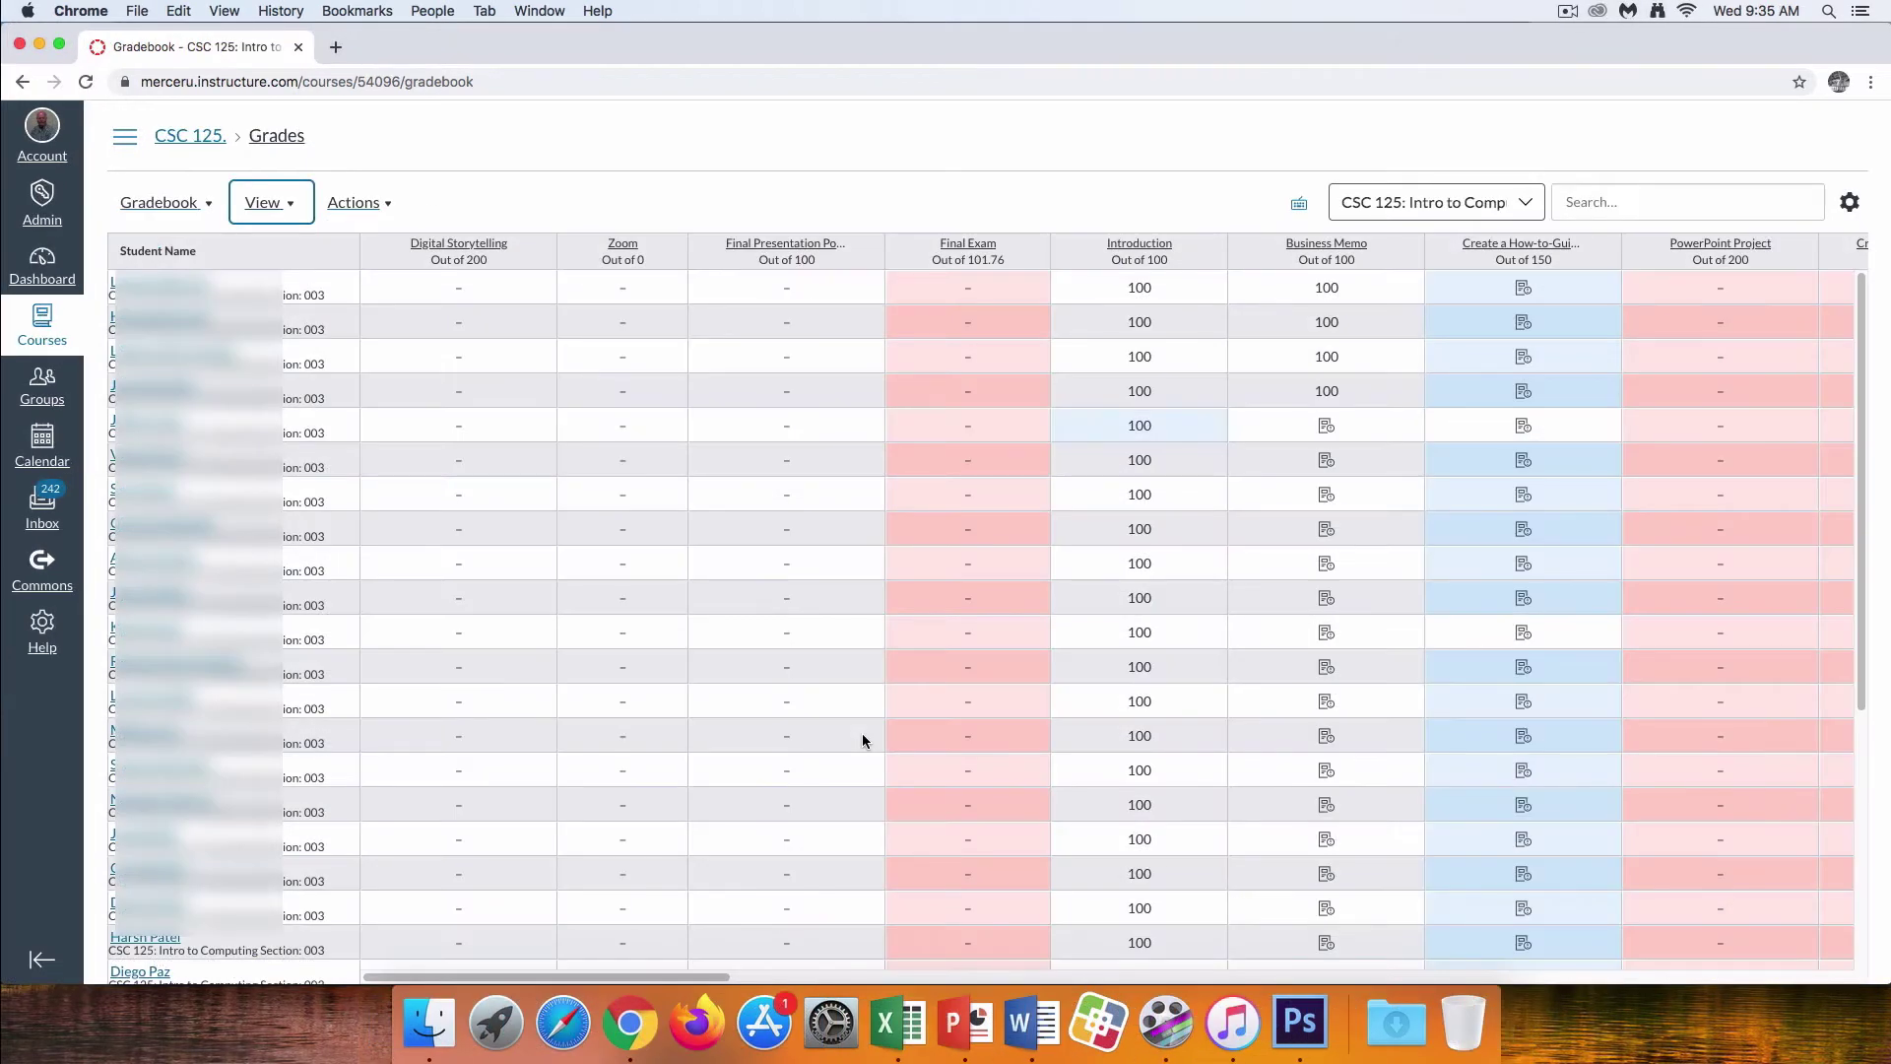
# Arrange the gradebook's assignment columns by Module - First to Last
pyautogui.click(290, 205)
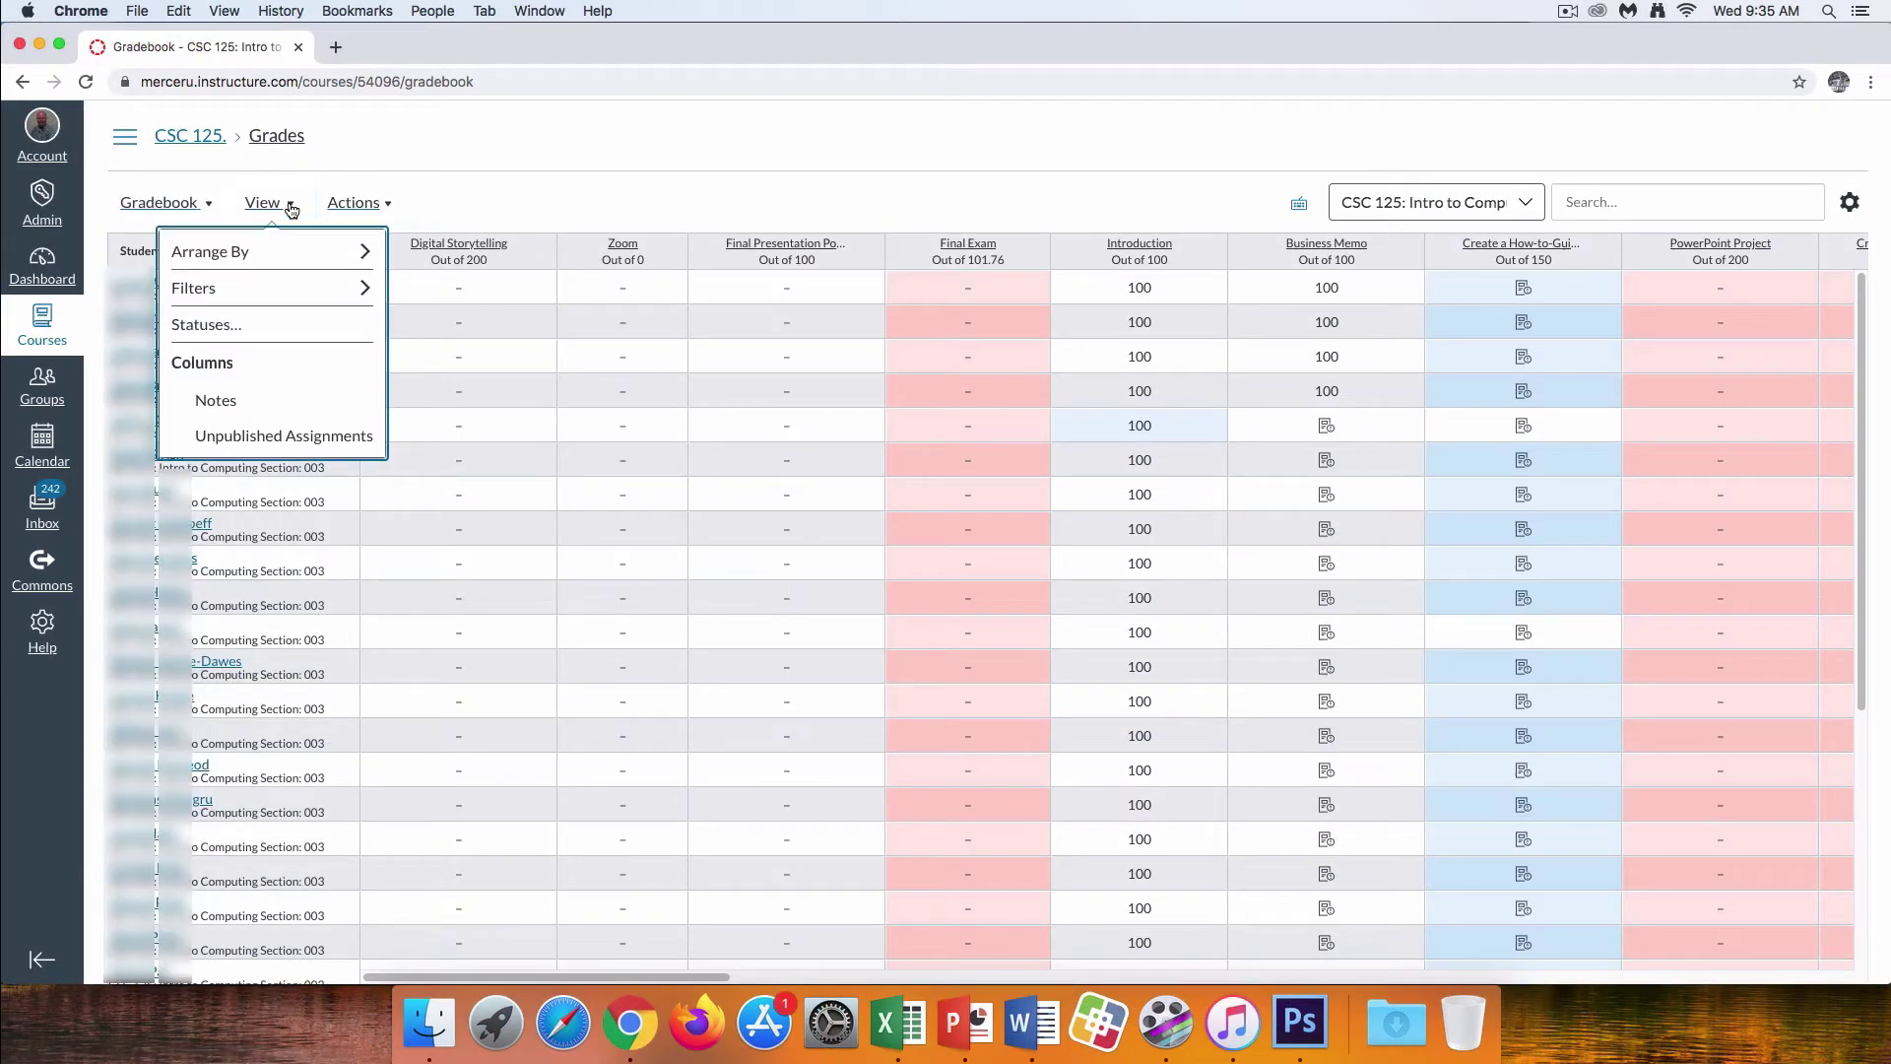
pyautogui.moveTo(239, 251)
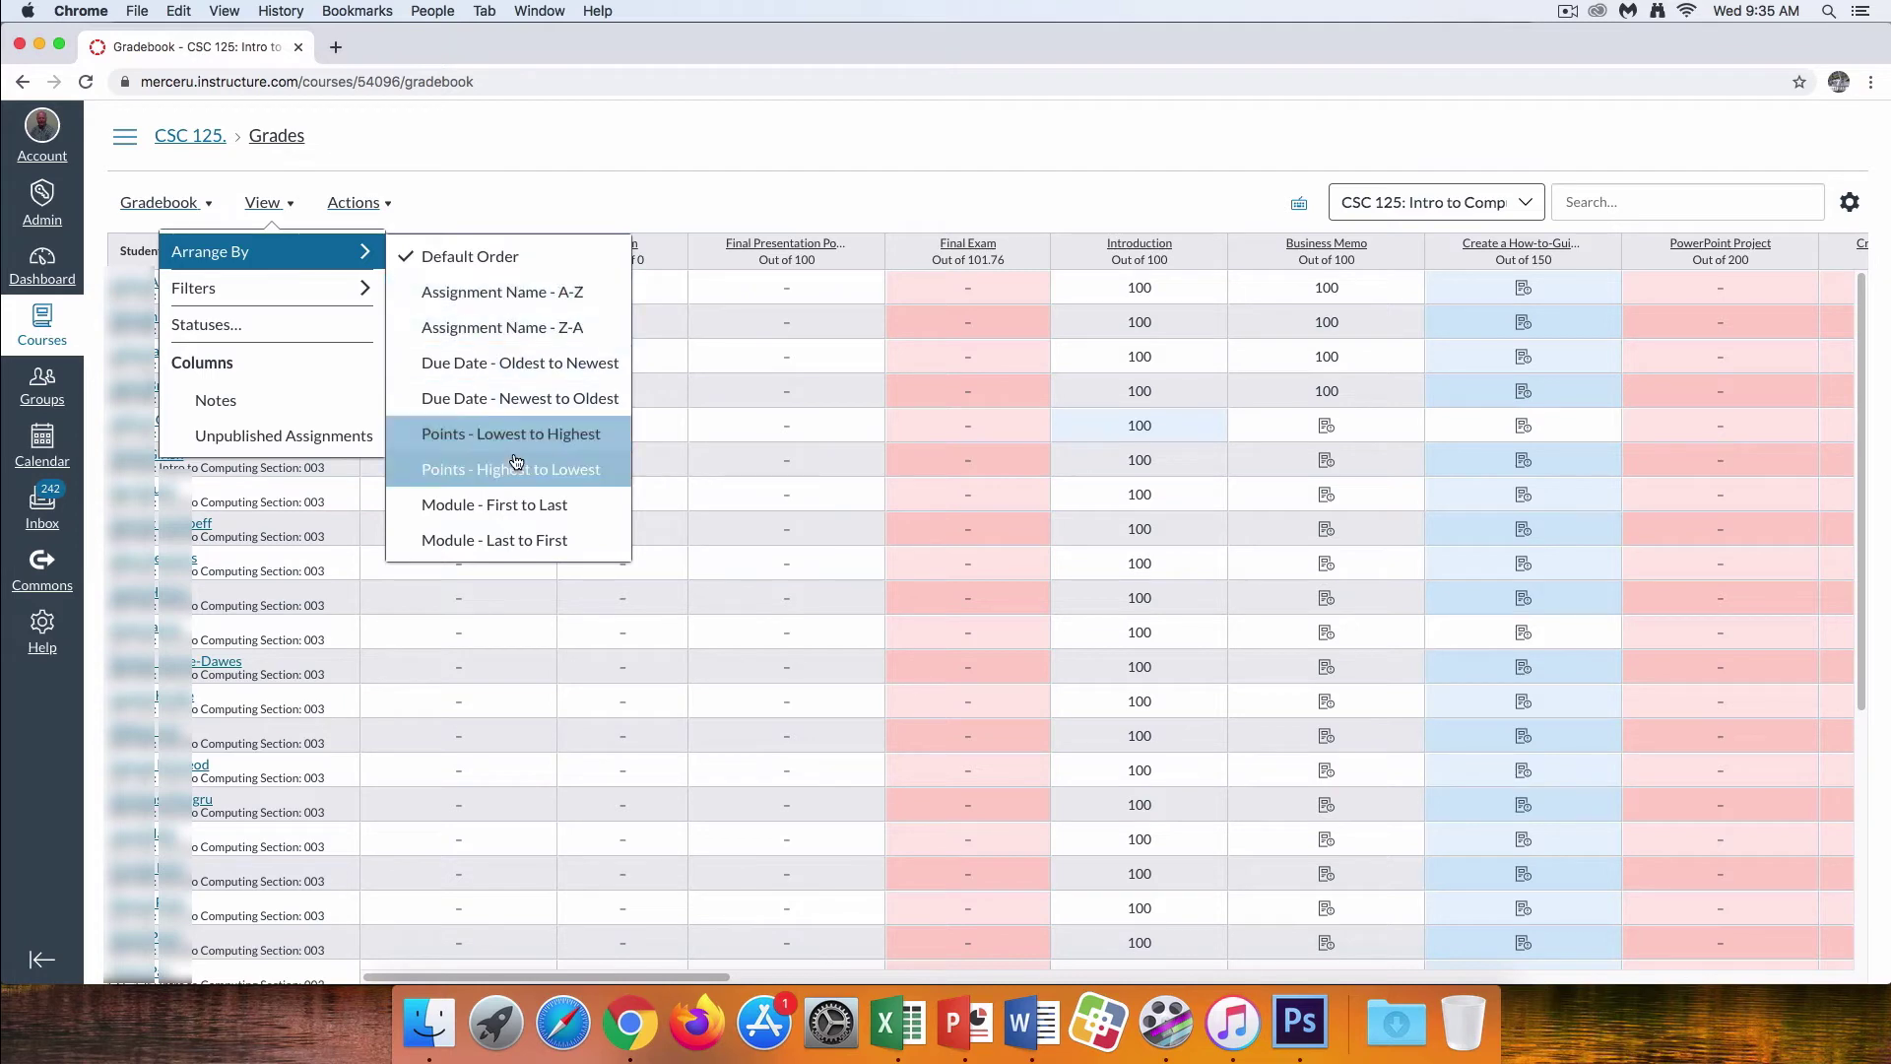
pyautogui.click(552, 506)
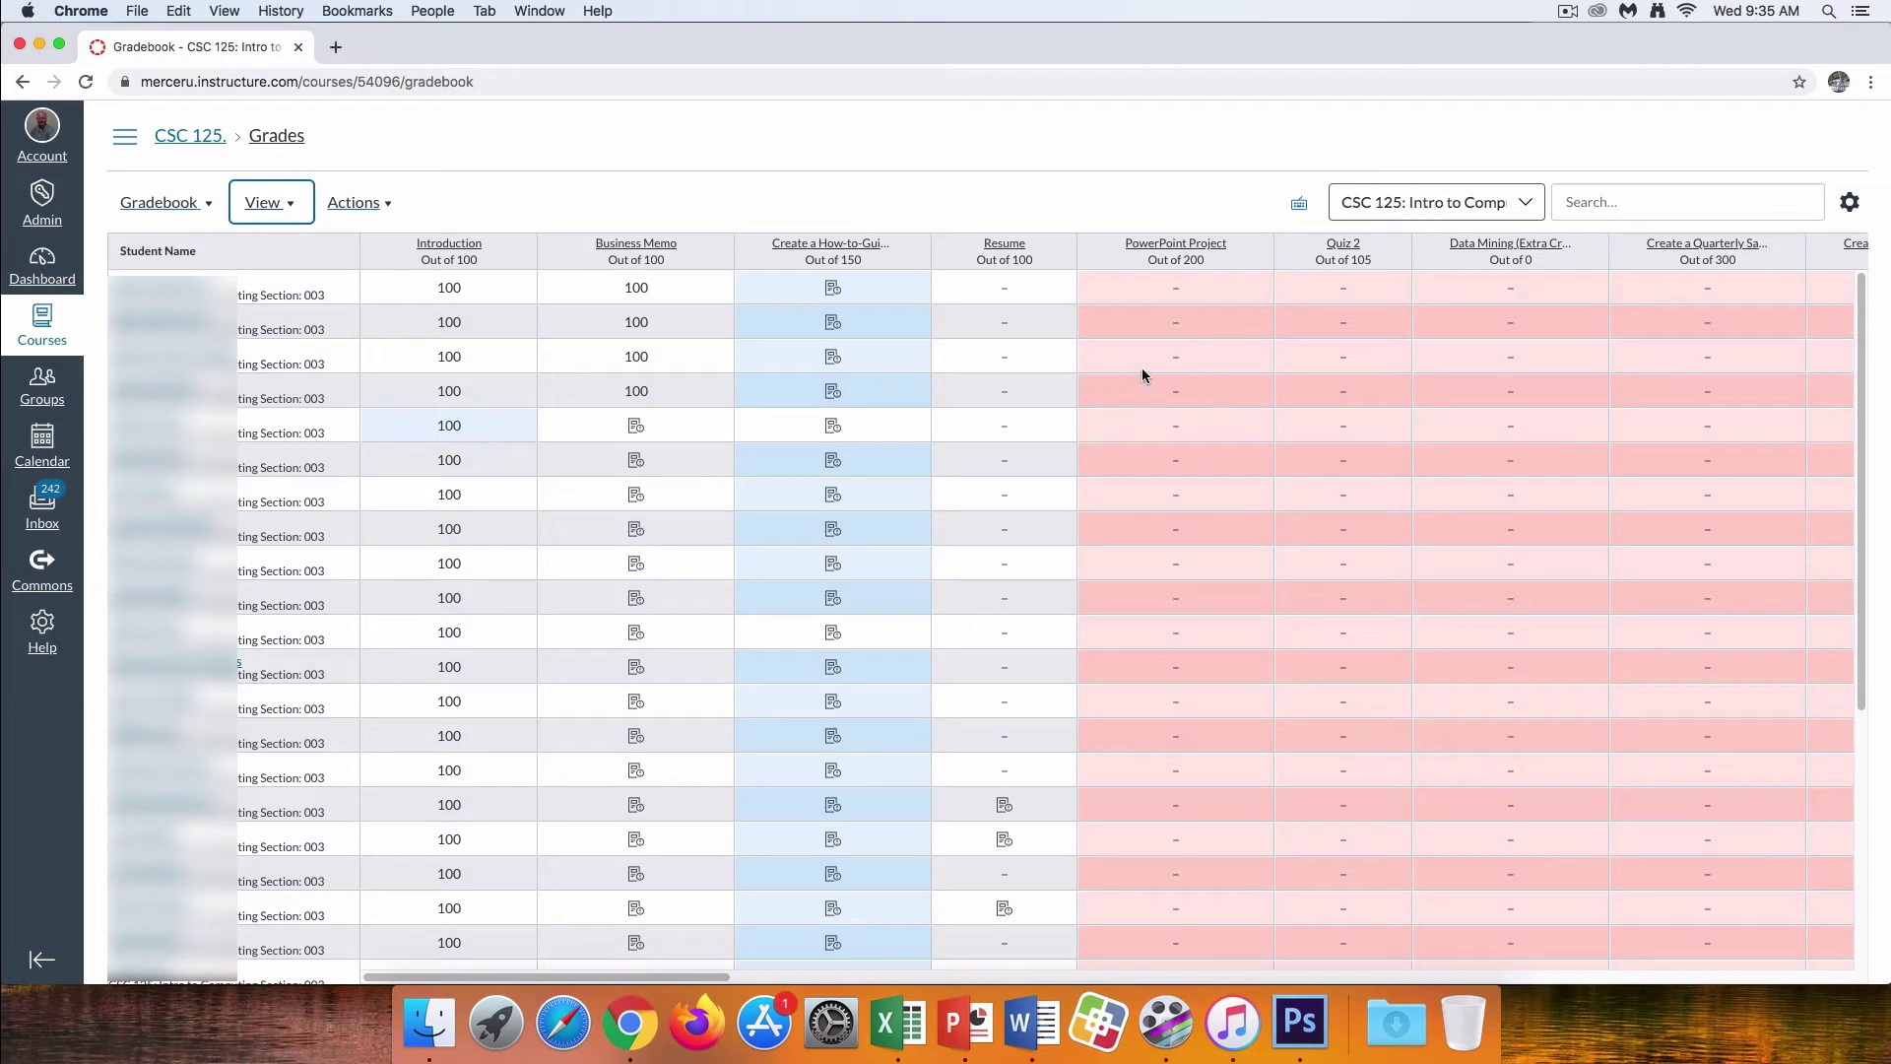
# Arrange the gradebook's assignment columns by Due Date - Newest to Oldest
pyautogui.click(306, 212)
pyautogui.moveTo(280, 296)
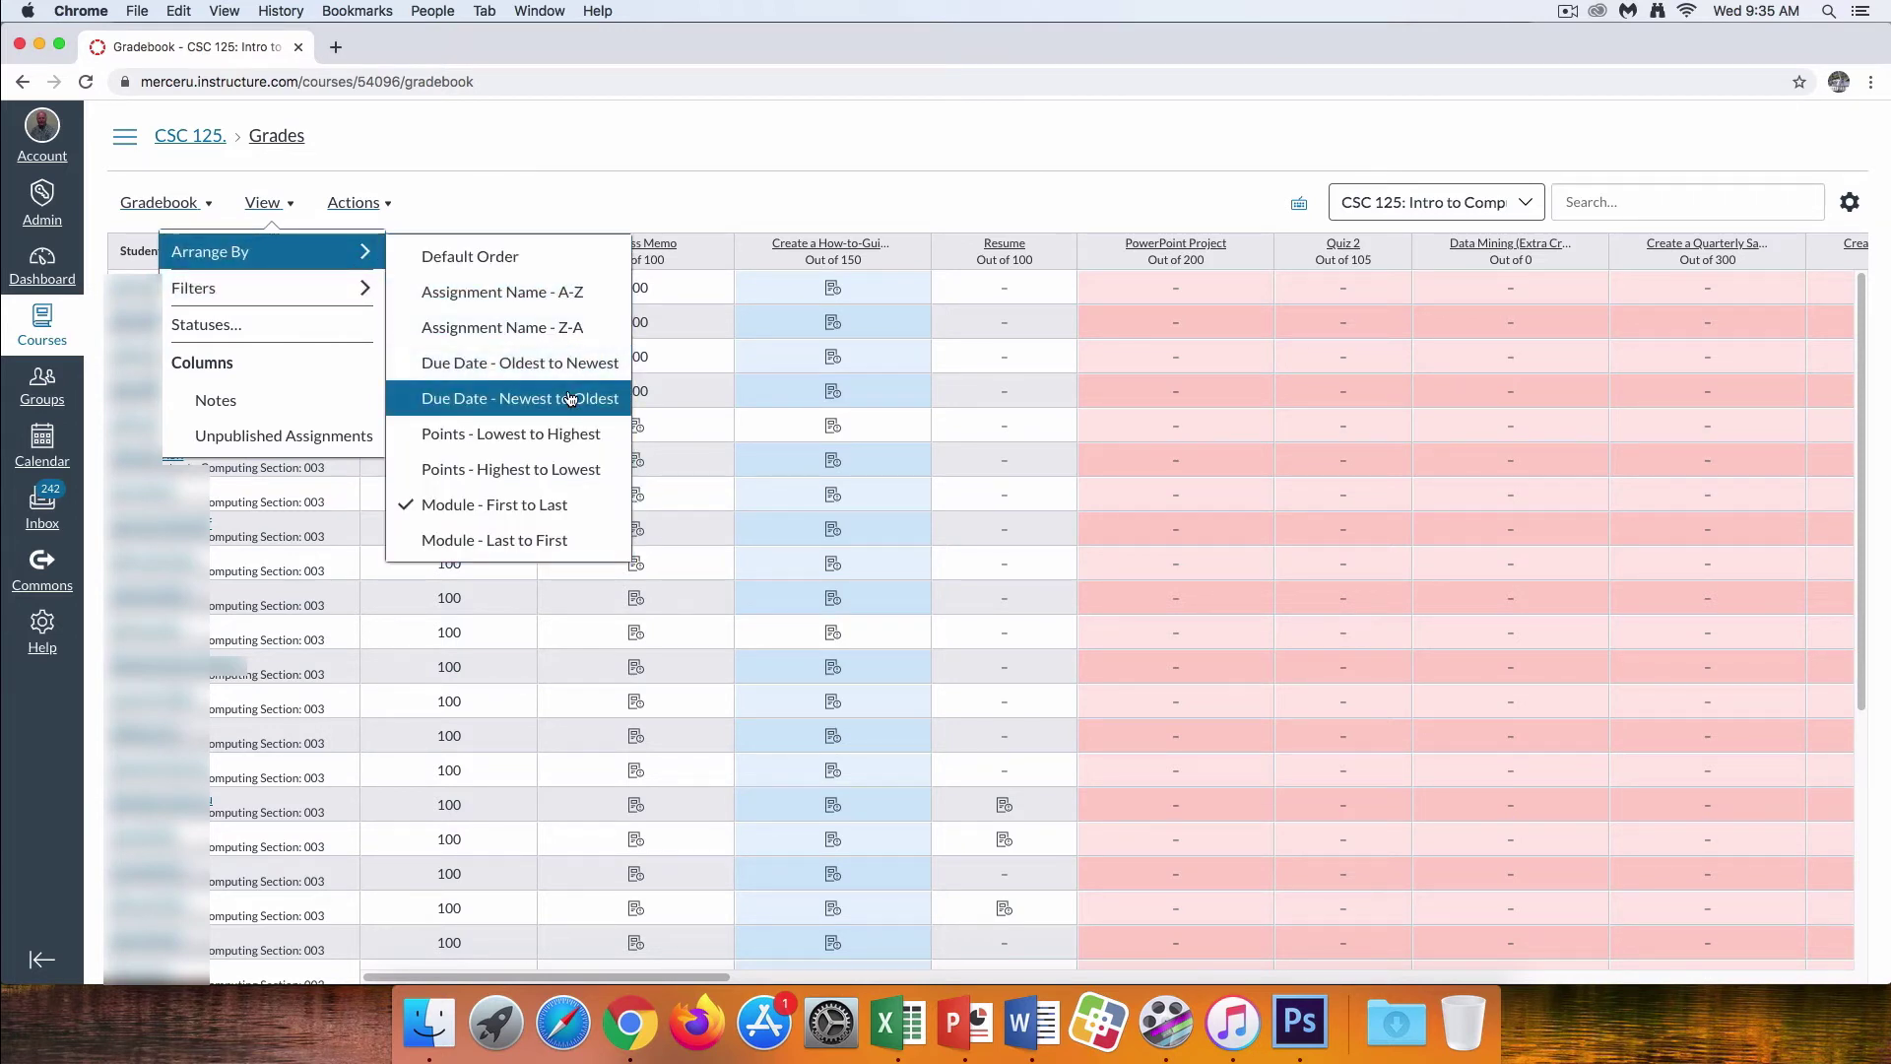
pyautogui.click(570, 397)
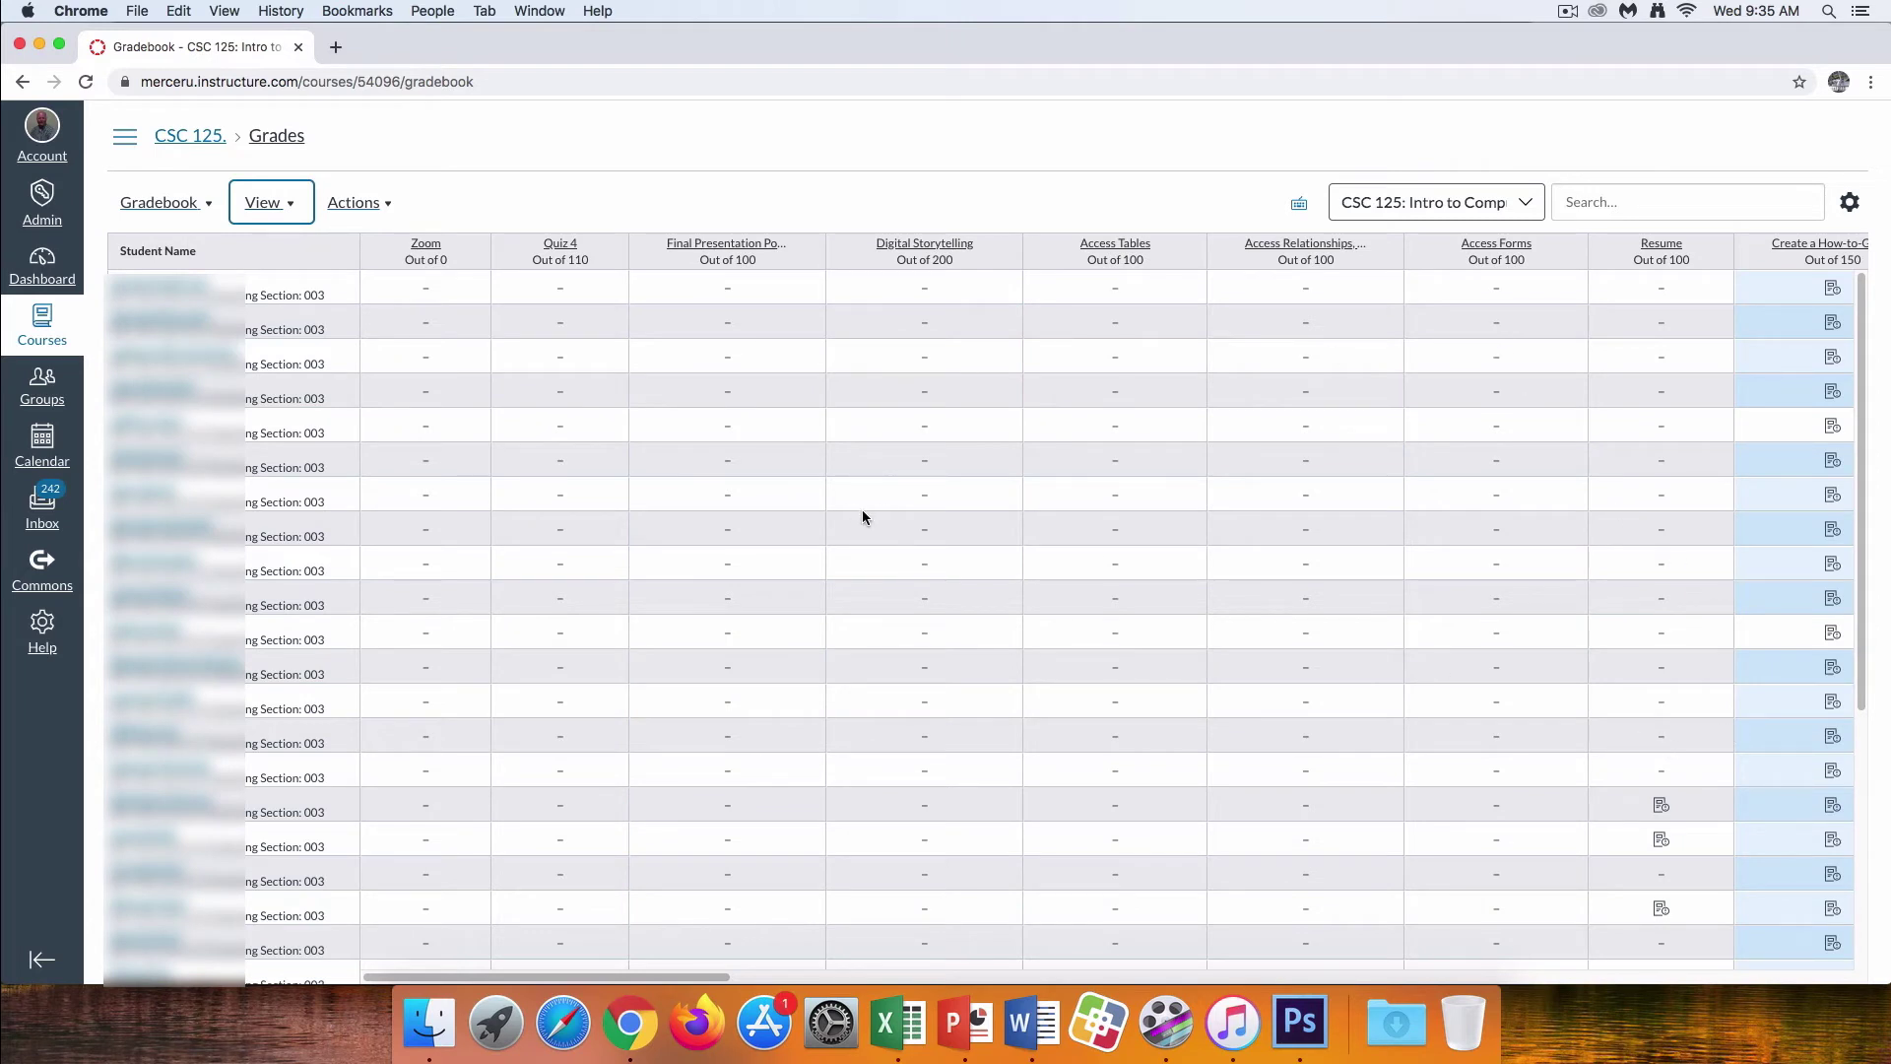
# Check the Sections filter, show the students of Computing Section 002, and switch back to Section 003
pyautogui.click(293, 207)
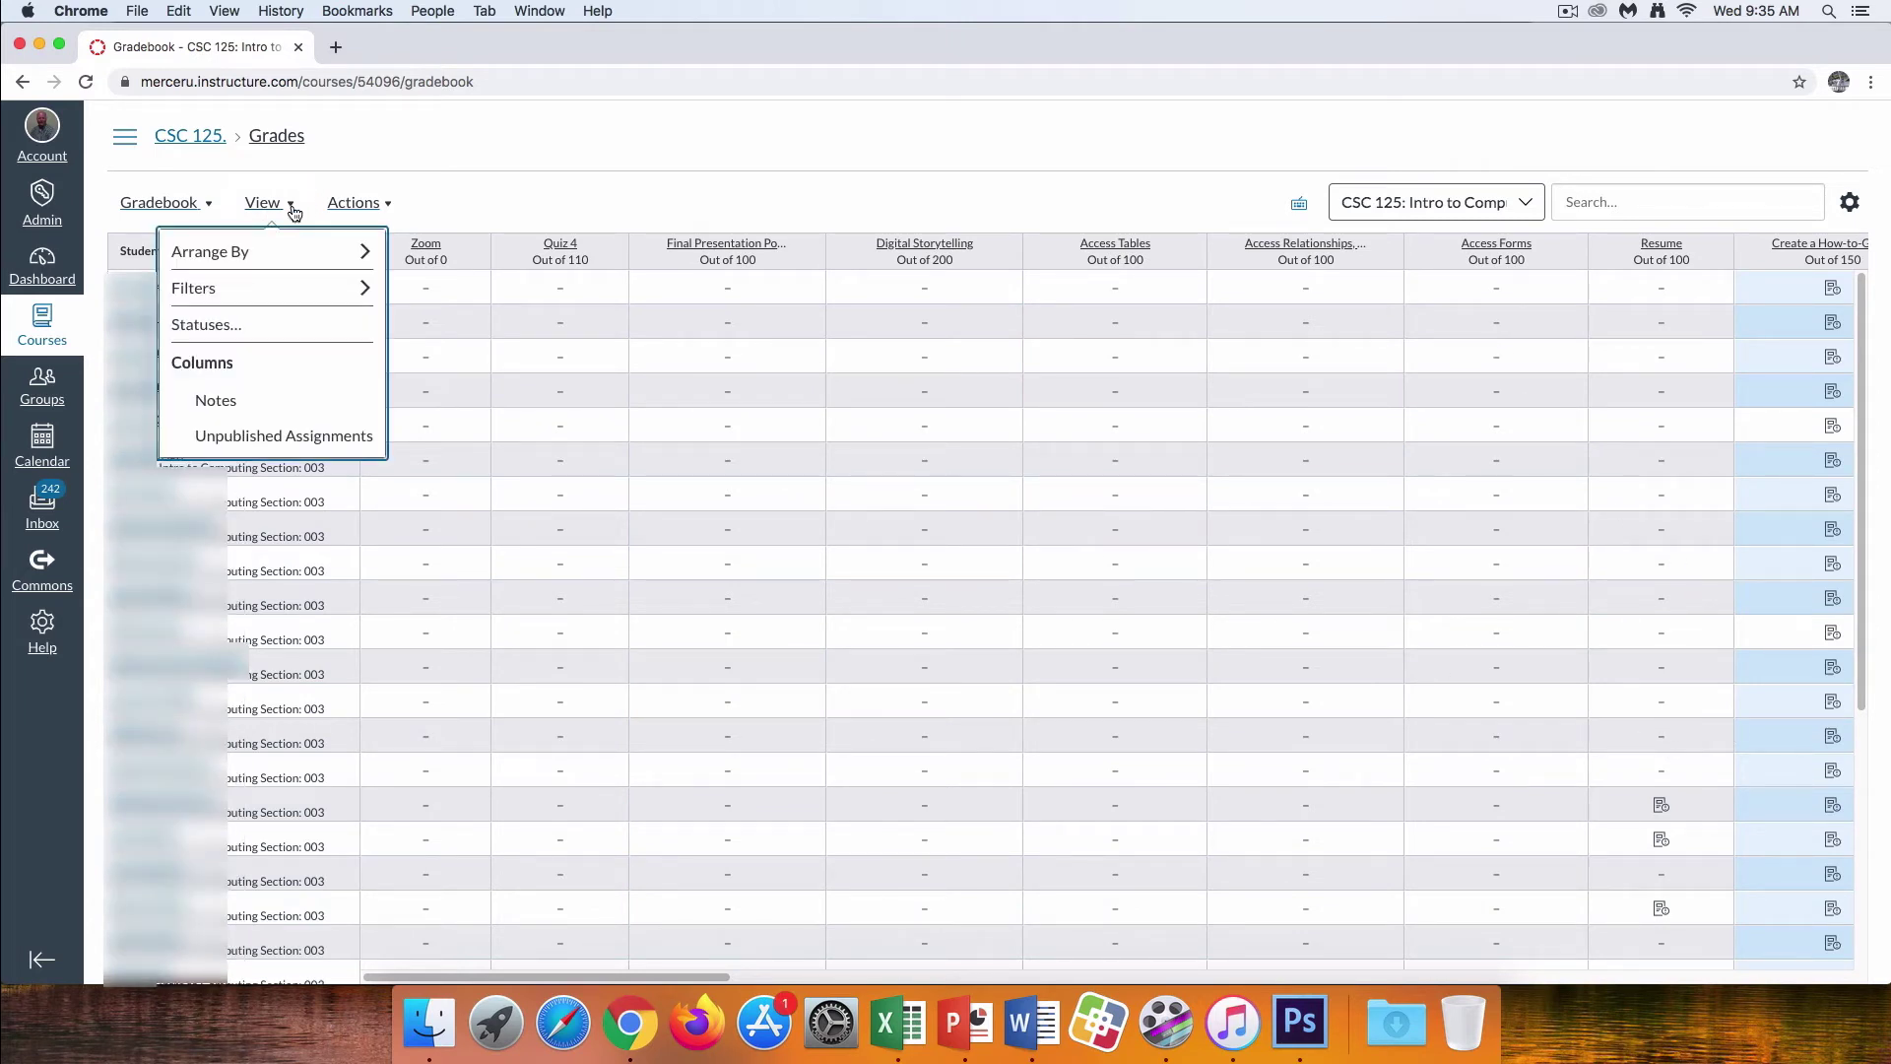
pyautogui.moveTo(311, 288)
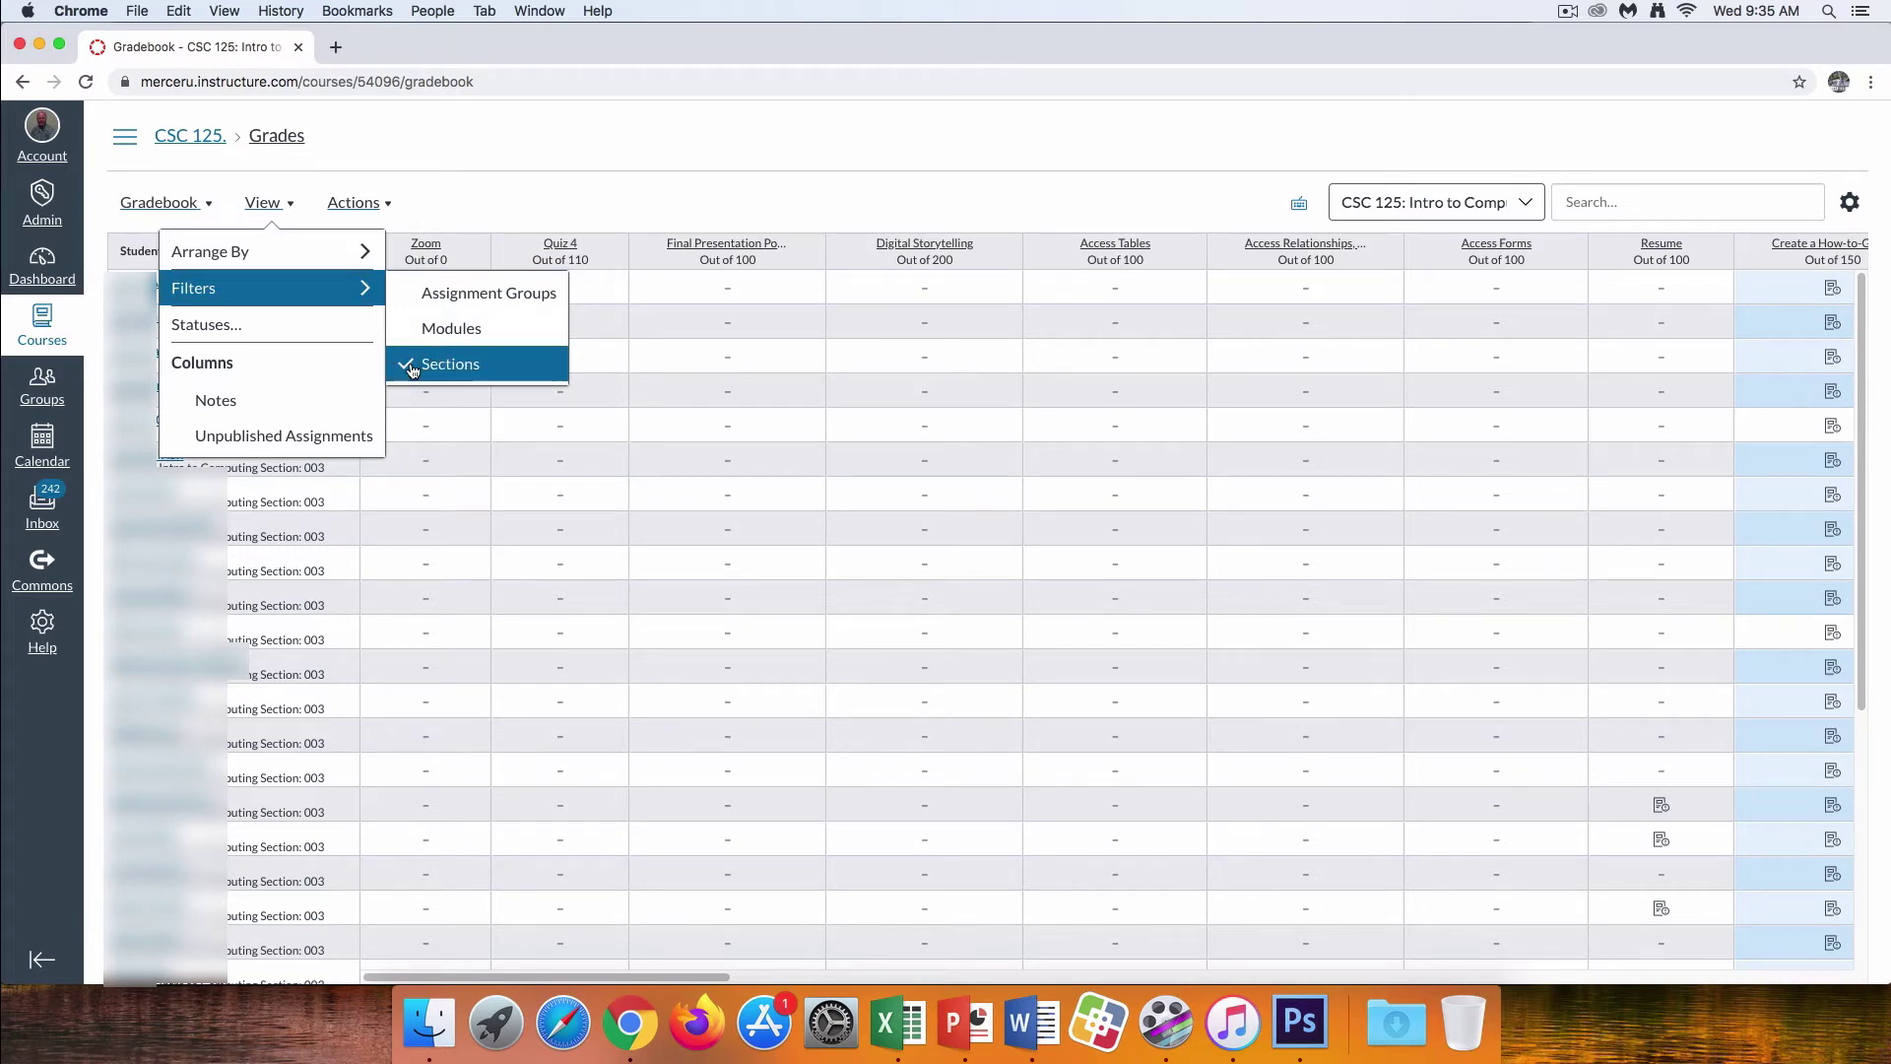
pyautogui.click(1525, 205)
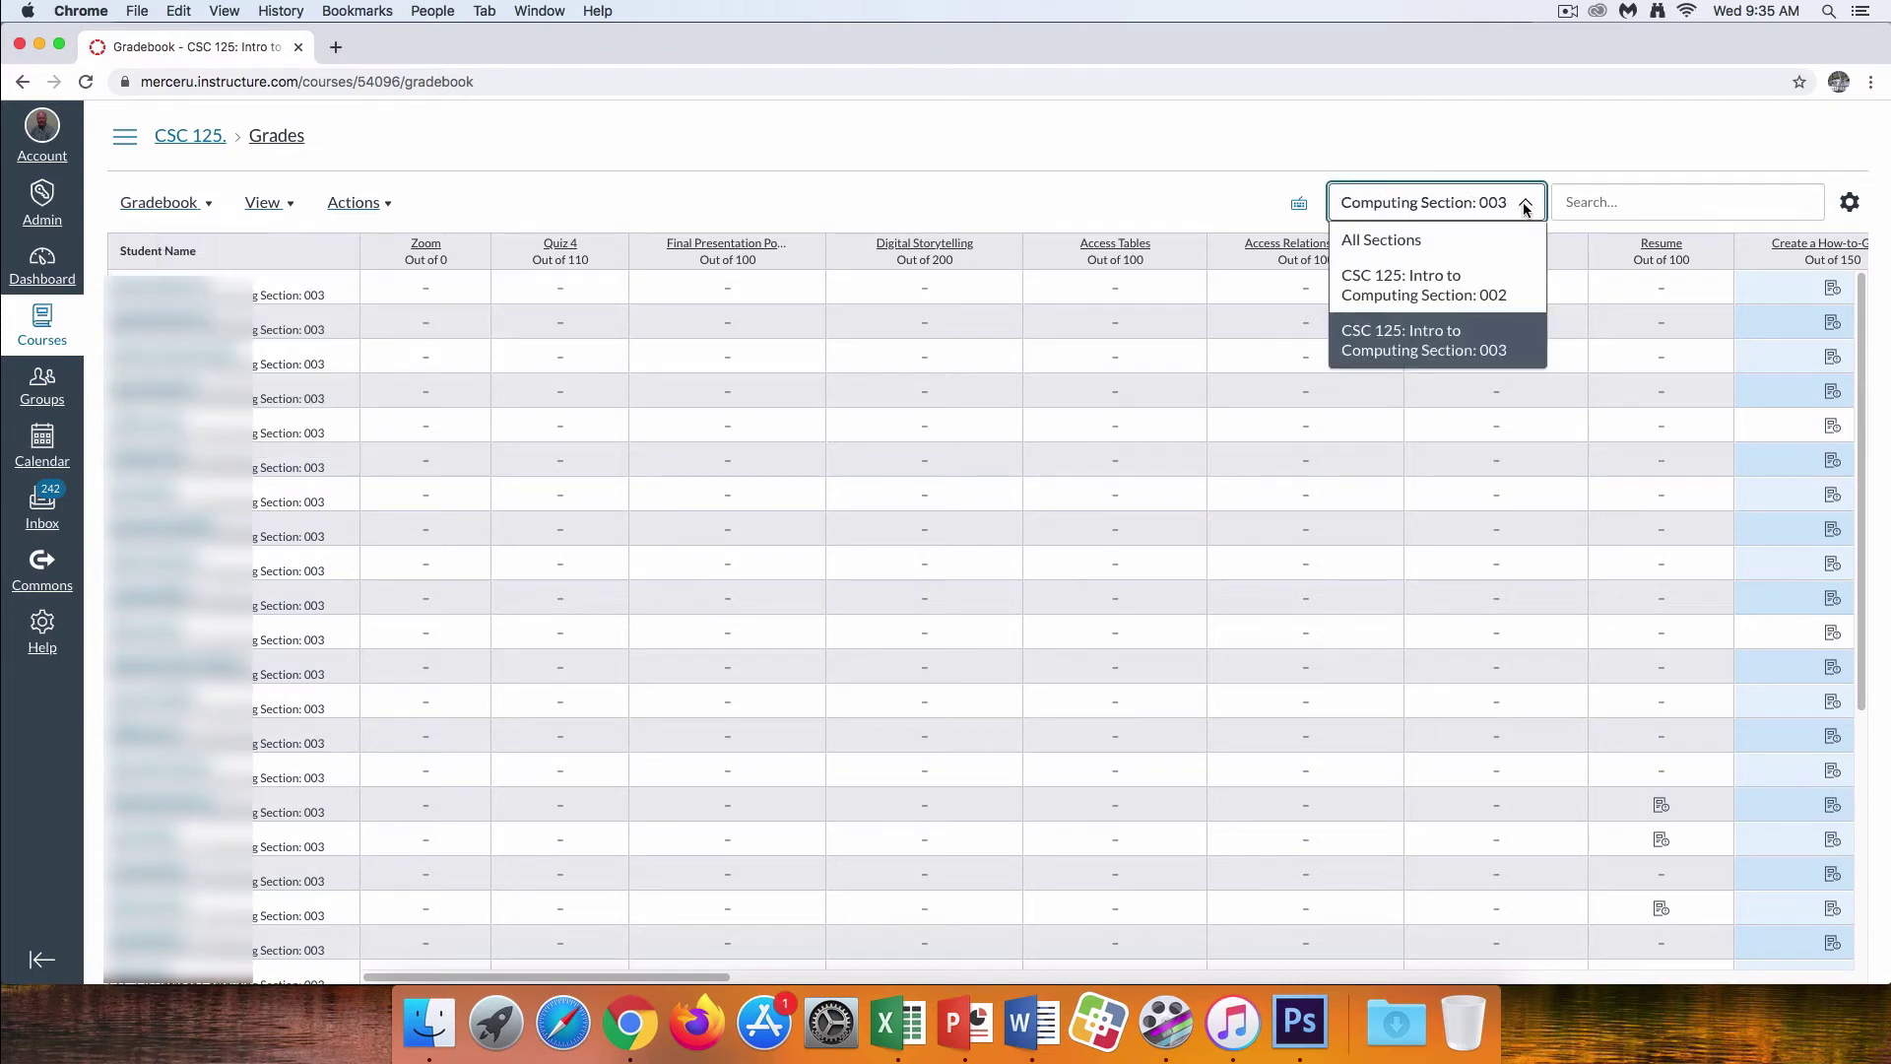
pyautogui.click(1444, 278)
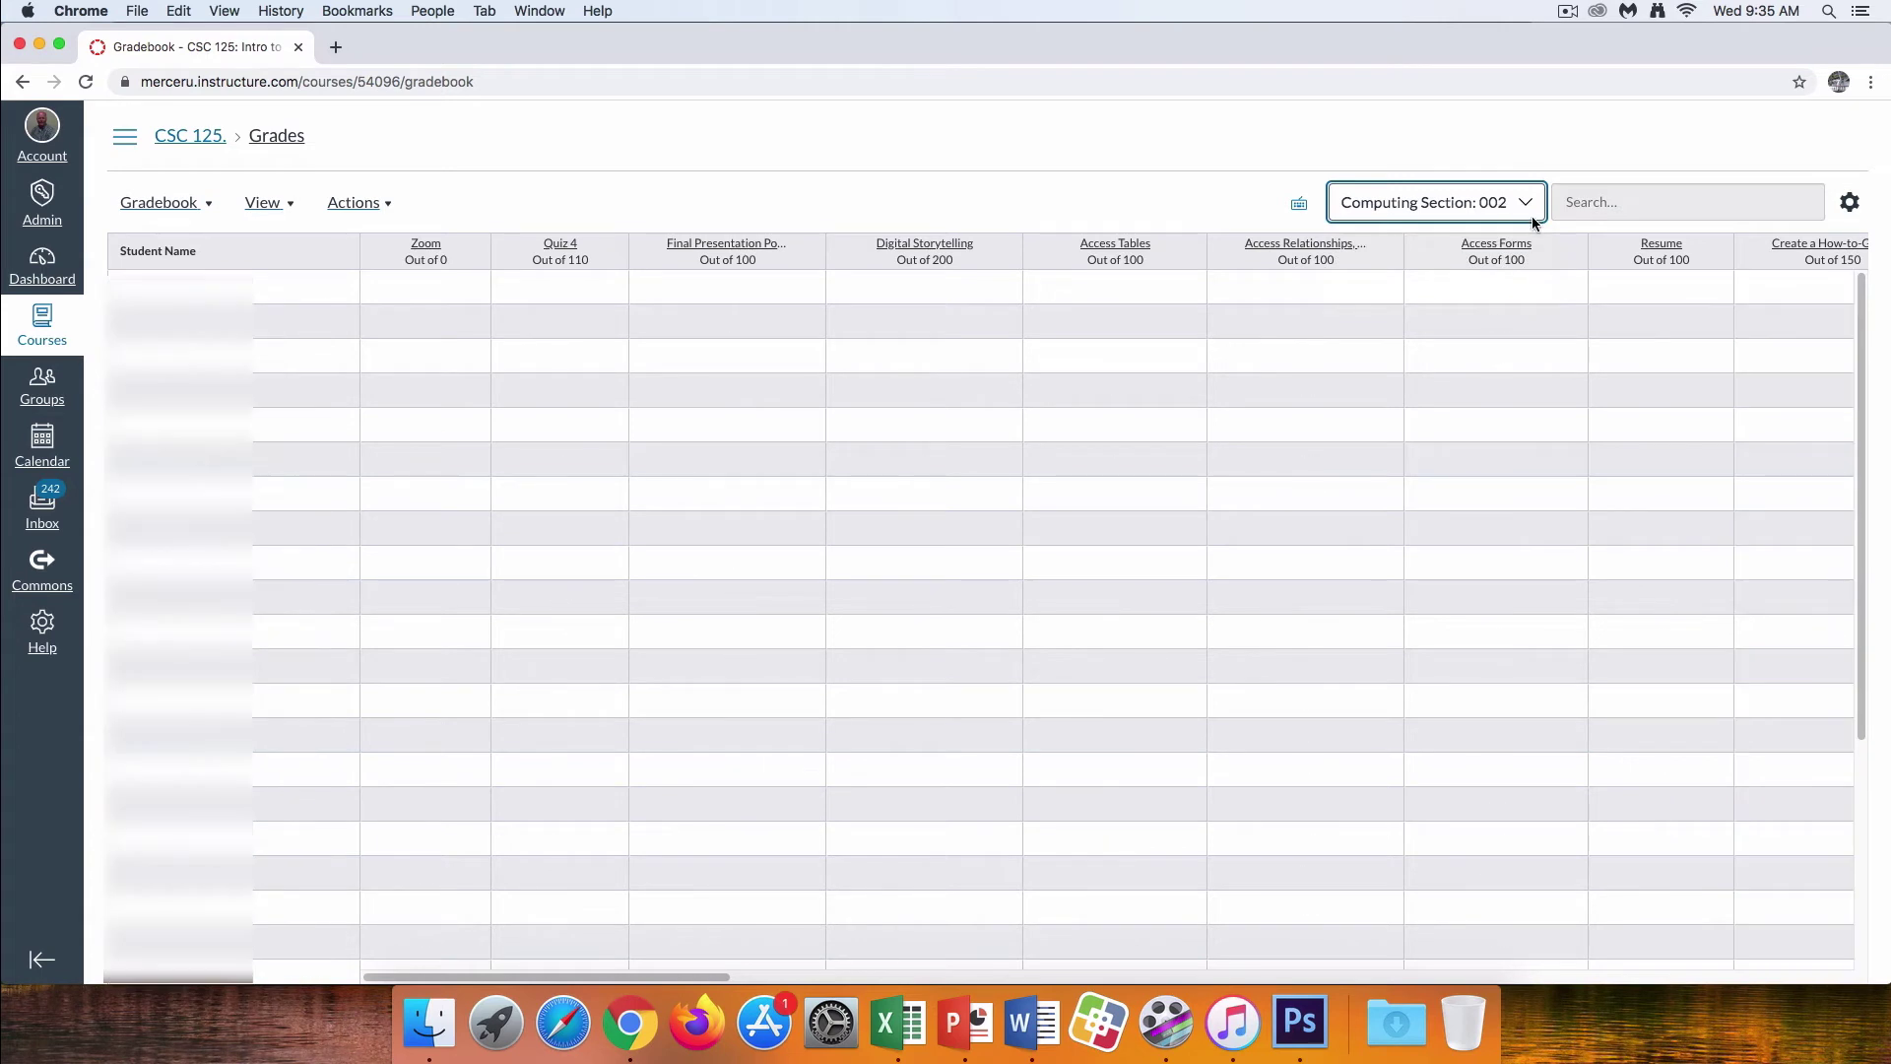
pyautogui.click(1526, 205)
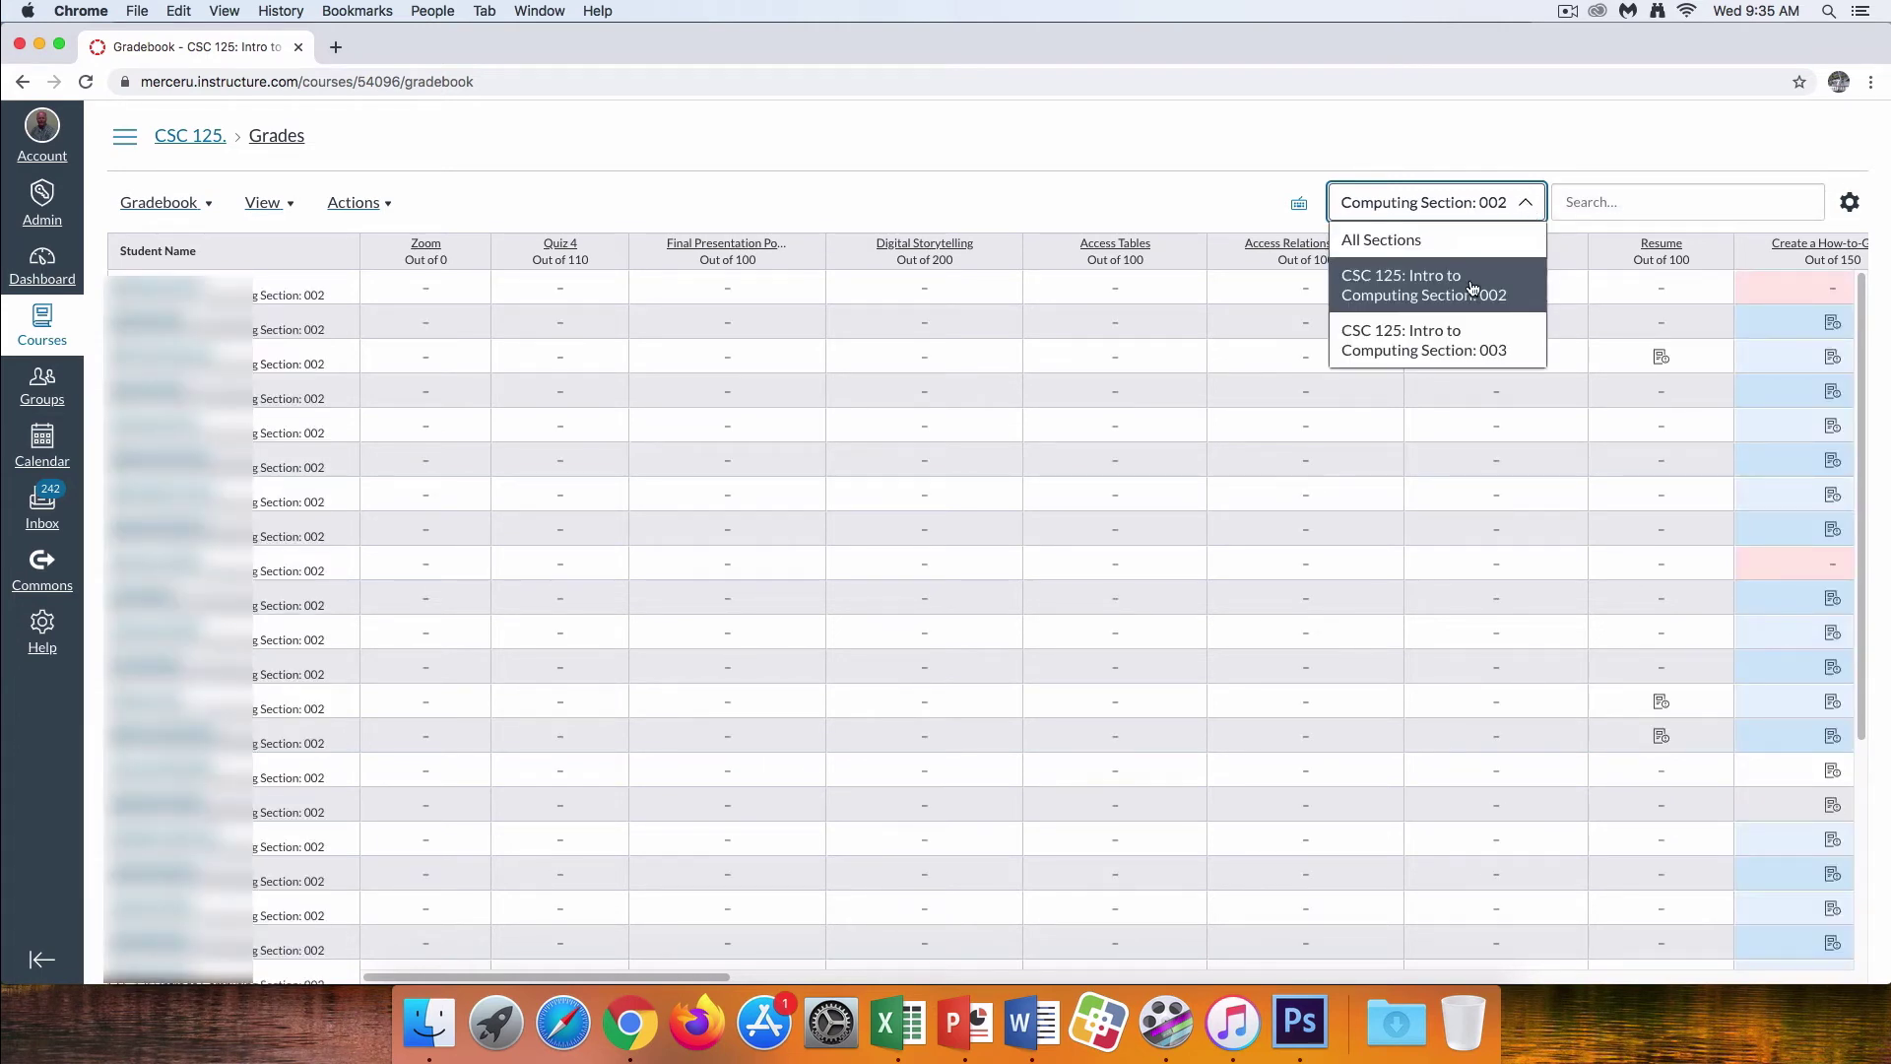
pyautogui.click(1450, 345)
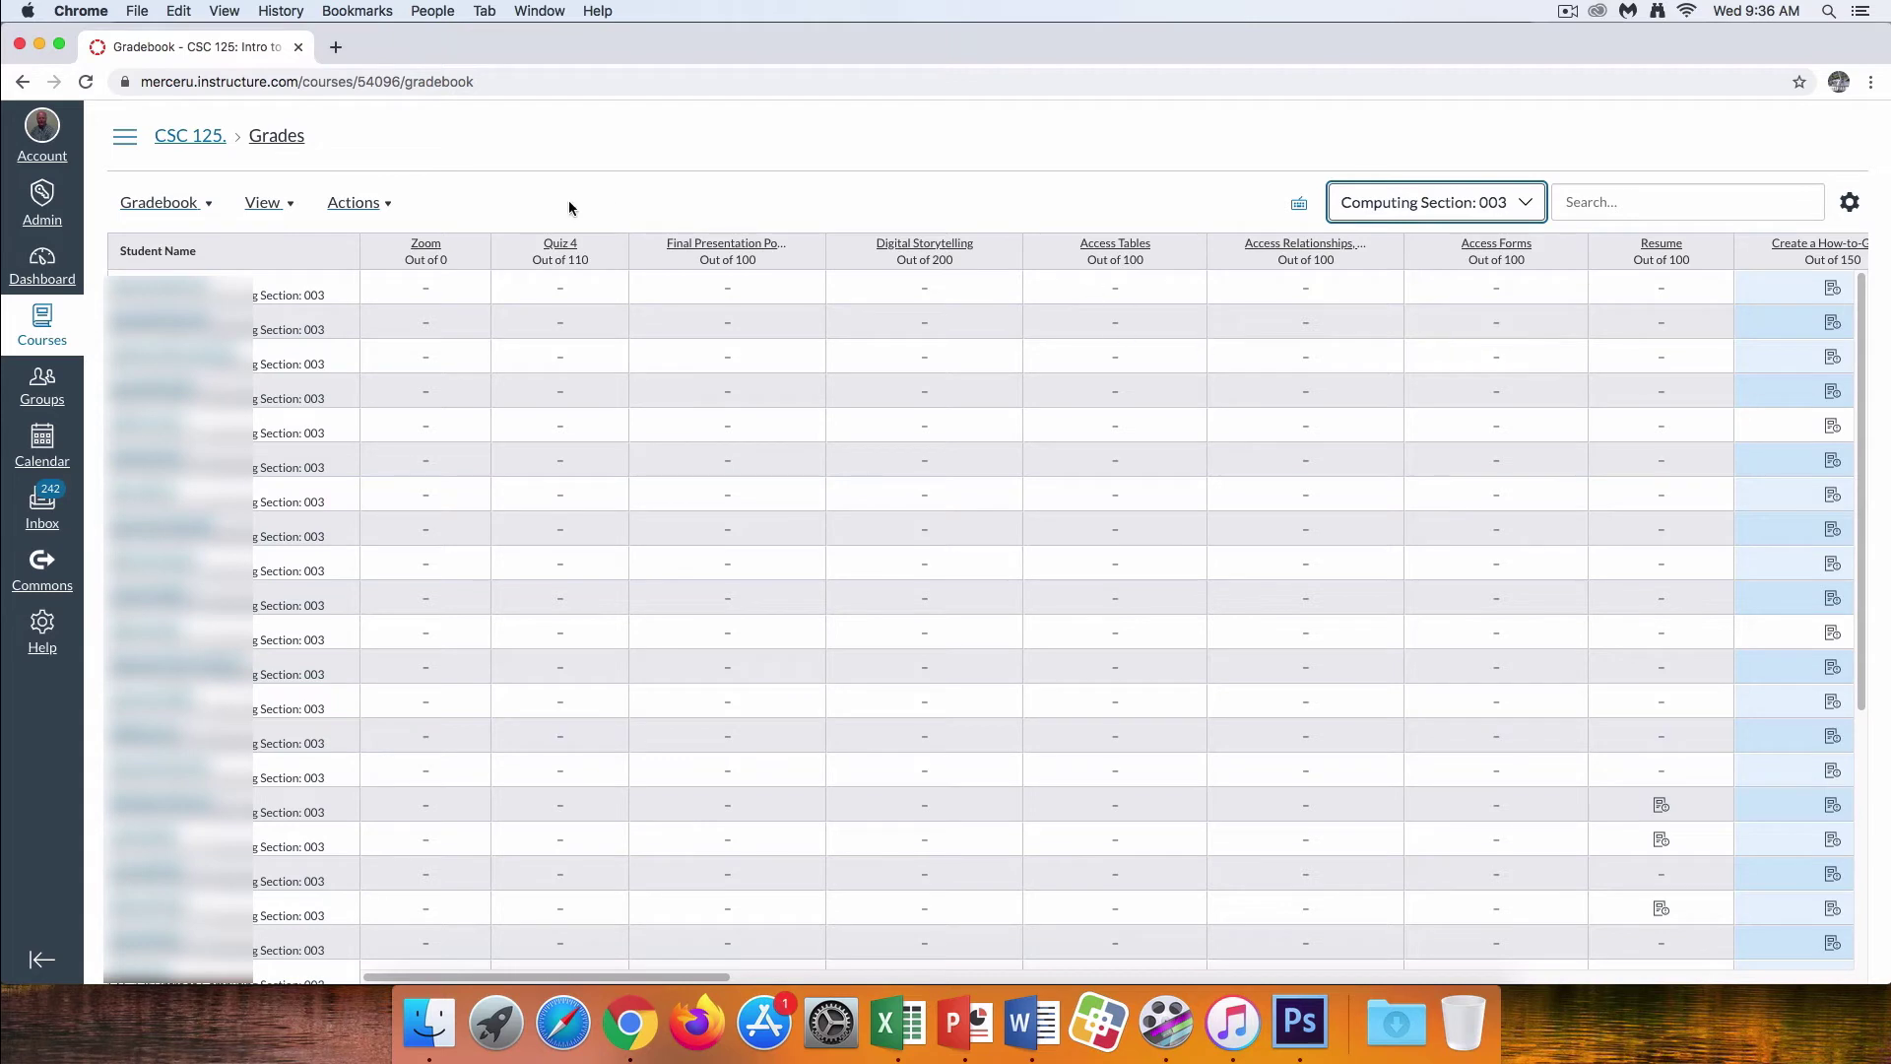
# Add the Modules filter to the gradebook and limit the columns to the Word module
pyautogui.click(288, 205)
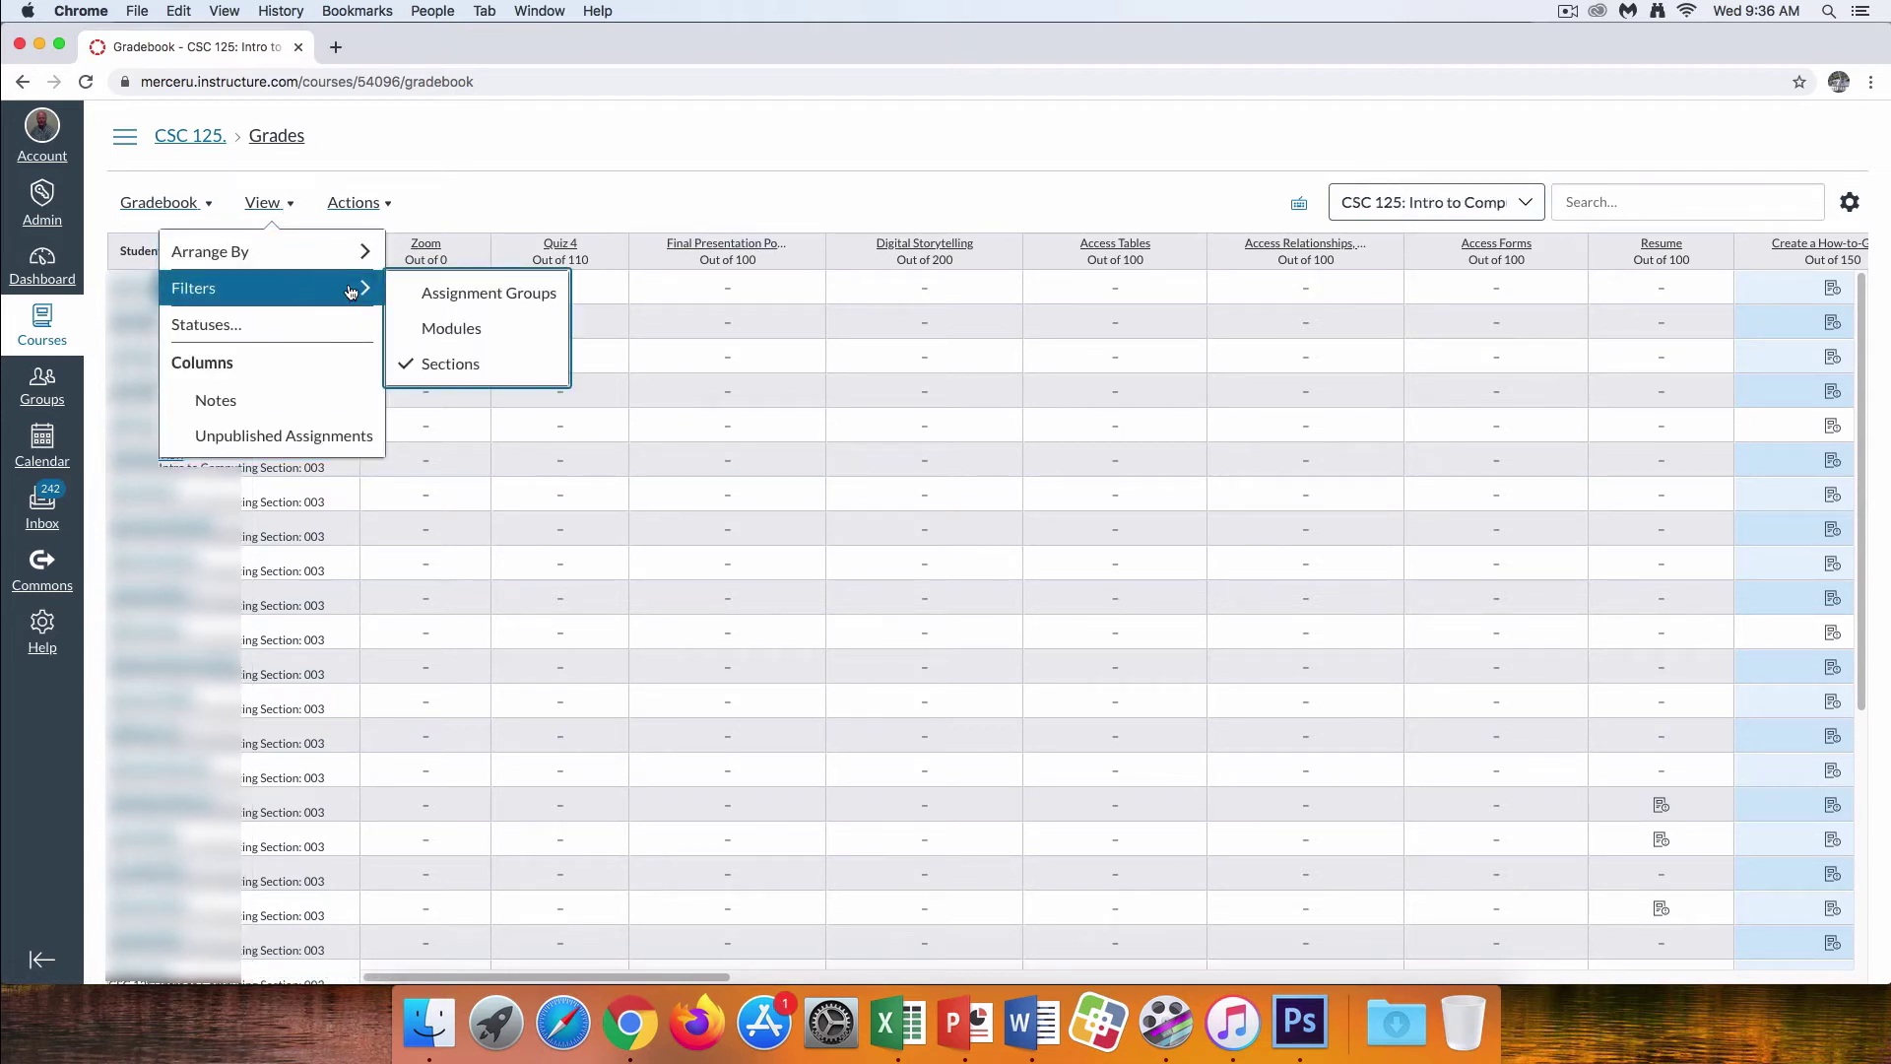
pyautogui.click(503, 333)
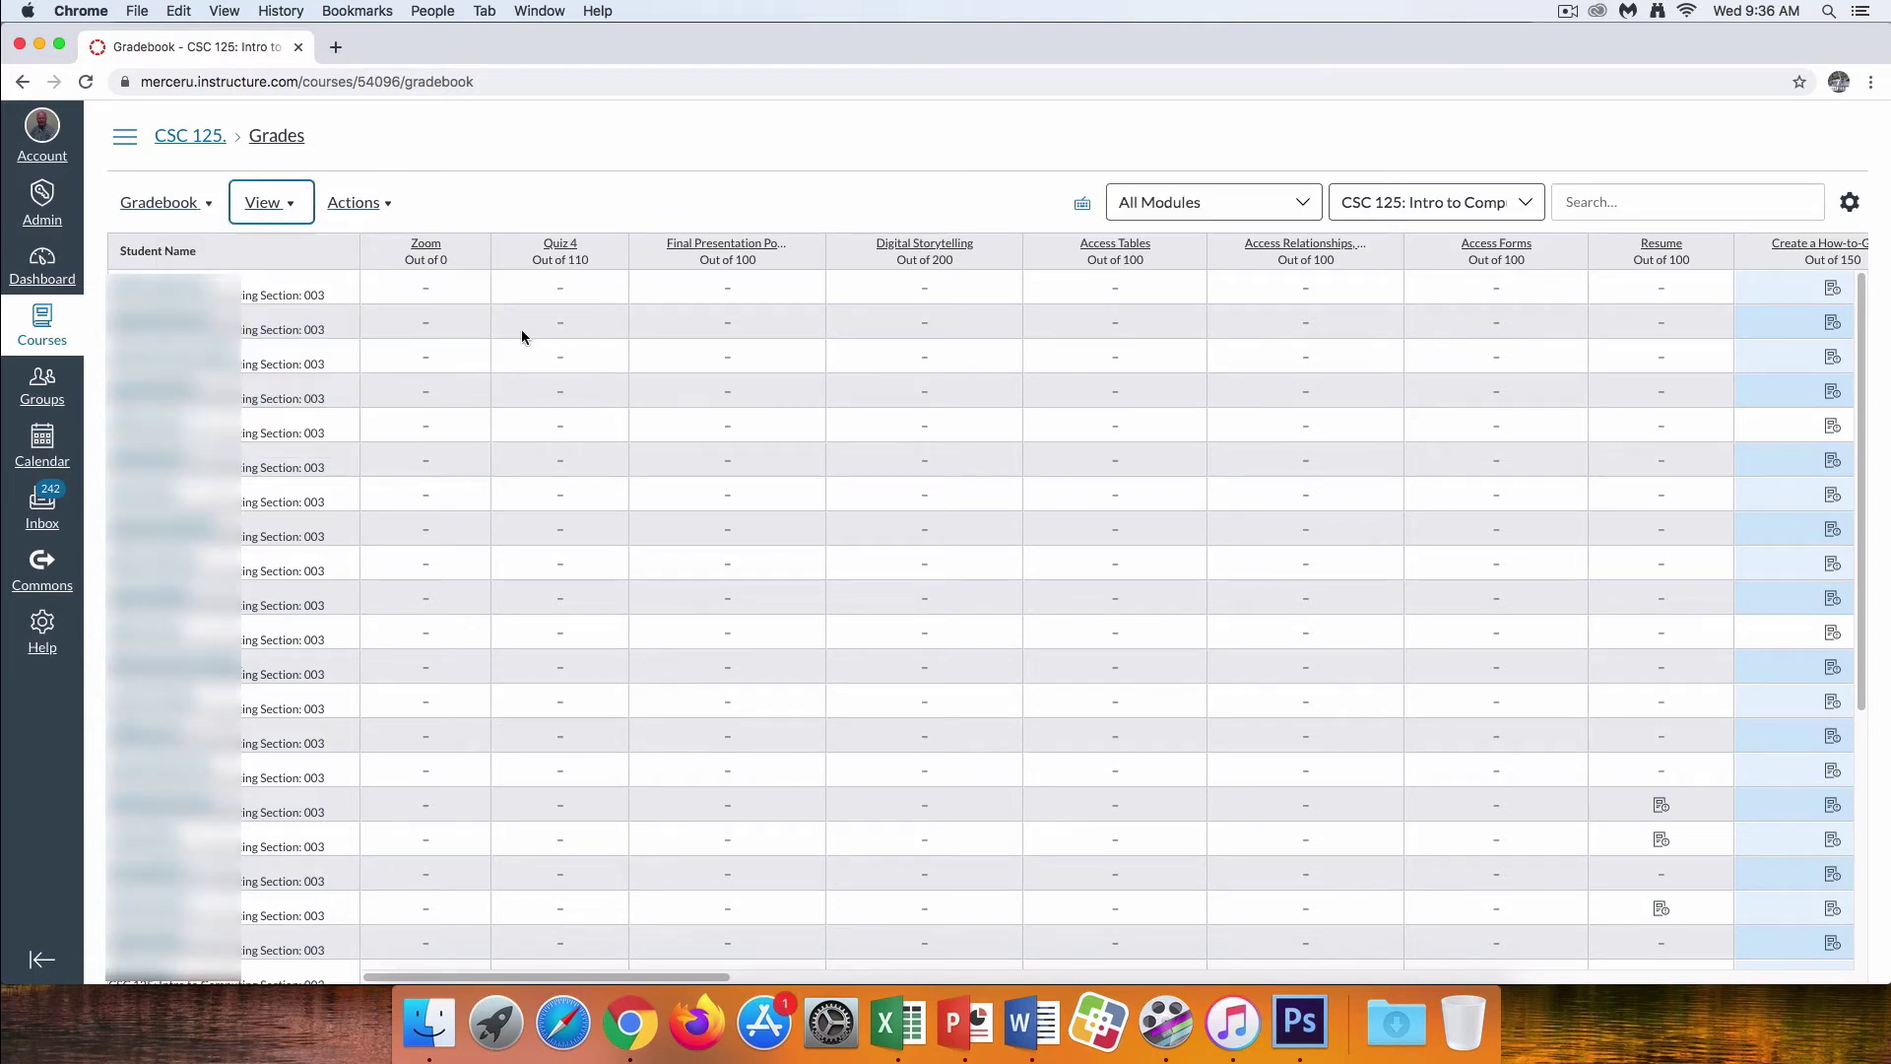
pyautogui.click(1300, 202)
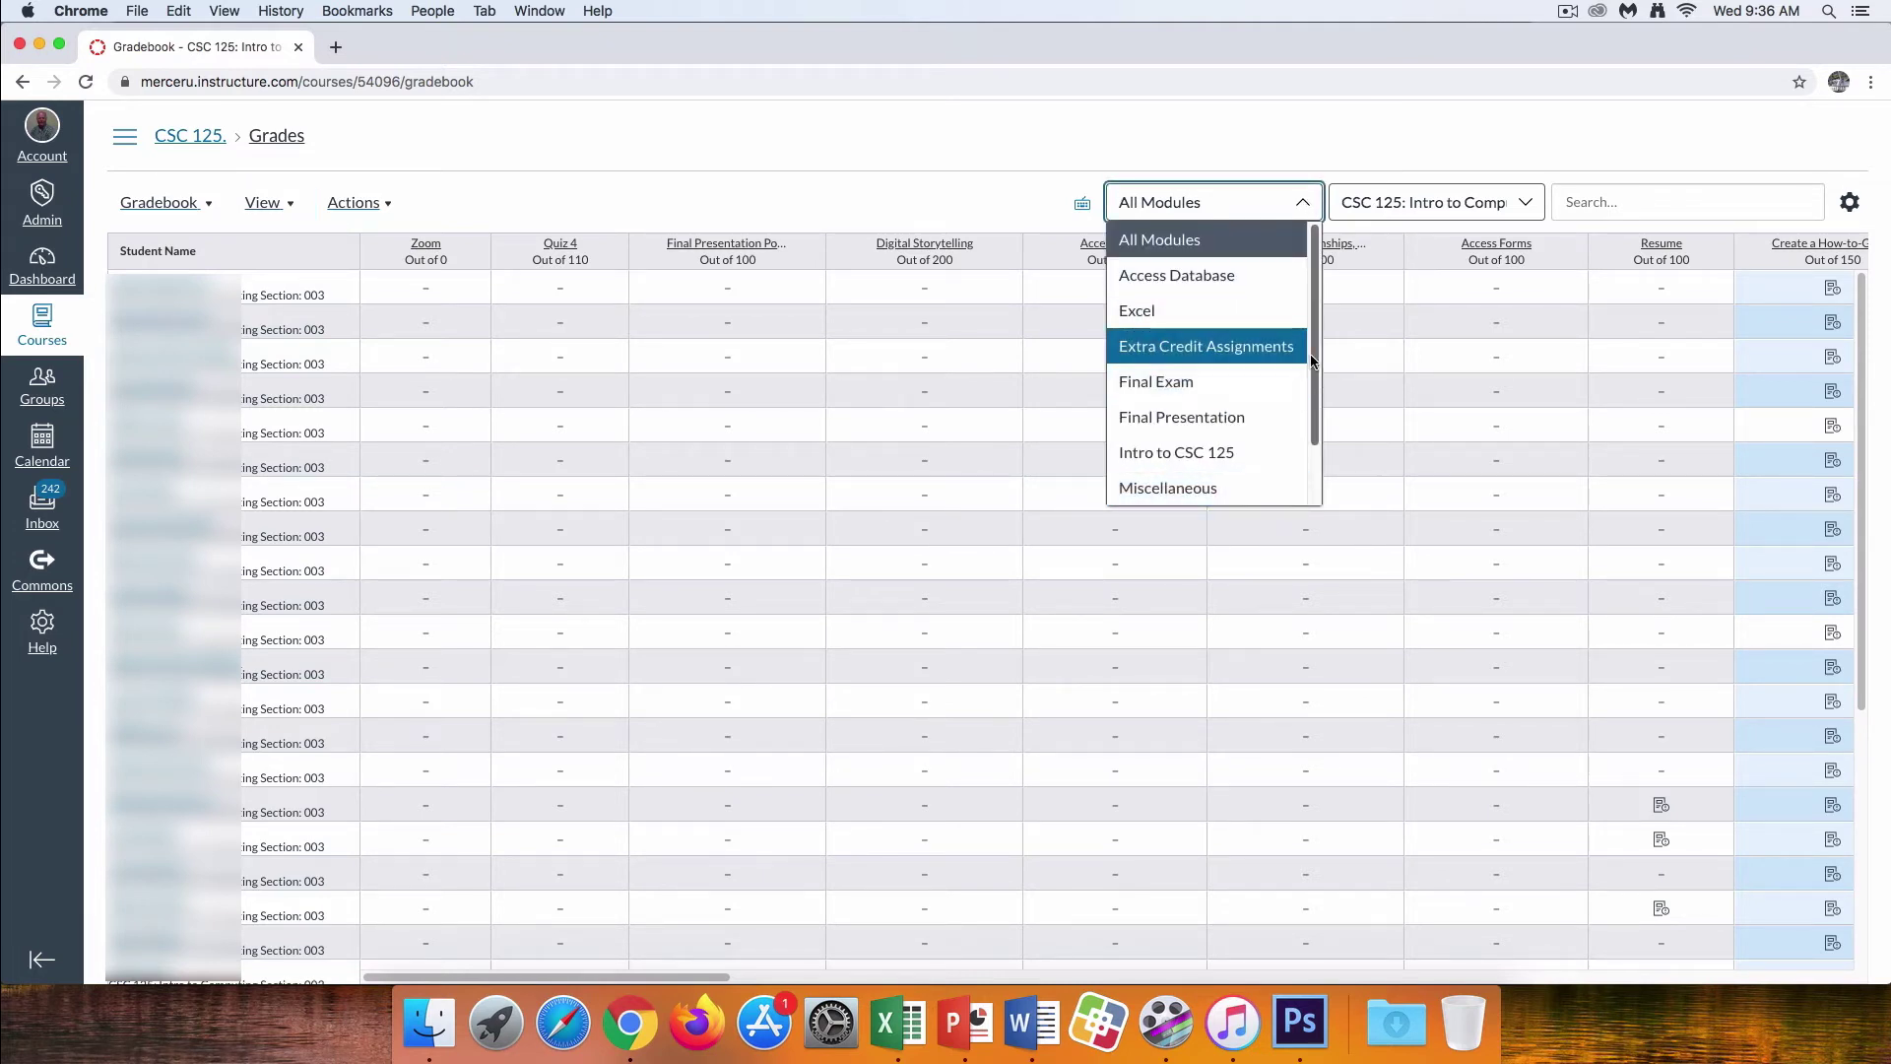
pyautogui.scroll(-2, 1310, 458)
pyautogui.click(1162, 488)
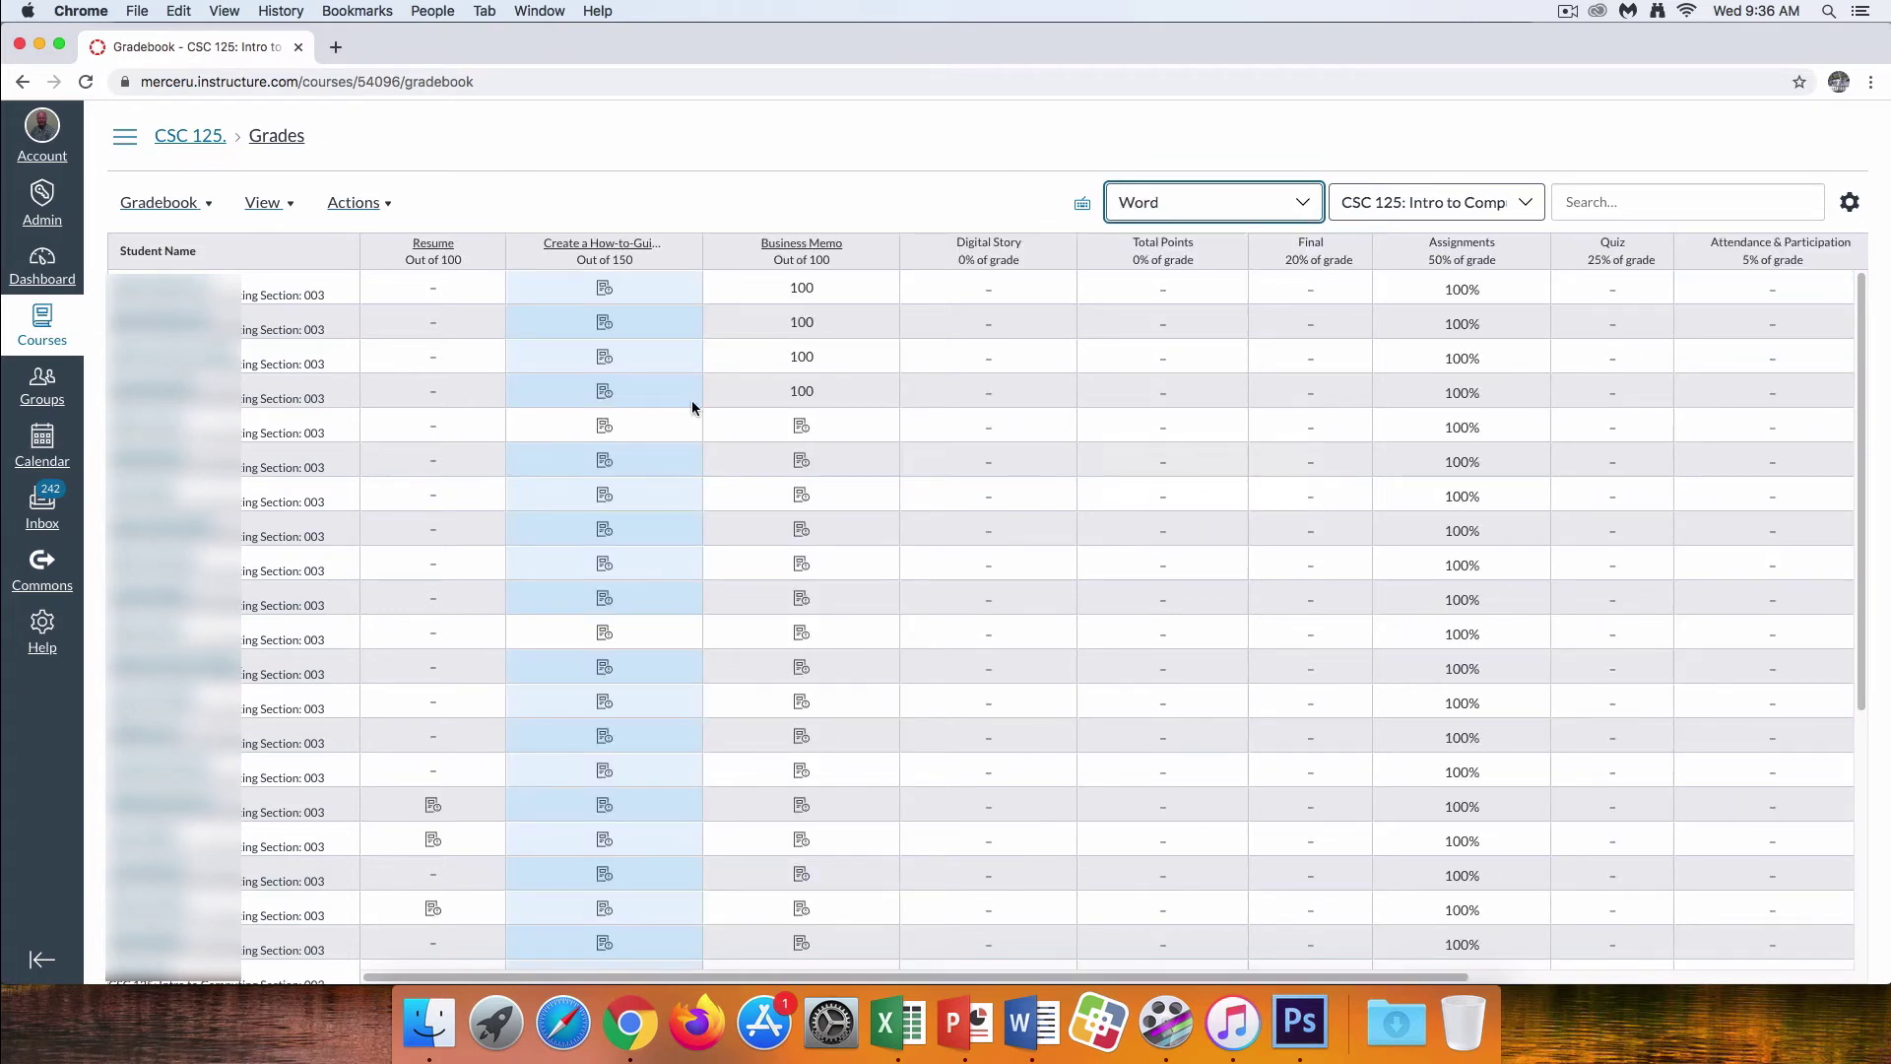
# Add the Assignment Groups filter to the gradebook and limit the columns to the Quiz group
pyautogui.click(286, 207)
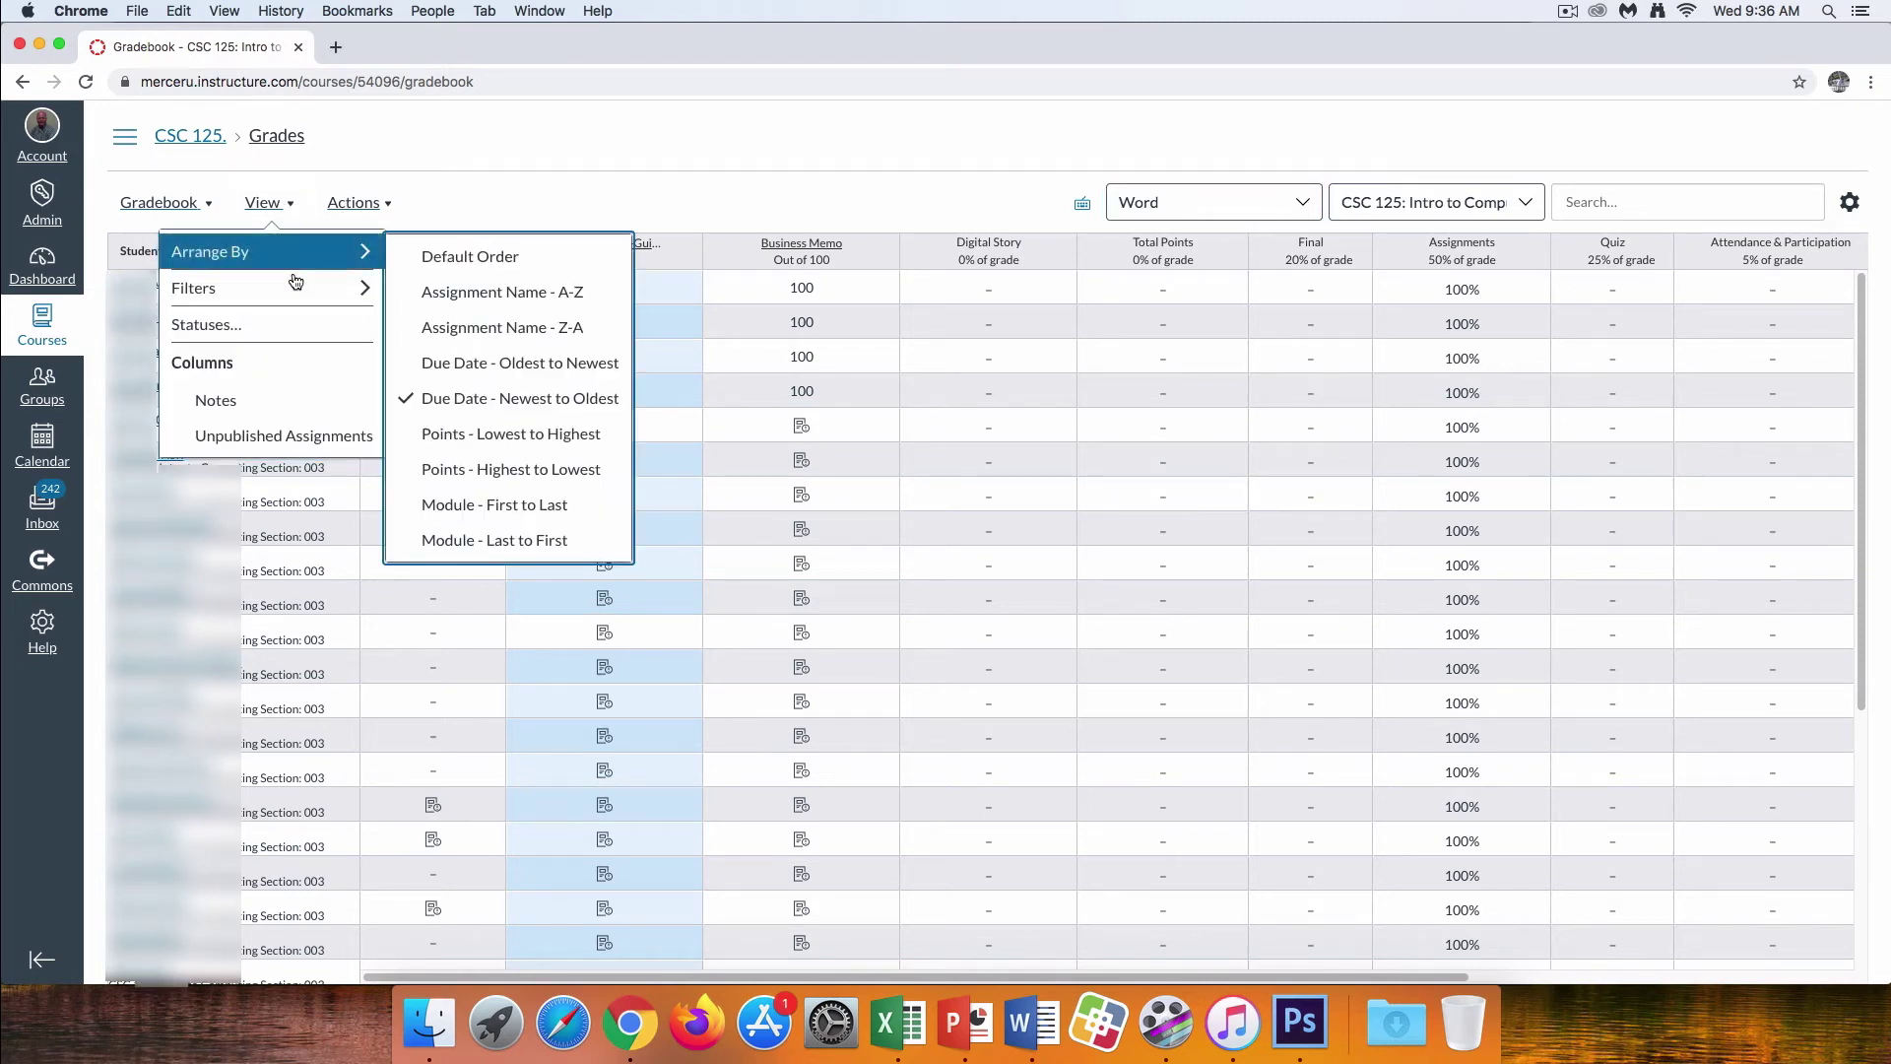
pyautogui.moveTo(300, 292)
pyautogui.click(483, 296)
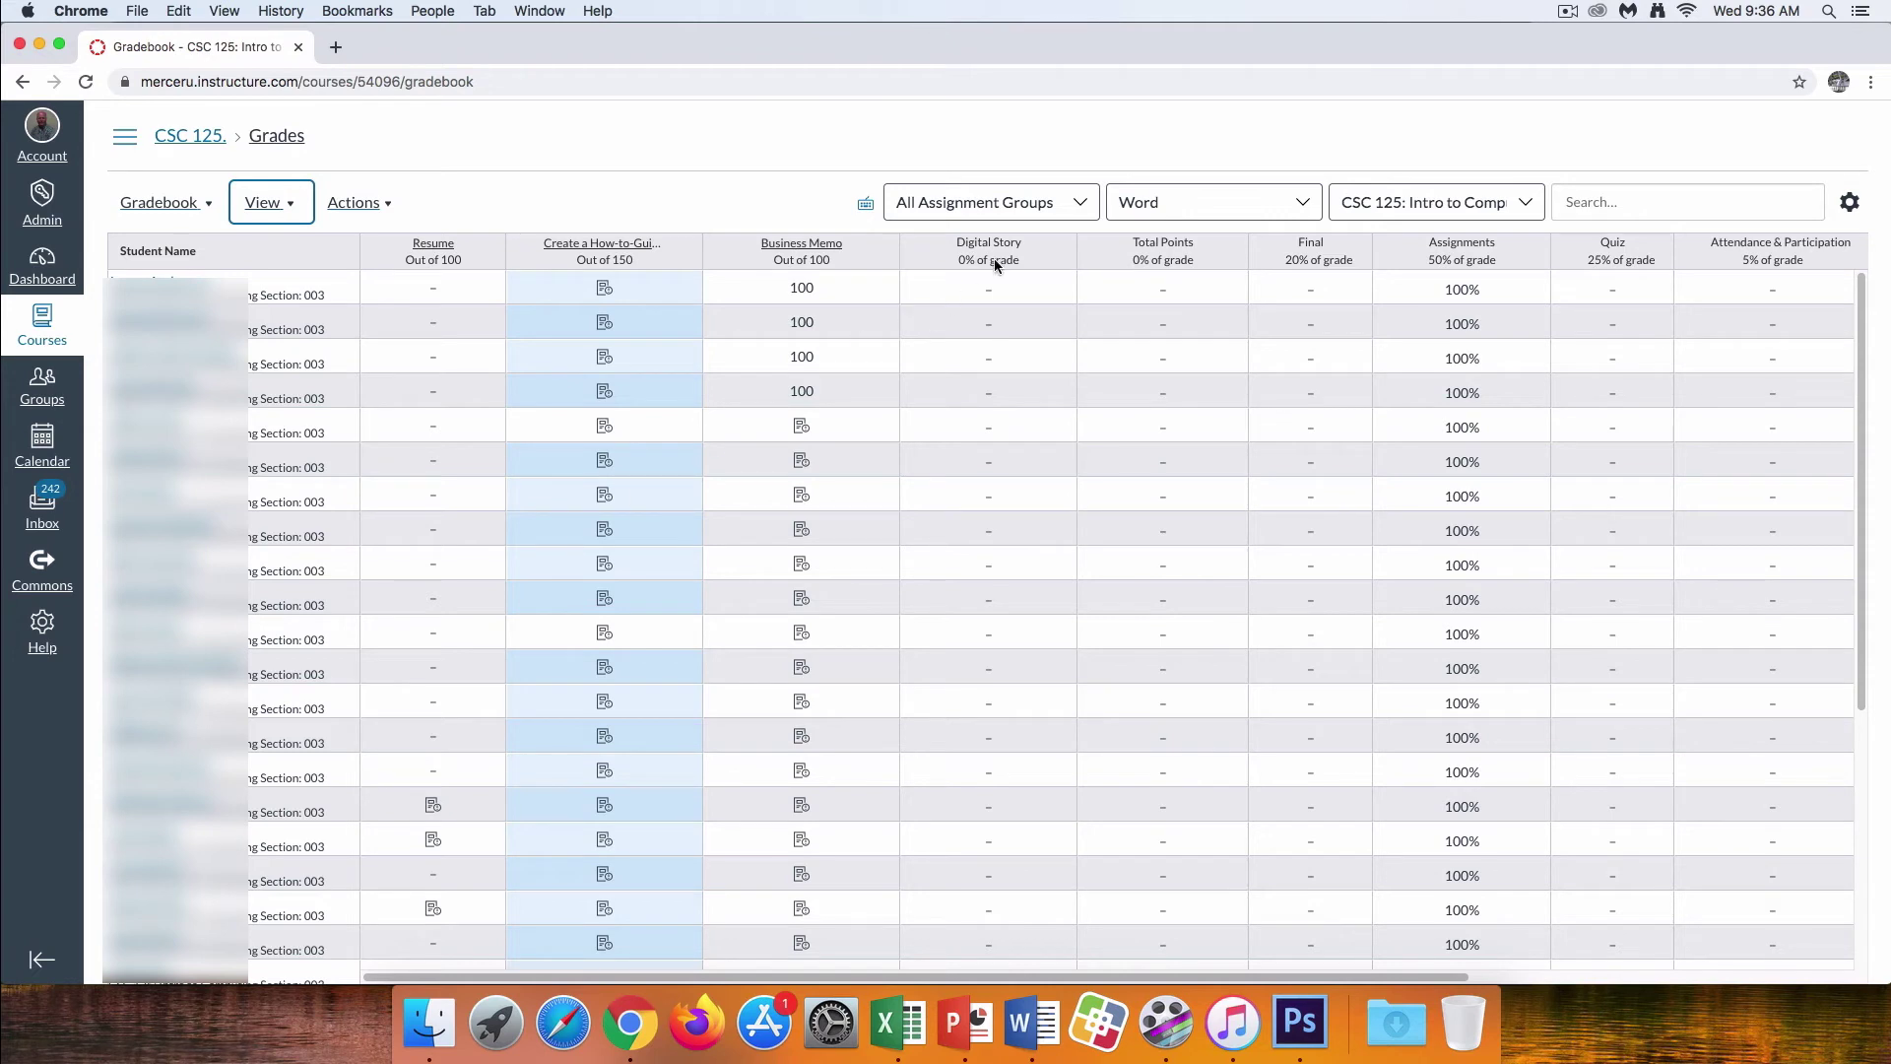
pyautogui.click(1077, 206)
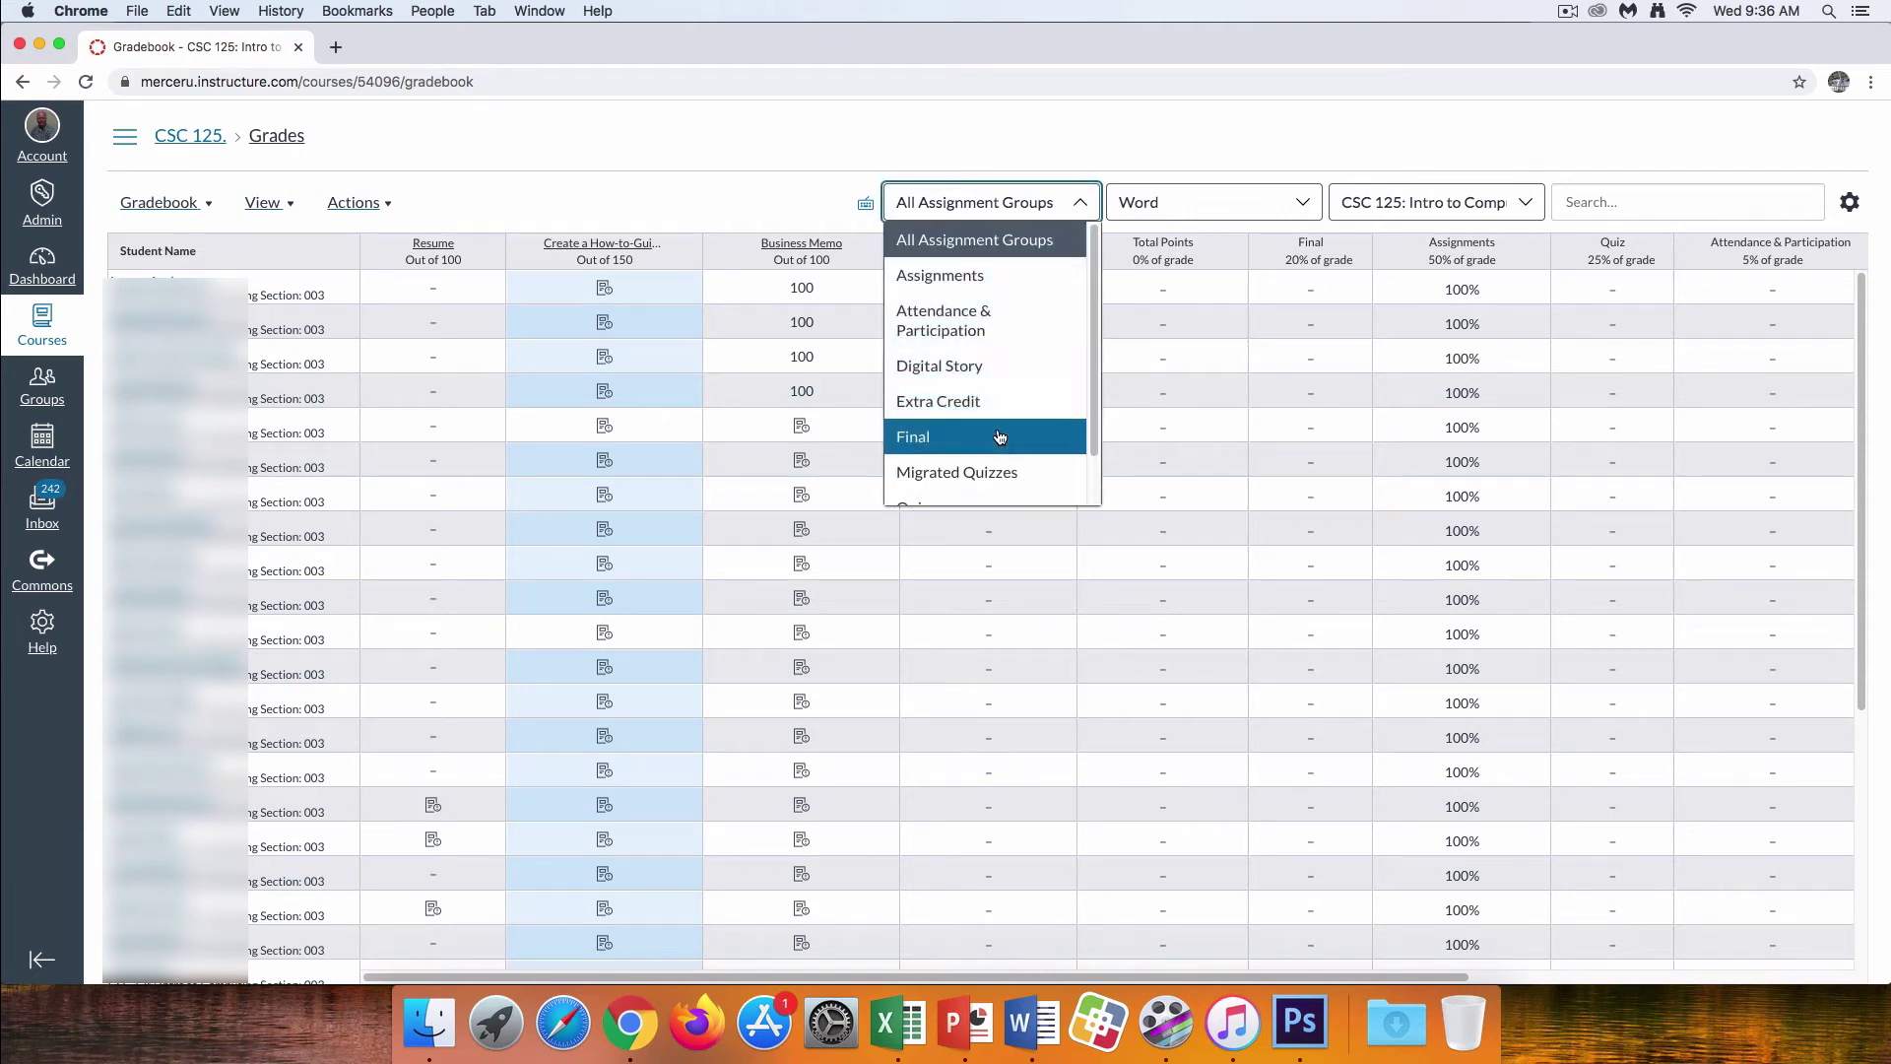
pyautogui.moveTo(1096, 437); pyautogui.dragTo(1091, 484)
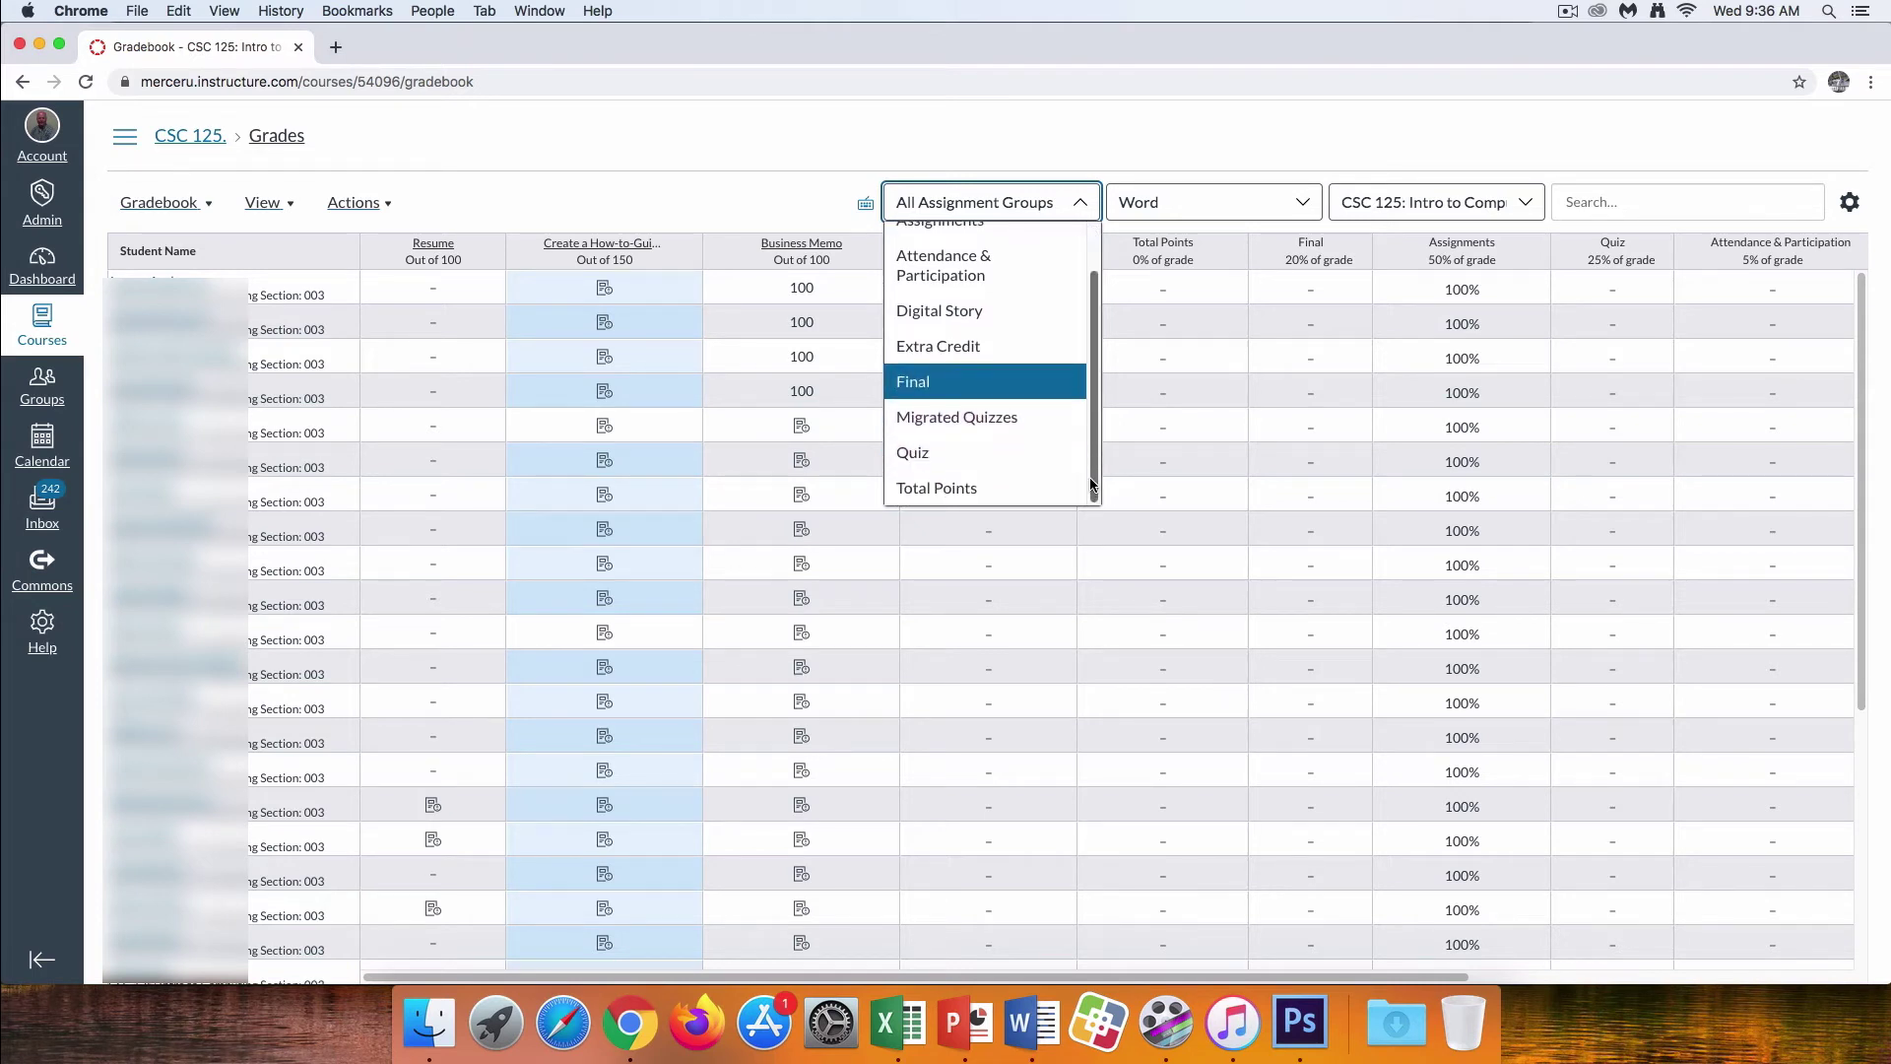
pyautogui.click(916, 454)
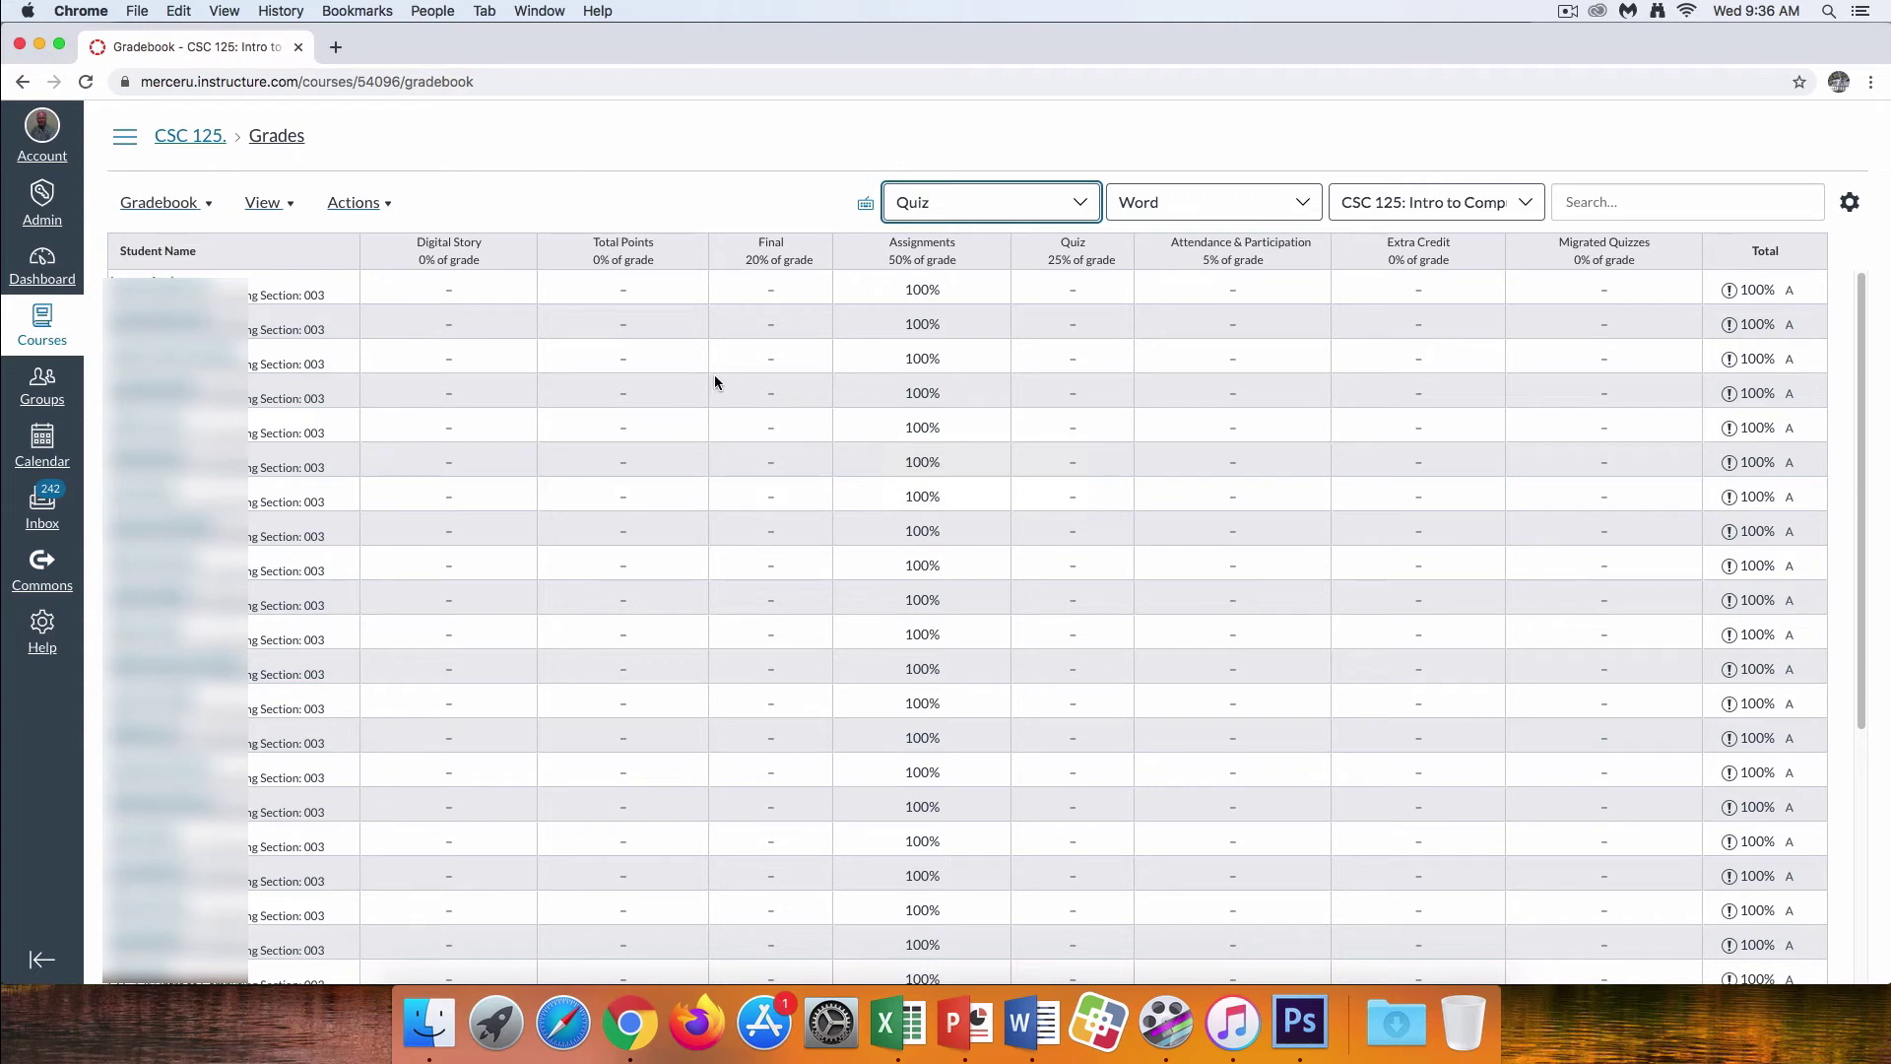
# Switch the assignment group filter to Attendance & Participation
pyautogui.click(1080, 203)
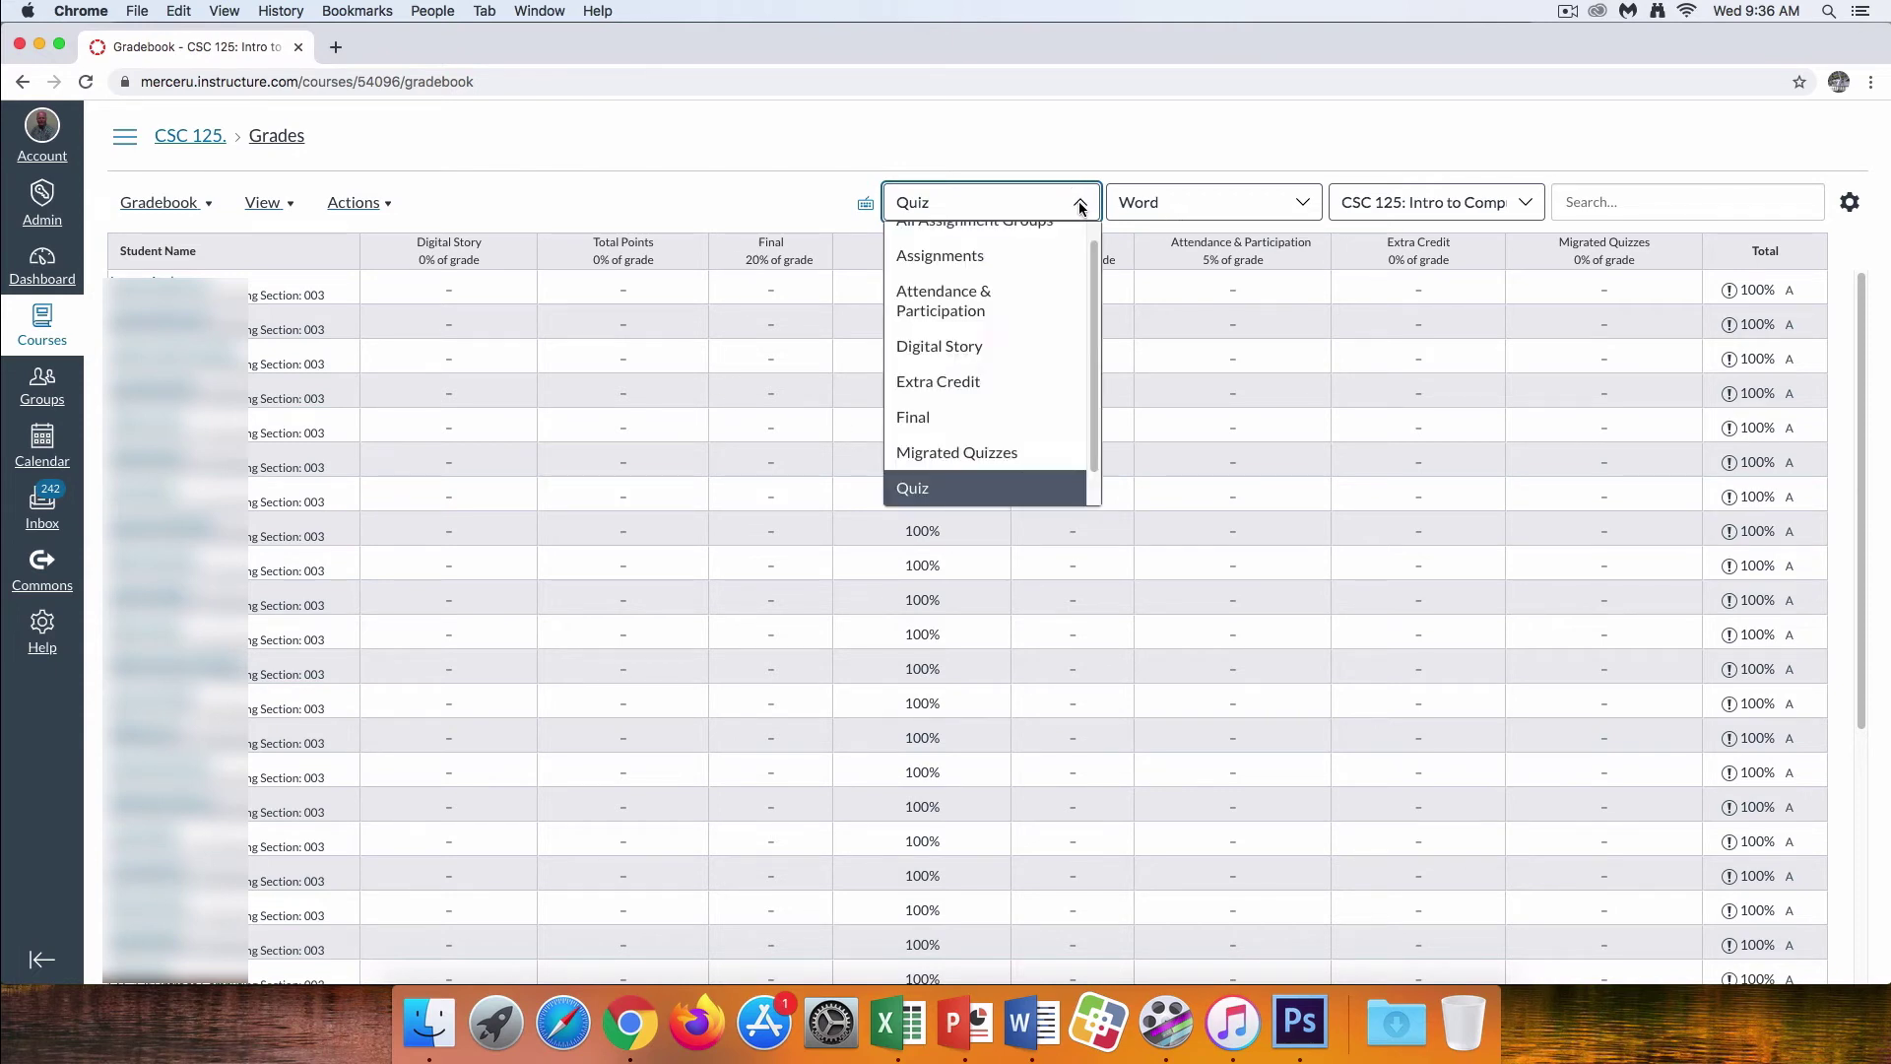
pyautogui.scroll(1, 1088, 296)
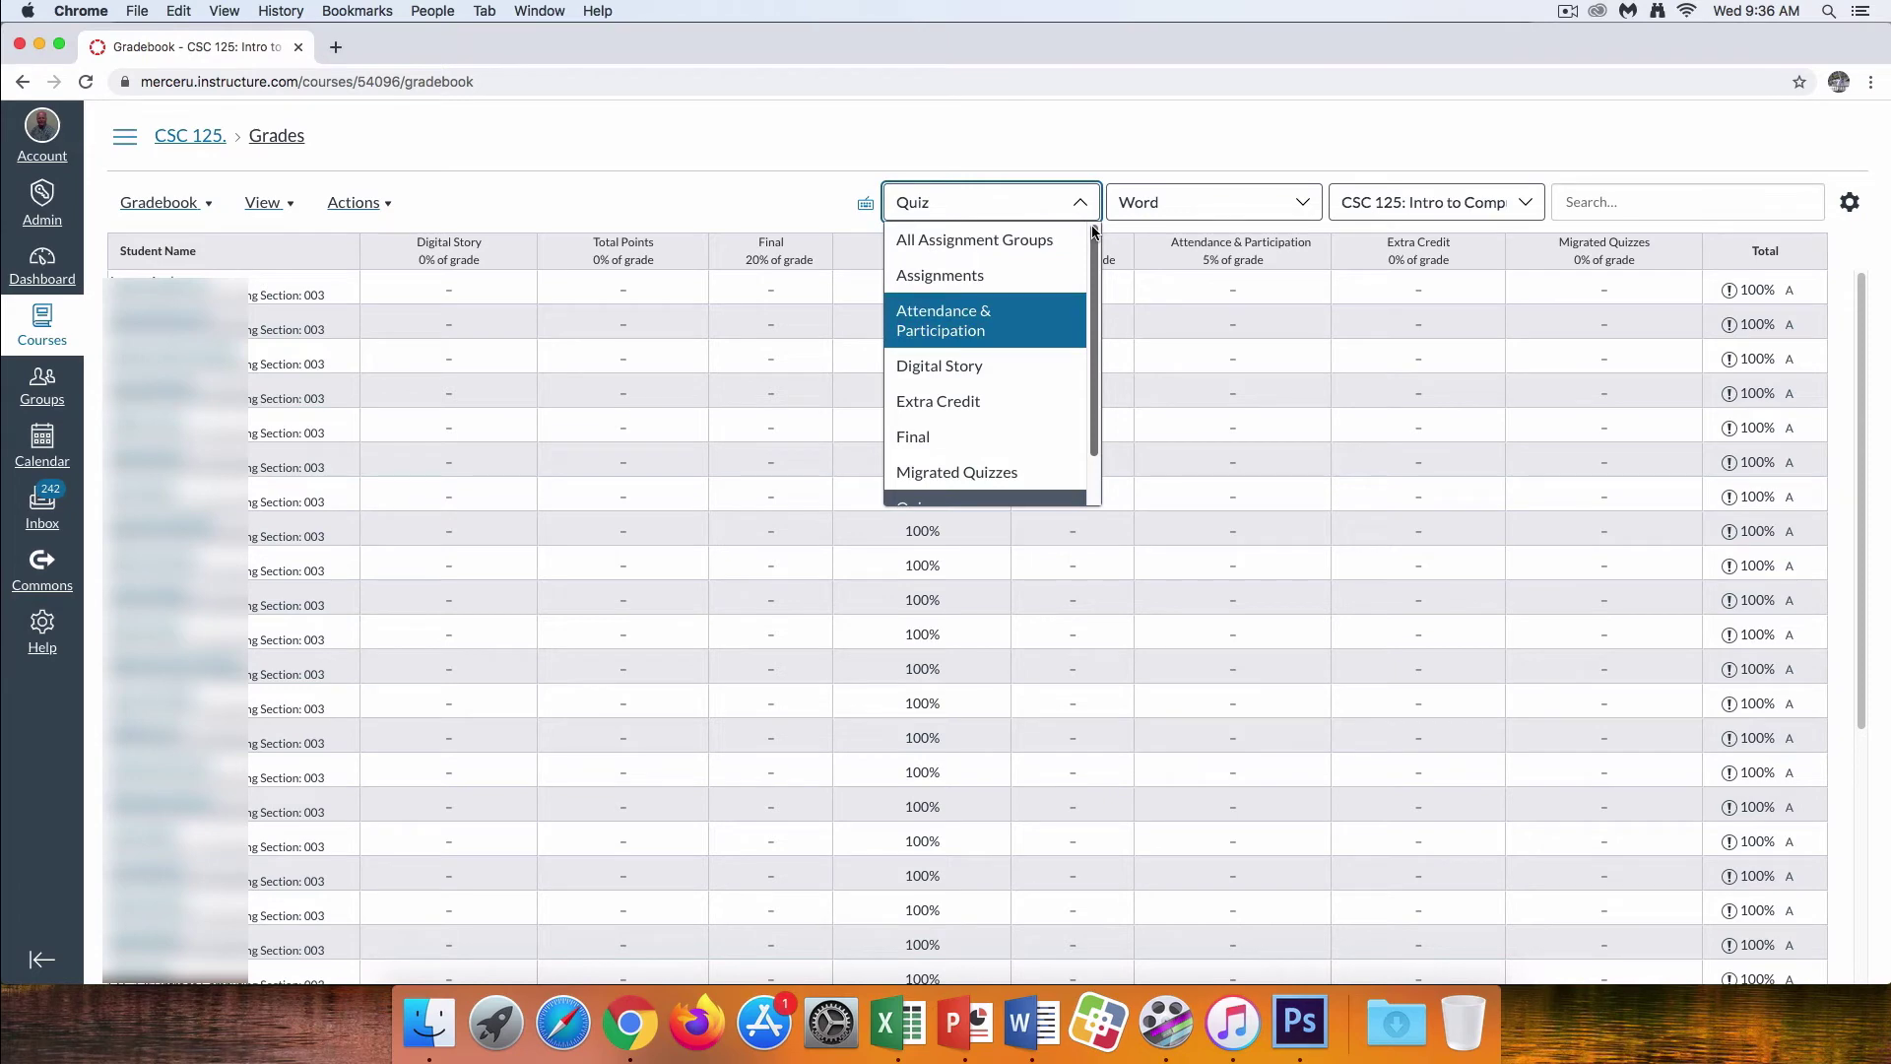
pyautogui.press('Return')
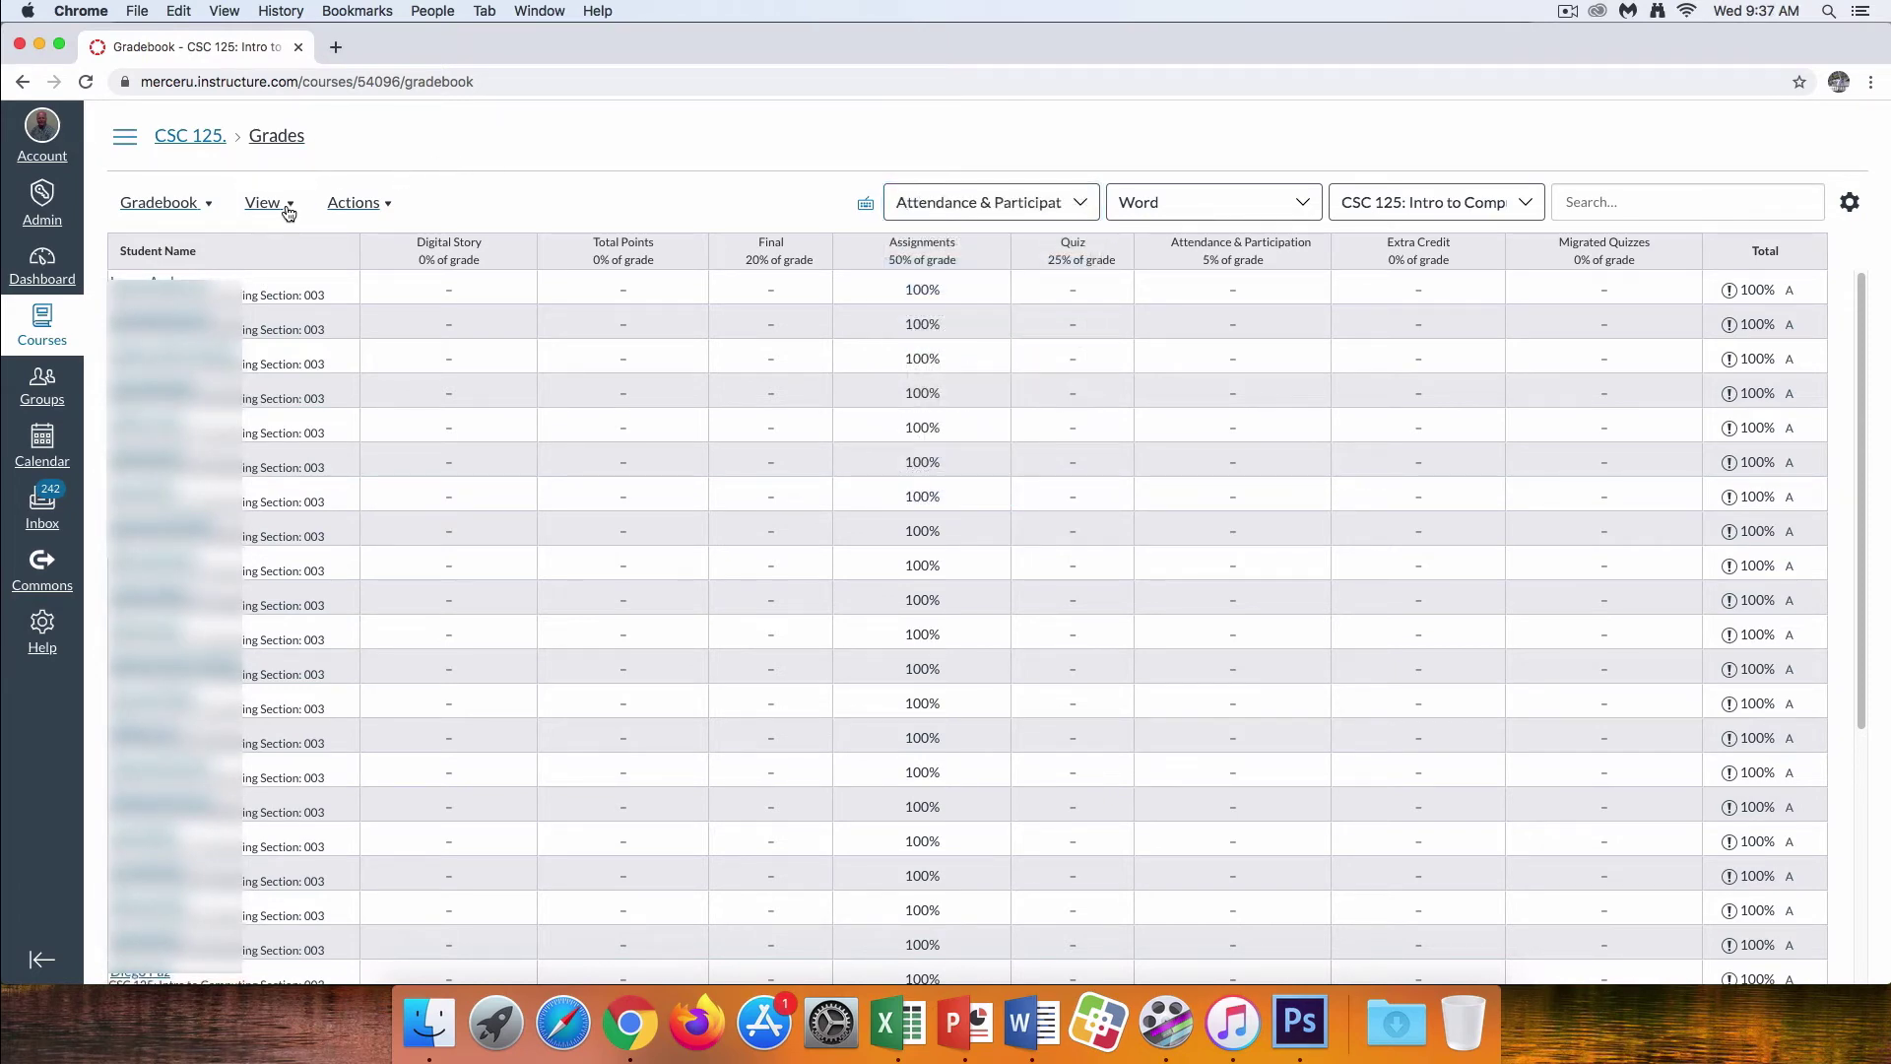
# Review the gradebook's status colours, check the colour choices for Late, and close them without changing anything
pyautogui.click(285, 207)
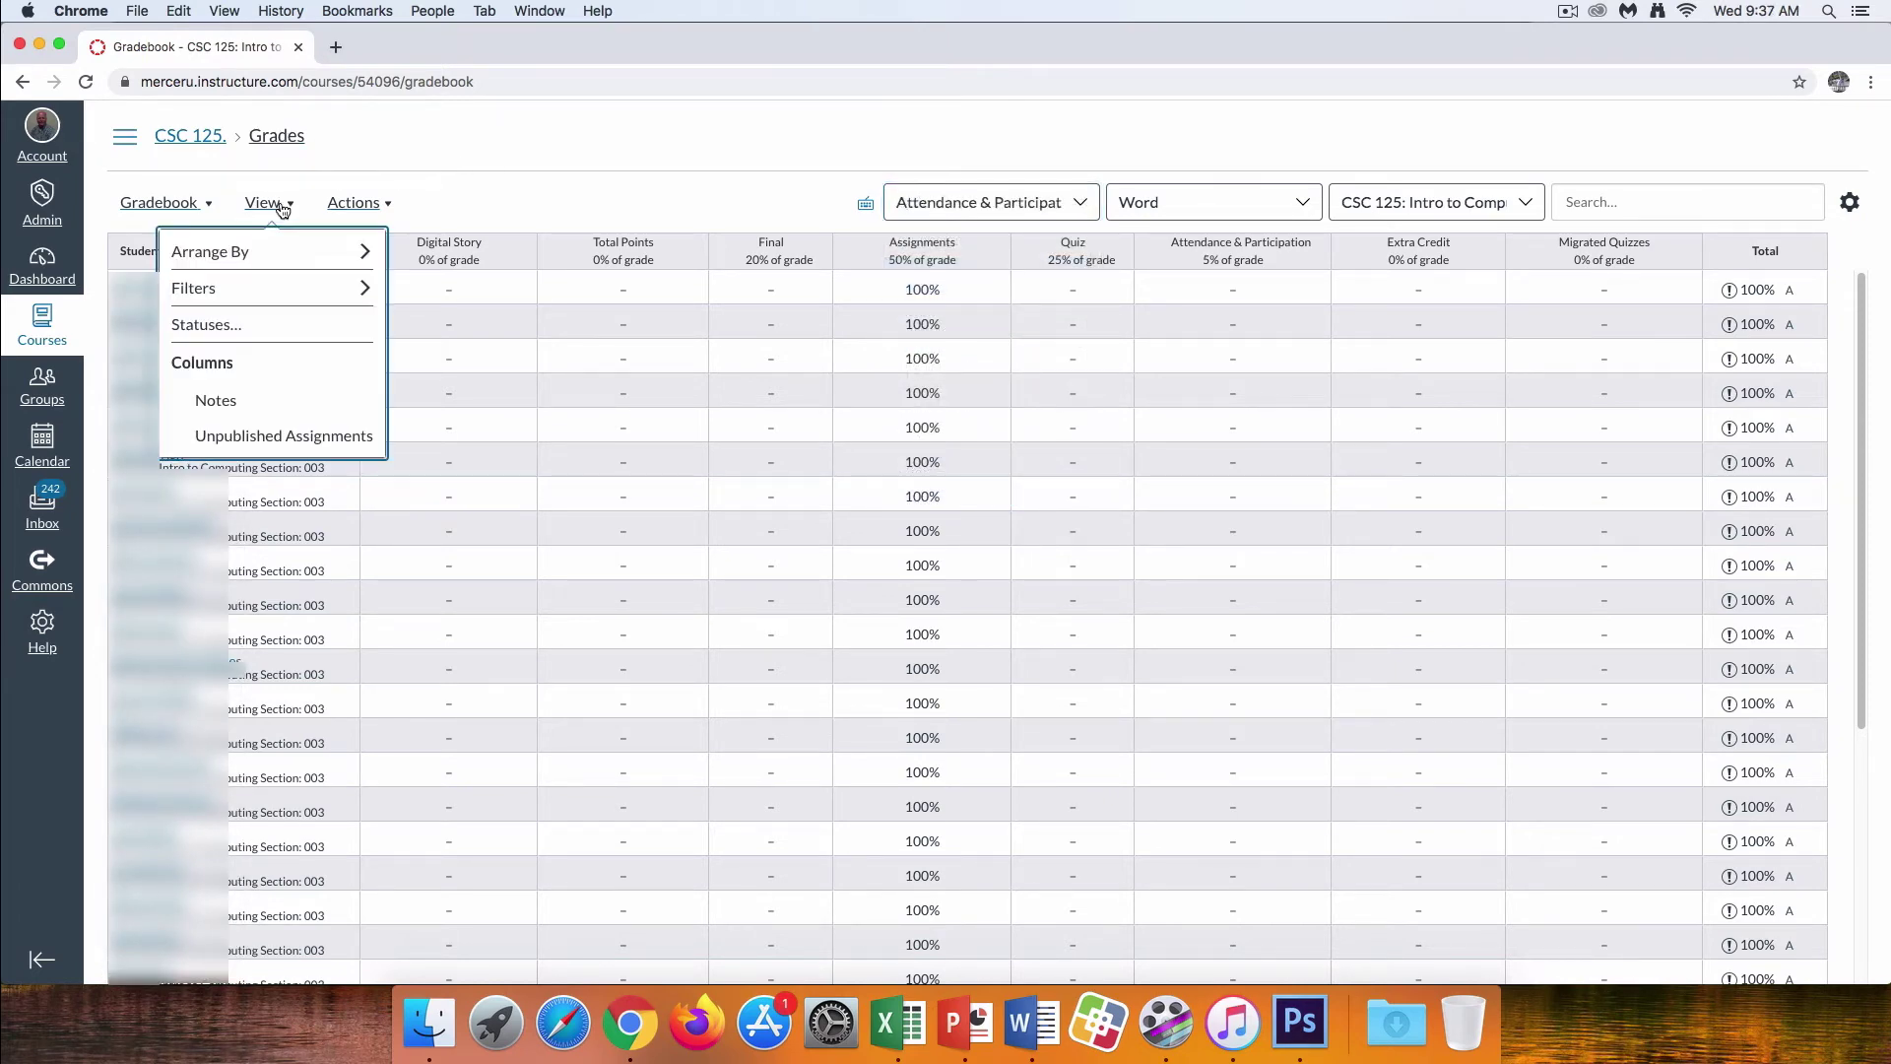
pyautogui.click(285, 336)
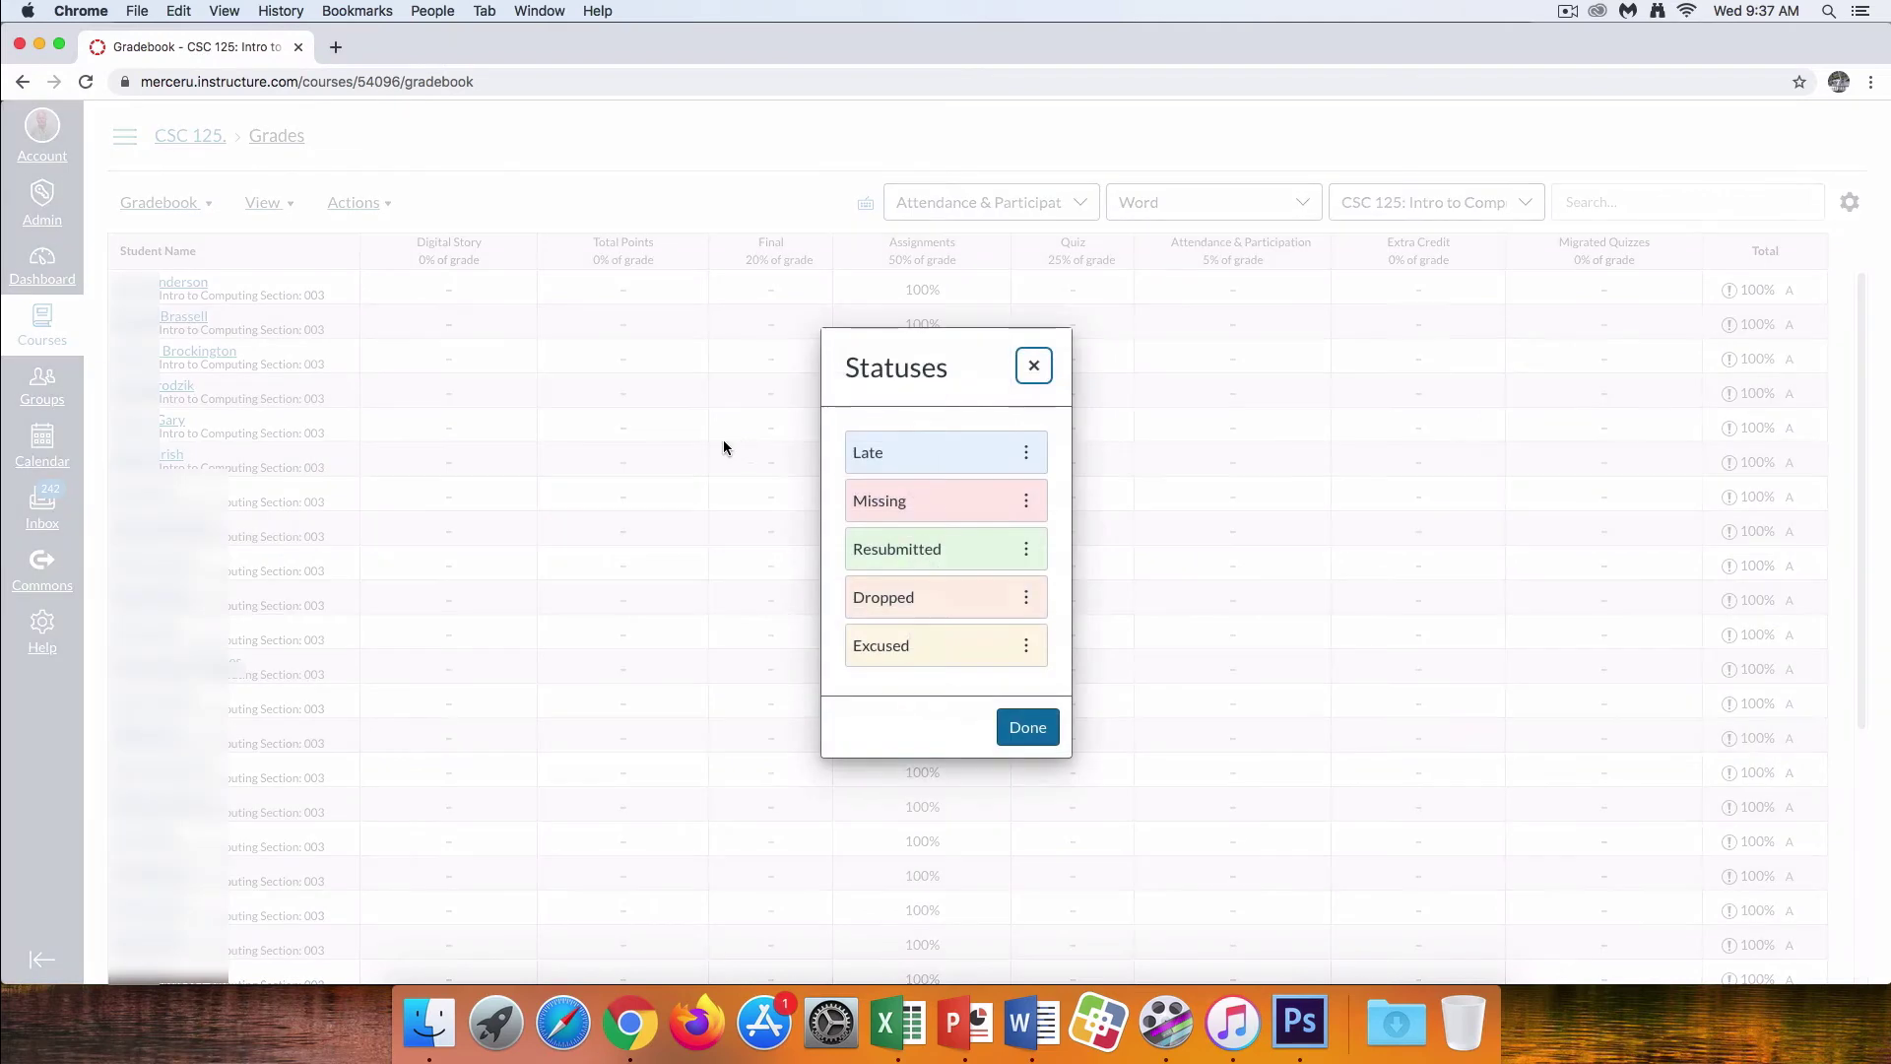
pyautogui.click(1026, 452)
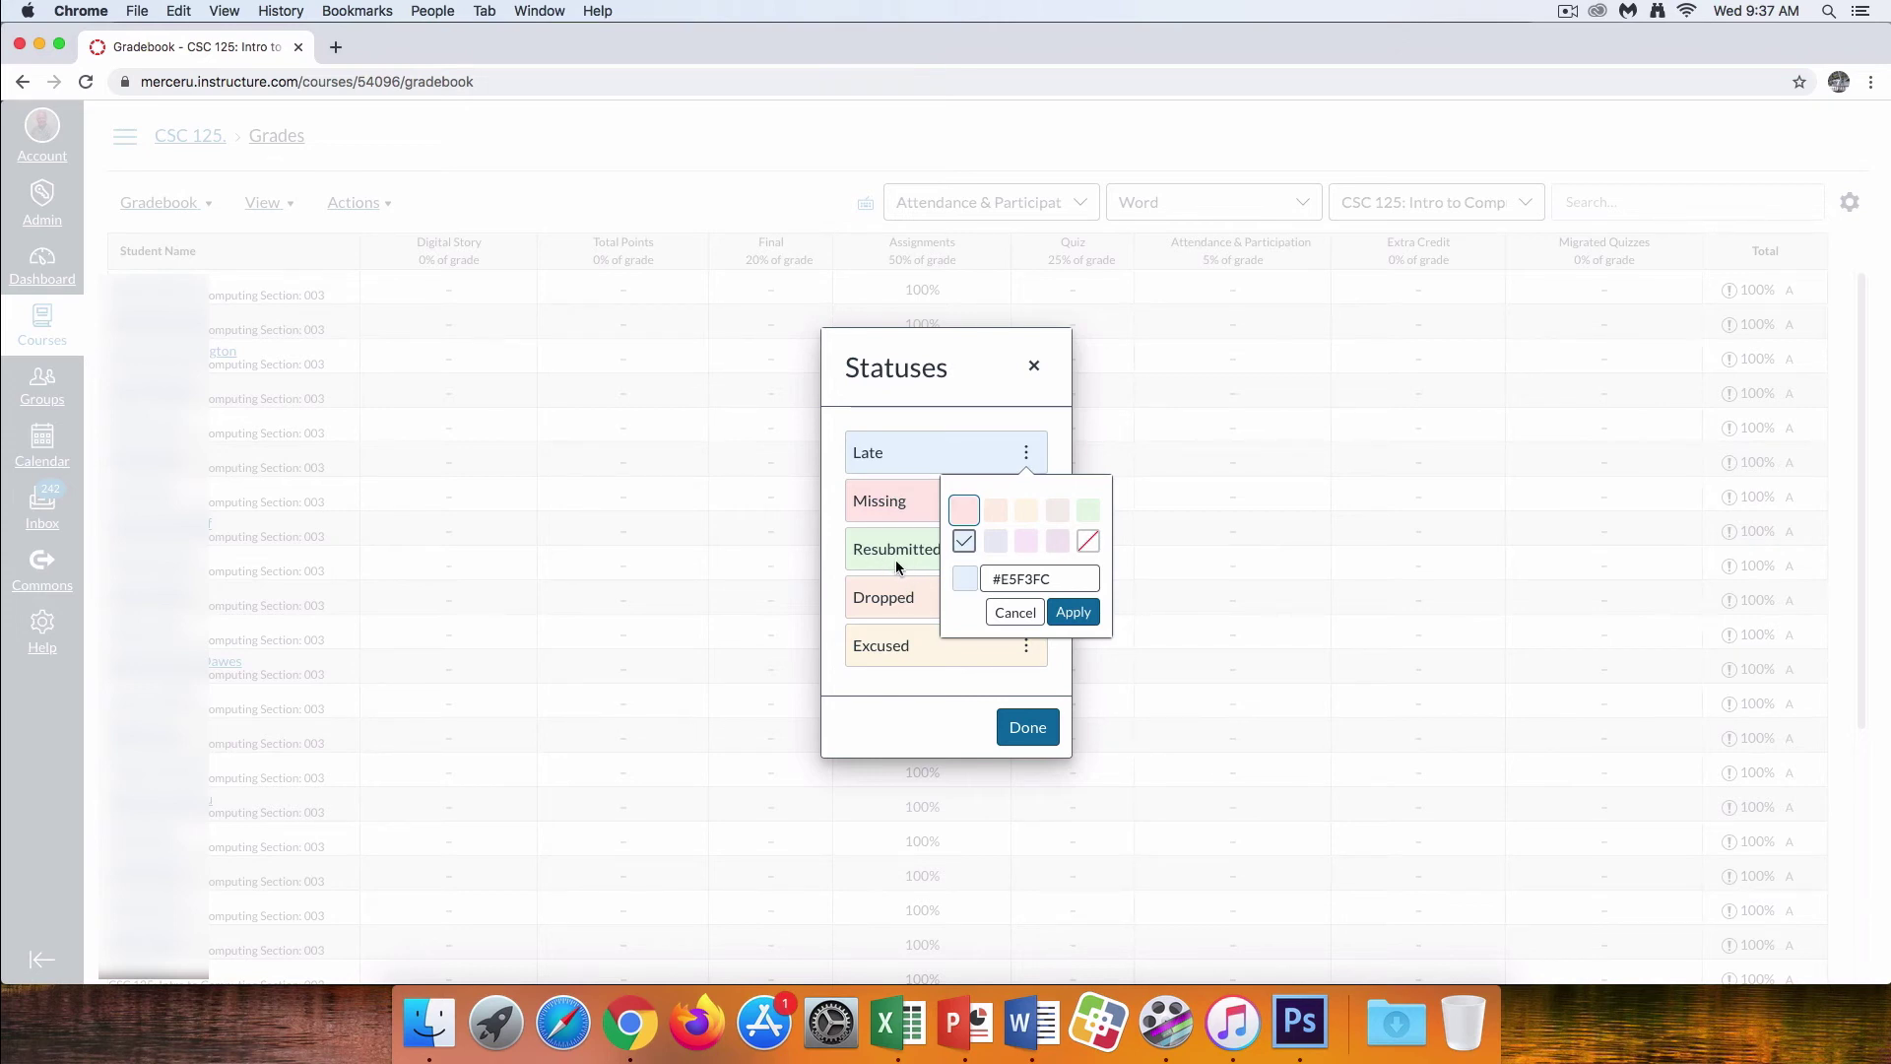
pyautogui.click(1015, 612)
pyautogui.click(1025, 729)
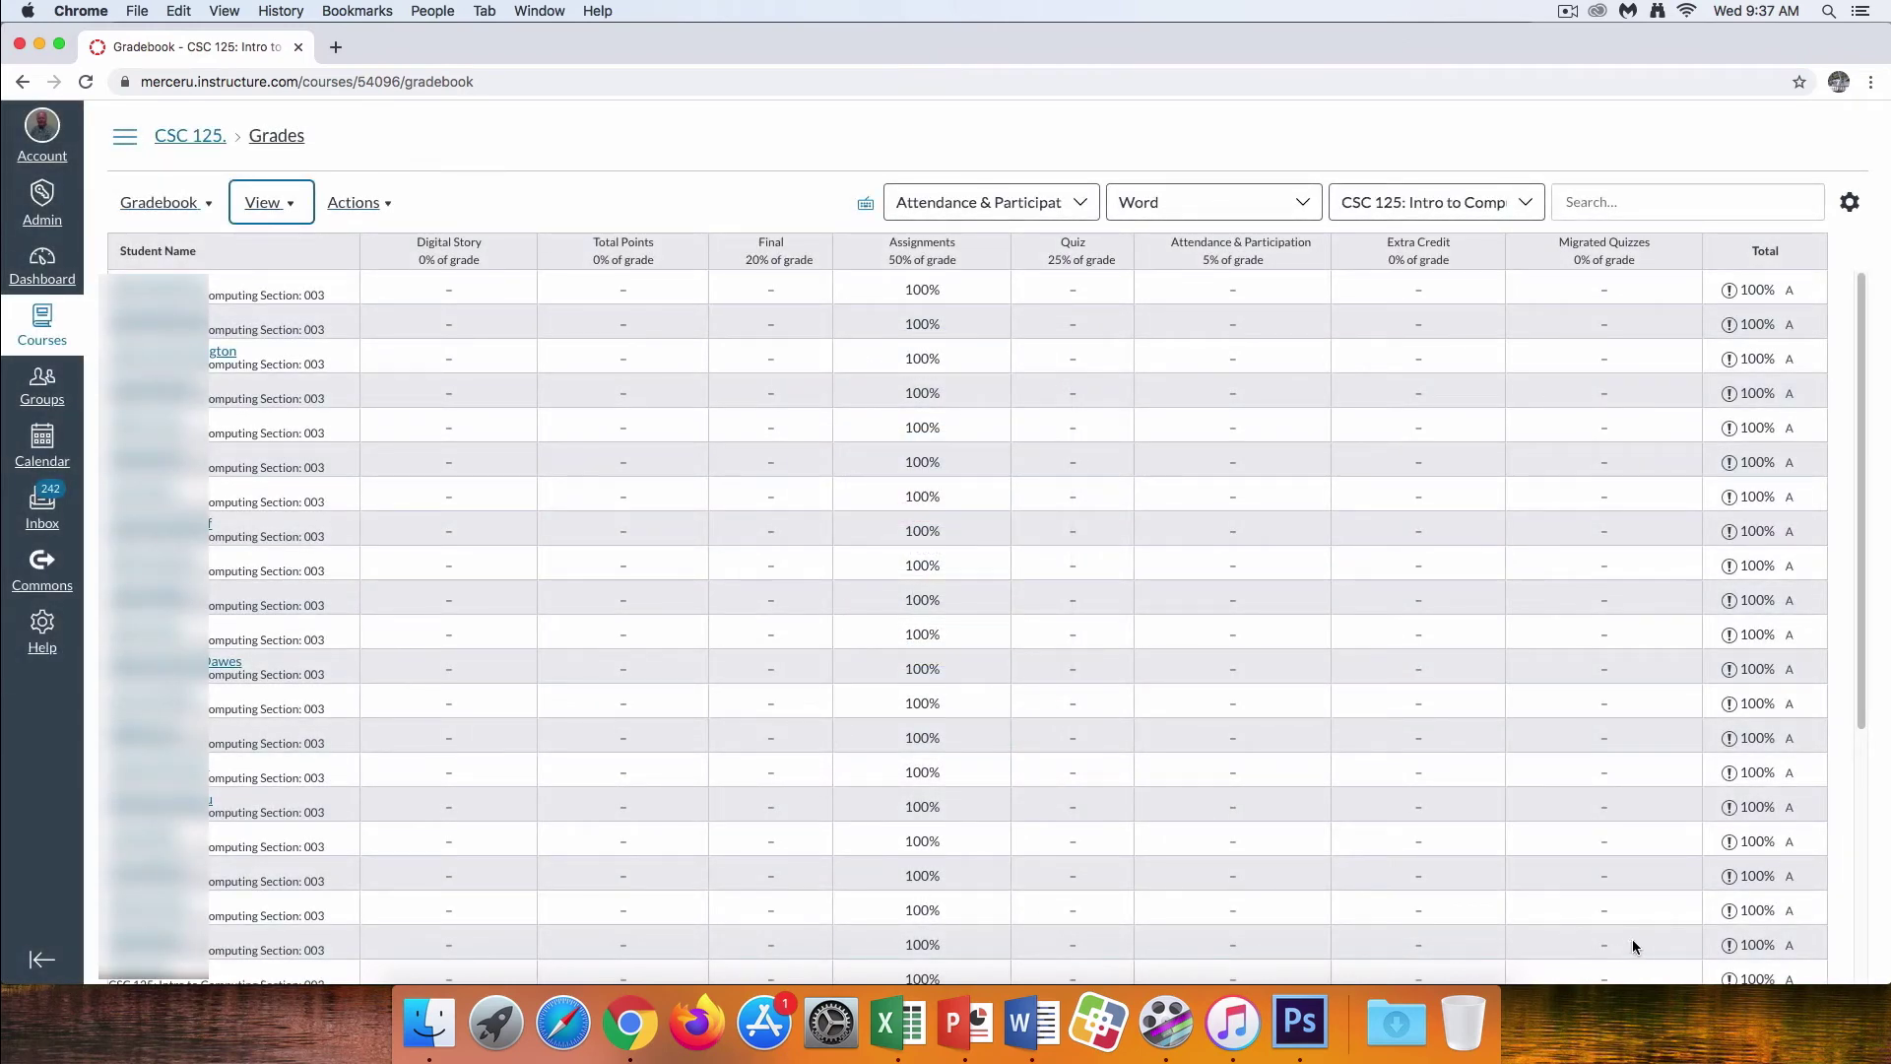
# Reset the assignment group filter to All Assignment Groups and show the lower student rows
pyautogui.moveTo(1862, 724); pyautogui.dragTo(1857, 1005)
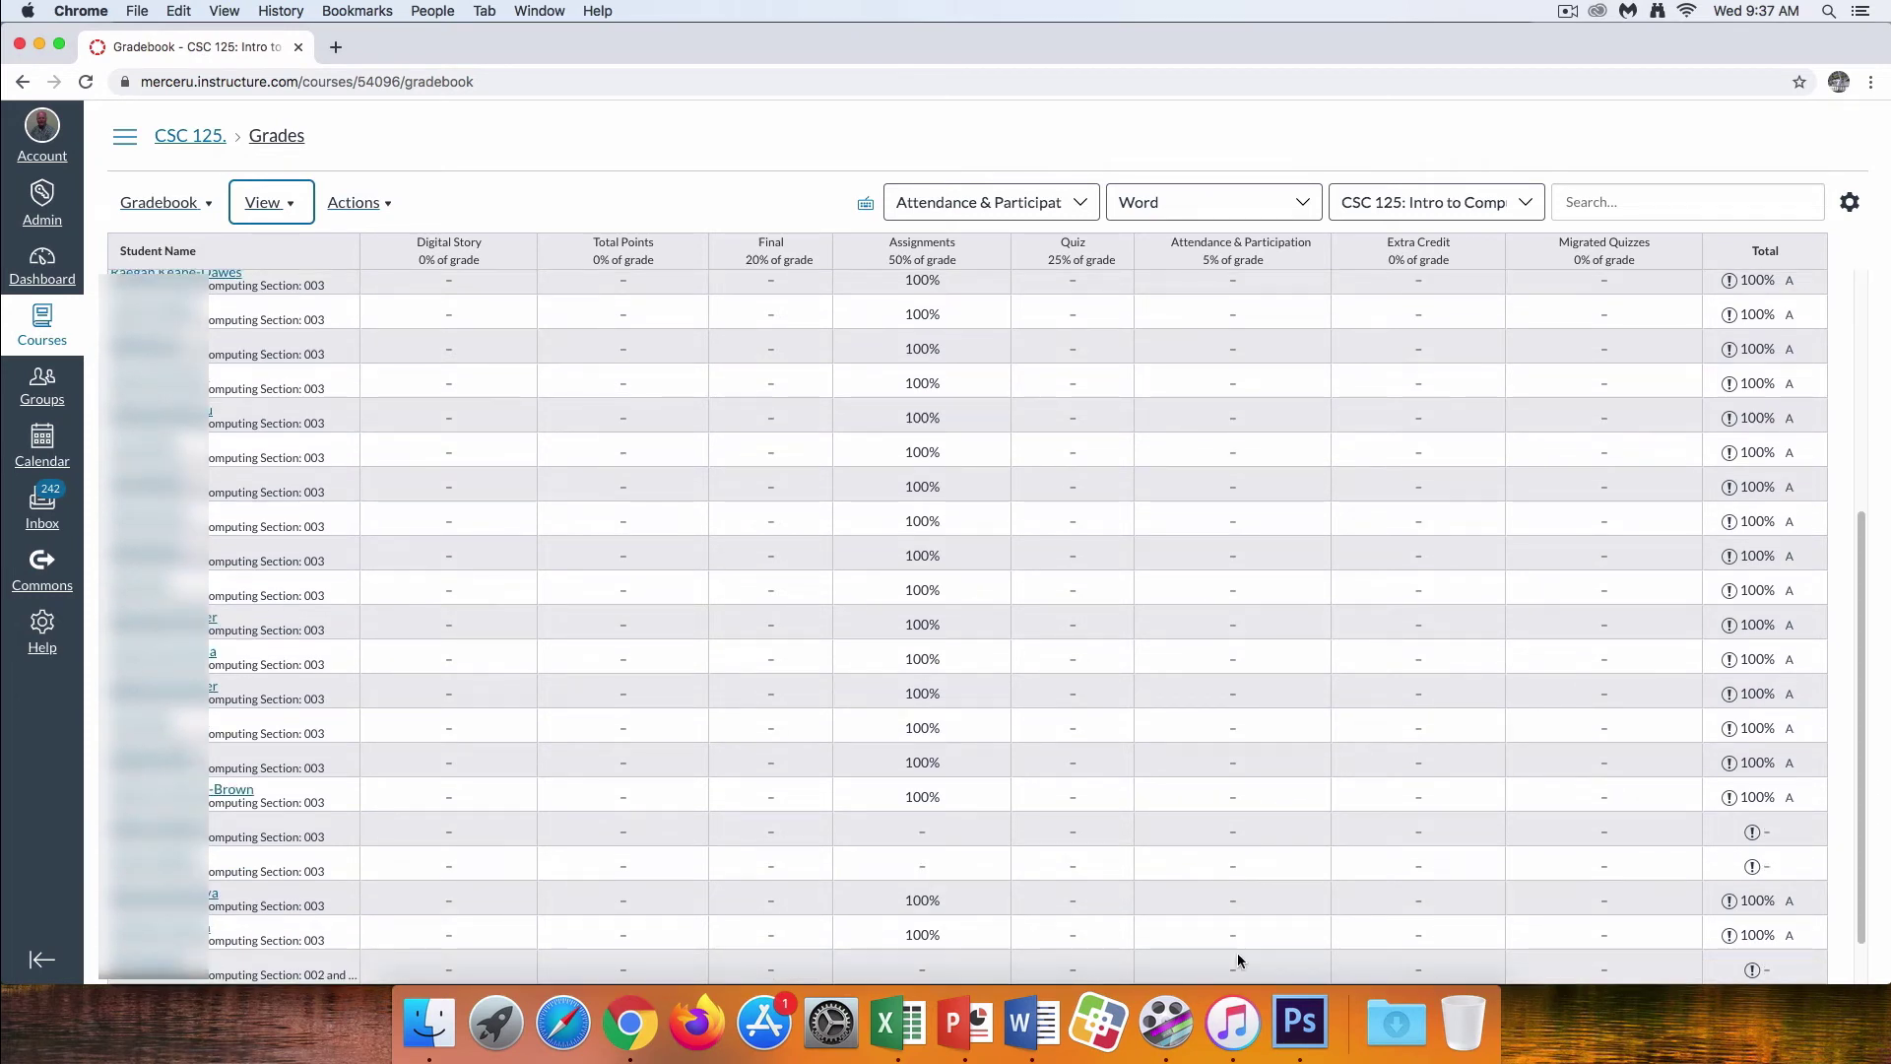
pyautogui.click(823, 894)
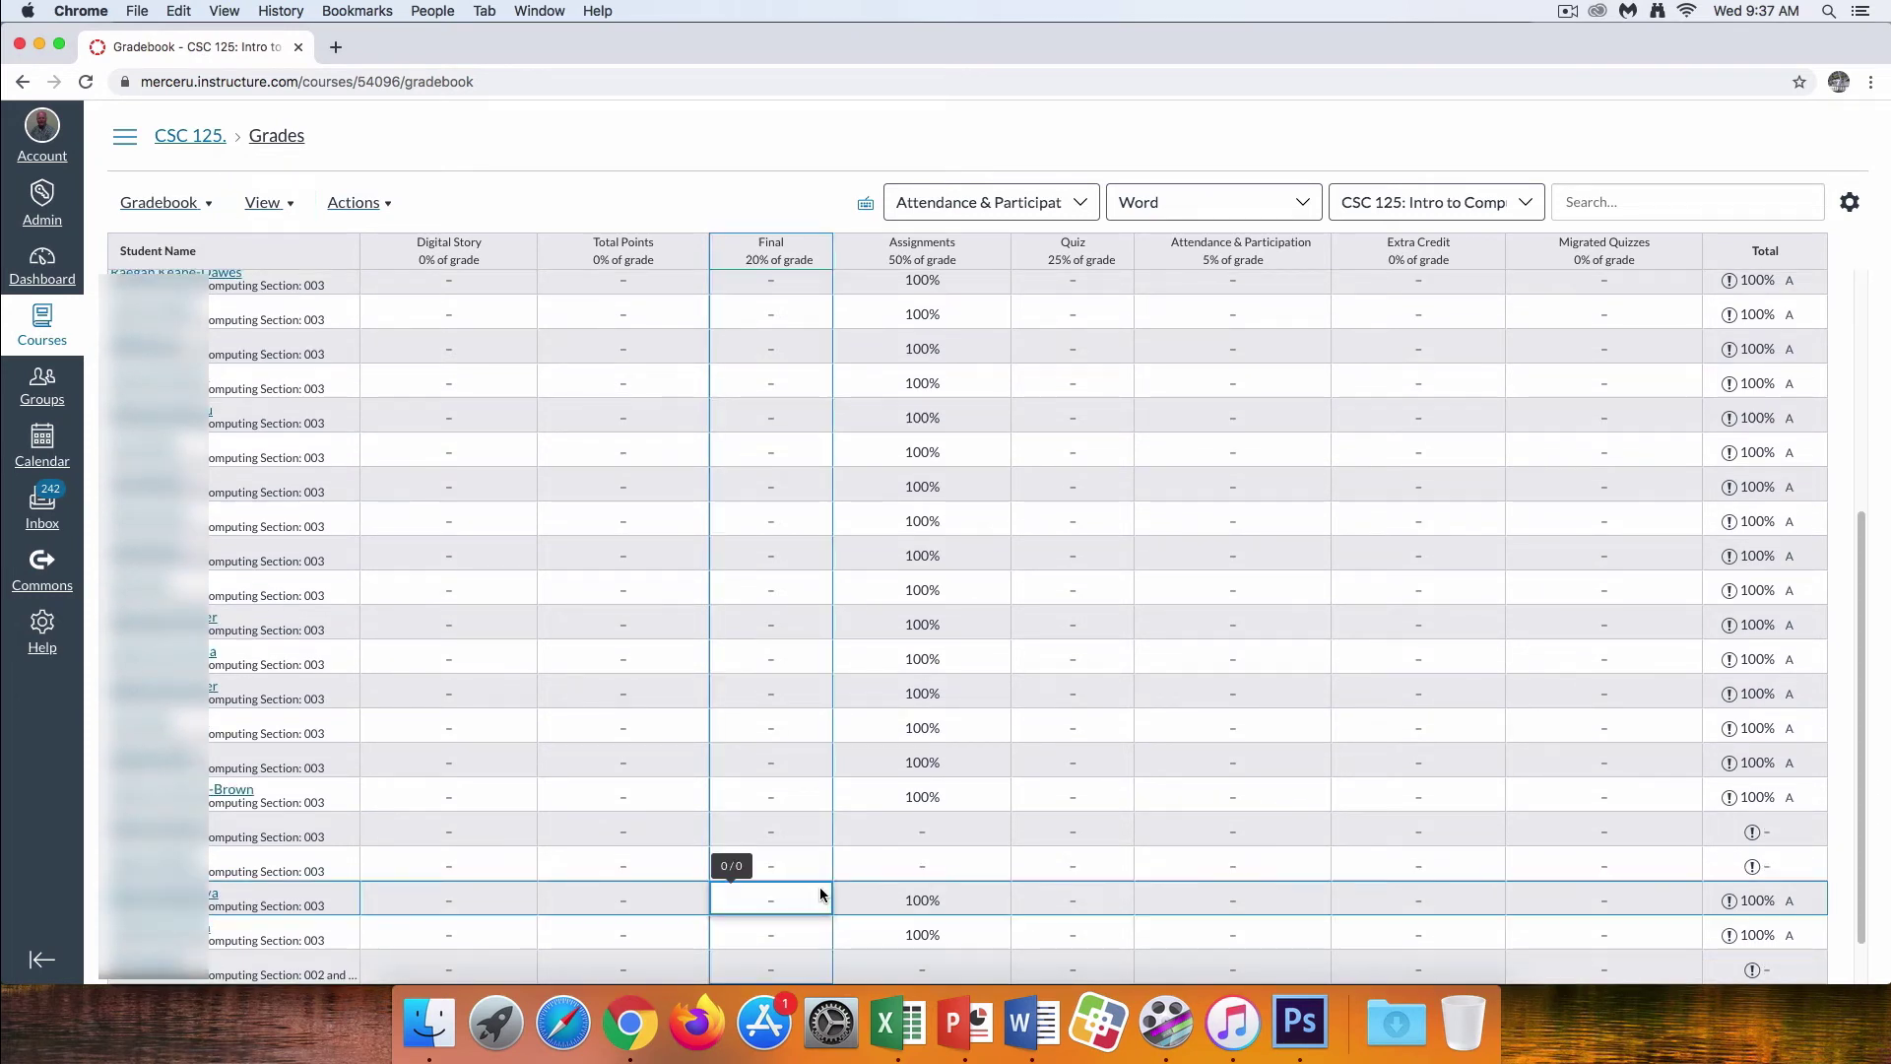
pyautogui.click(1081, 201)
pyautogui.click(1064, 242)
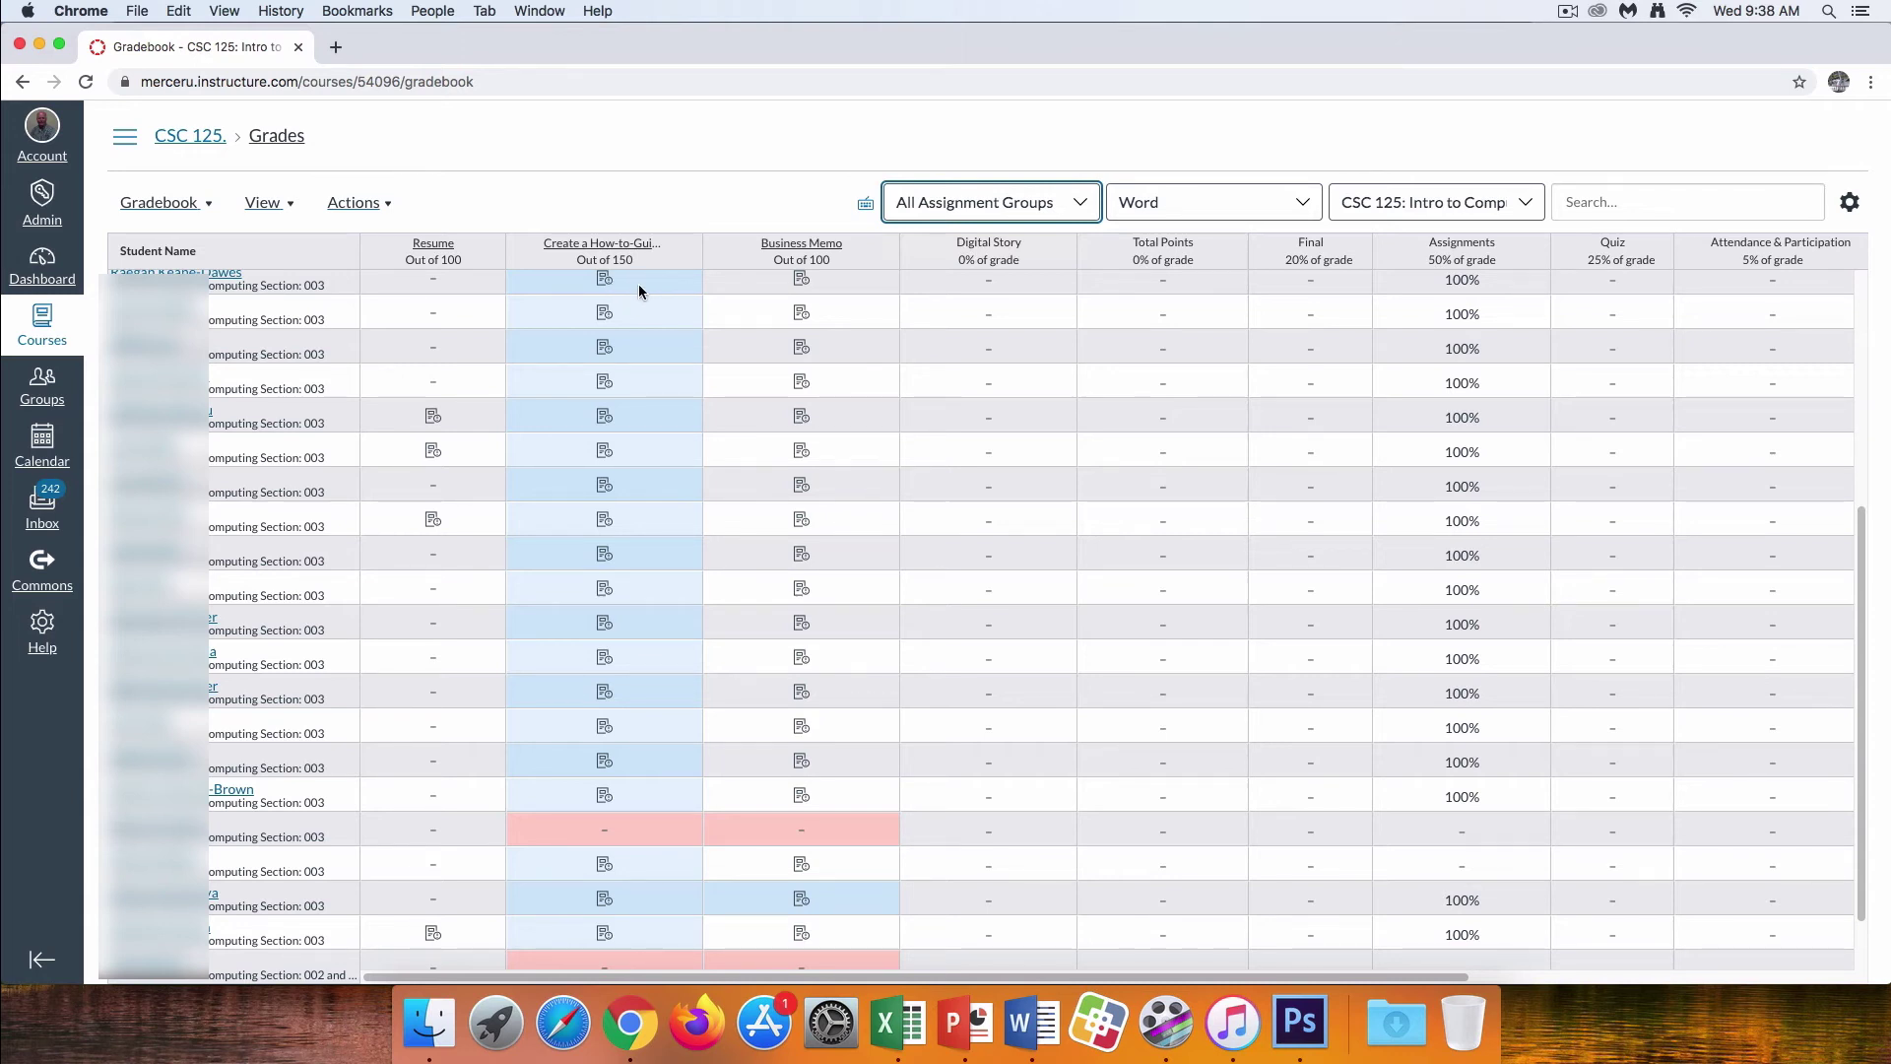
# Check the submission status colour legend again to interpret the highlighted gradebook cells
pyautogui.click(268, 203)
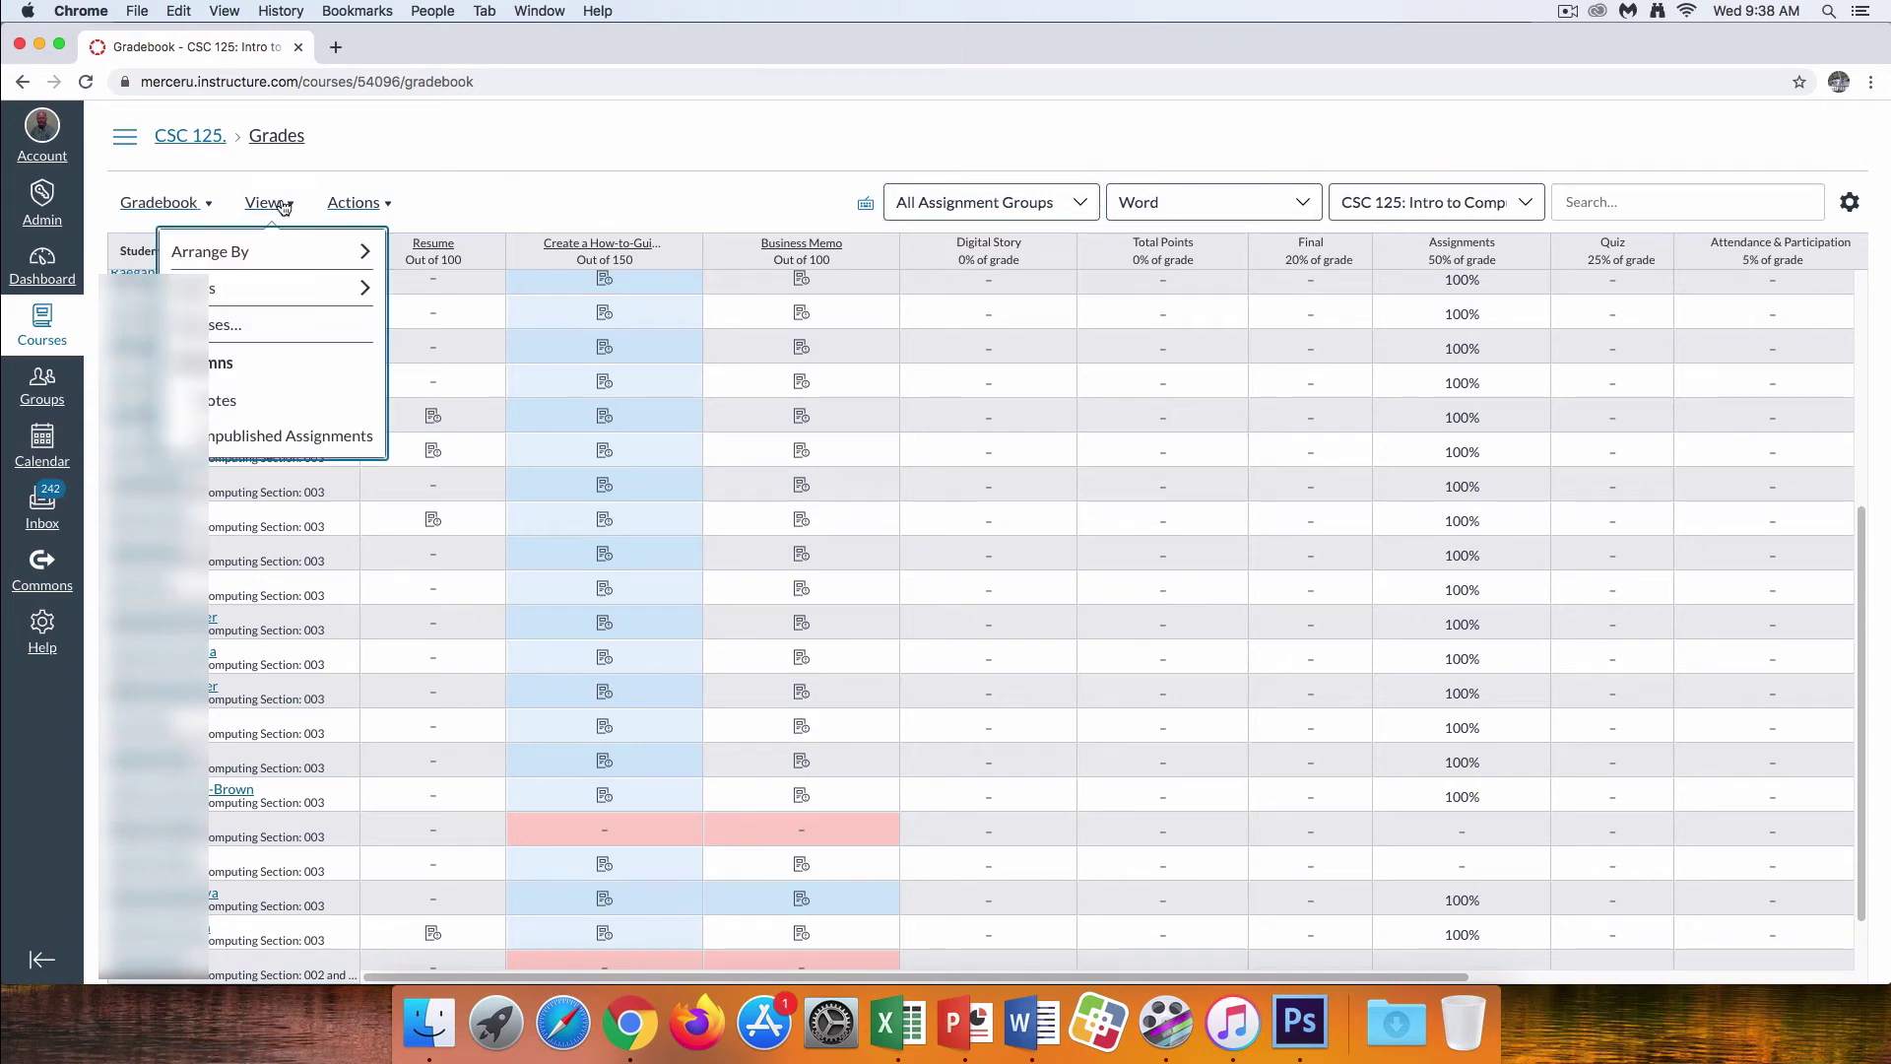
pyautogui.click(287, 337)
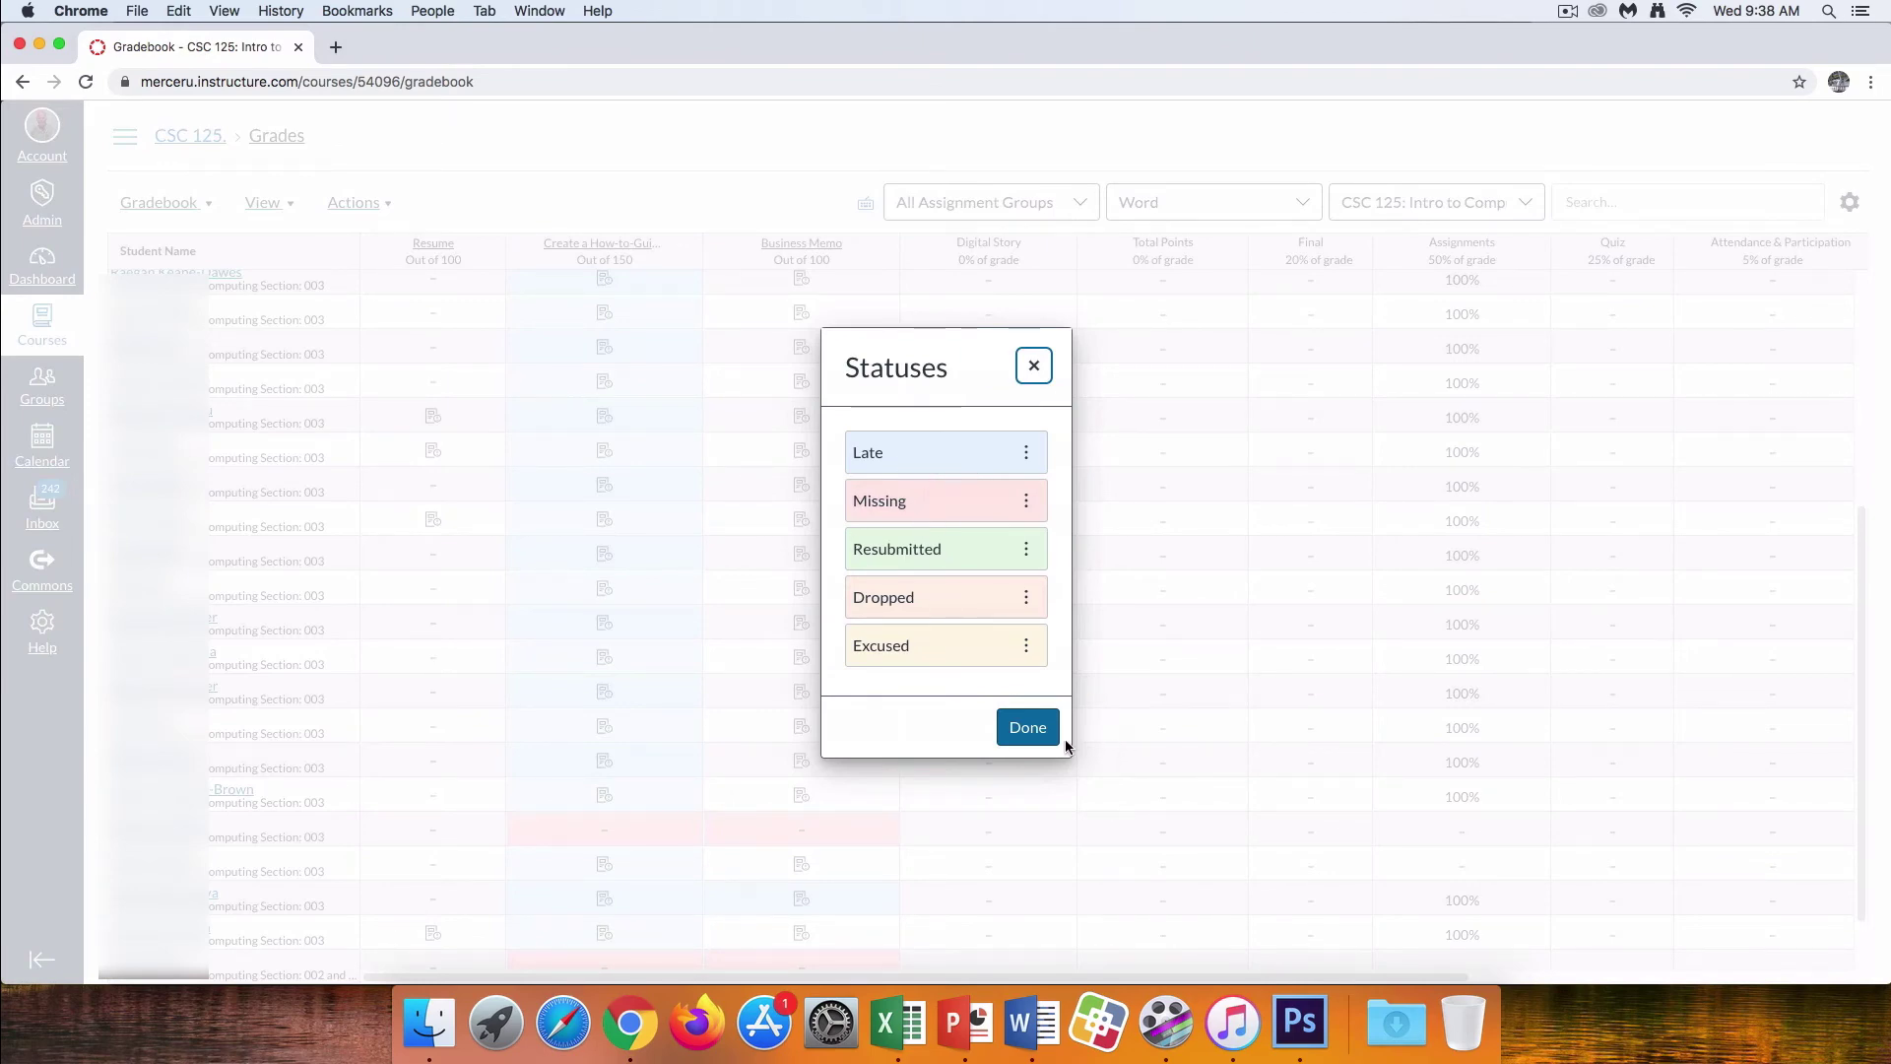
pyautogui.click(1029, 734)
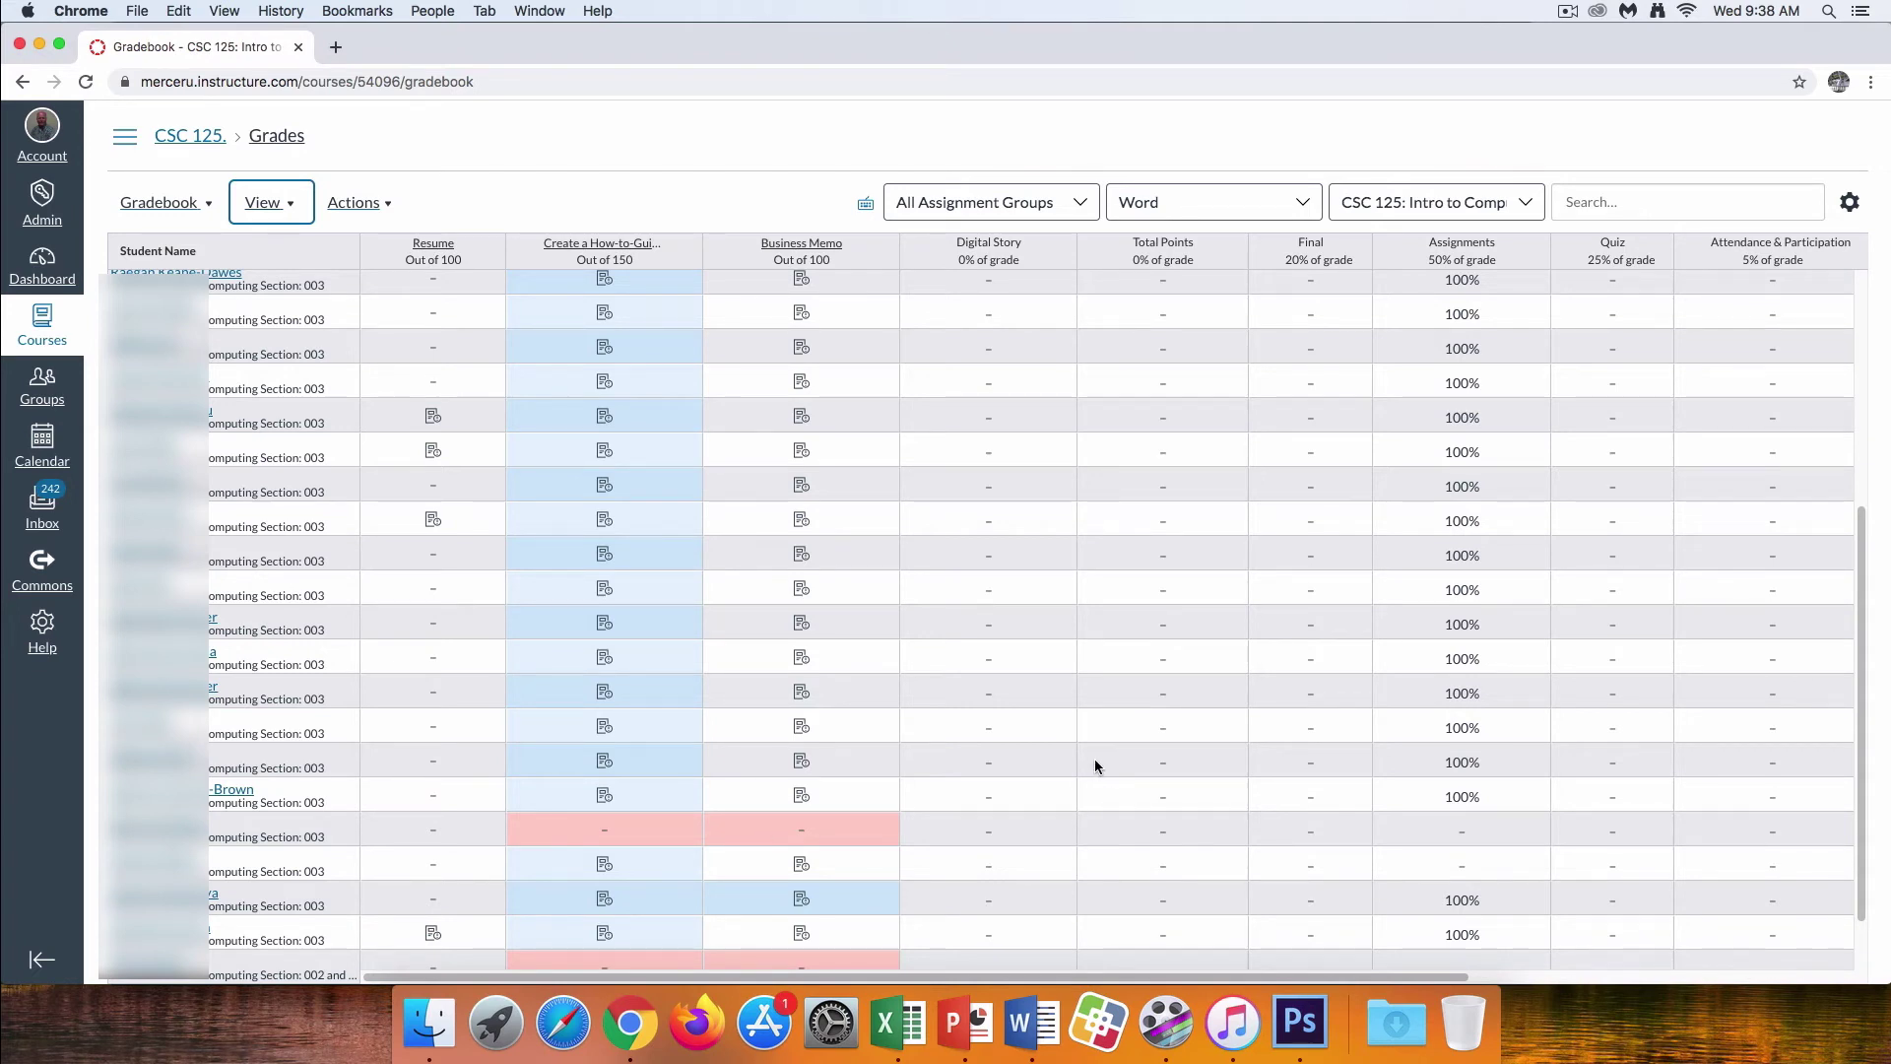
# Show the Notes column in the gradebook
pyautogui.click(290, 205)
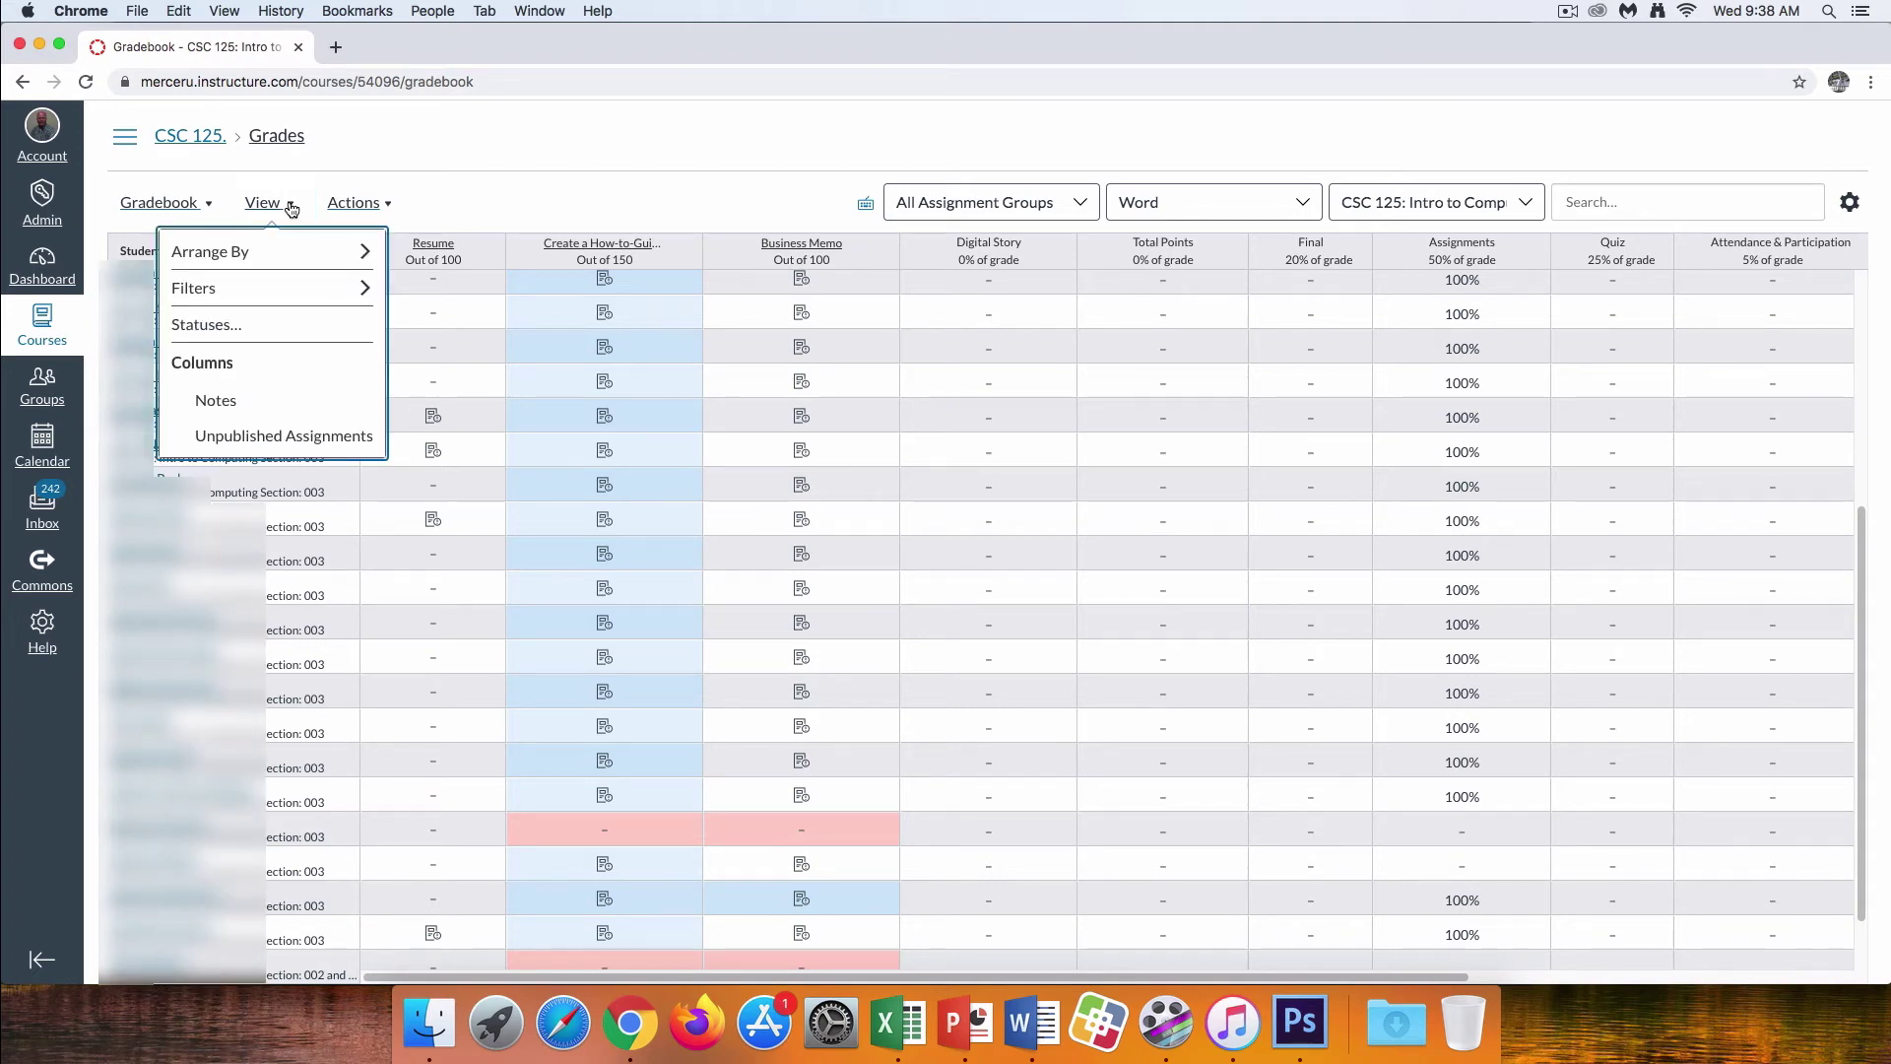
pyautogui.click(294, 204)
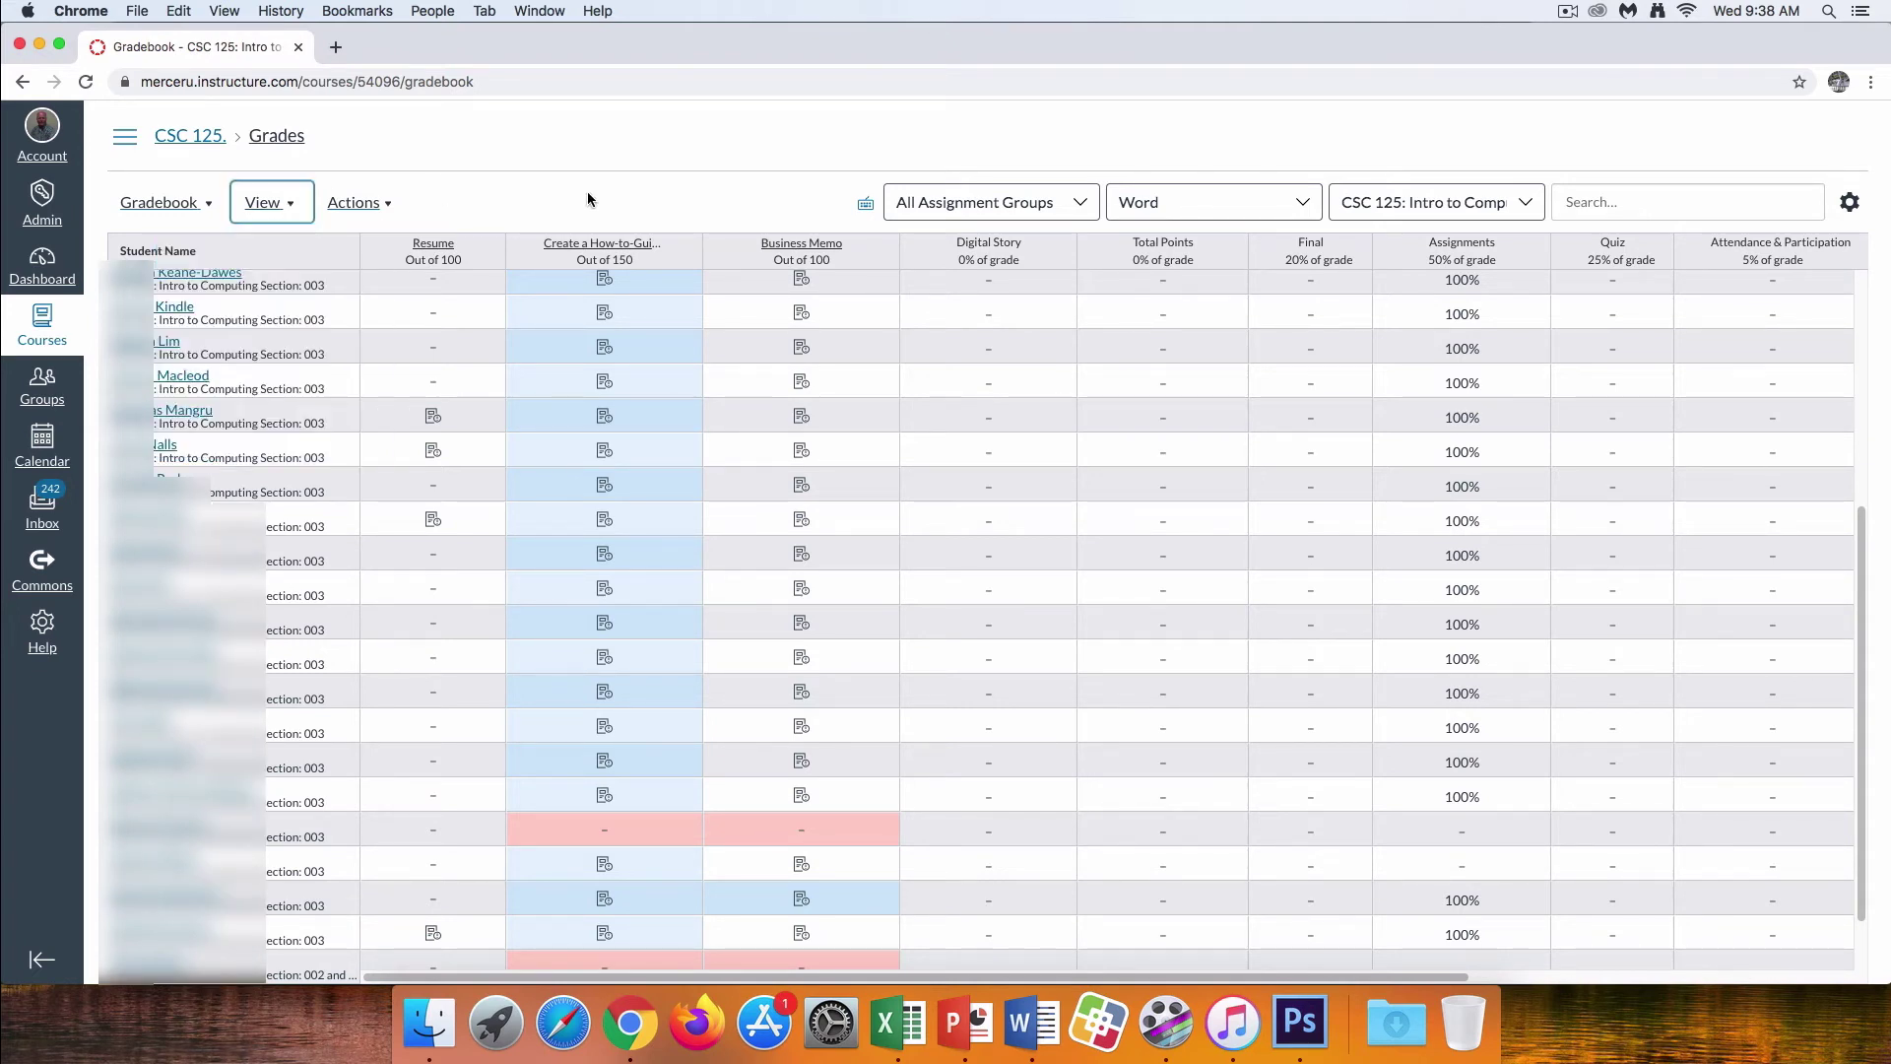
pyautogui.click(308, 206)
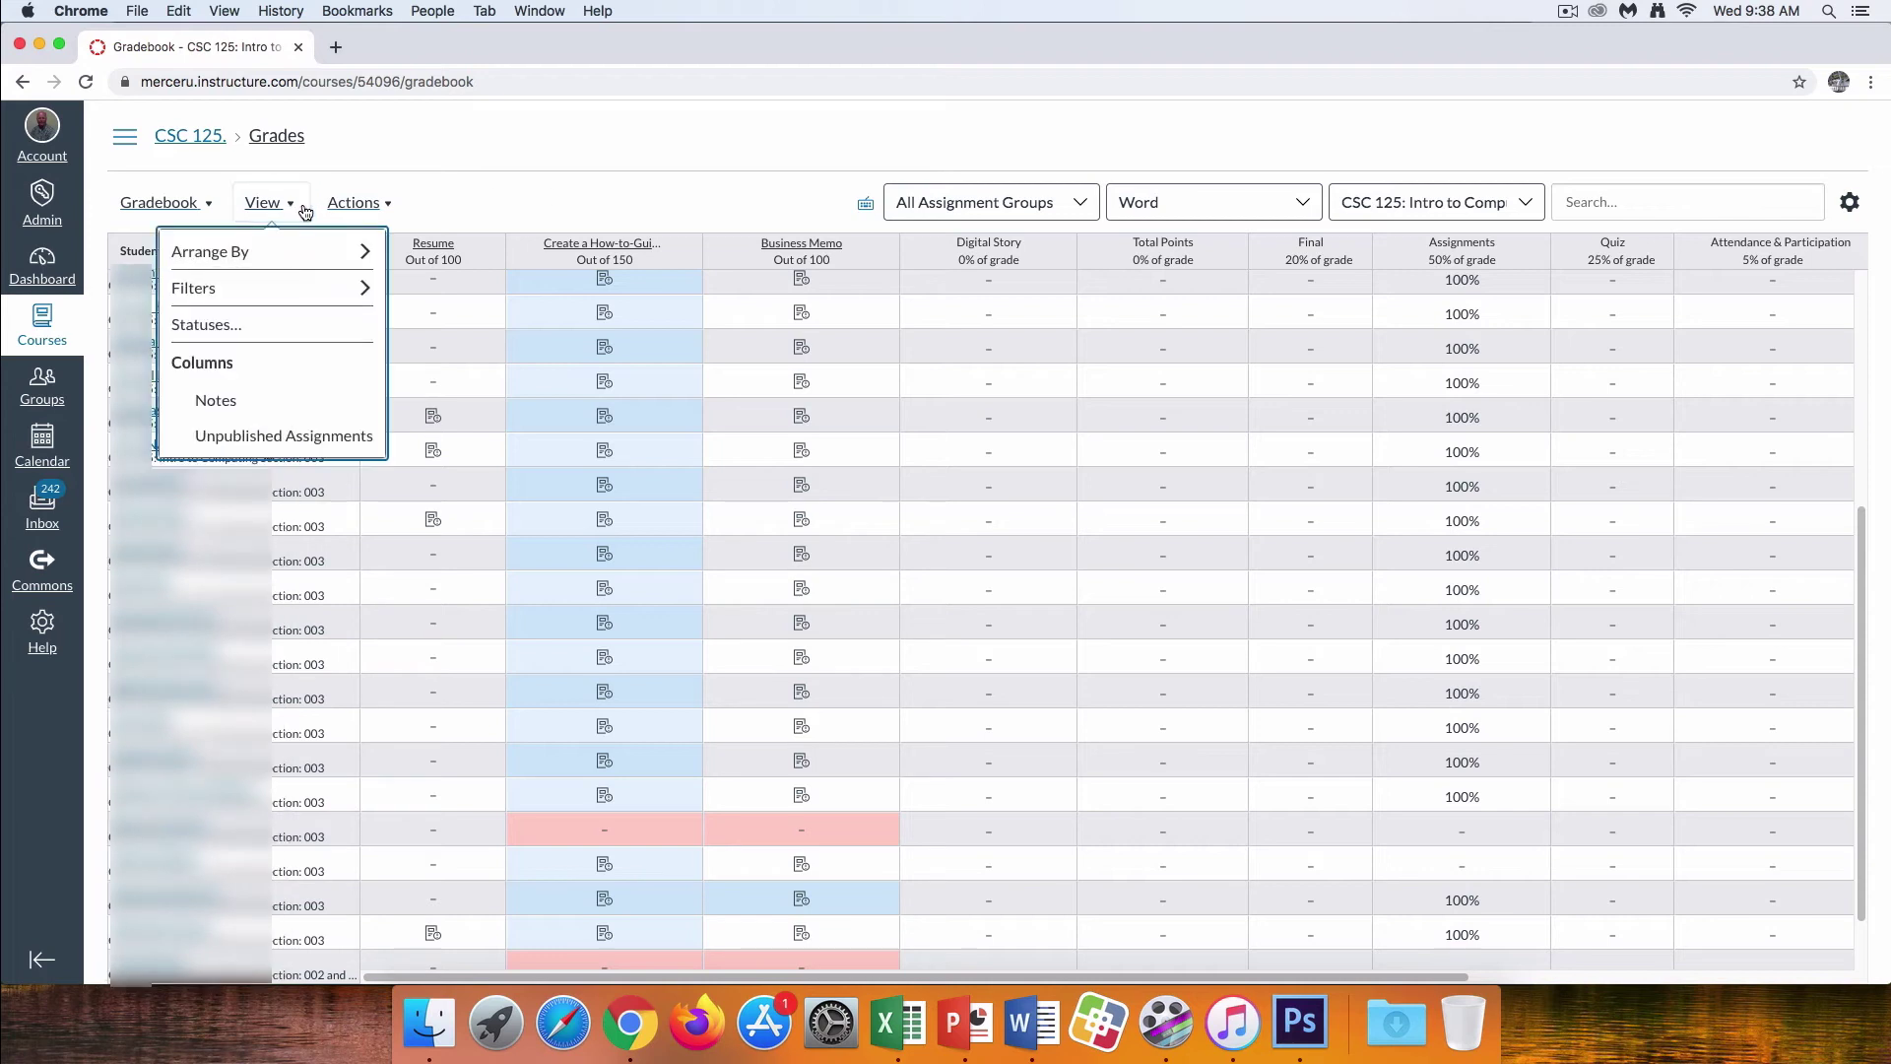
pyautogui.click(235, 394)
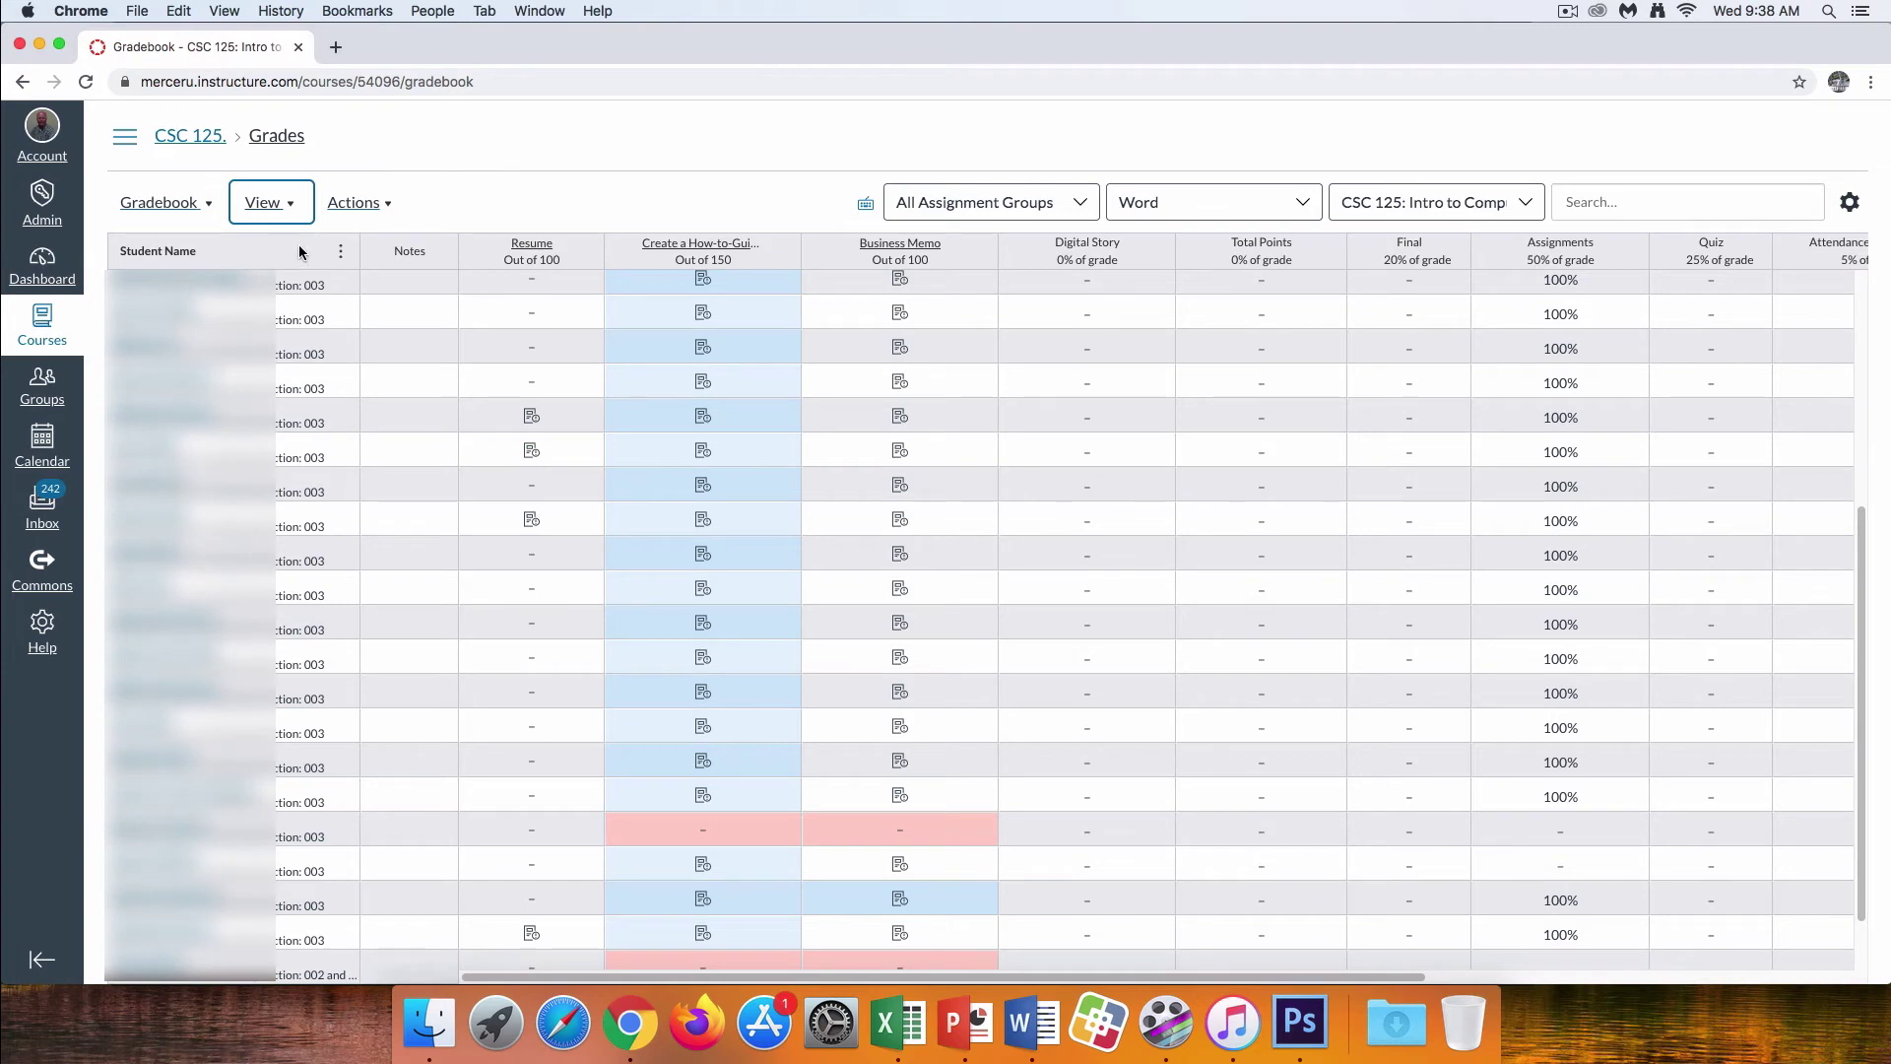
# Show the unpublished assignments' columns in the gradebook and hide them again
pyautogui.click(291, 205)
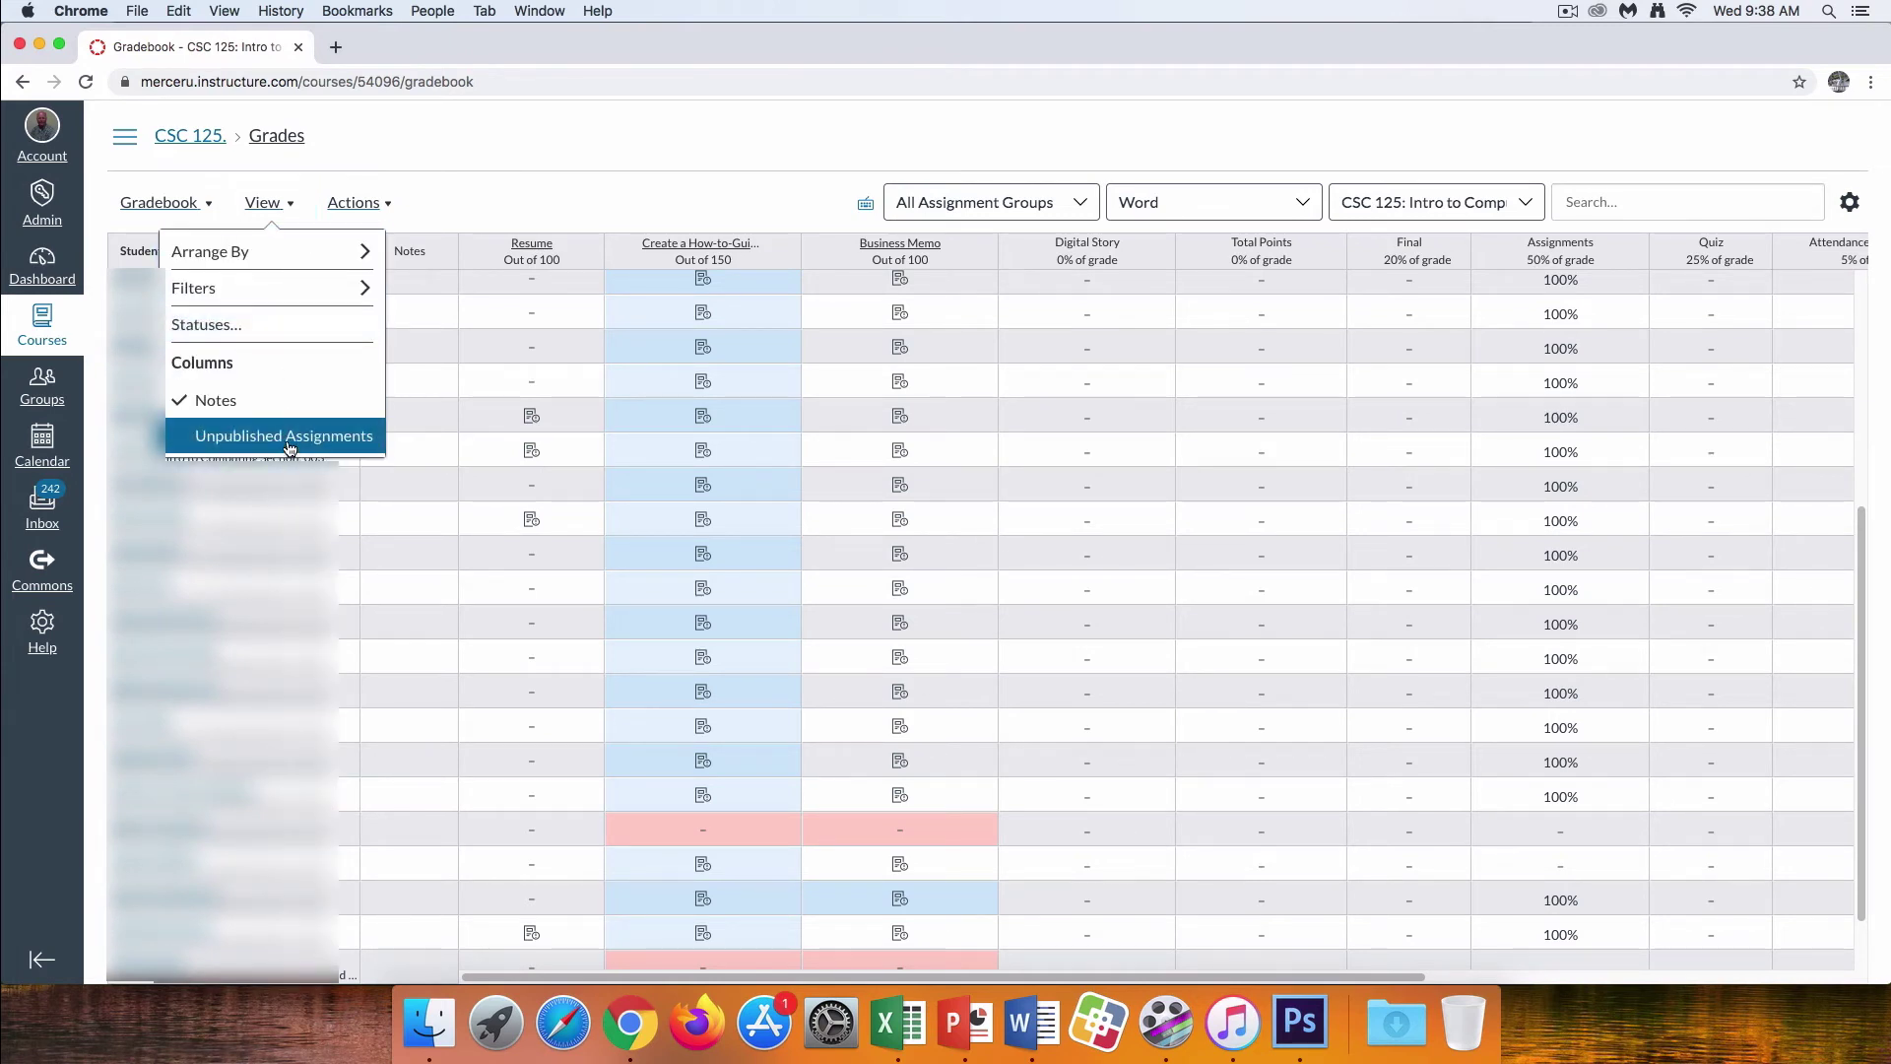
pyautogui.click(288, 437)
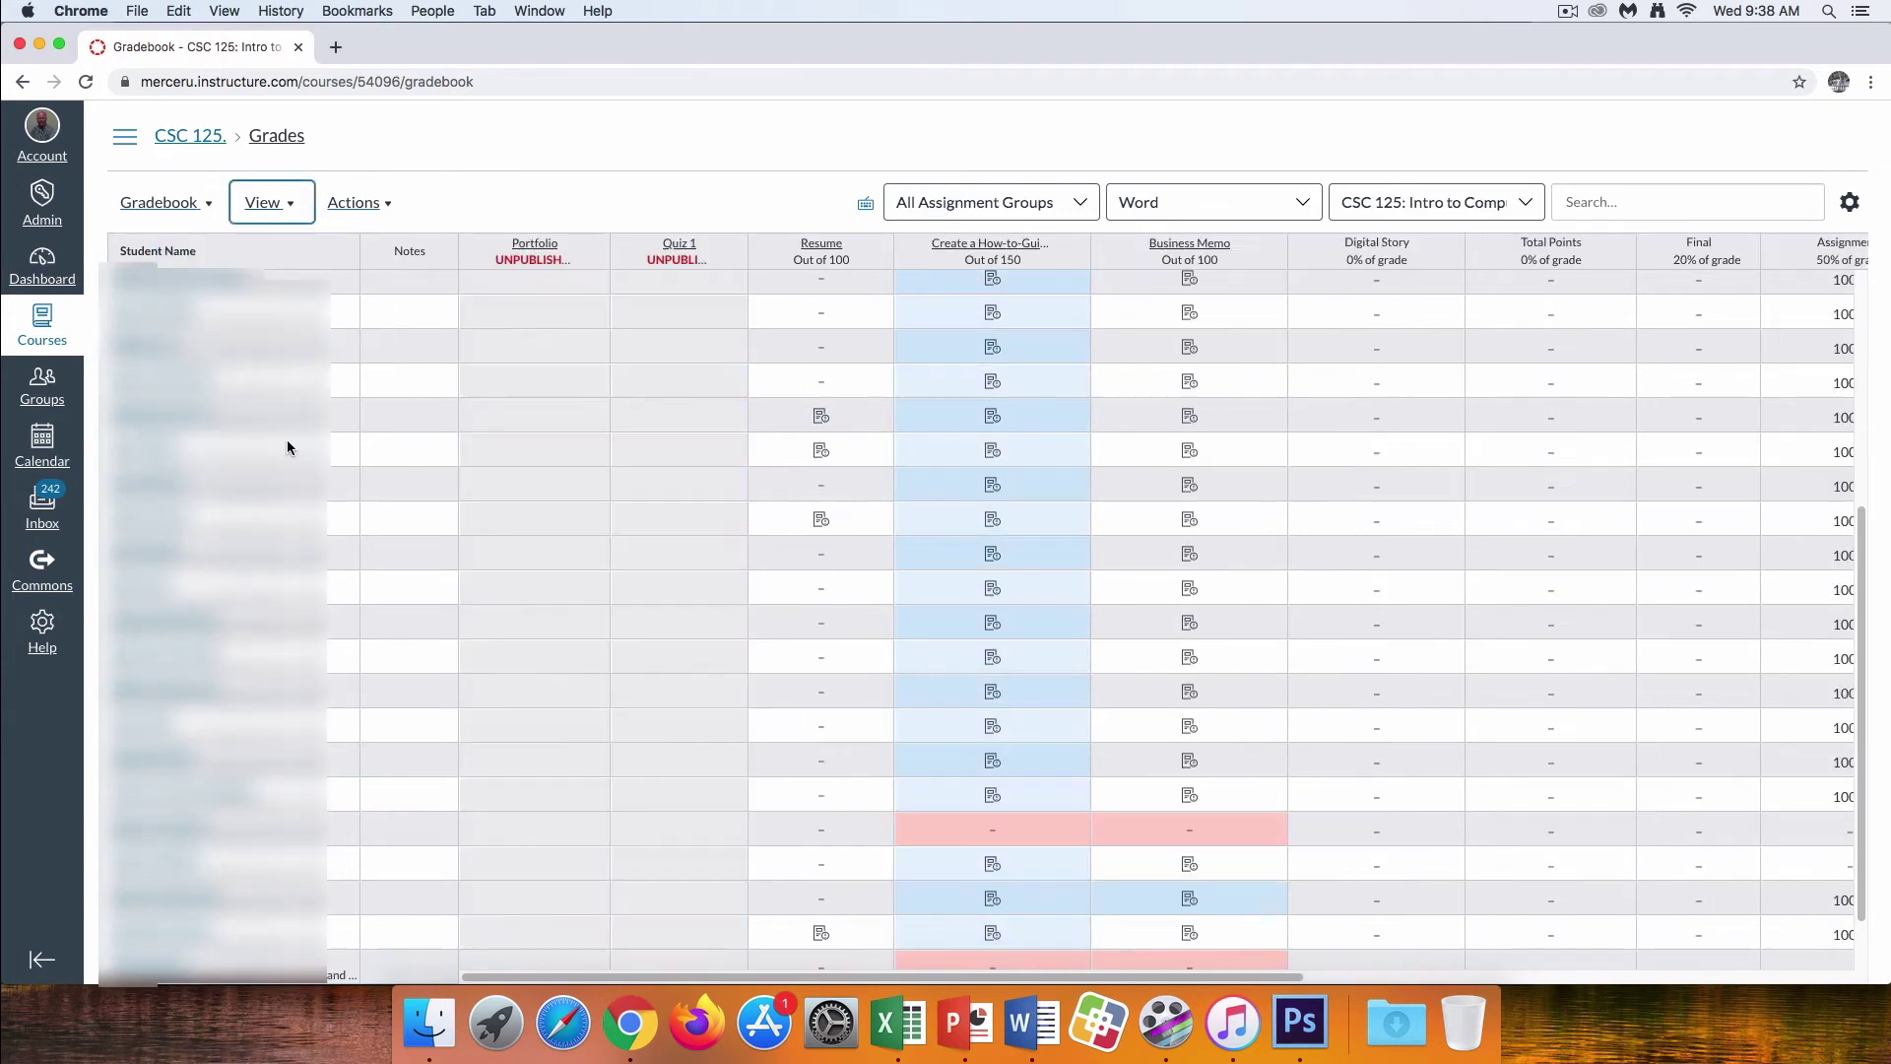
pyautogui.click(291, 207)
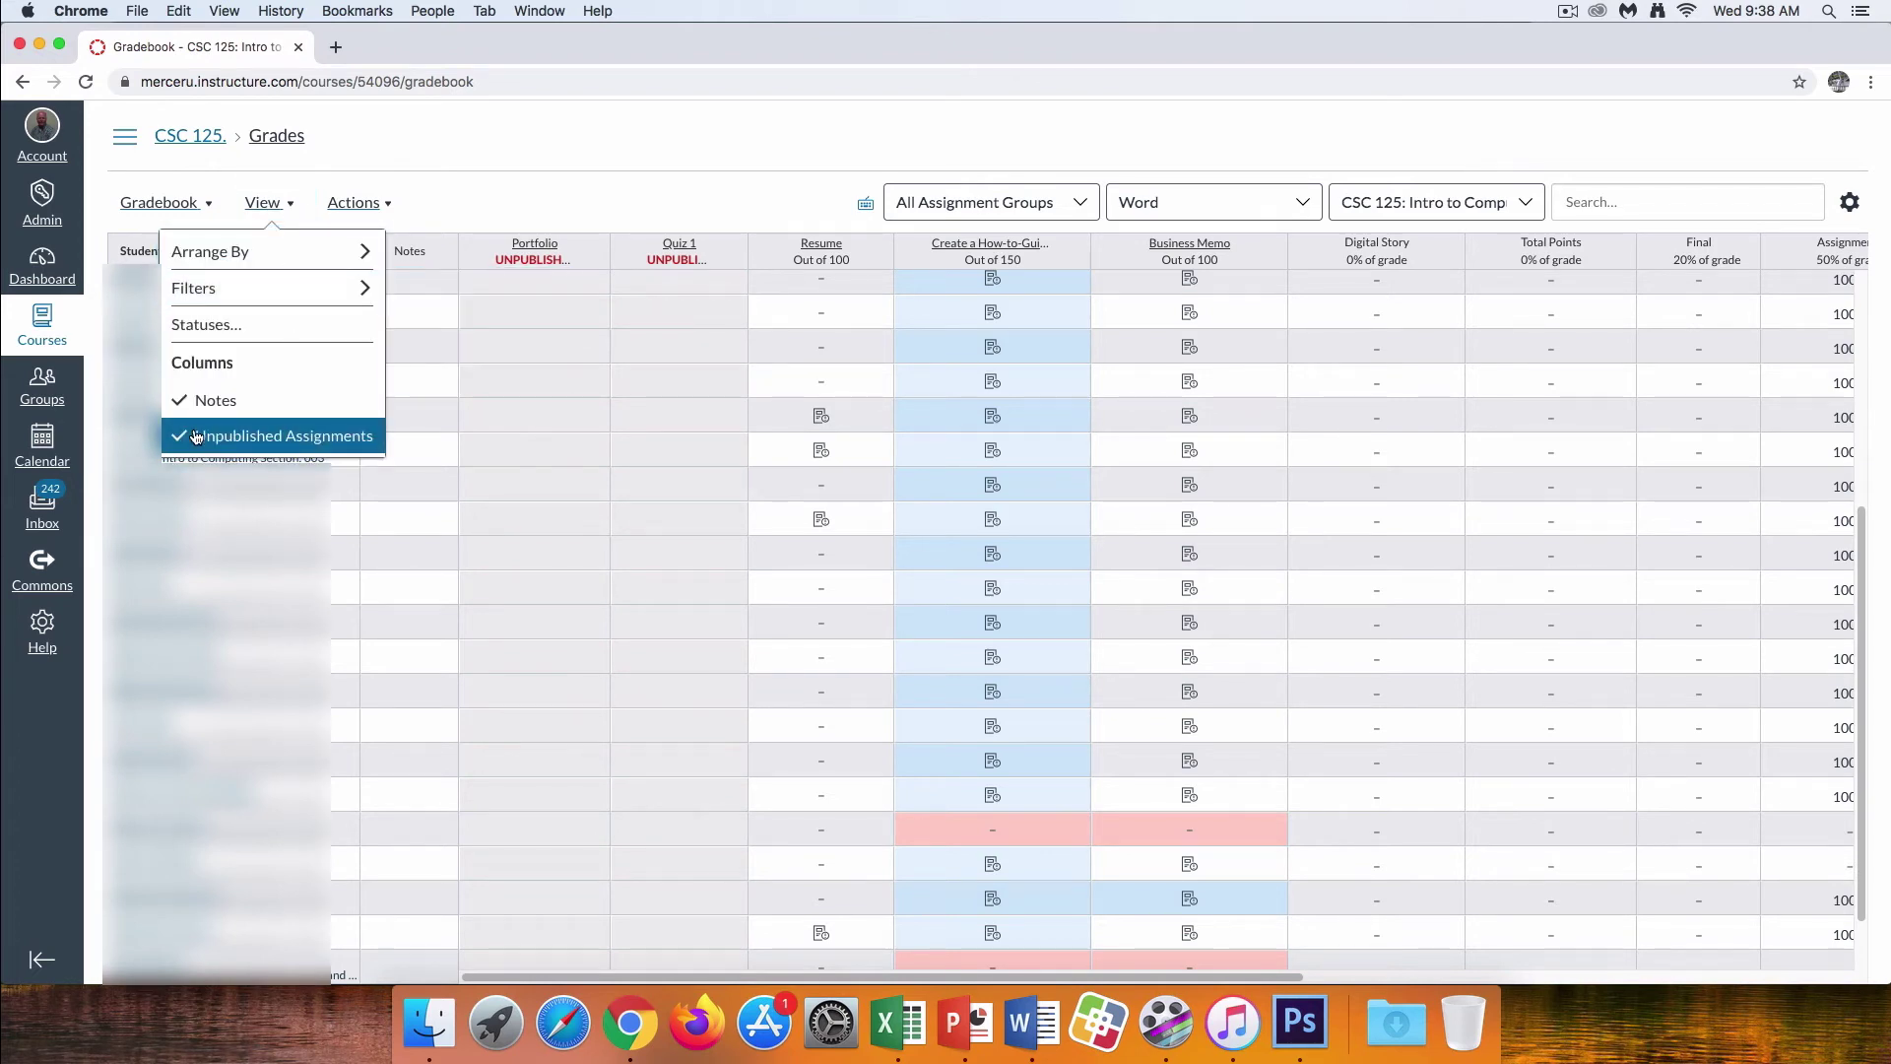
pyautogui.click(195, 436)
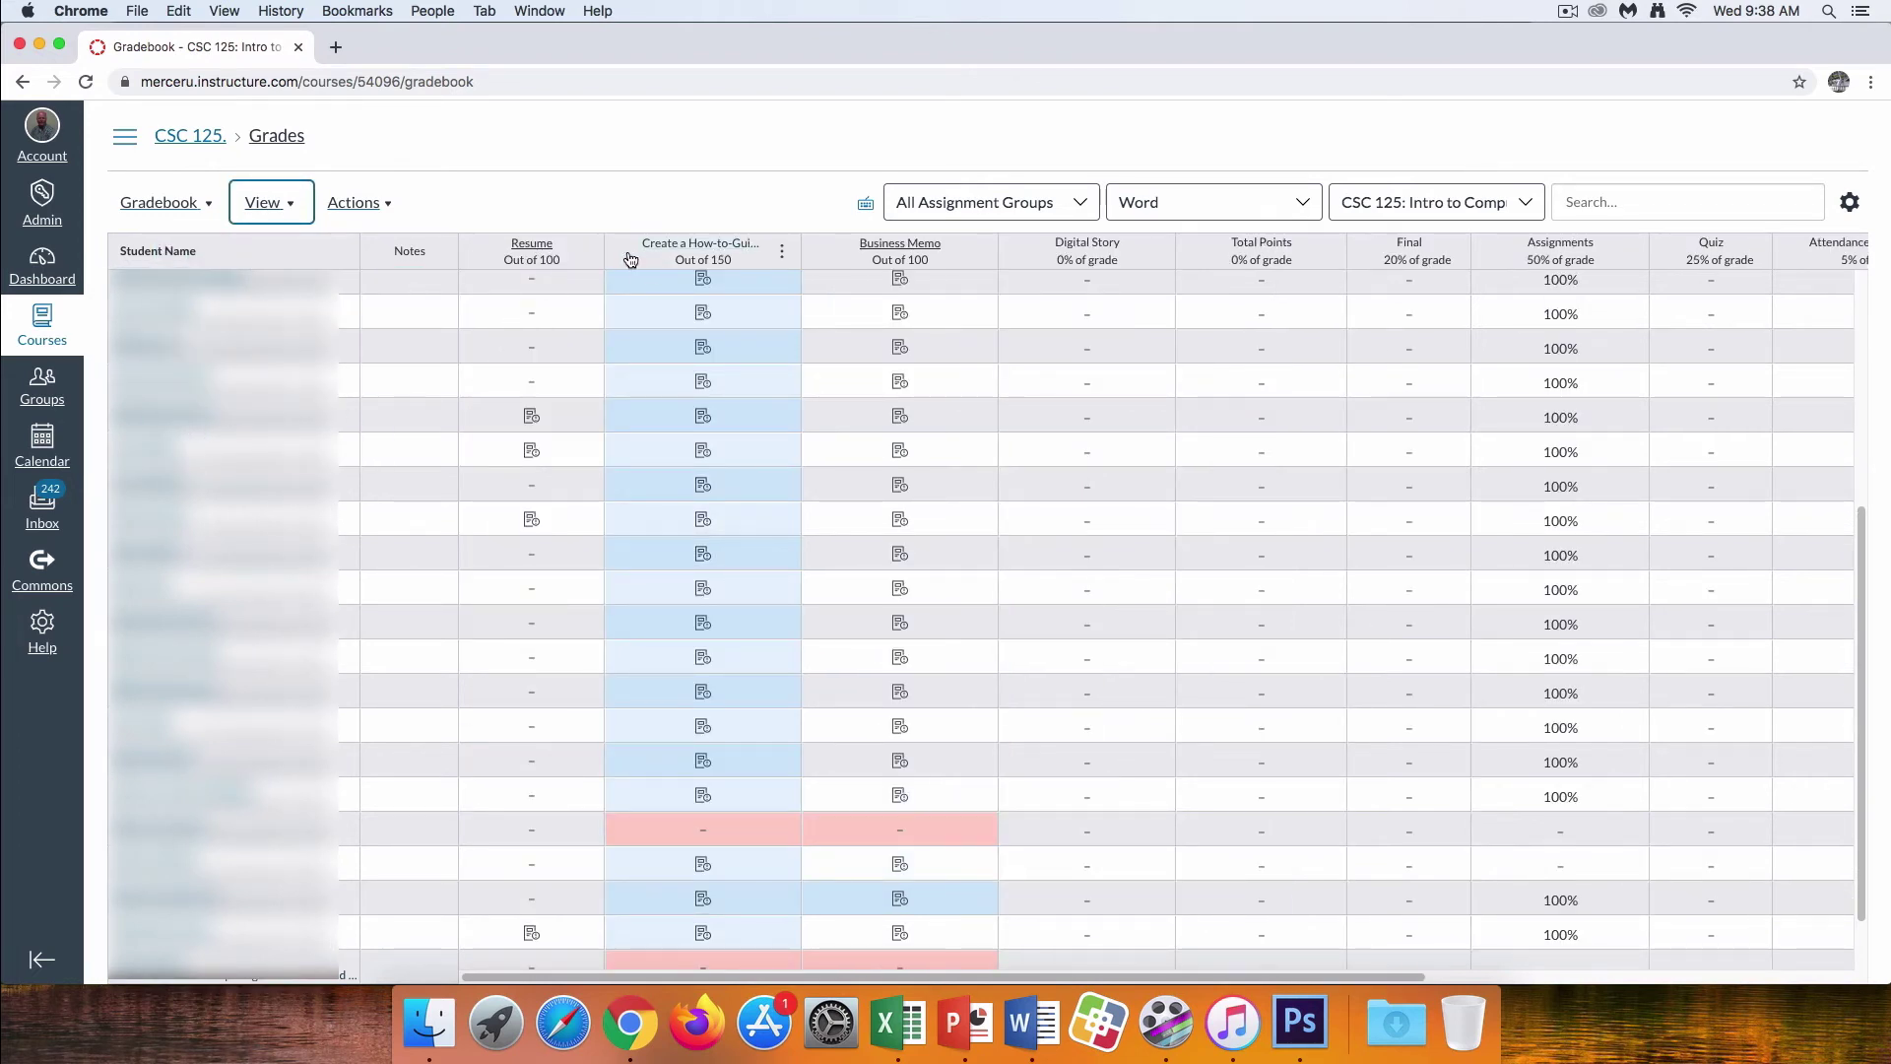
# Check the gradebook's import and export options and export the gradebook
pyautogui.click(355, 202)
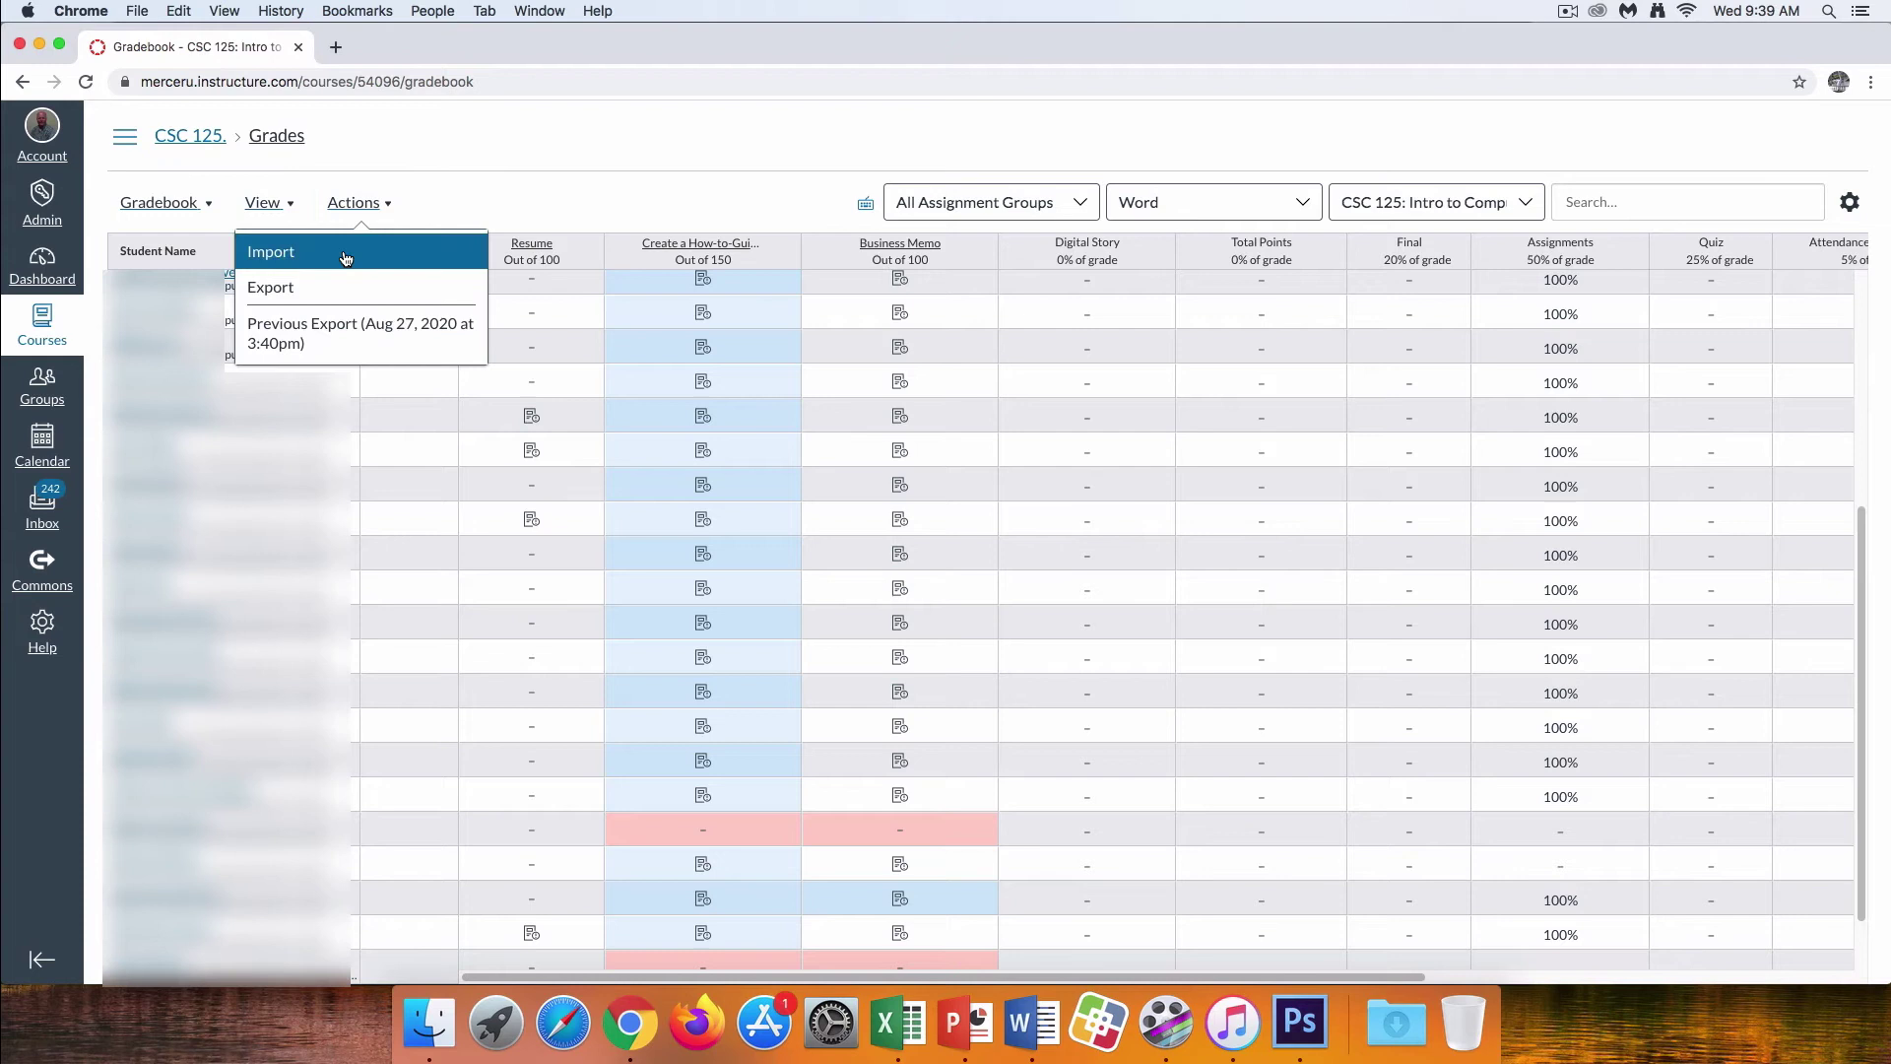
pyautogui.click(493, 207)
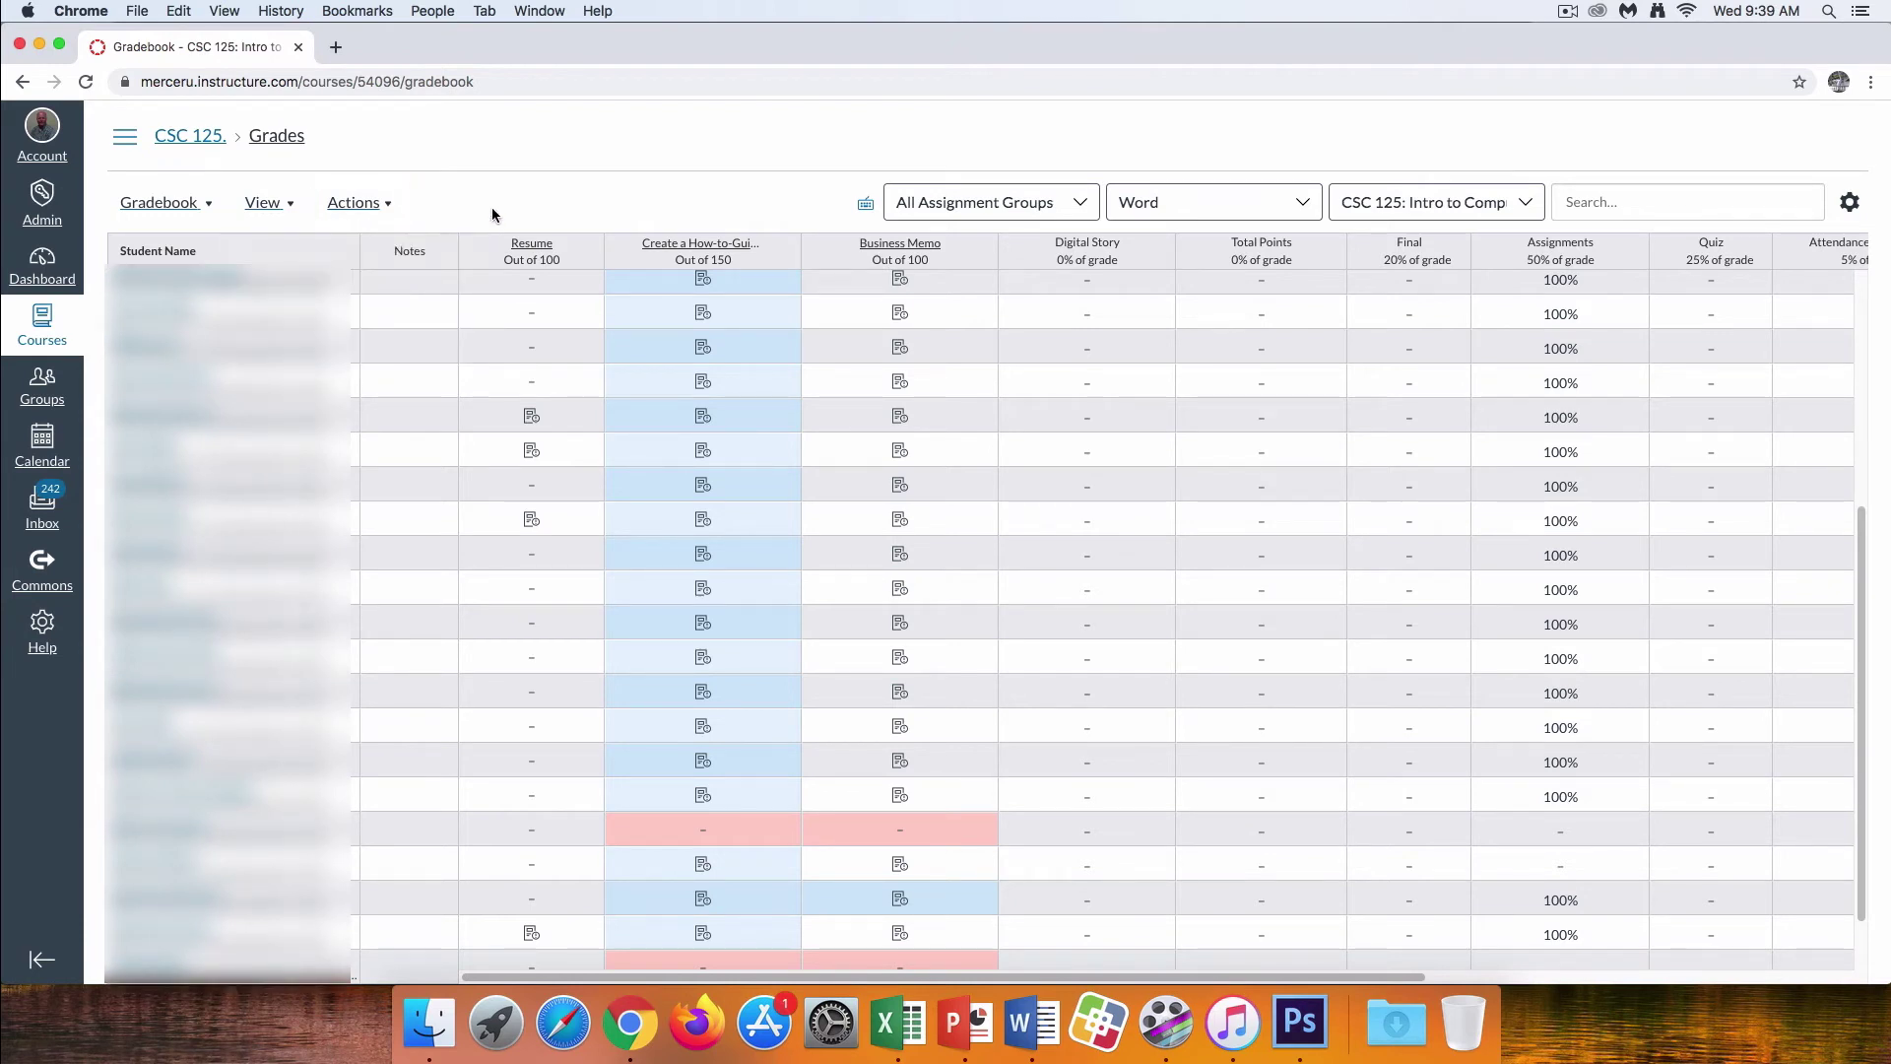
pyautogui.click(382, 205)
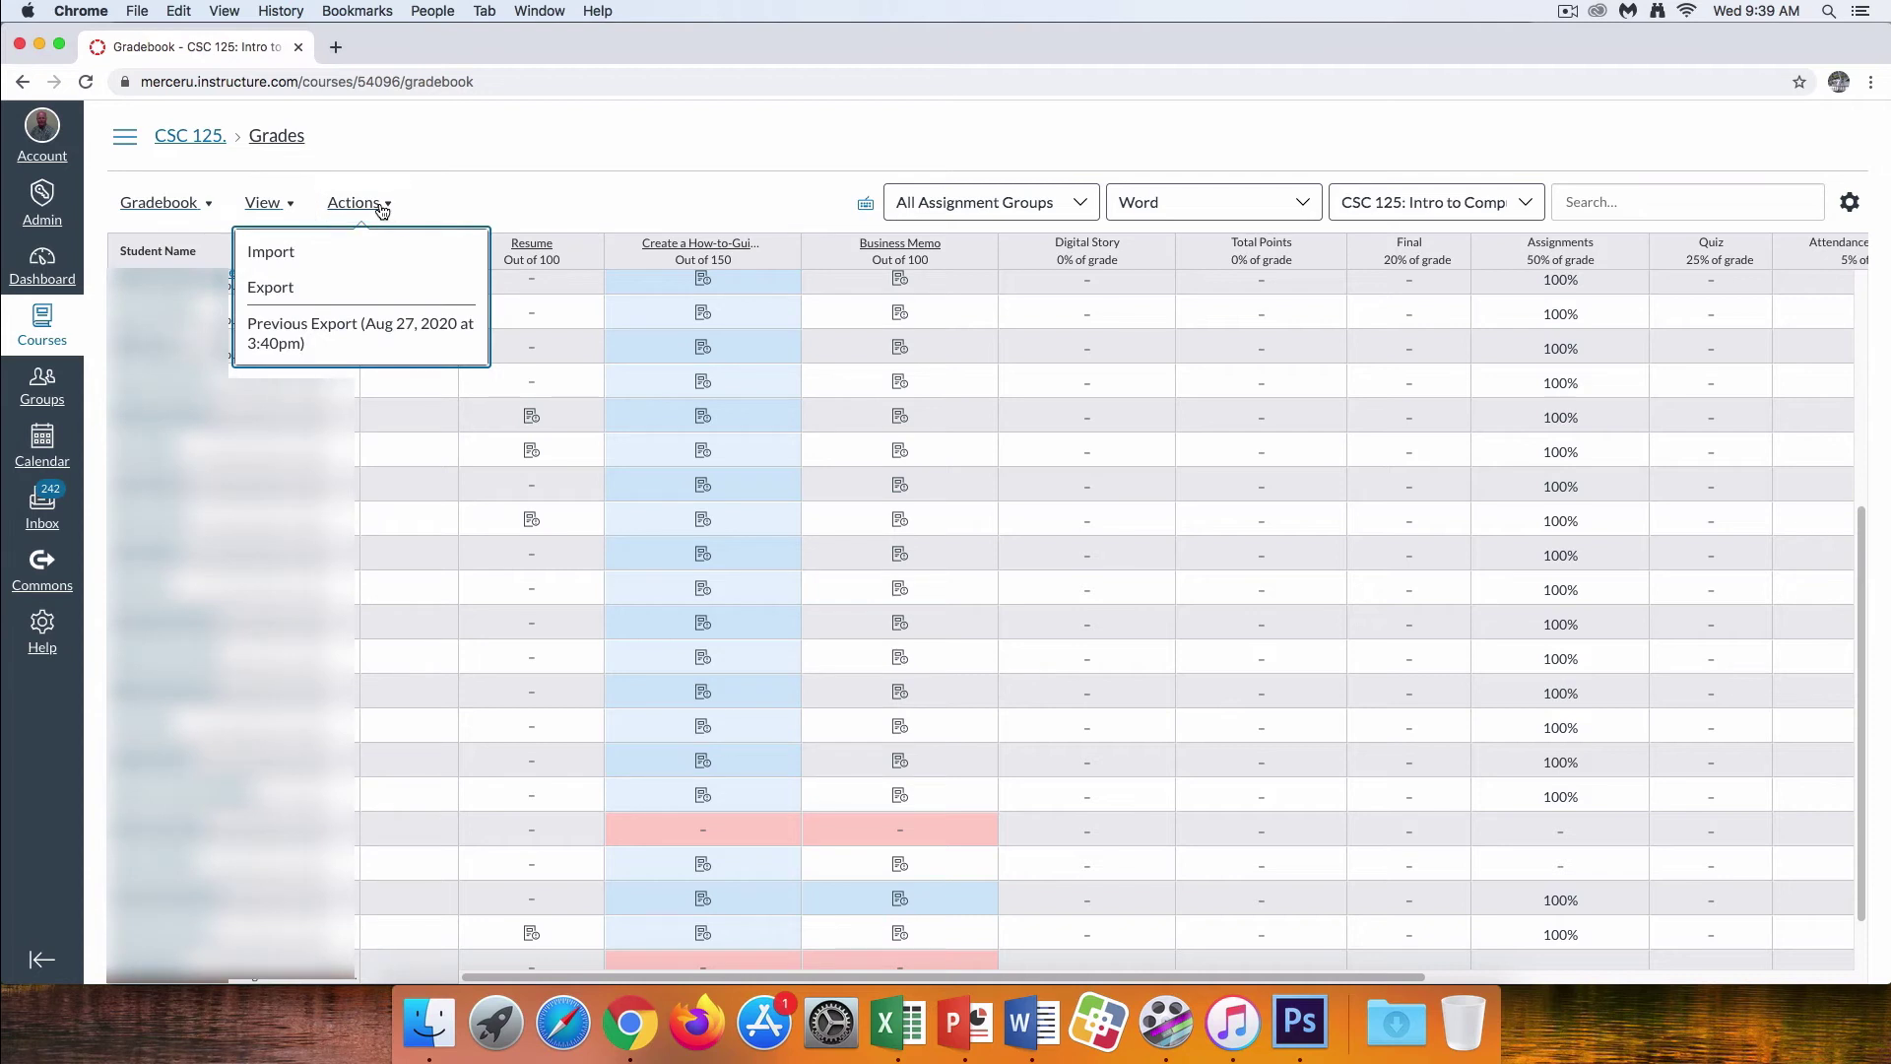
pyautogui.click(333, 292)
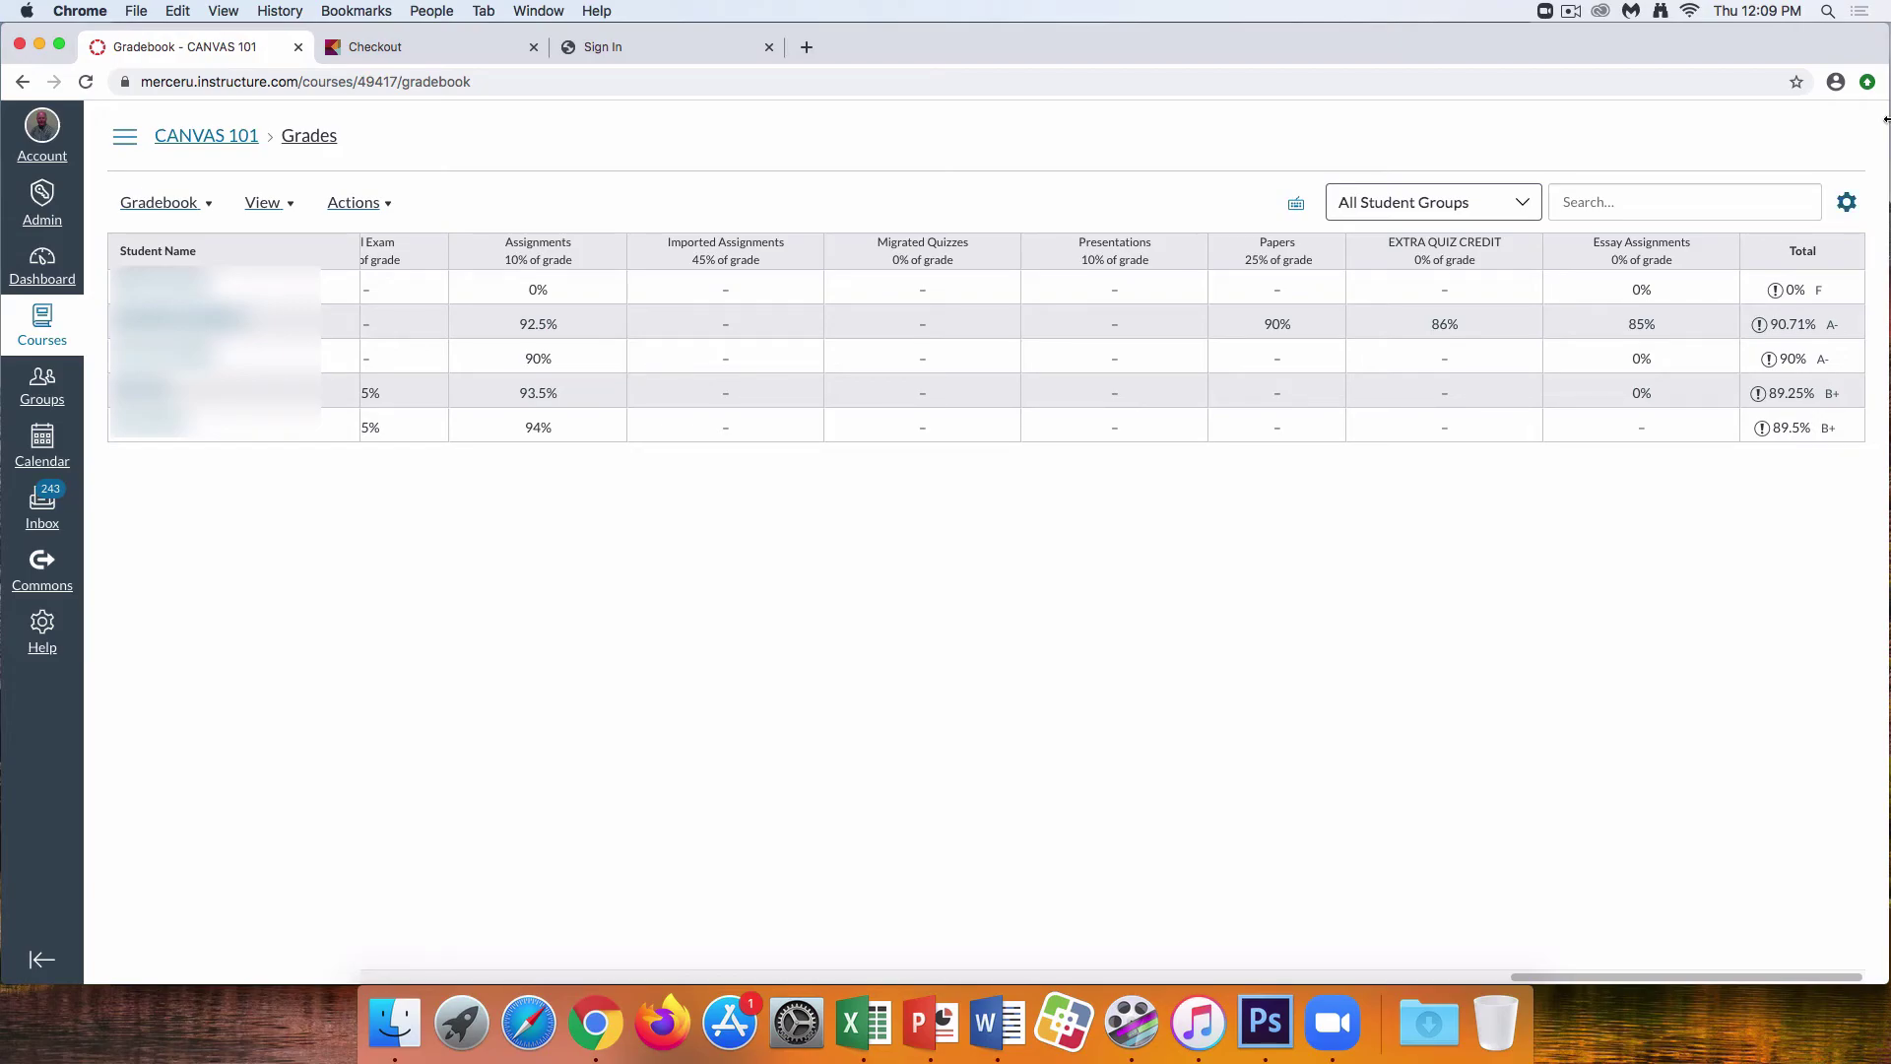
# Review the CANVAS 101 gradebook's Late Policies, Grade Posting Policy and Advanced settings, and close them without changes
pyautogui.click(1847, 204)
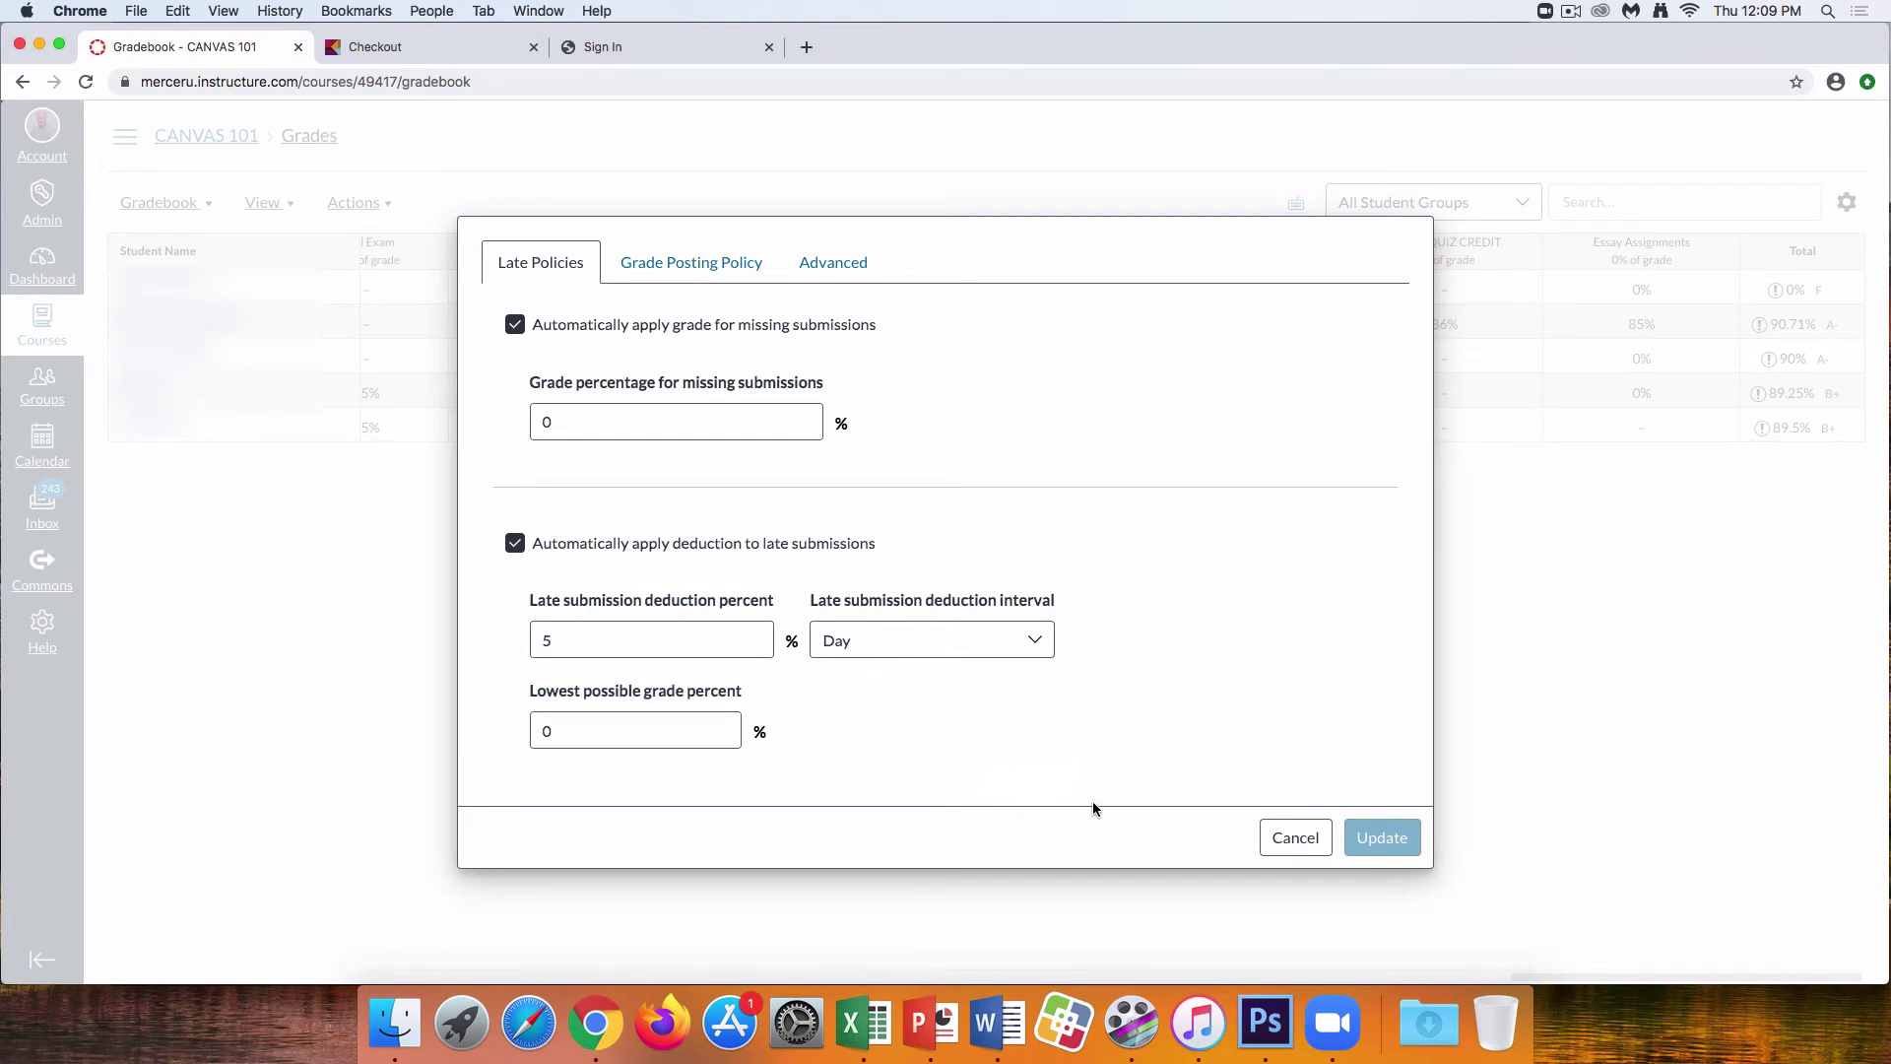
pyautogui.click(691, 261)
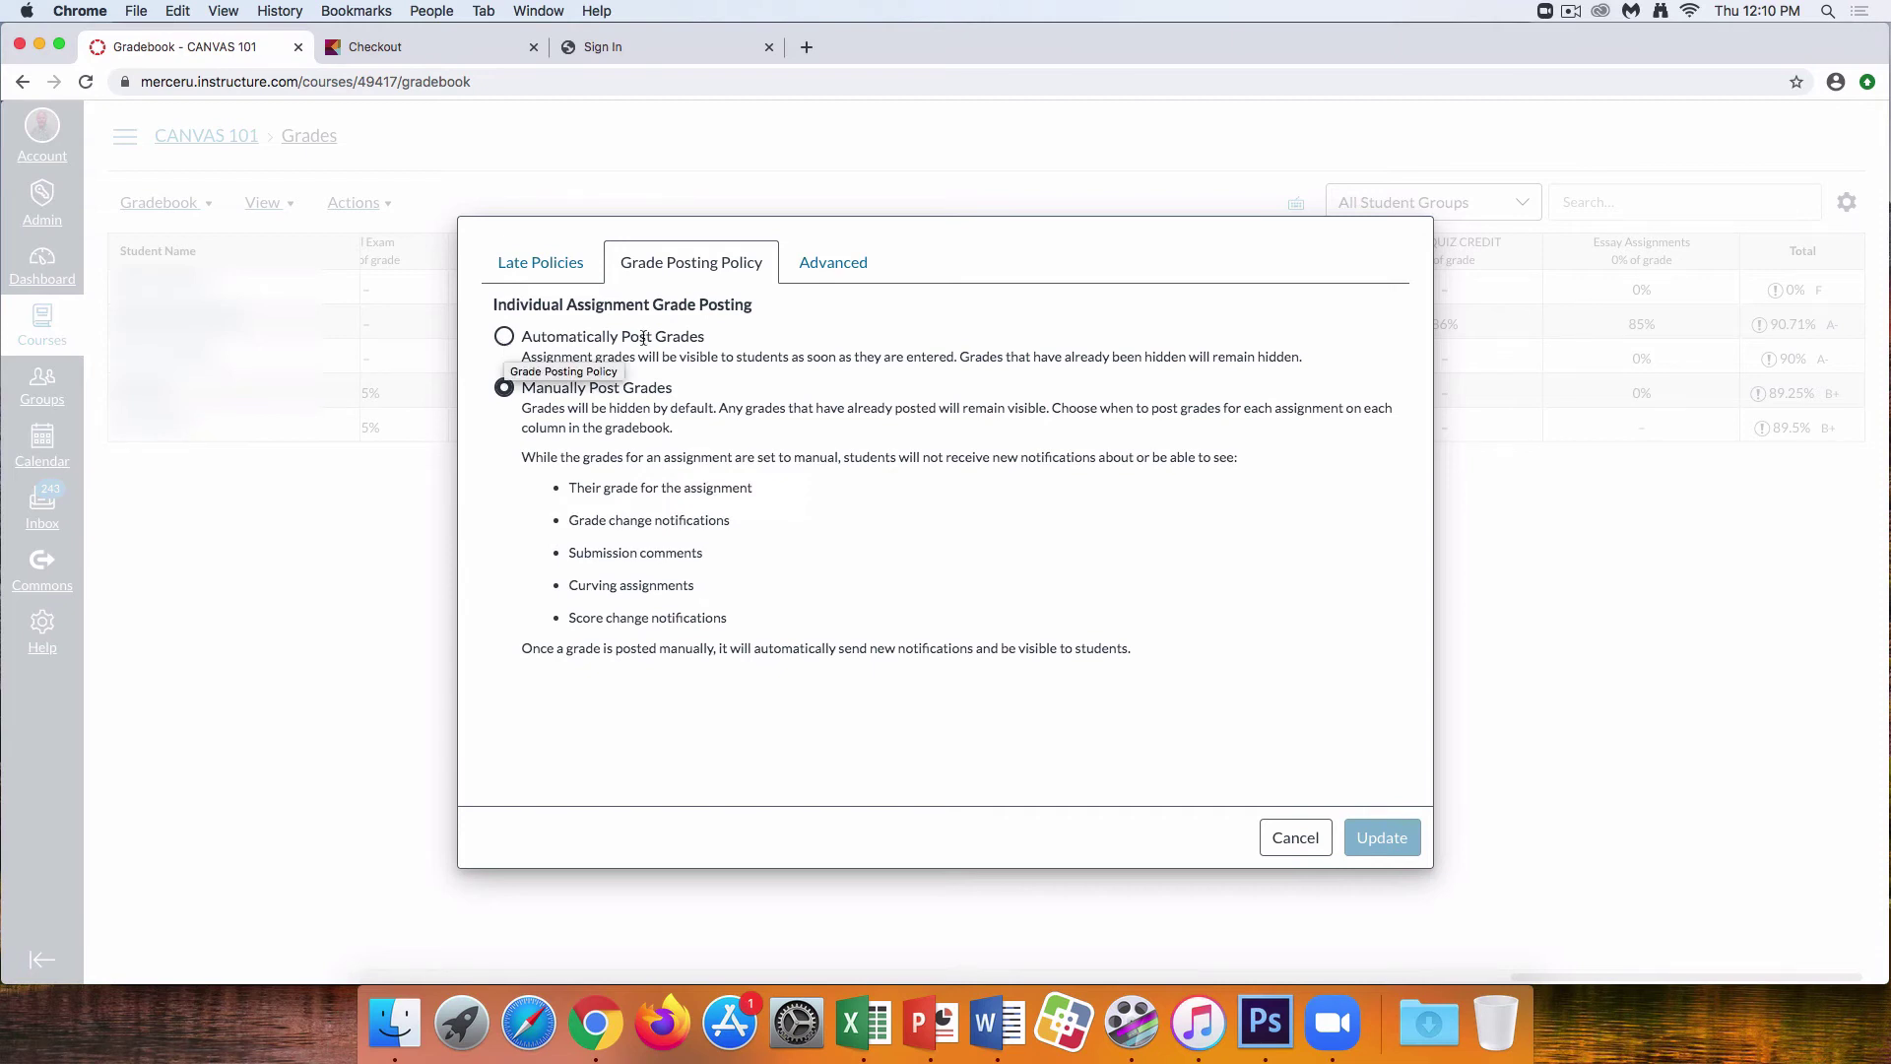
pyautogui.click(845, 285)
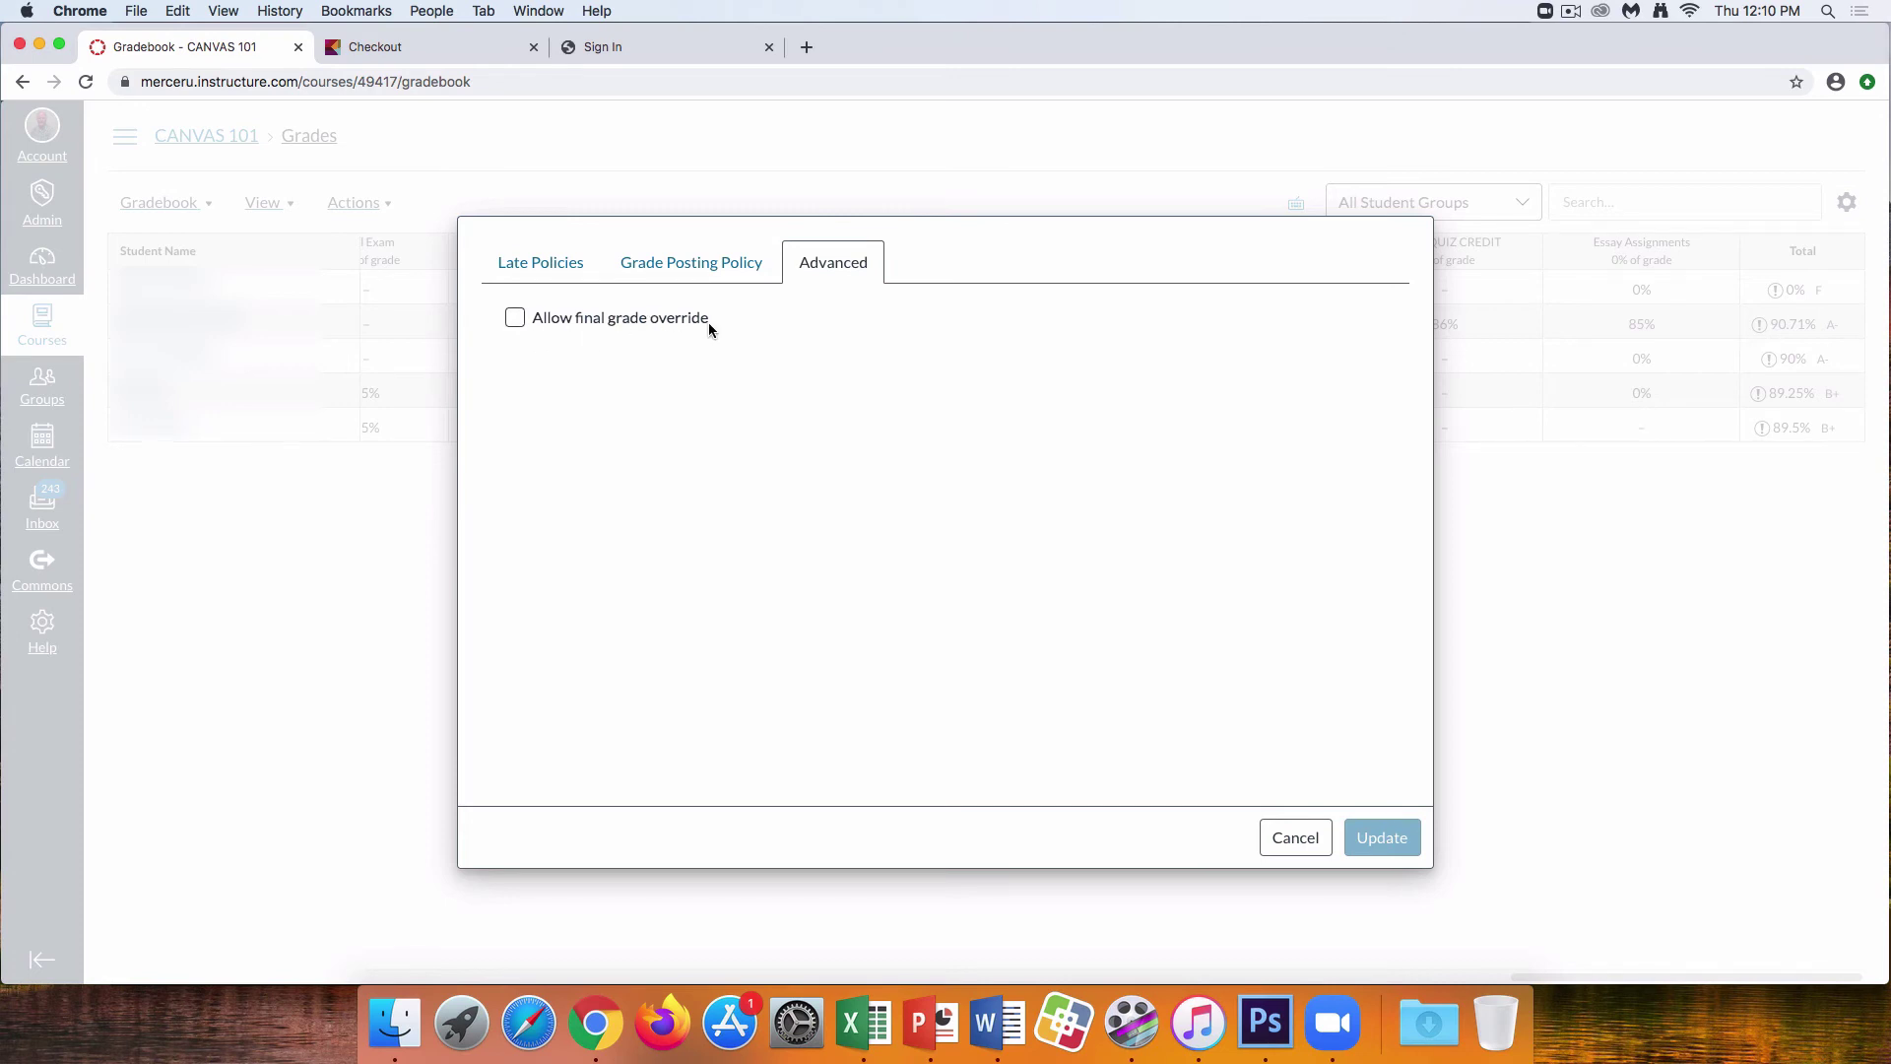
pyautogui.click(1315, 843)
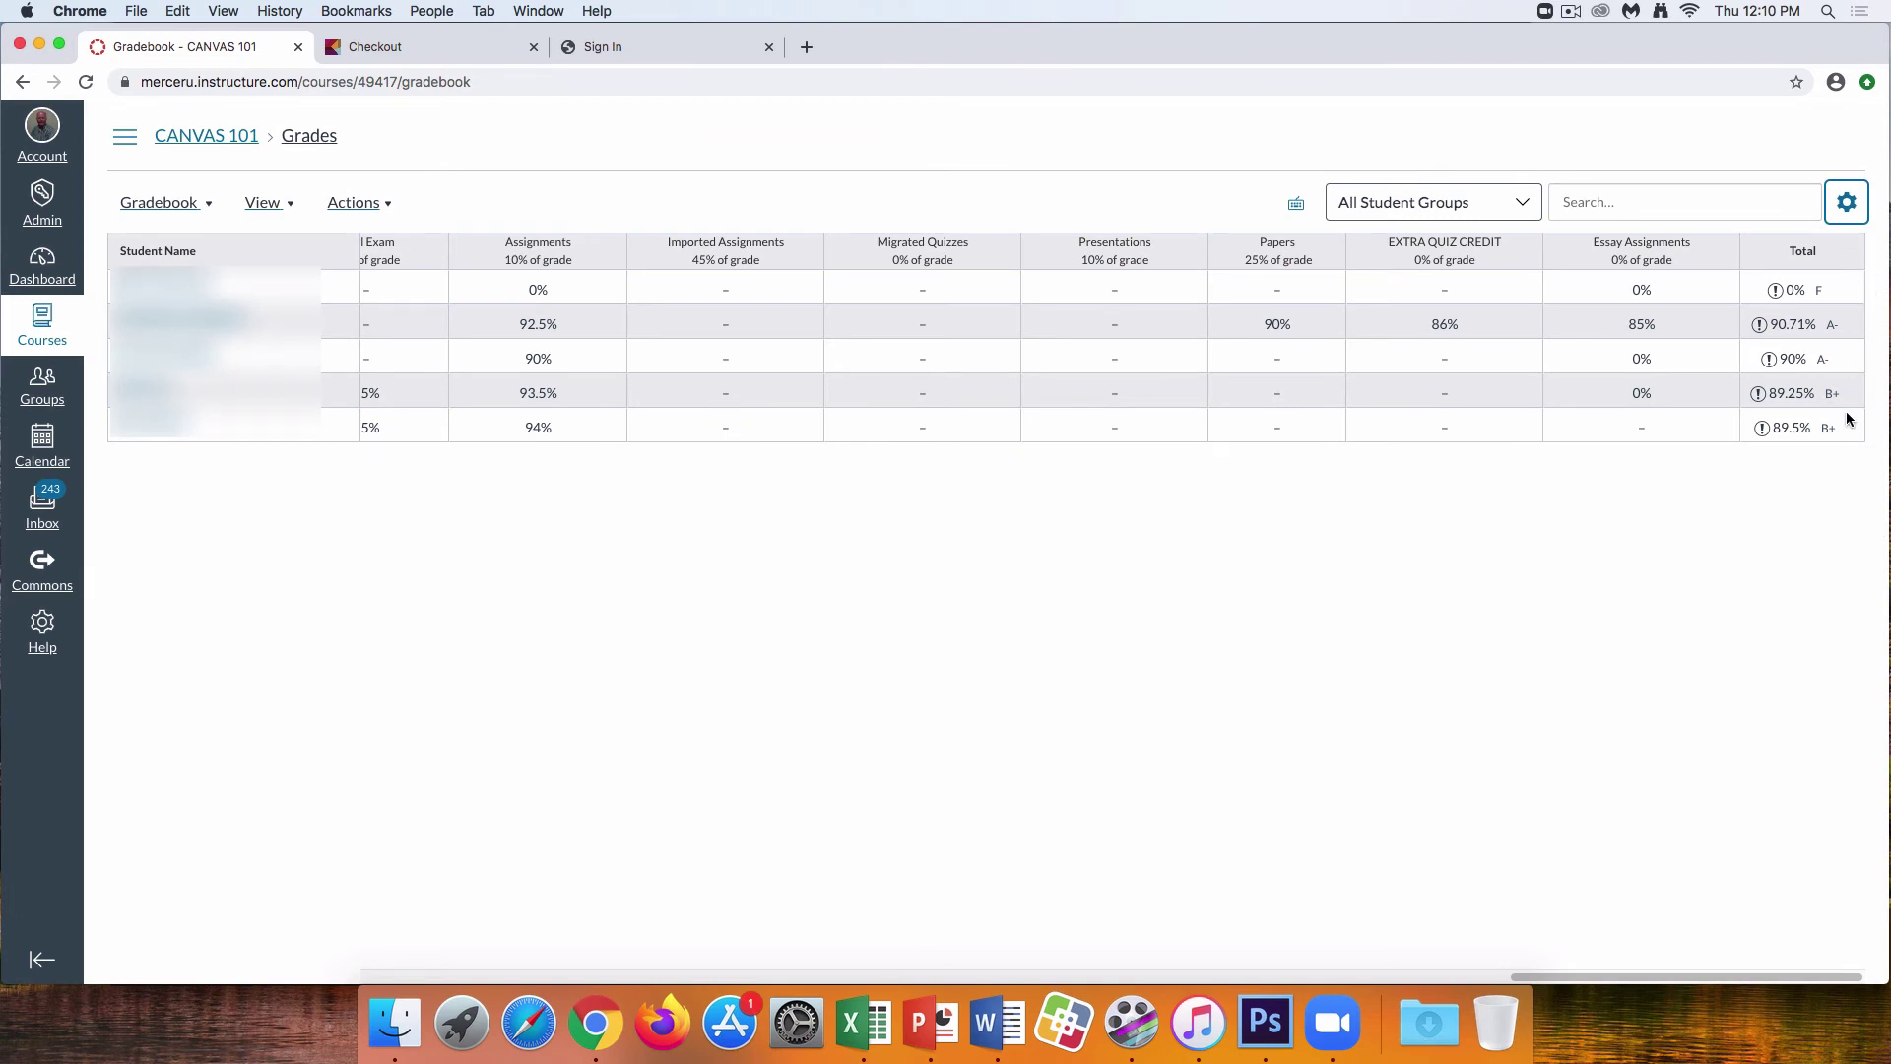
# Enable the final grade override in the gradebook's advanced settings and apply the change
pyautogui.click(1847, 202)
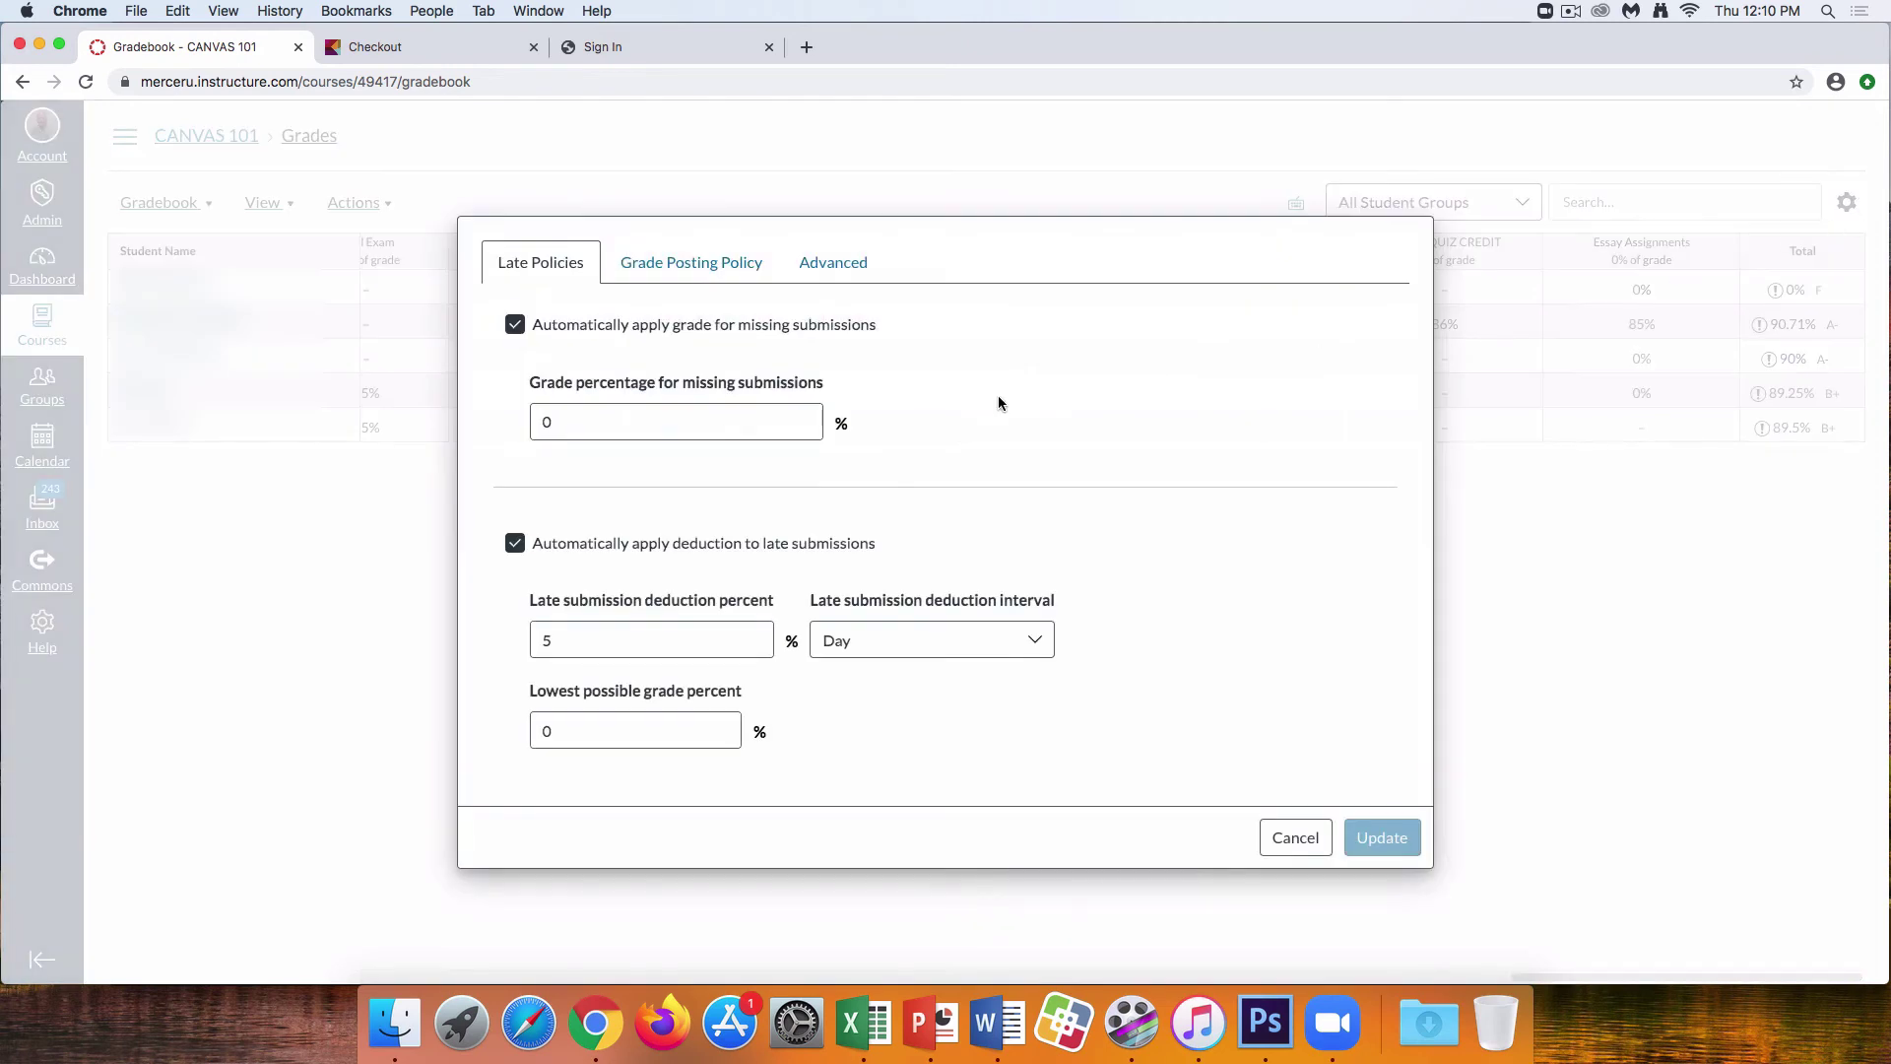
pyautogui.click(853, 264)
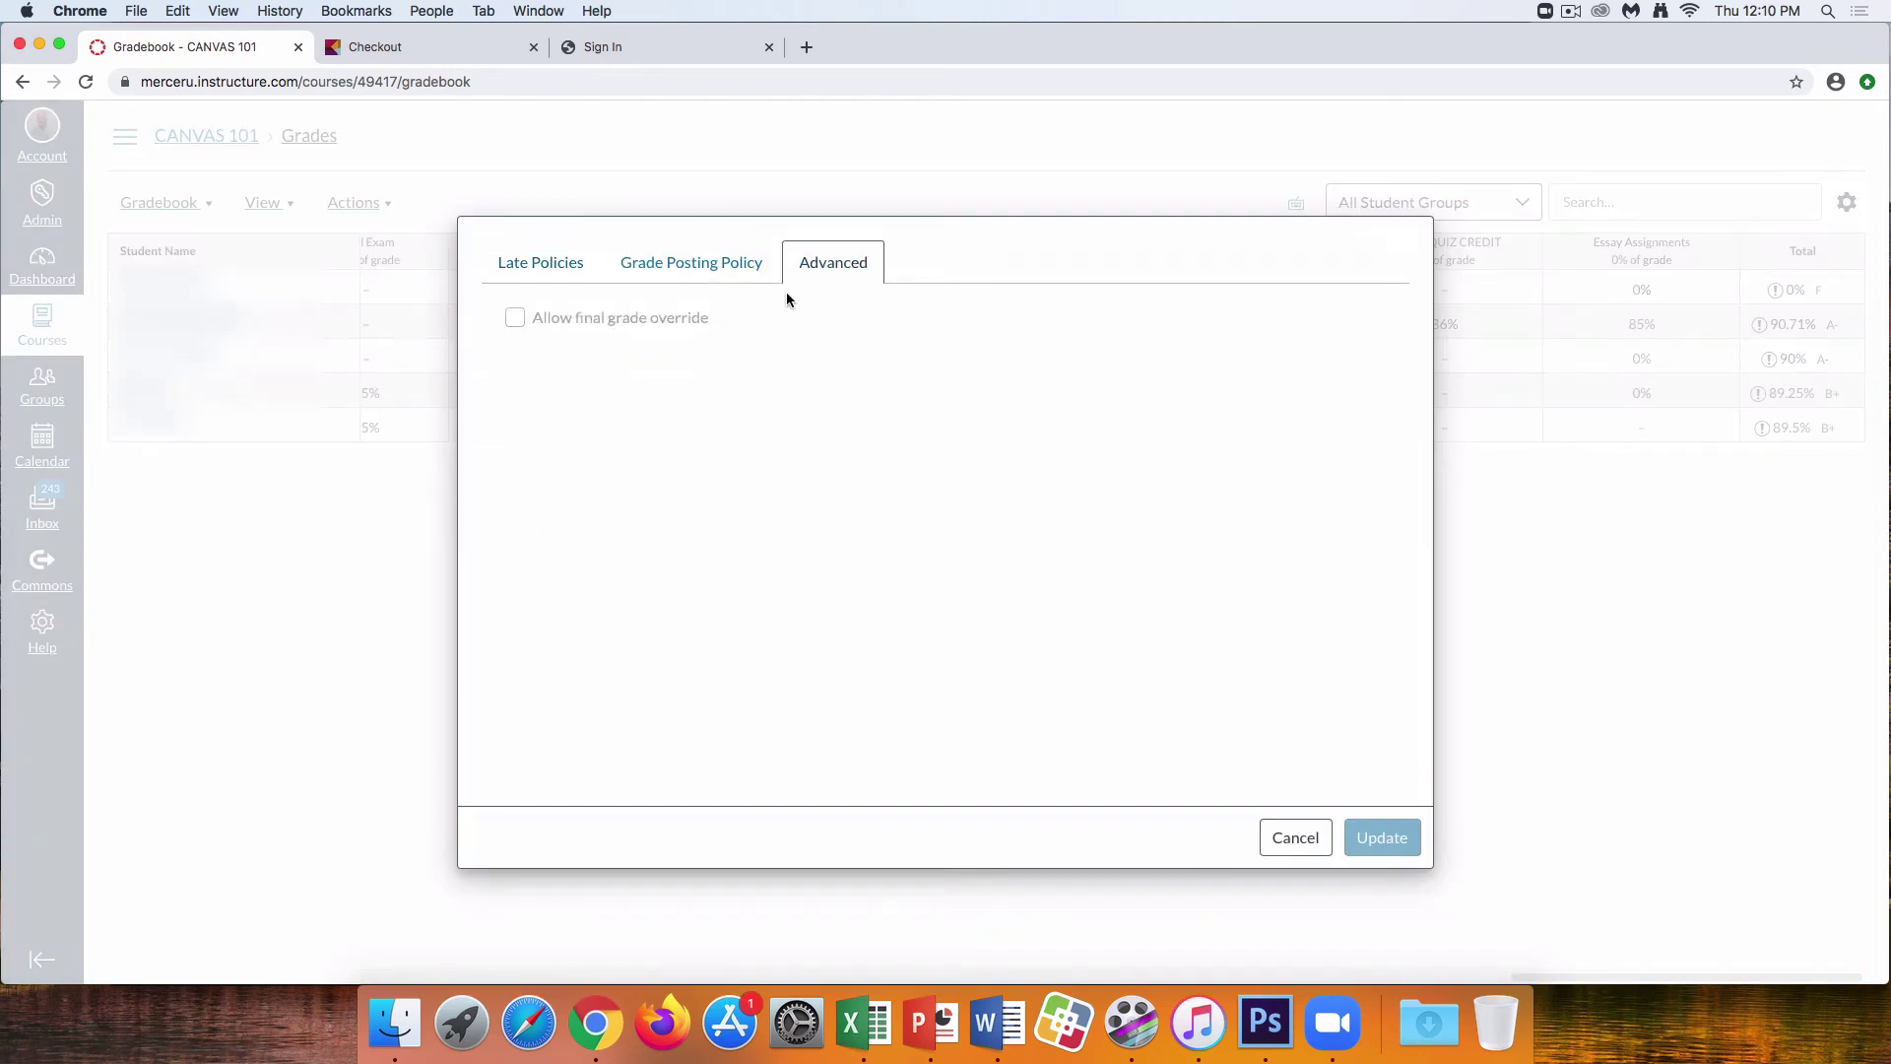
pyautogui.click(514, 319)
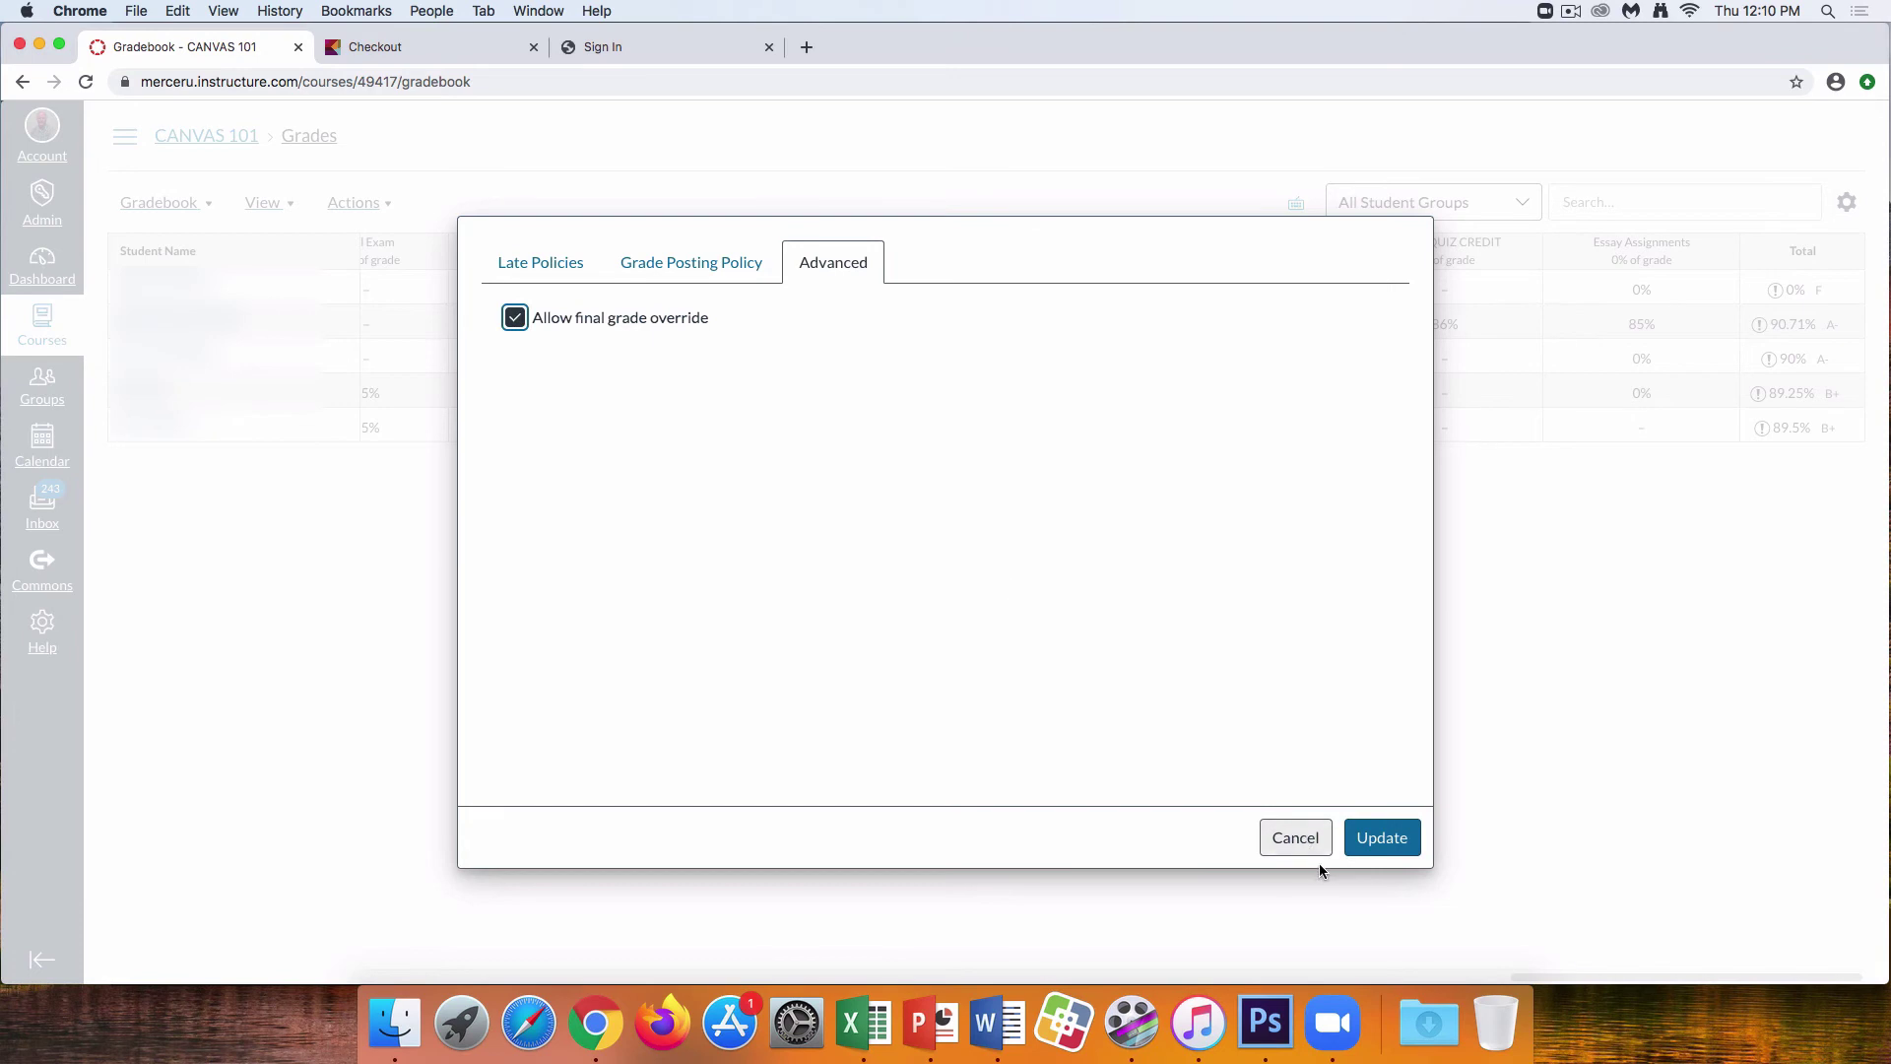
pyautogui.click(1374, 843)
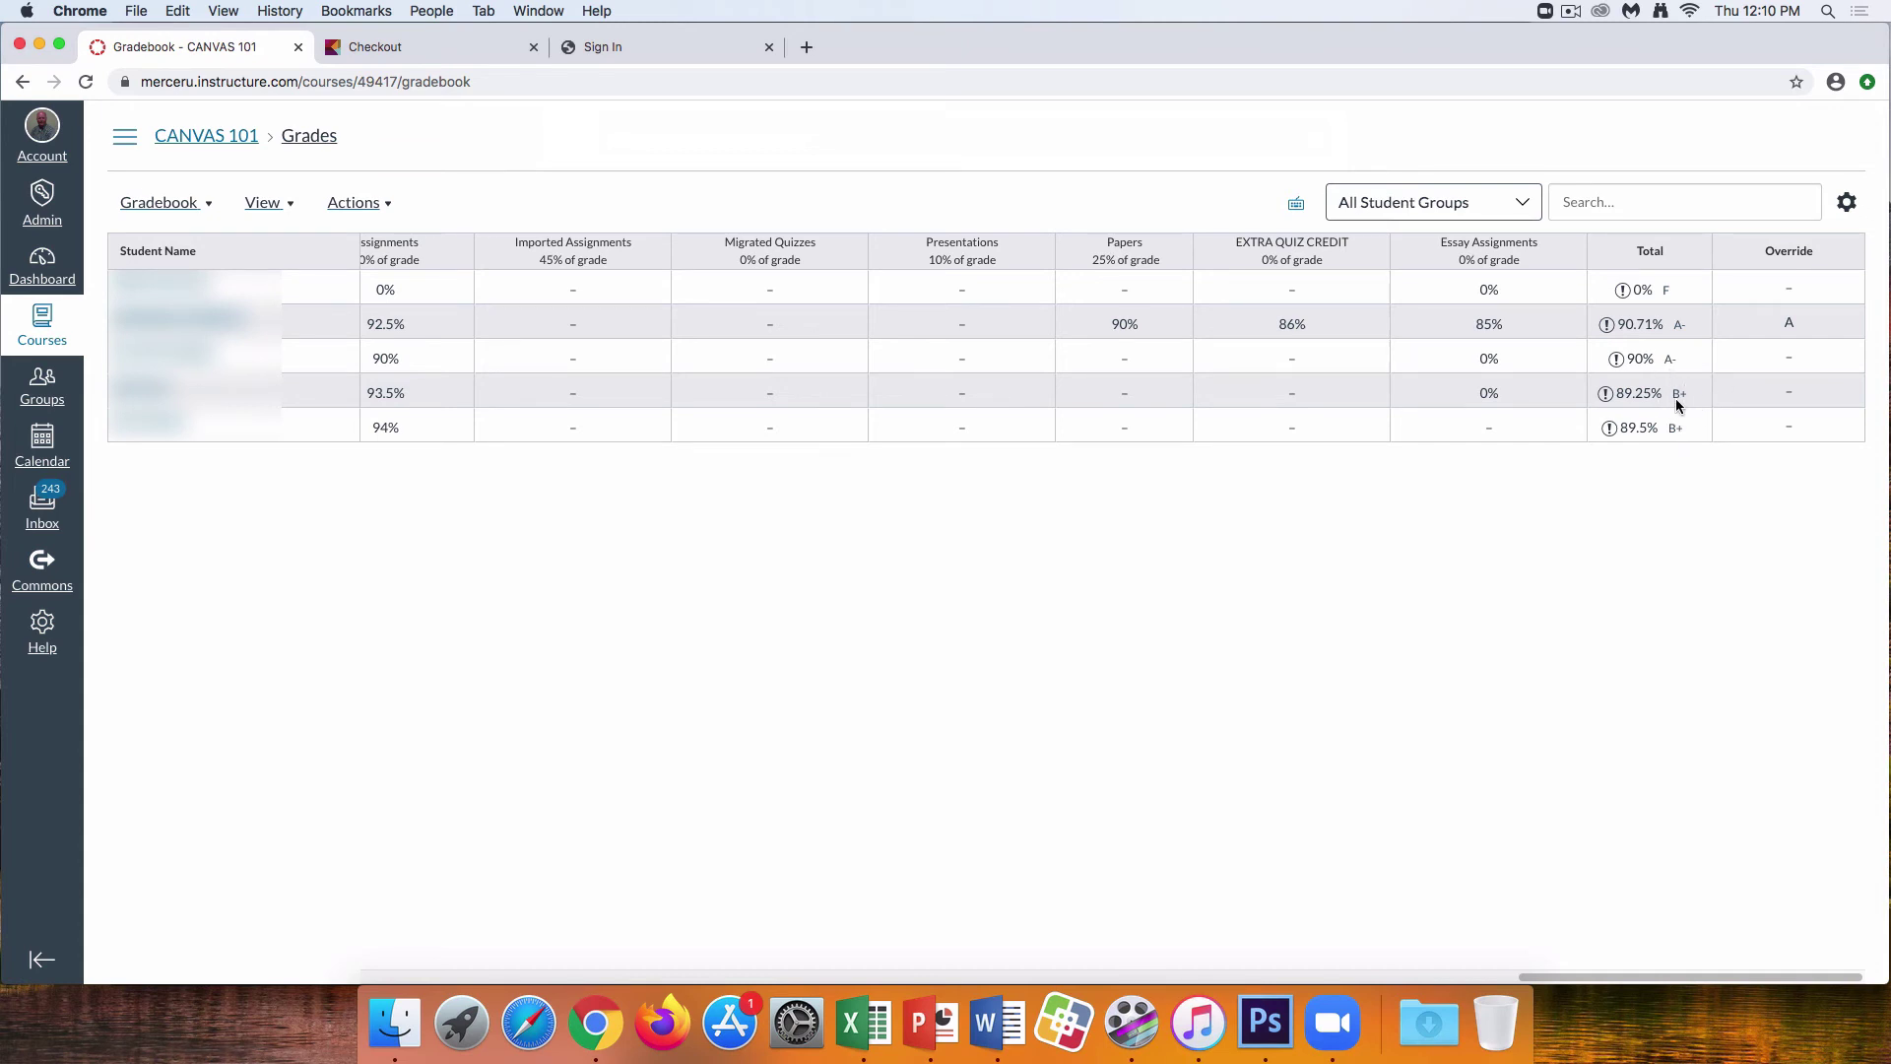
# Enter a final grade override of 90 for the fourth student in the gradebook
pyautogui.click(1791, 396)
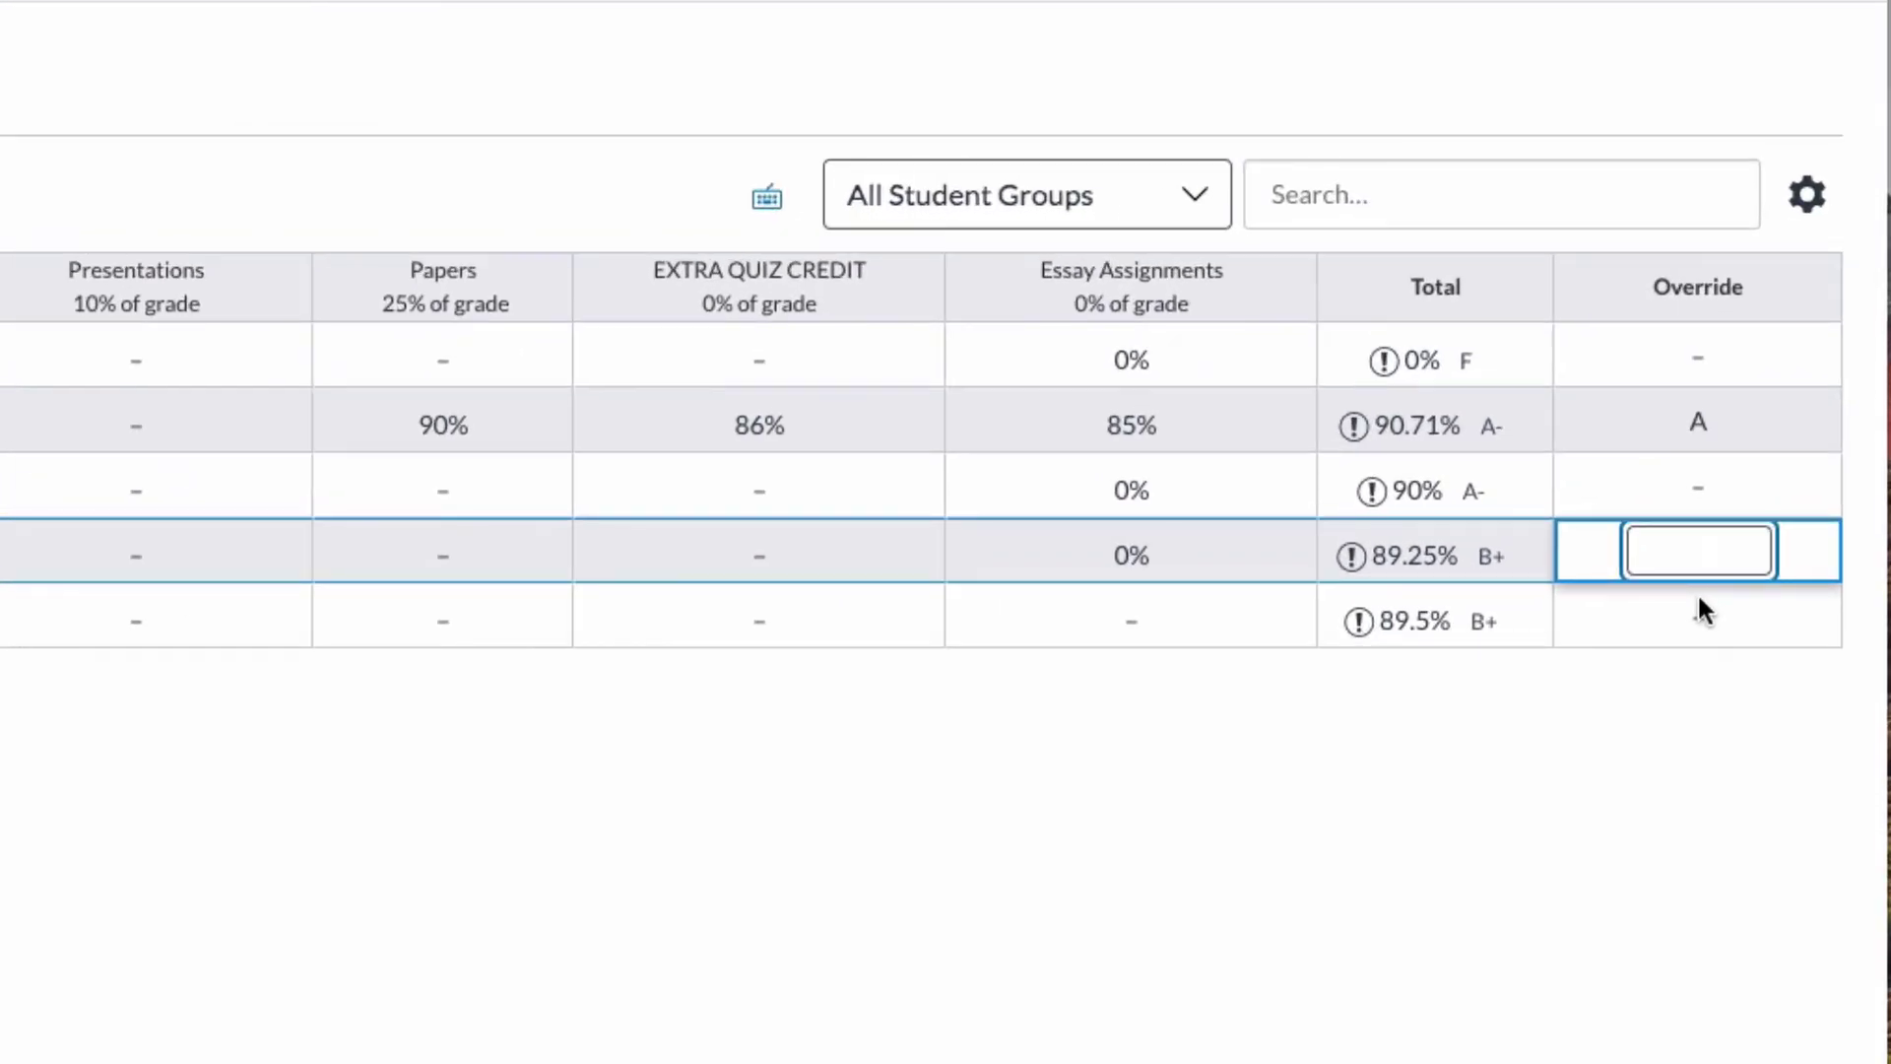
pyautogui.write('09')
pyautogui.press('BackSpace')
pyautogui.press('BackSpace')
pyautogui.write('90')
pyautogui.press('Return')
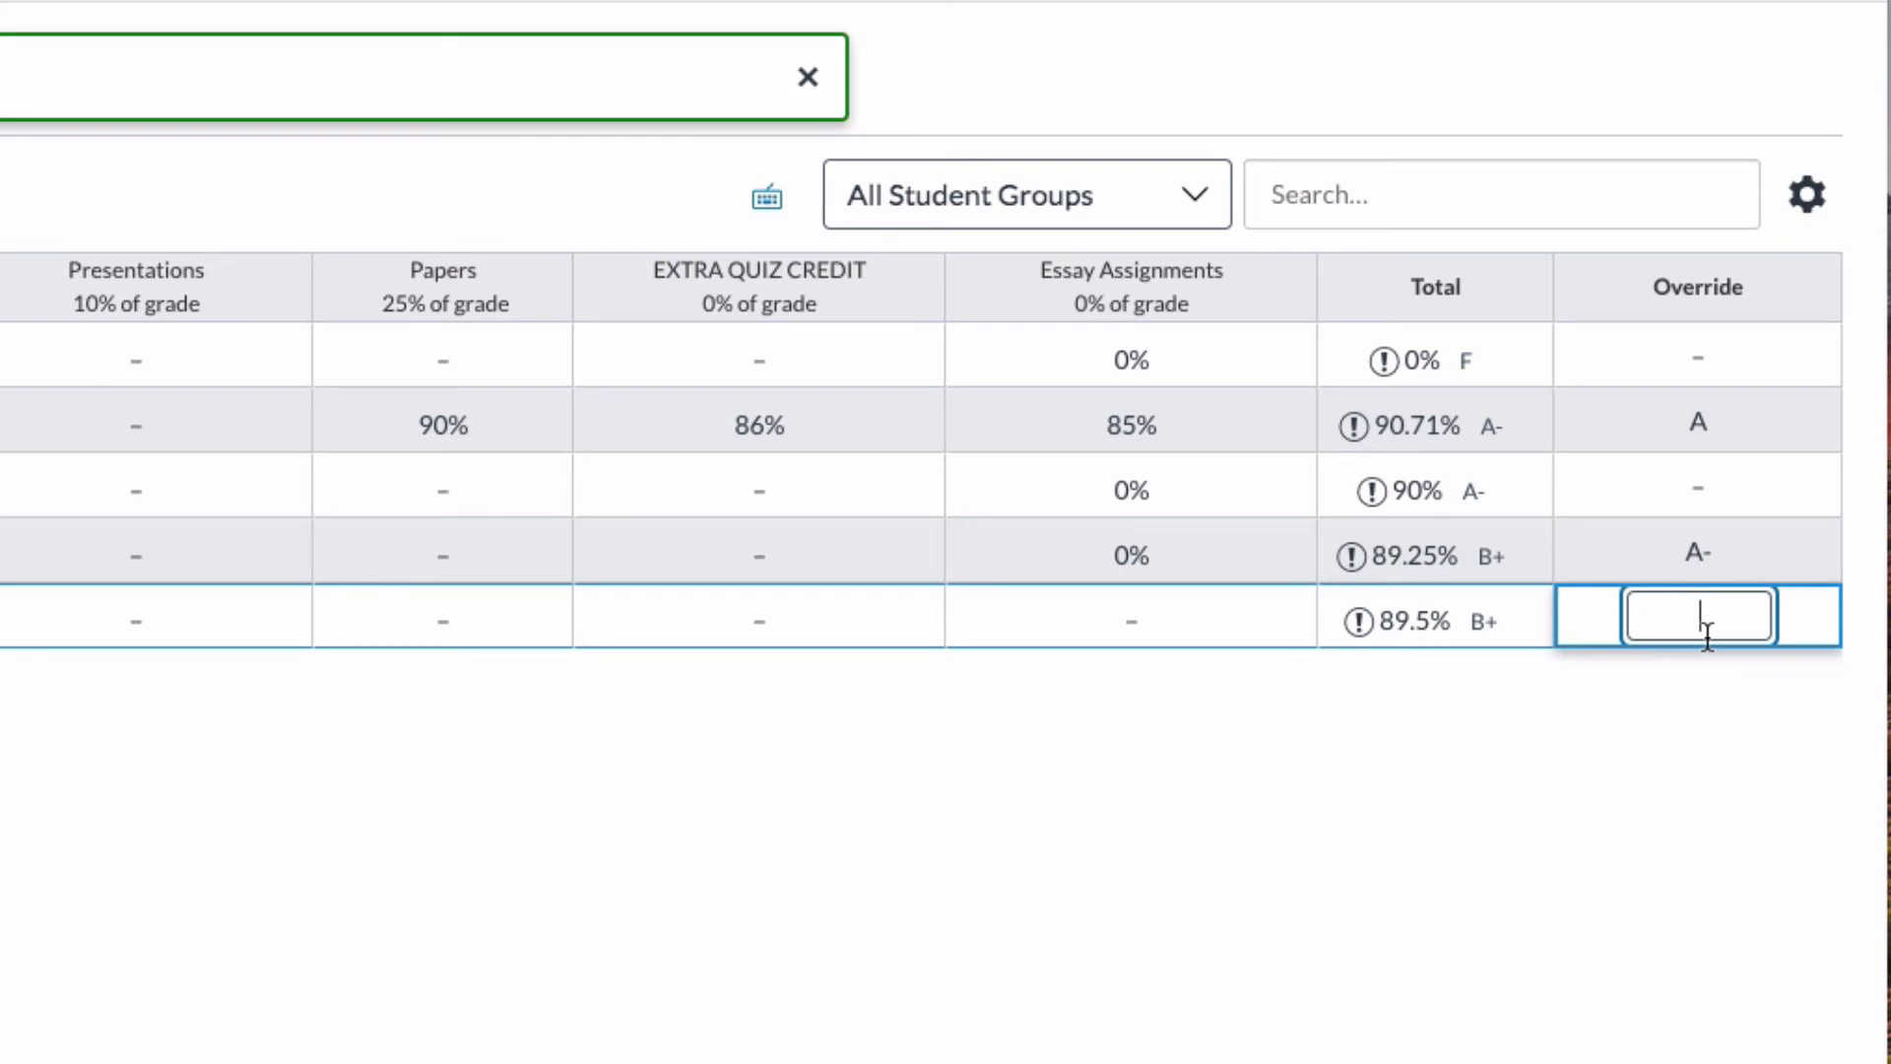
# Enter a final grade override of A for the fifth student and dismiss both notifications
pyautogui.write('A')
pyautogui.press('Return')
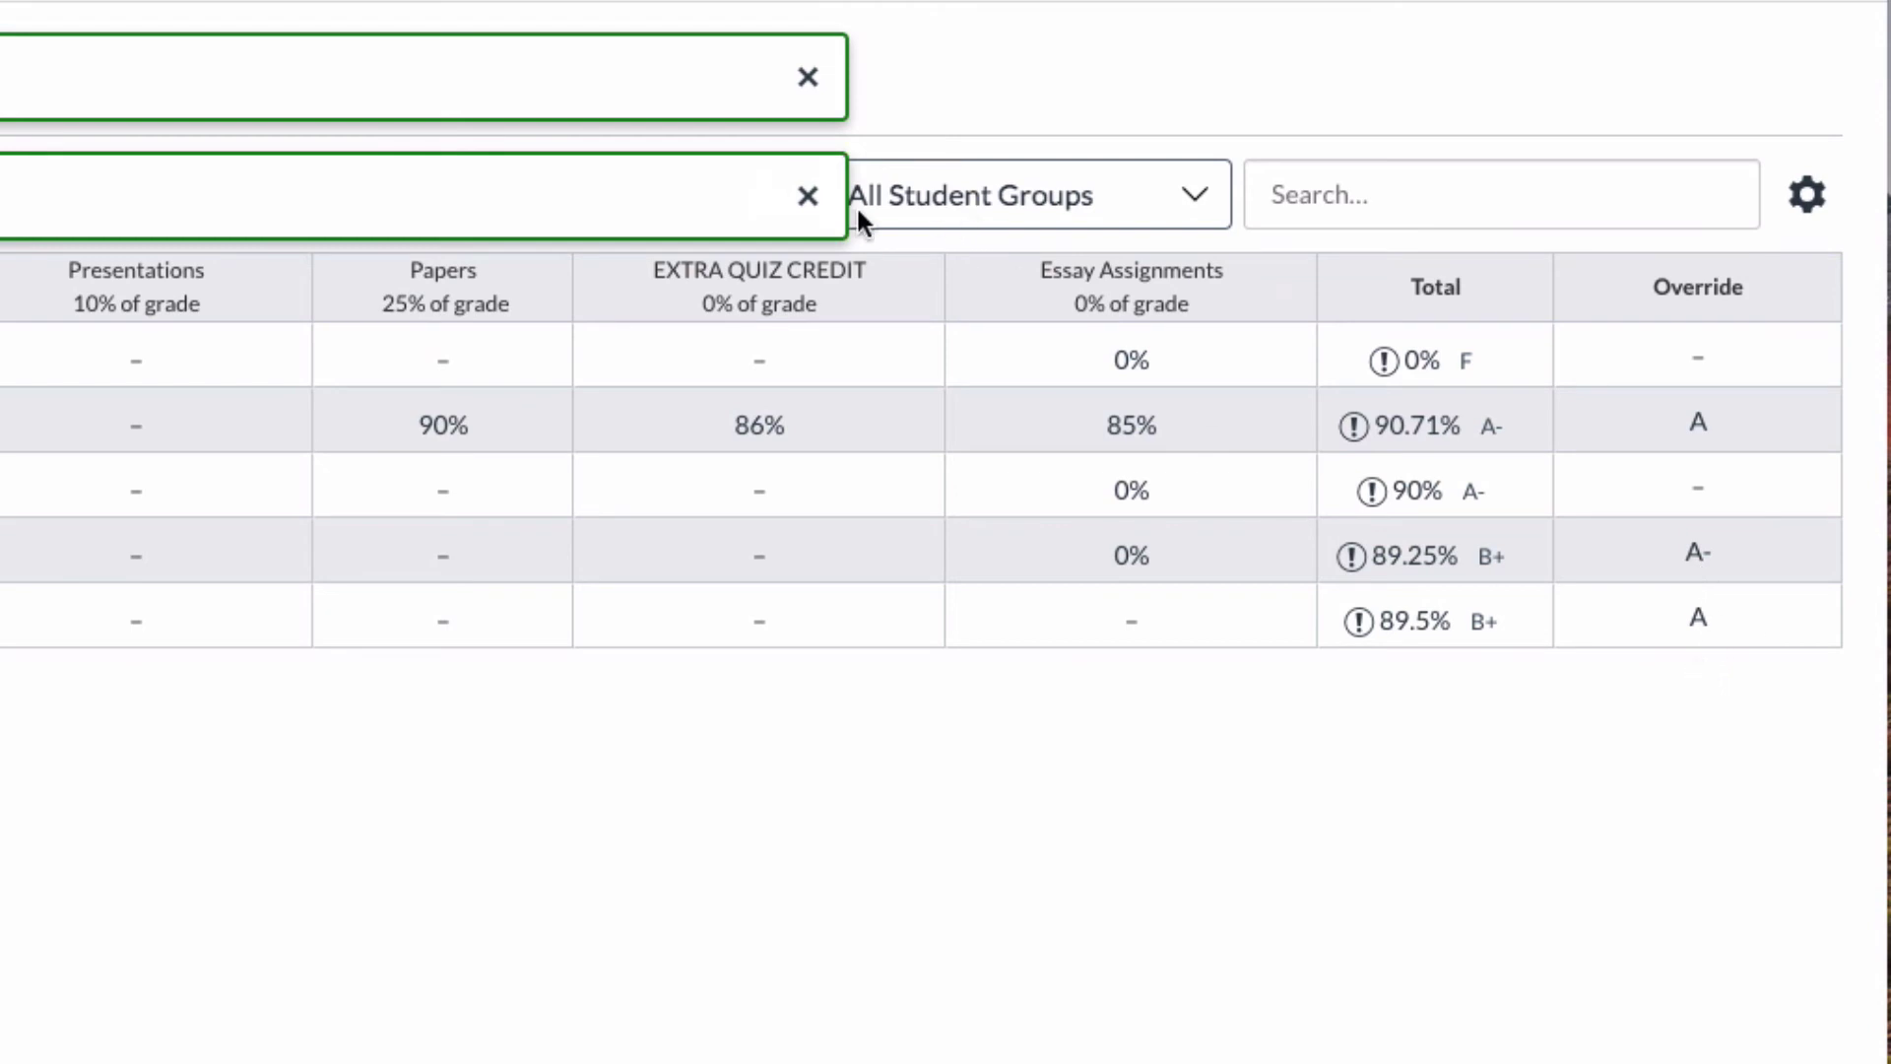
pyautogui.click(808, 196)
pyautogui.click(808, 78)
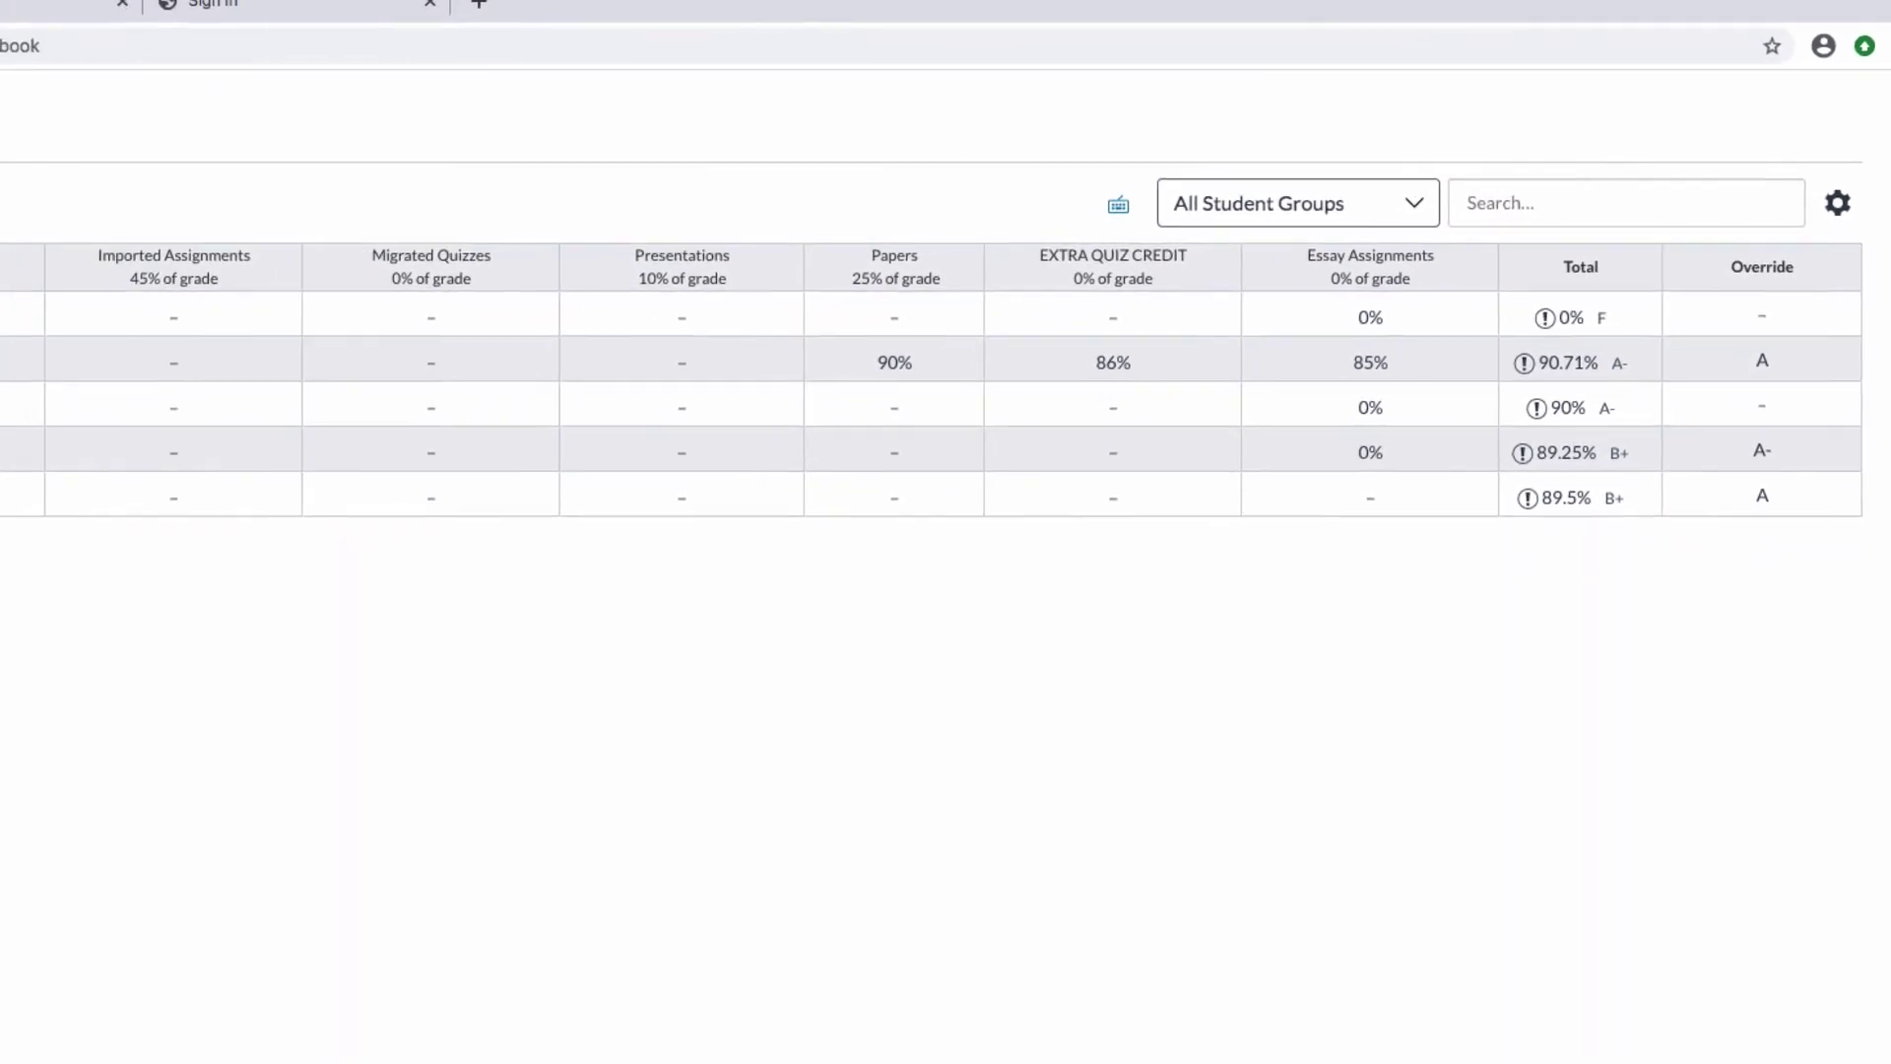
# Open the grading scheme from the CANVAS 101 course settings
pyautogui.click(167, 139)
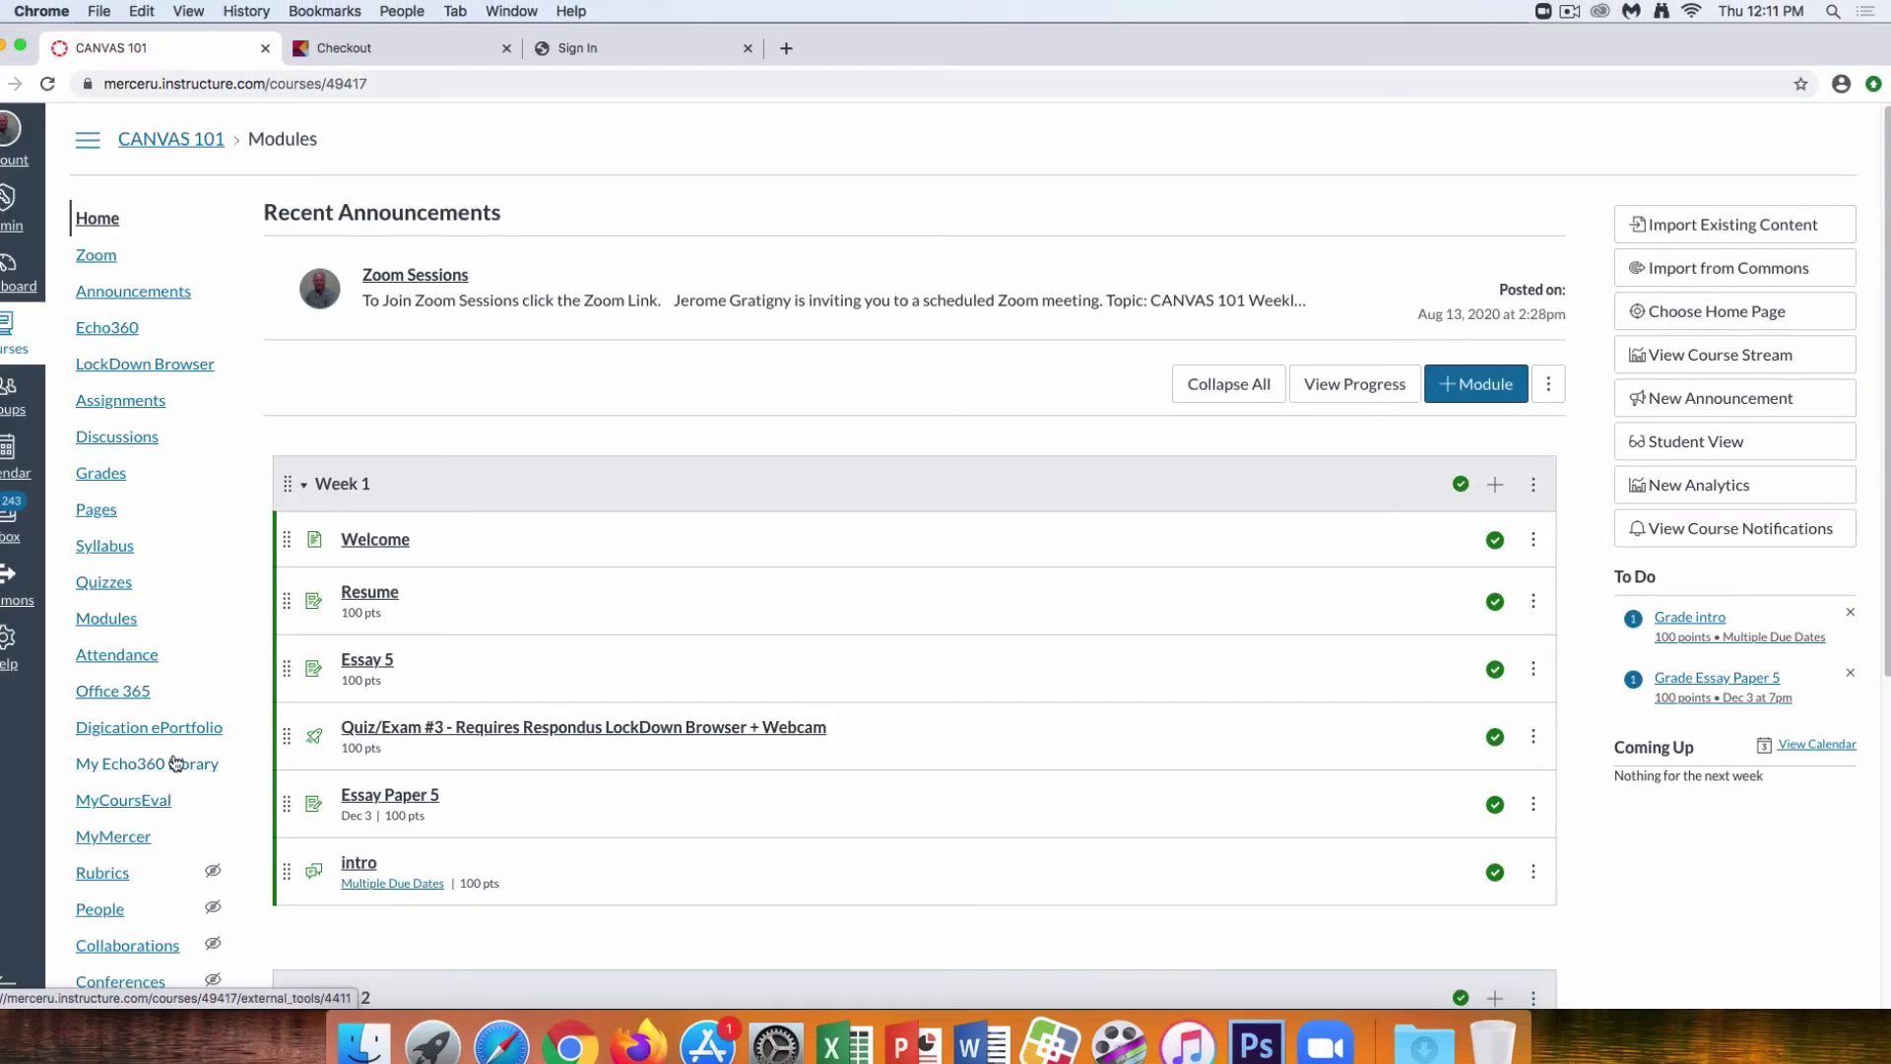
pyautogui.scroll(-5, 174, 754)
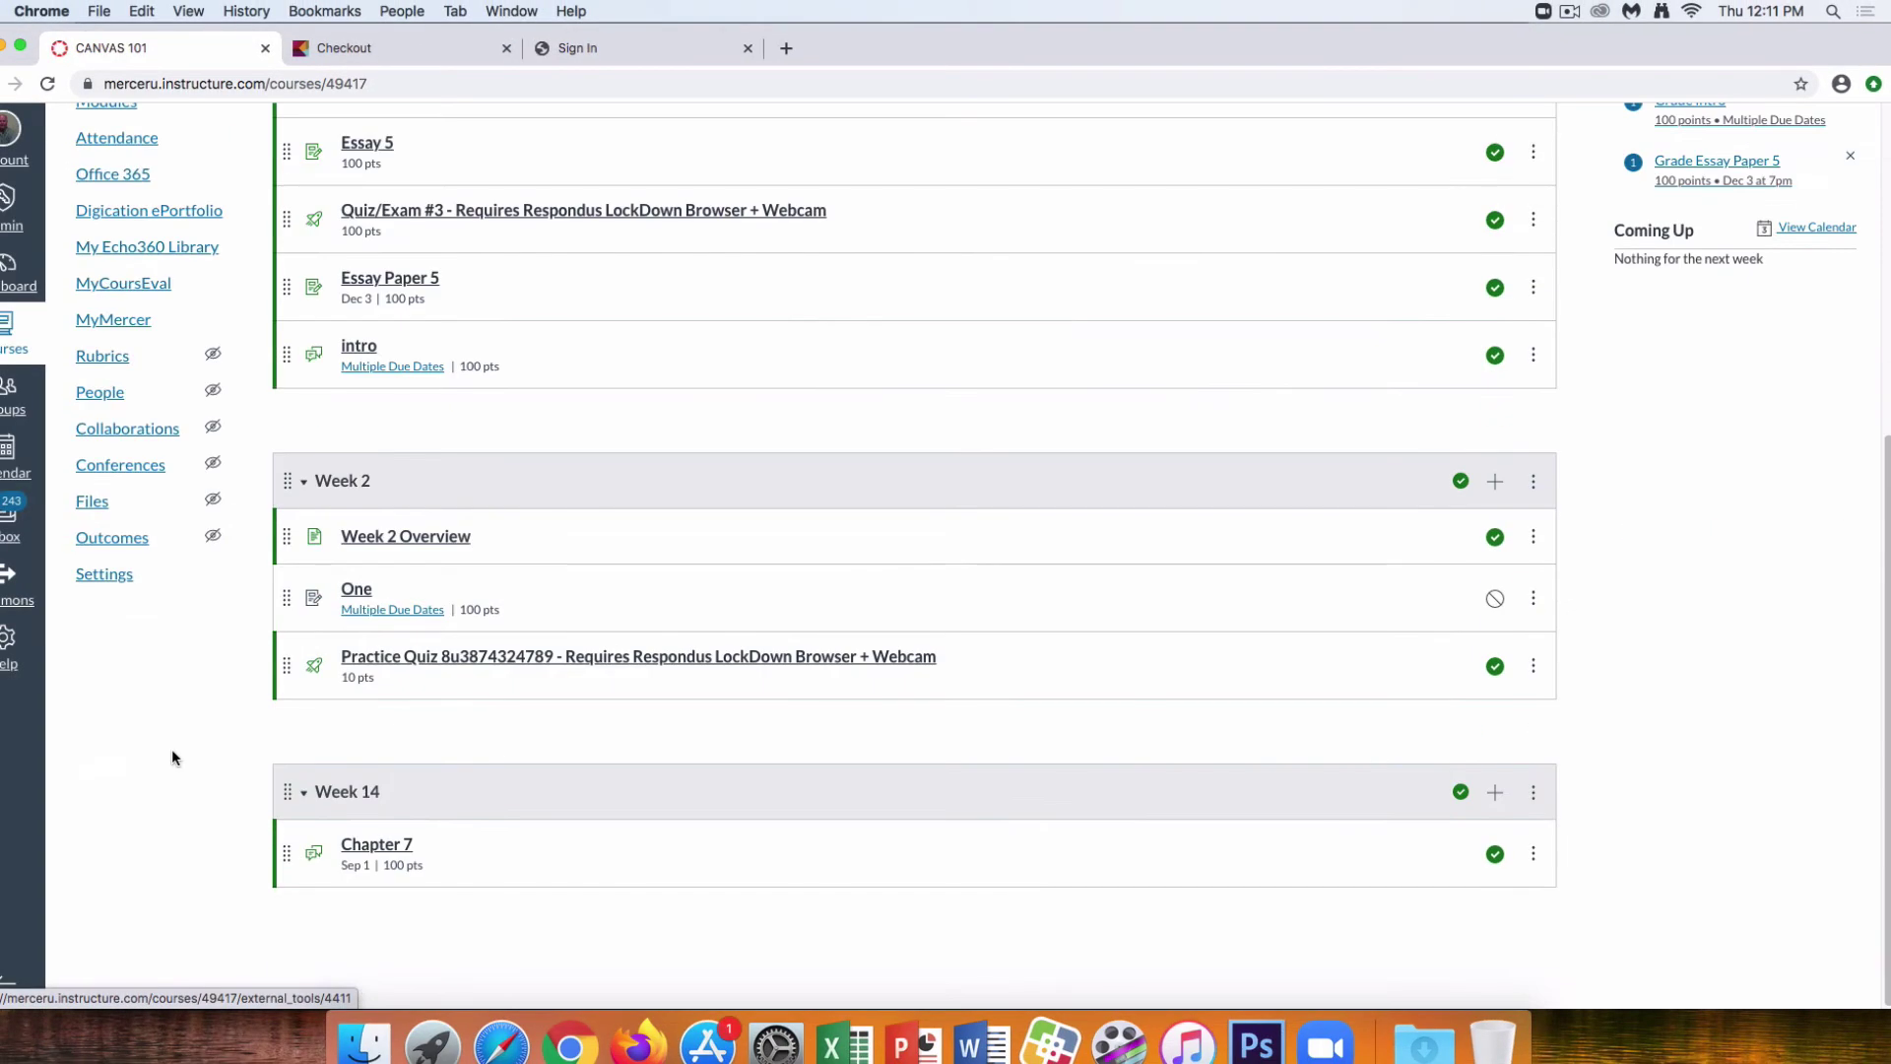
pyautogui.click(115, 581)
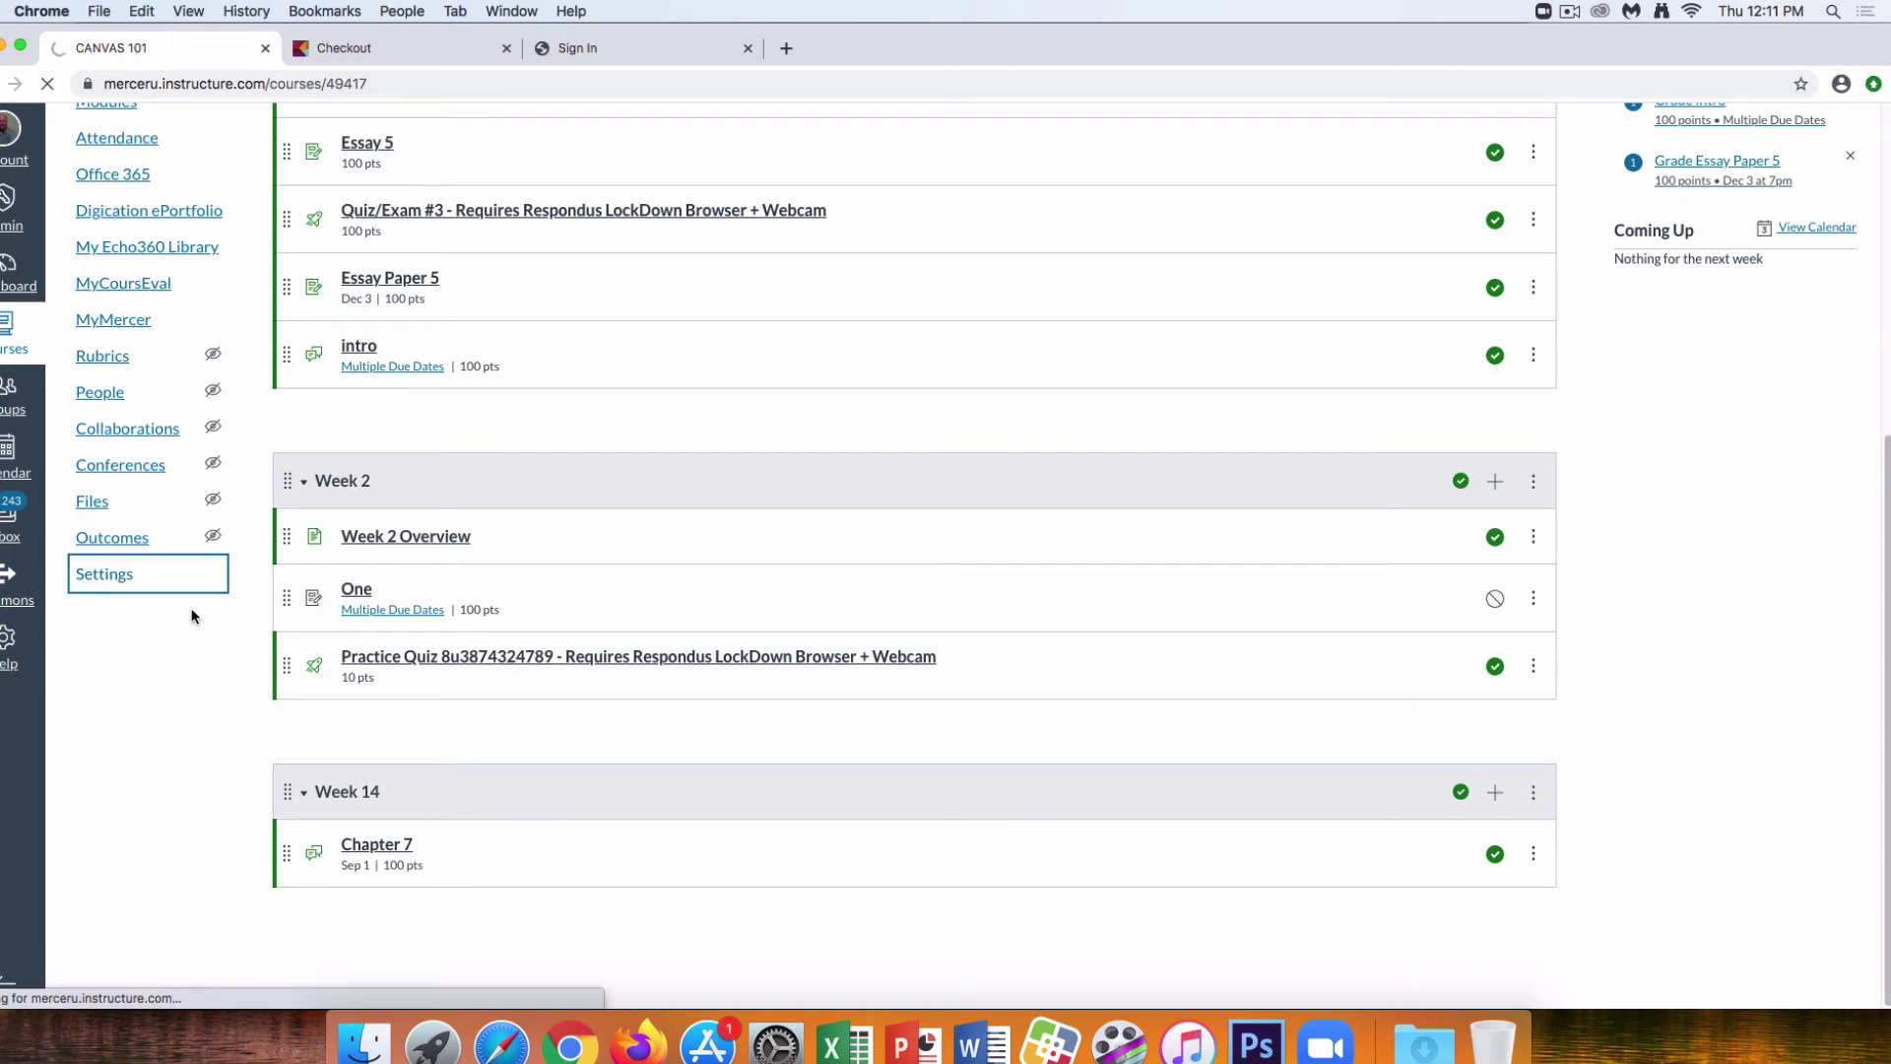
pyautogui.scroll(-7, 585, 670)
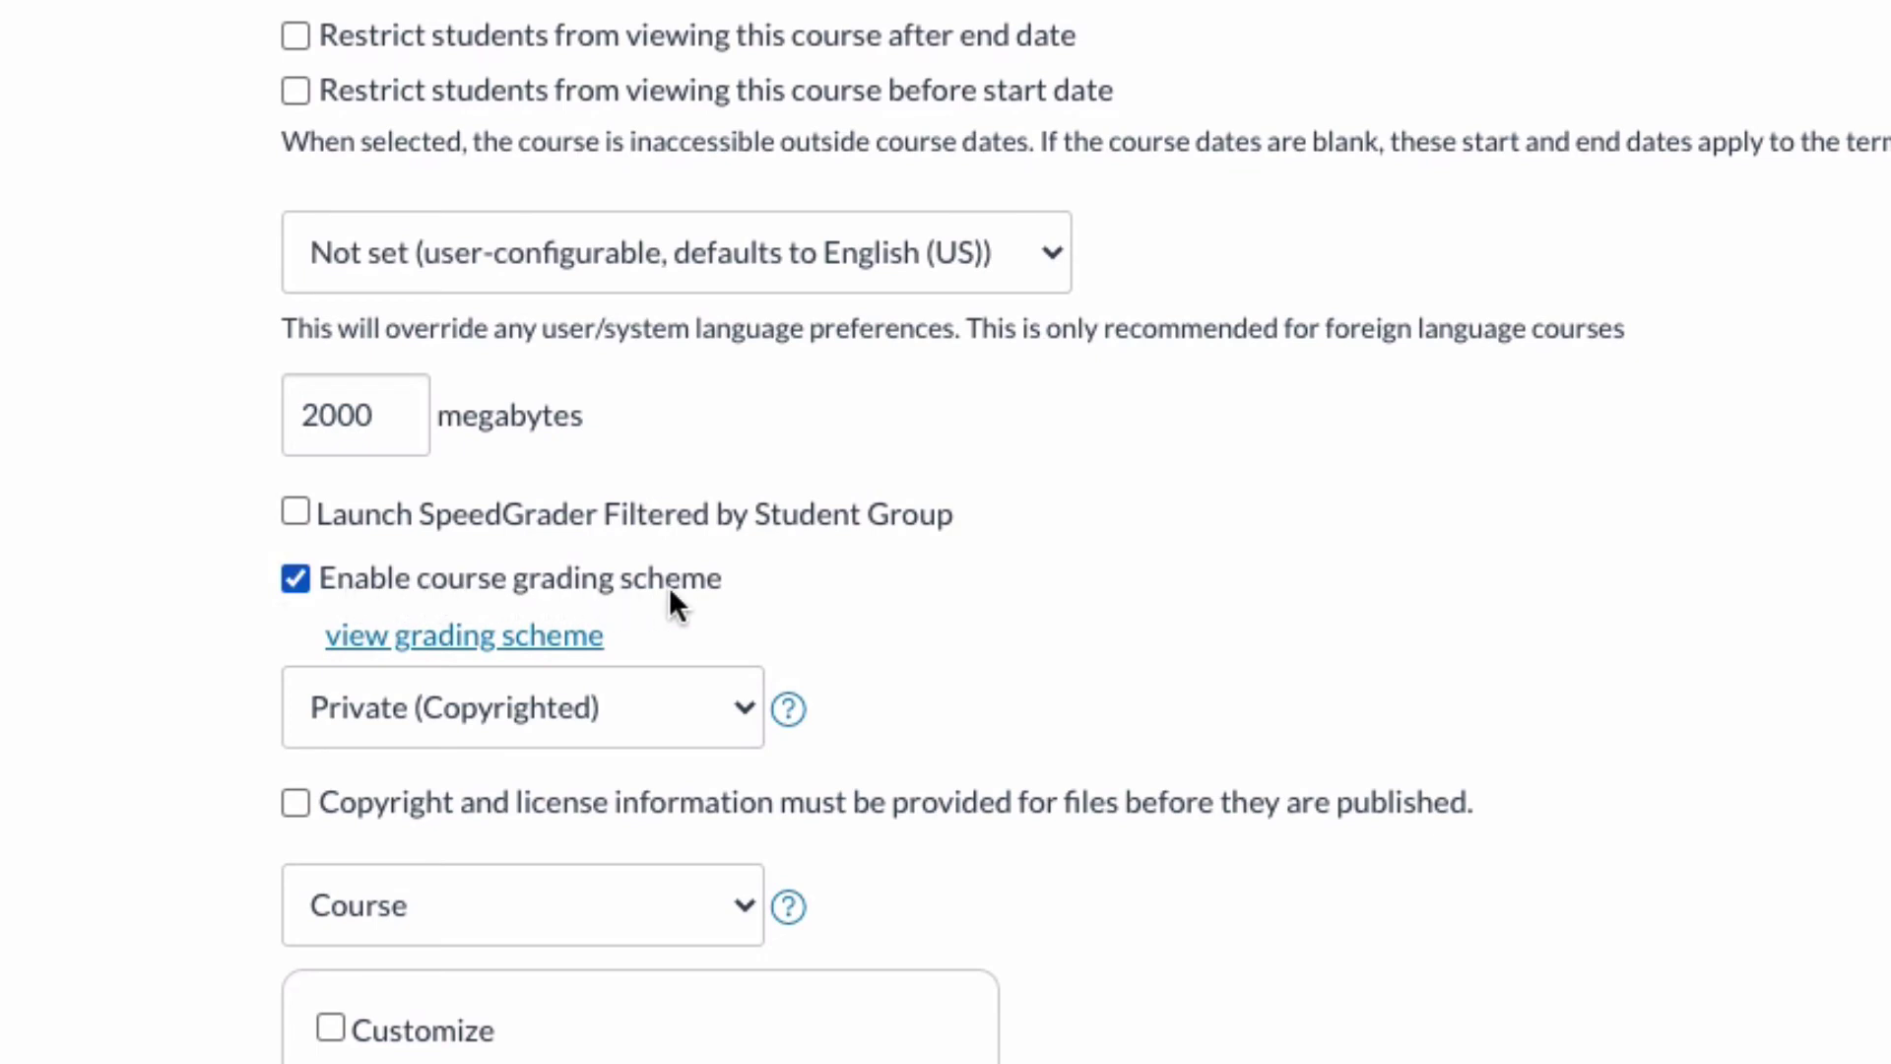
pyautogui.click(434, 645)
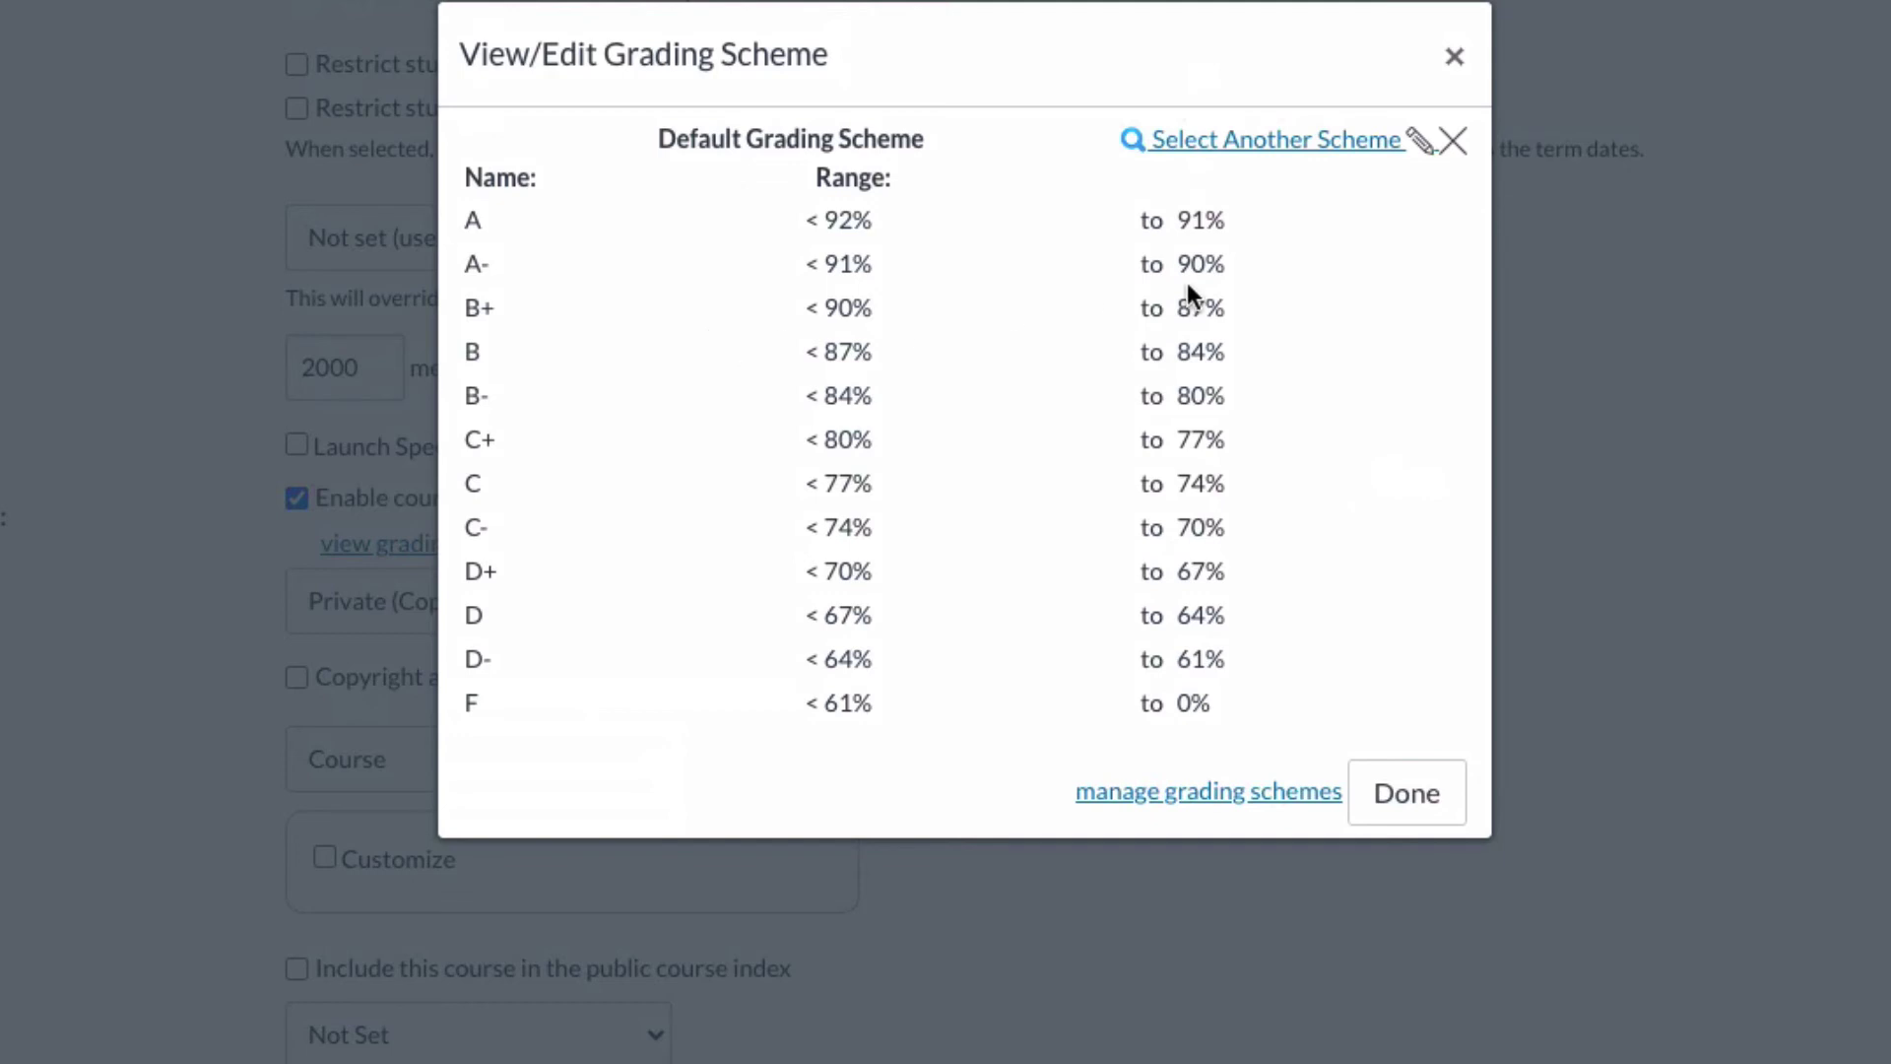
# Open the Default Grading Scheme for editing and check the A grade's name and lower limit fields
pyautogui.click(1418, 142)
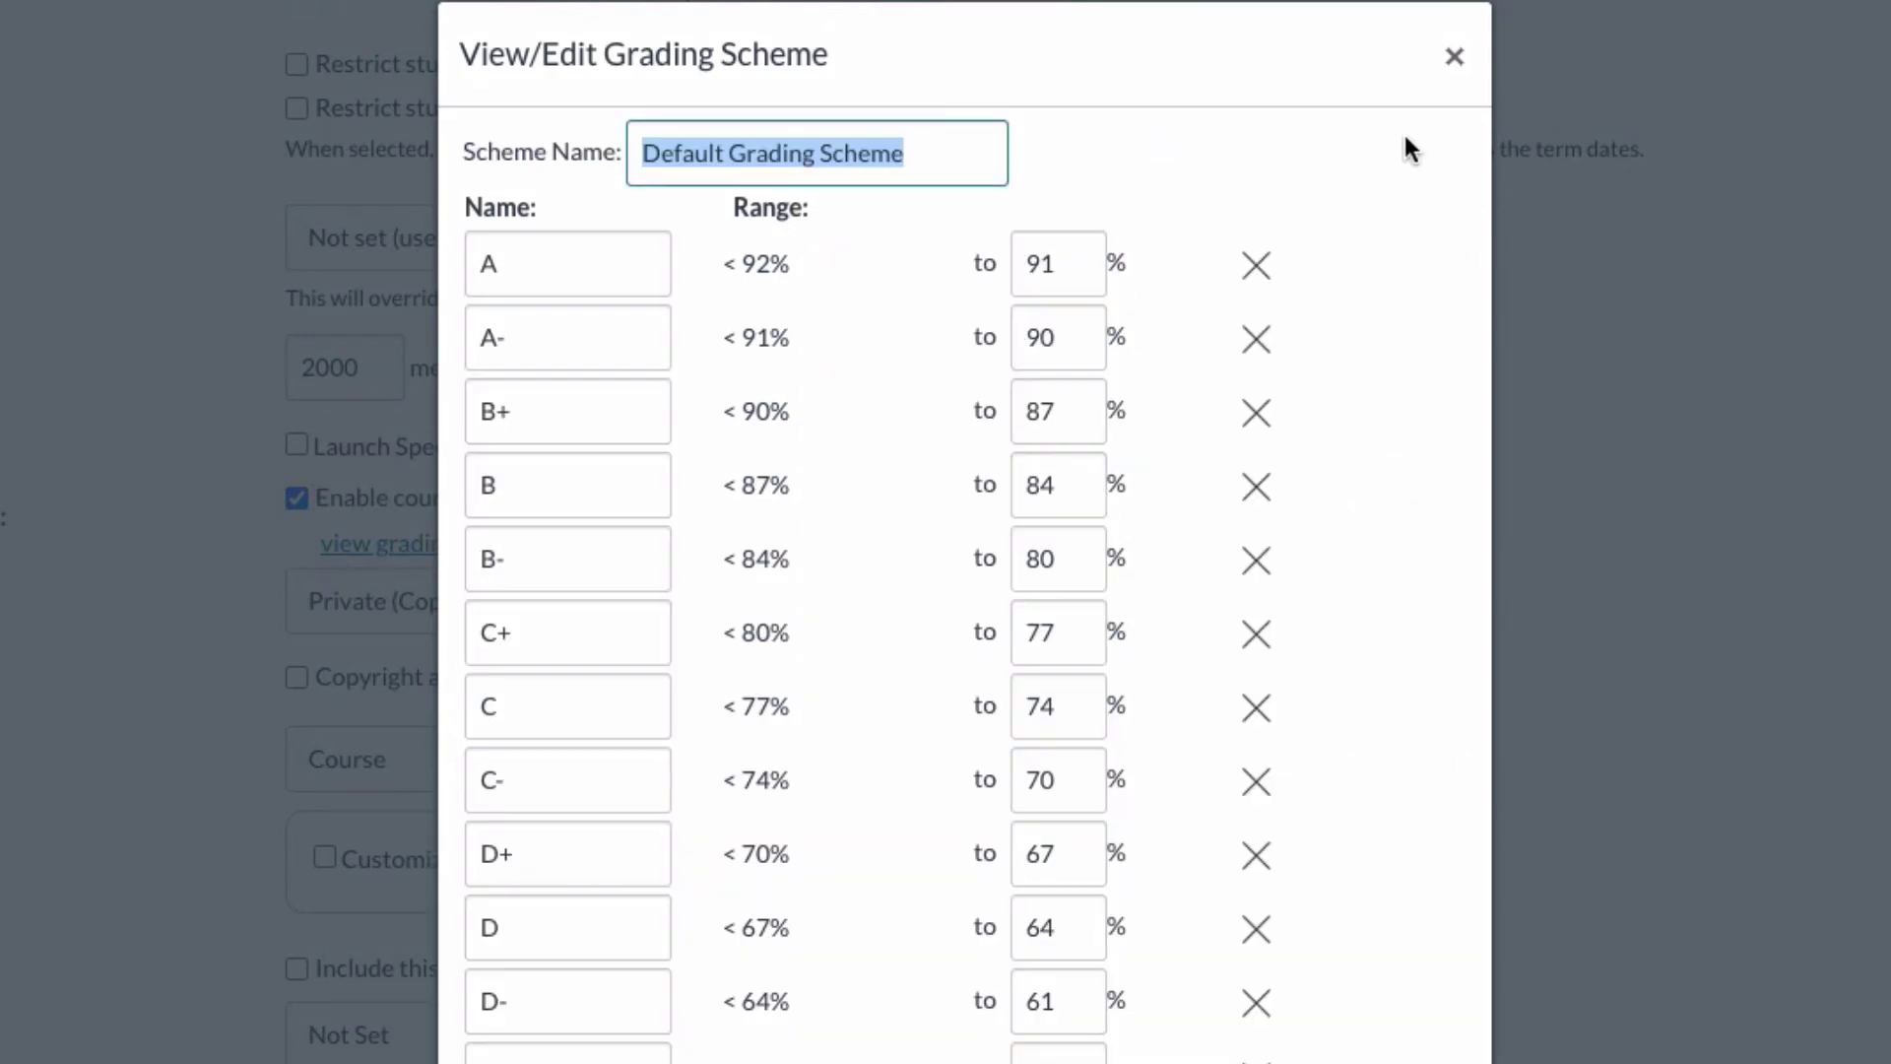
pyautogui.click(539, 273)
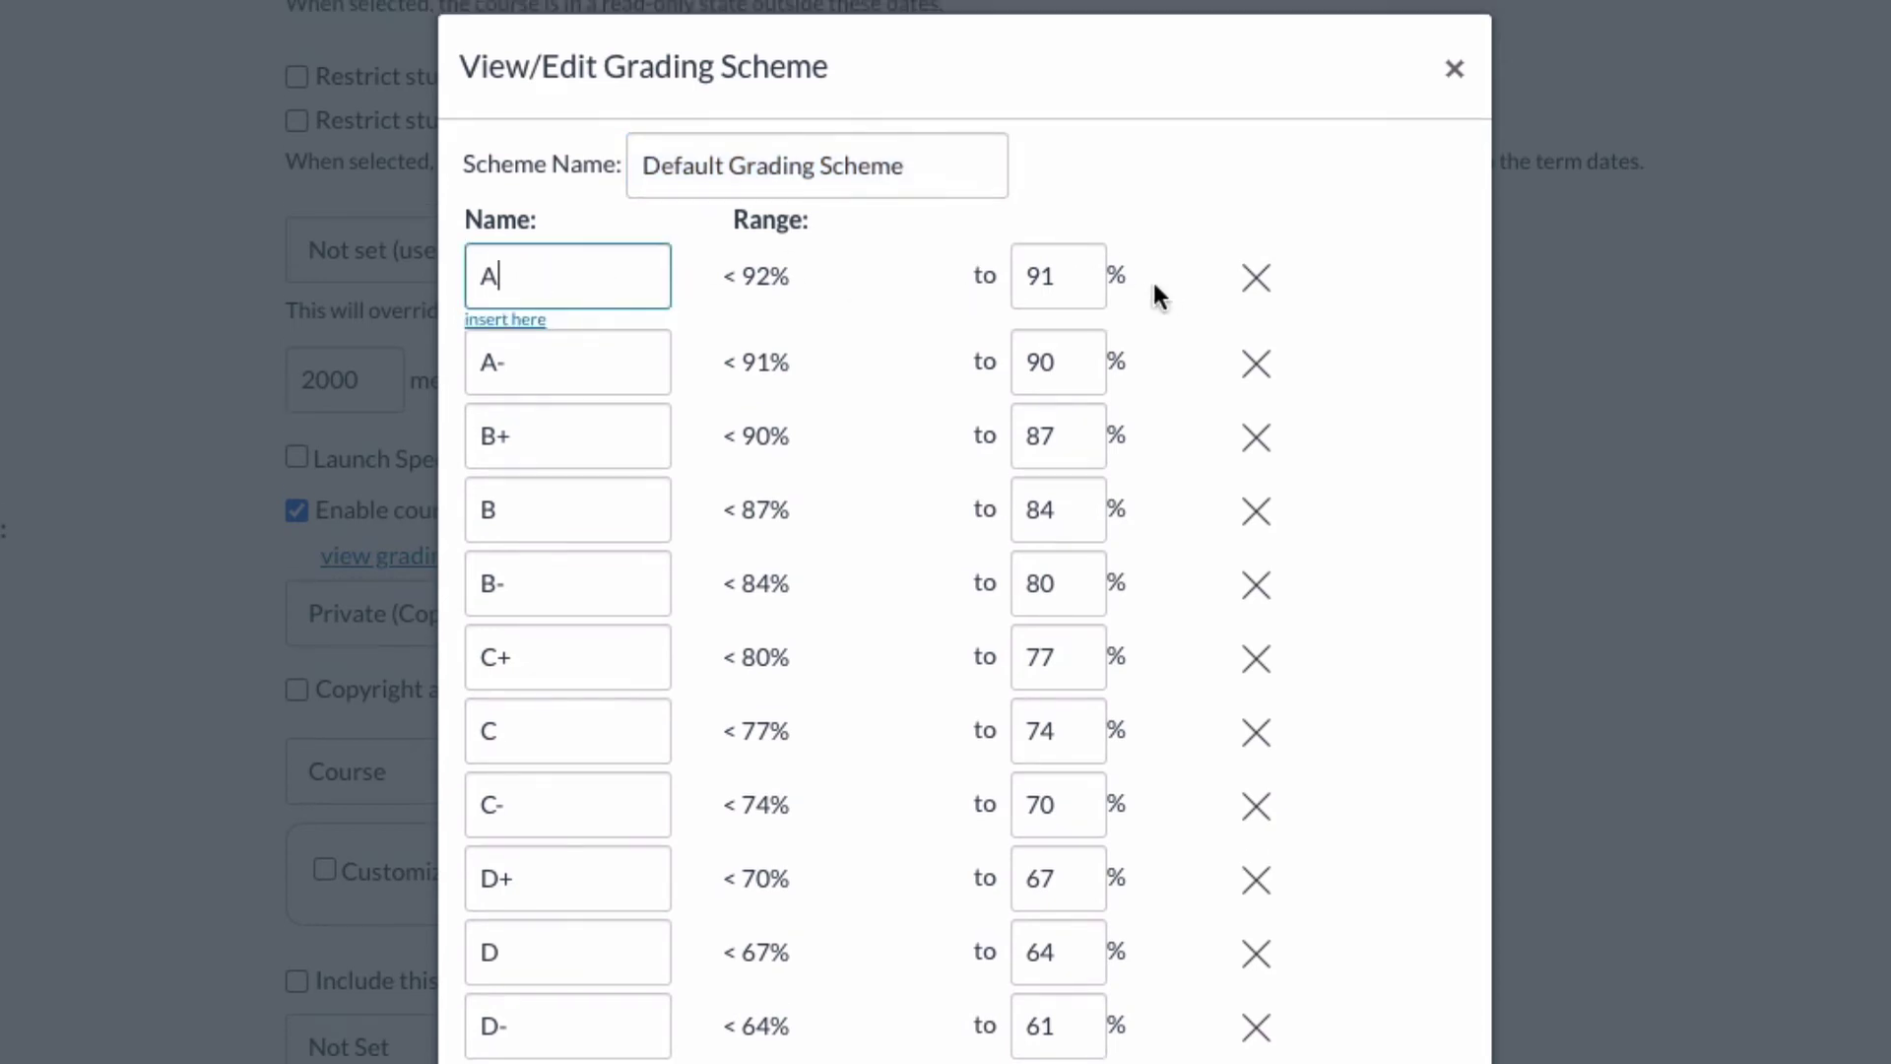
pyautogui.click(1073, 279)
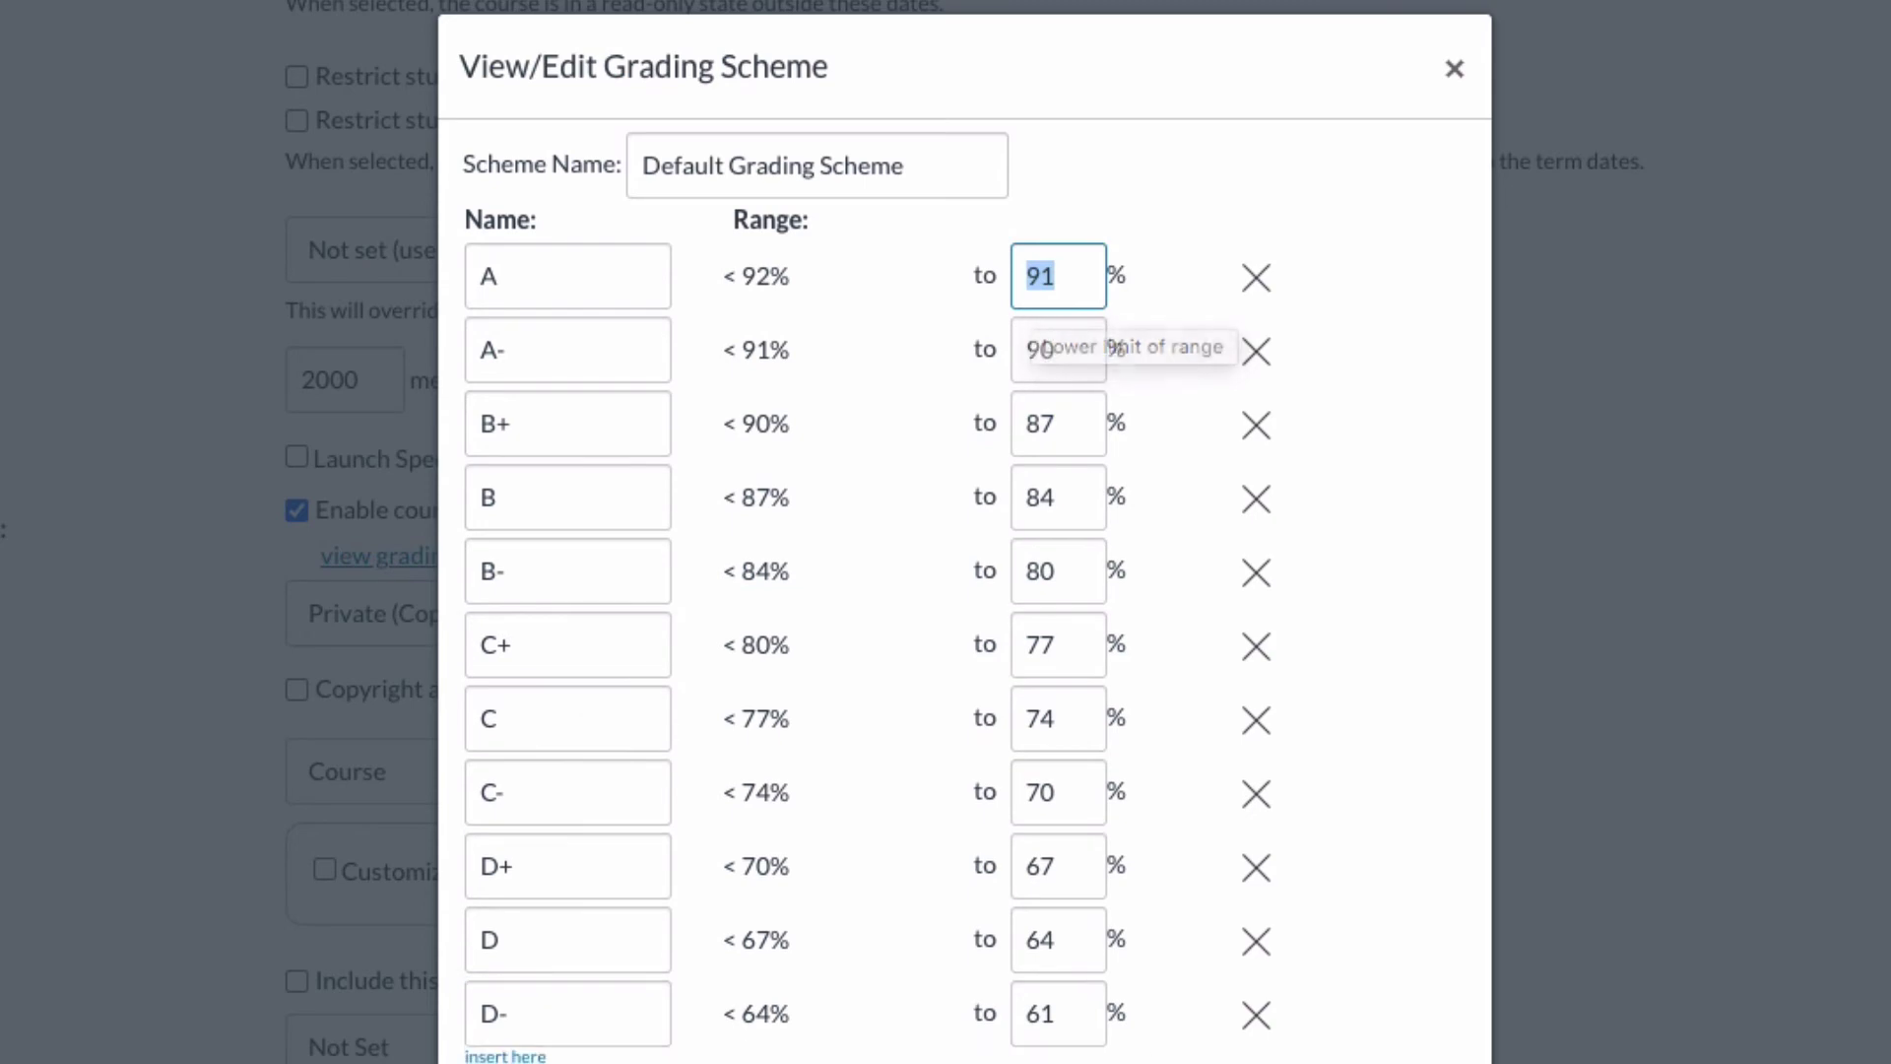
pyautogui.press('Return')
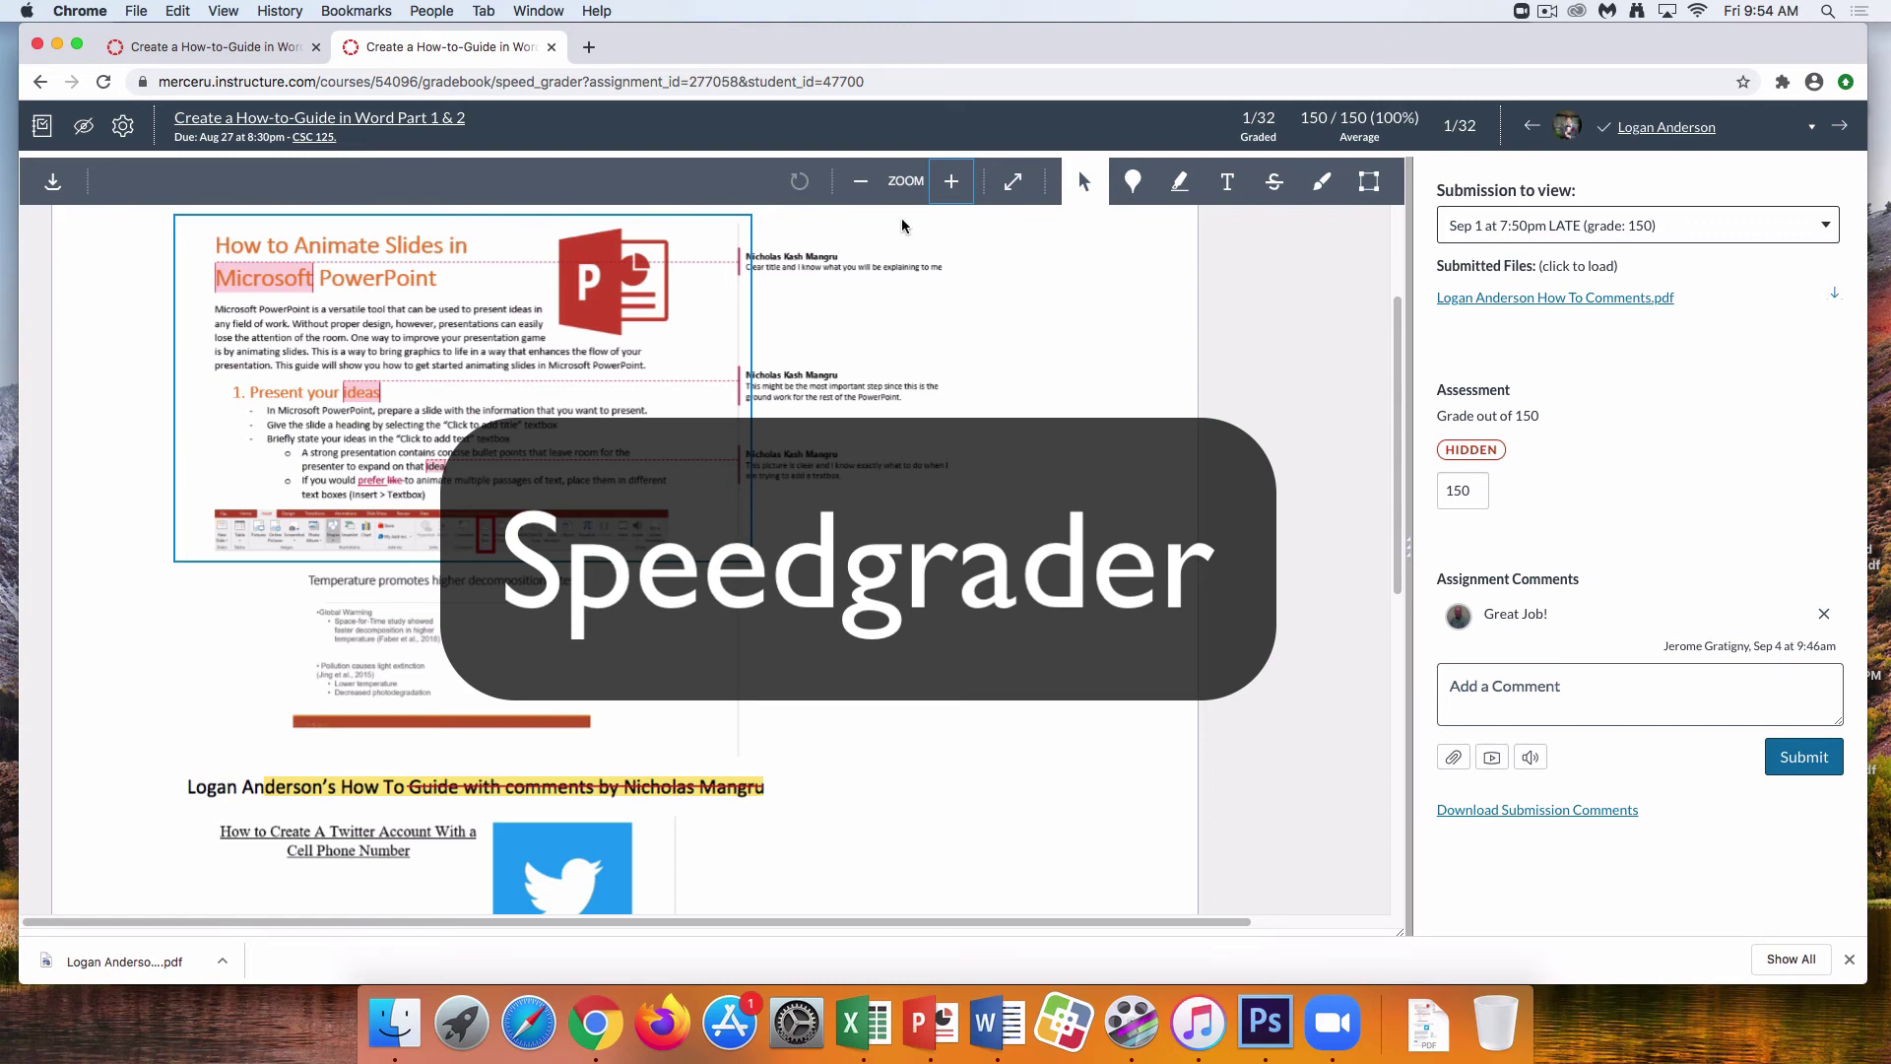
# Return to the CSC 125 gradebook and open the second student's Create a How-to-Guide submission in SpeedGrader from its grade details
pyautogui.click(36, 135)
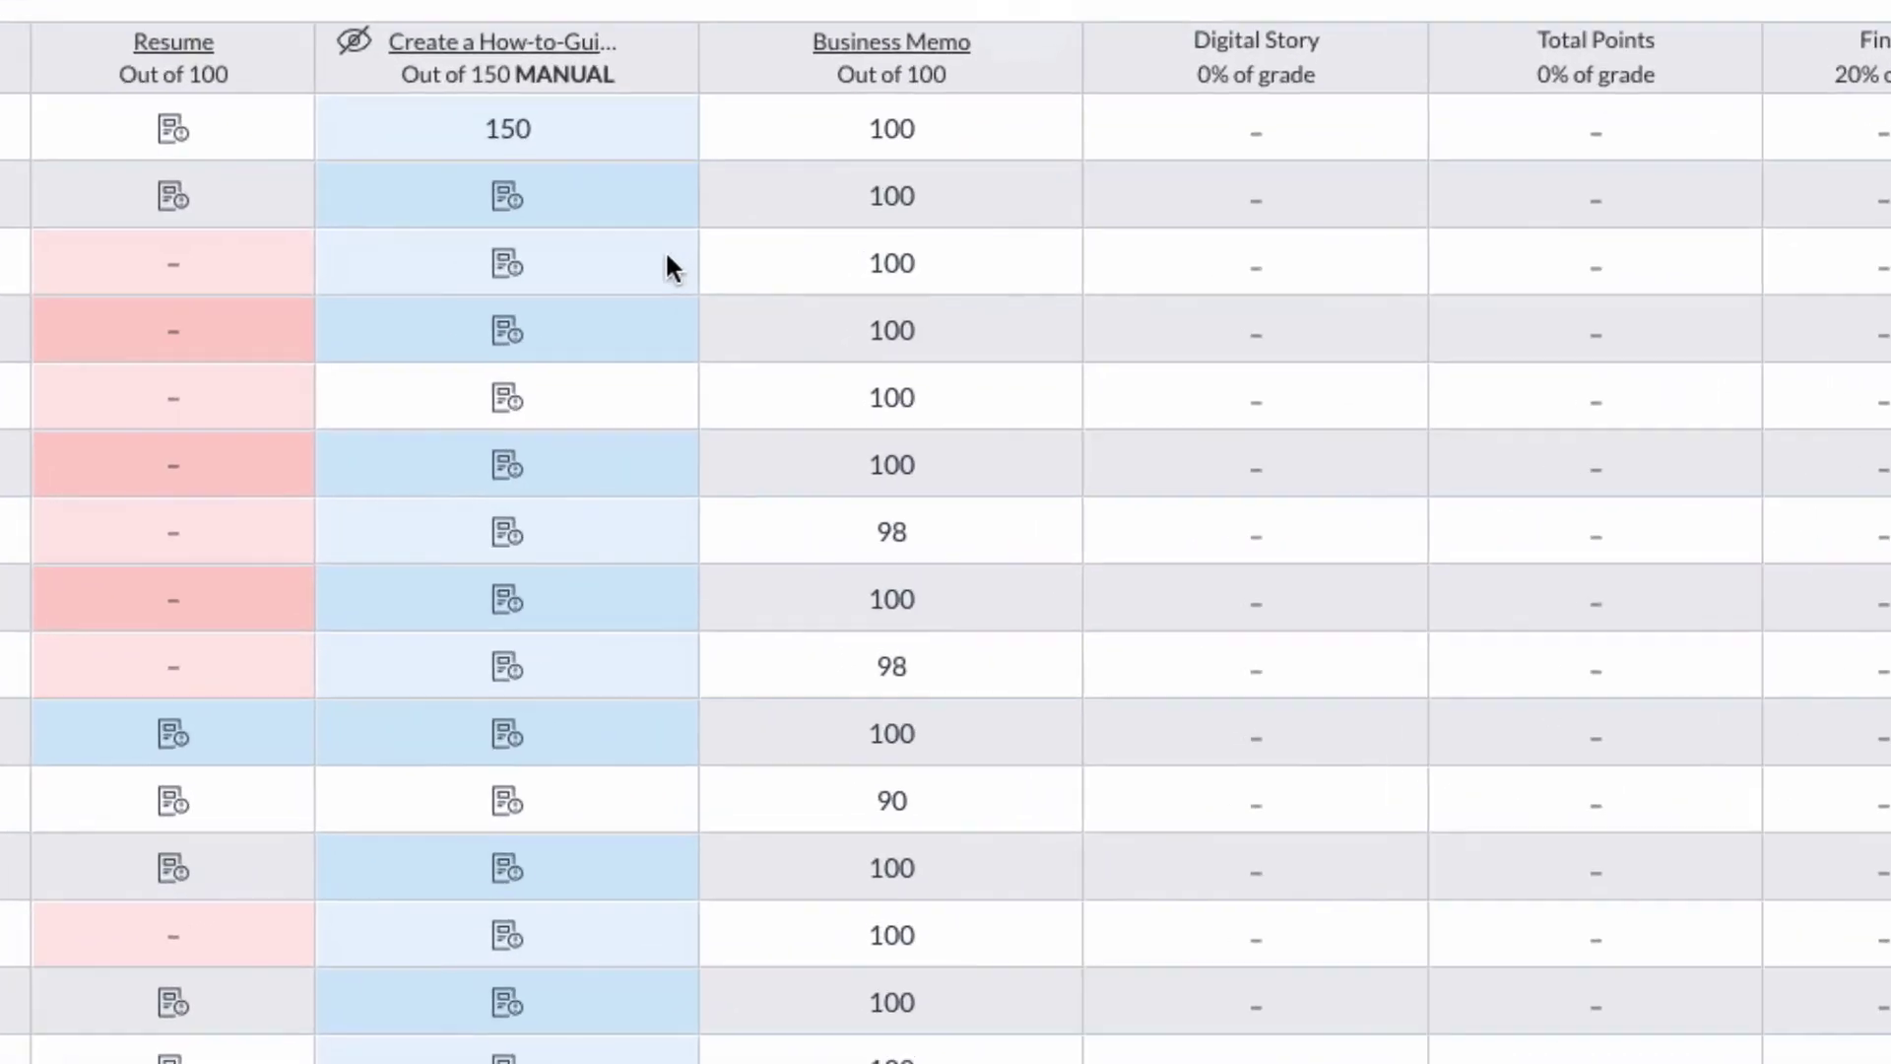
pyautogui.click(631, 192)
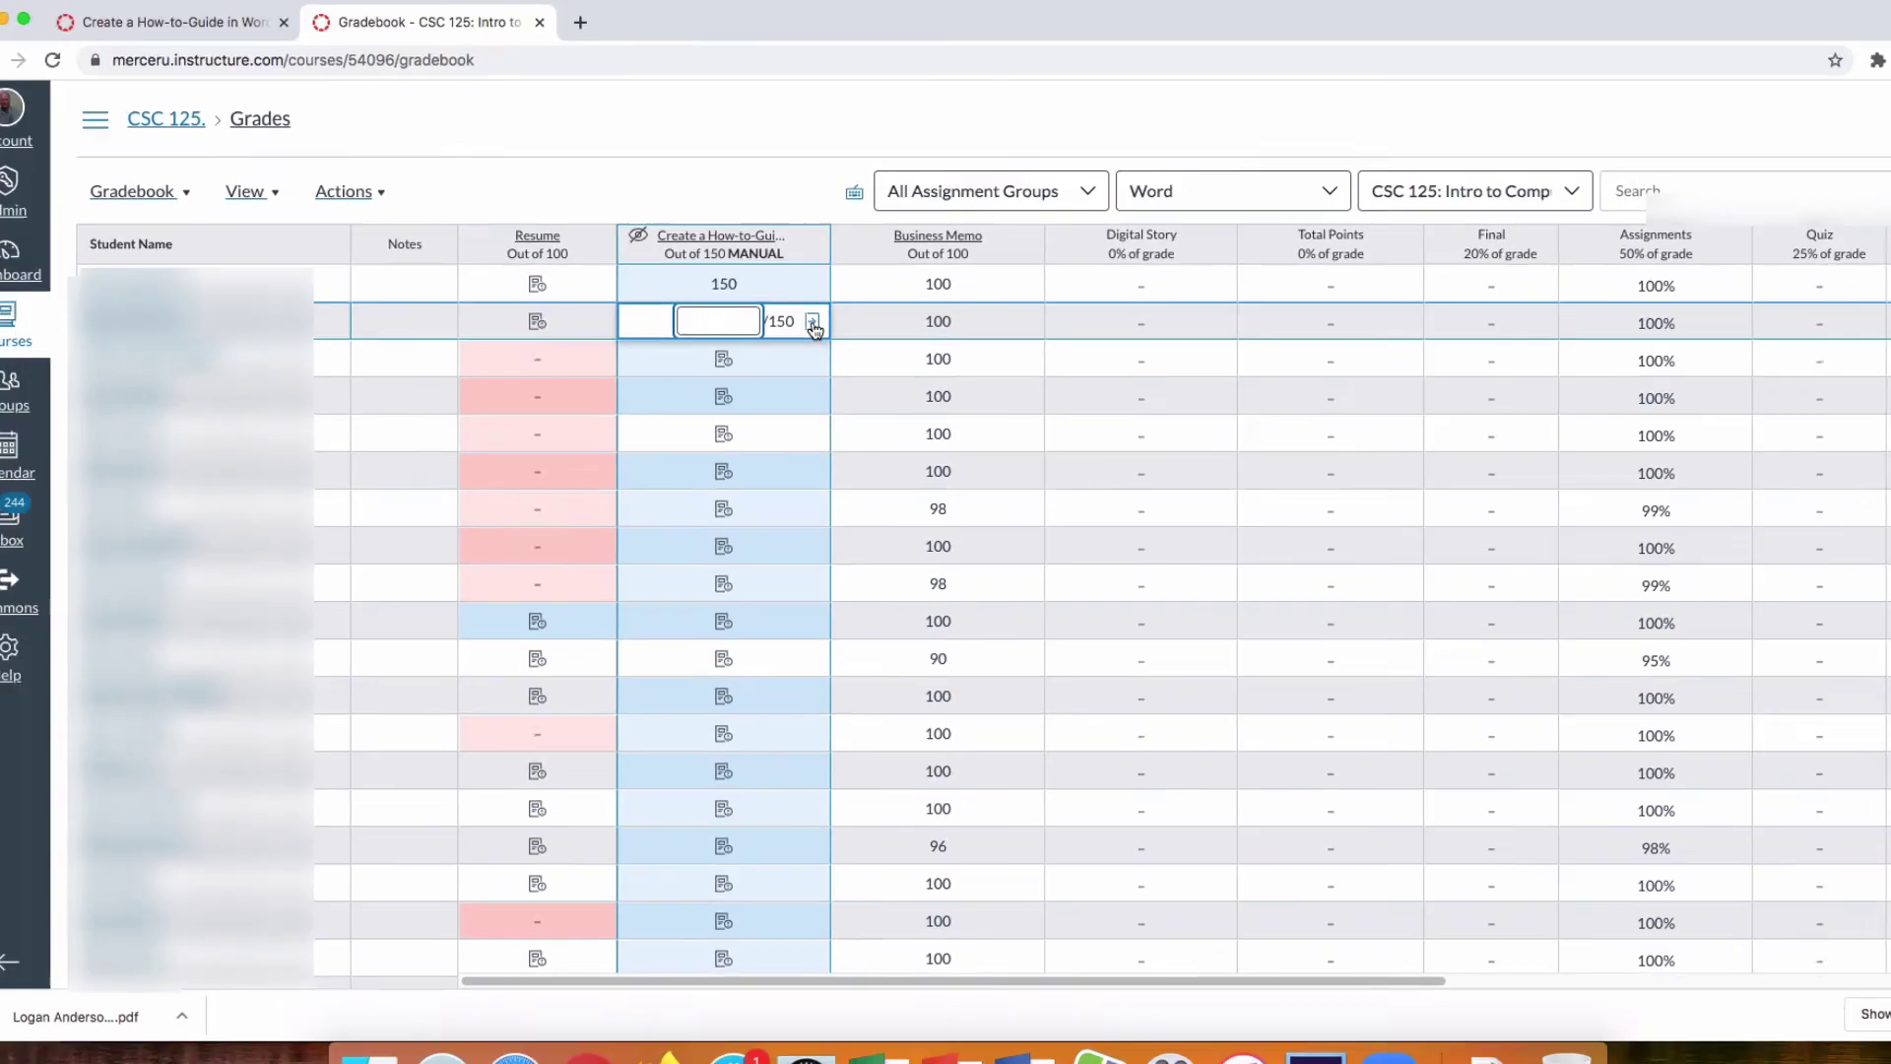
pyautogui.click(667, 200)
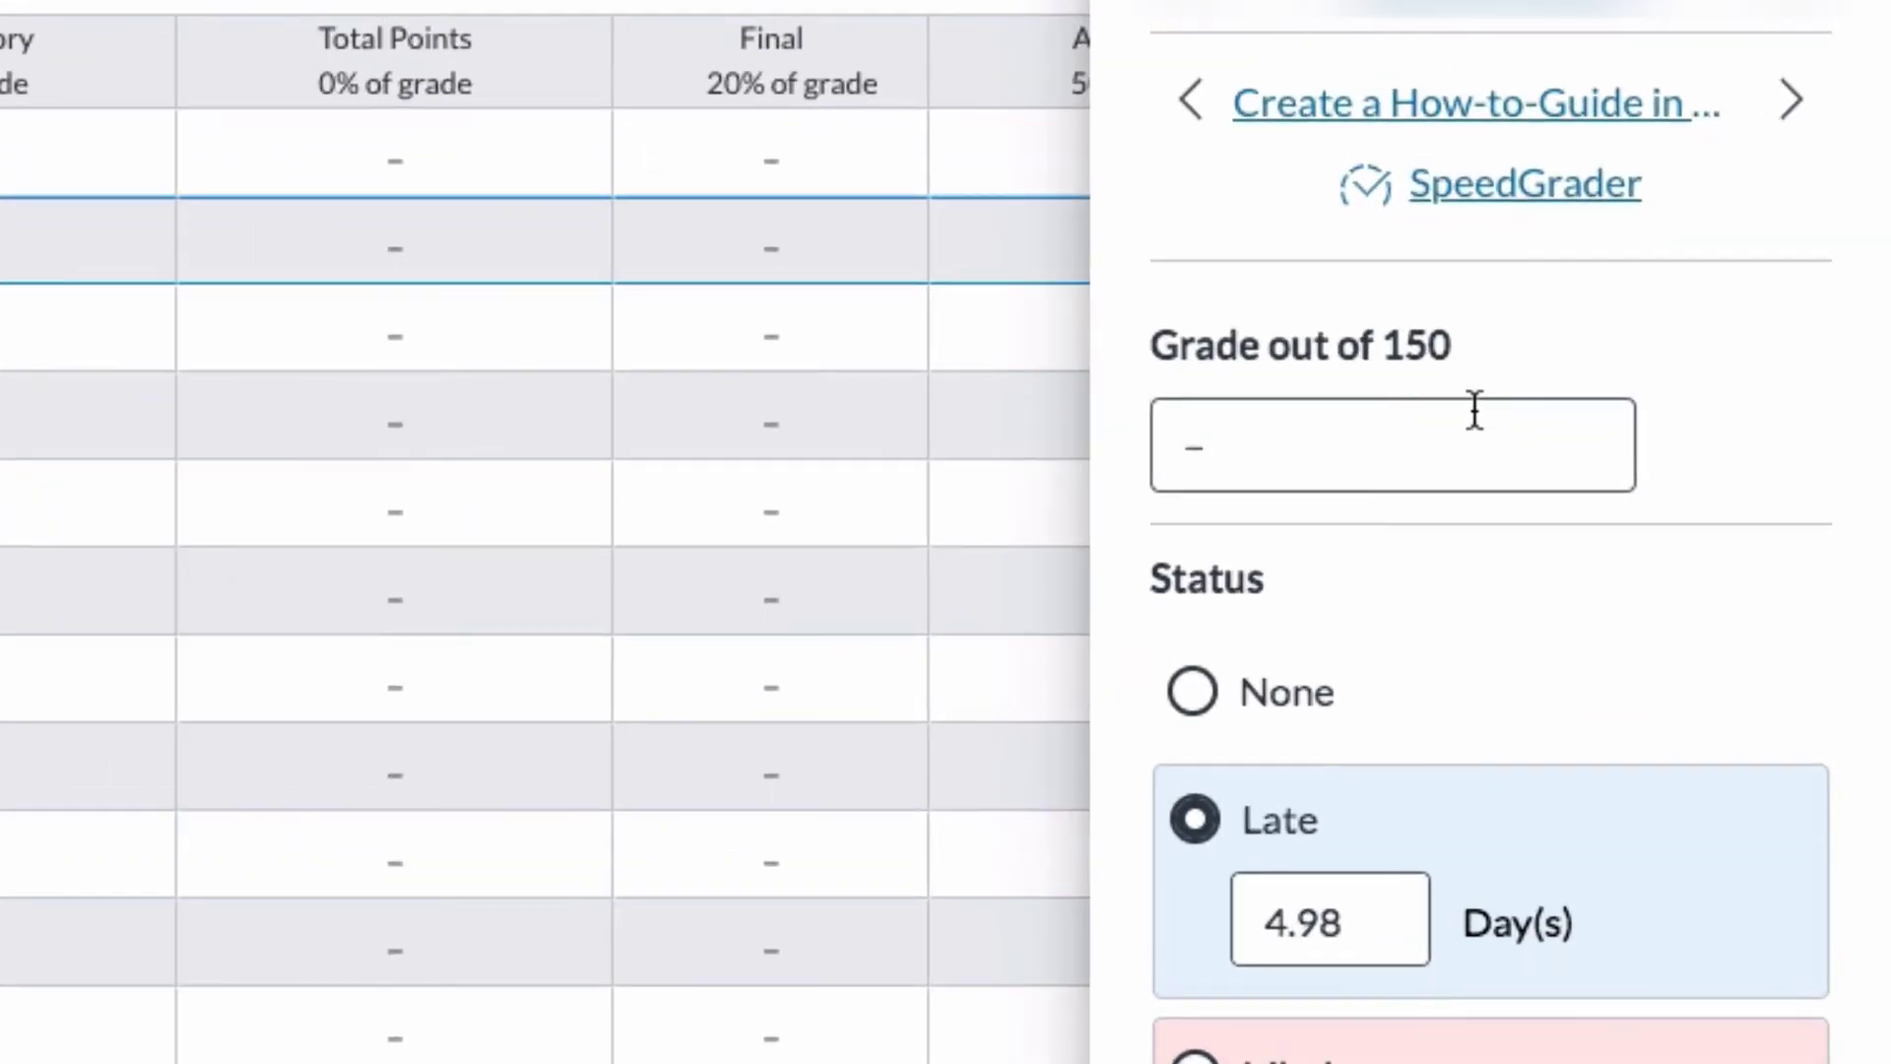
pyautogui.click(1573, 204)
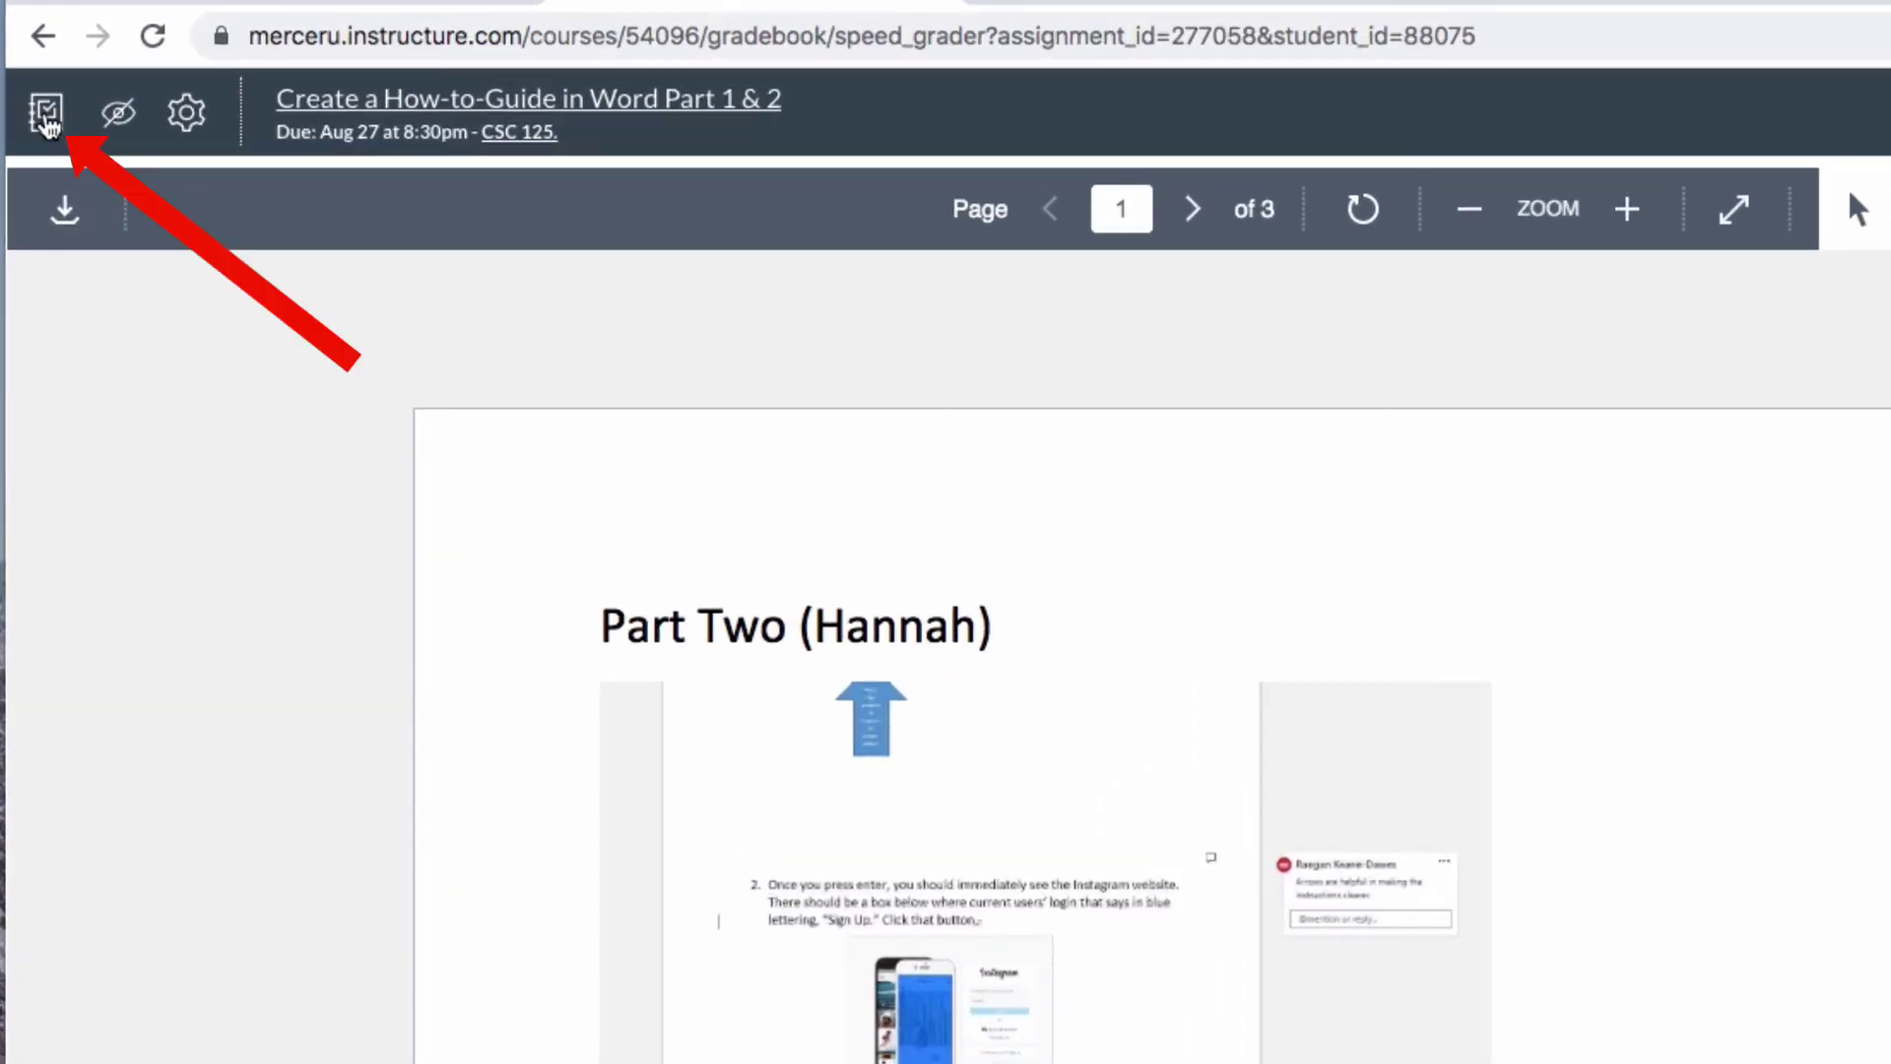
# Reopen SpeedGrader from the Create a How-to-Guide in Word Part 1 & 2 assignment page and advance to the fourth student's submission
pyautogui.click(44, 116)
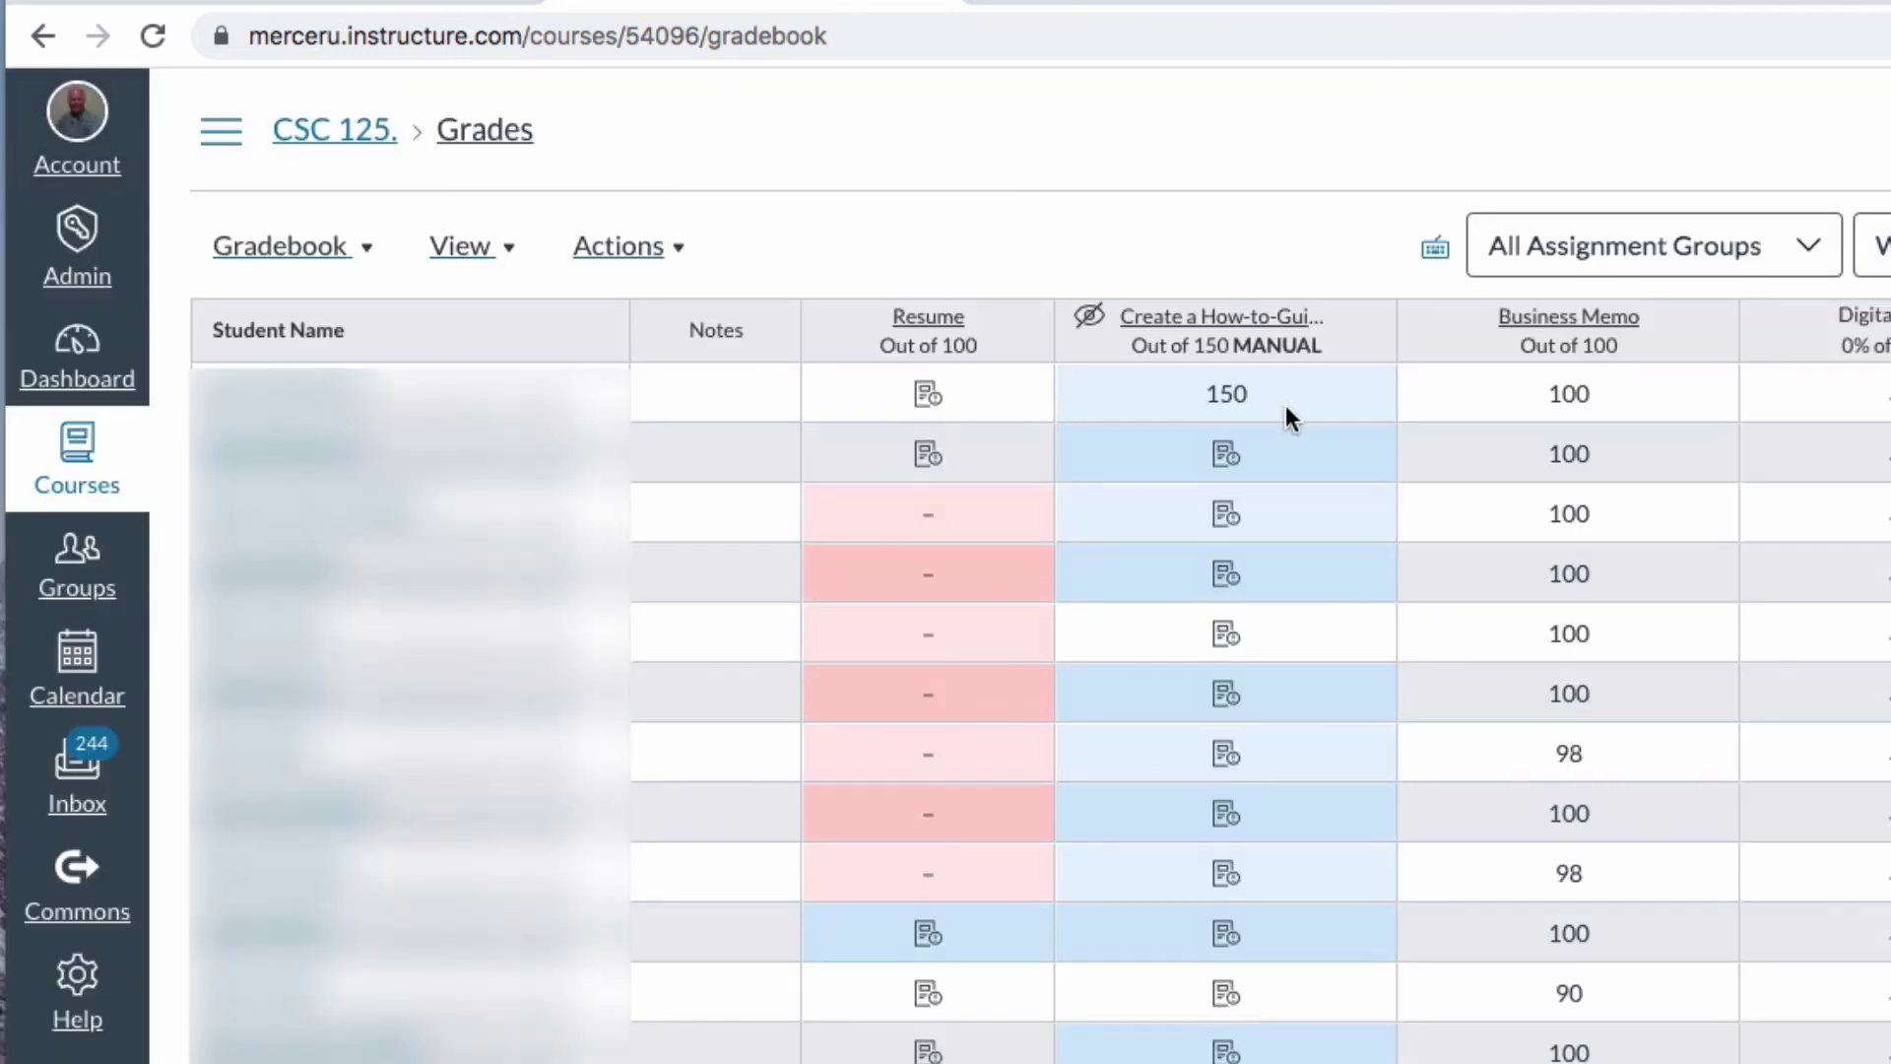
pyautogui.moveTo(1232, 347)
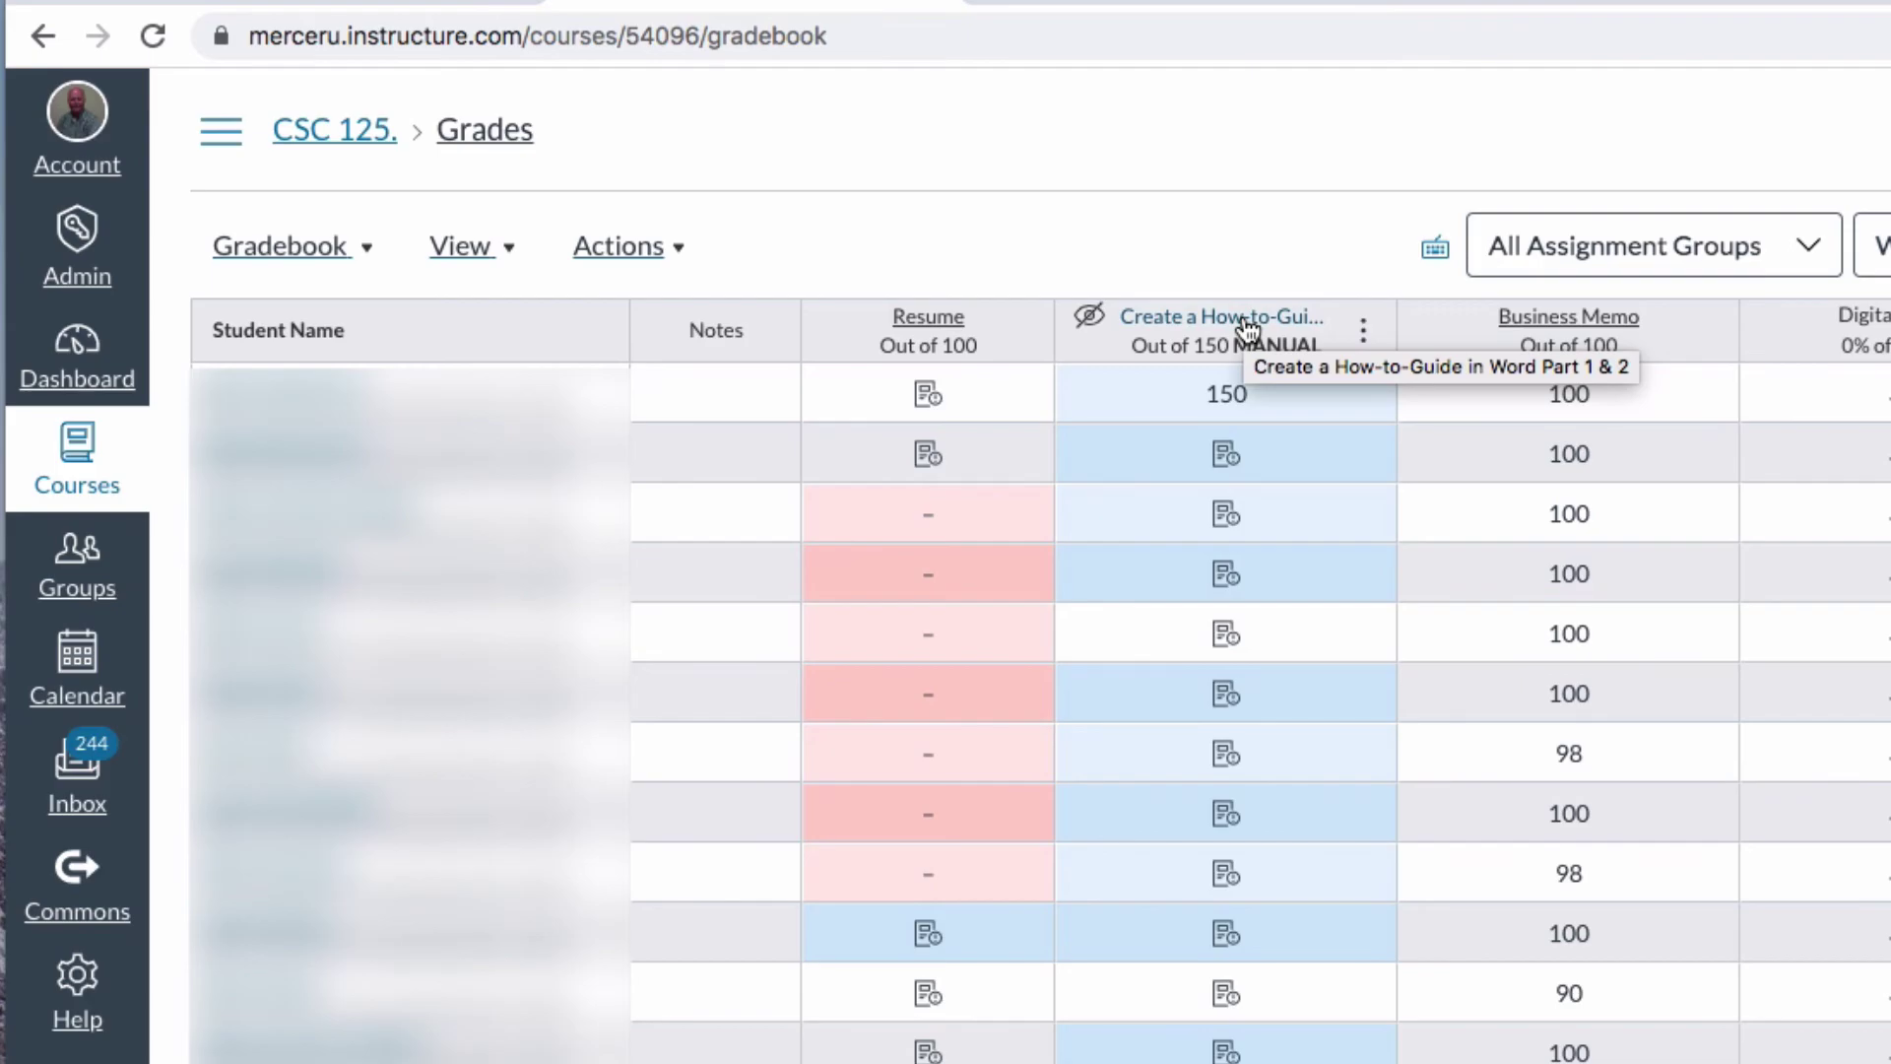
pyautogui.click(1248, 328)
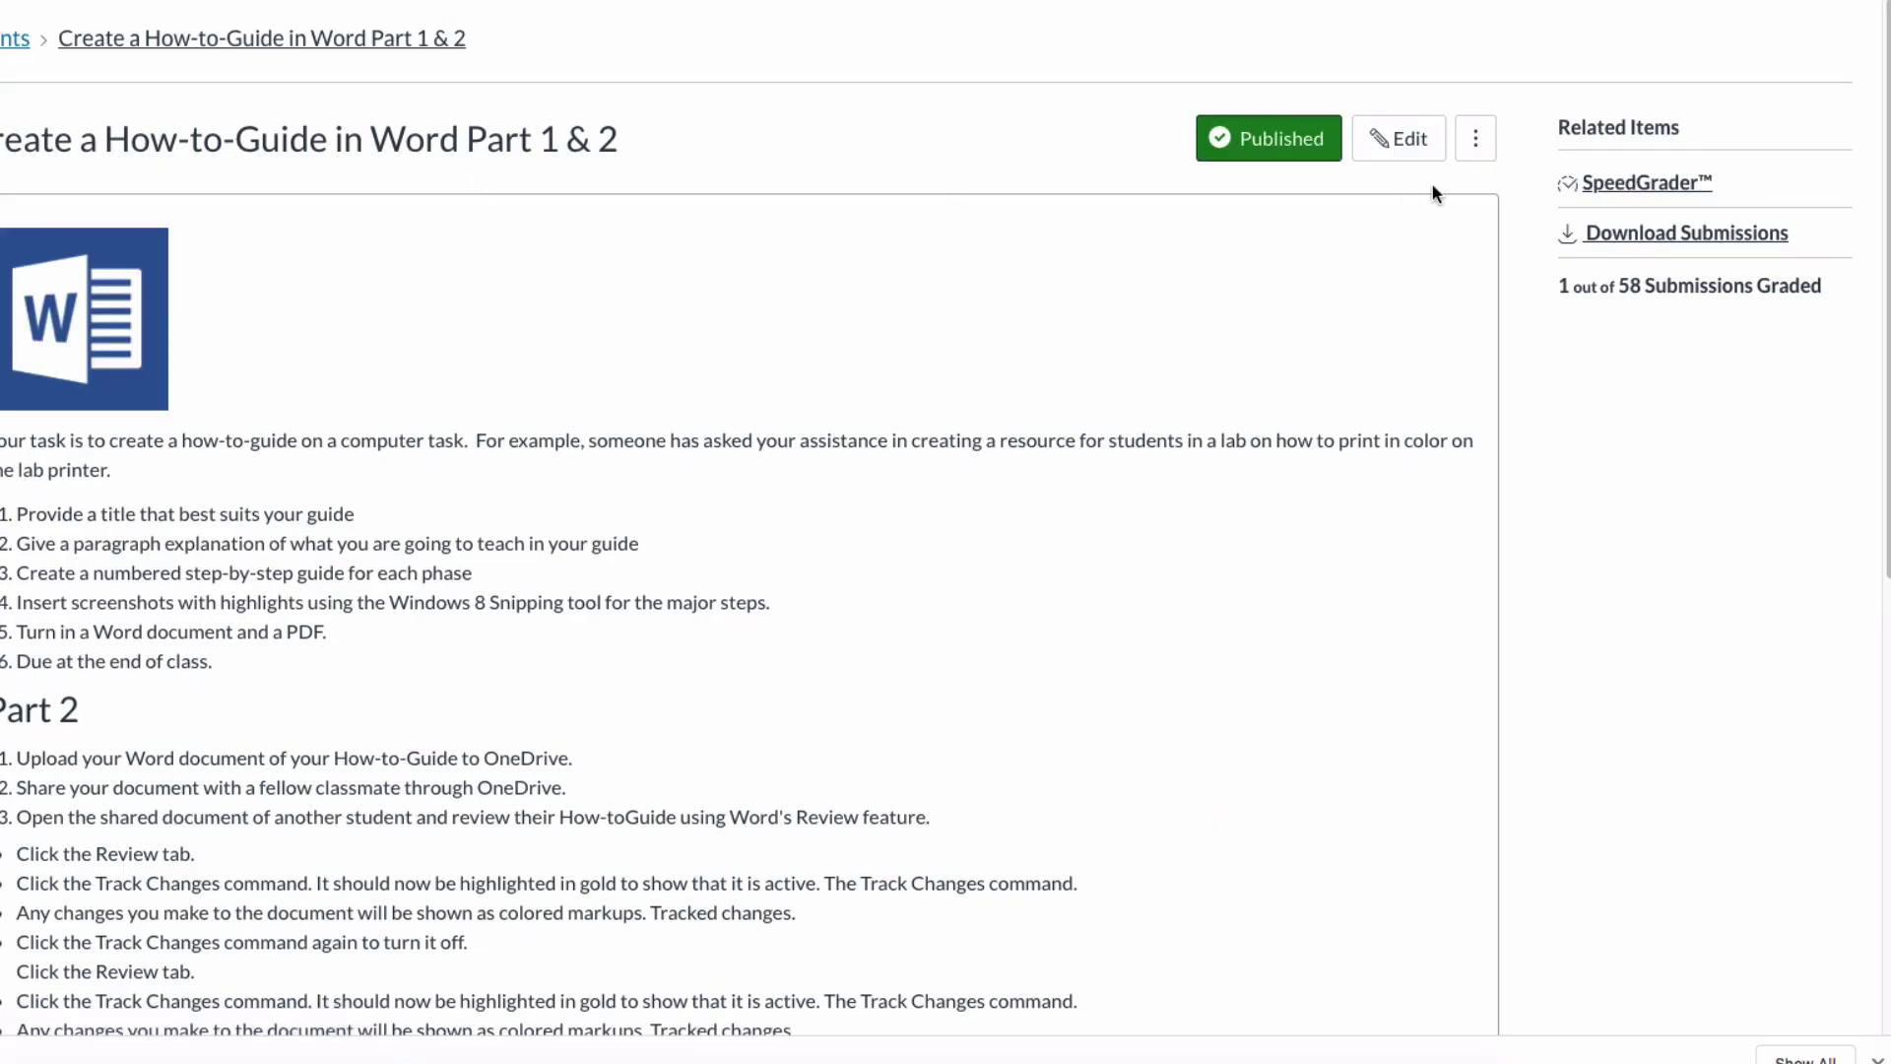
pyautogui.click(1643, 192)
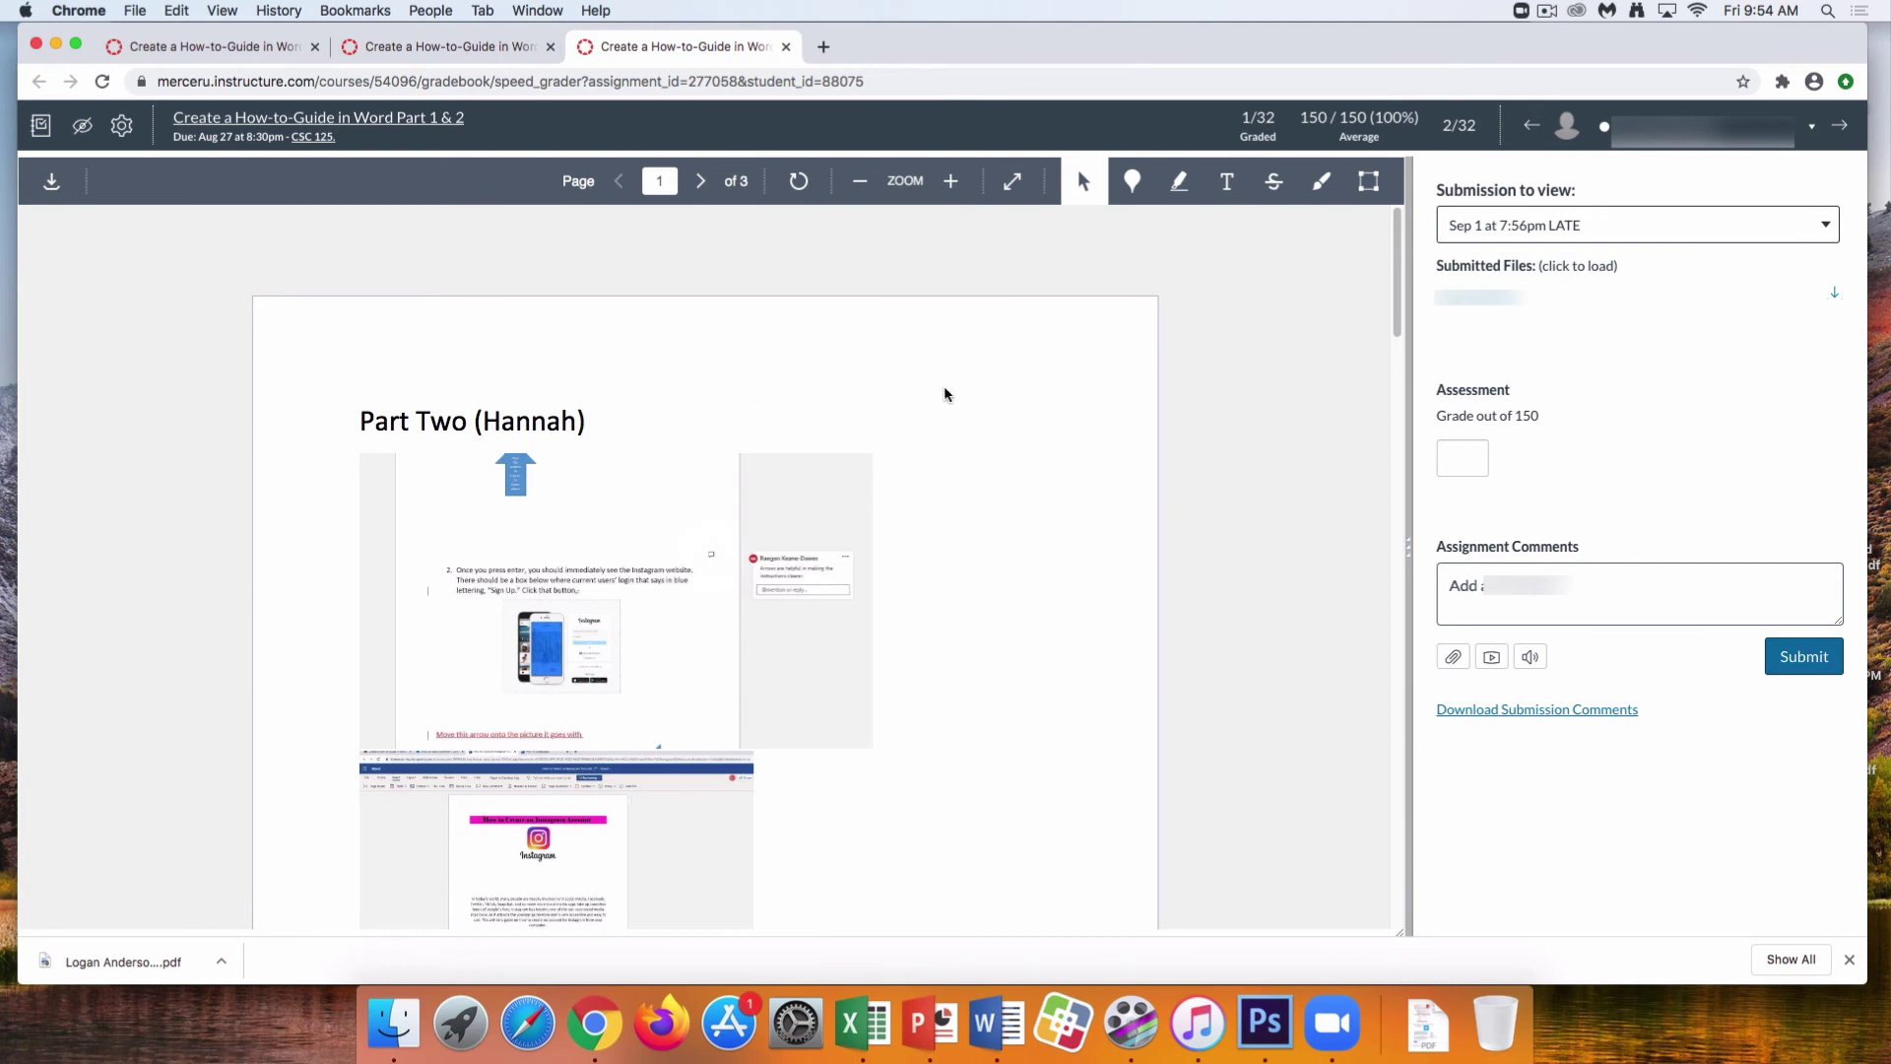
pyautogui.click(1840, 126)
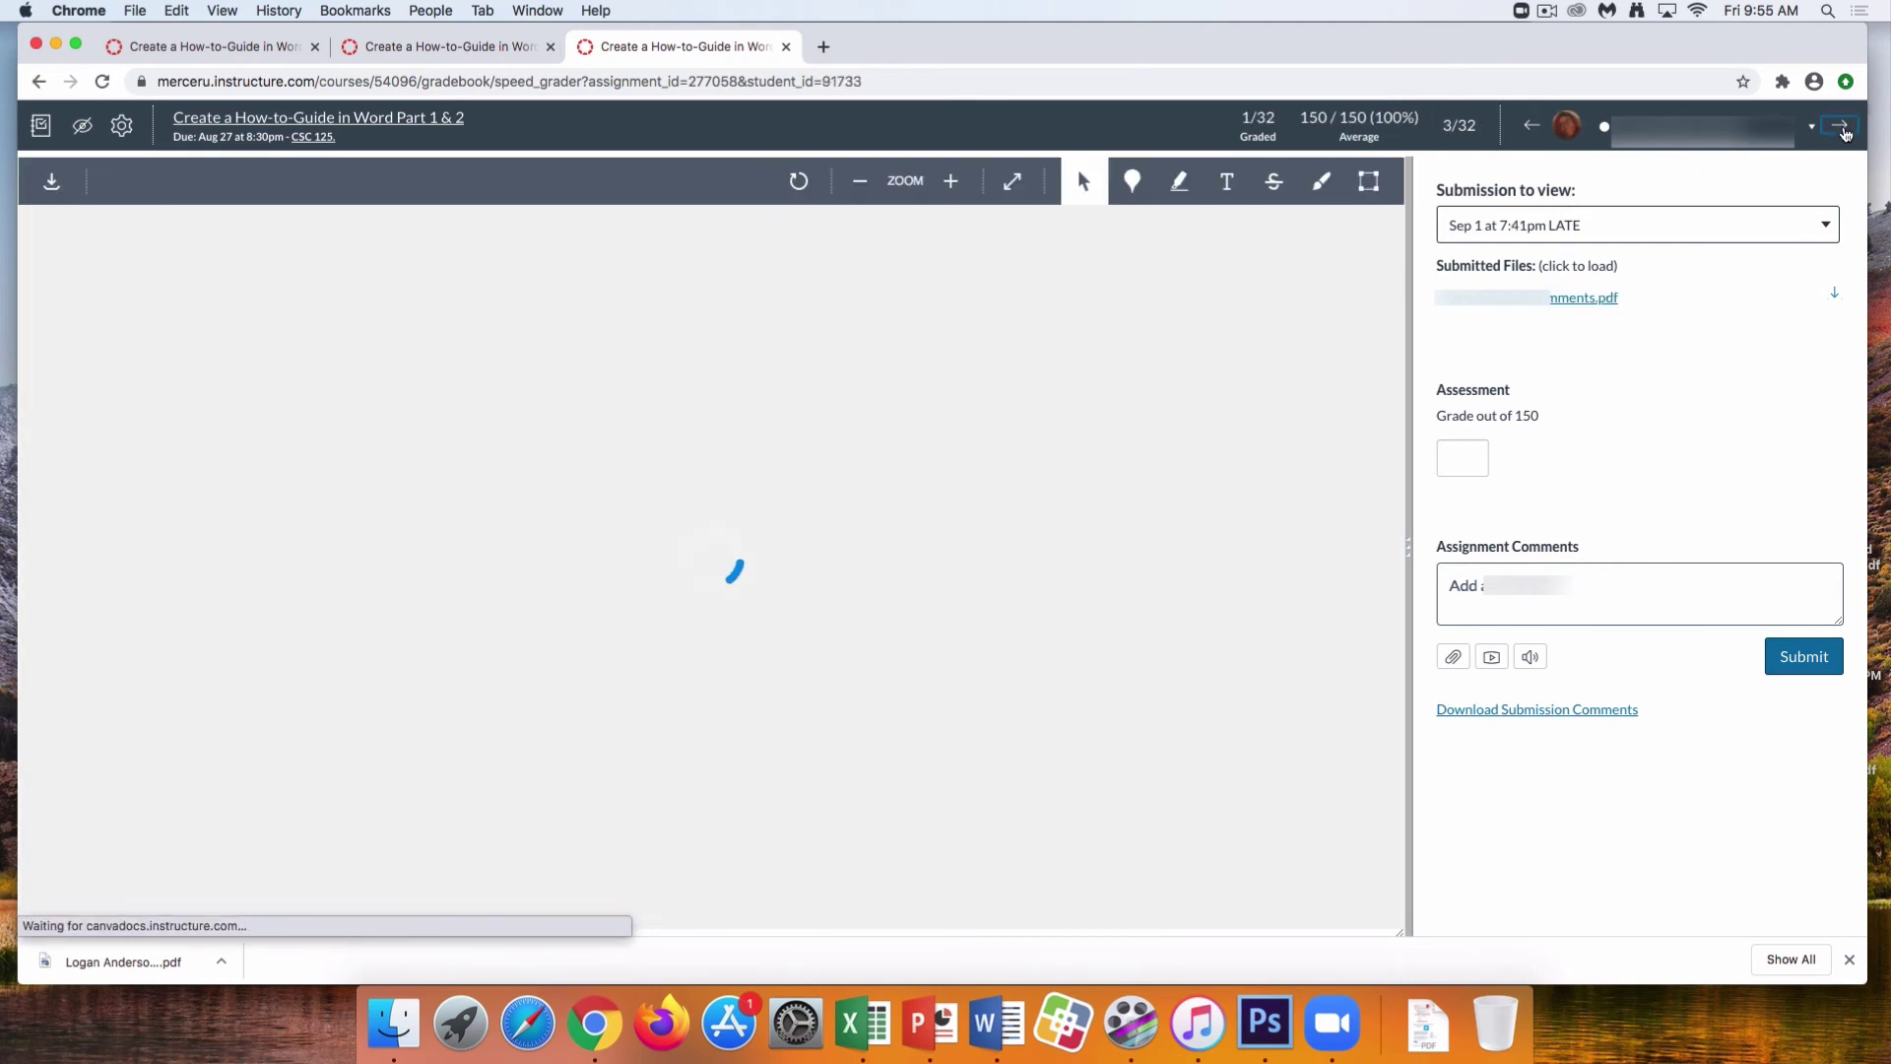
pyautogui.click(1842, 128)
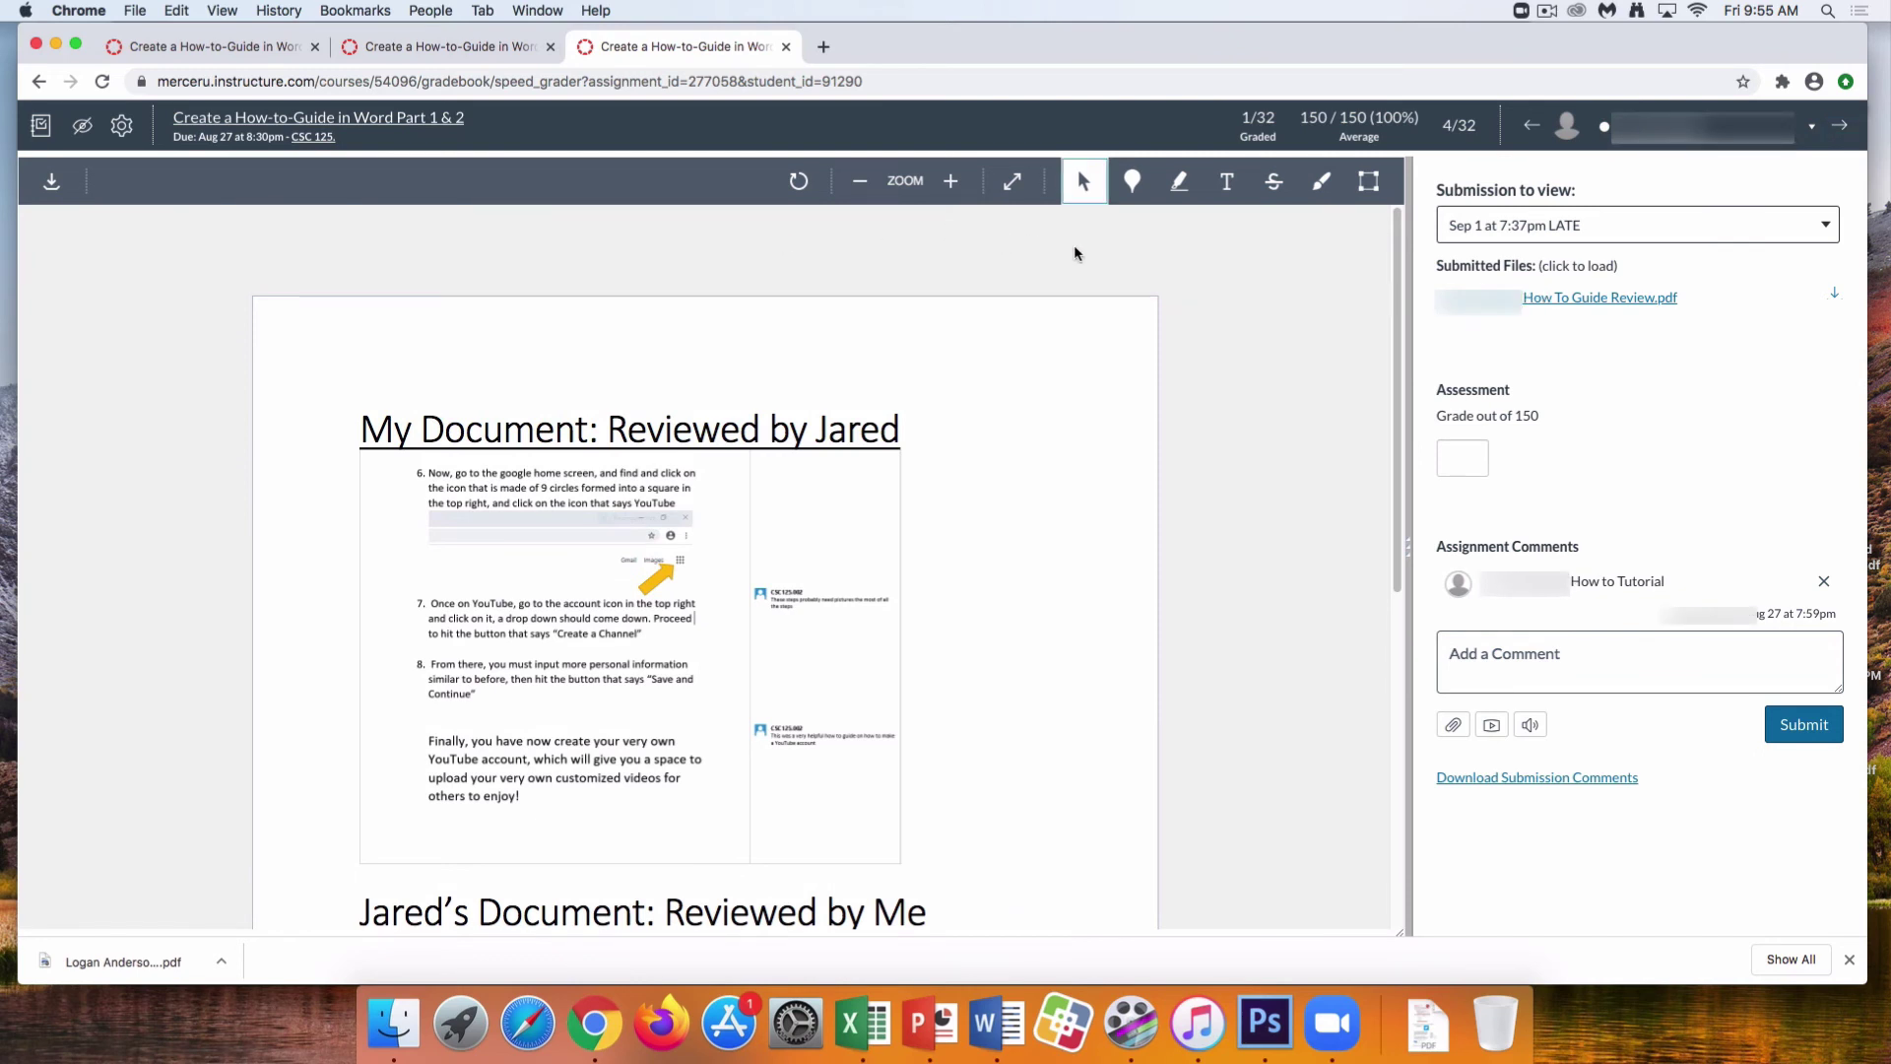
# Place an orange point annotation at item 6 of the submission with the comment "Good Point"
pyautogui.click(1133, 181)
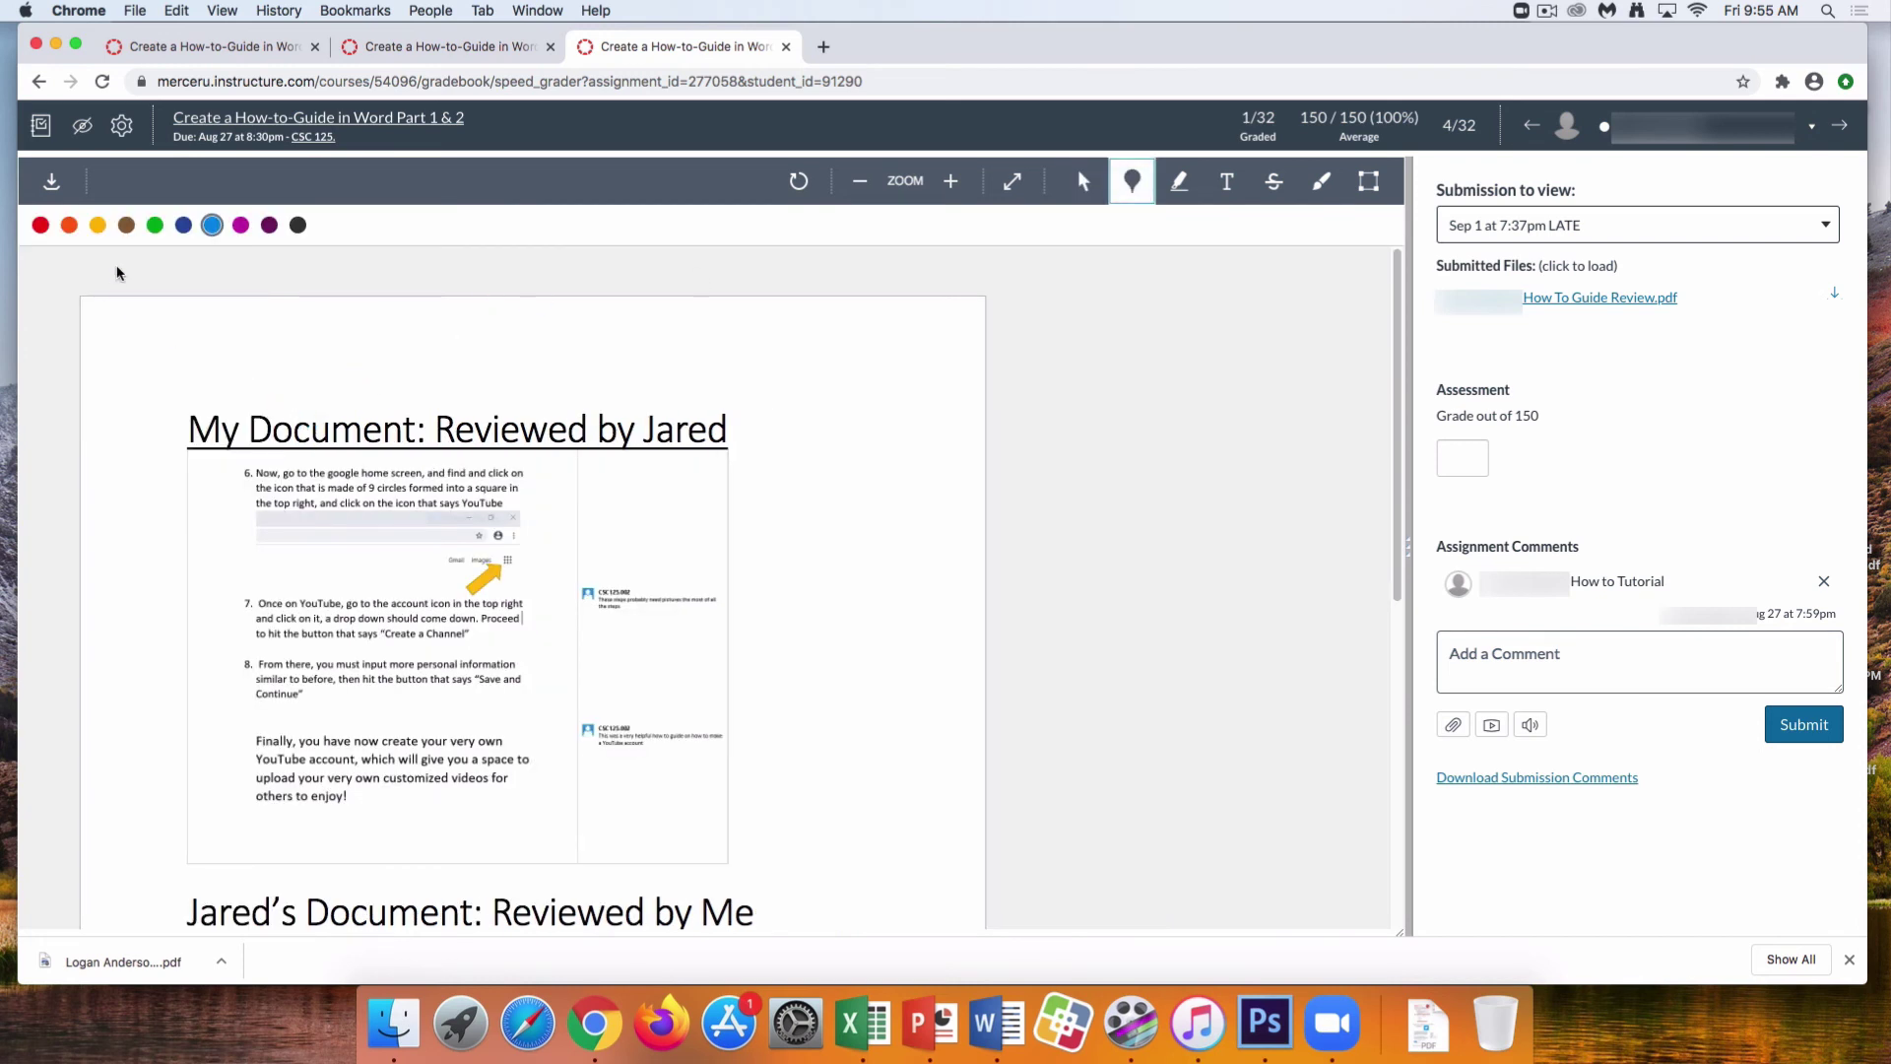
pyautogui.click(69, 225)
pyautogui.click(413, 510)
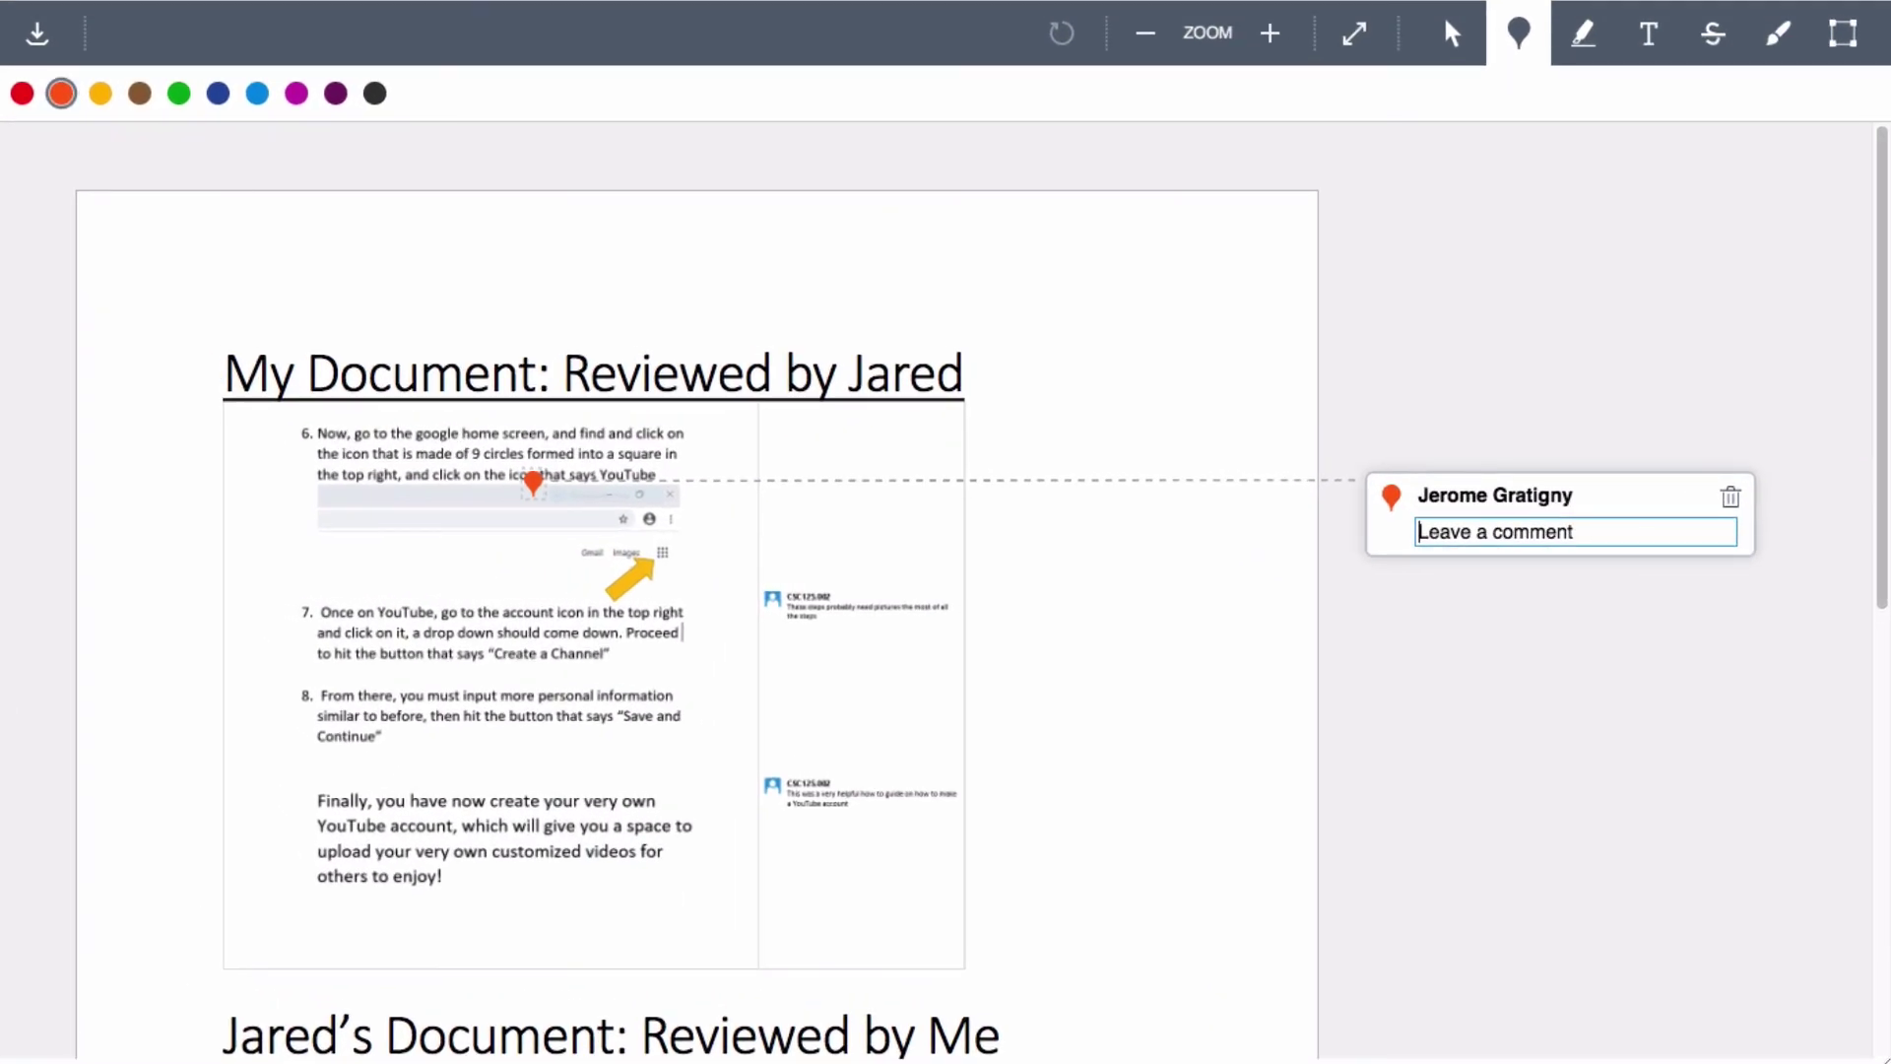
pyautogui.write('Good Po')
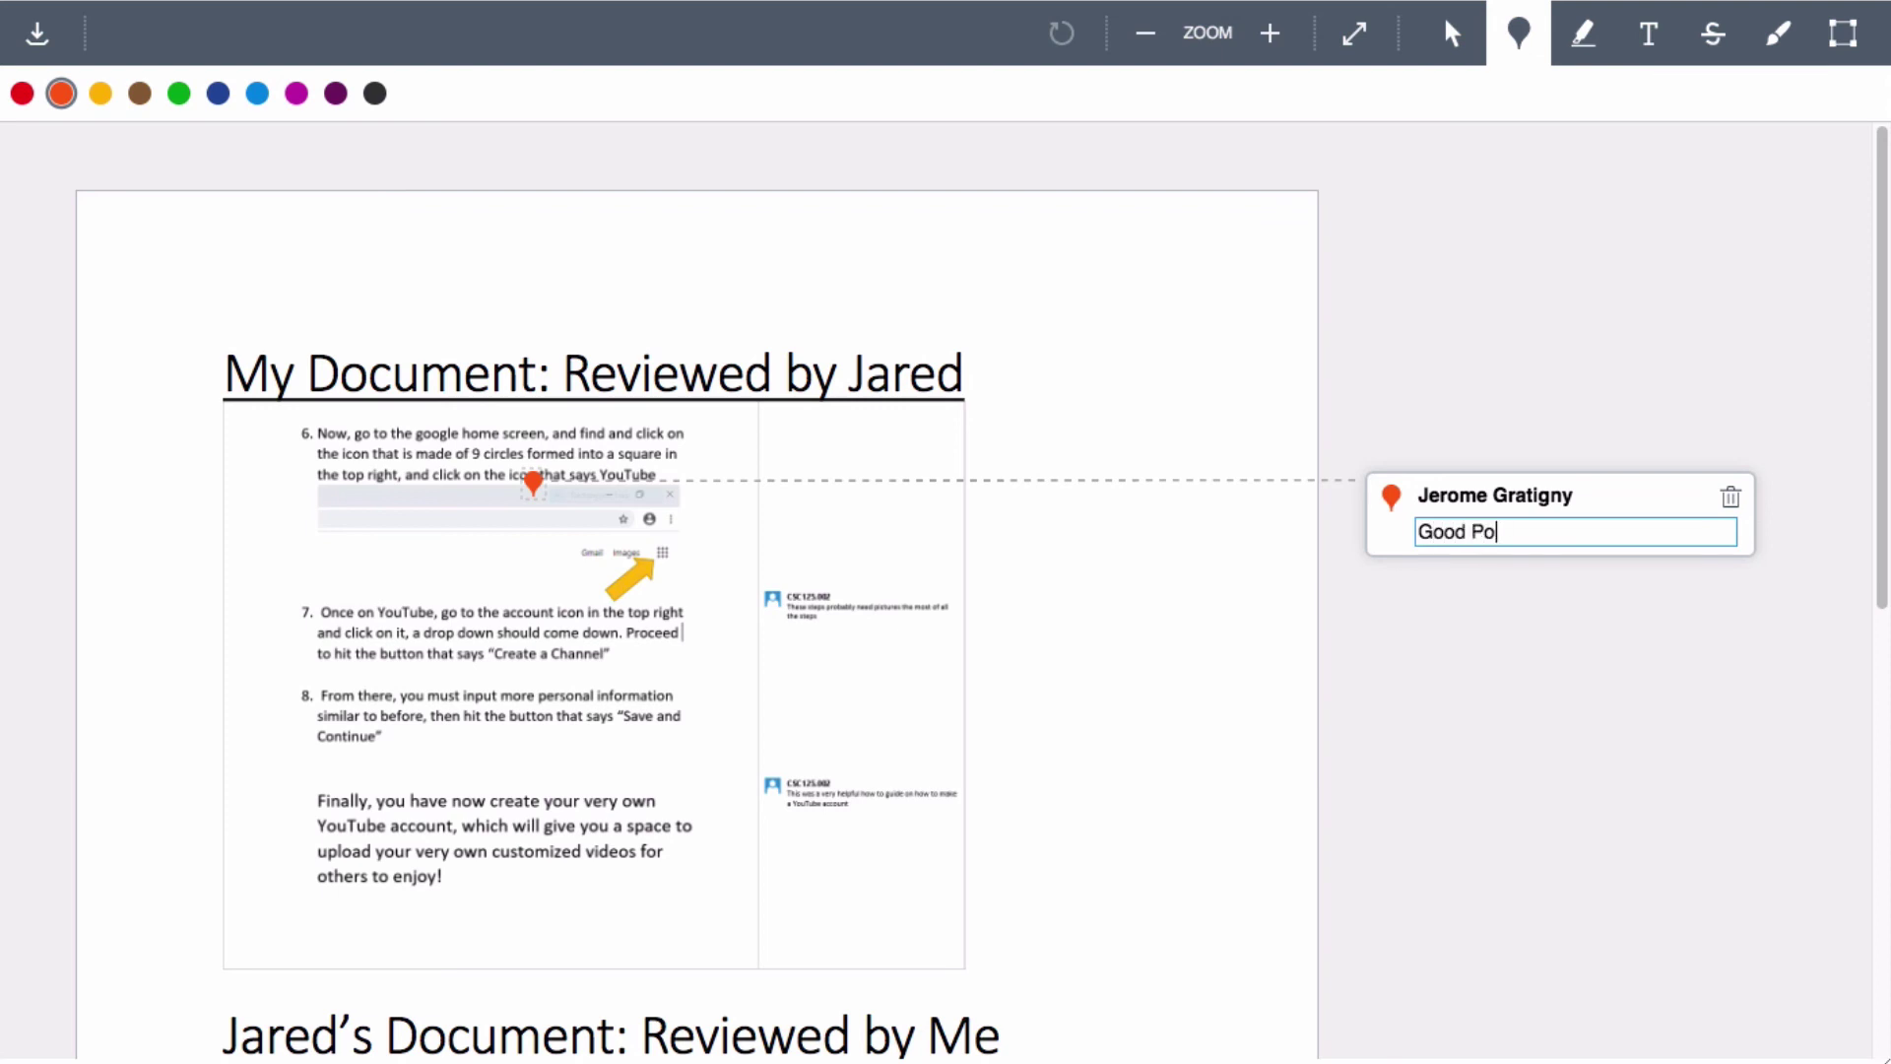
pyautogui.write('int')
pyautogui.click(1458, 720)
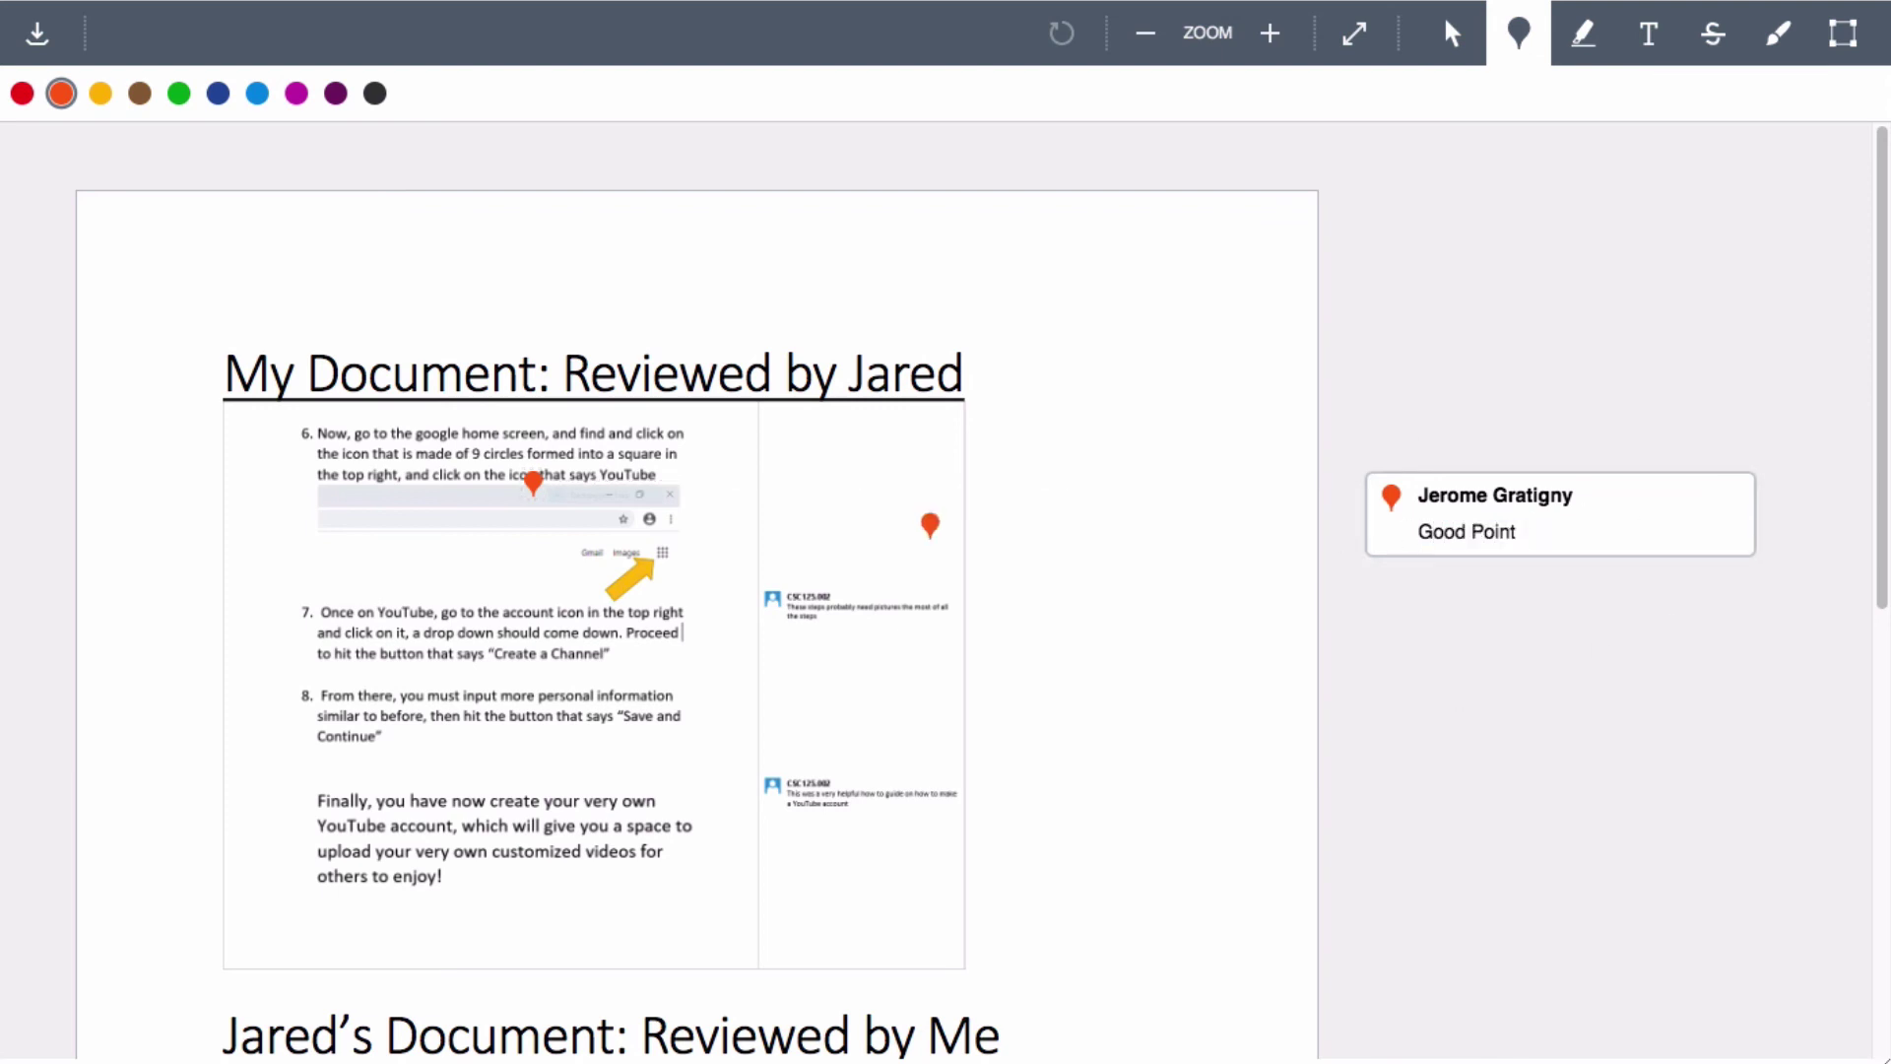
# Delete the "Good Point" comment and remove its orange point annotation at item 6 of the submission
pyautogui.click(533, 477)
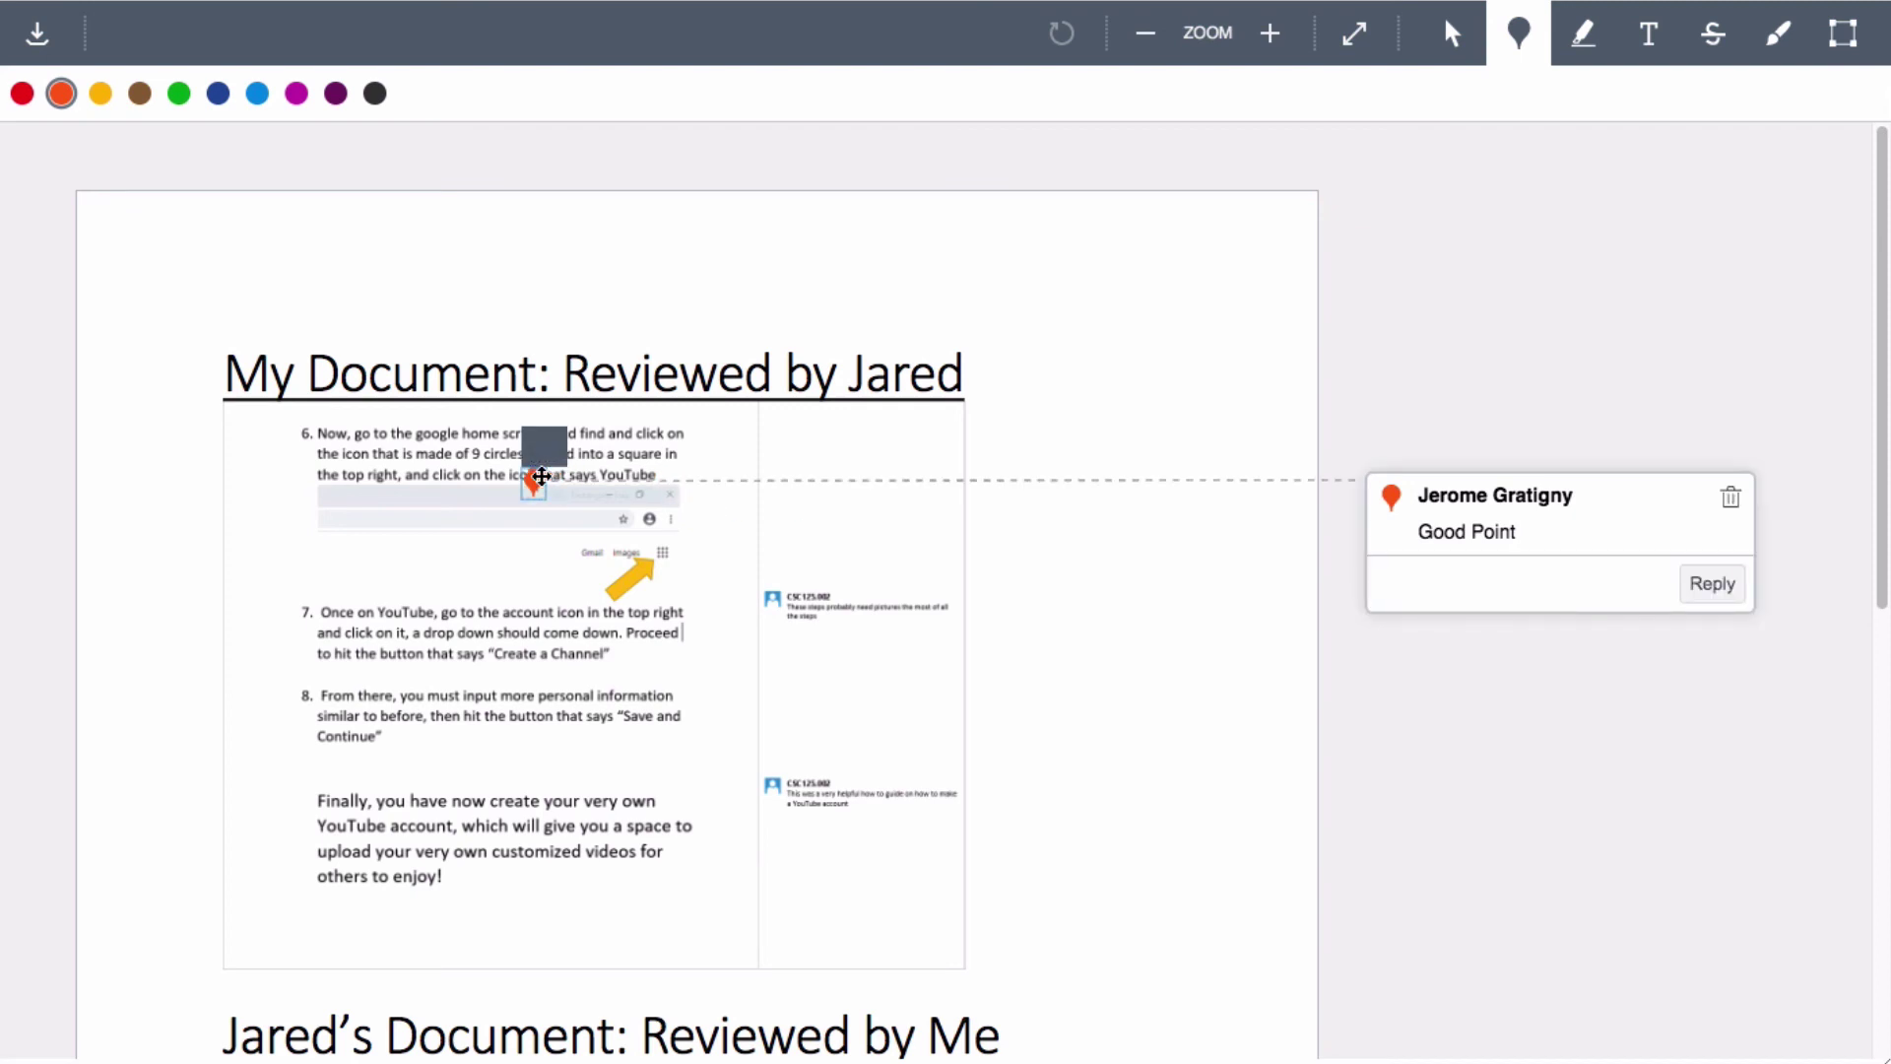
pyautogui.click(1731, 497)
pyautogui.click(808, 232)
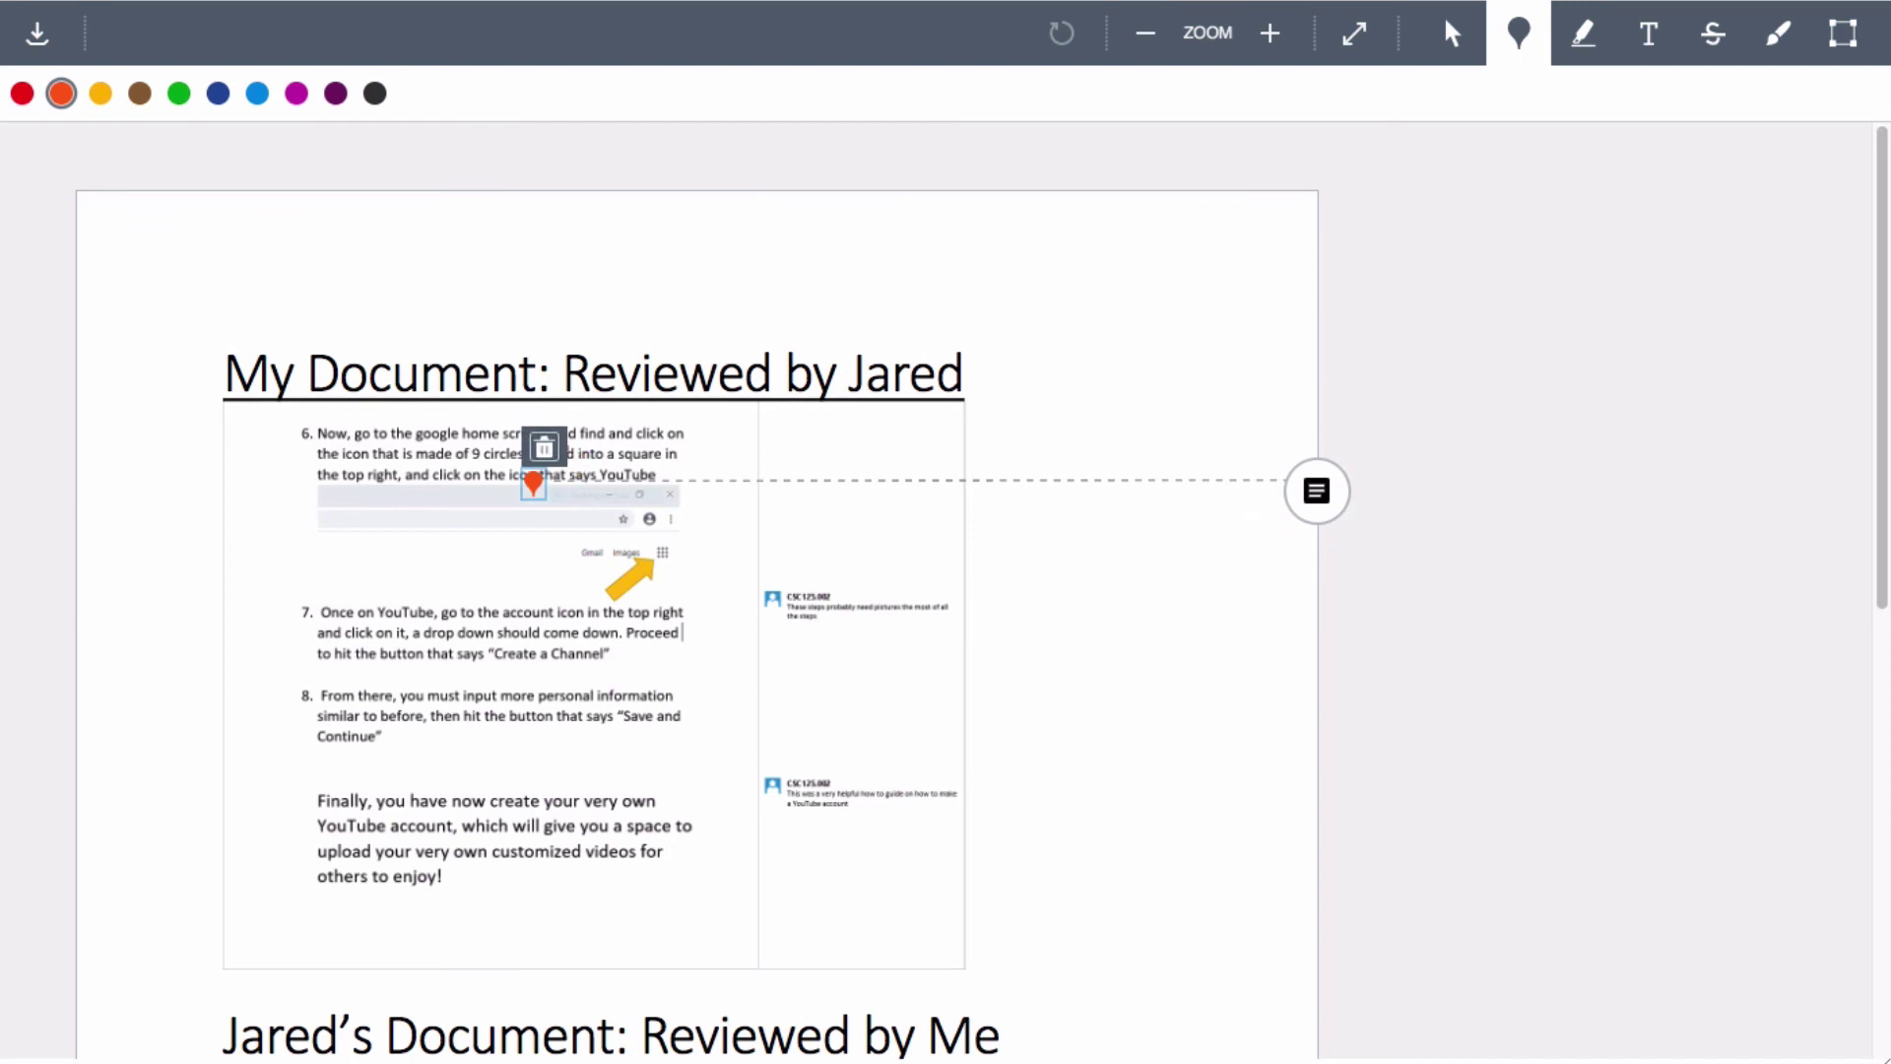
pyautogui.click(1317, 505)
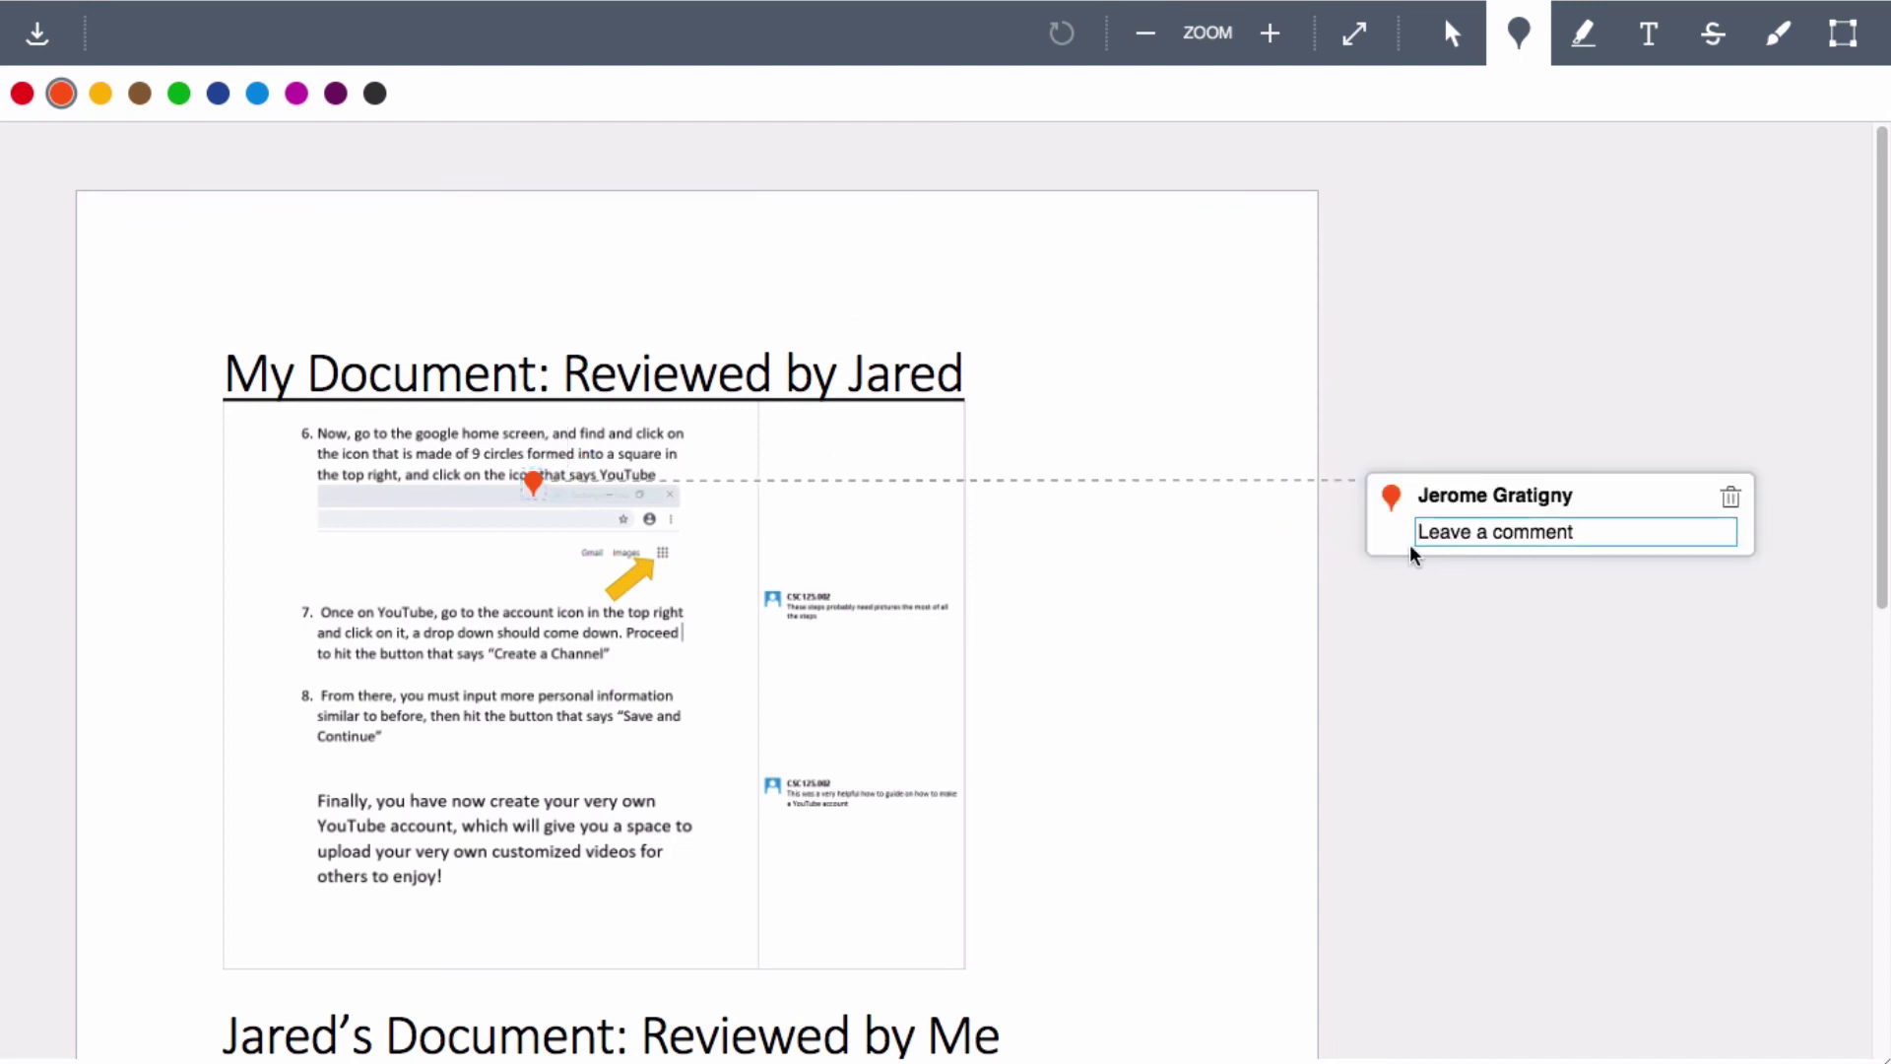
pyautogui.click(533, 480)
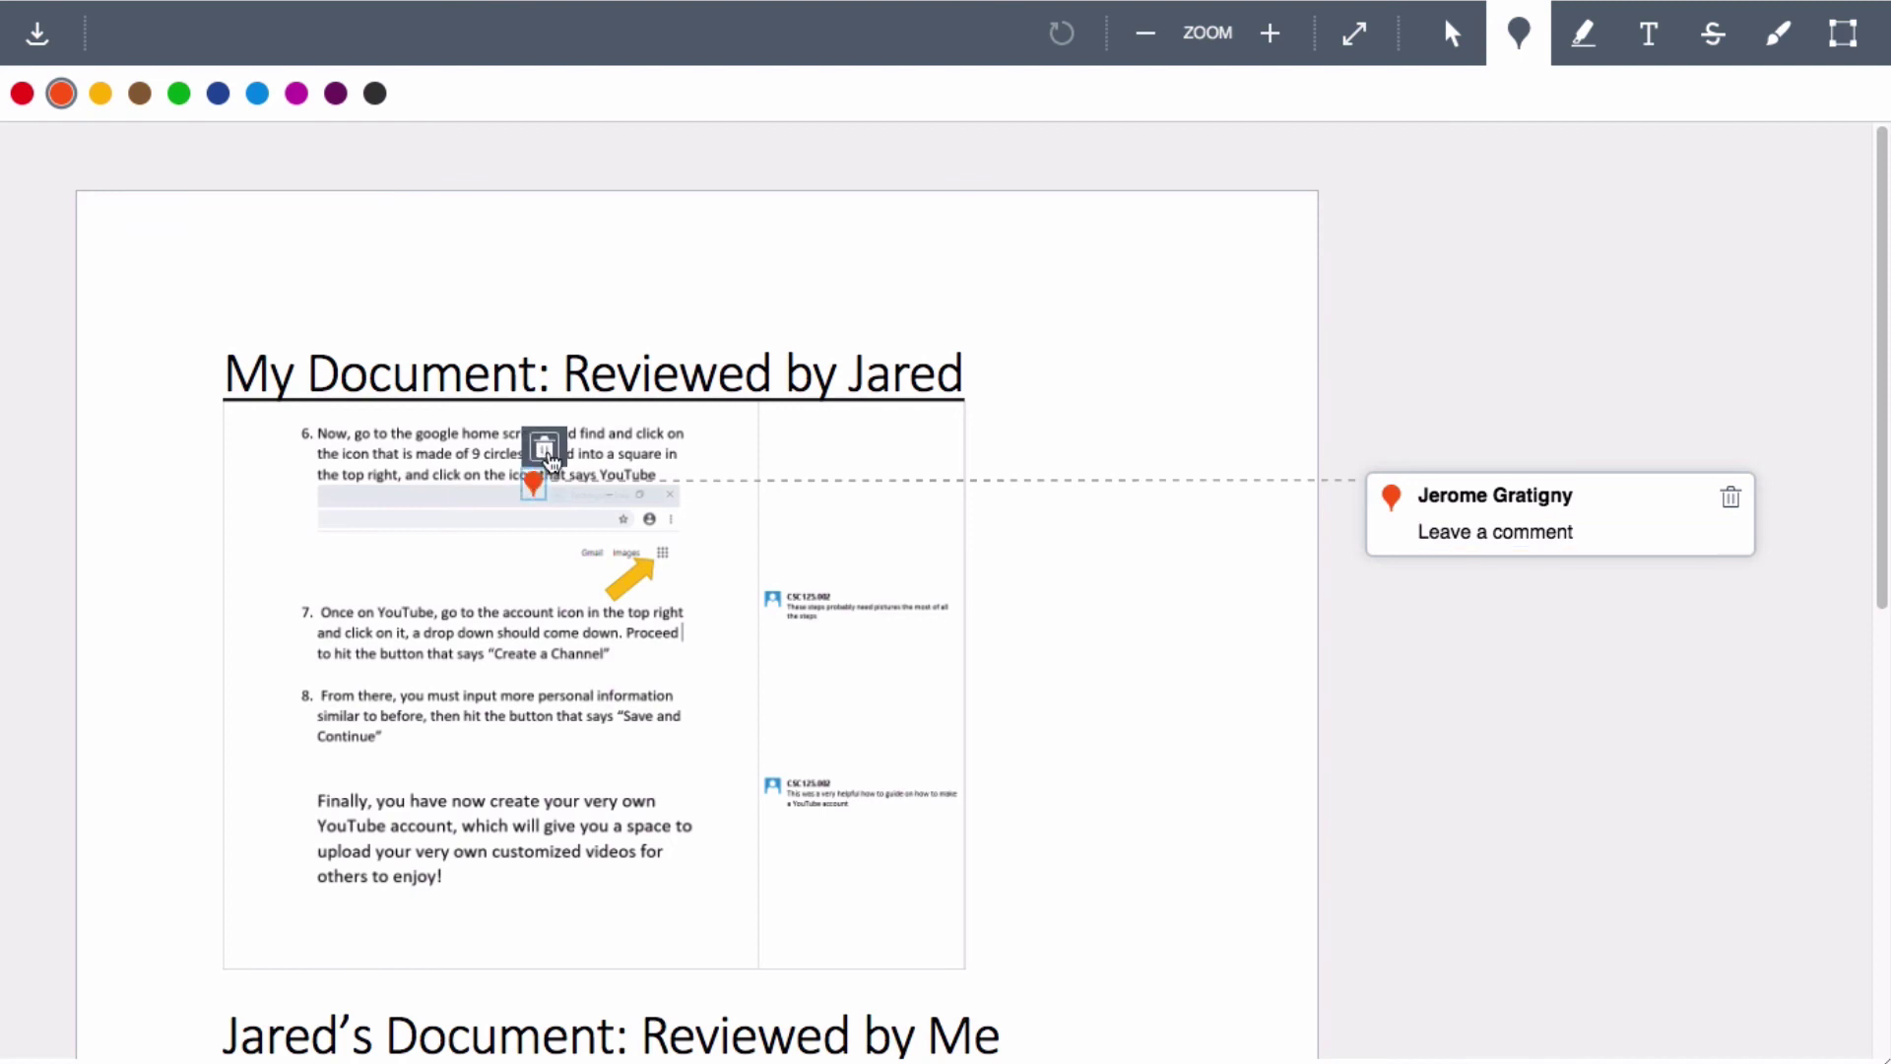
pyautogui.click(543, 448)
pyautogui.click(796, 258)
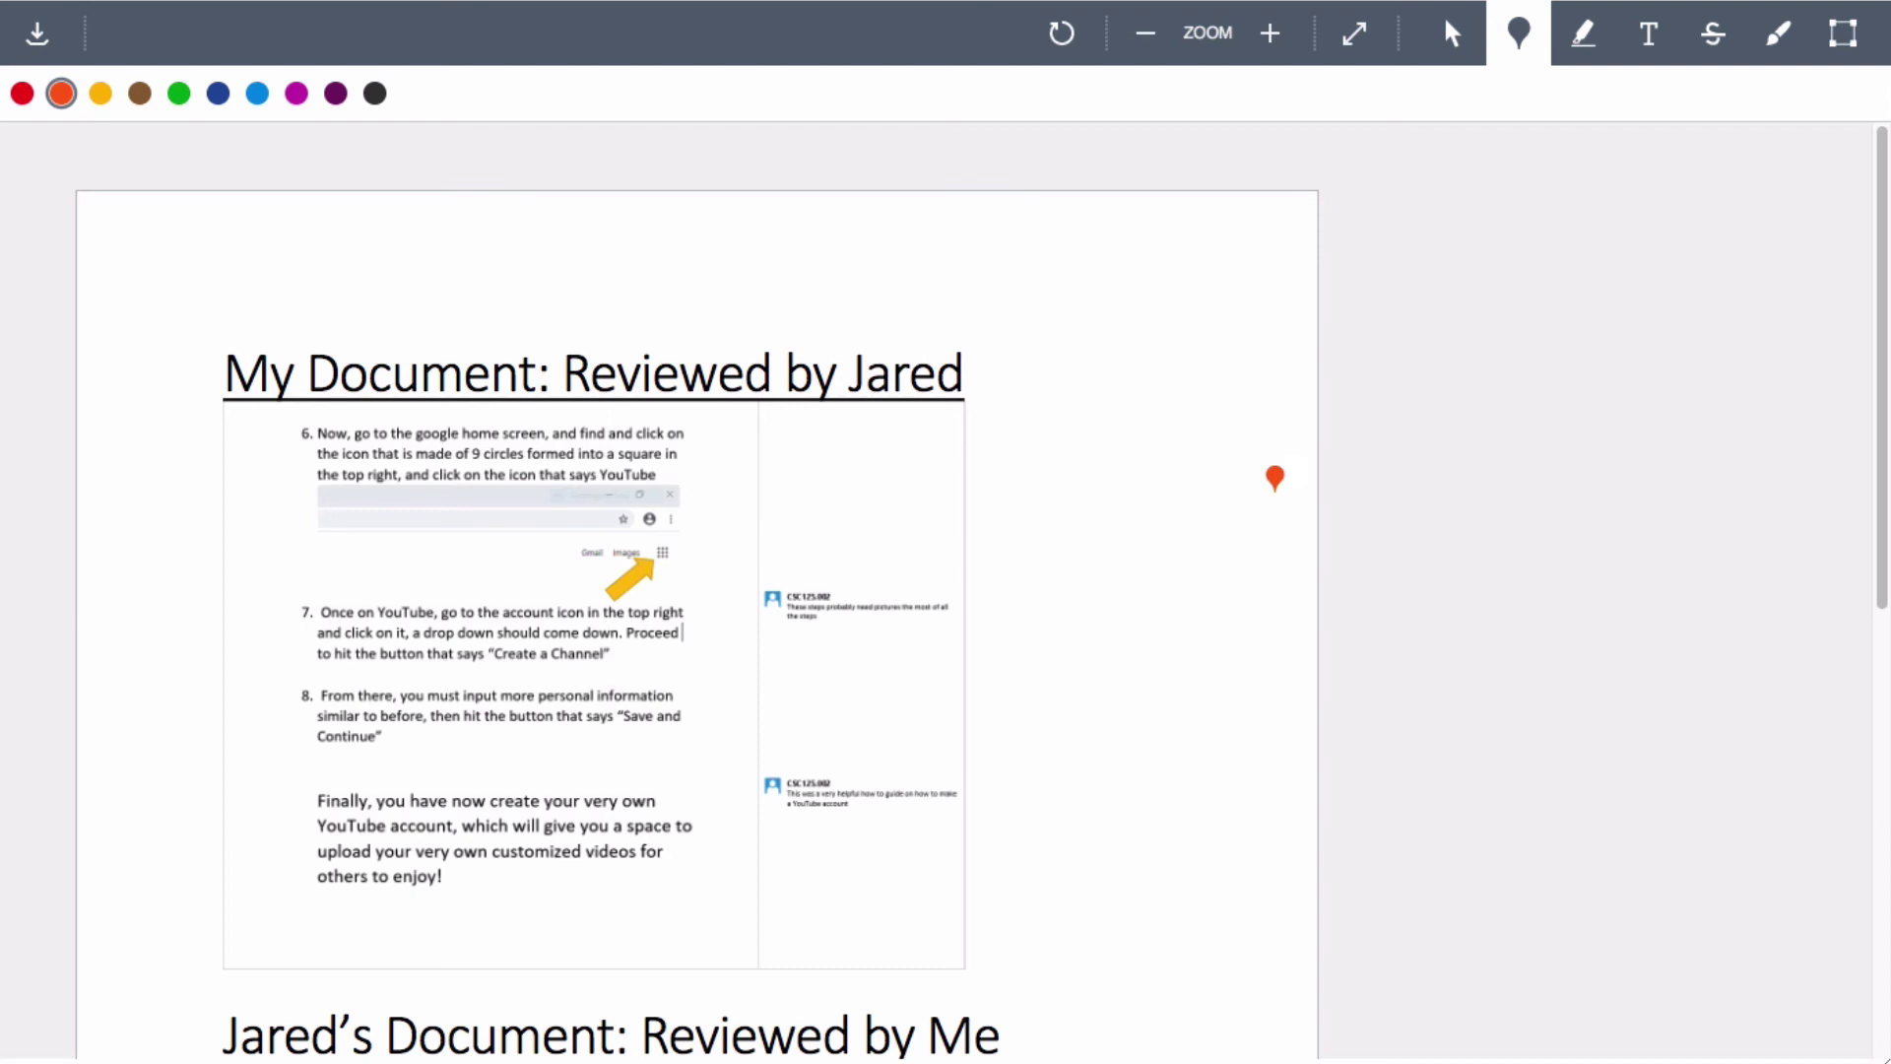
# Highlight the first heading in yellow from the end of "Document" through the reviewer's name and add the comment "Good!"
pyautogui.click(1585, 48)
pyautogui.moveTo(504, 375); pyautogui.dragTo(1024, 401)
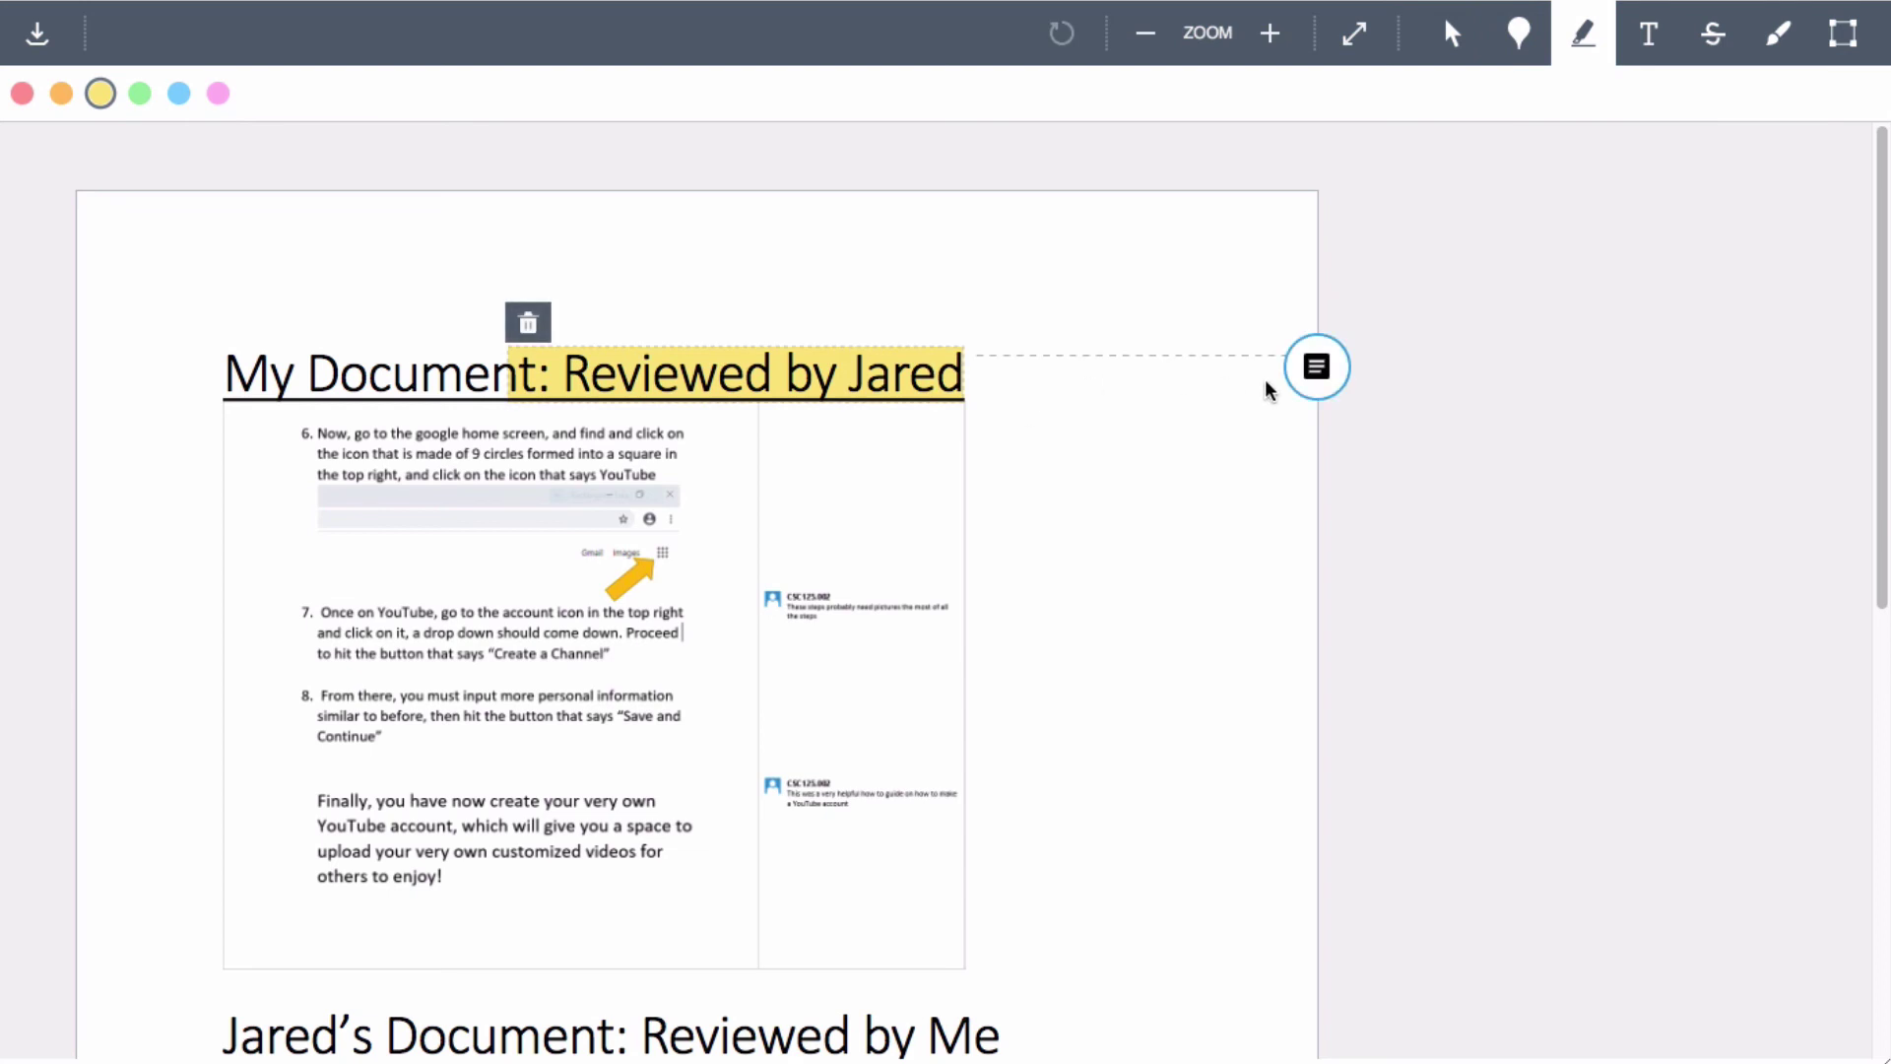
pyautogui.click(1316, 367)
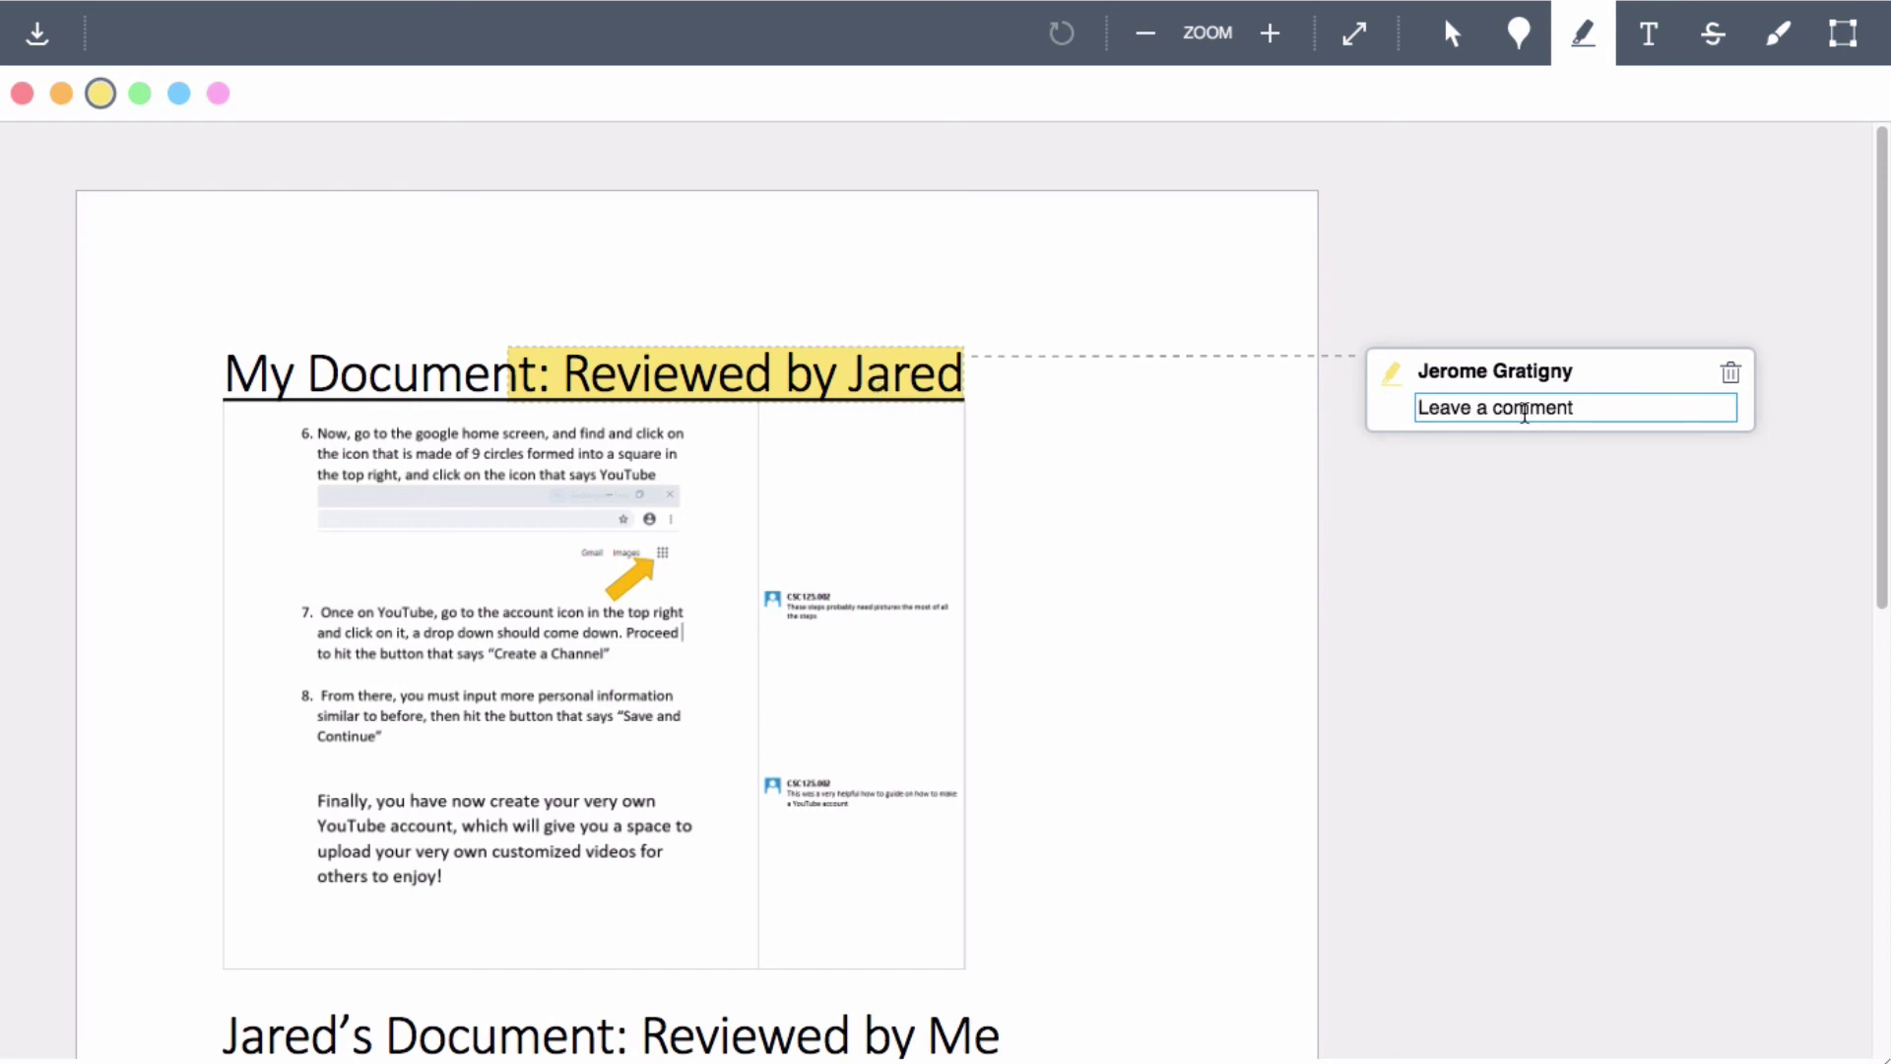
pyautogui.write('Good!')
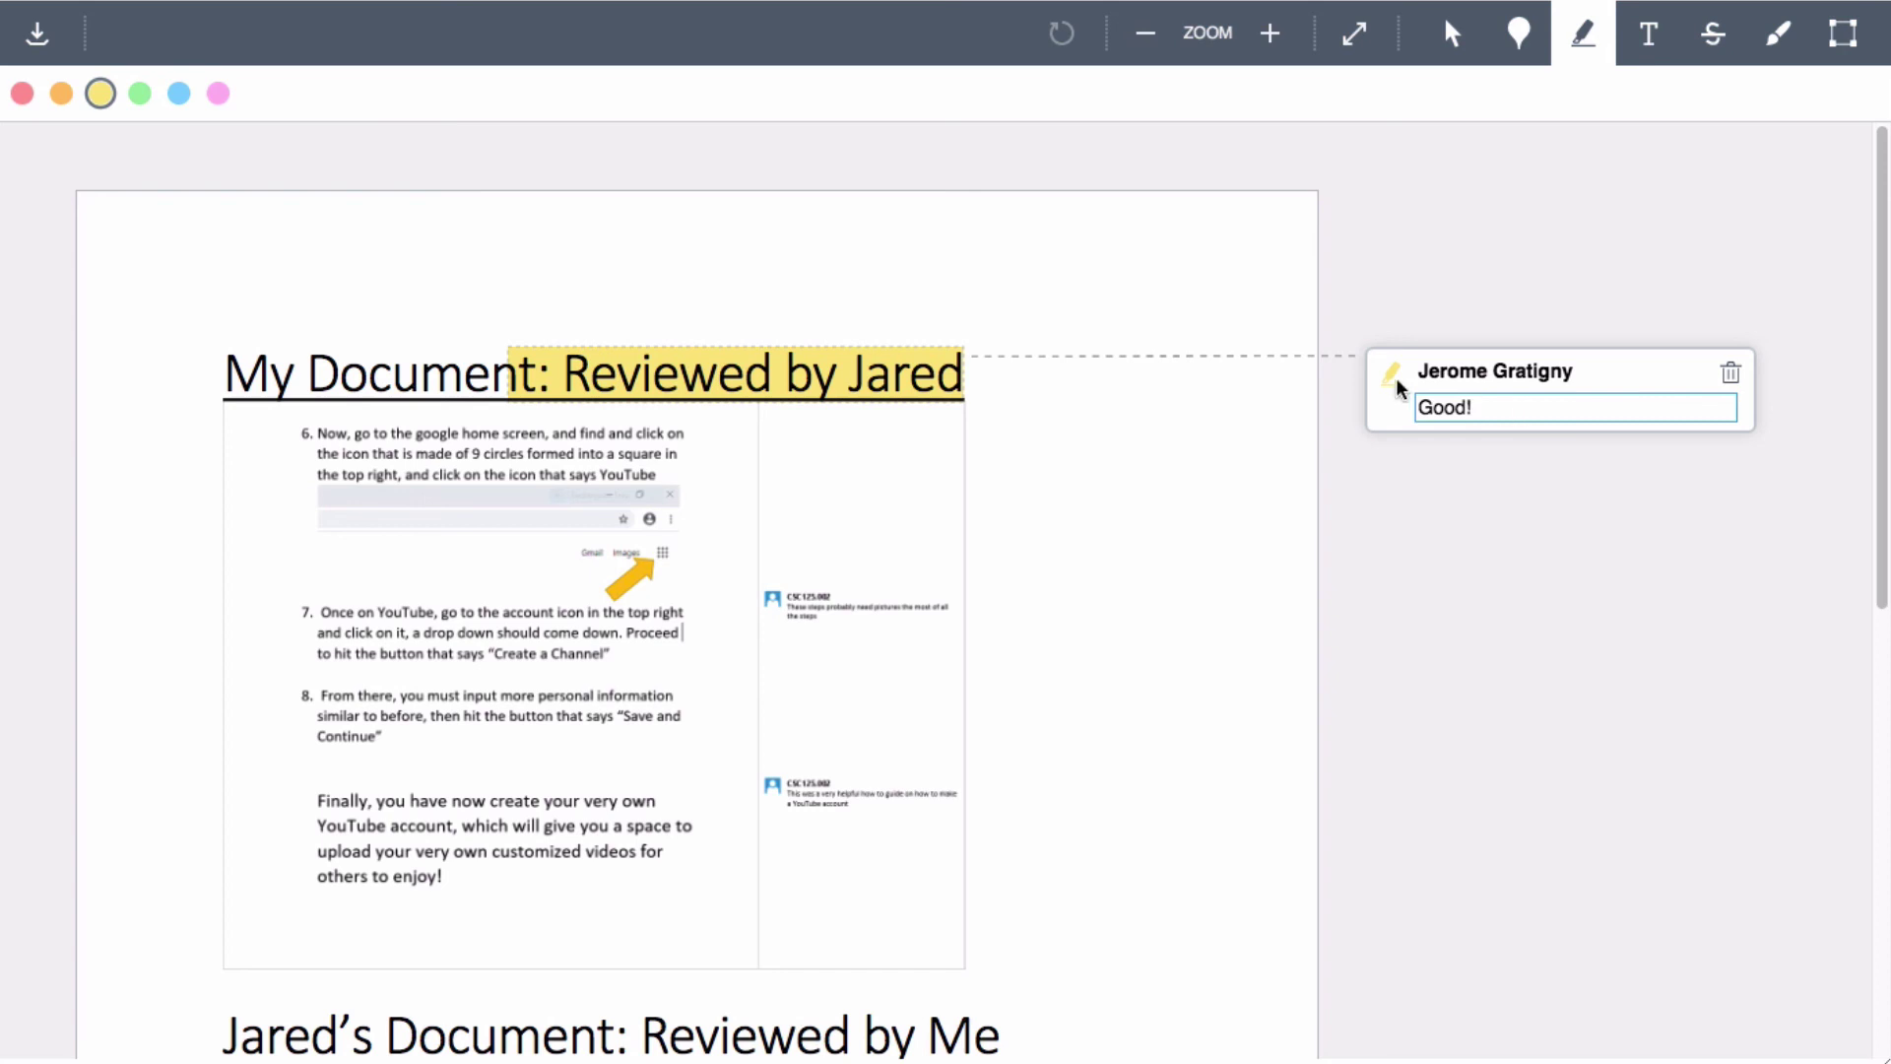
pyautogui.click(1532, 616)
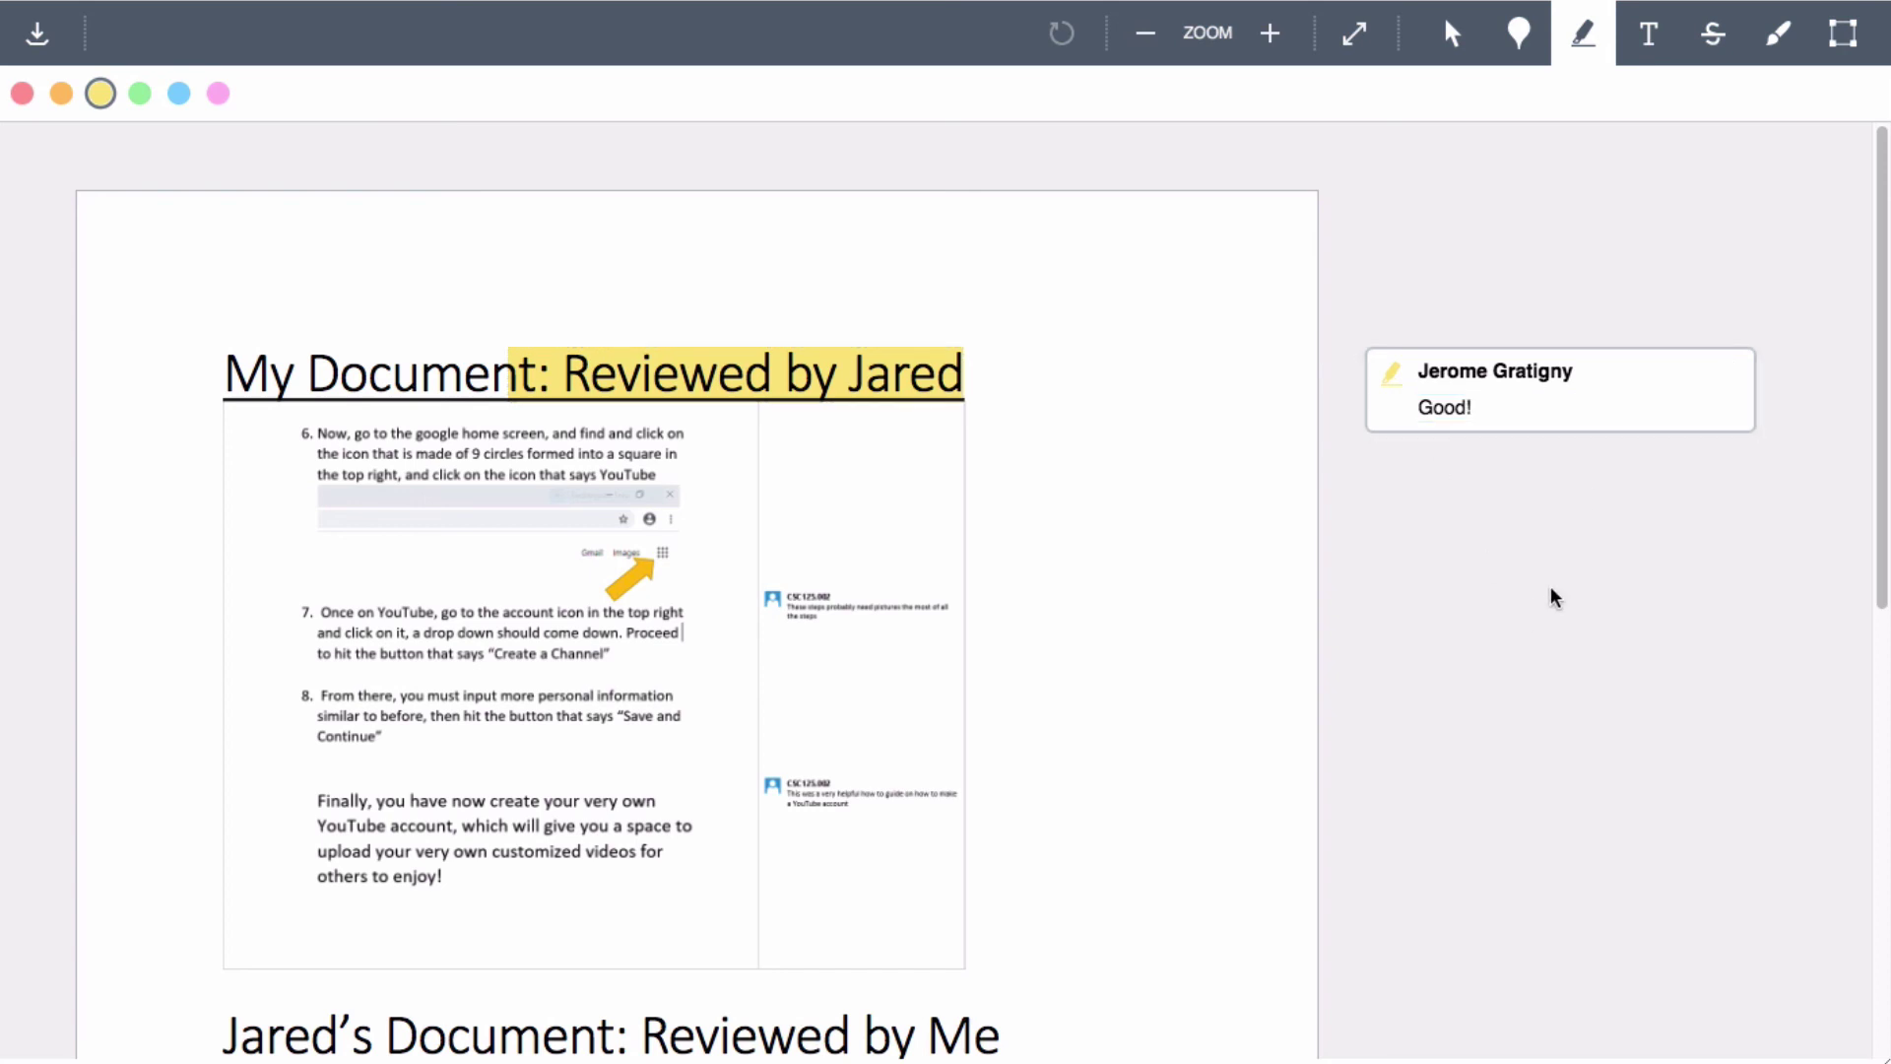
# Add the free text annotation "Good" in the blank area beside the item 6 screenshot
pyautogui.click(1655, 57)
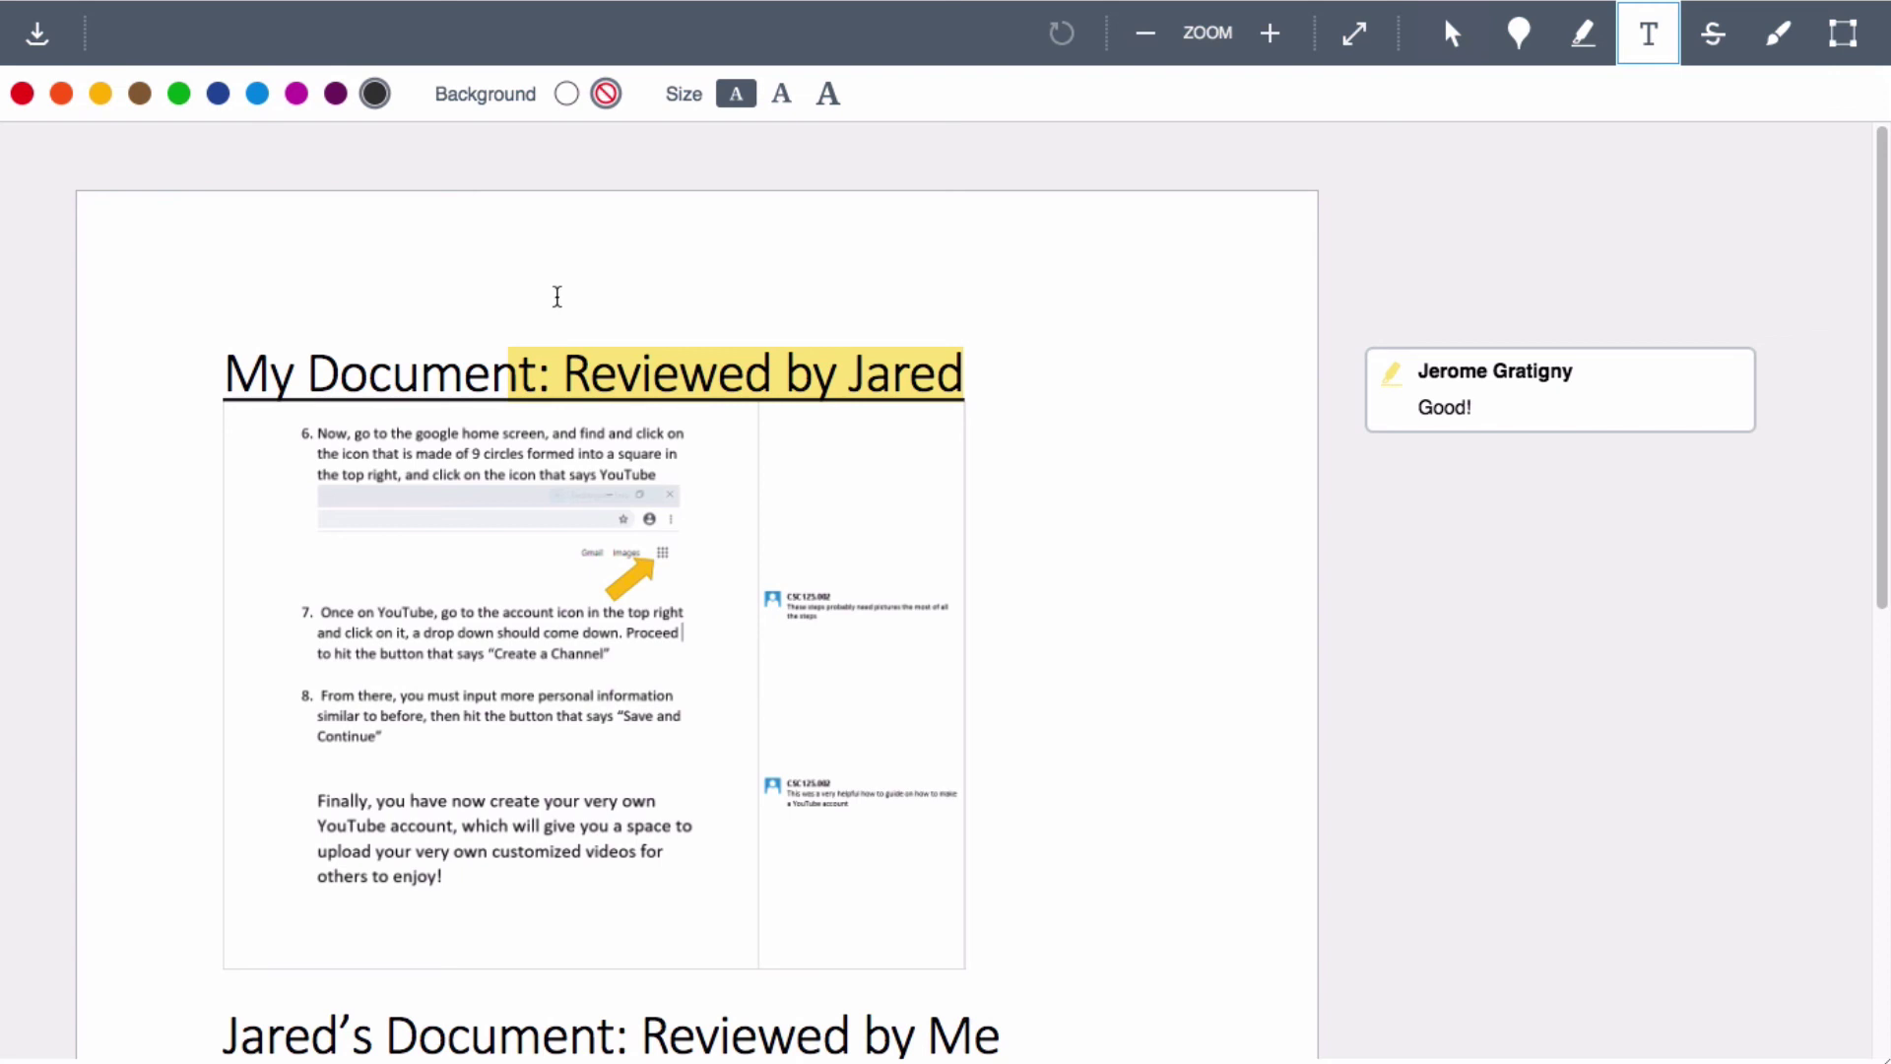
pyautogui.click(1005, 544)
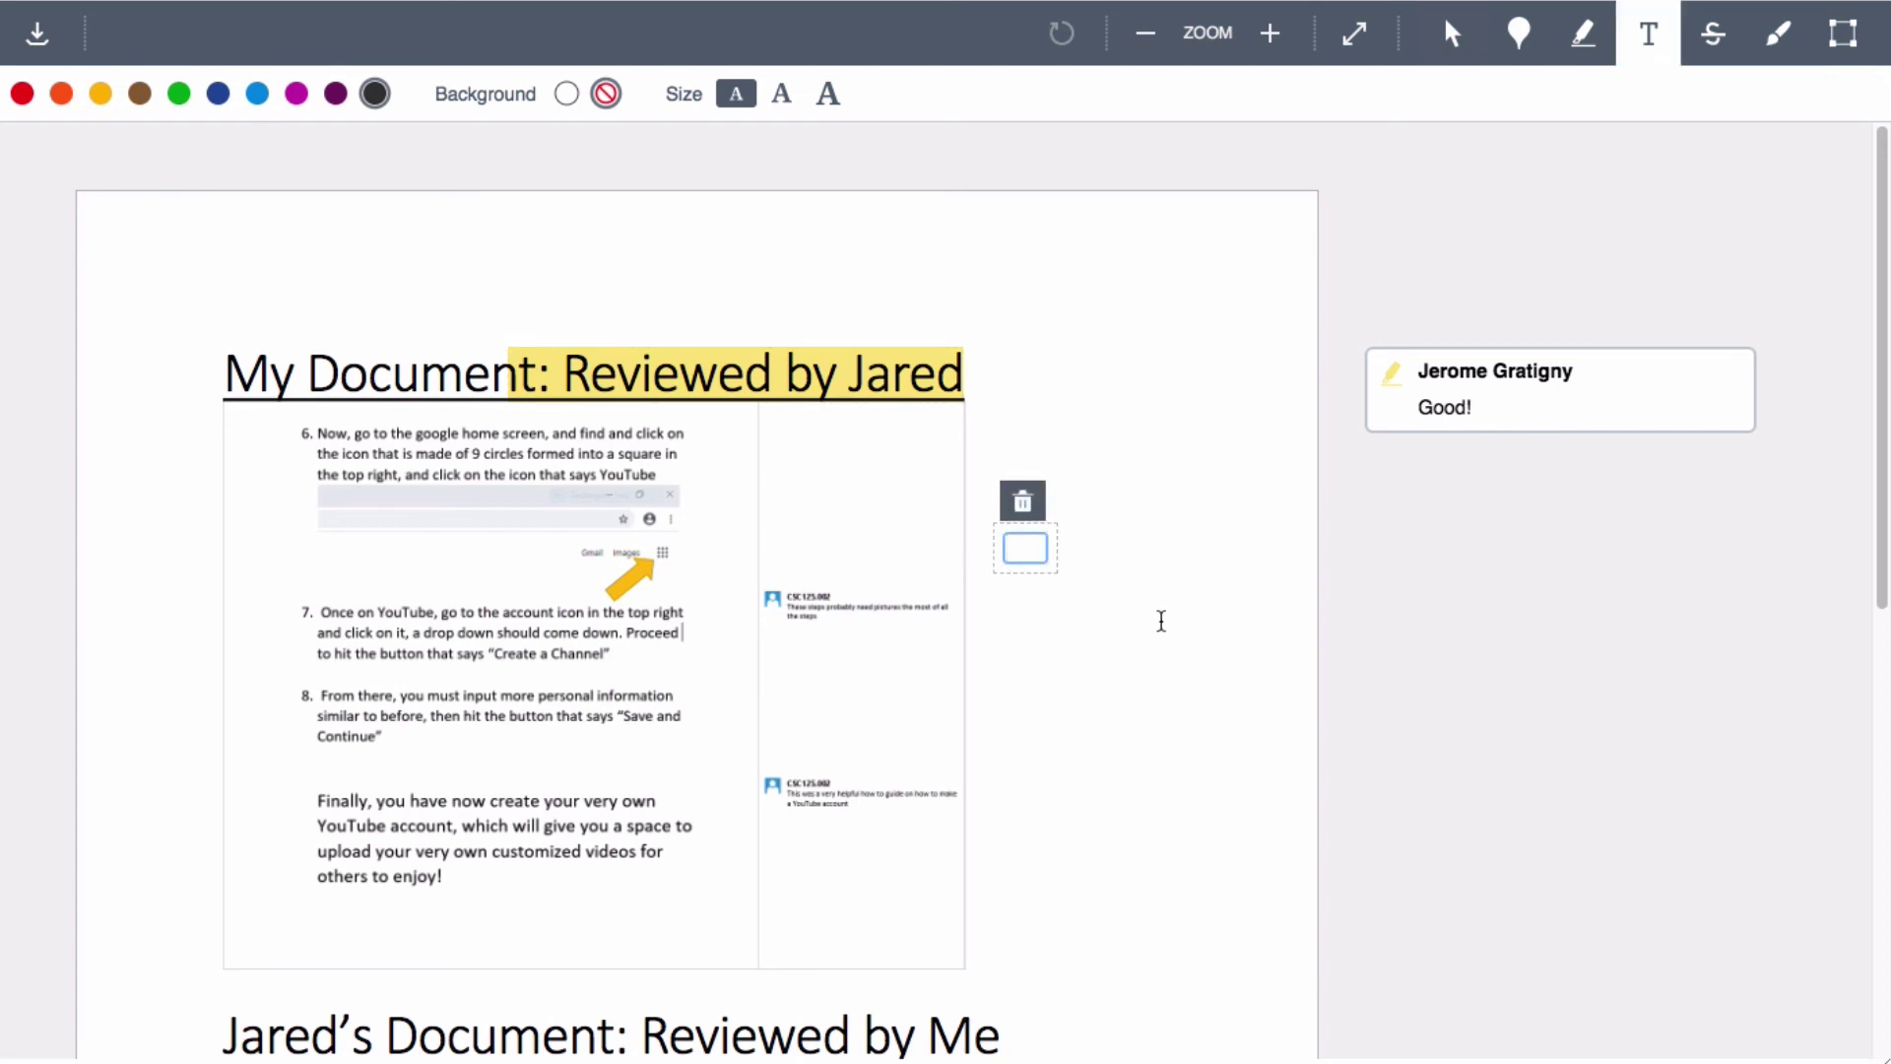
pyautogui.write('Good')
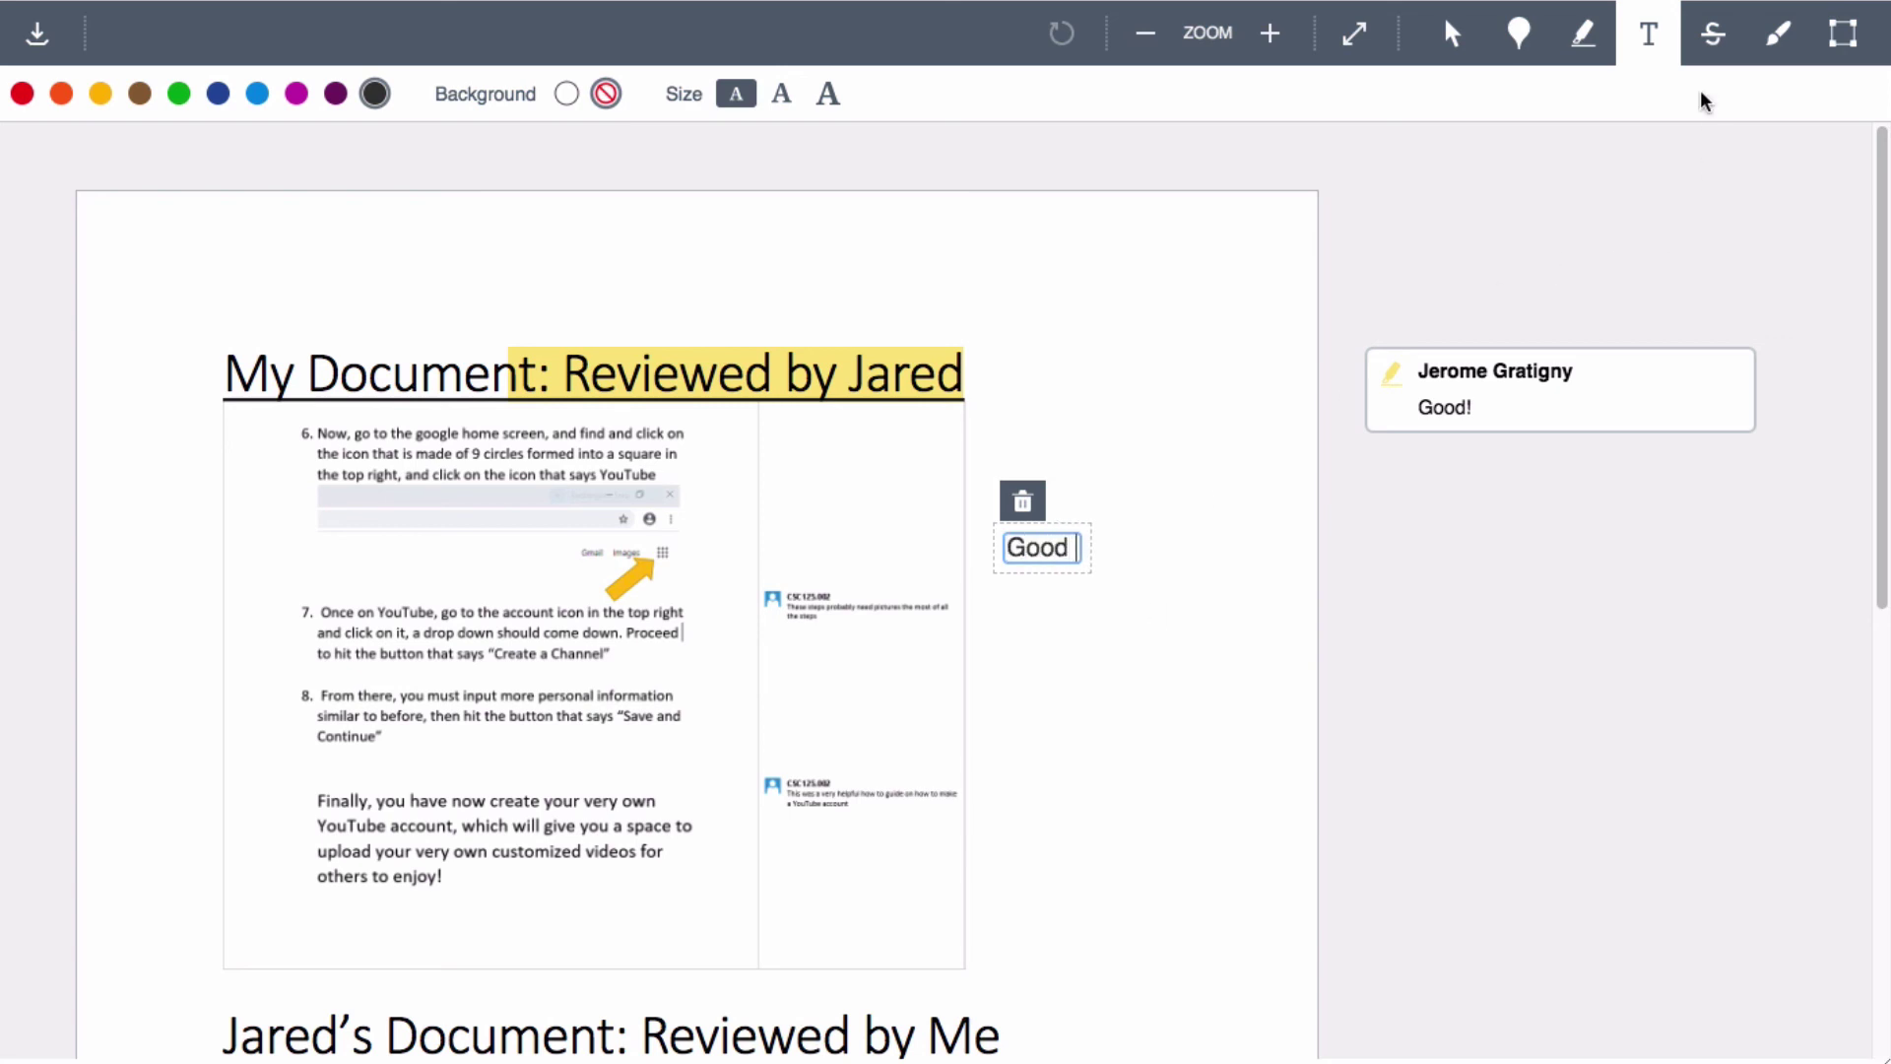
# Strike out "My Document" in the first heading in red and open its comment field
pyautogui.click(1713, 35)
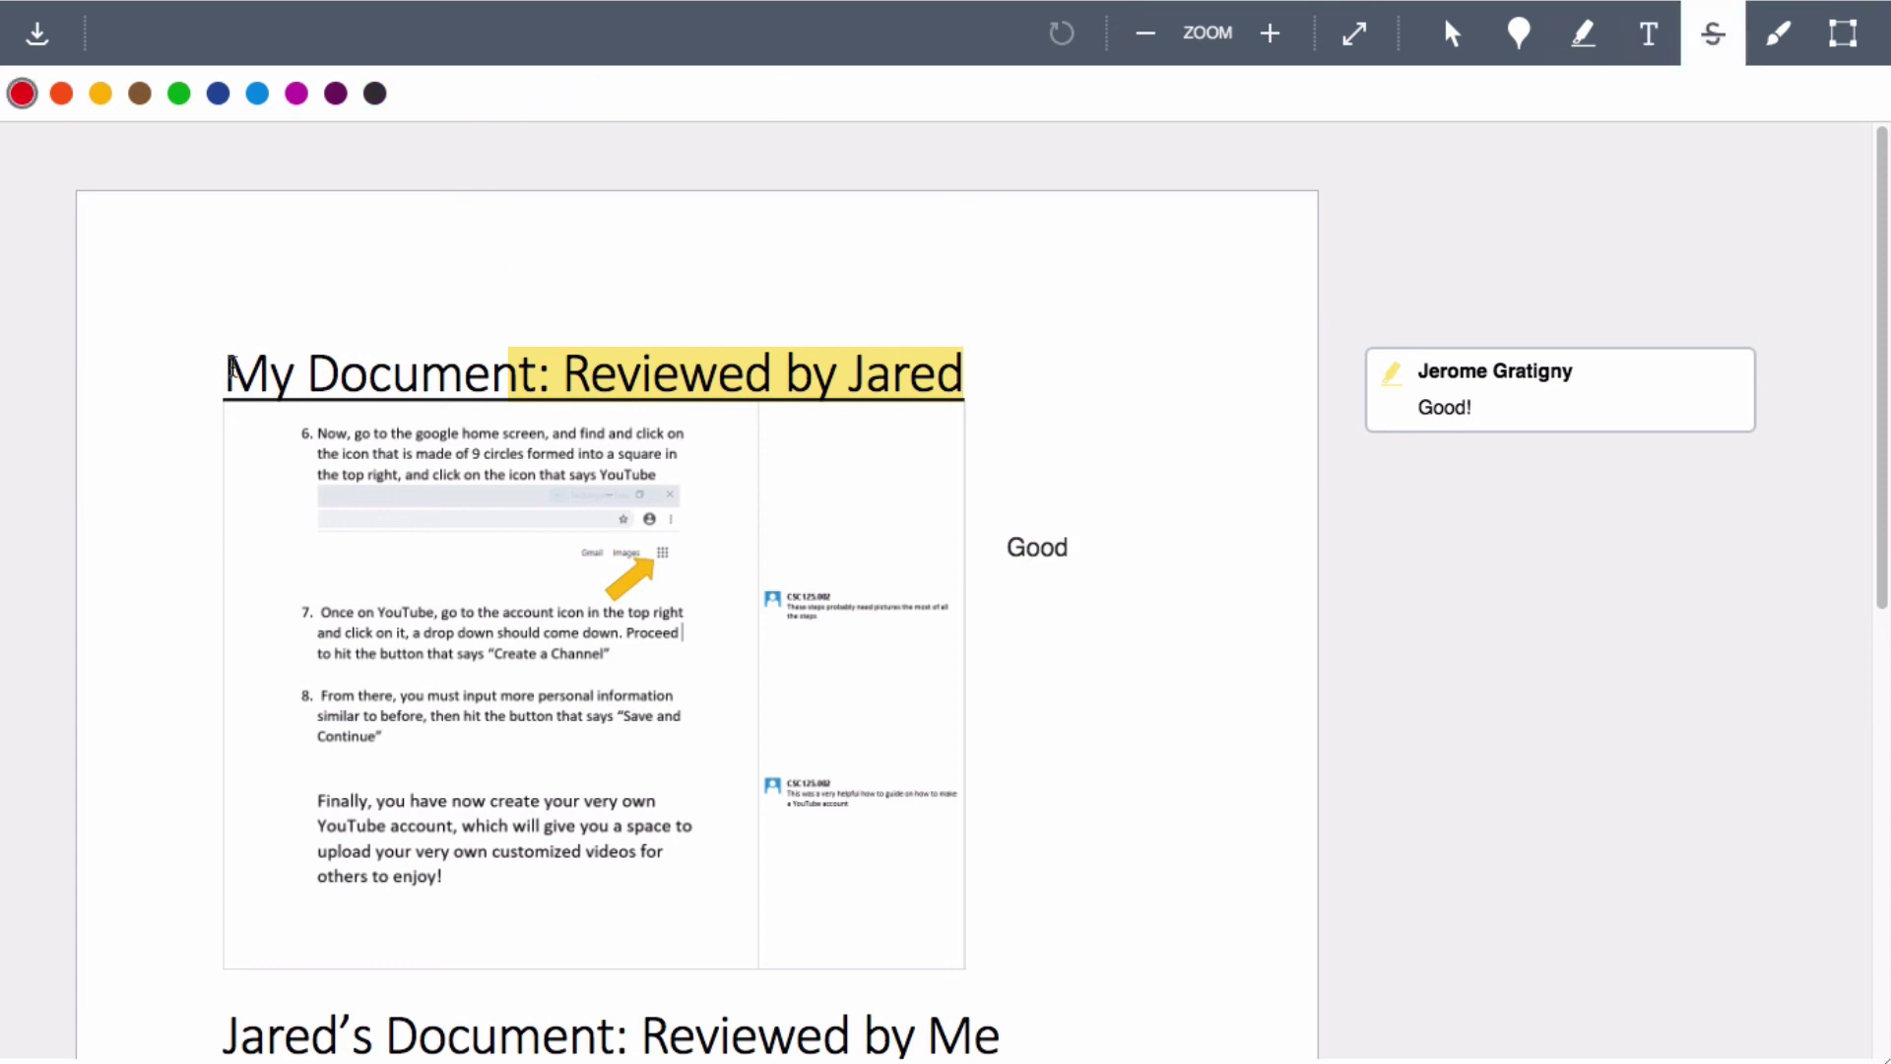
pyautogui.moveTo(224, 377); pyautogui.dragTo(533, 384)
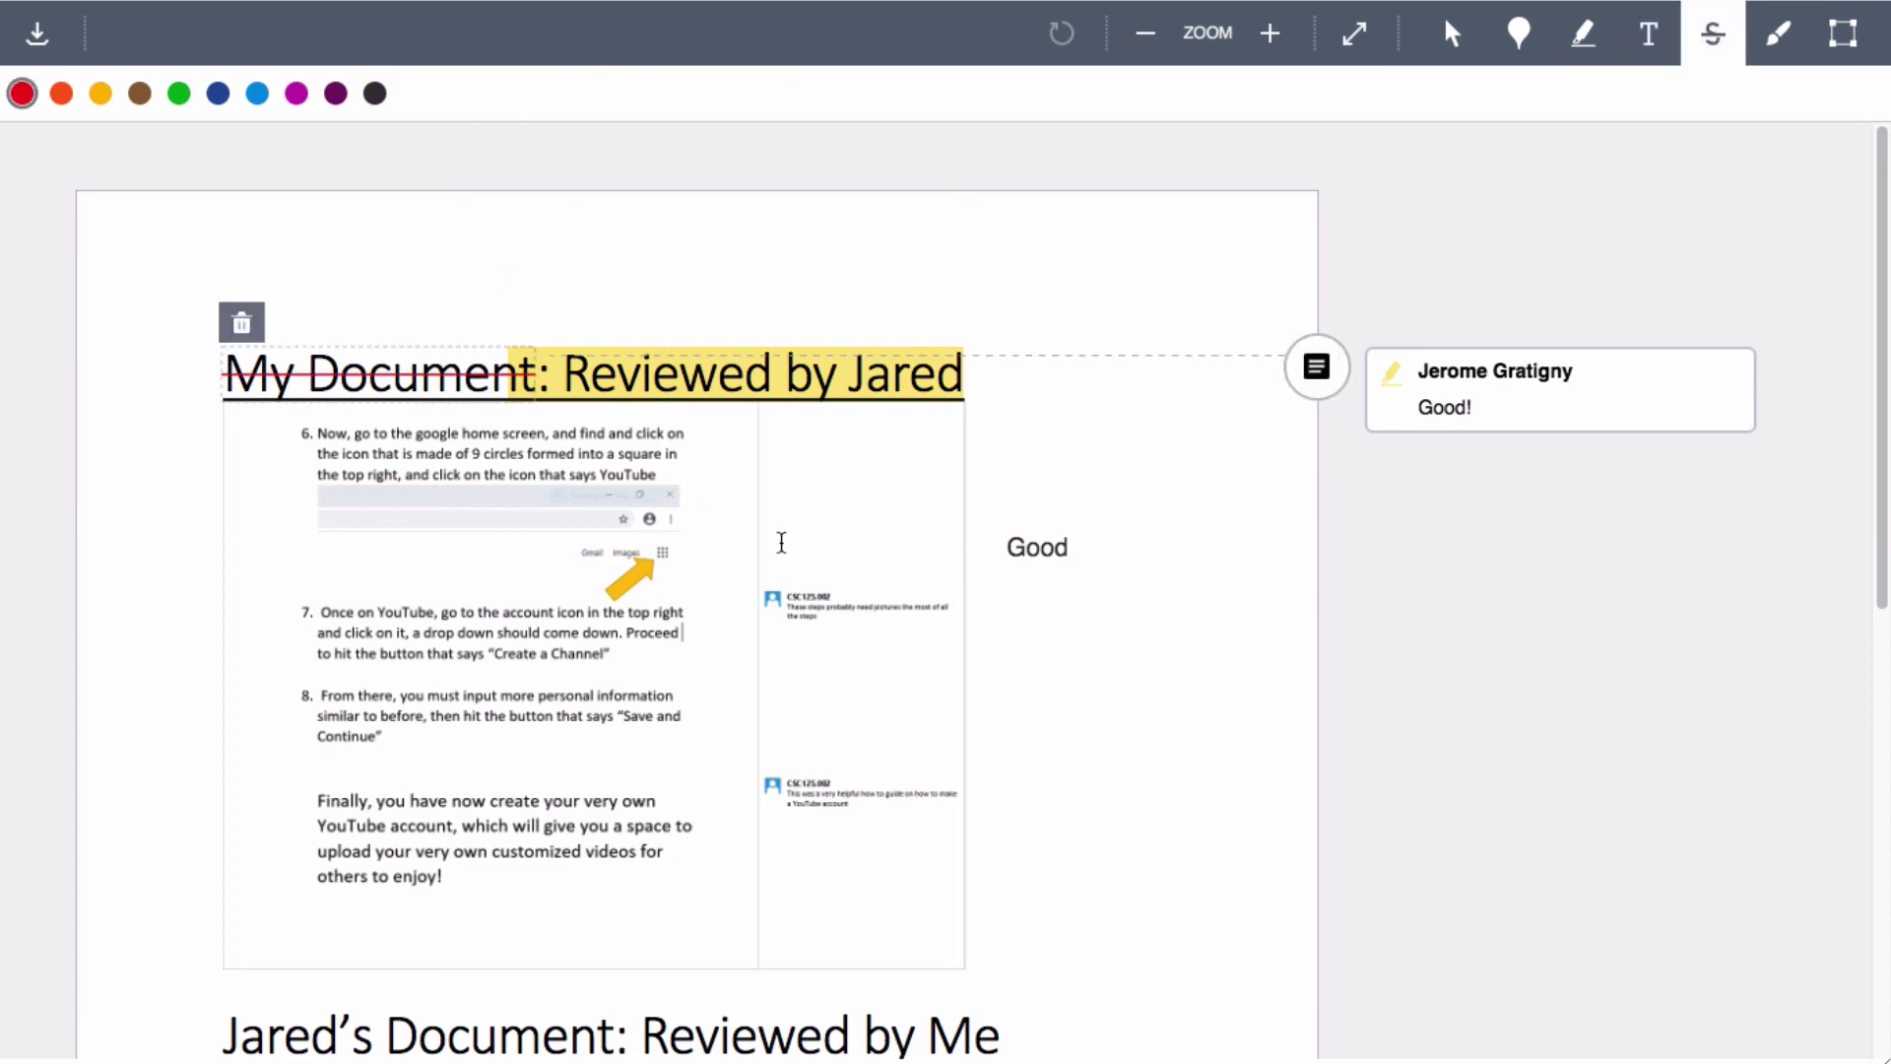
pyautogui.click(1325, 387)
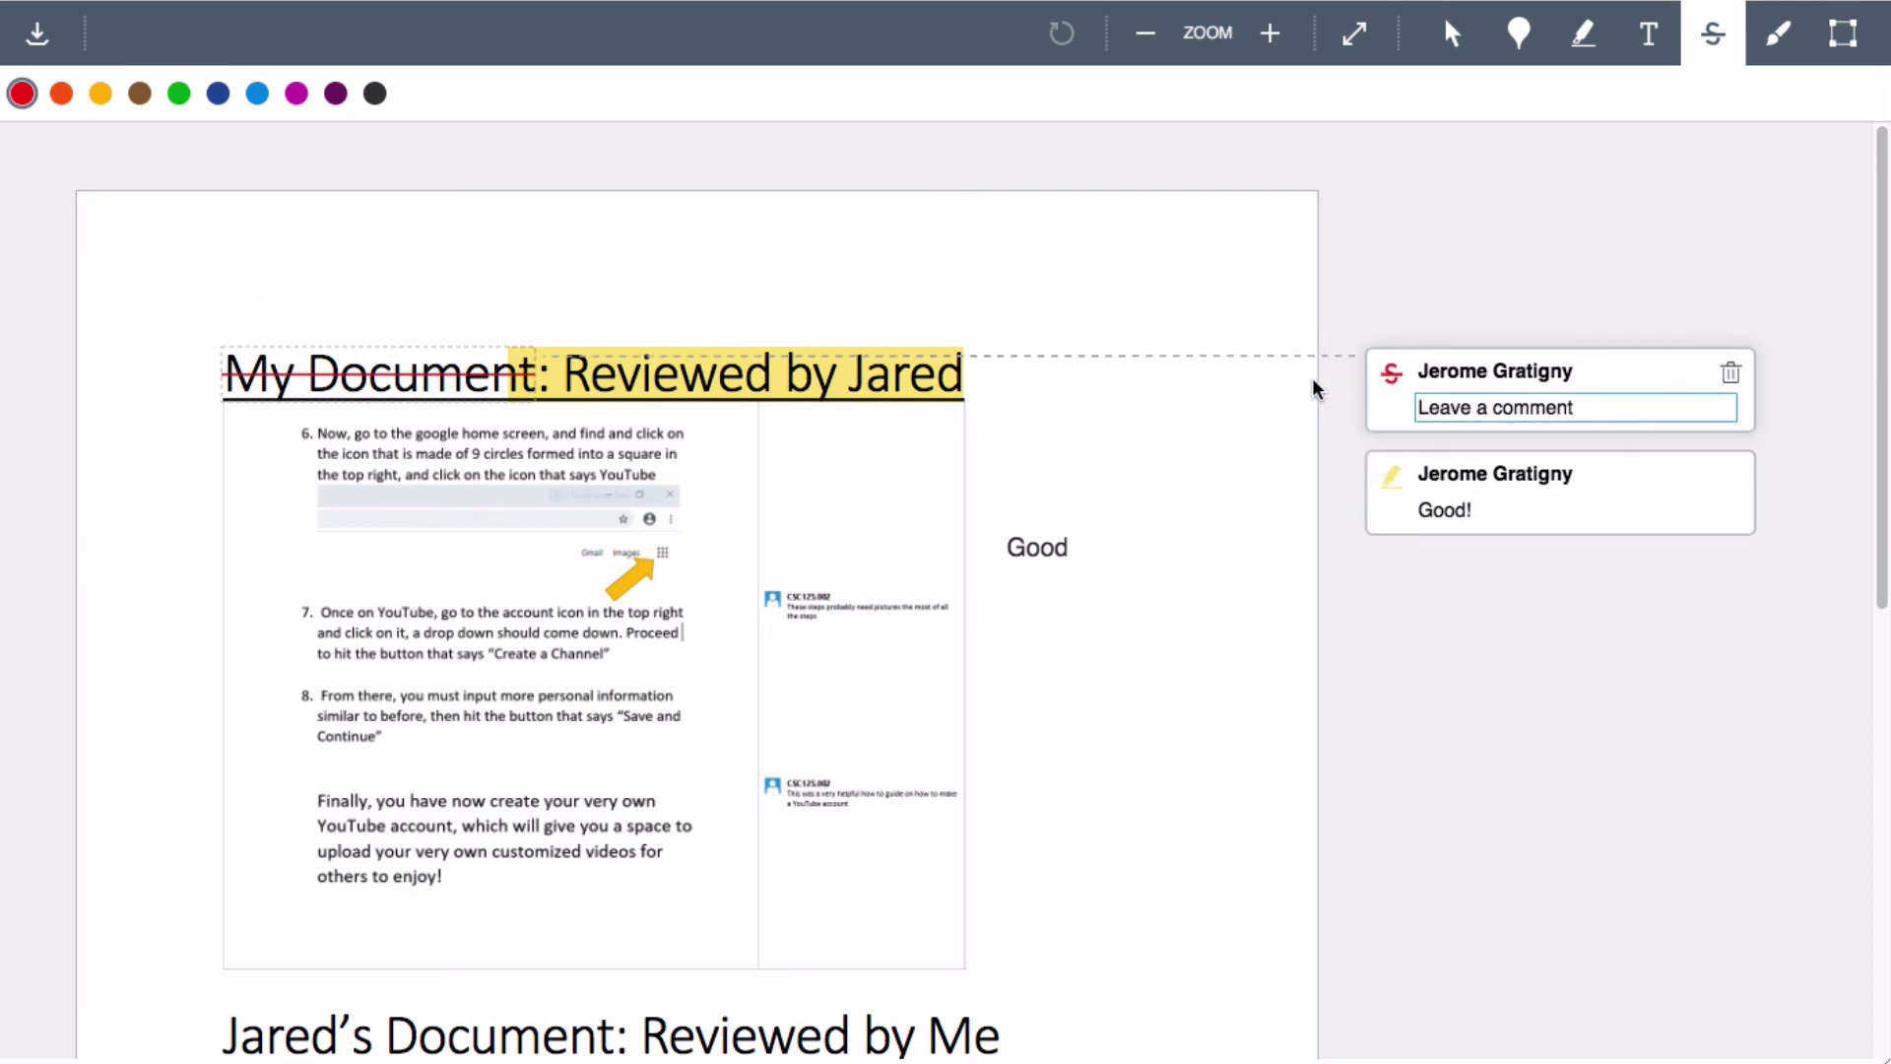
# Draw freehand in red: a loop around the first heading and items 6 and 7, a short line beside item 8, and a stroke across the closing paragraph
pyautogui.click(1777, 58)
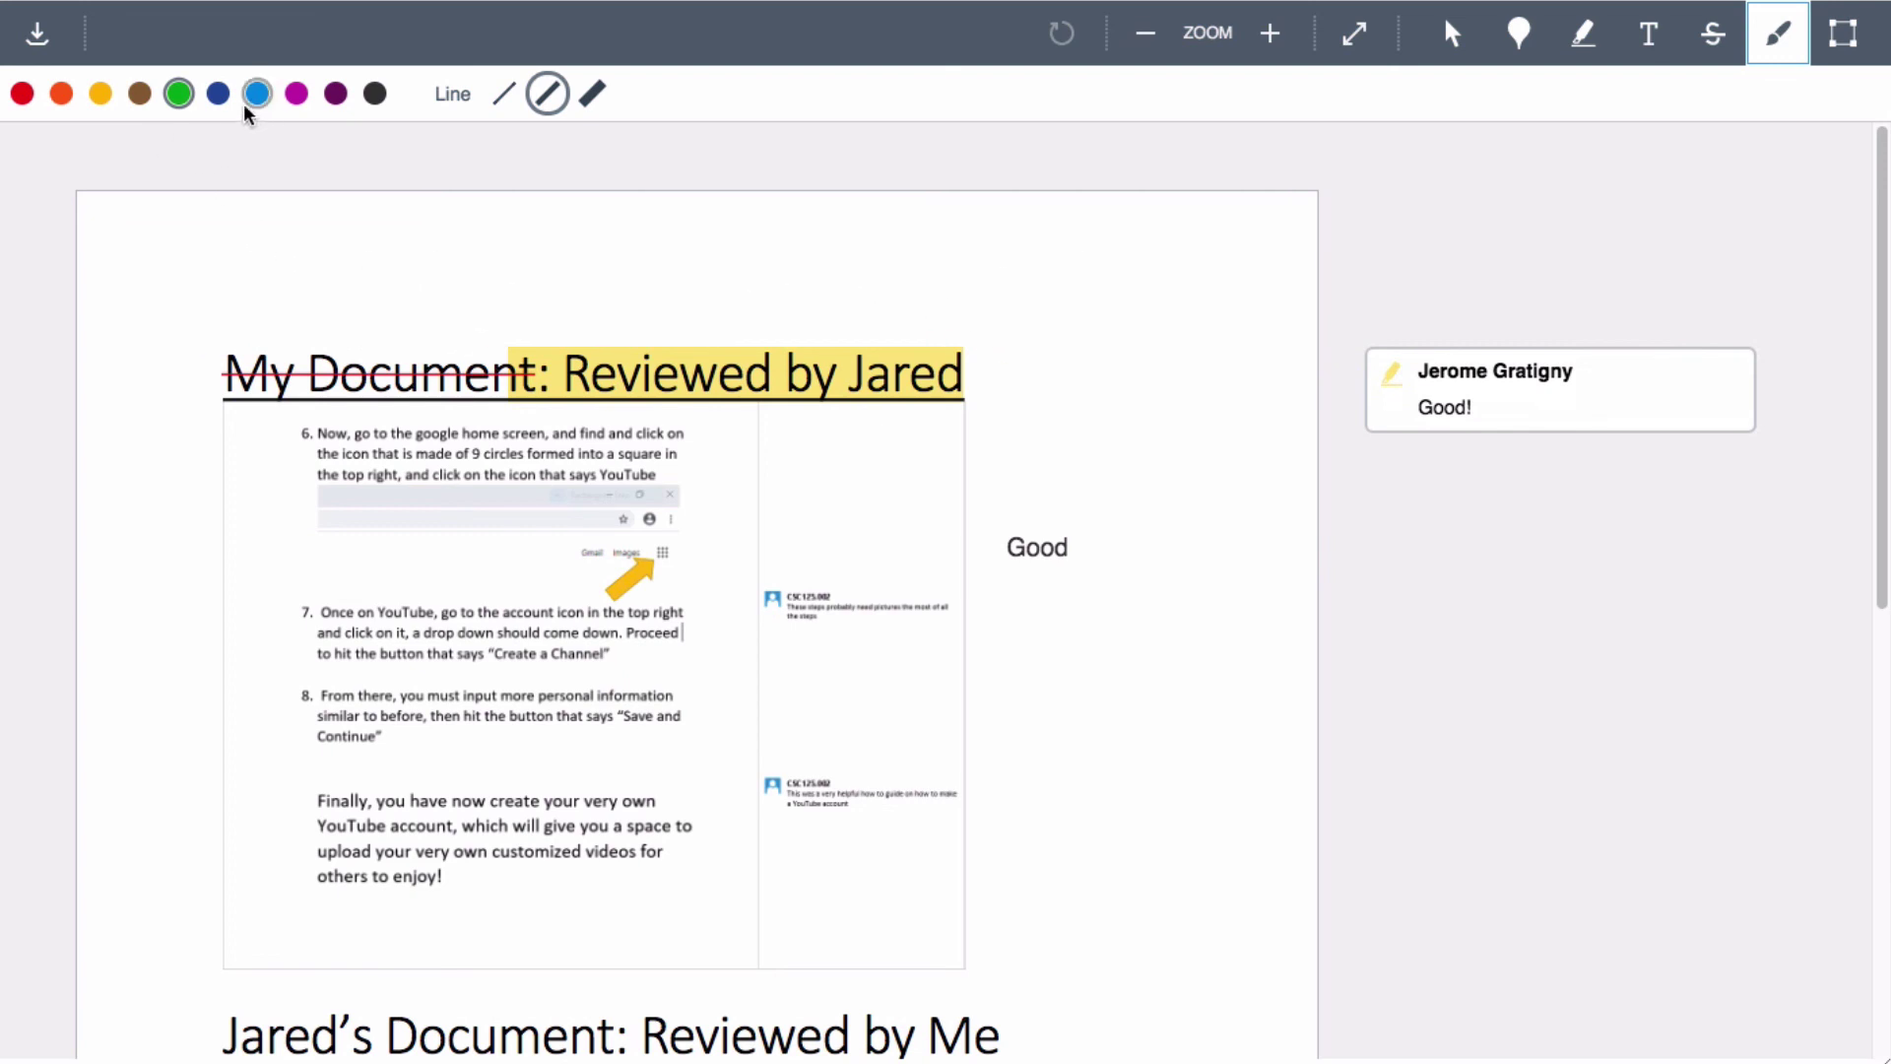
pyautogui.click(22, 93)
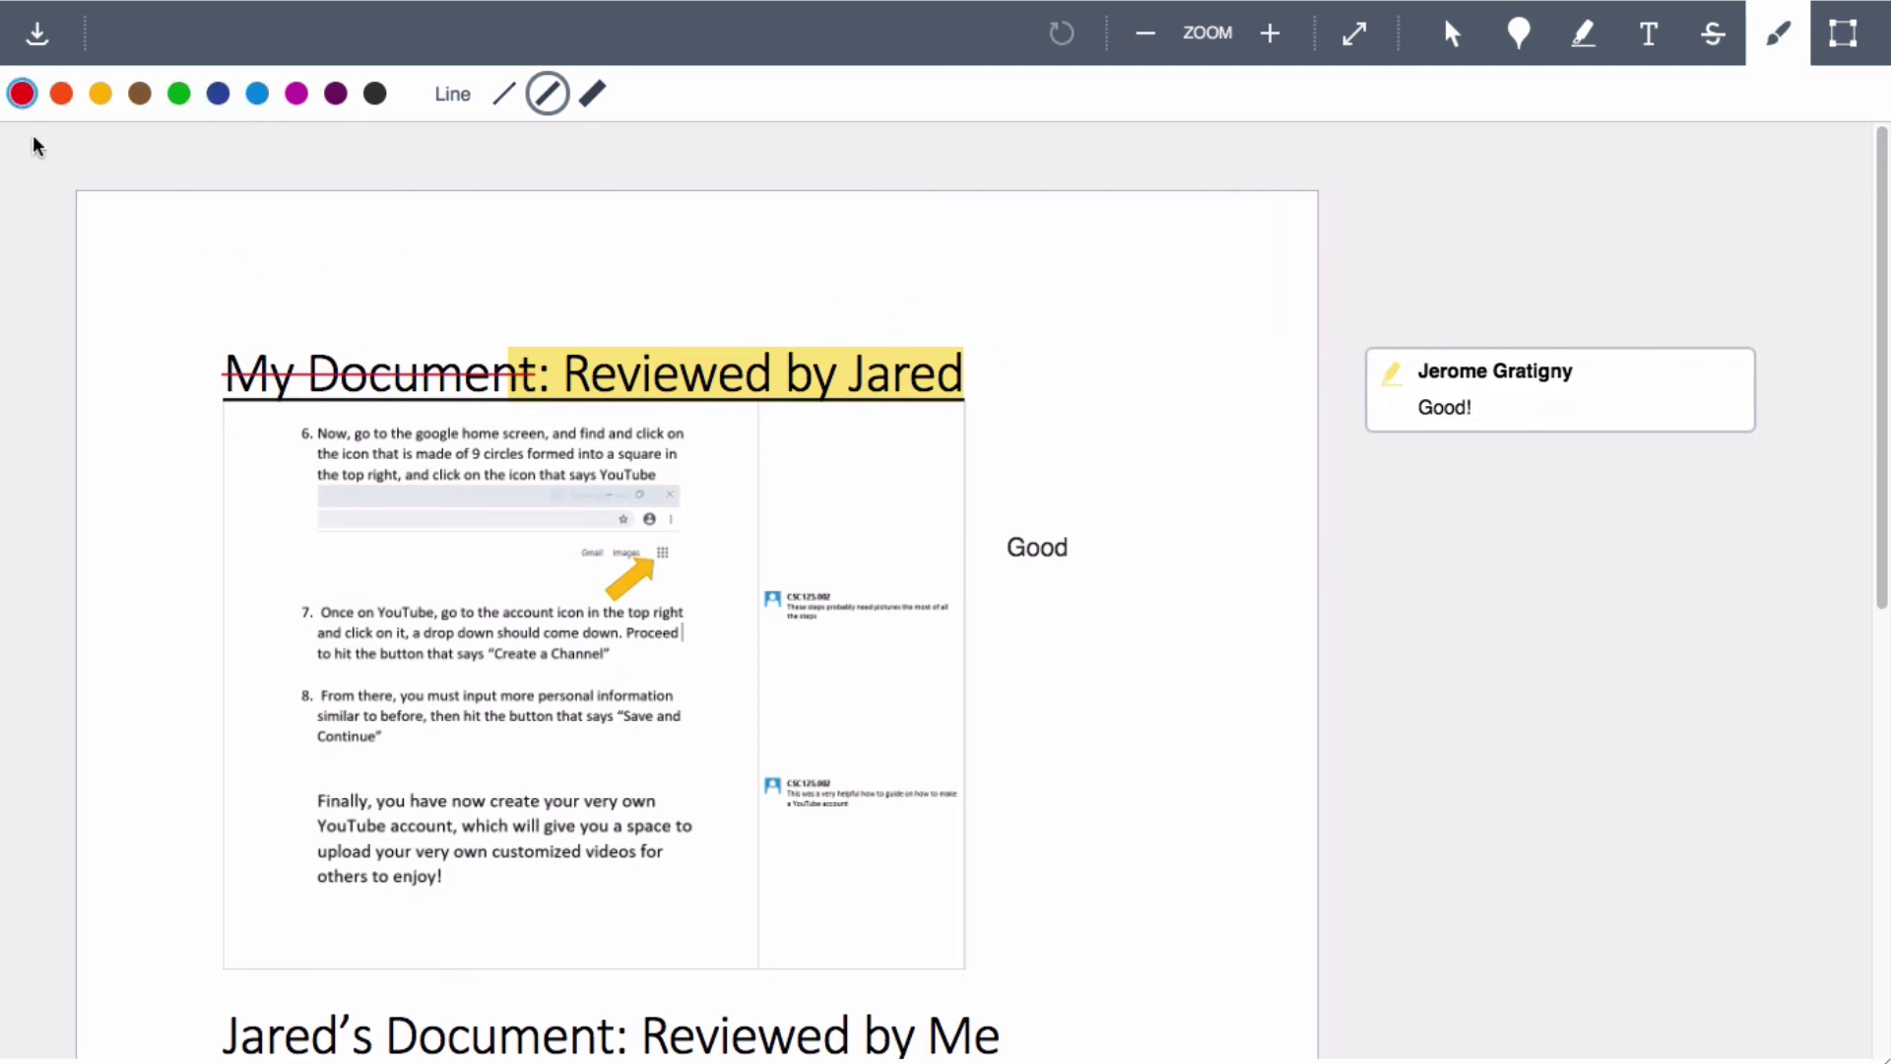
pyautogui.moveTo(672, 328)
pyautogui.mouseDown()
pyautogui.moveTo(810, 652)
pyautogui.moveTo(299, 386)
pyautogui.mouseUp()
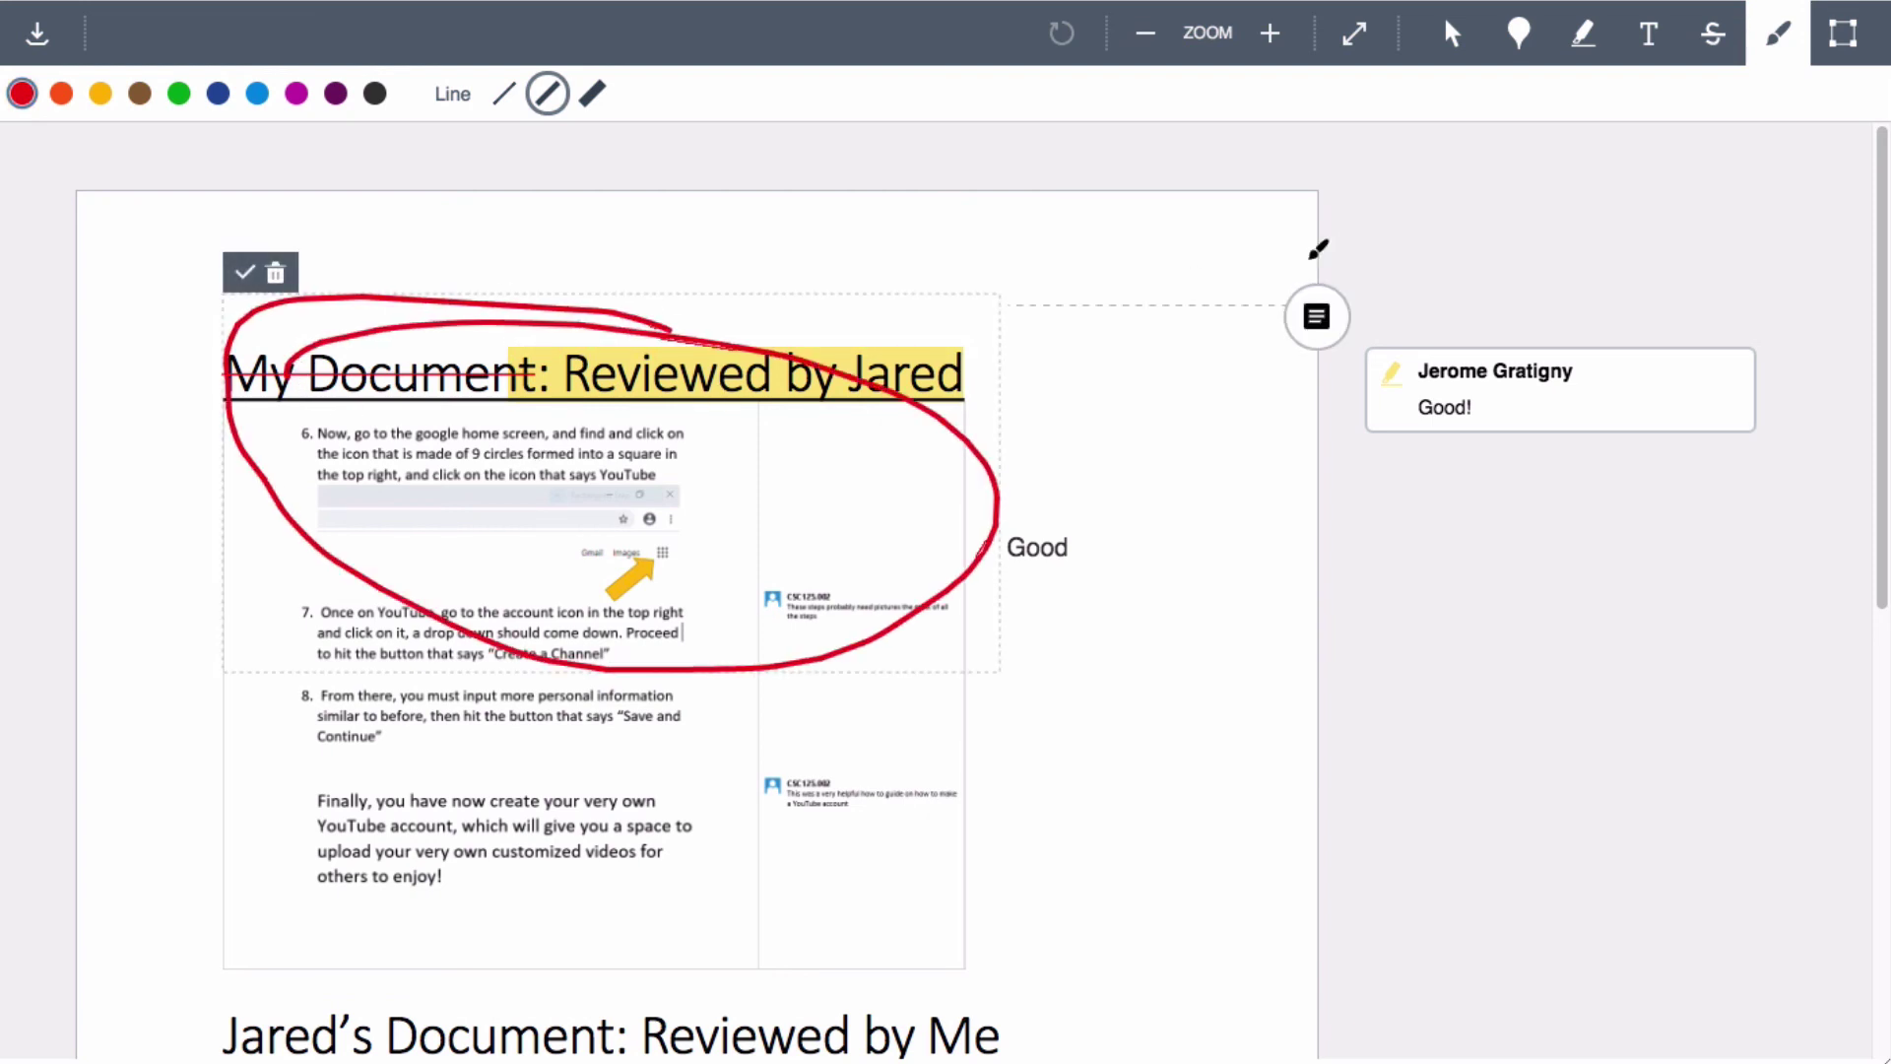
pyautogui.click(1318, 318)
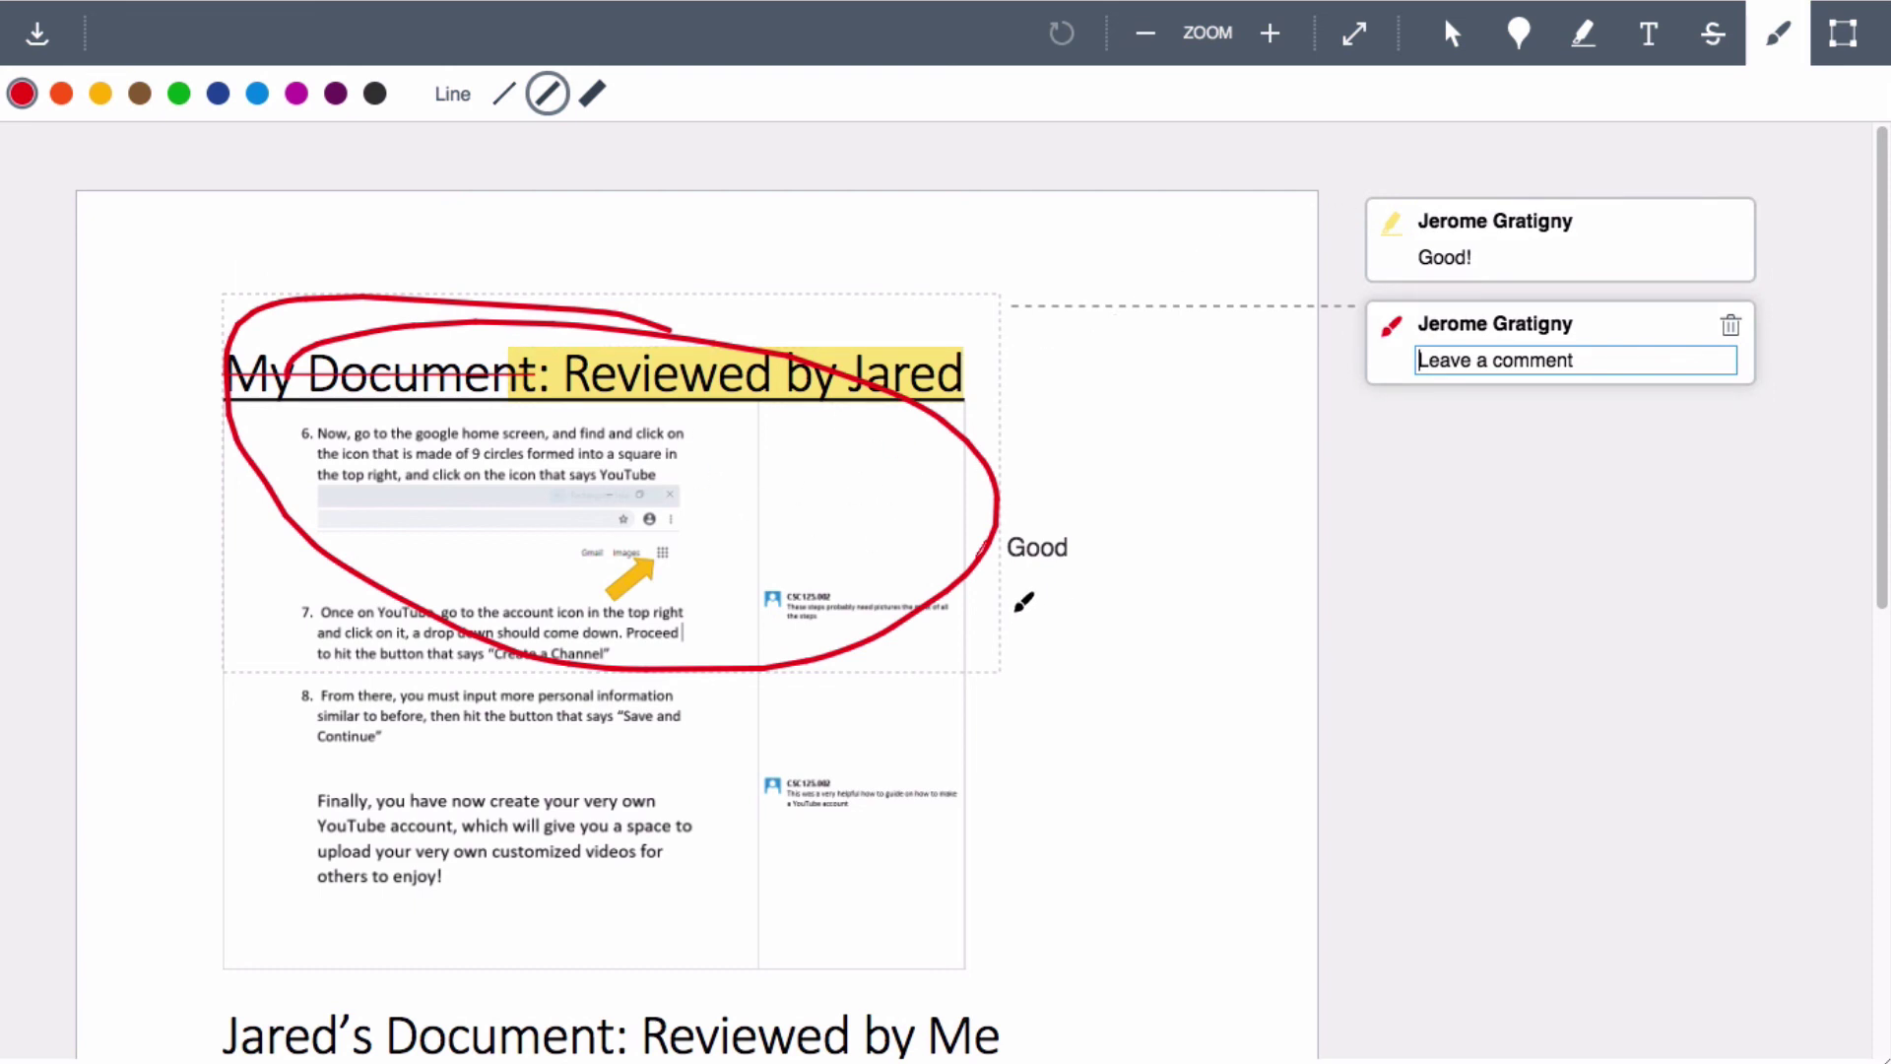
pyautogui.moveTo(922, 677); pyautogui.dragTo(1170, 693)
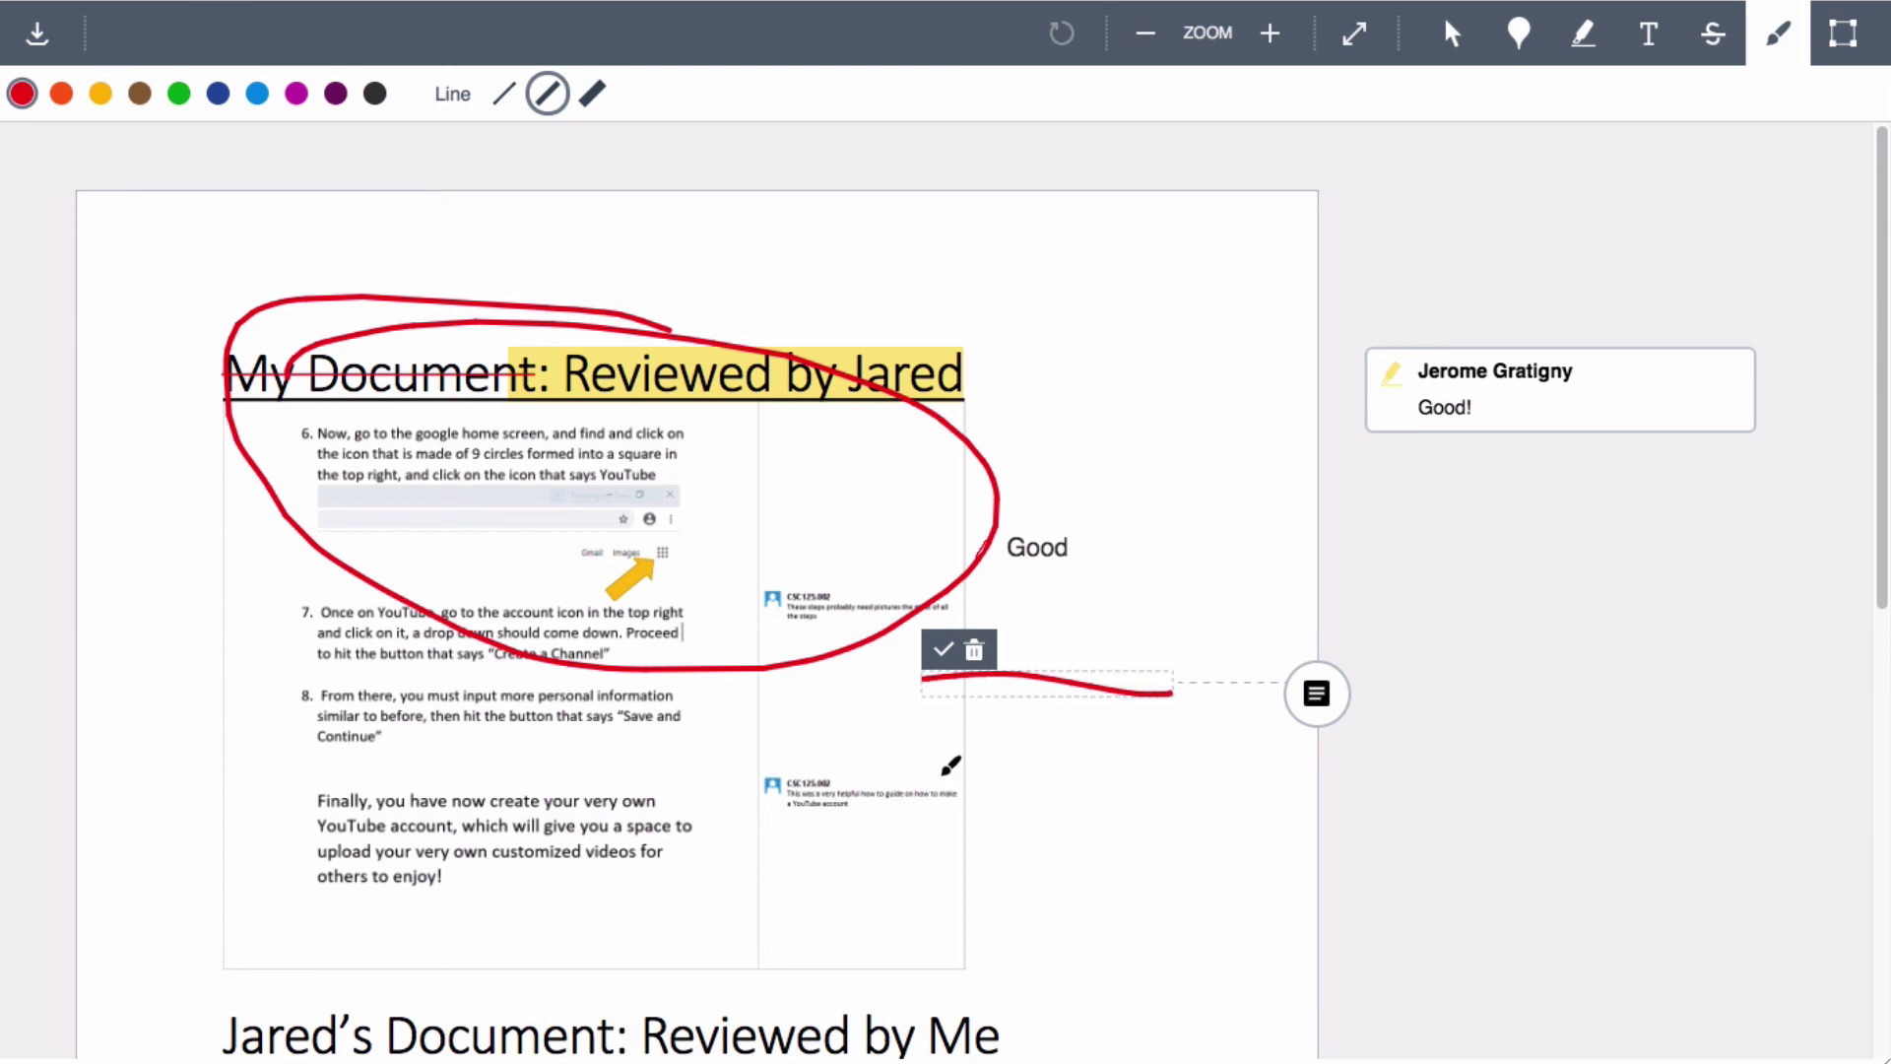
pyautogui.moveTo(295, 886)
pyautogui.mouseDown()
pyautogui.moveTo(528, 859)
pyautogui.moveTo(695, 782)
pyautogui.mouseUp()
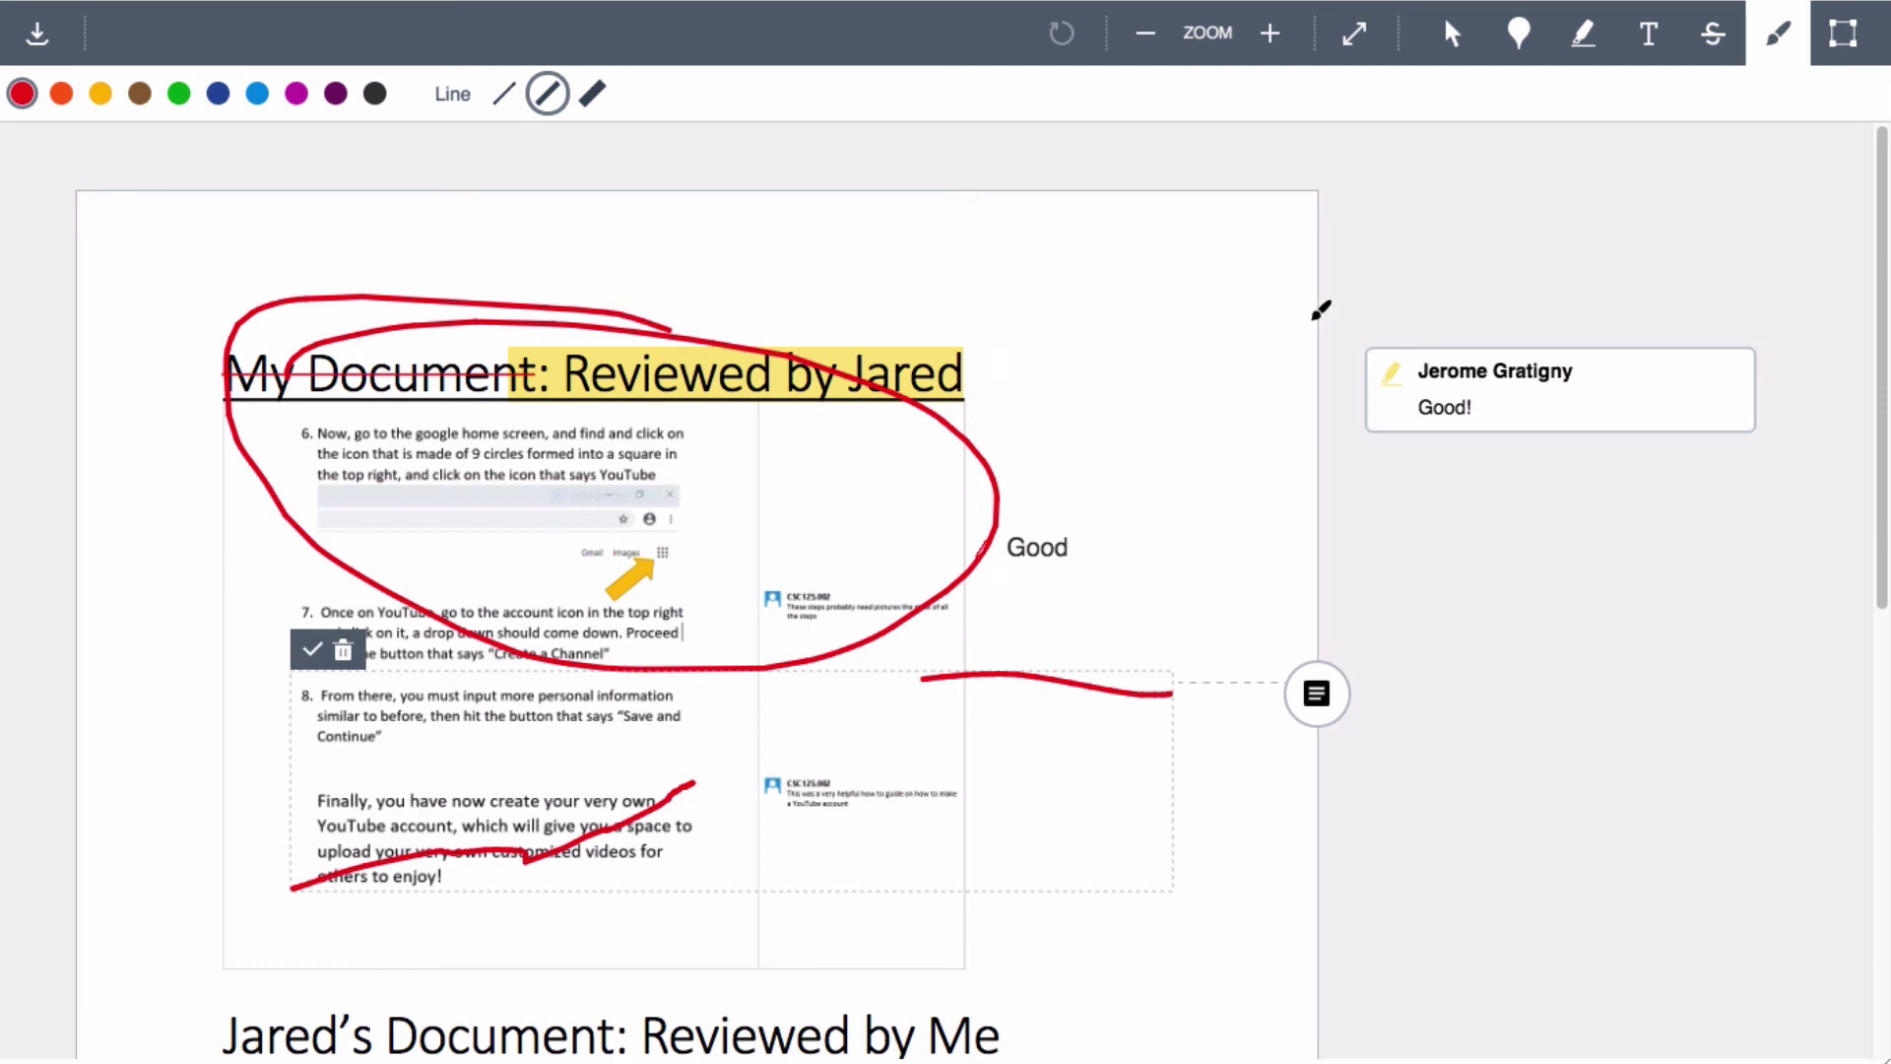
# Draw a blue box annotation around the document area from the item 6 screenshot down past the closing paragraph
pyautogui.click(1844, 39)
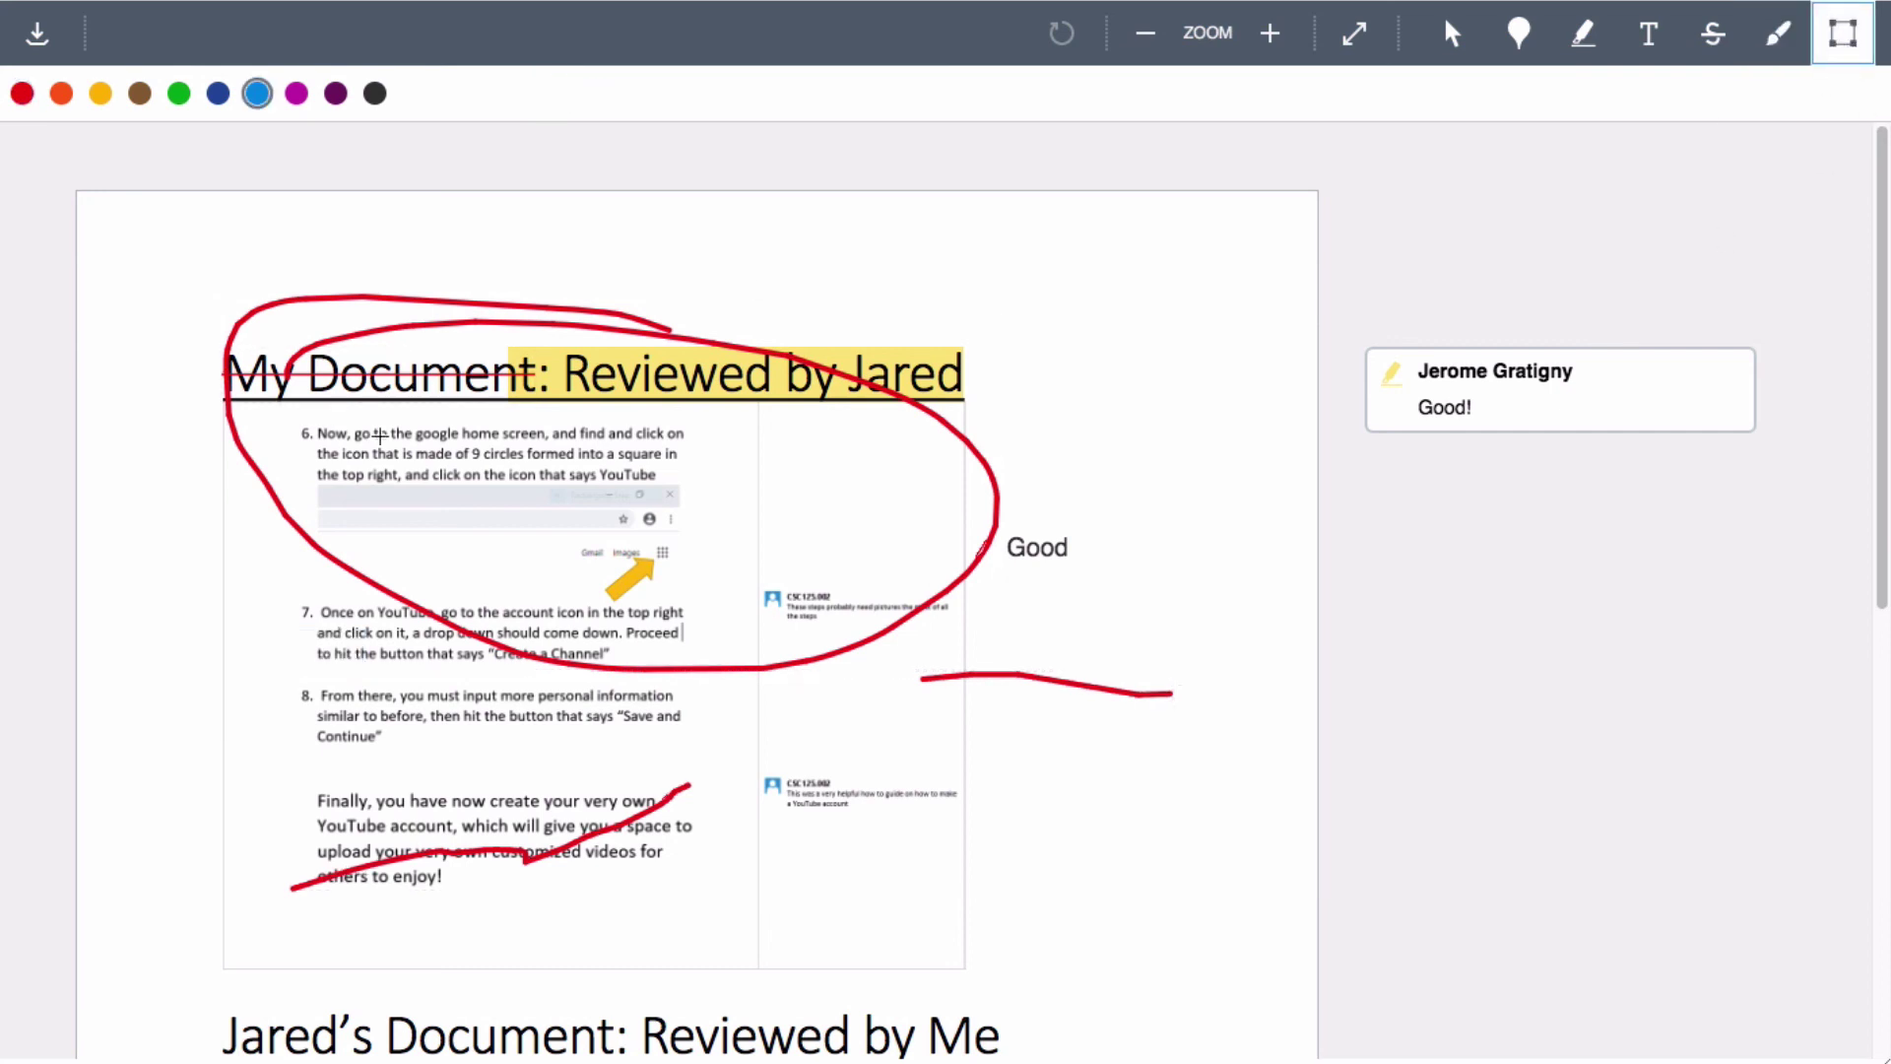
pyautogui.moveTo(164, 509); pyautogui.dragTo(1015, 985)
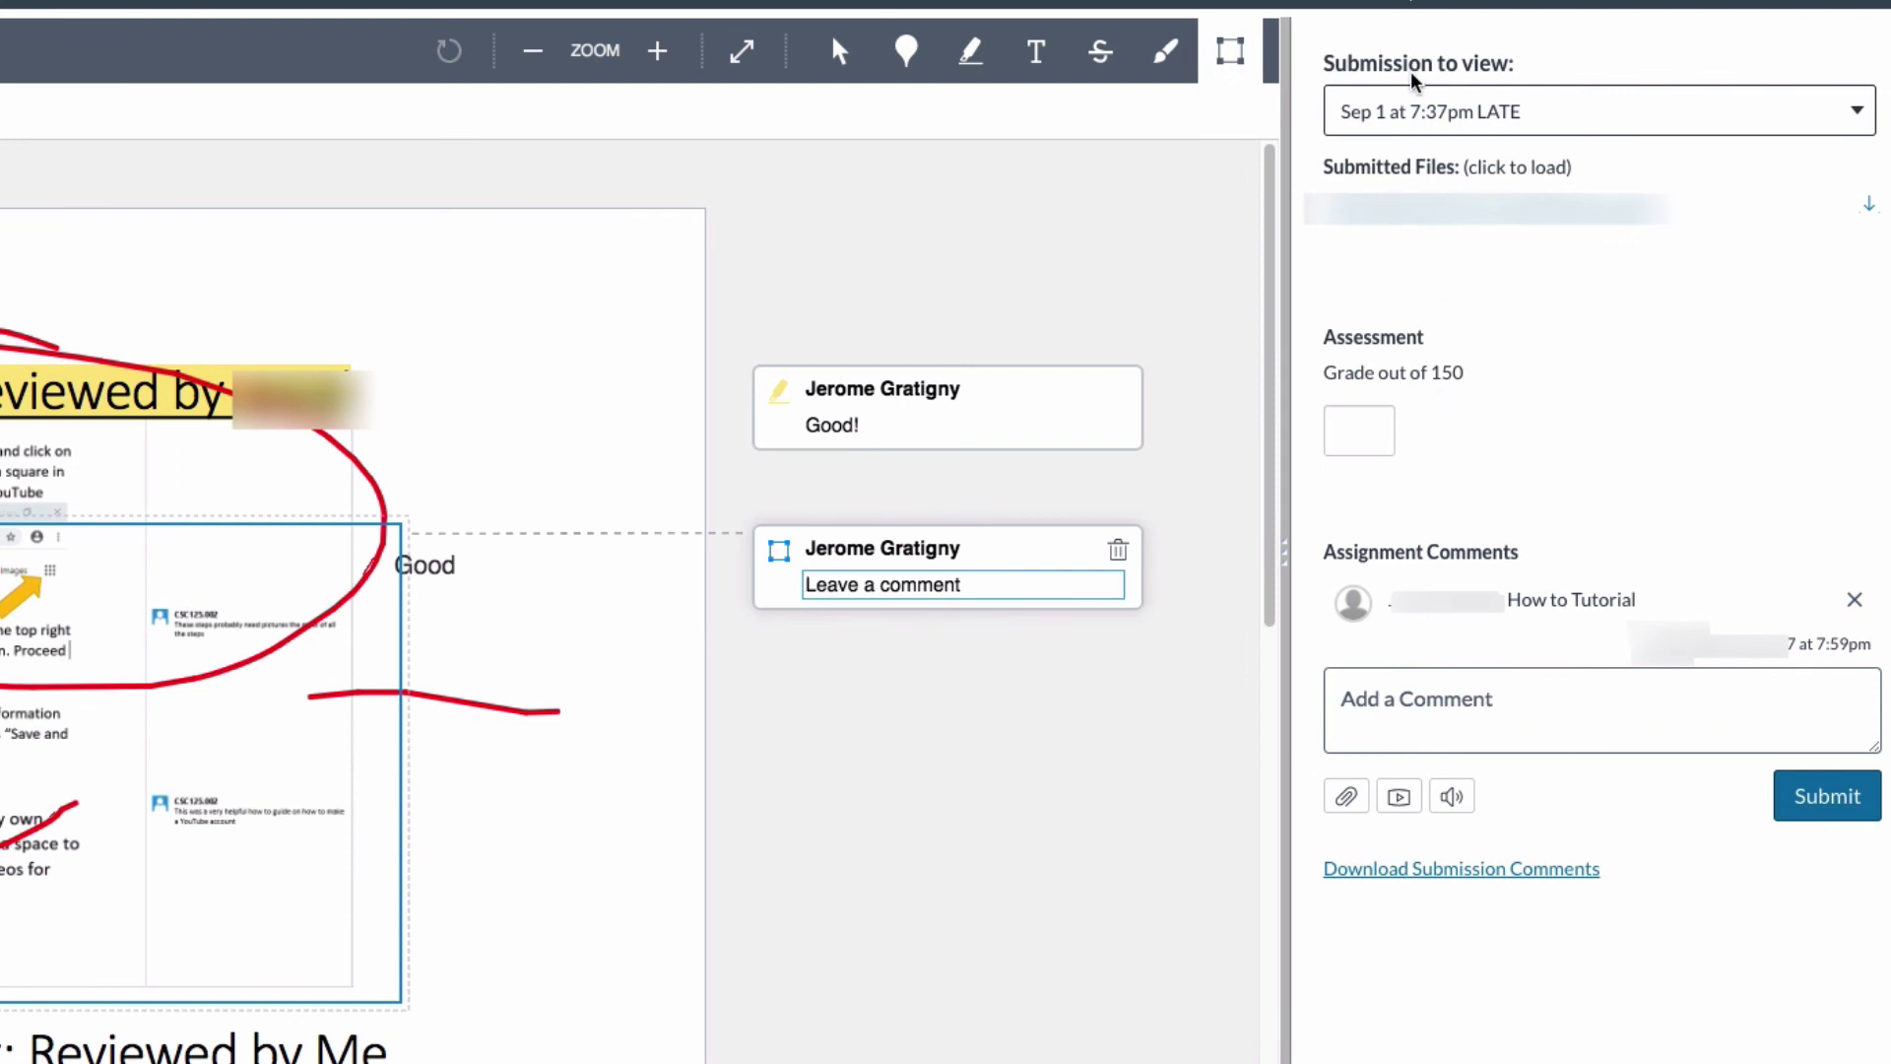
# Set the submission's grade to 150 and download the student's submitted file
pyautogui.click(1364, 435)
pyautogui.write('150')
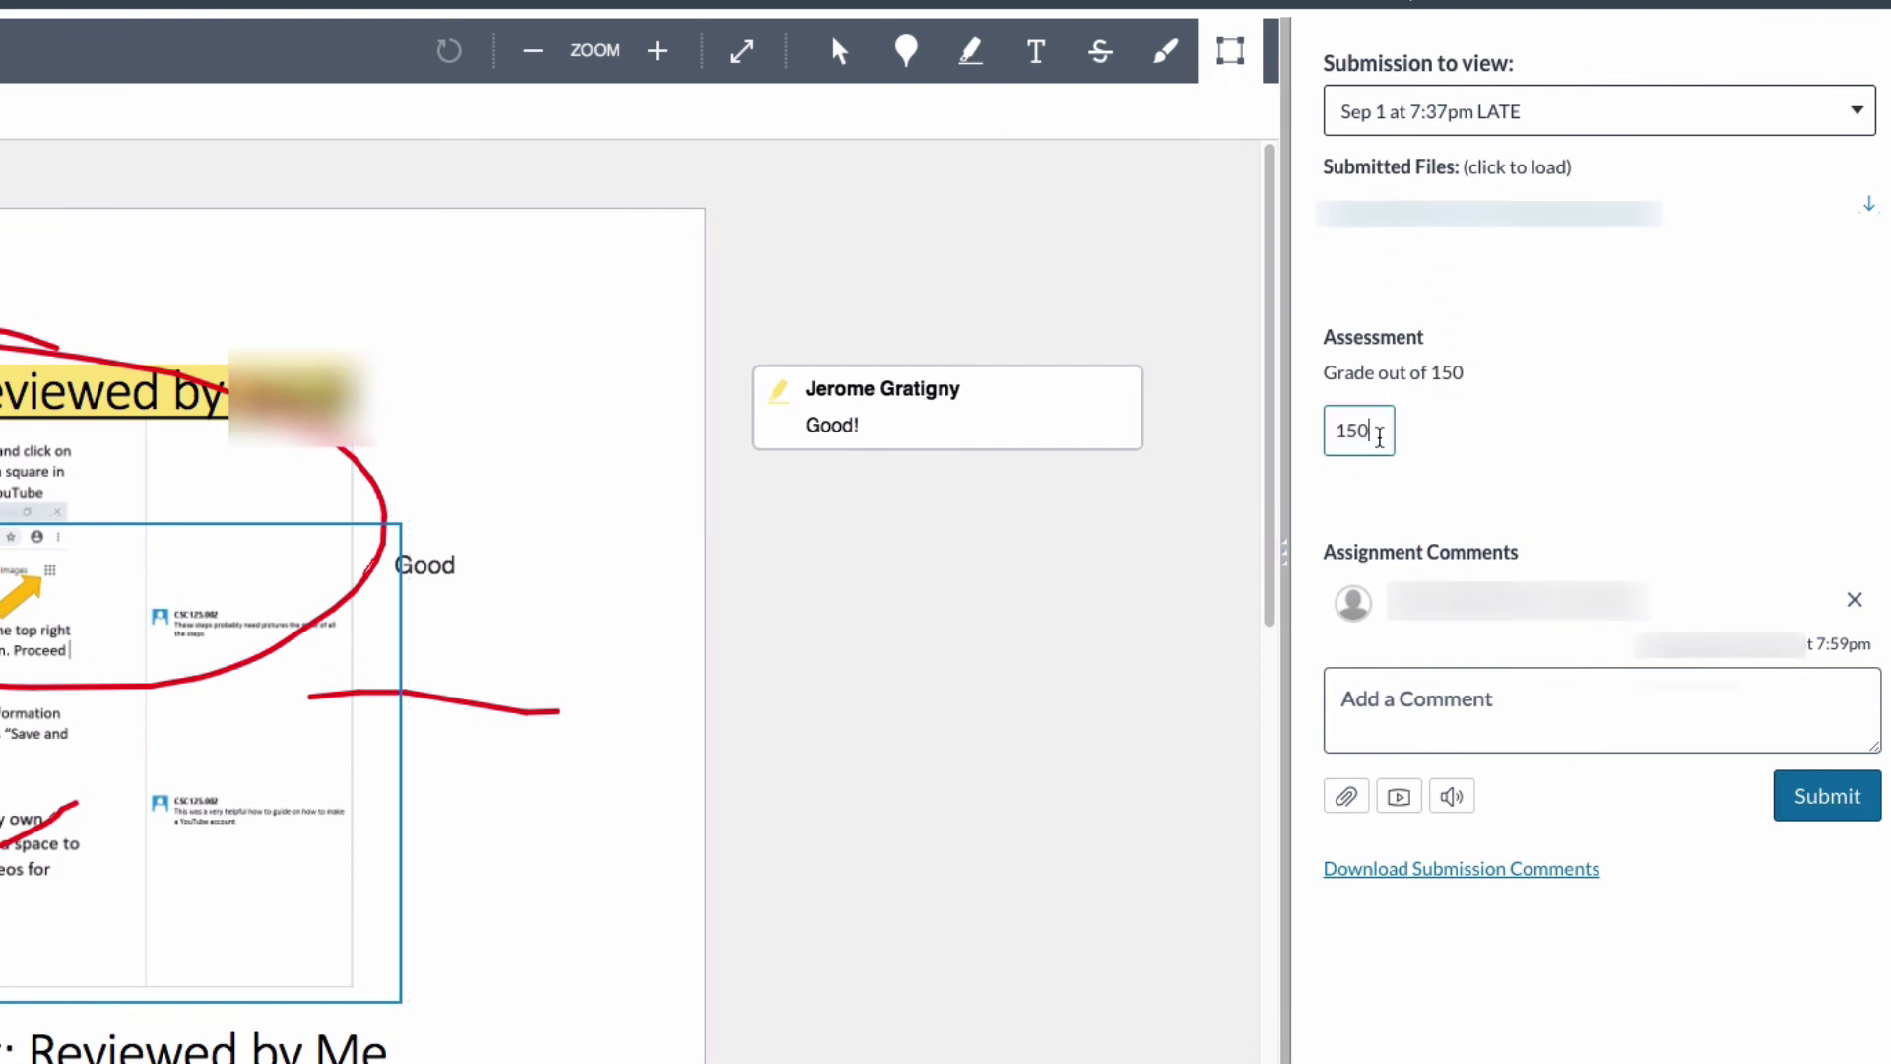
pyautogui.moveTo(1372, 433); pyautogui.dragTo(1249, 427)
pyautogui.click(1378, 430)
pyautogui.click(1486, 699)
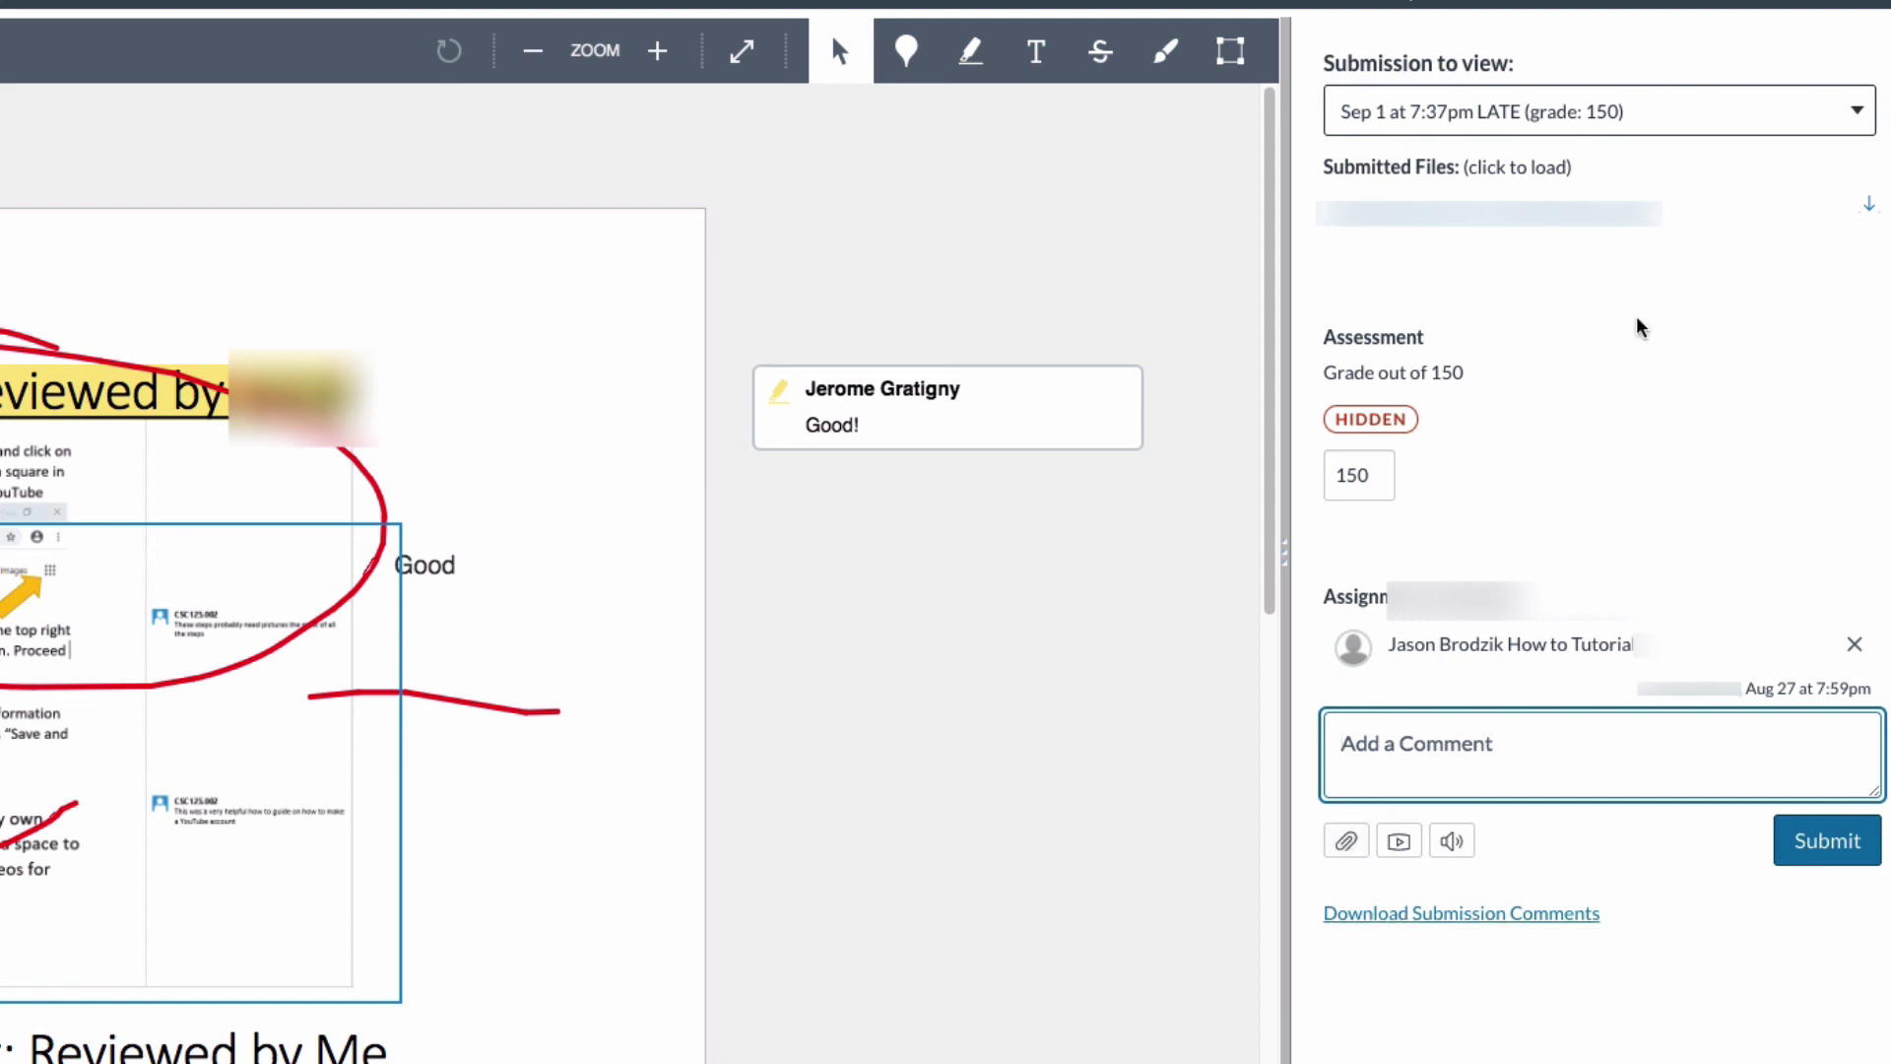
pyautogui.click(1869, 207)
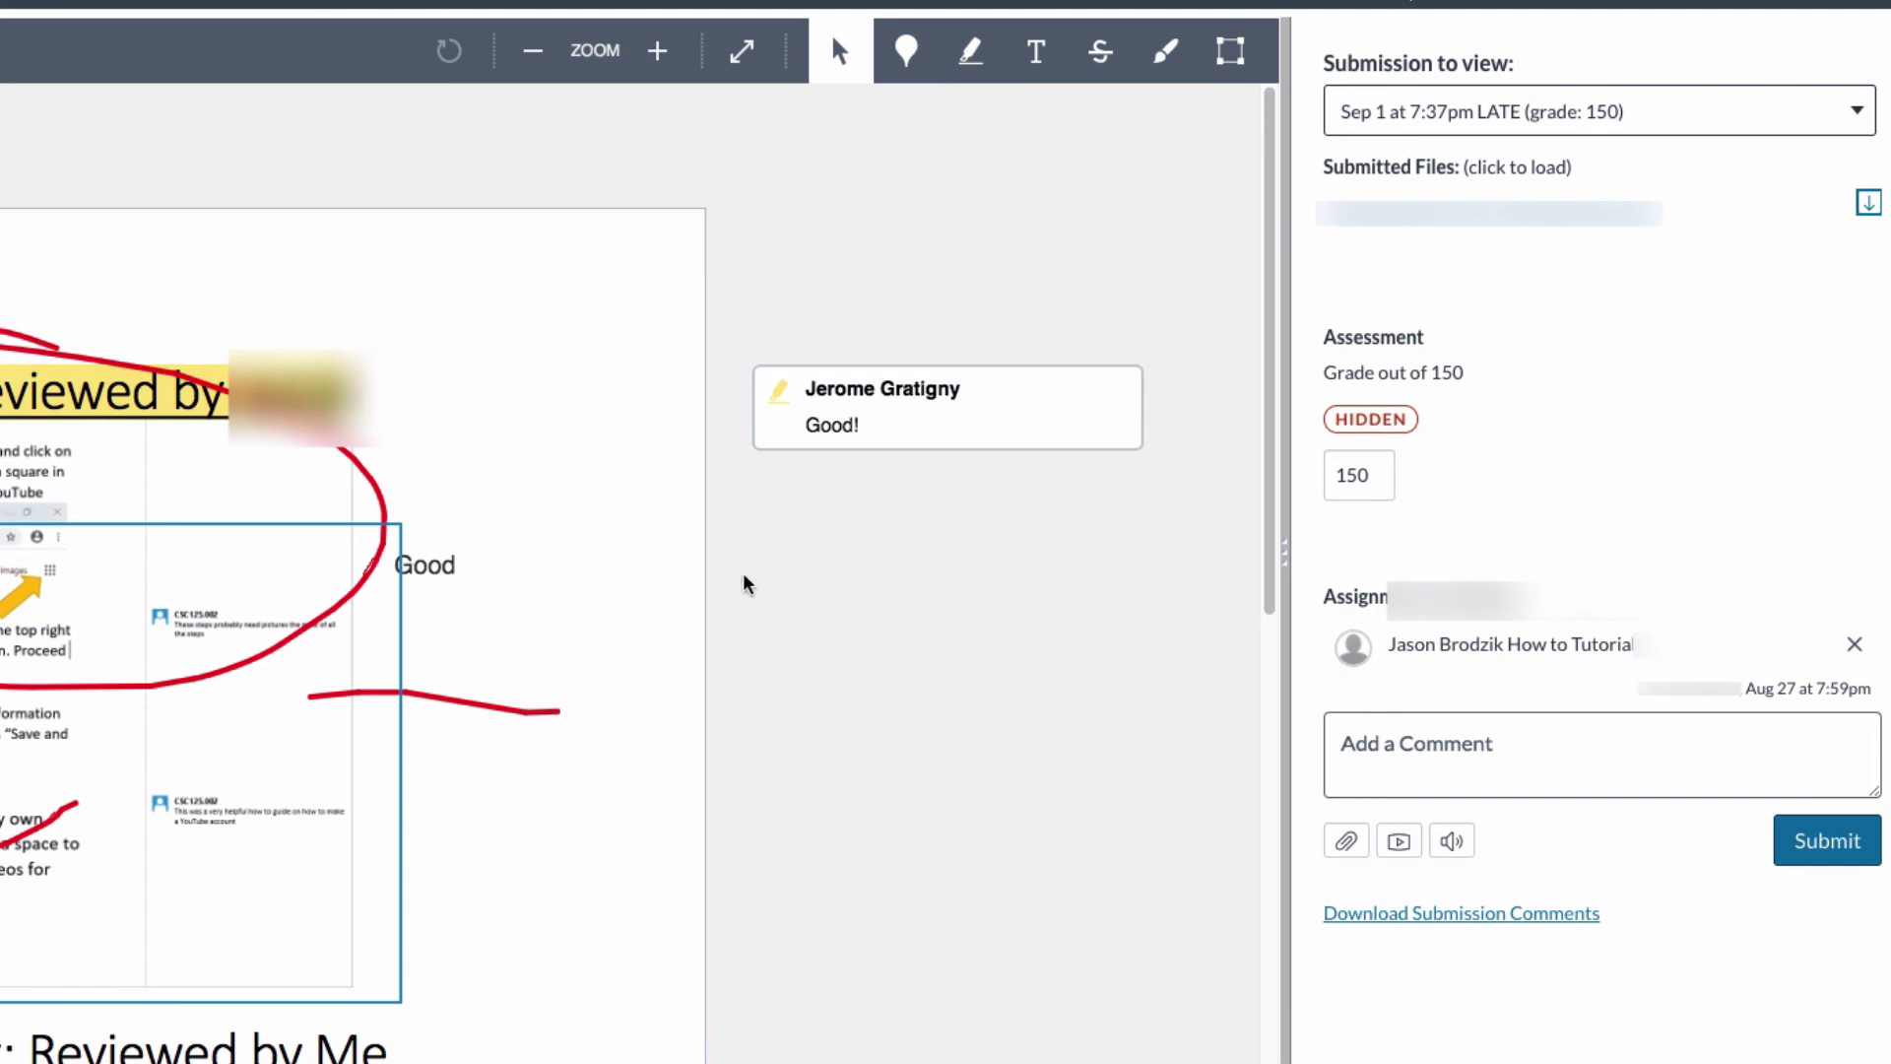
pyautogui.click(1343, 847)
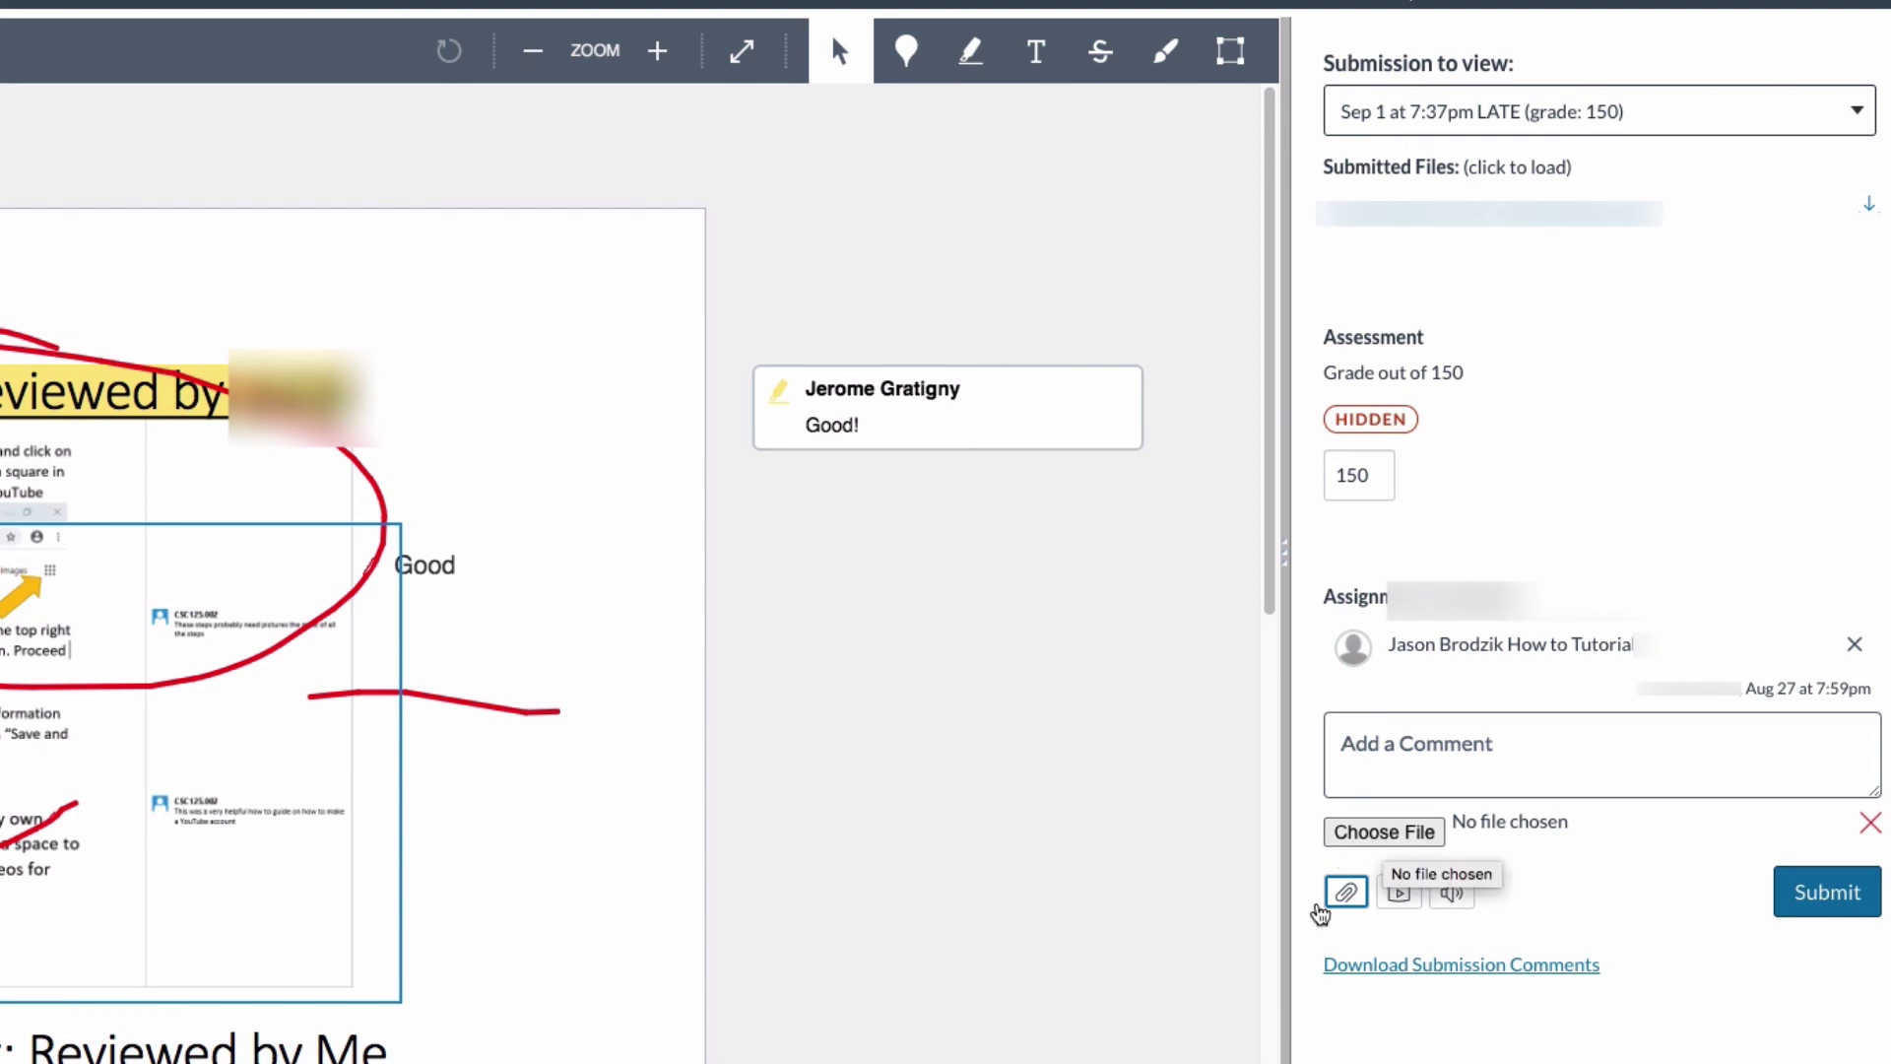
pyautogui.click(1382, 835)
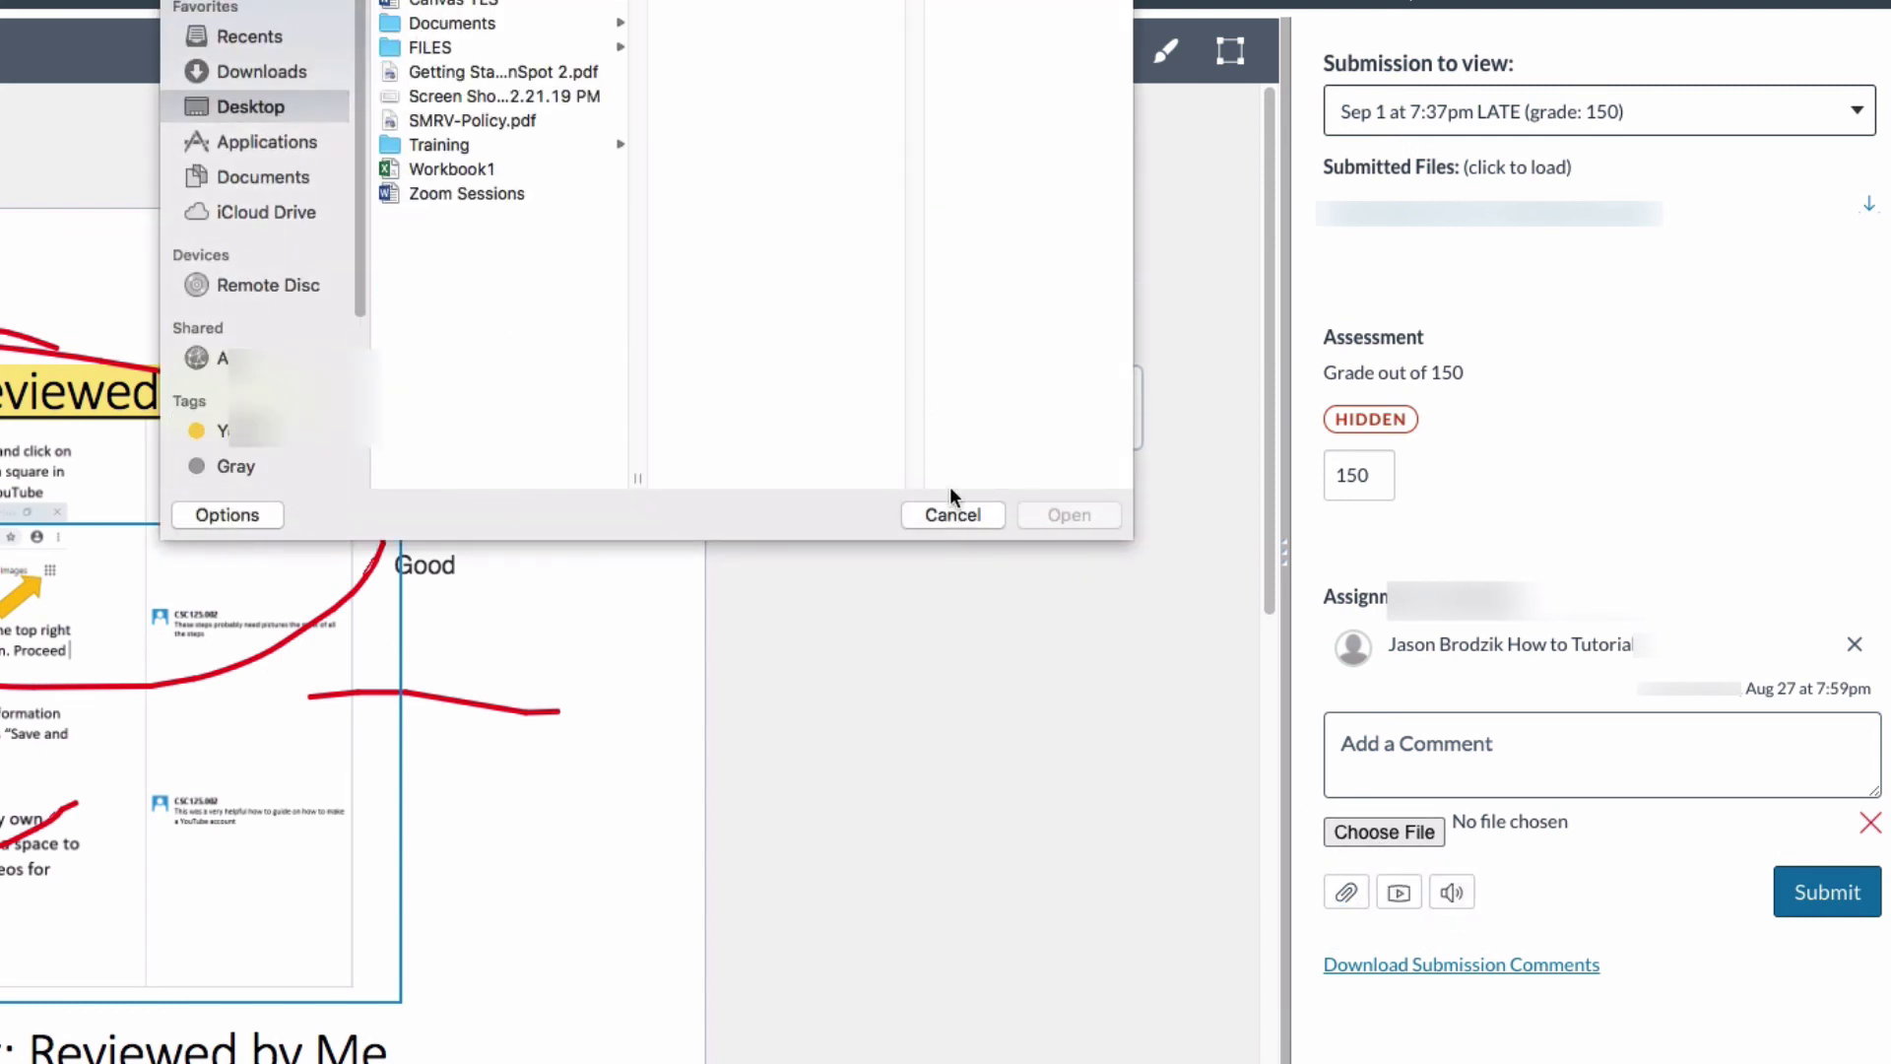
pyautogui.click(960, 525)
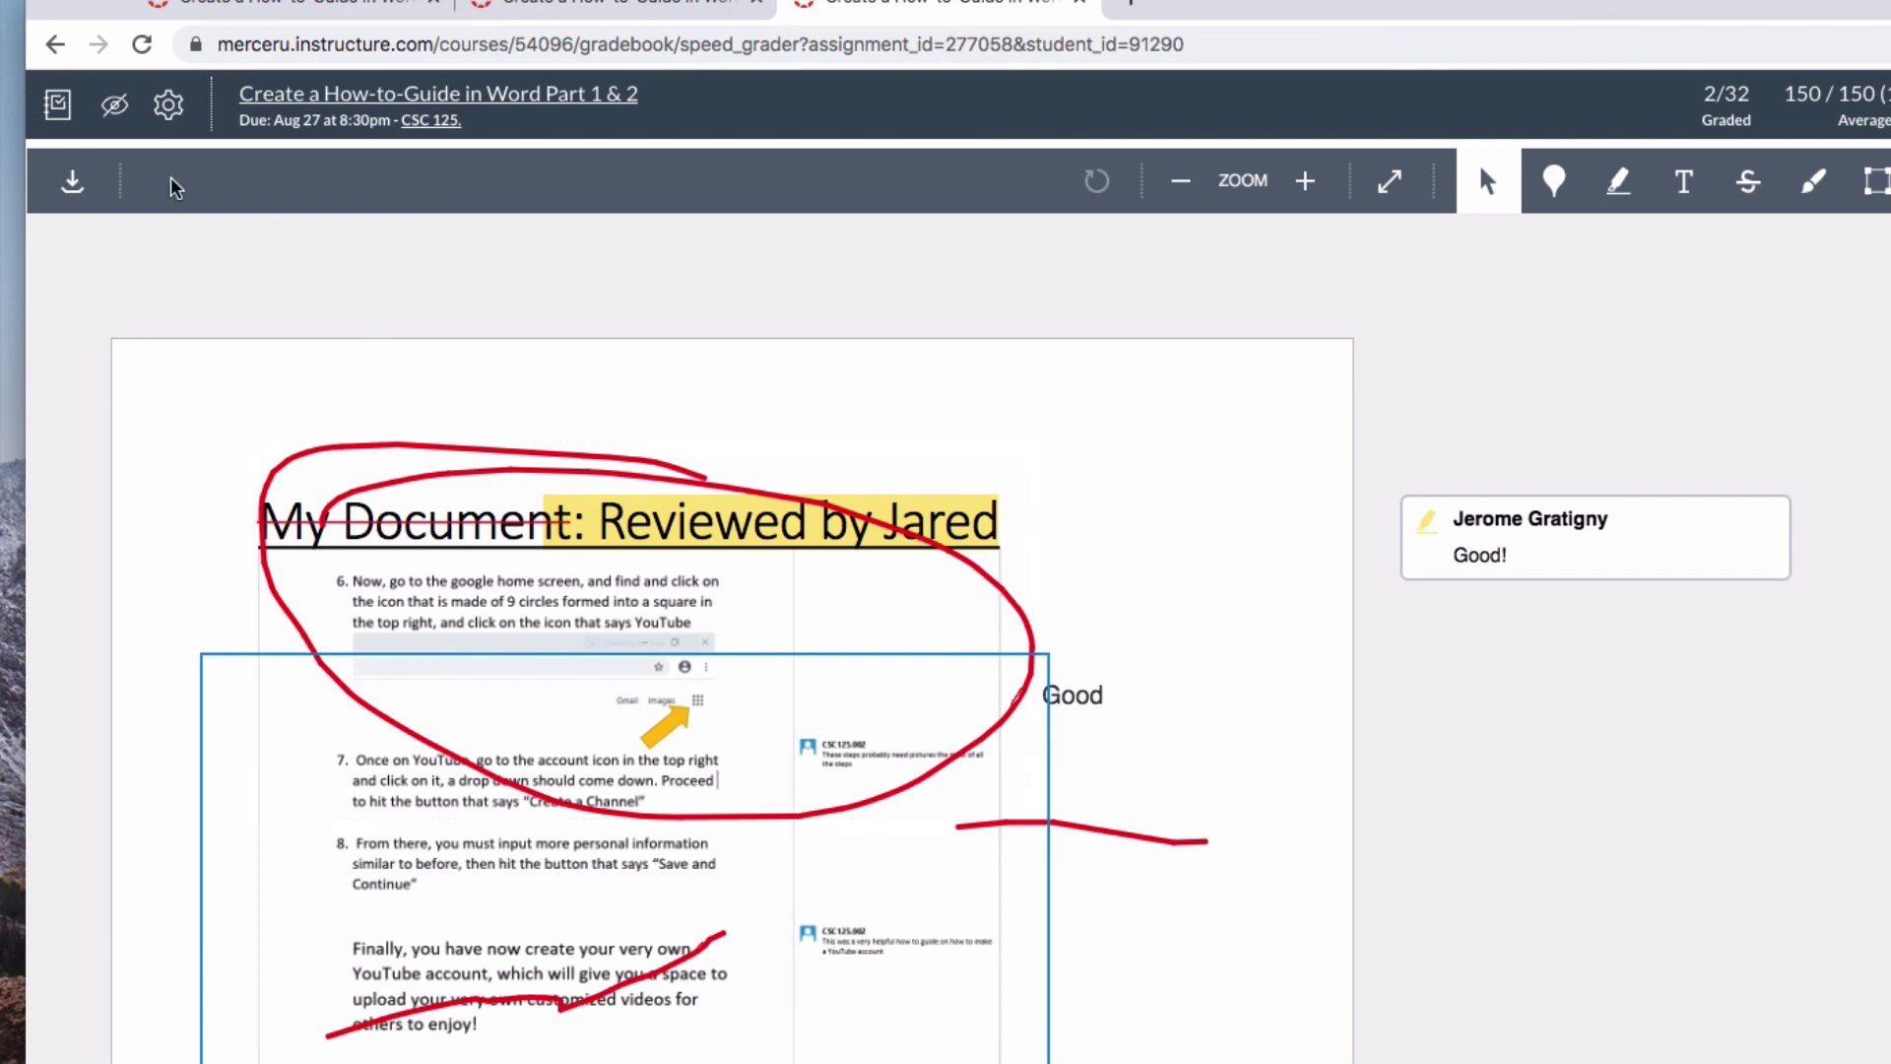
# Open the grade posting options for the Create a How-to-Guide in Word Part 1 & 2 assignment
pyautogui.click(115, 107)
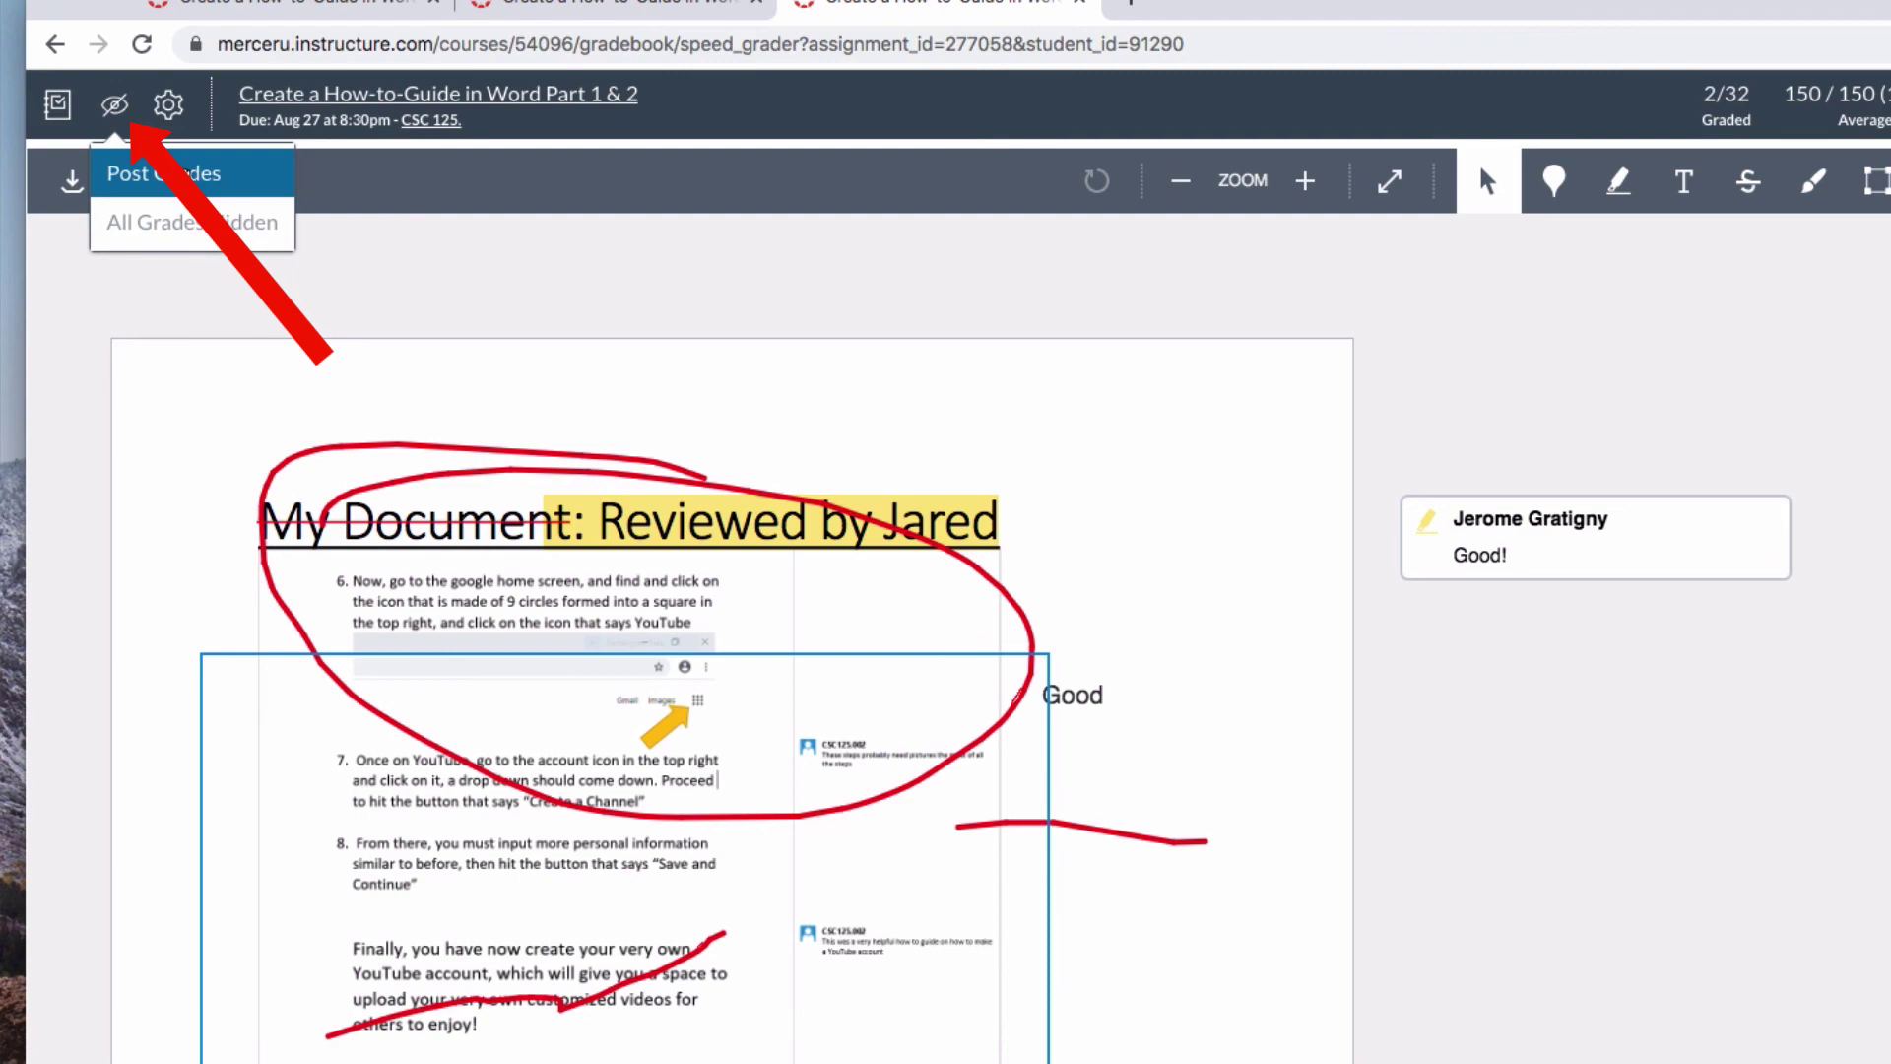